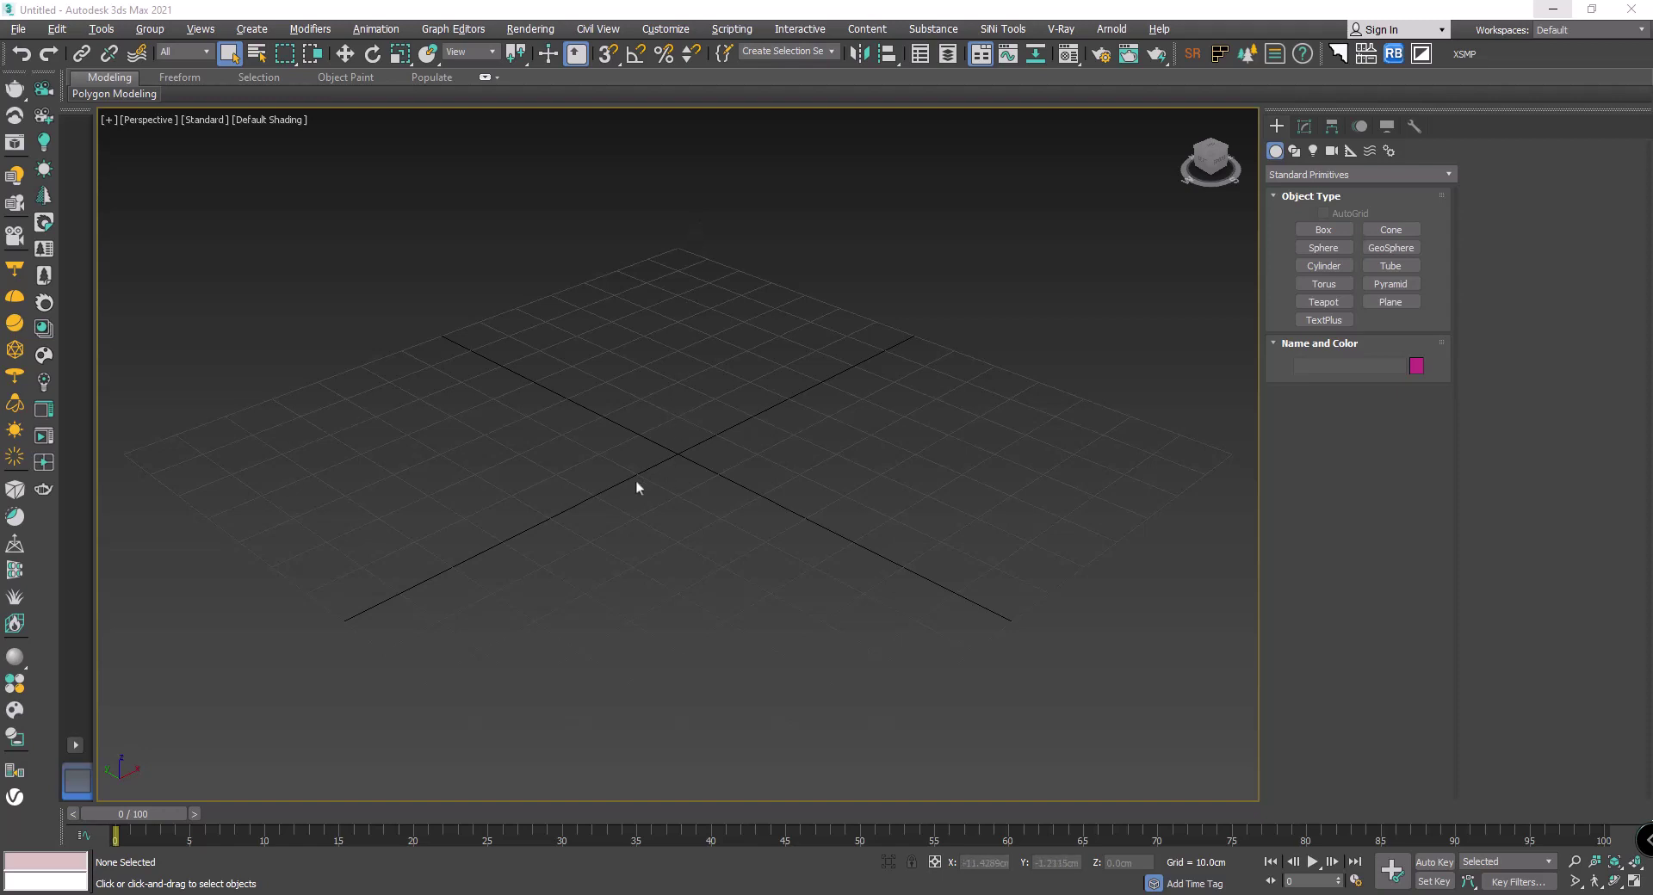
# Step: Bring up the bathroom reference render 1223postproo.jpg in the image viewer
pyautogui.click(504, 818)
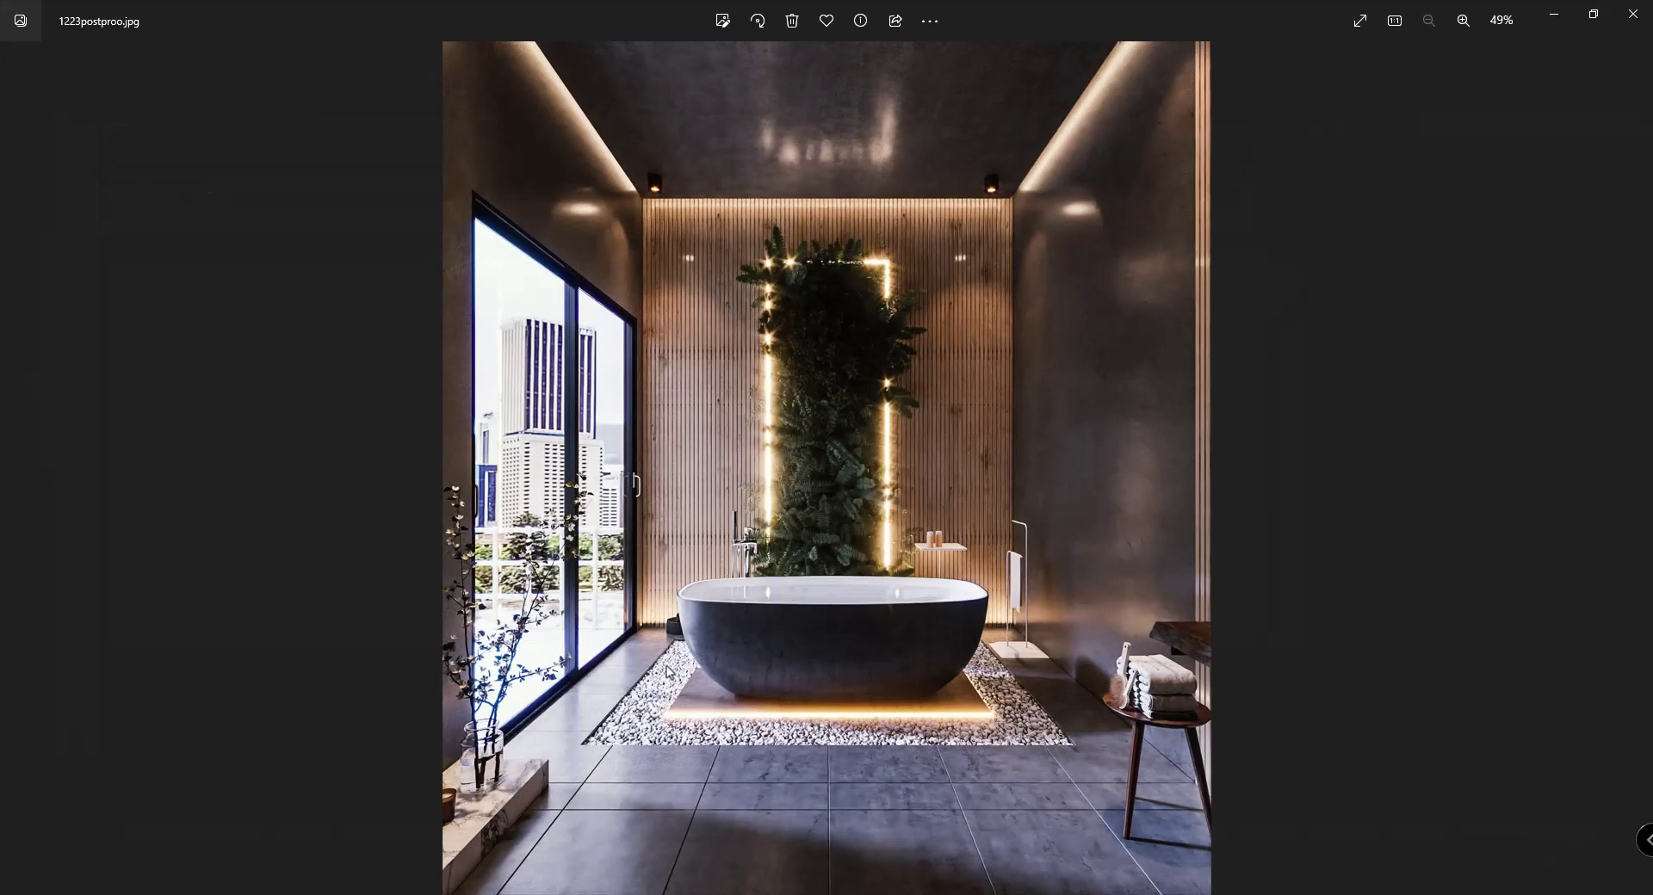
# Step: Switch to the browser's YouTube channel Videos page and scroll down and back up through the tutorials
pyautogui.click(143, 830)
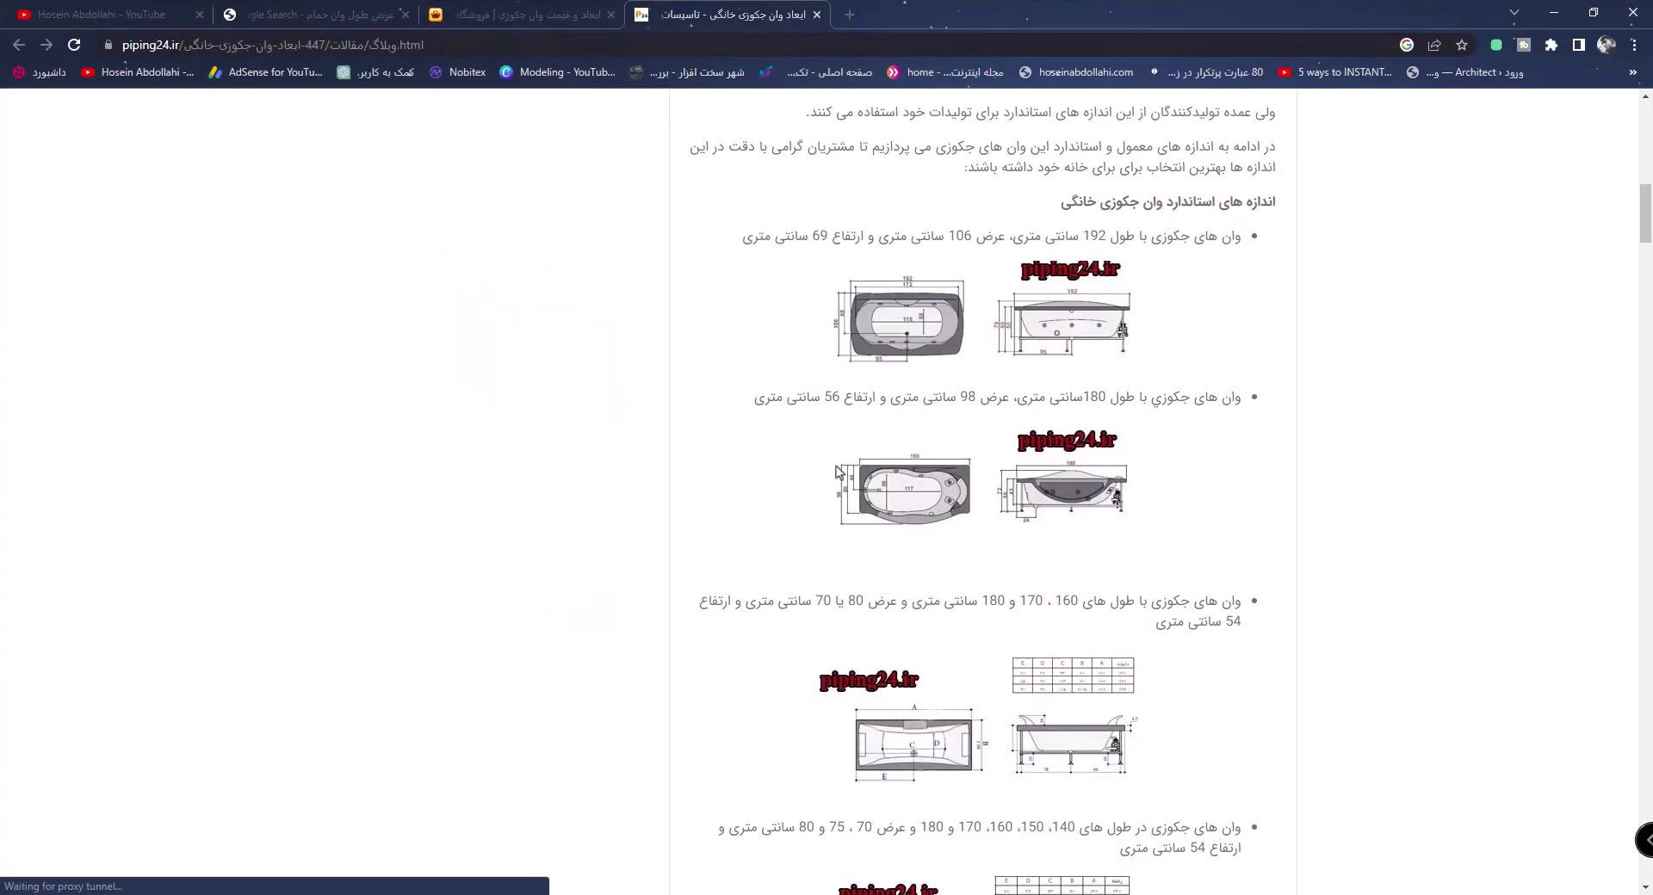
pyautogui.click(127, 6)
pyautogui.scroll(-10, 1421, 565)
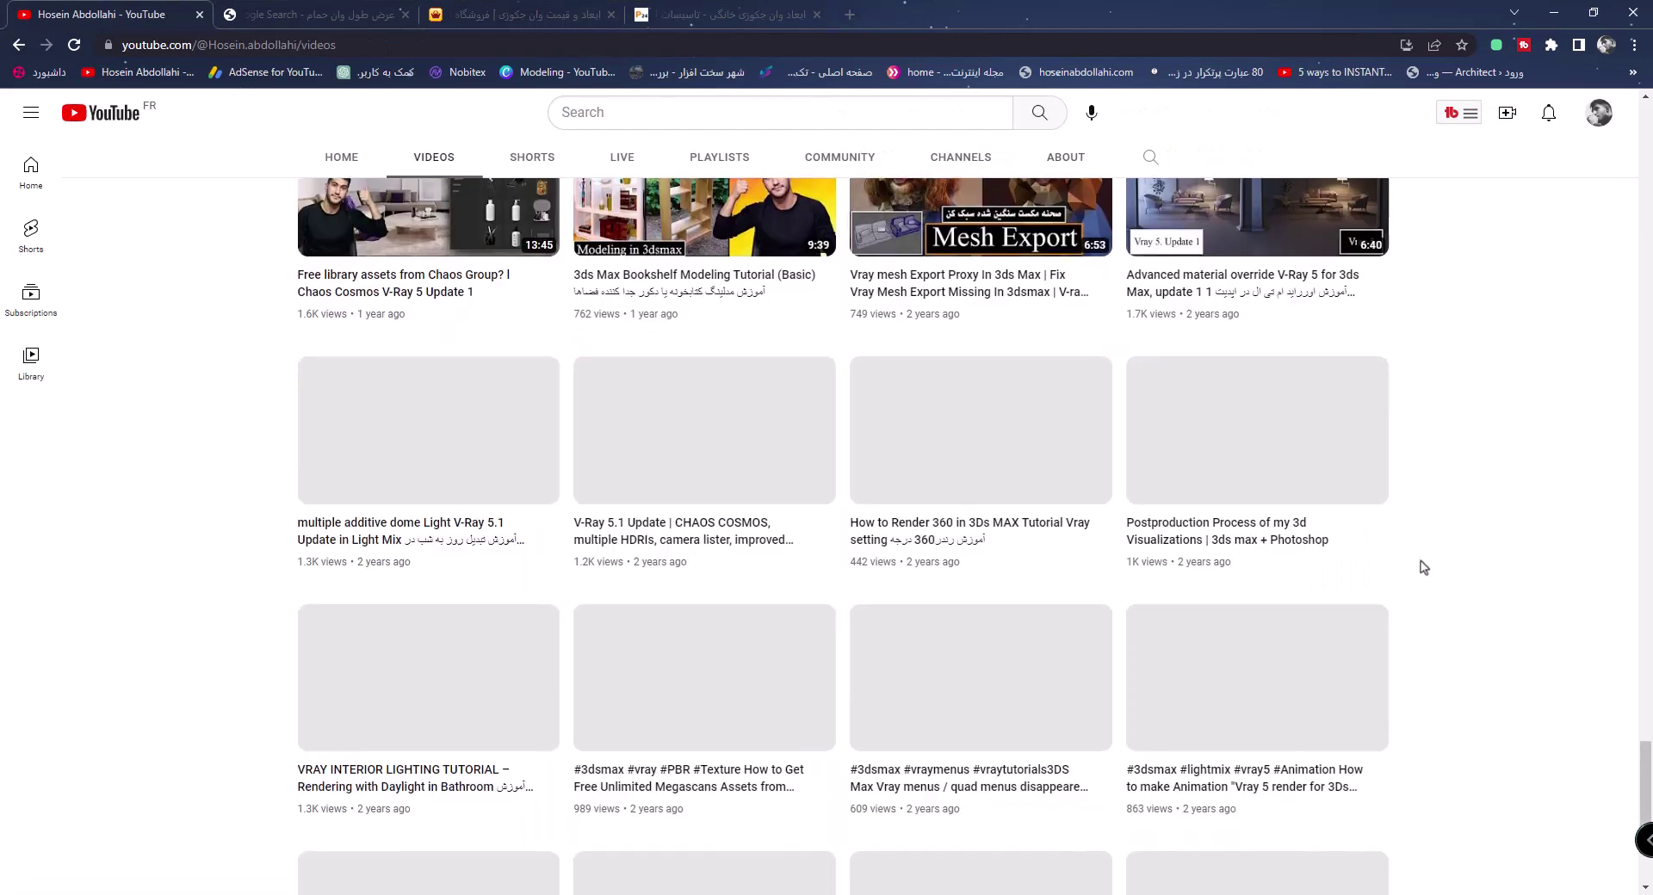
pyautogui.scroll(-3, 1431, 656)
pyautogui.scroll(-4, 1484, 651)
pyautogui.scroll(-3, 1485, 654)
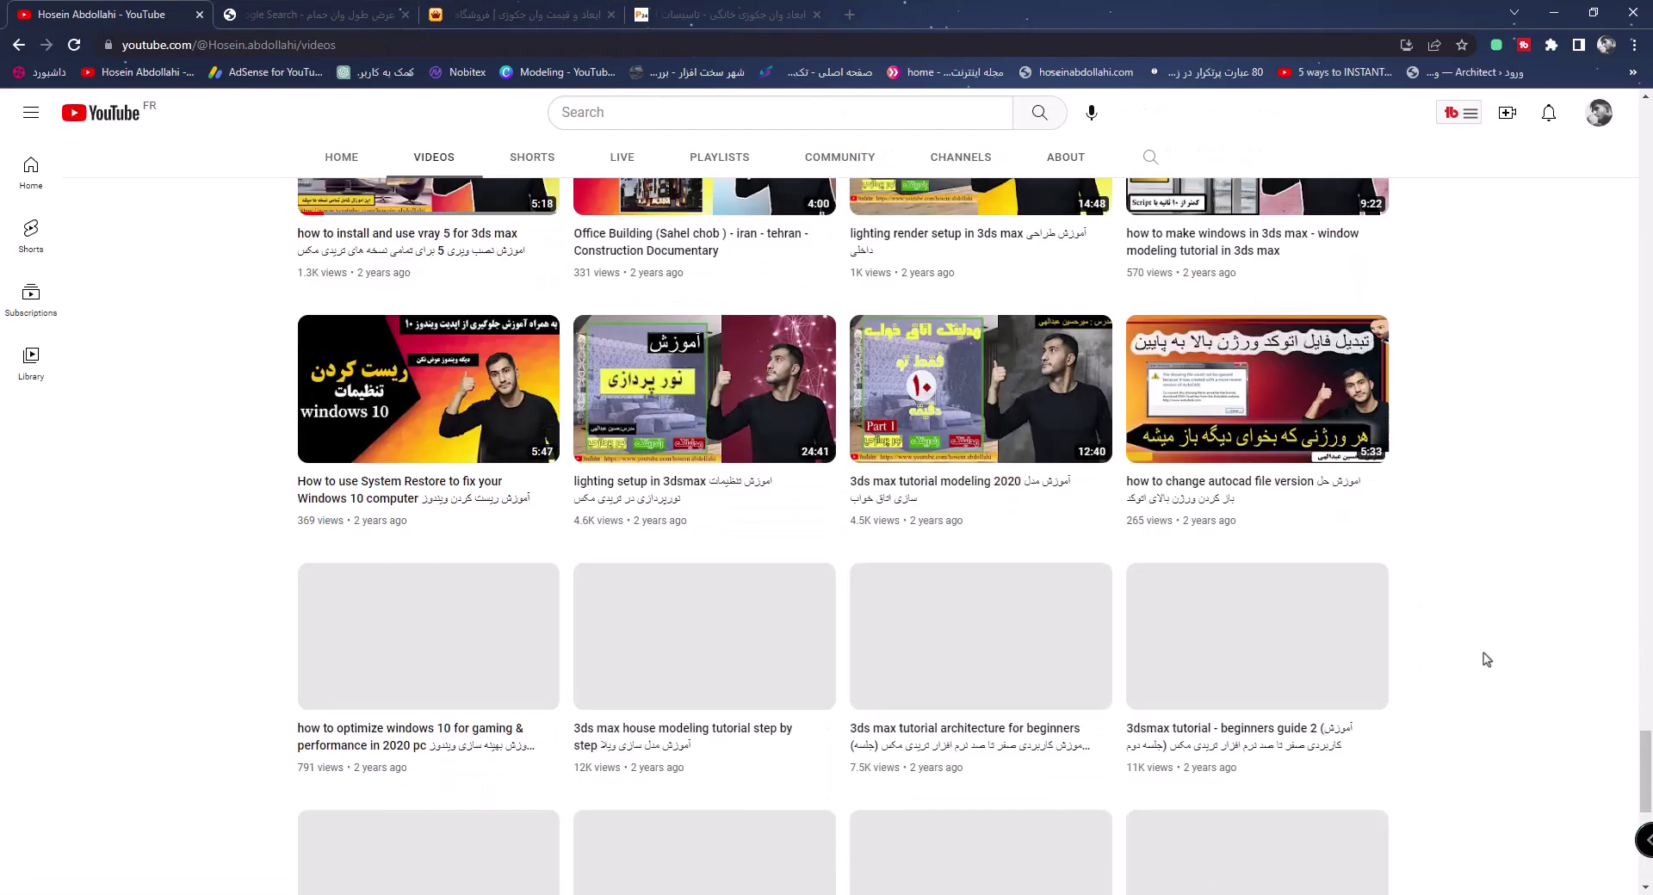
pyautogui.scroll(-2, 1486, 656)
pyautogui.scroll(-3, 1486, 659)
pyautogui.scroll(-1, 1485, 657)
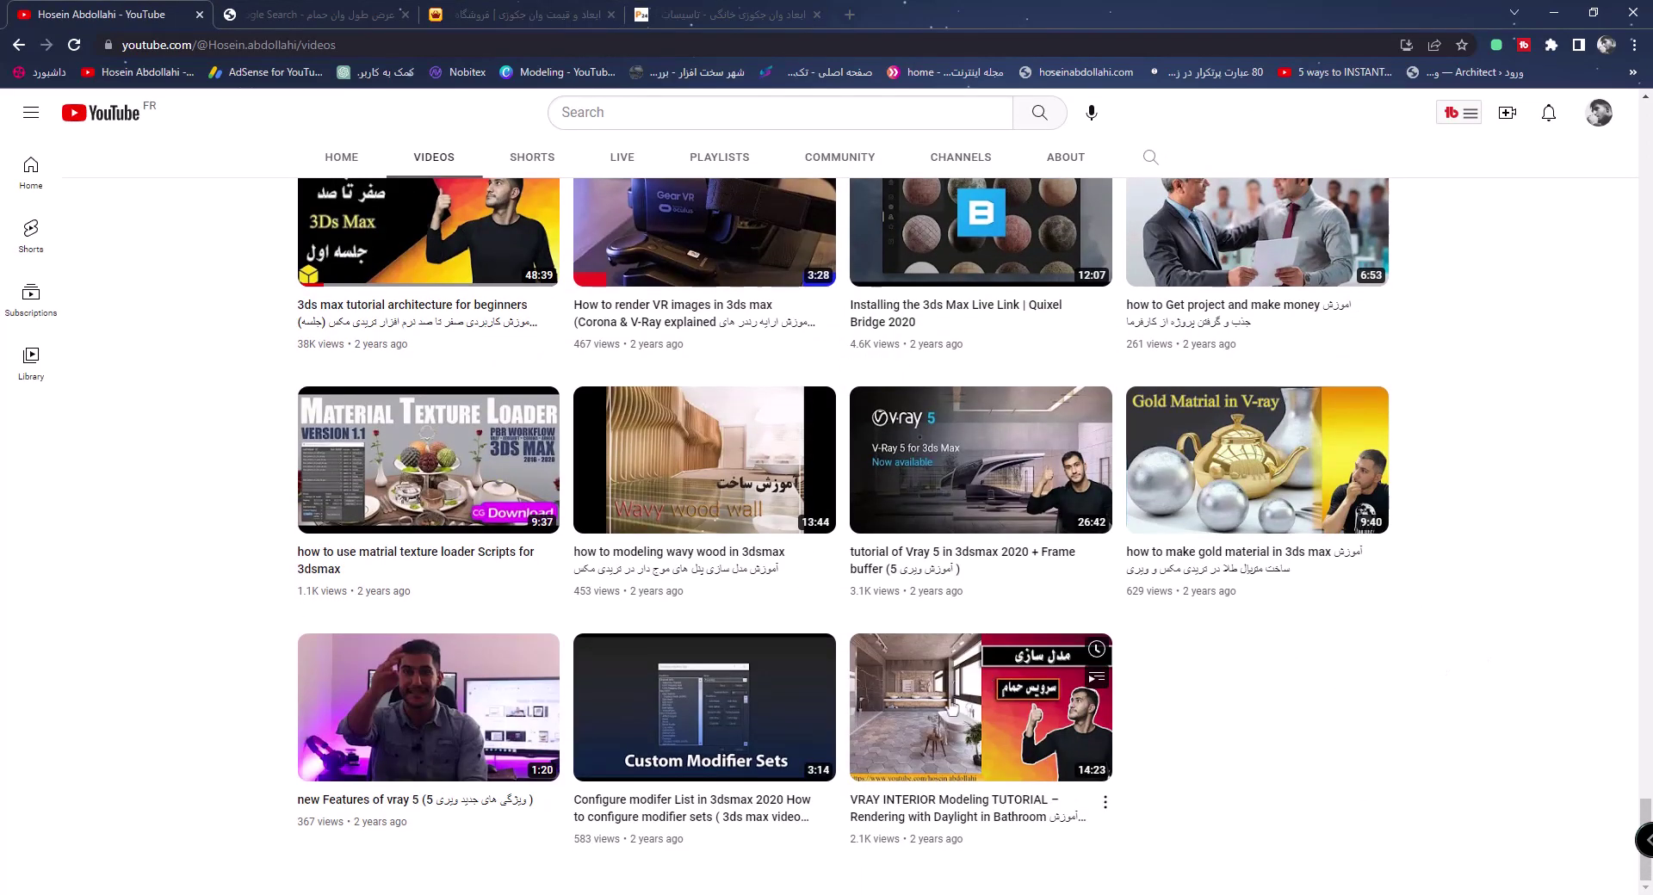
pyautogui.scroll(1, 1615, 669)
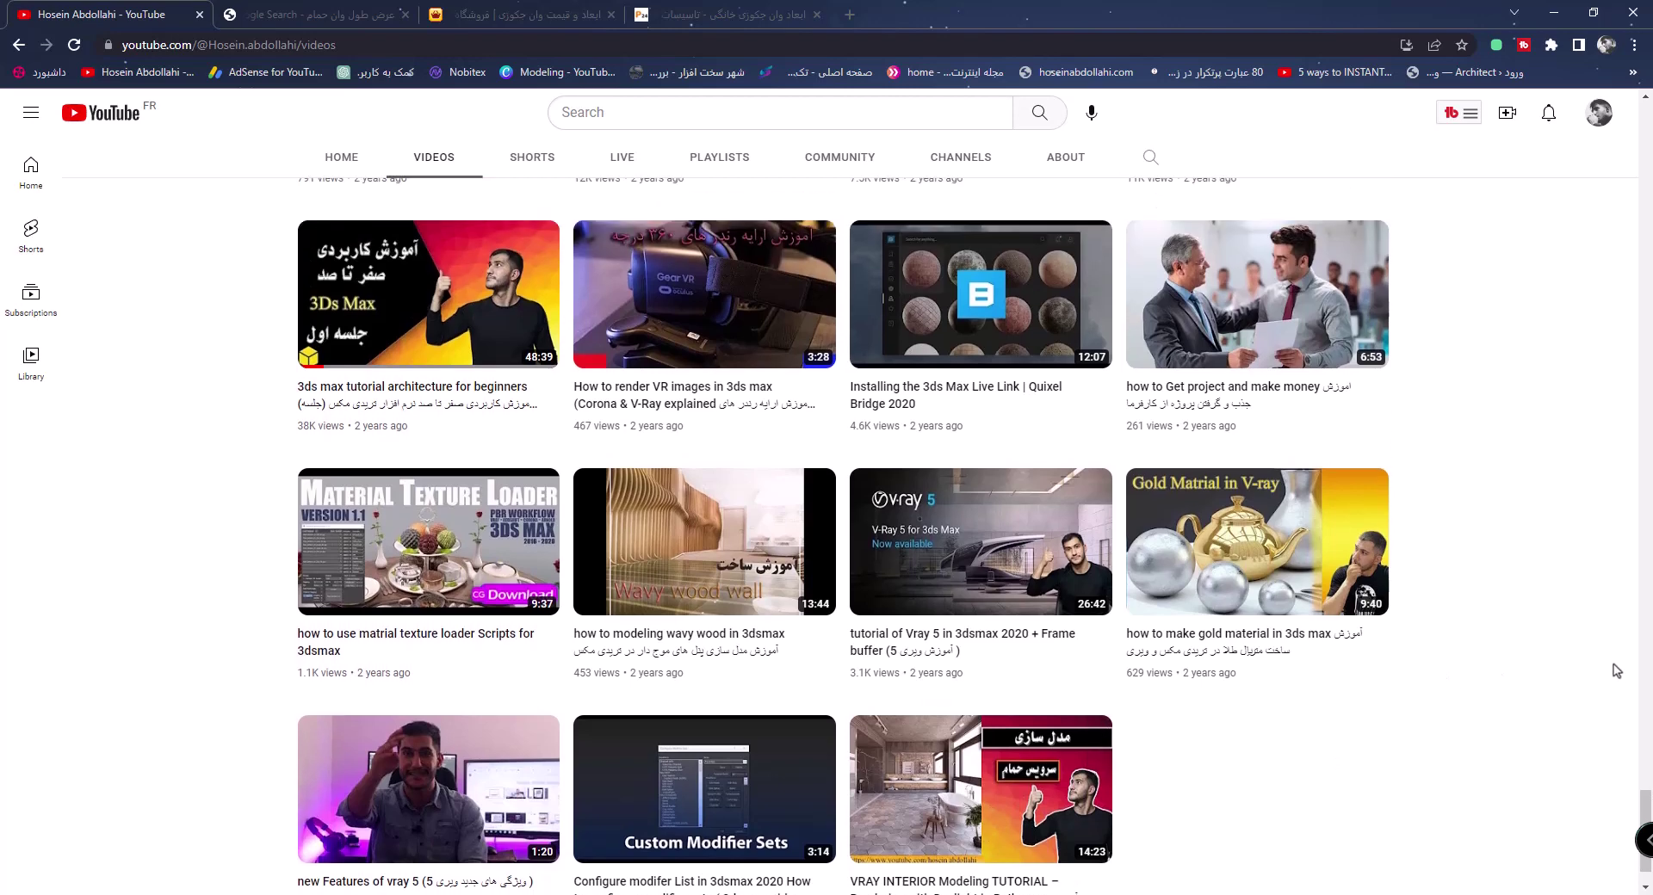
pyautogui.scroll(1, 1616, 668)
pyautogui.scroll(1, 1616, 669)
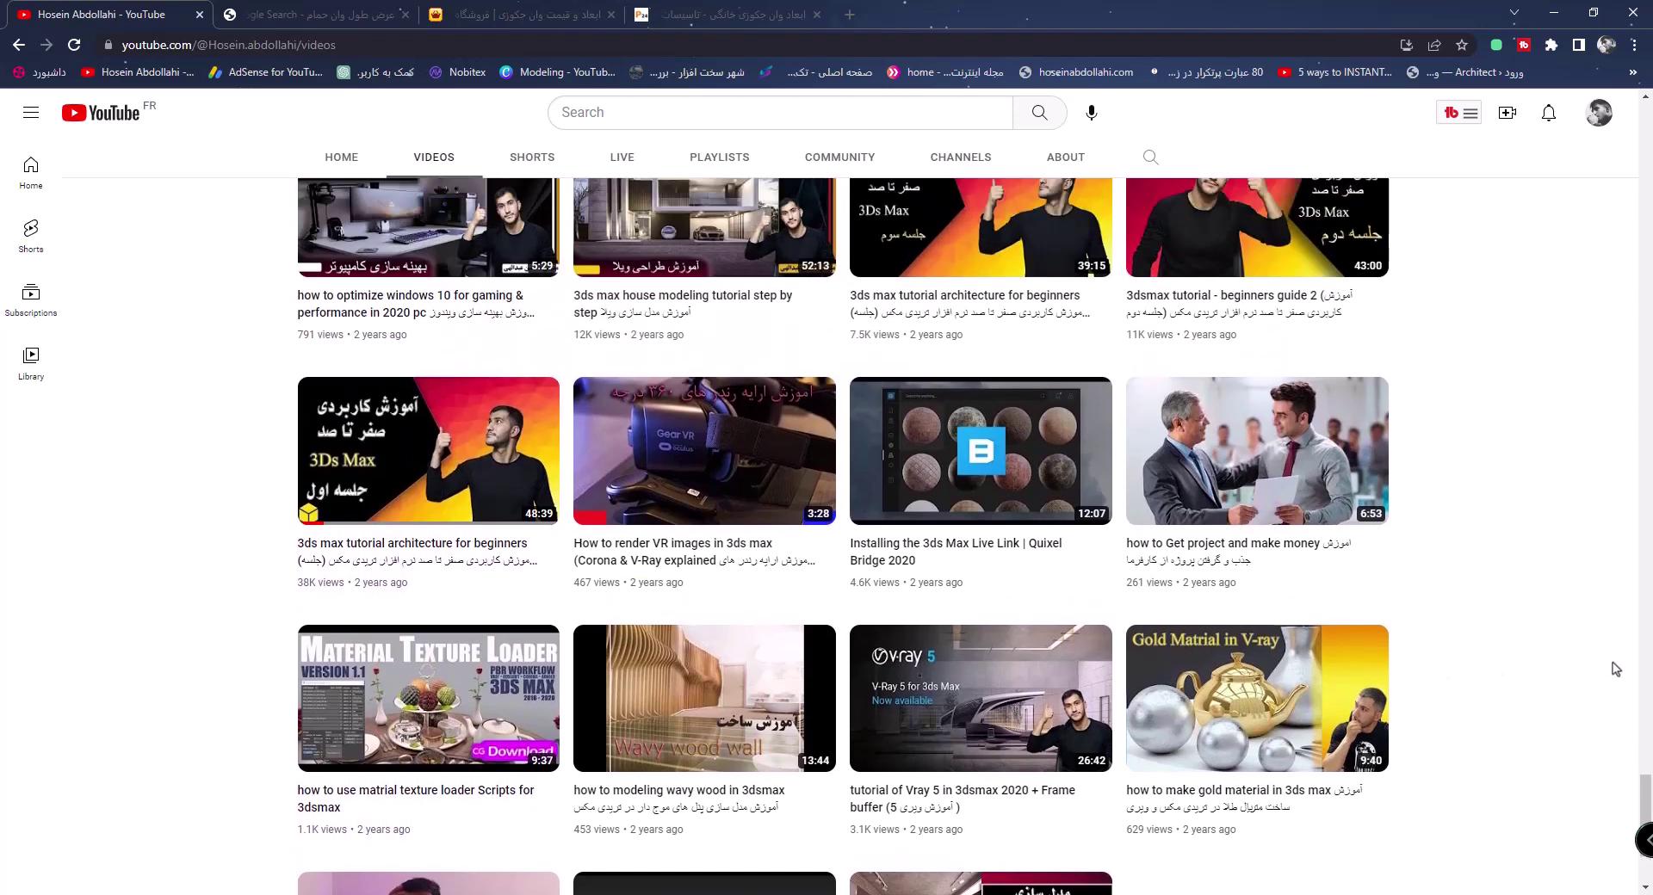
pyautogui.scroll(-3, 1616, 669)
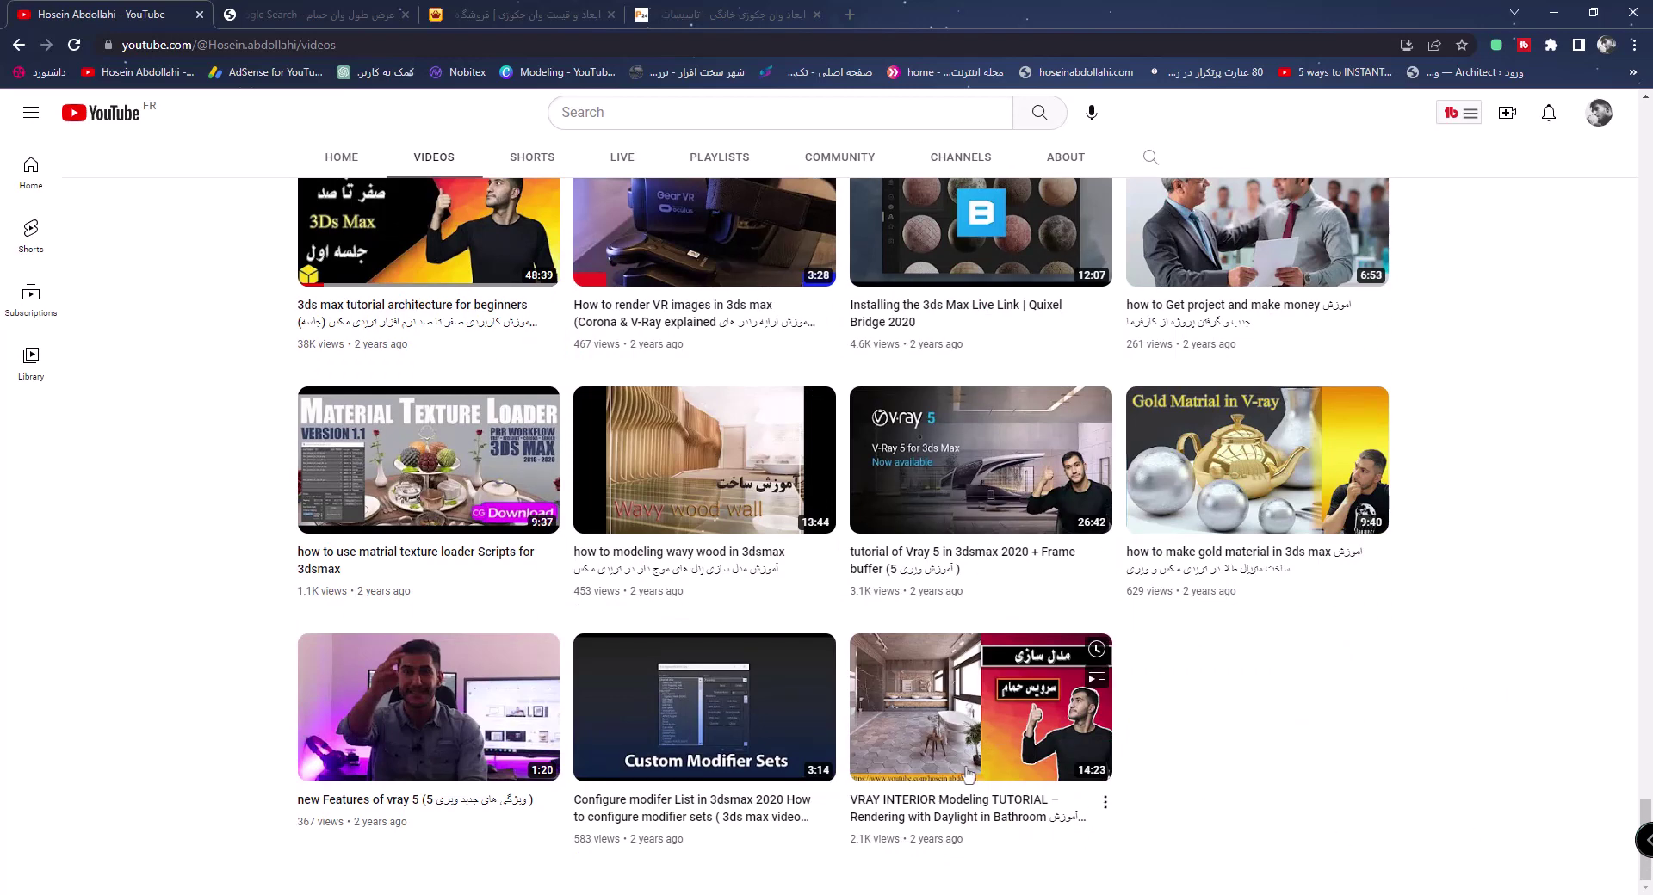
pyautogui.moveTo(979, 708)
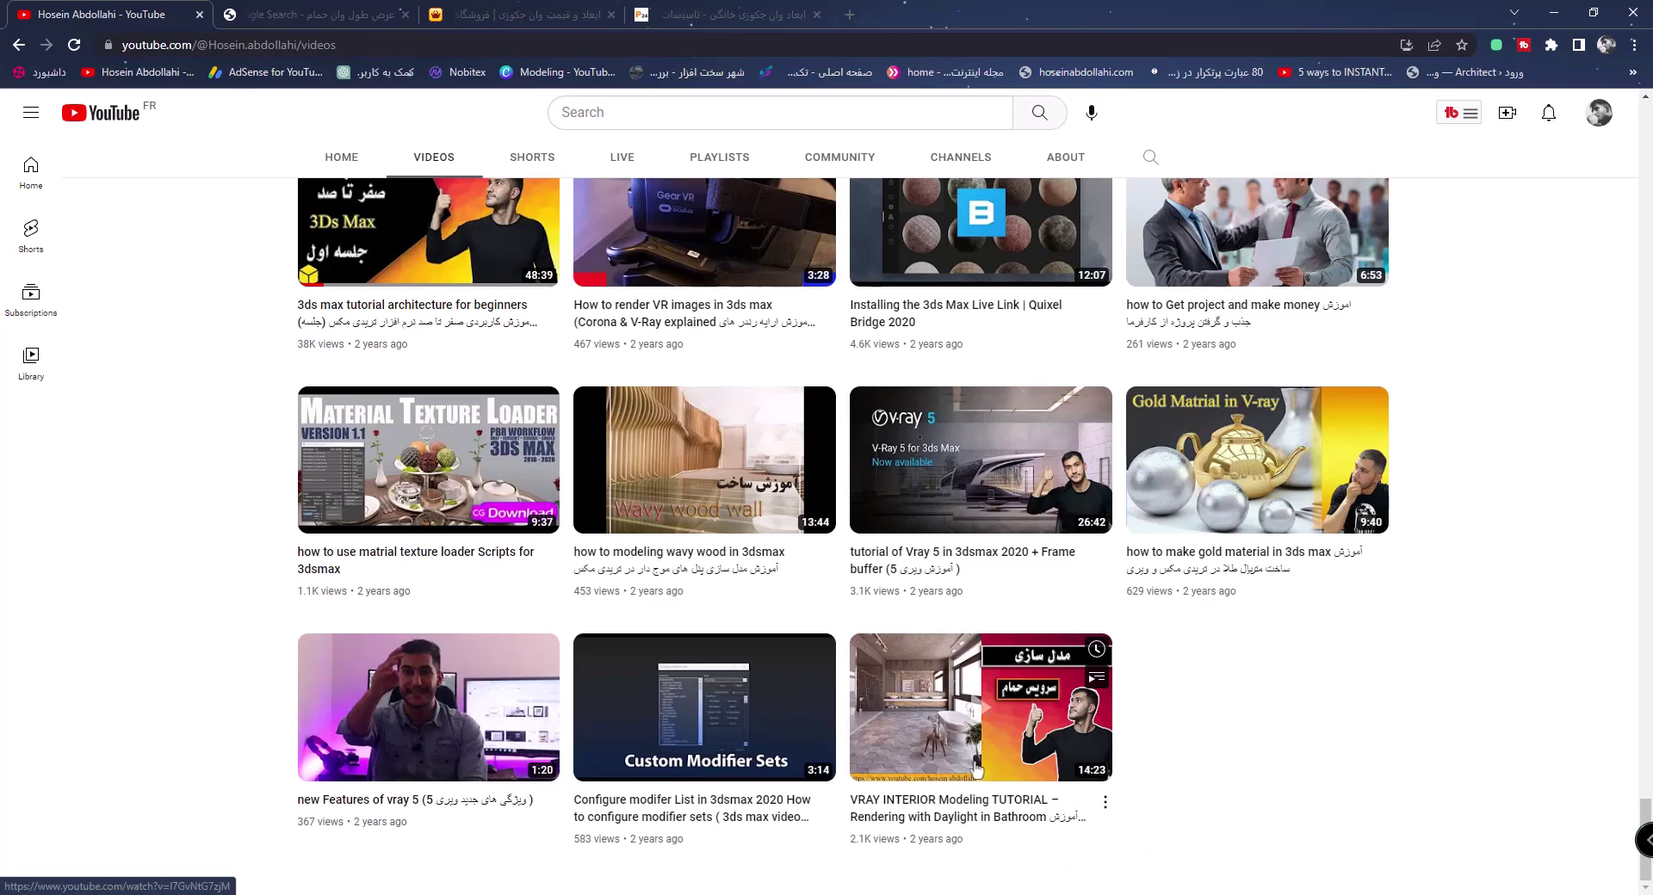
pyautogui.scroll(4, 1404, 686)
pyautogui.scroll(2, 1412, 684)
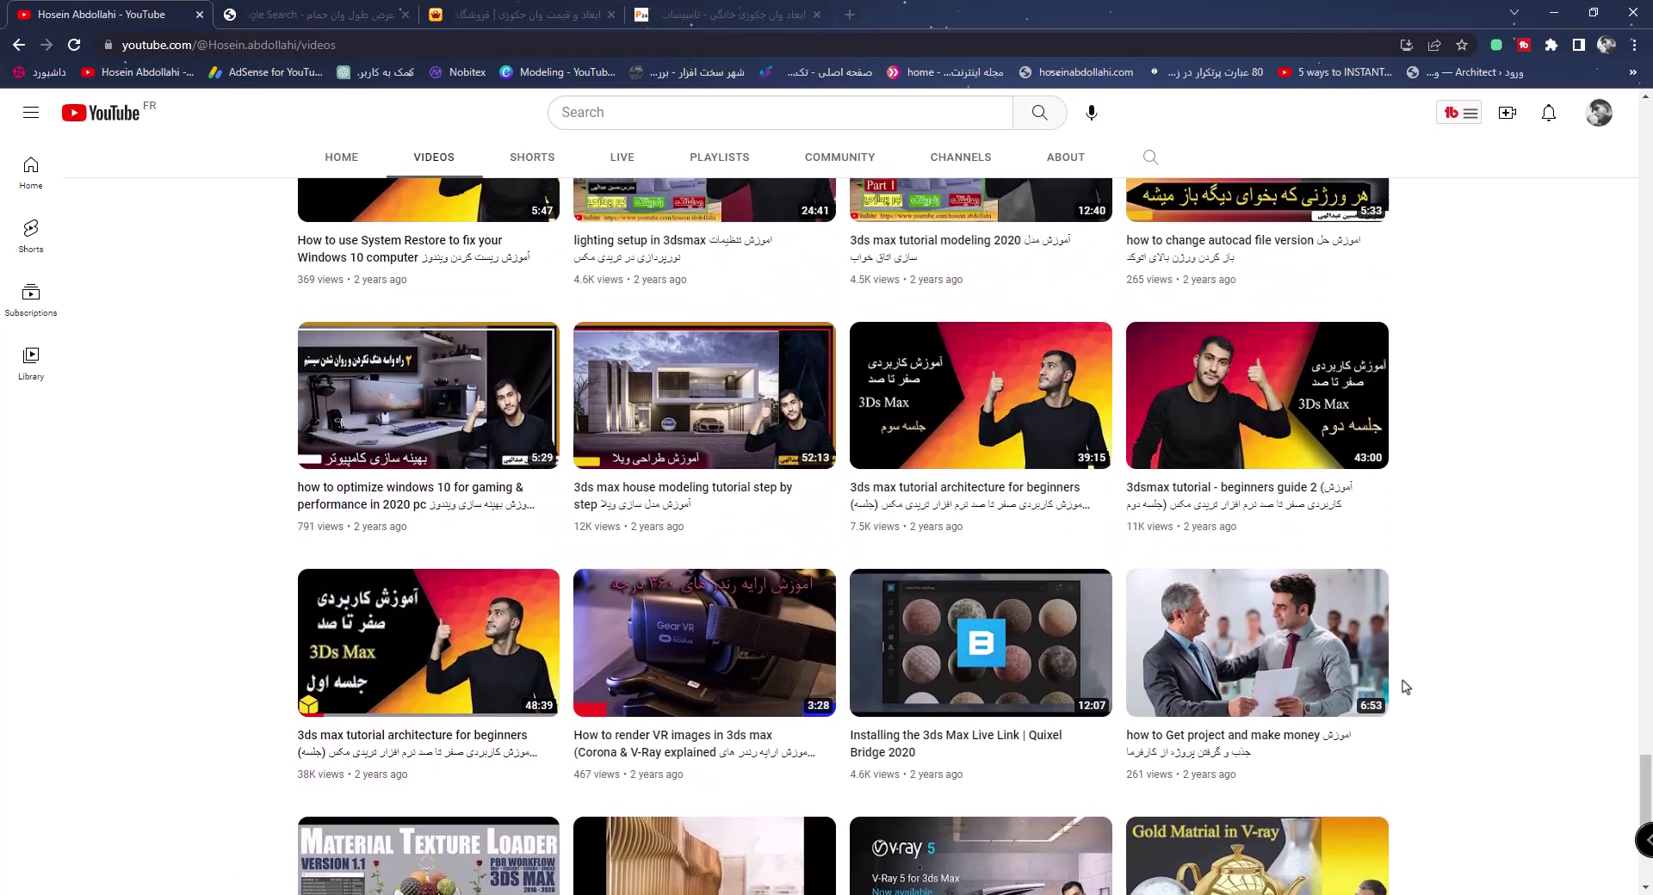
pyautogui.scroll(5, 1426, 682)
pyautogui.scroll(5, 1426, 681)
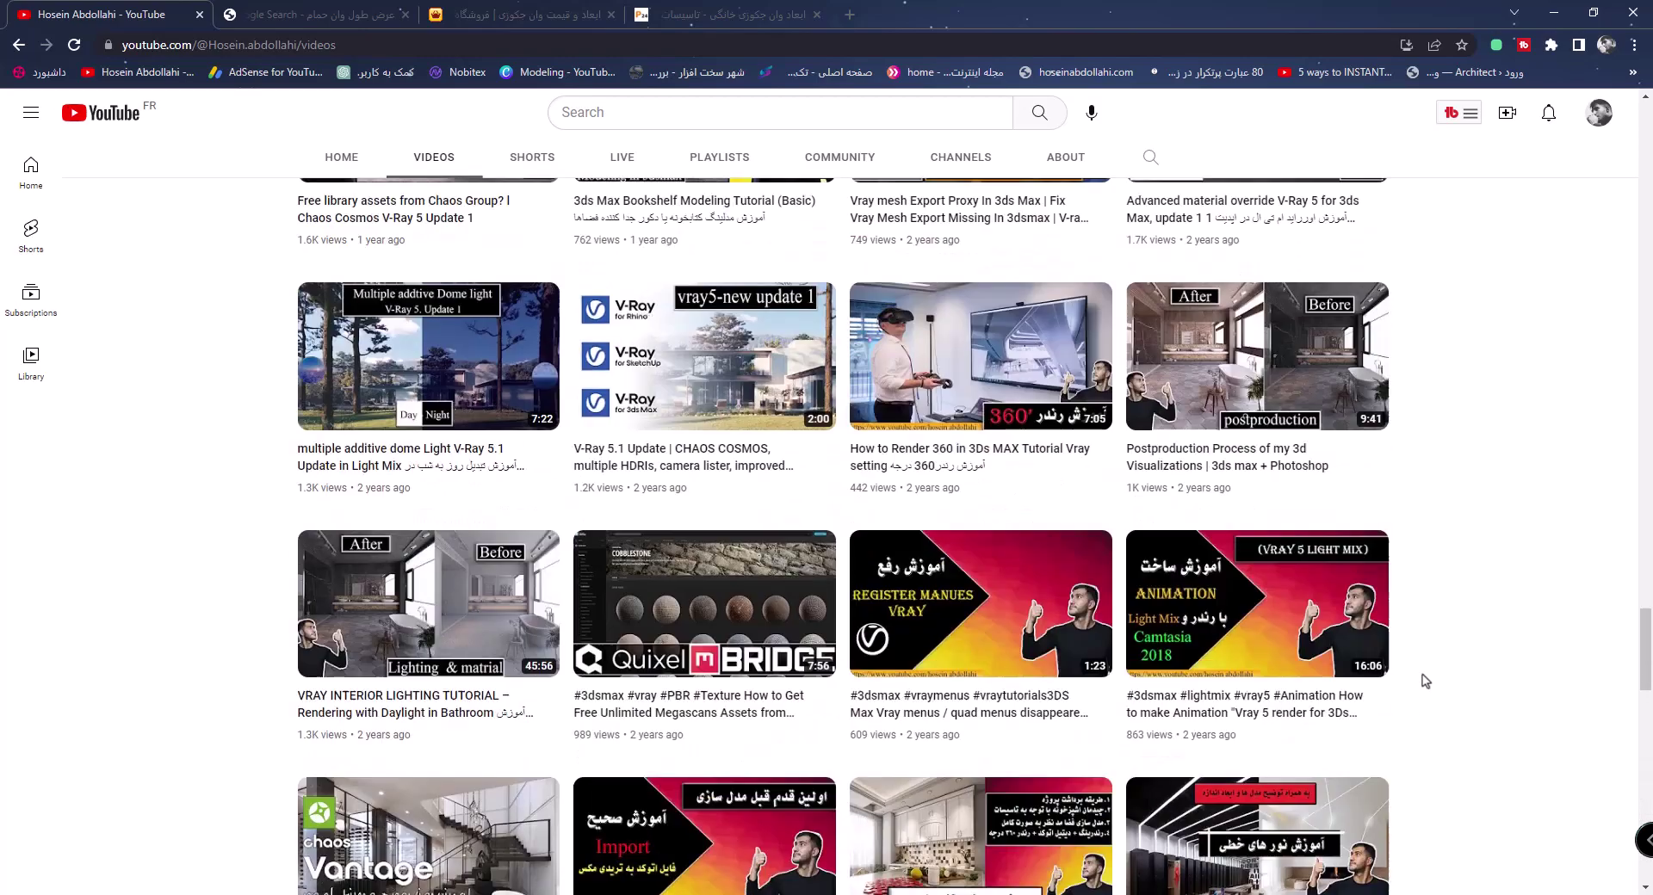
pyautogui.scroll(5, 1426, 681)
pyautogui.scroll(5, 1425, 681)
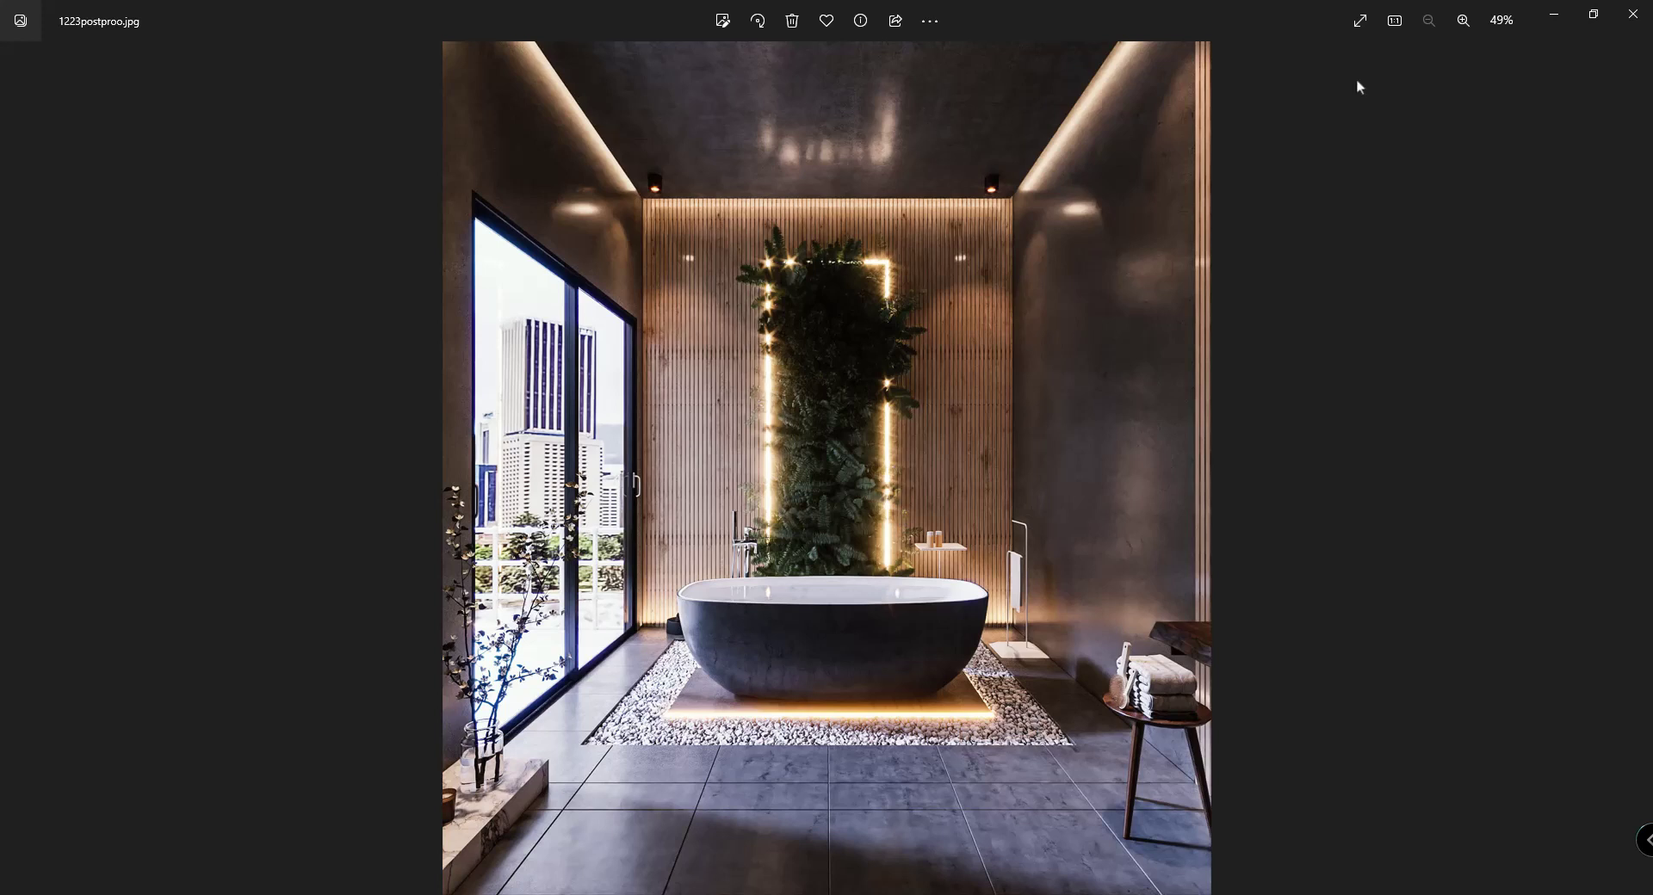
# Step: Minimize the photo viewer to return to the empty 3ds Max scene
pyautogui.click(1553, 13)
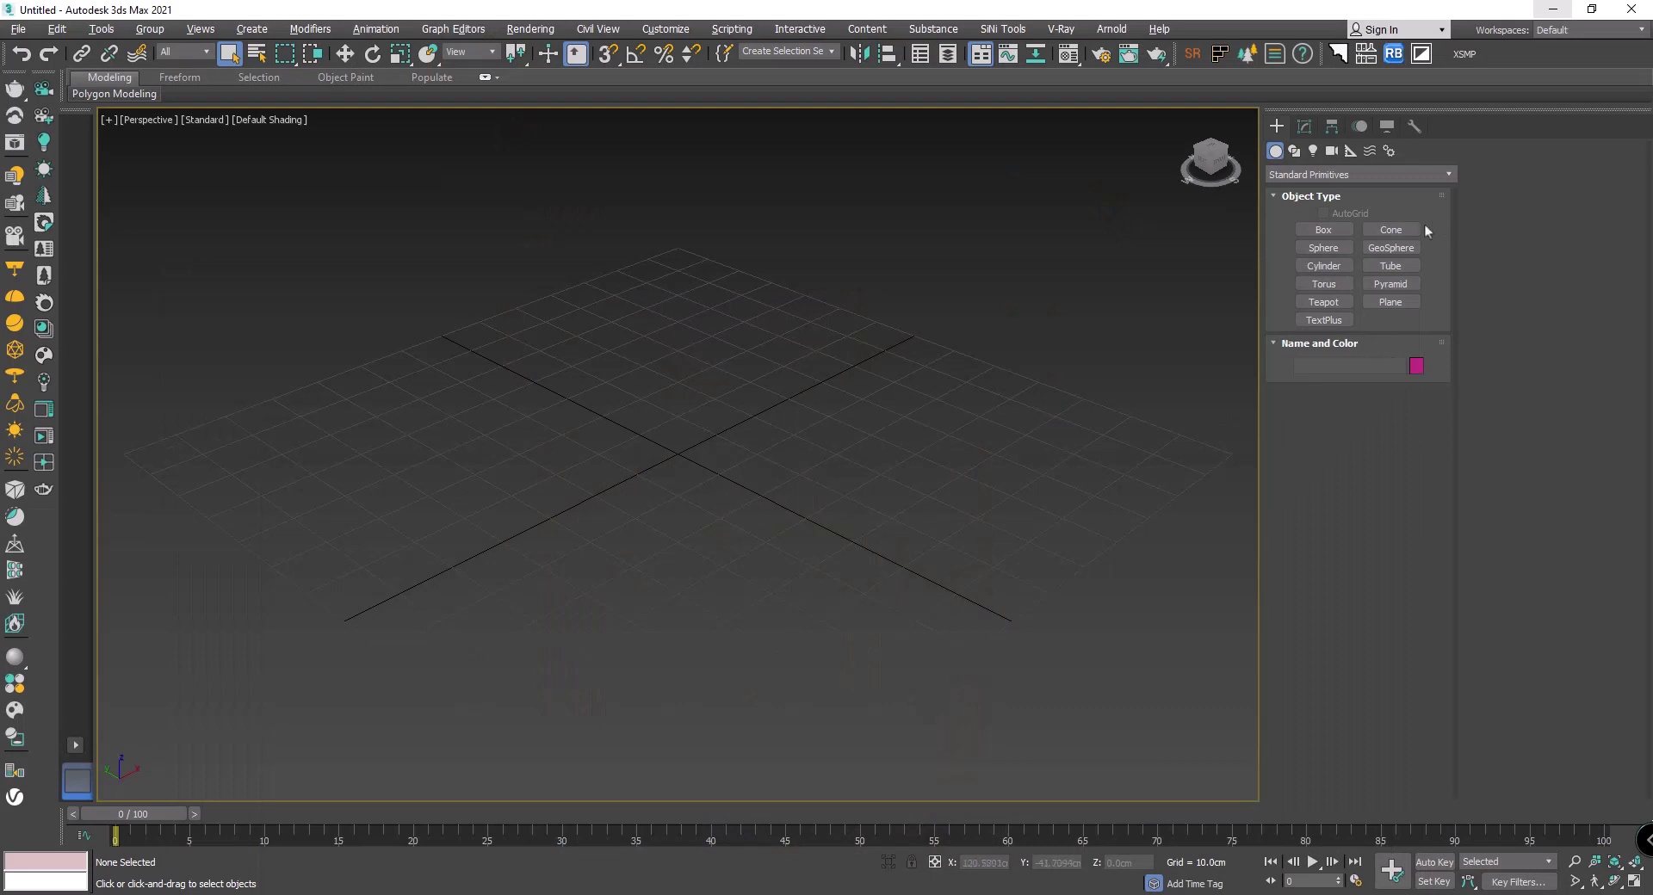
# Step: Draw a box in the perspective viewport as the first wall
pyautogui.click(1323, 230)
pyautogui.moveTo(746, 303); pyautogui.dragTo(240, 562)
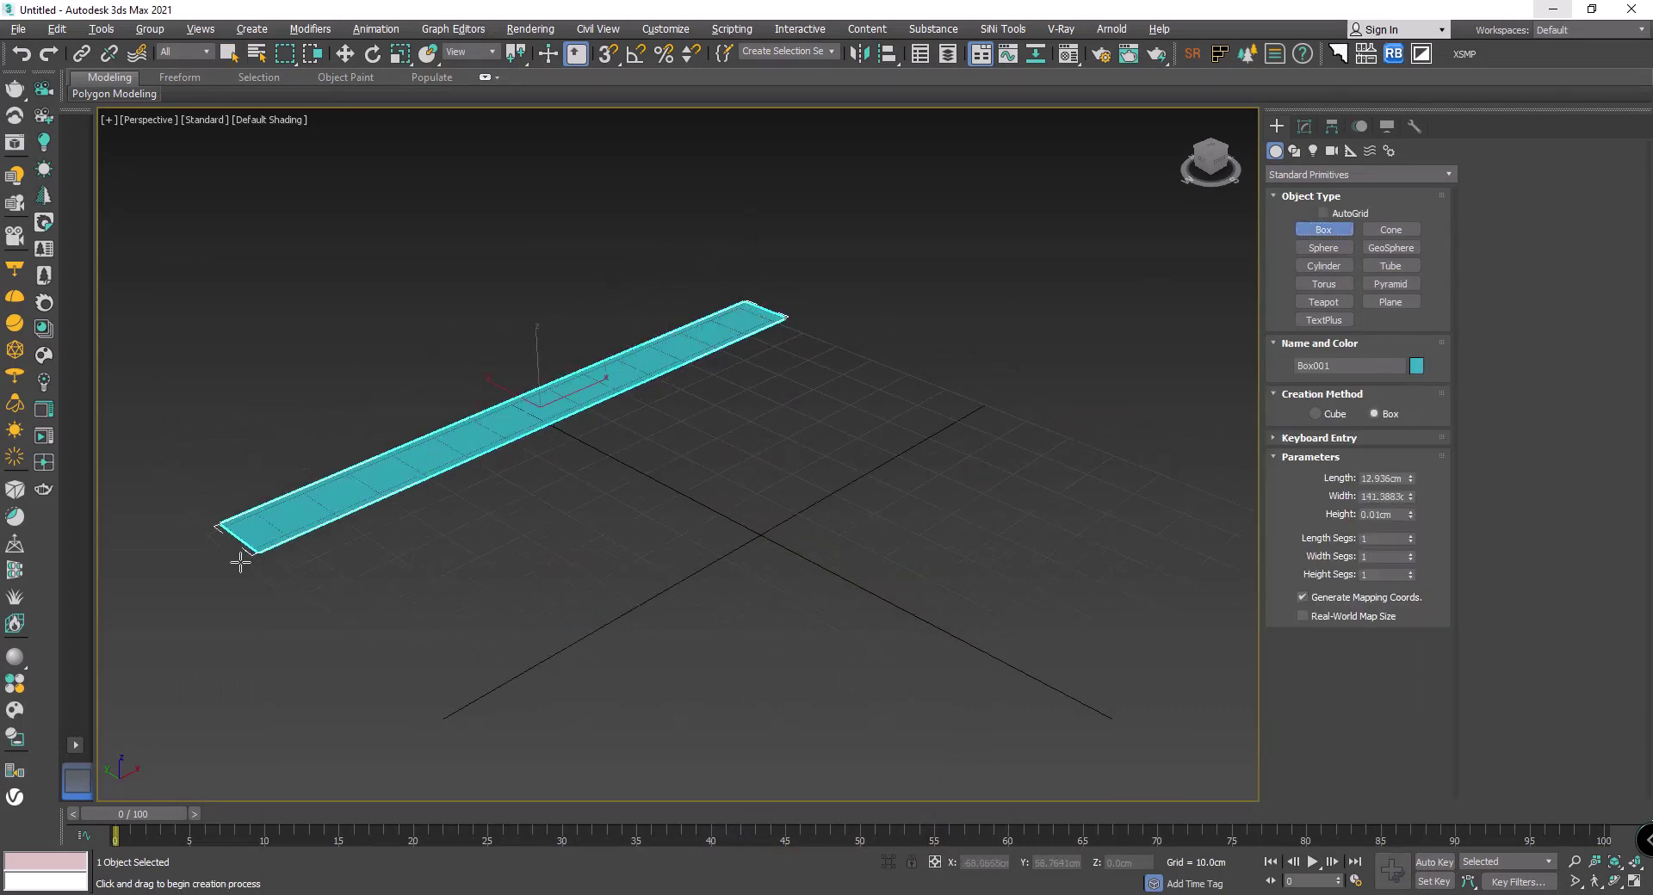
pyautogui.click(340, 303)
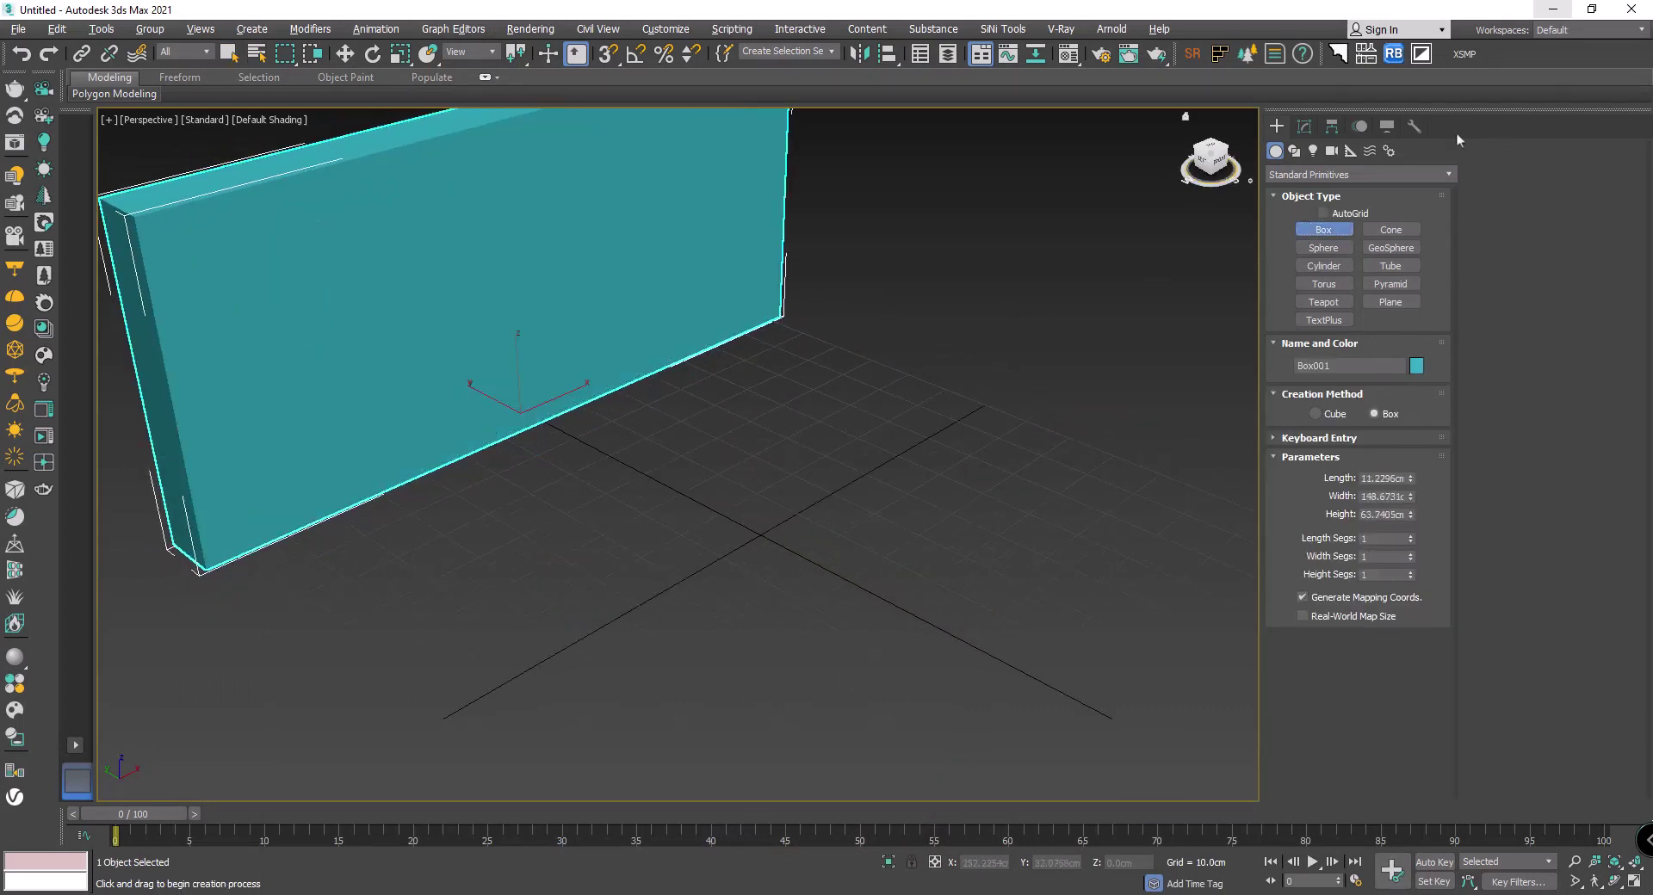
# Step: Set the wall box to Length 10, Width 300, Height 350 cm and frame it in view
pyautogui.click(1304, 126)
pyautogui.doubleClick(1396, 445)
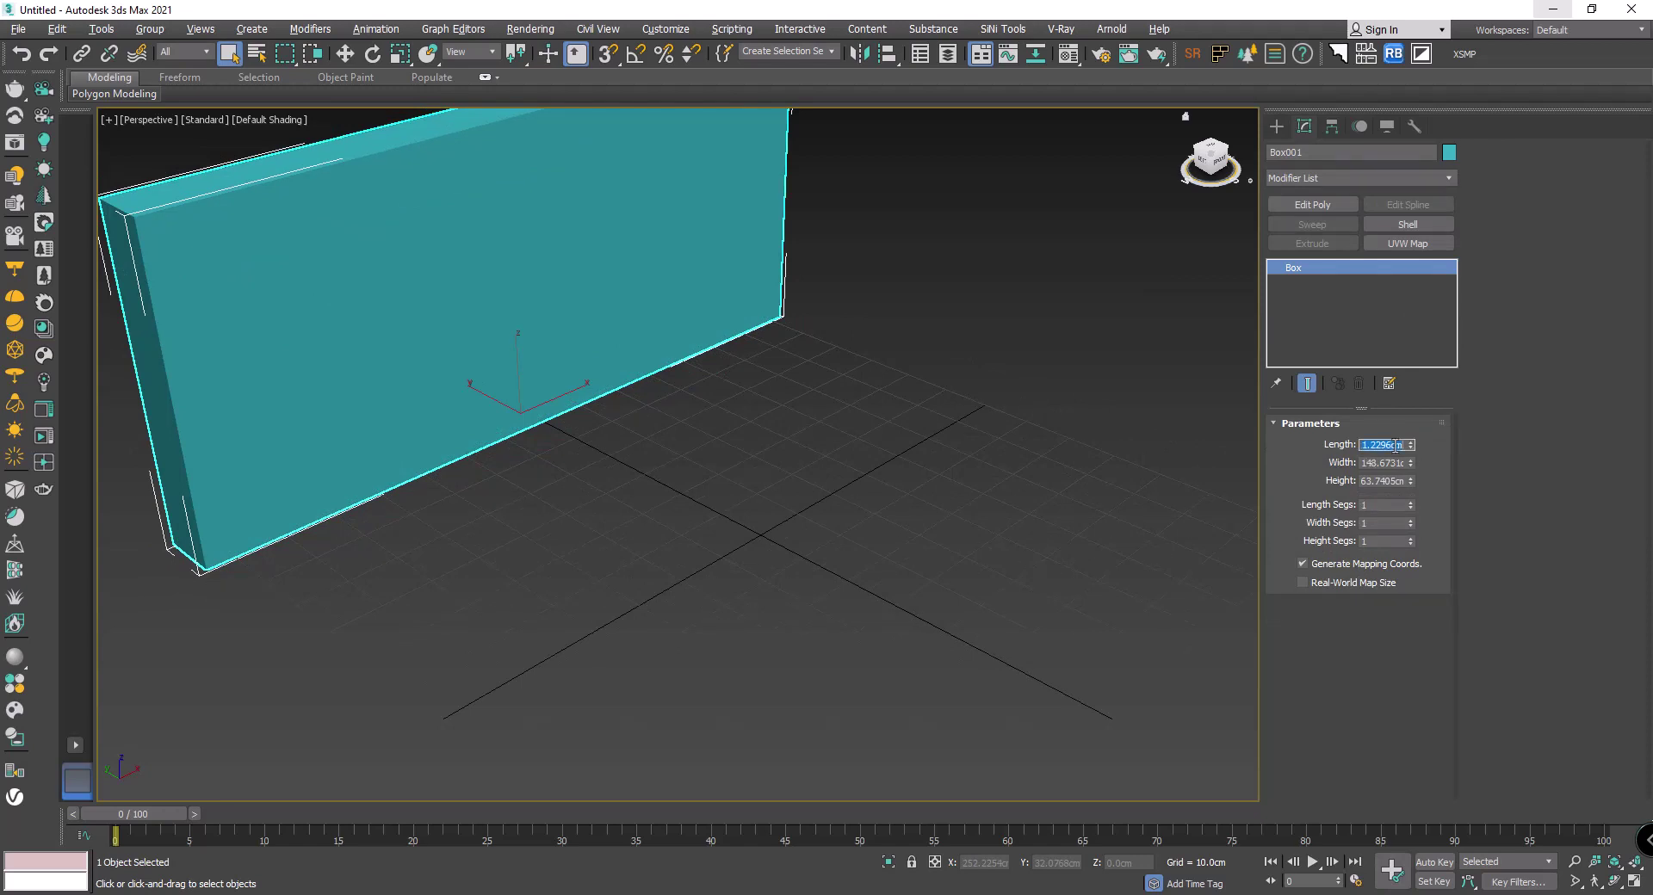
pyautogui.write('10')
pyautogui.press('Tab')
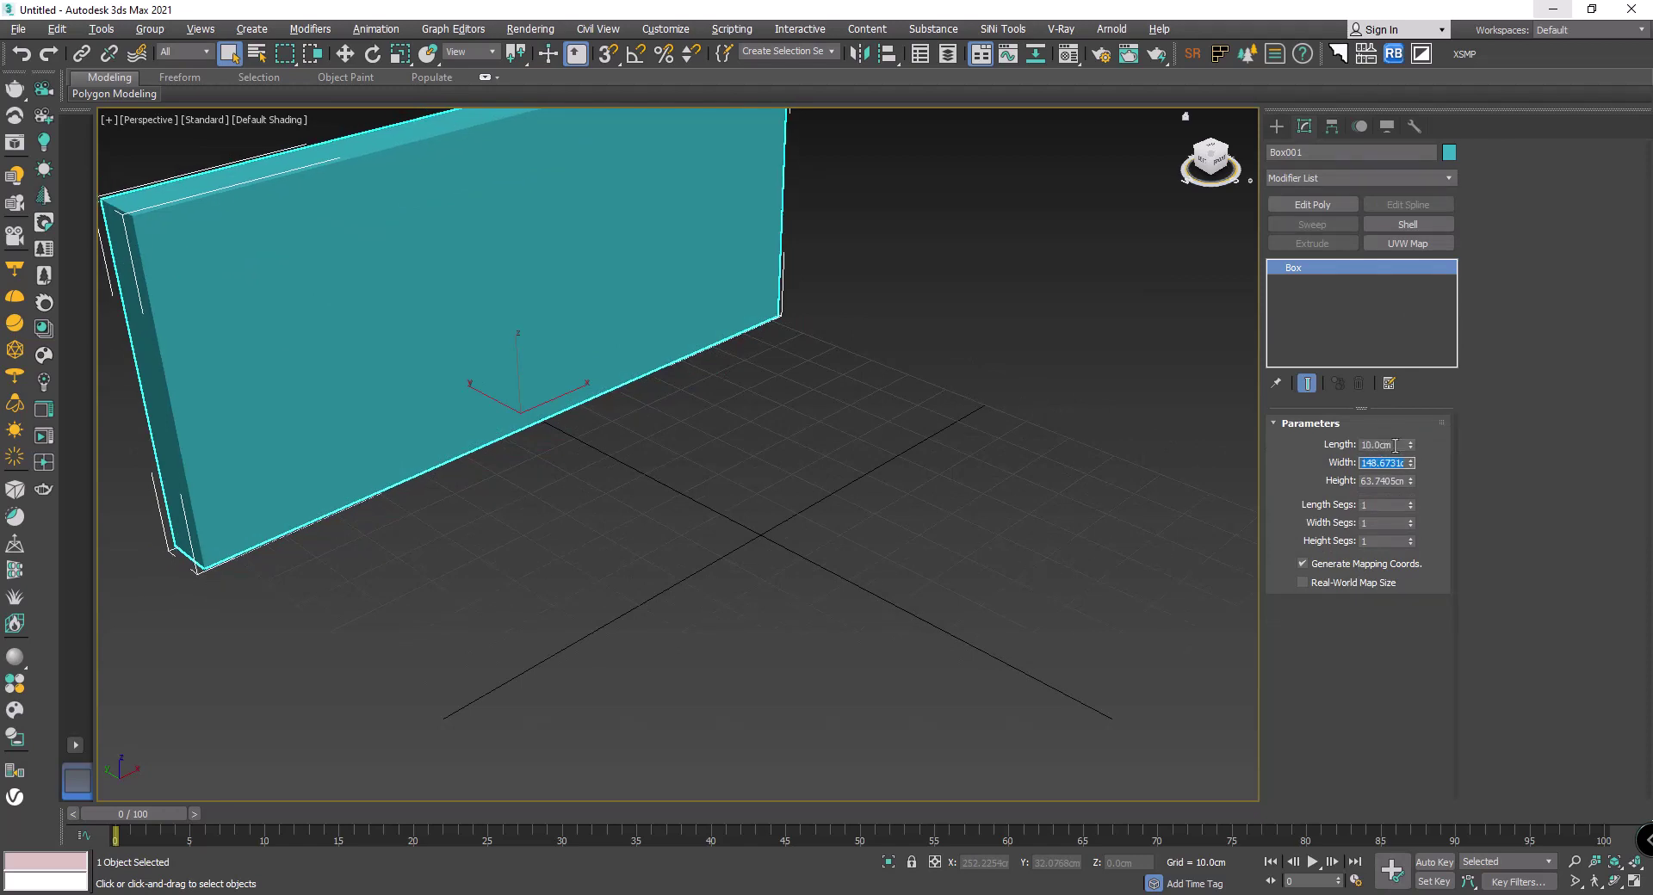
pyautogui.write('300')
pyautogui.press('Tab')
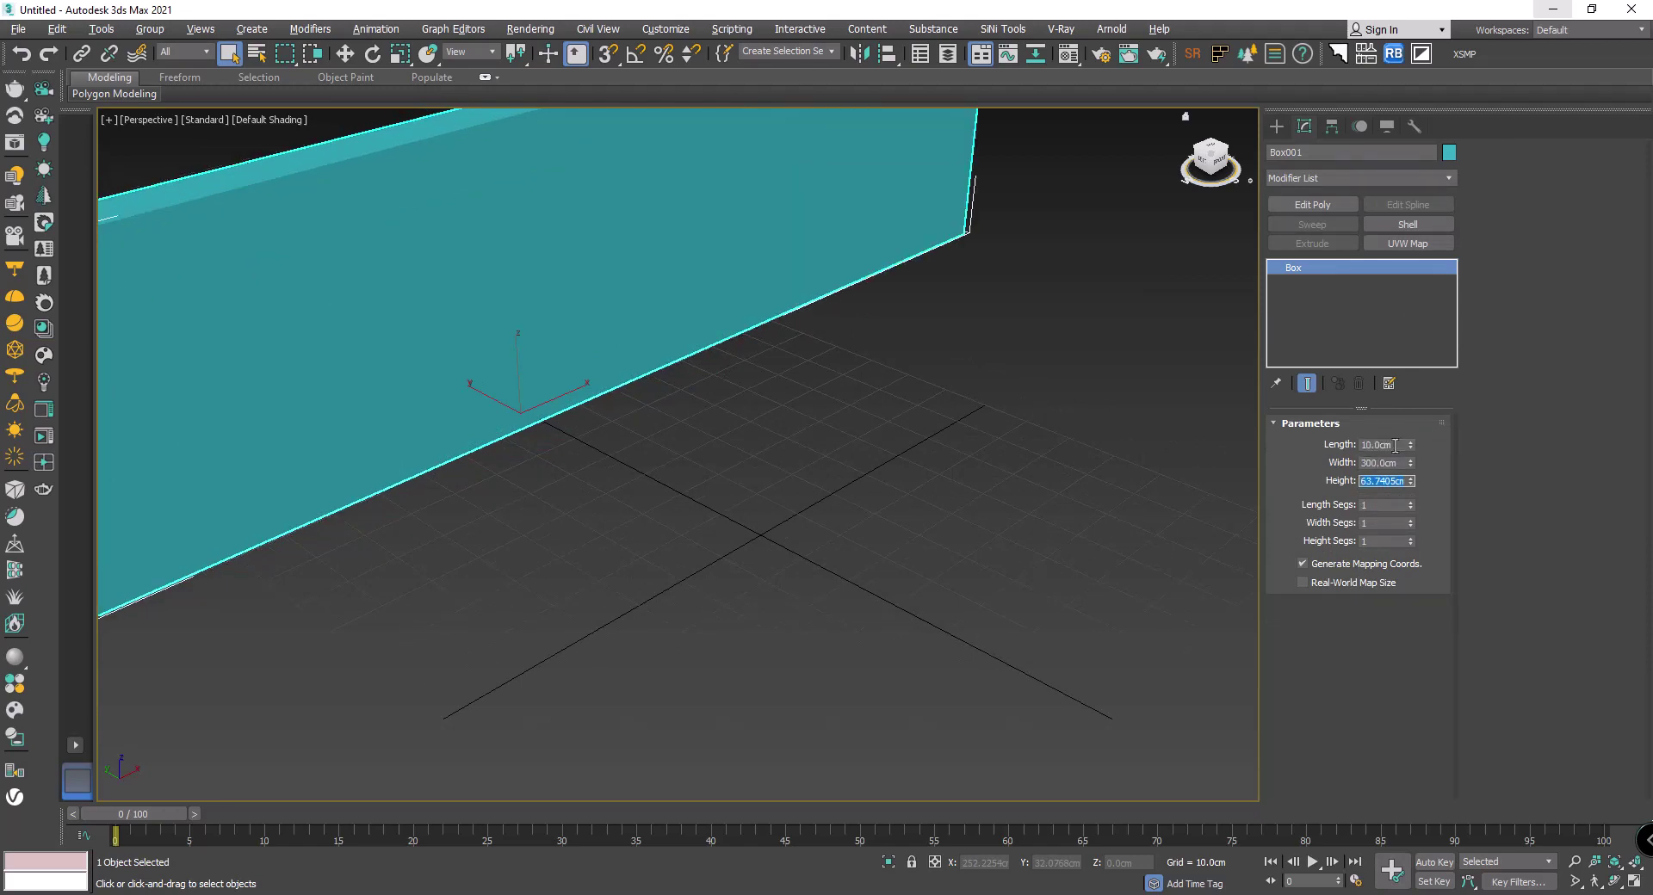
pyautogui.write('350')
pyautogui.press('Return')
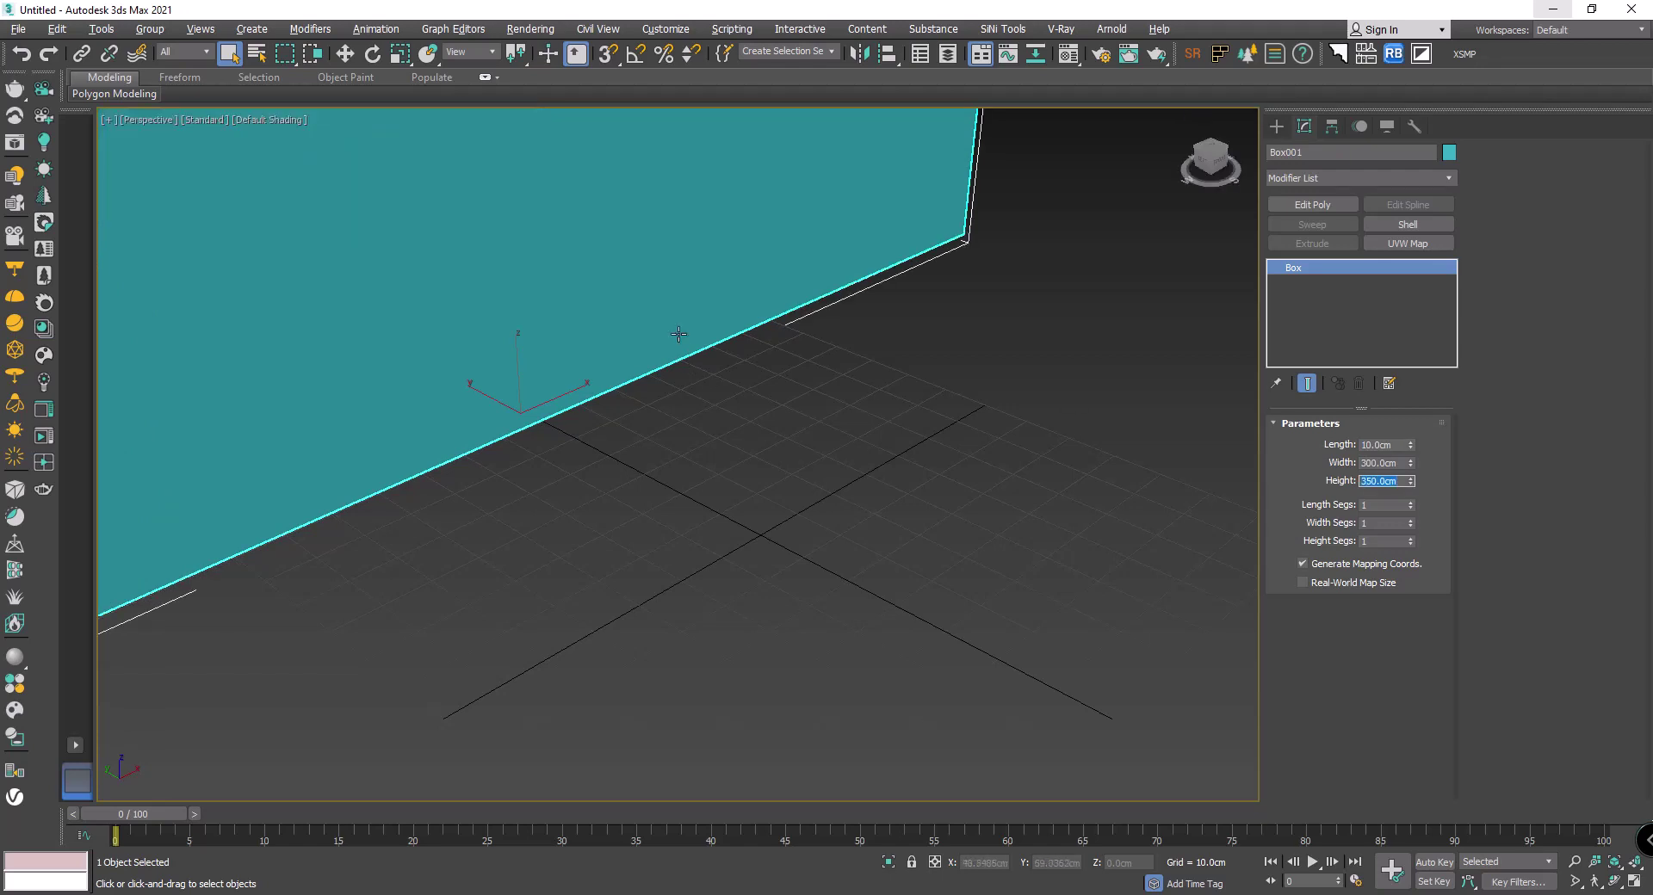
pyautogui.scroll(-3, 910, 511)
pyautogui.click(910, 512)
pyautogui.click(774, 387)
pyautogui.keyDown('alt'); pyautogui.moveTo(774, 387); pyautogui.dragTo(959, 557, button='middle'); pyautogui.keyUp('alt')
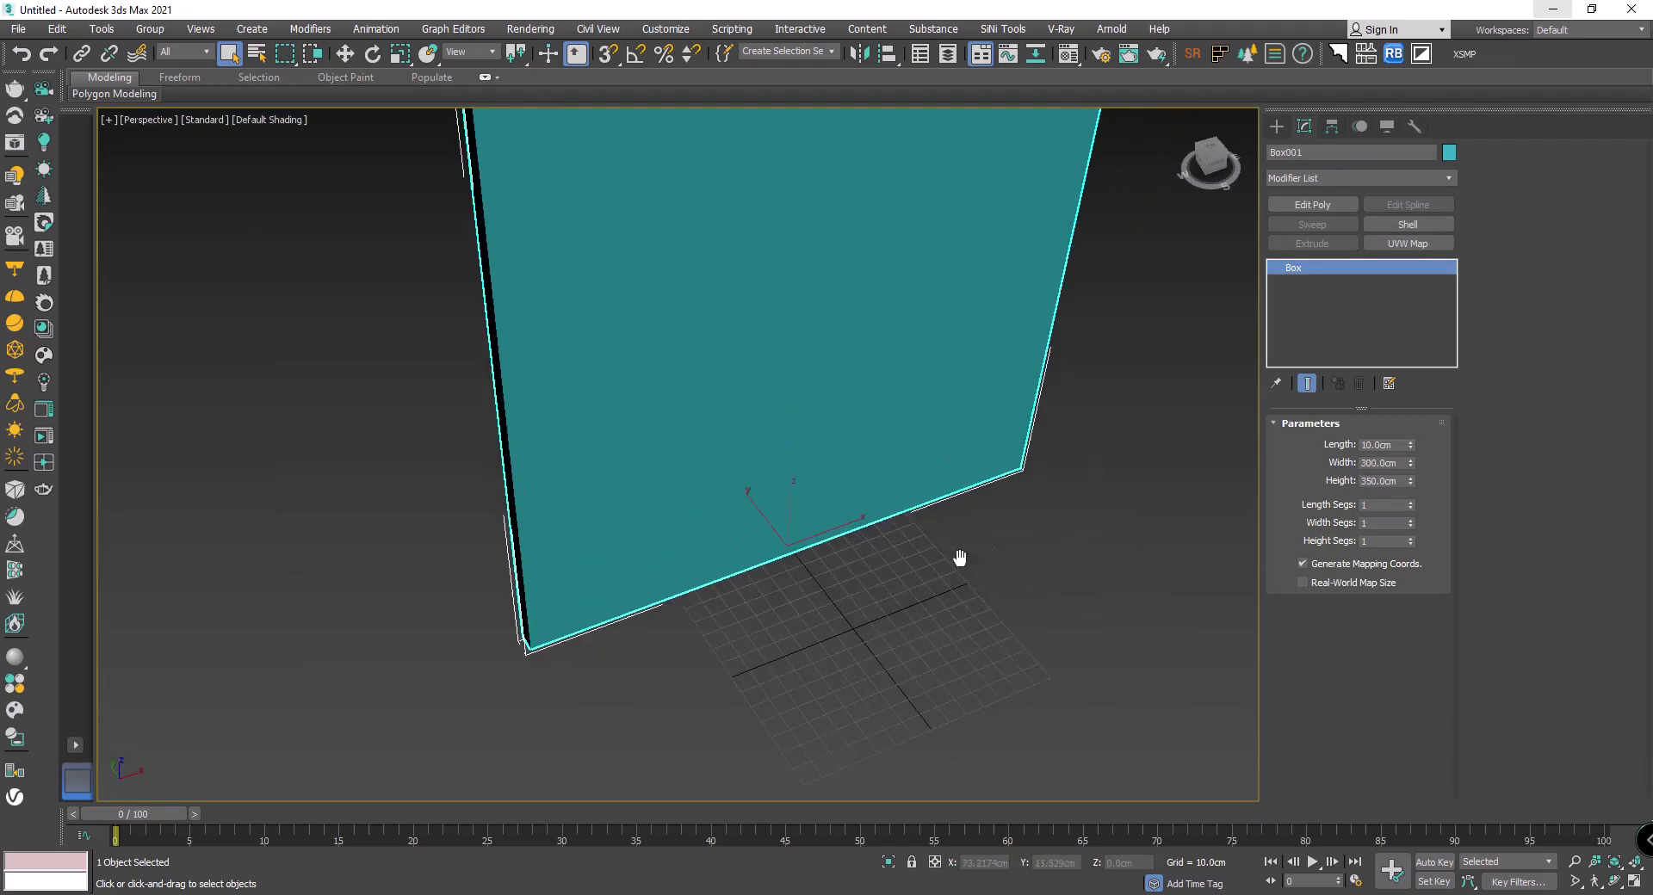
pyautogui.scroll(-2, 959, 557)
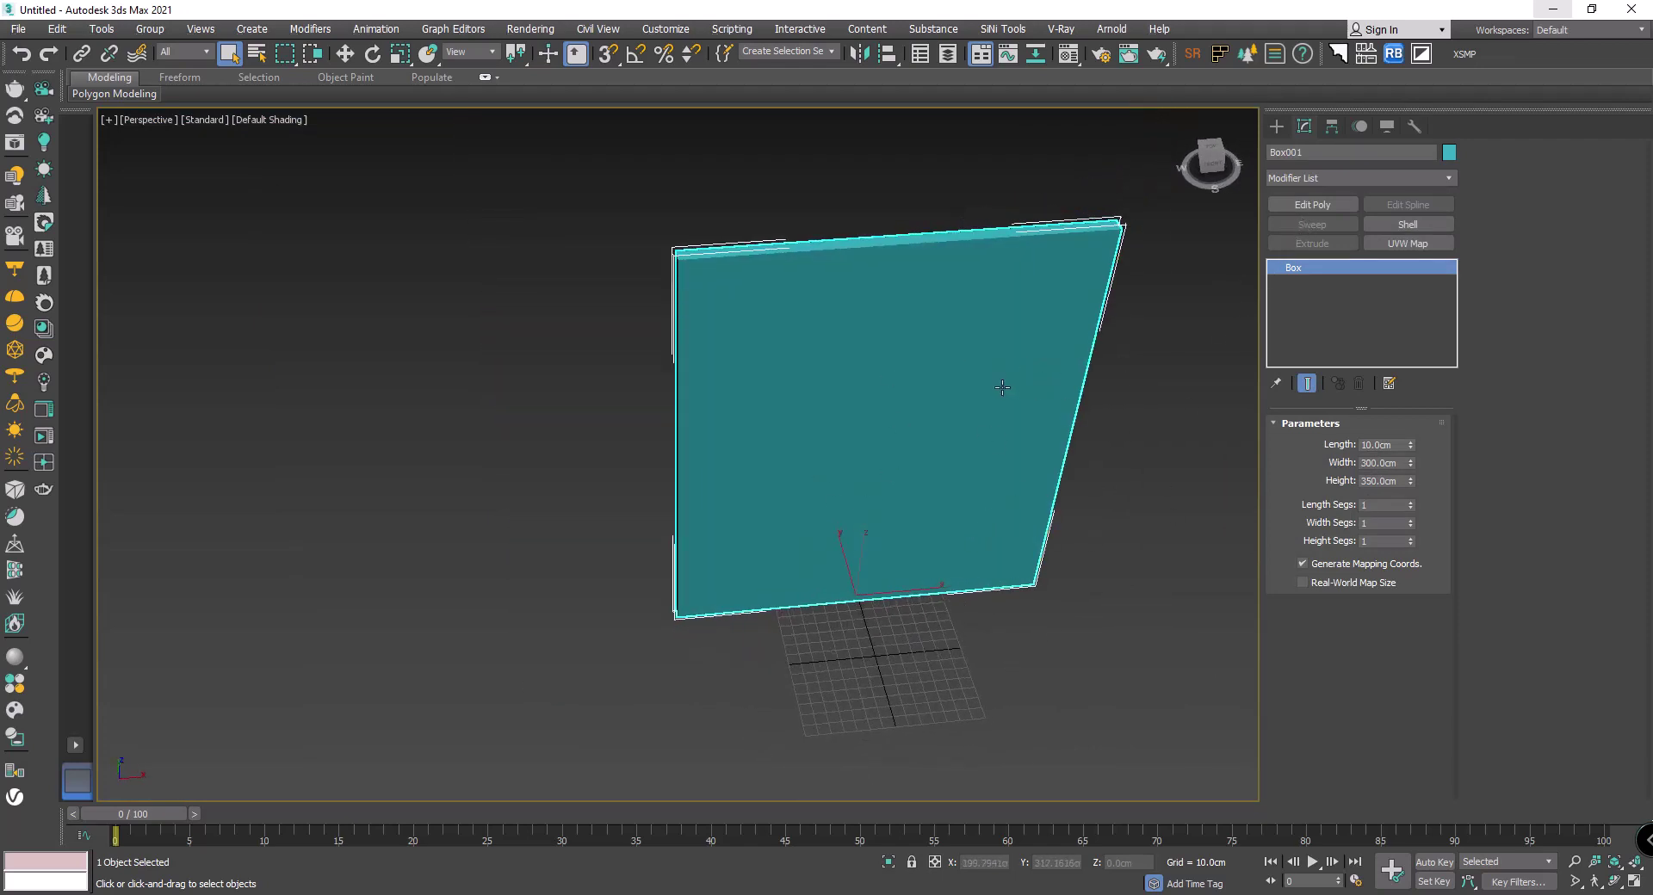
pyautogui.moveTo(1002, 388); pyautogui.dragTo(824, 432, button='middle')
# Step: Apply Edit Poly and connect the wall's top and bottom edges with two vertical split edges
pyautogui.click(1313, 205)
pyautogui.moveTo(1151, 327); pyautogui.dragTo(1225, 298, button='middle')
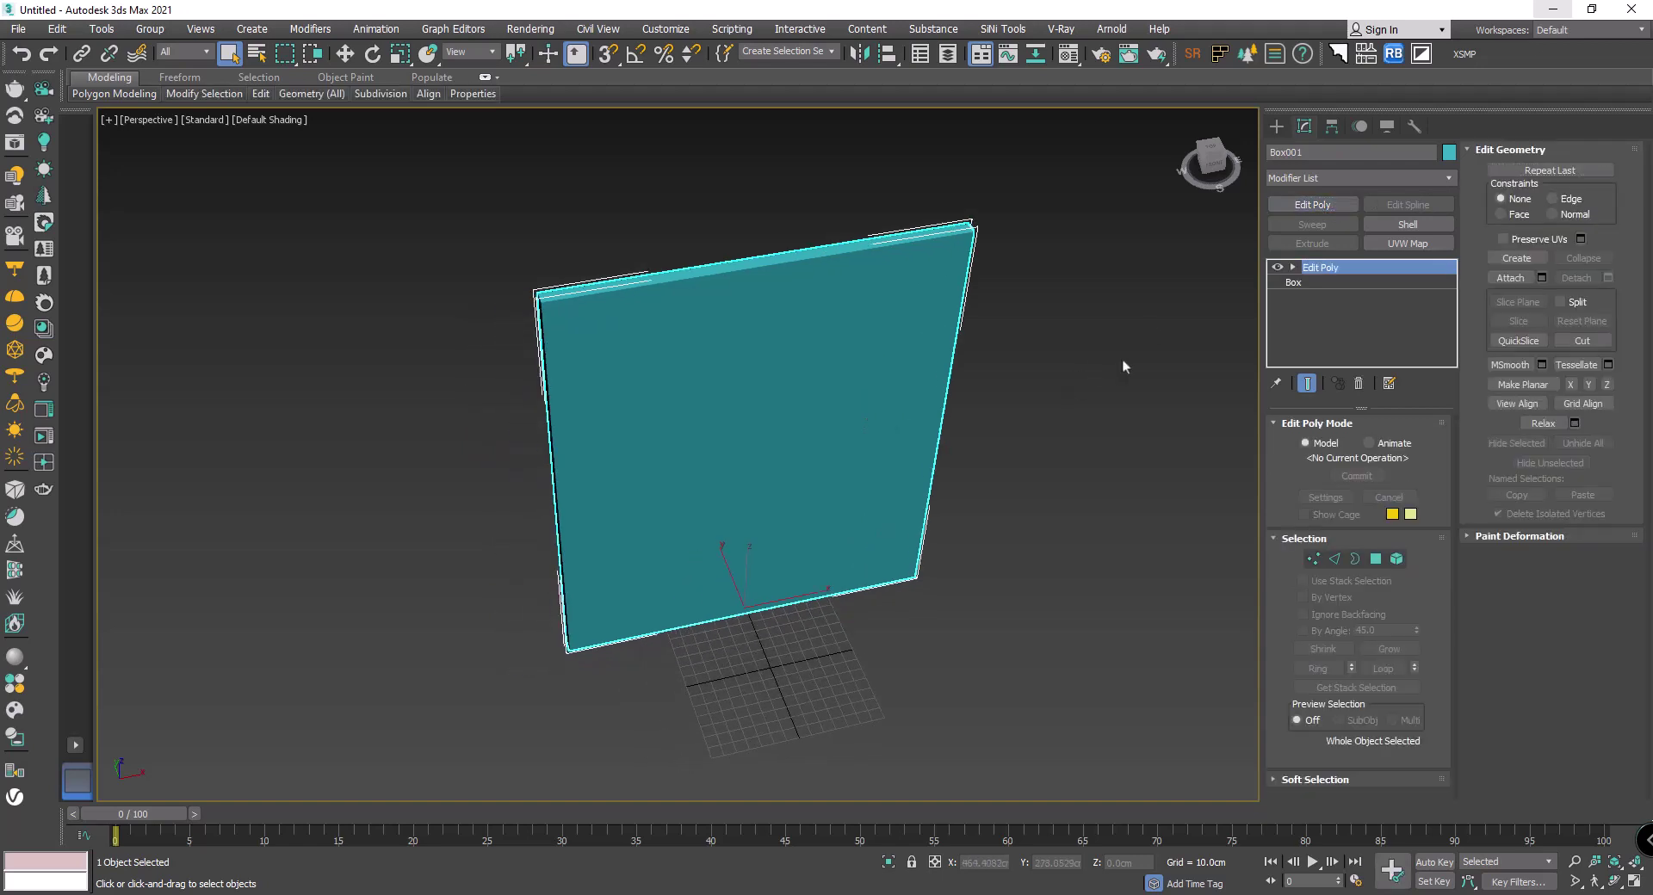
pyautogui.press('2')
pyautogui.click(854, 253)
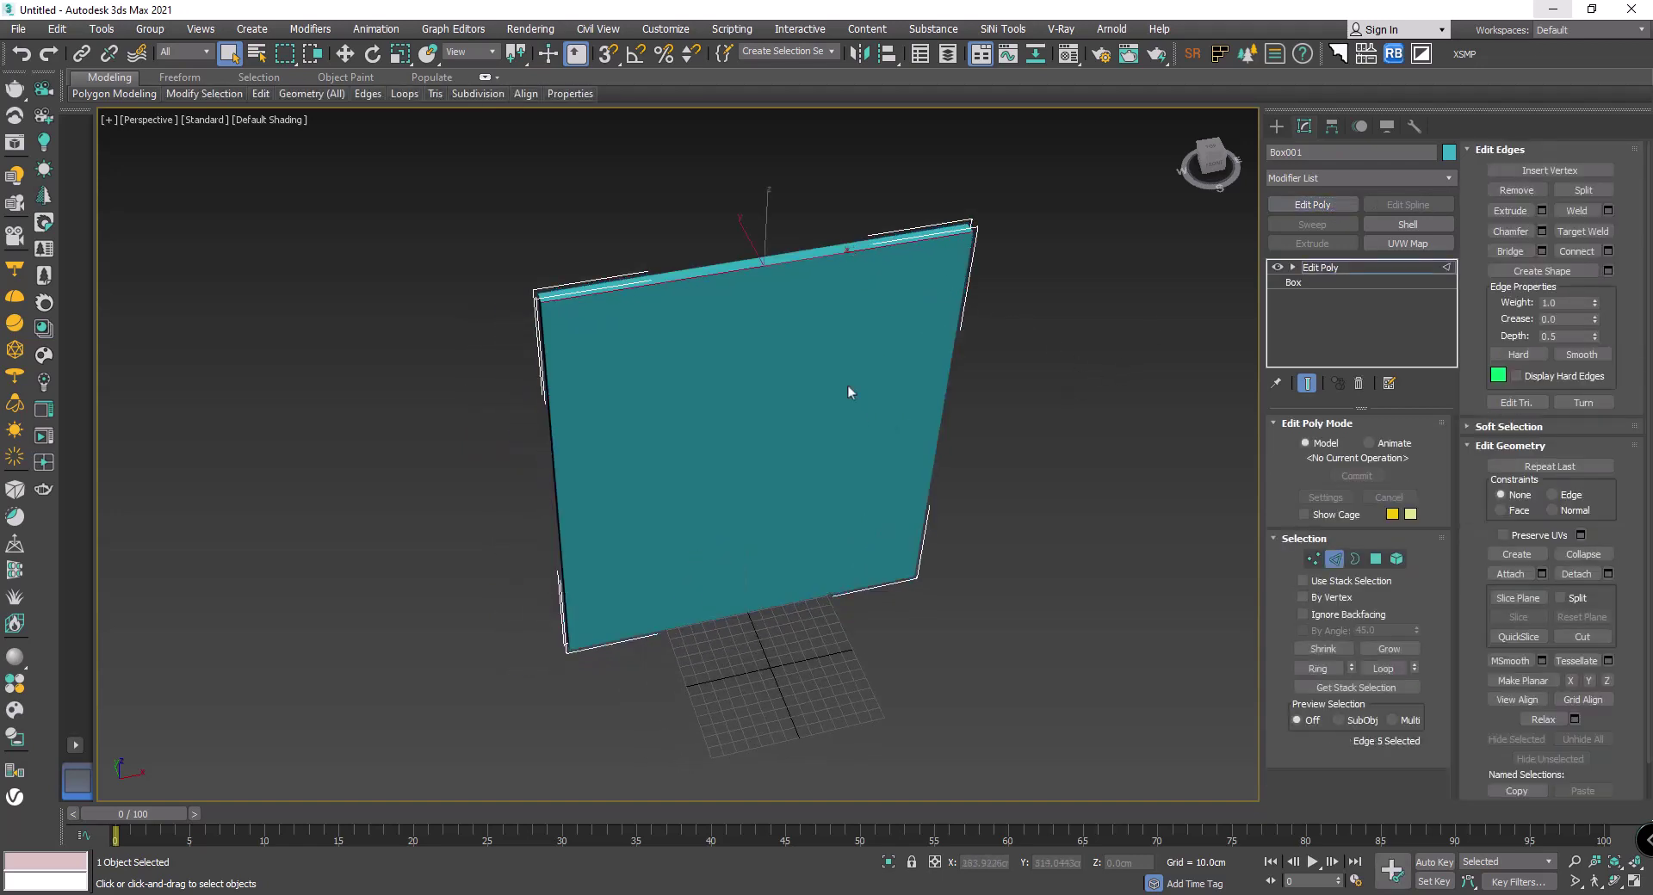
pyautogui.click(817, 600)
pyautogui.keyDown('alt'); pyautogui.moveTo(852, 533); pyautogui.dragTo(873, 506, button='middle'); pyautogui.keyUp('alt')
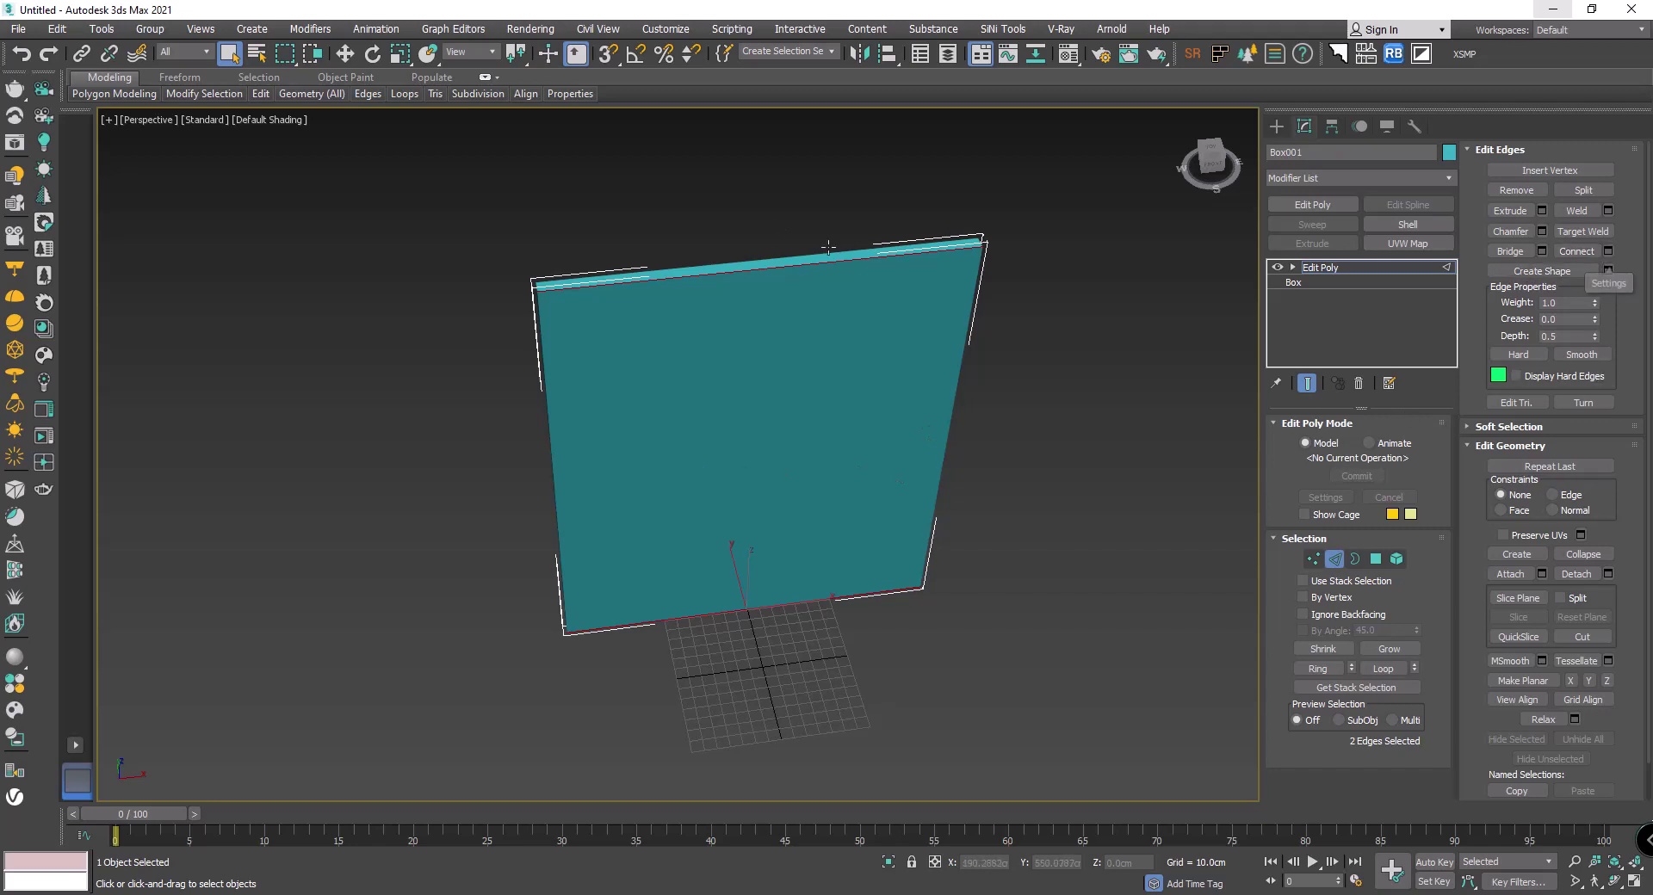
pyautogui.click(1607, 252)
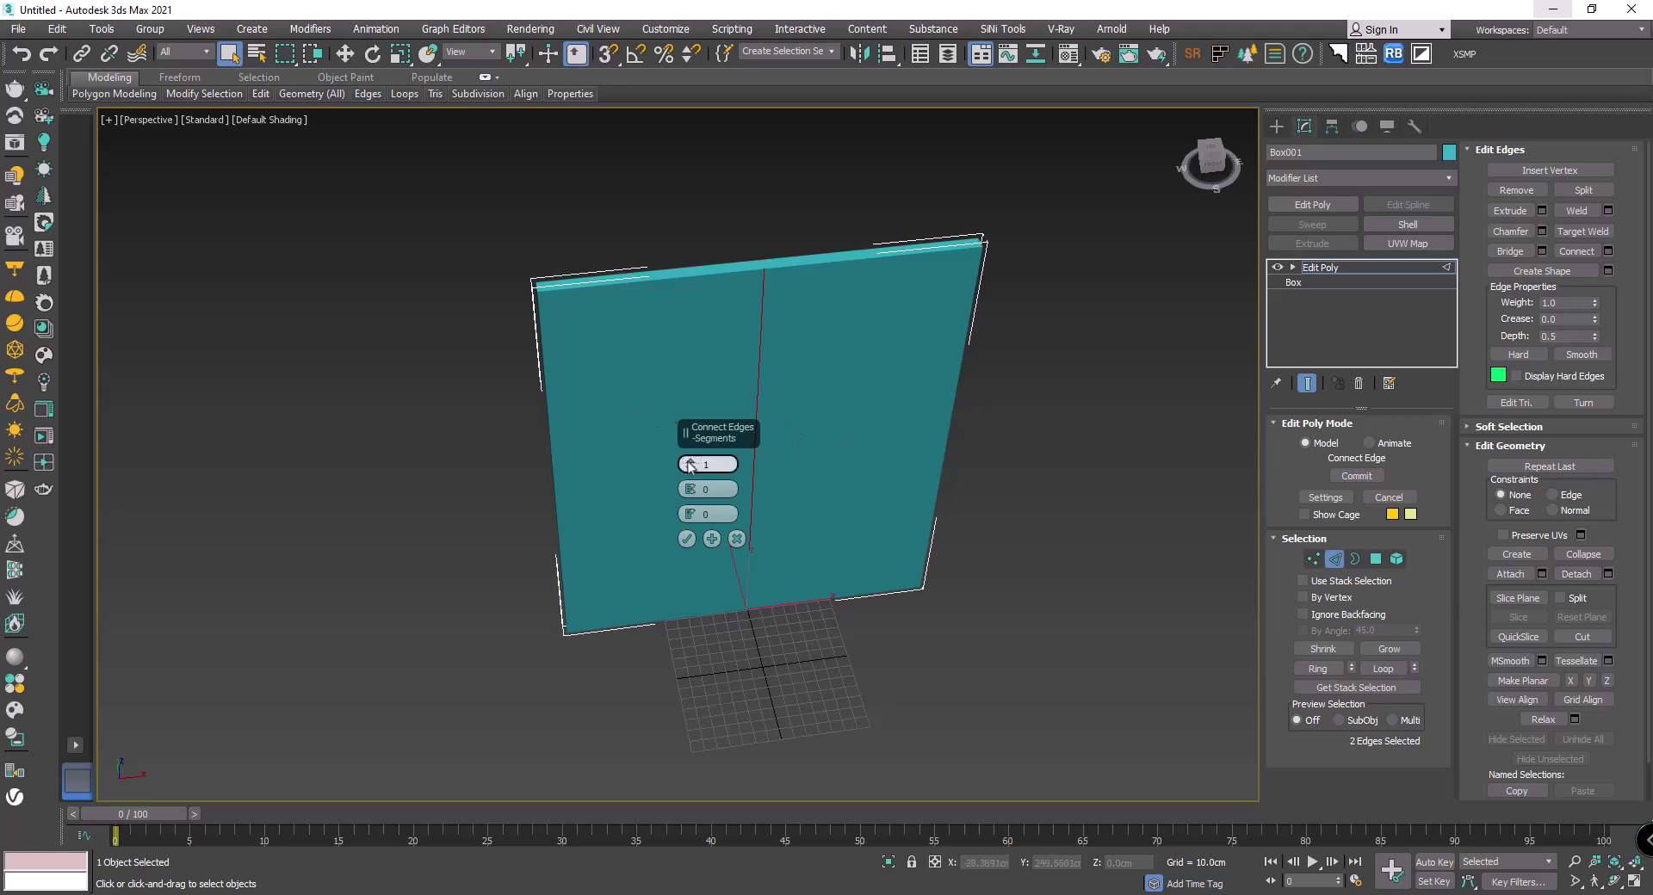
pyautogui.scroll(1, 690, 464)
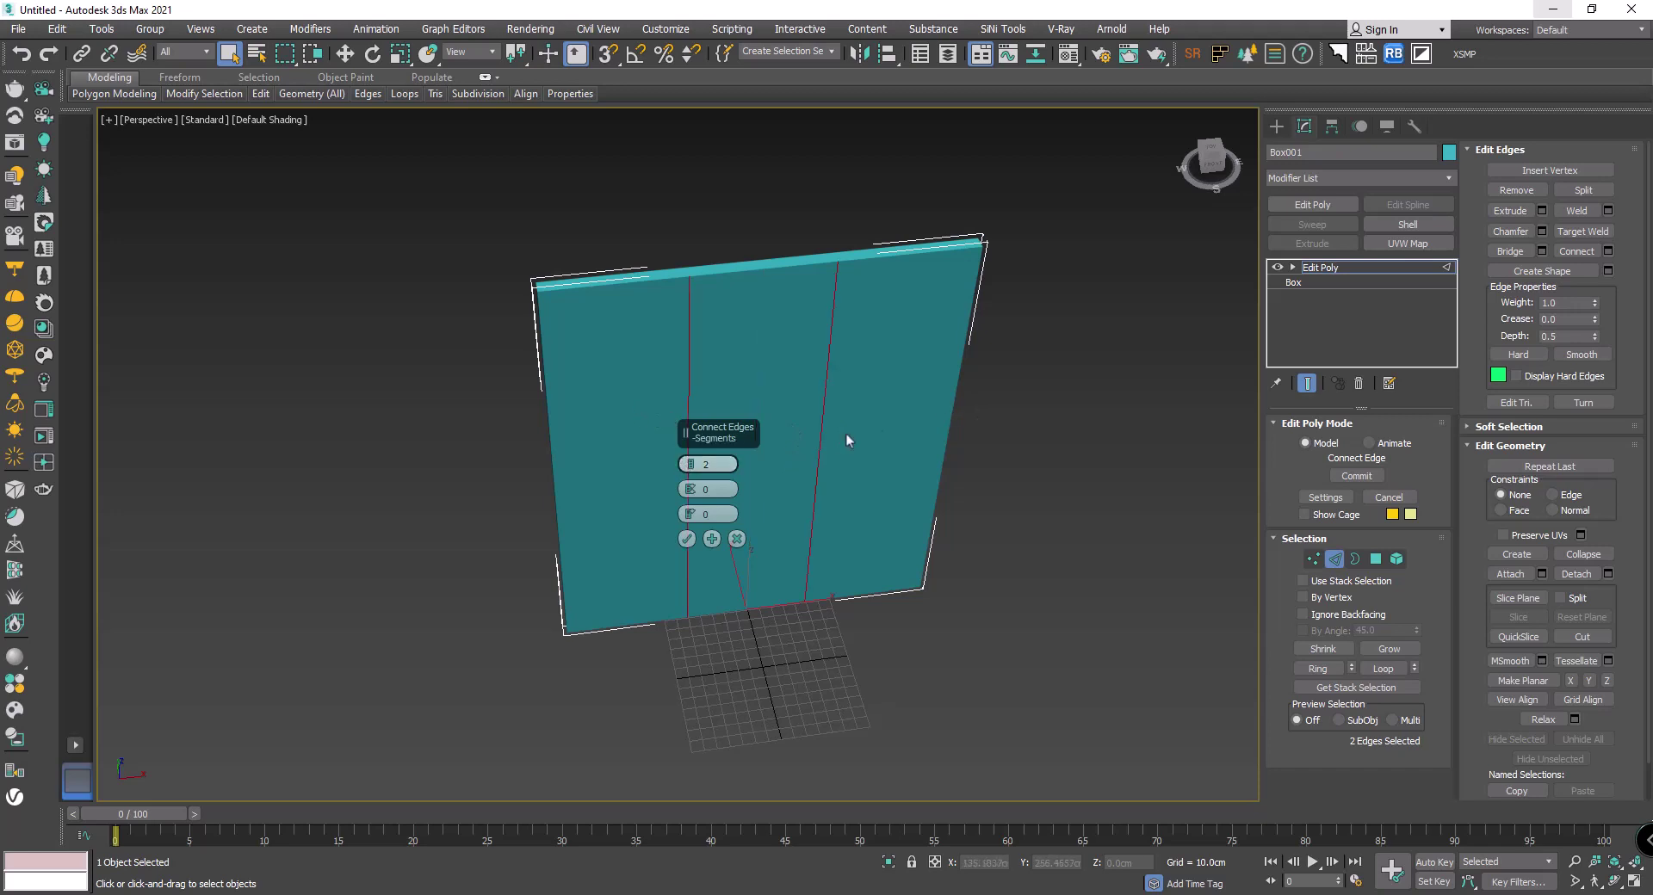
pyautogui.click(686, 539)
# Step: Connect the two vertical edges with a horizontal edge and raise it to 280 cm
pyautogui.keyDown('alt'); pyautogui.moveTo(748, 498); pyautogui.dragTo(758, 464, button='middle'); pyautogui.keyUp('alt')
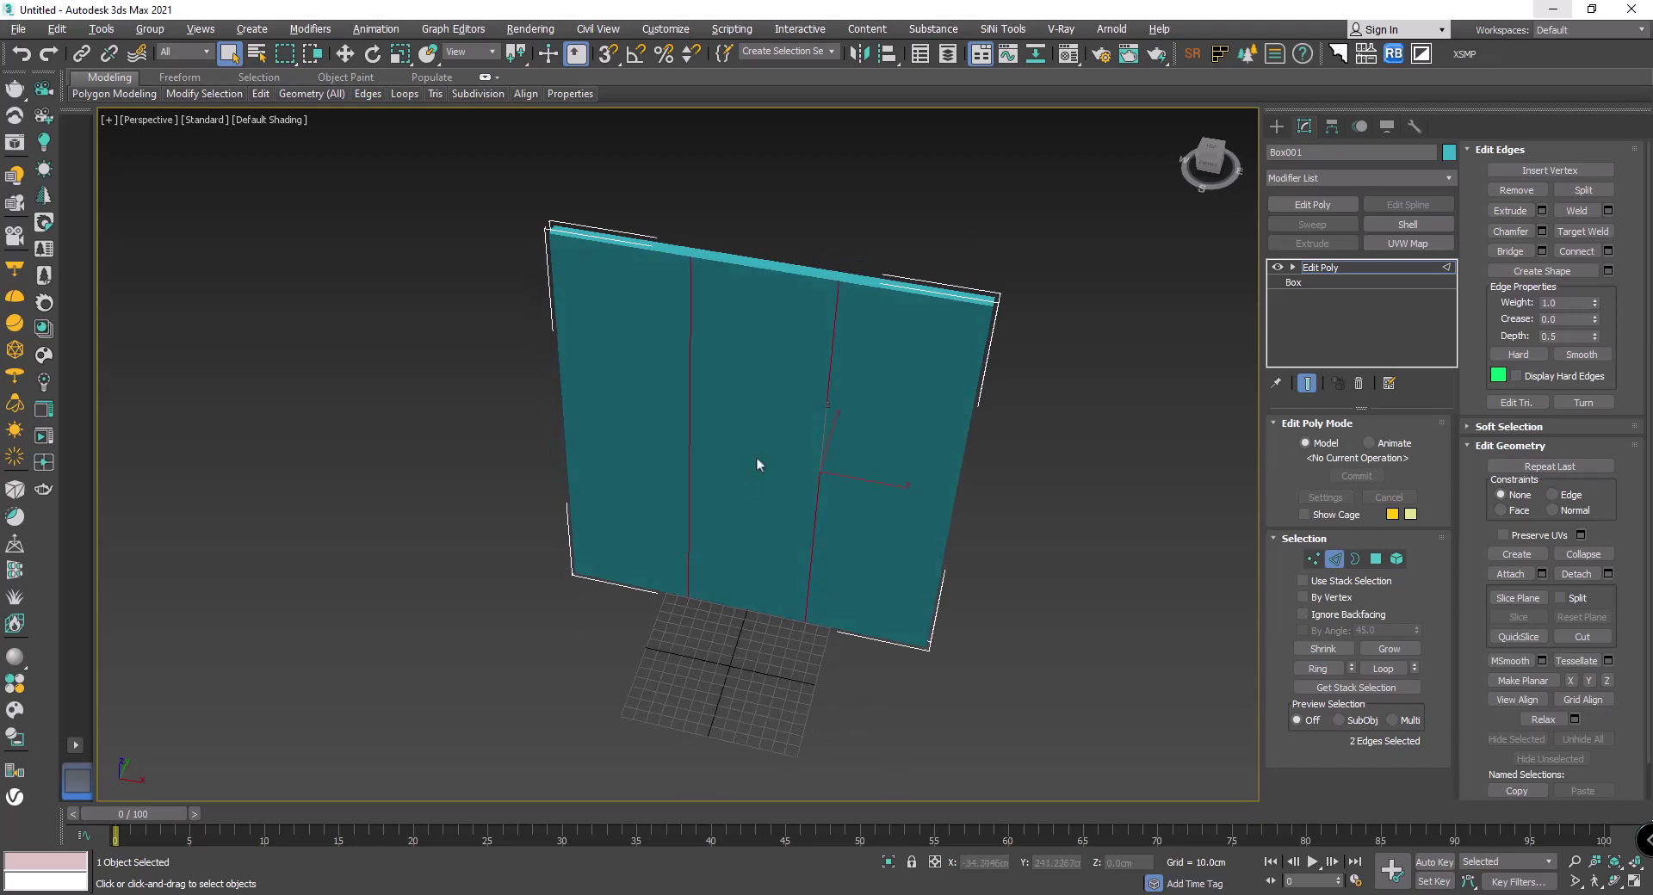
pyautogui.click(1607, 251)
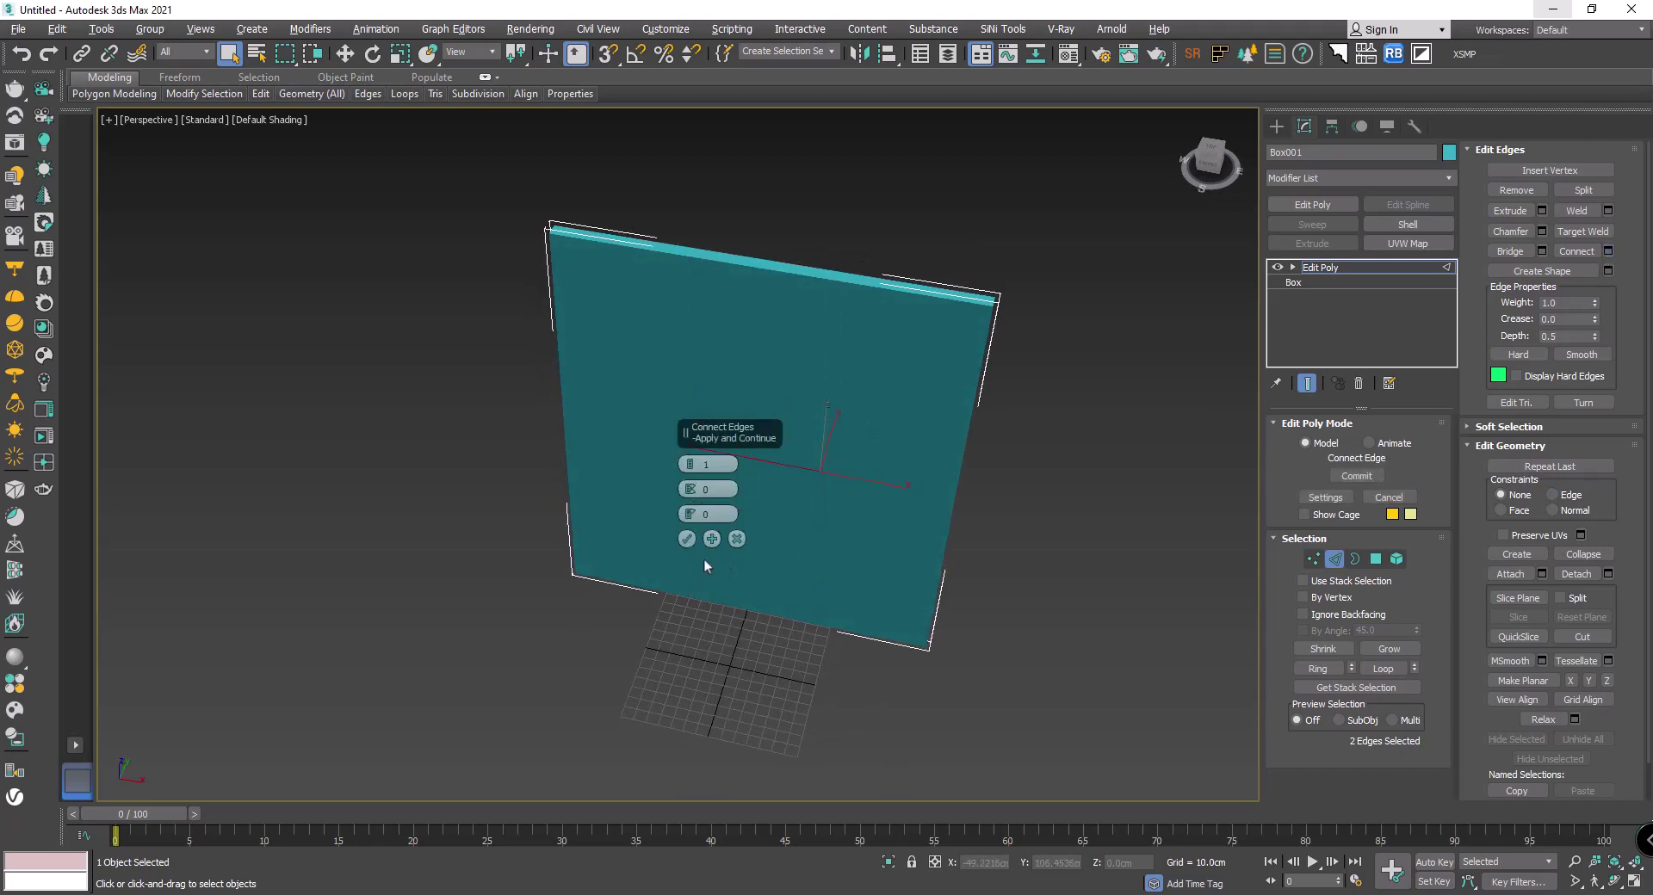
pyautogui.click(686, 540)
pyautogui.keyDown('alt'); pyautogui.moveTo(689, 530); pyautogui.dragTo(716, 487, button='middle'); pyautogui.keyUp('alt')
pyautogui.press('F4')
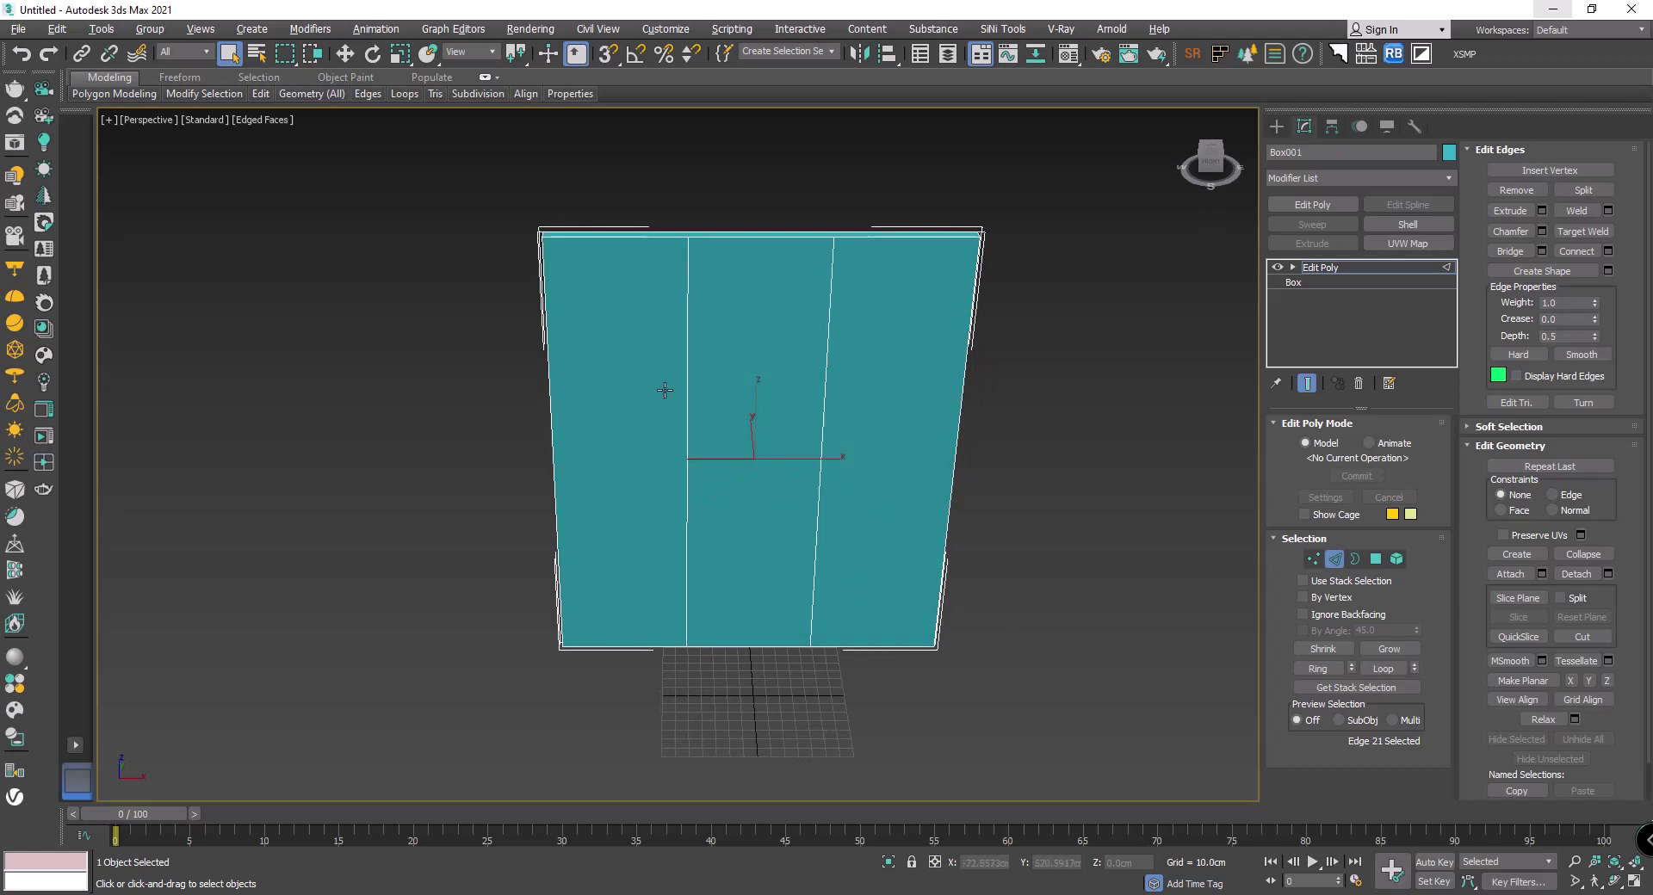
pyautogui.press('w')
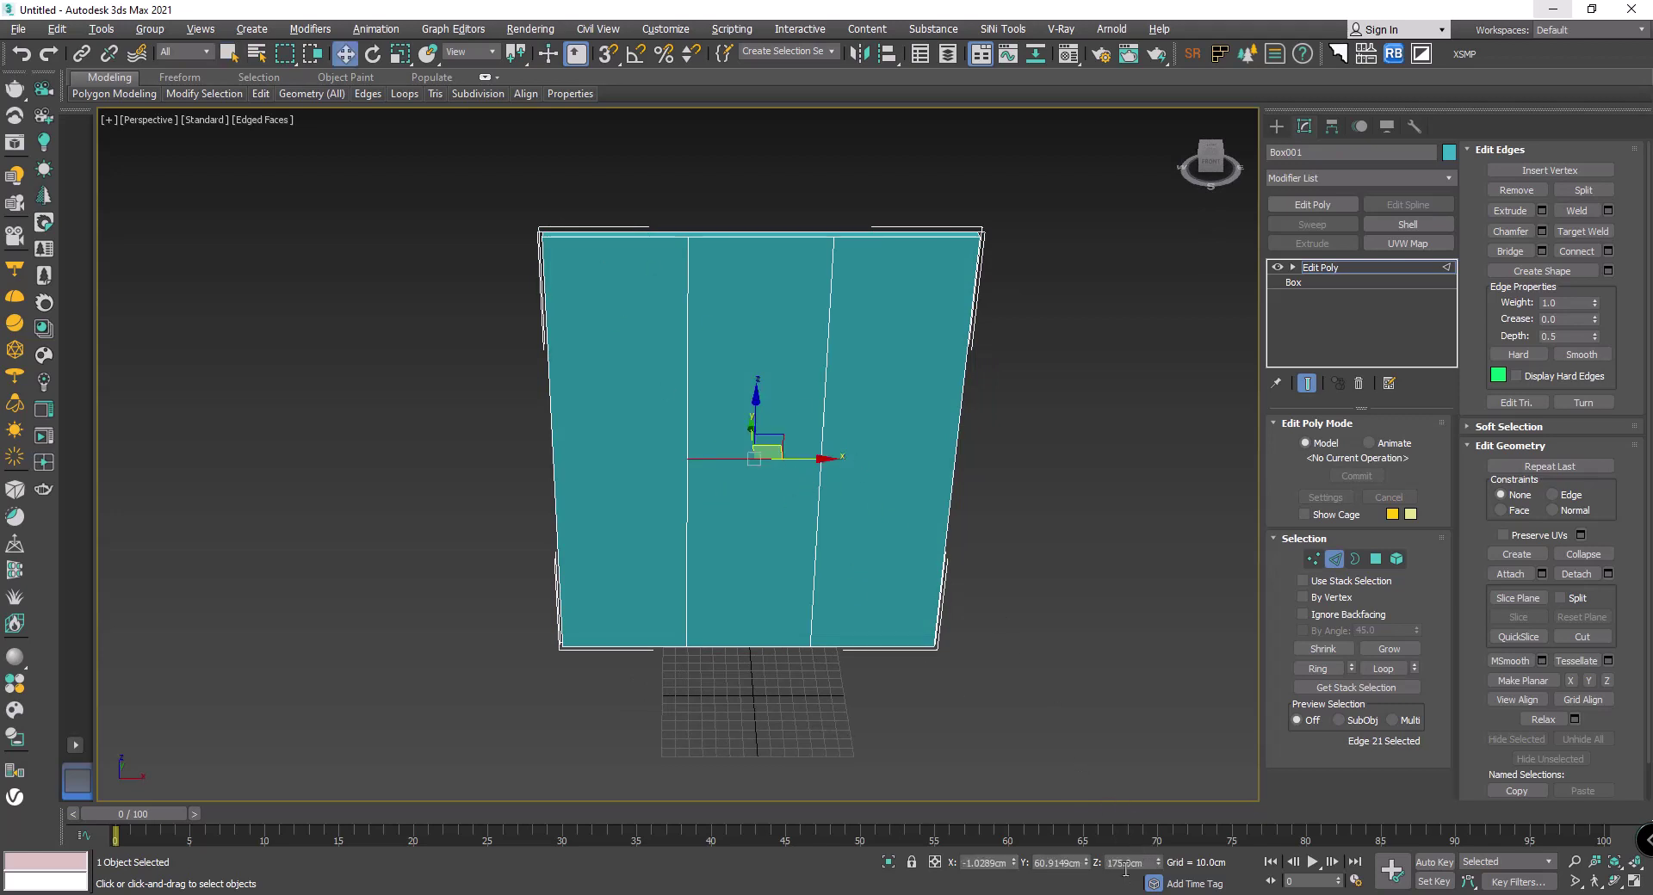
pyautogui.doubleClick(1143, 864)
pyautogui.write('280')
pyautogui.press('Return')
# Step: Leave edge mode and orbit around the wall to check the door opening layout
pyautogui.moveTo(999, 758)
pyautogui.keyDown('alt'); pyautogui.mouseDown(button='middle')
pyautogui.moveTo(959, 699)
pyautogui.moveTo(890, 707)
pyautogui.mouseUp(button='middle'); pyautogui.keyUp('alt')
pyautogui.press('2')
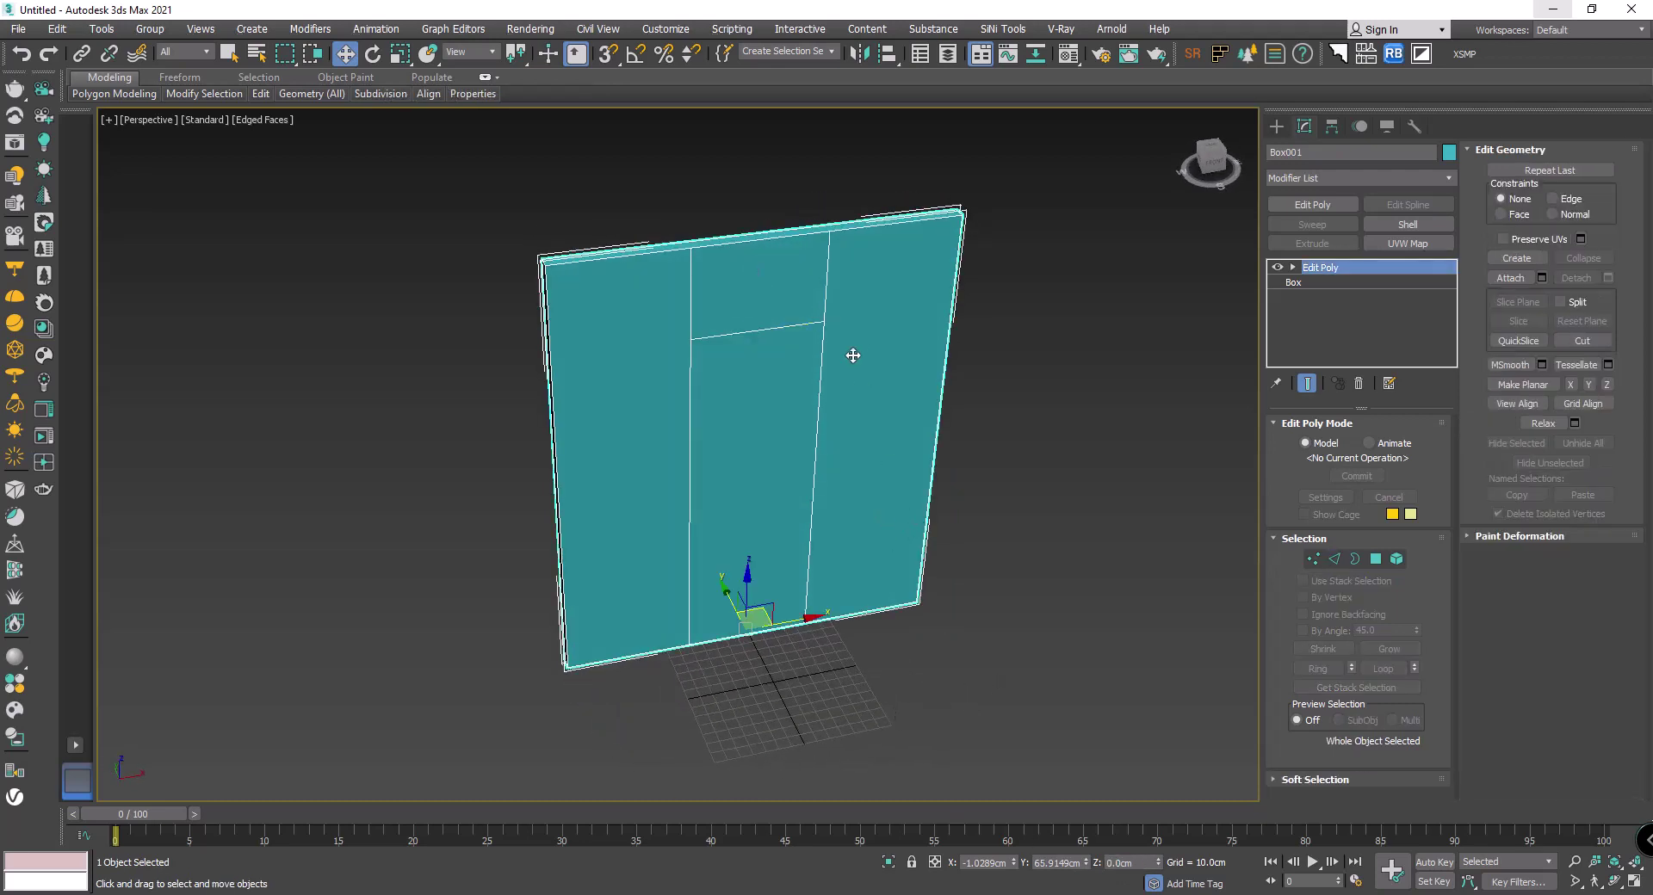
pyautogui.moveTo(853, 357)
pyautogui.keyDown('alt'); pyautogui.mouseDown(button='middle')
pyautogui.moveTo(870, 417)
pyautogui.moveTo(858, 439)
pyautogui.mouseUp(button='middle'); pyautogui.keyUp('alt')
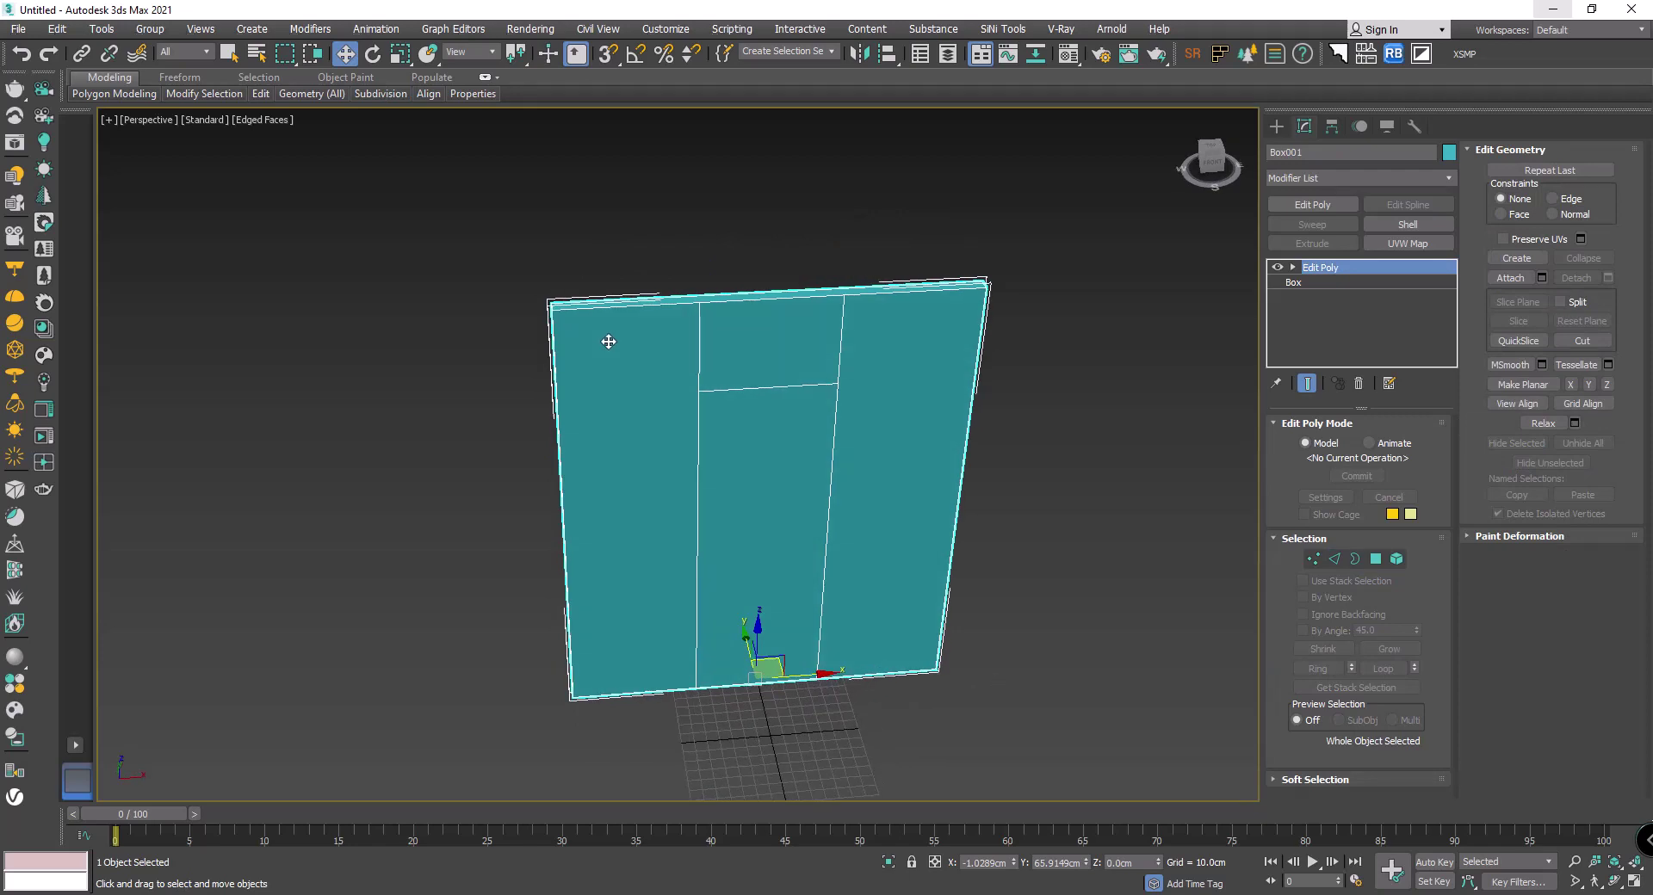
pyautogui.keyDown('alt'); pyautogui.moveTo(619, 357); pyautogui.dragTo(846, 365, button='middle'); pyautogui.keyUp('alt')
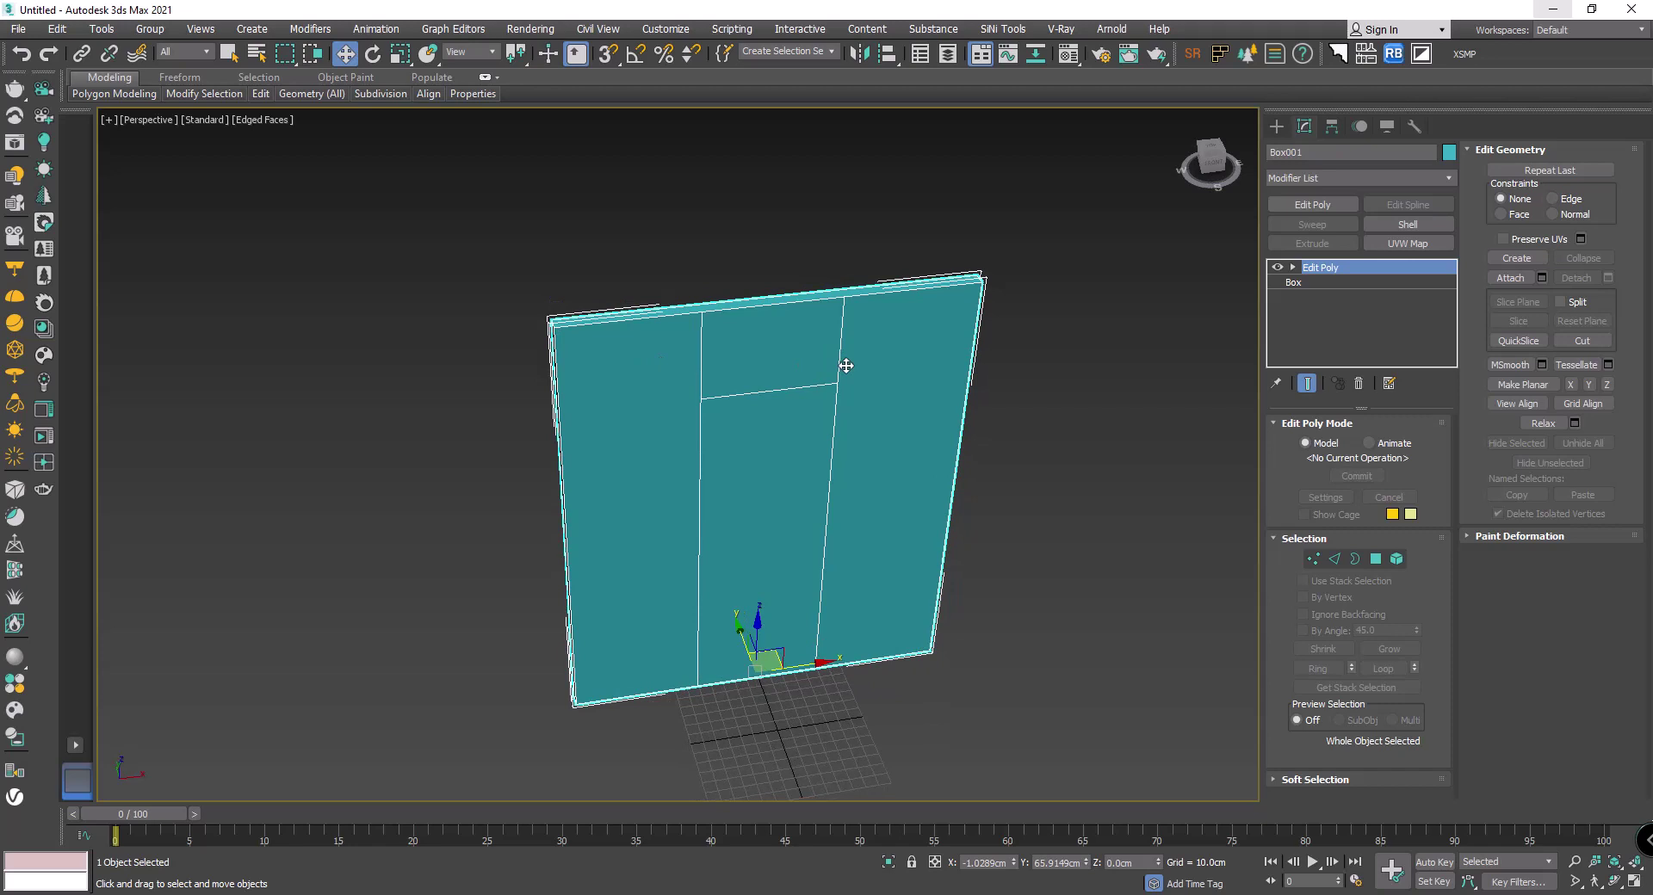
# Step: Select the left, top and right faces around the door and detach them as clone Object001
pyautogui.press('4')
pyautogui.click(919, 391)
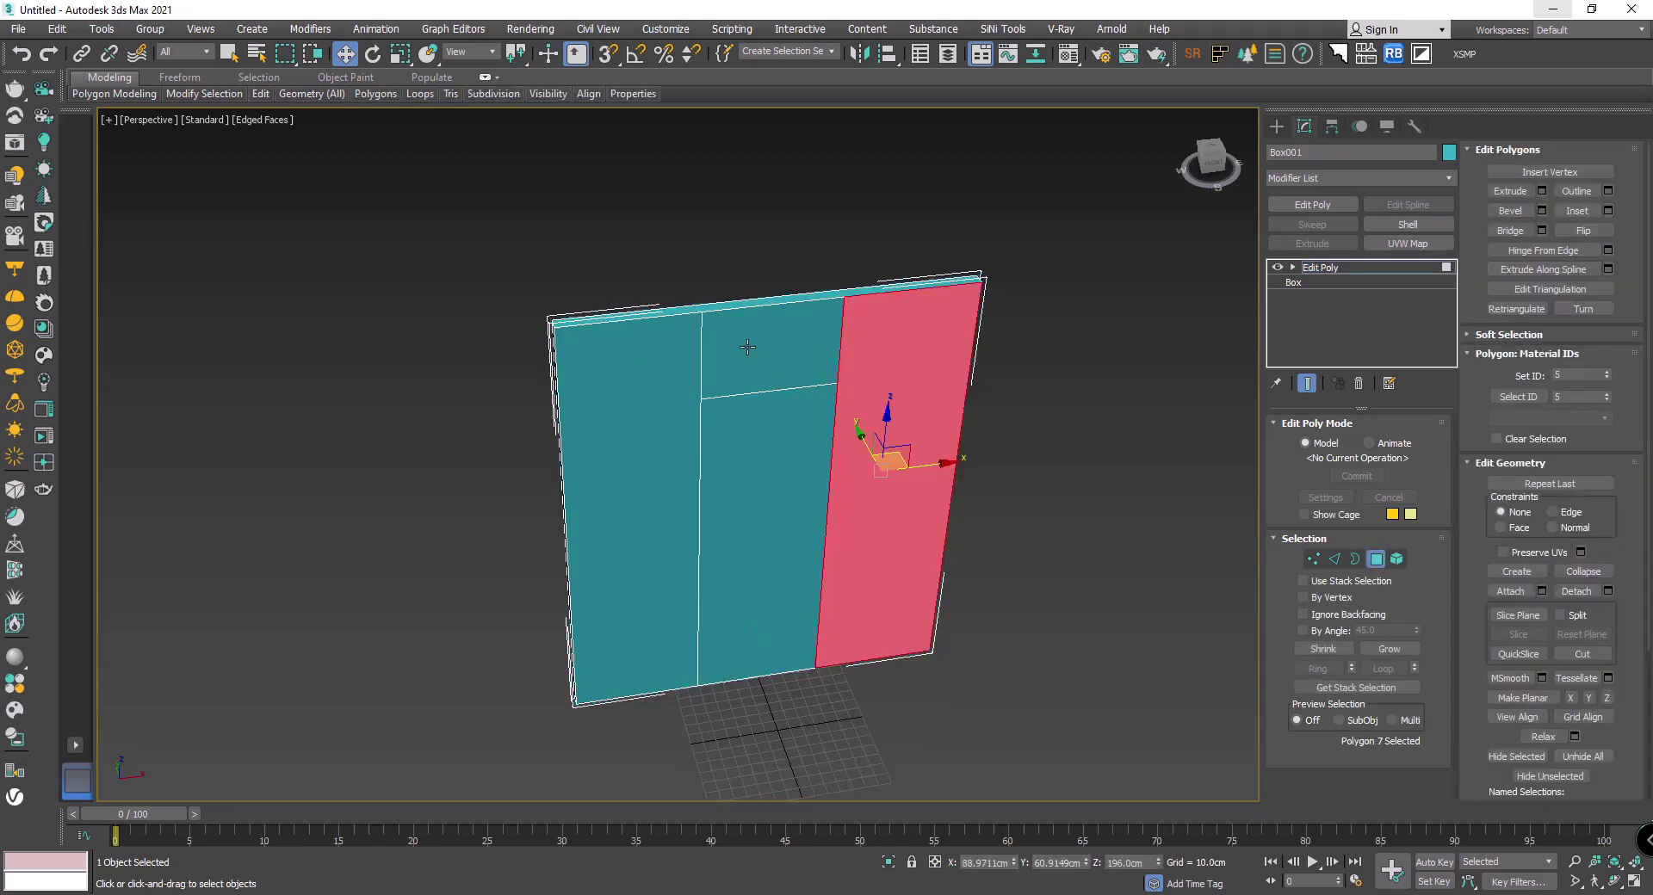
pyautogui.keyDown('ctrl'); pyautogui.click(747, 347); pyautogui.keyUp('ctrl')
pyautogui.keyDown('ctrl'); pyautogui.click(630, 372); pyautogui.keyUp('ctrl')
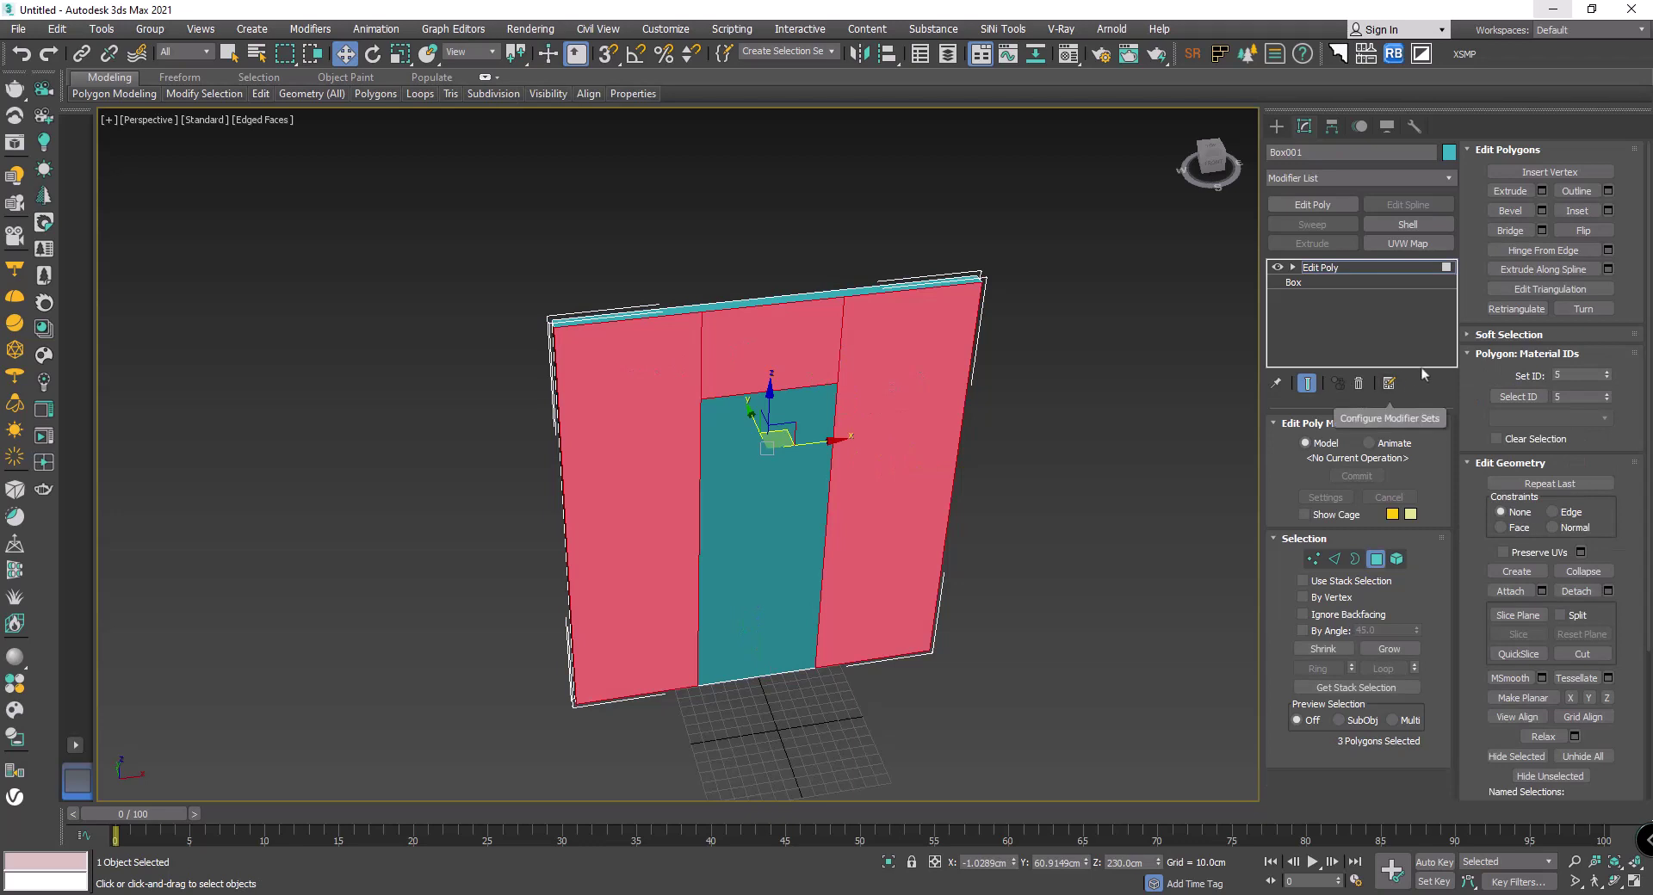
pyautogui.click(1584, 591)
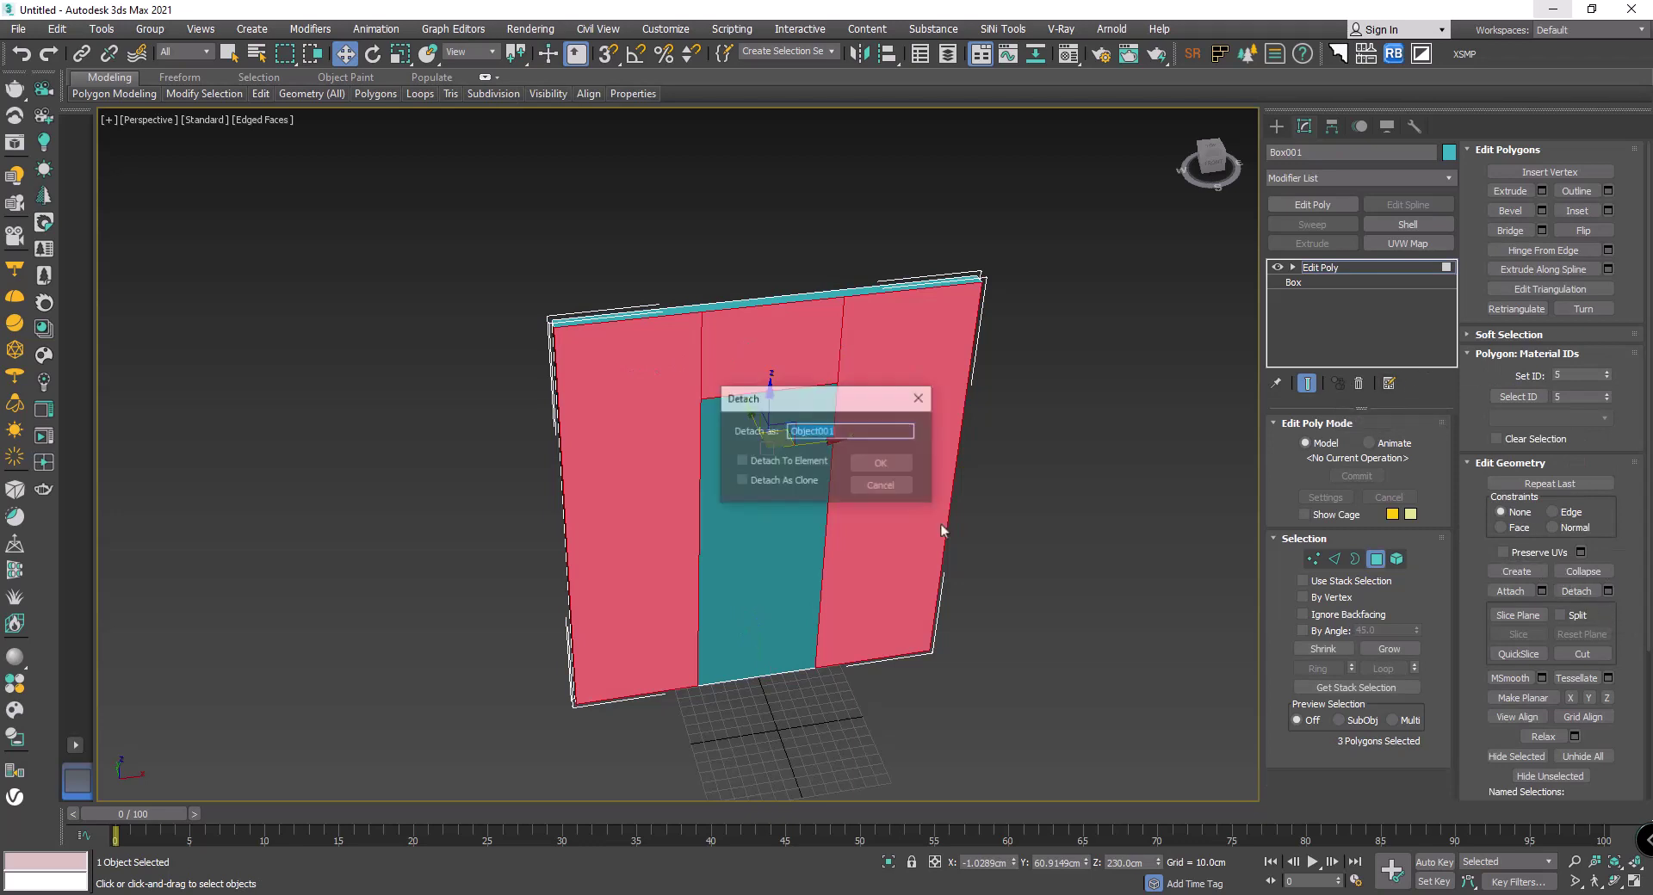
pyautogui.click(745, 481)
pyautogui.click(899, 465)
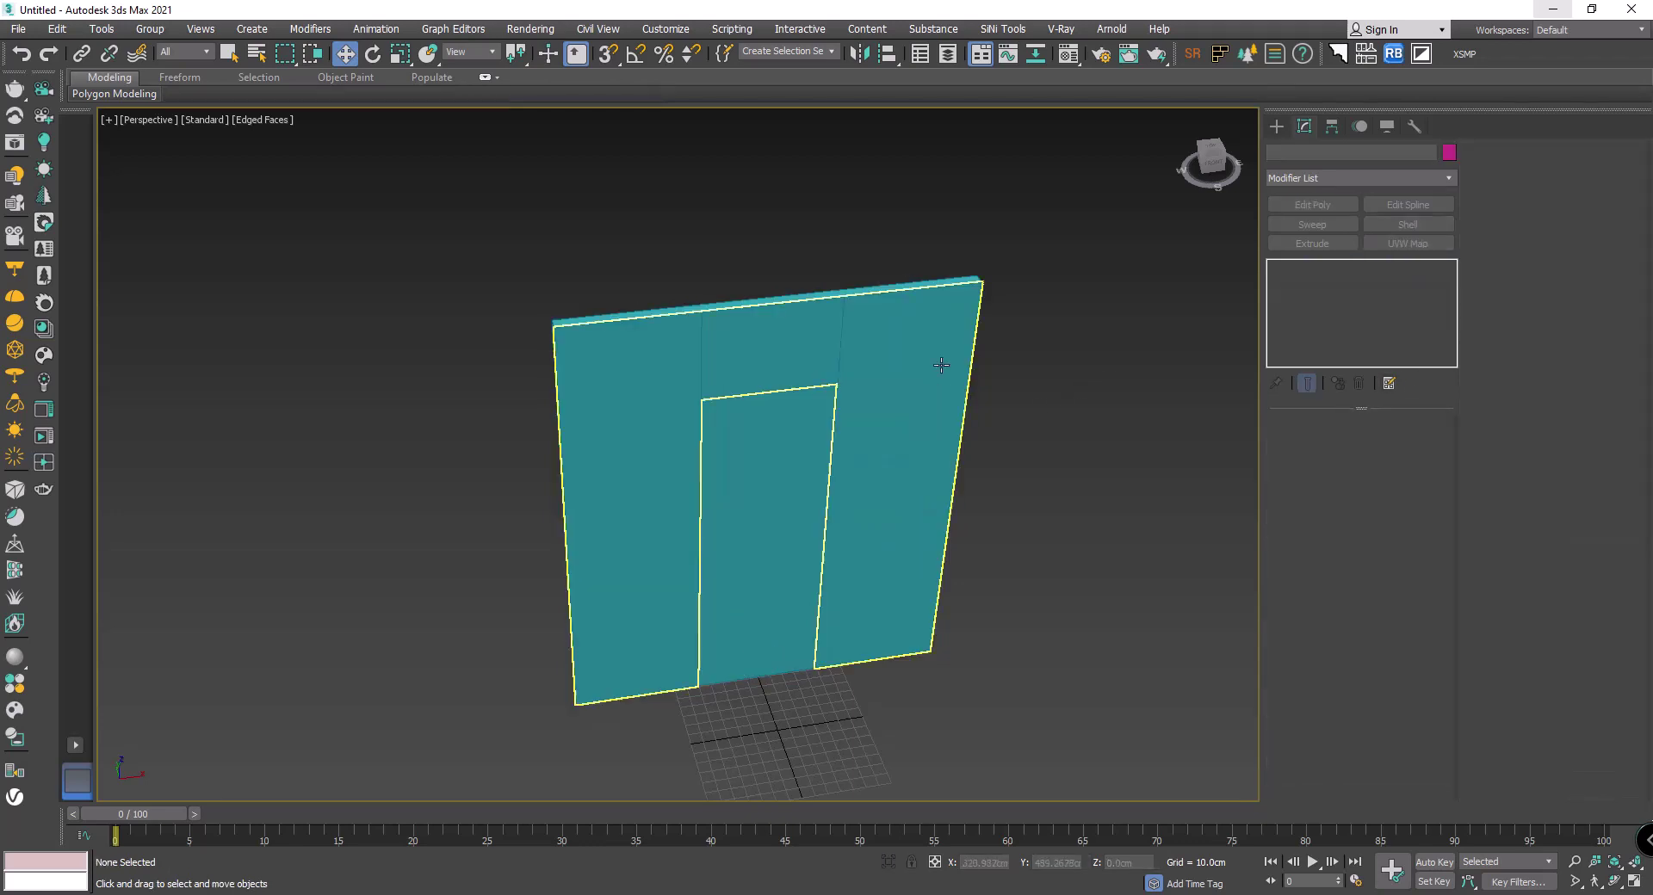
# Step: Orbit to inspect the copy, glance at the YouTube channel page, and return to 3ds Max
pyautogui.keyDown('alt'); pyautogui.moveTo(927, 376); pyautogui.dragTo(848, 563, button='middle'); pyautogui.keyUp('alt')
pyautogui.keyDown('alt'); pyautogui.moveTo(764, 596); pyautogui.dragTo(1076, 256, button='middle'); pyautogui.keyUp('alt')
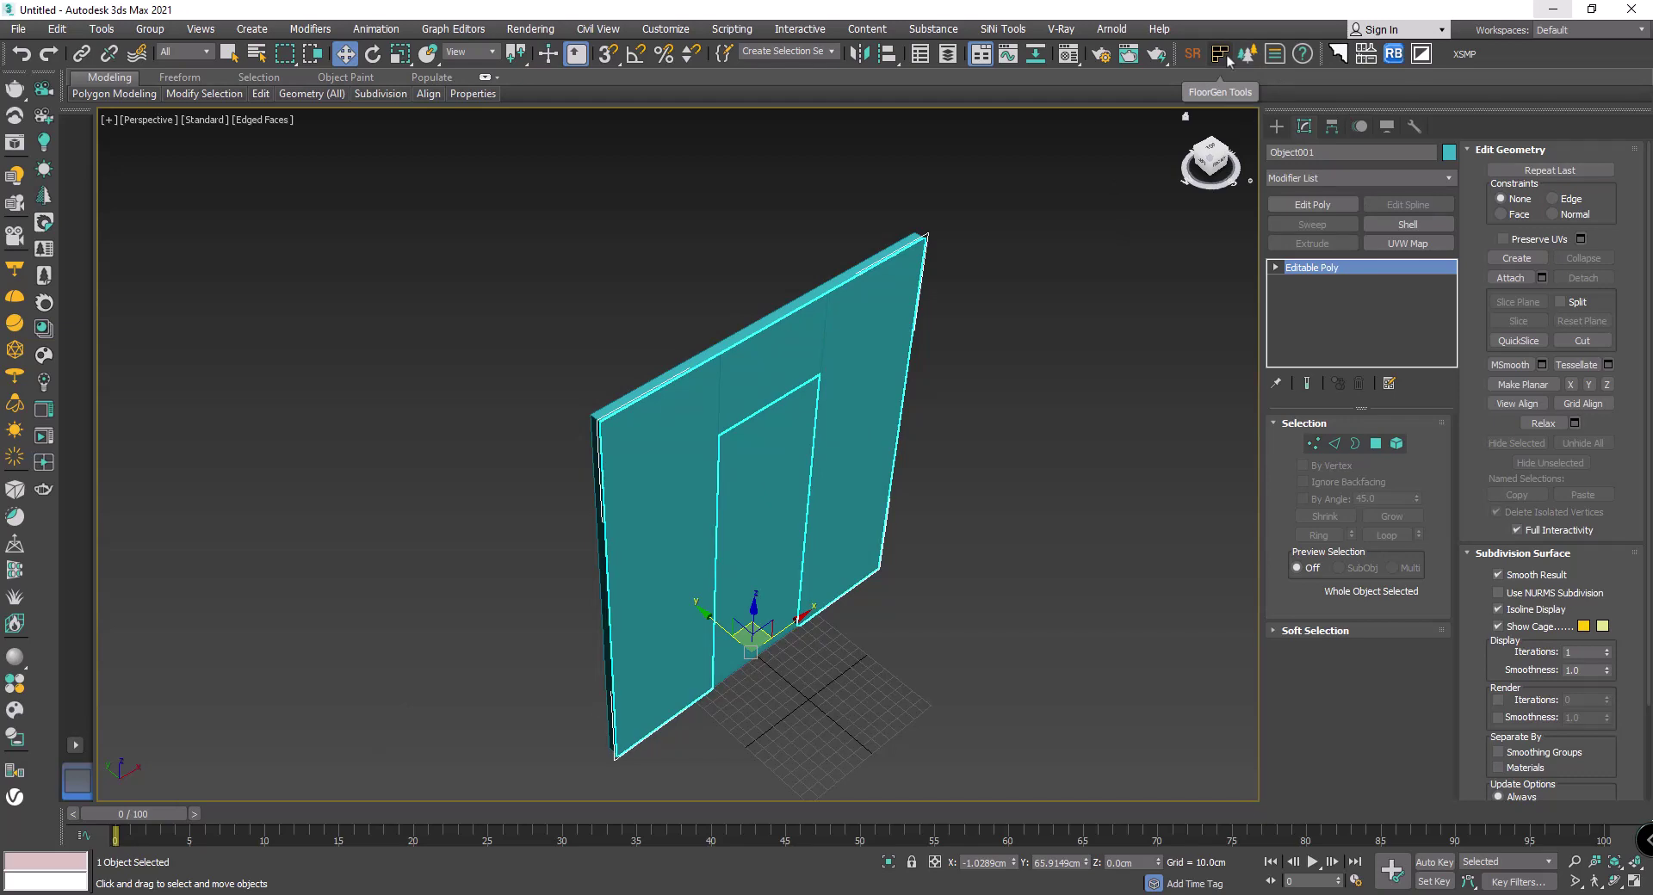
pyautogui.click(172, 827)
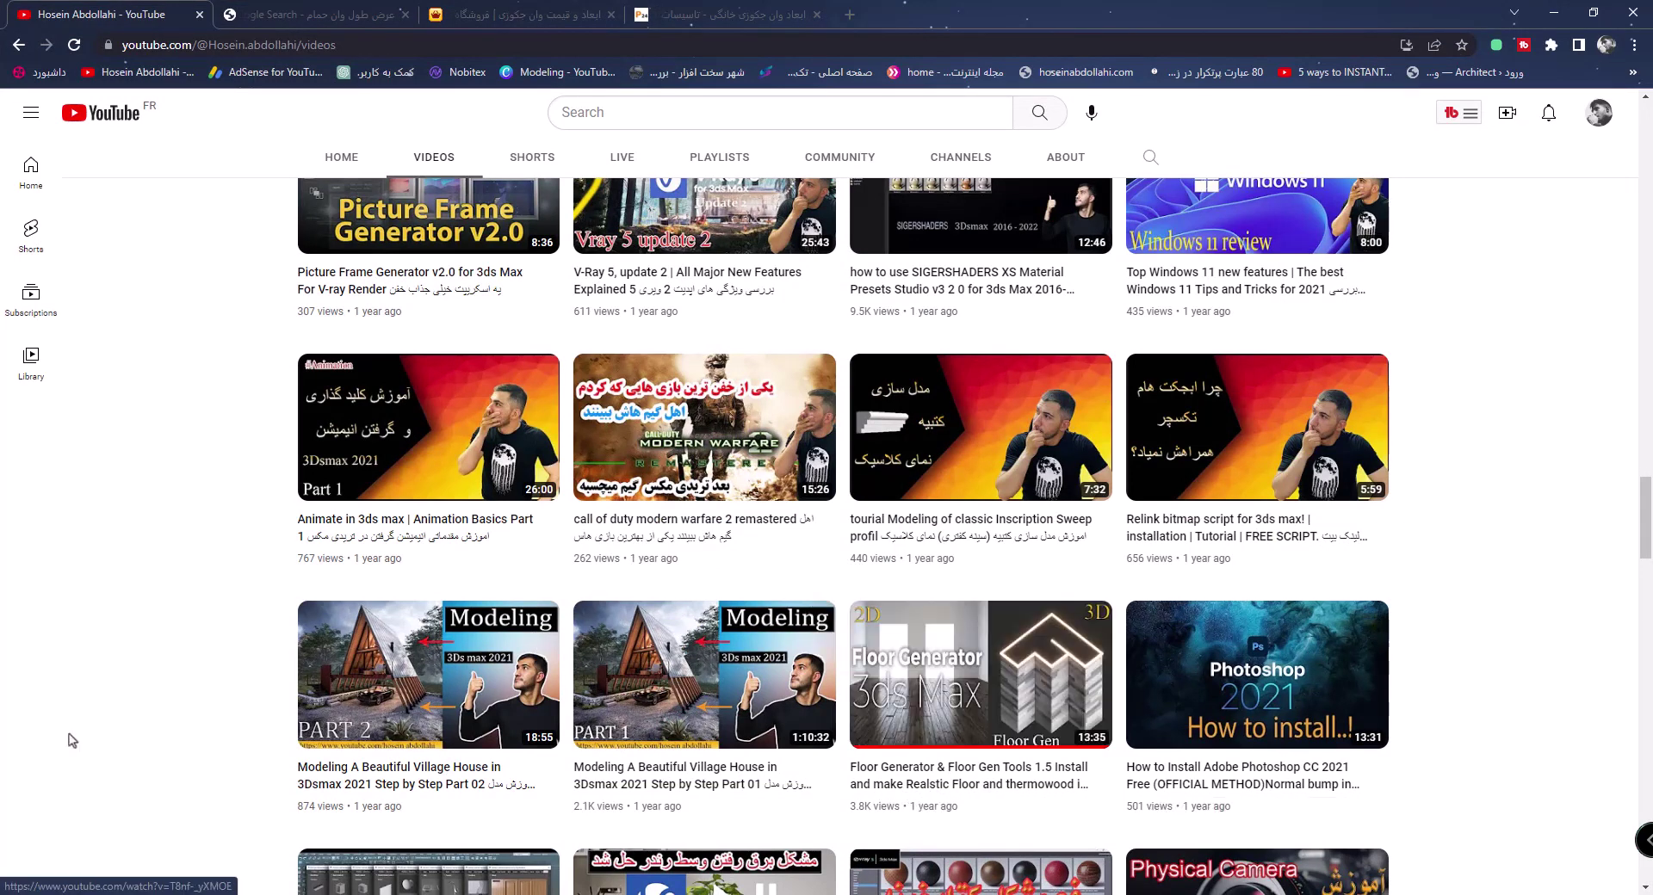
pyautogui.click(146, 818)
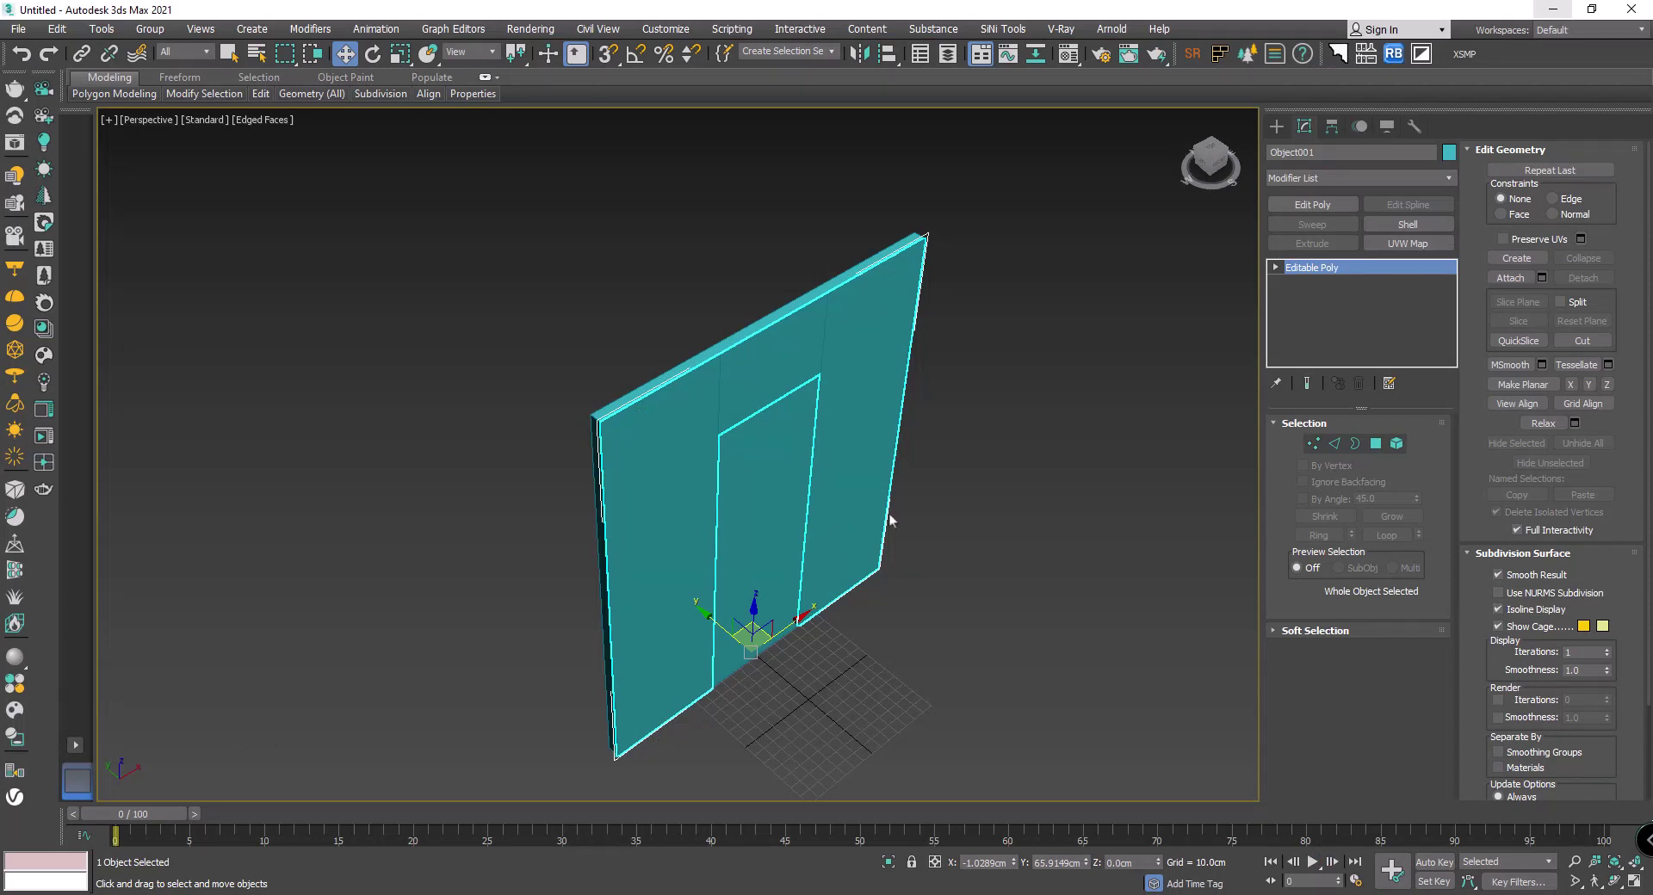
# Step: Generate FloorGen boards on Object001 and stretch them into 476.4 cm full-height planks
pyautogui.click(1247, 53)
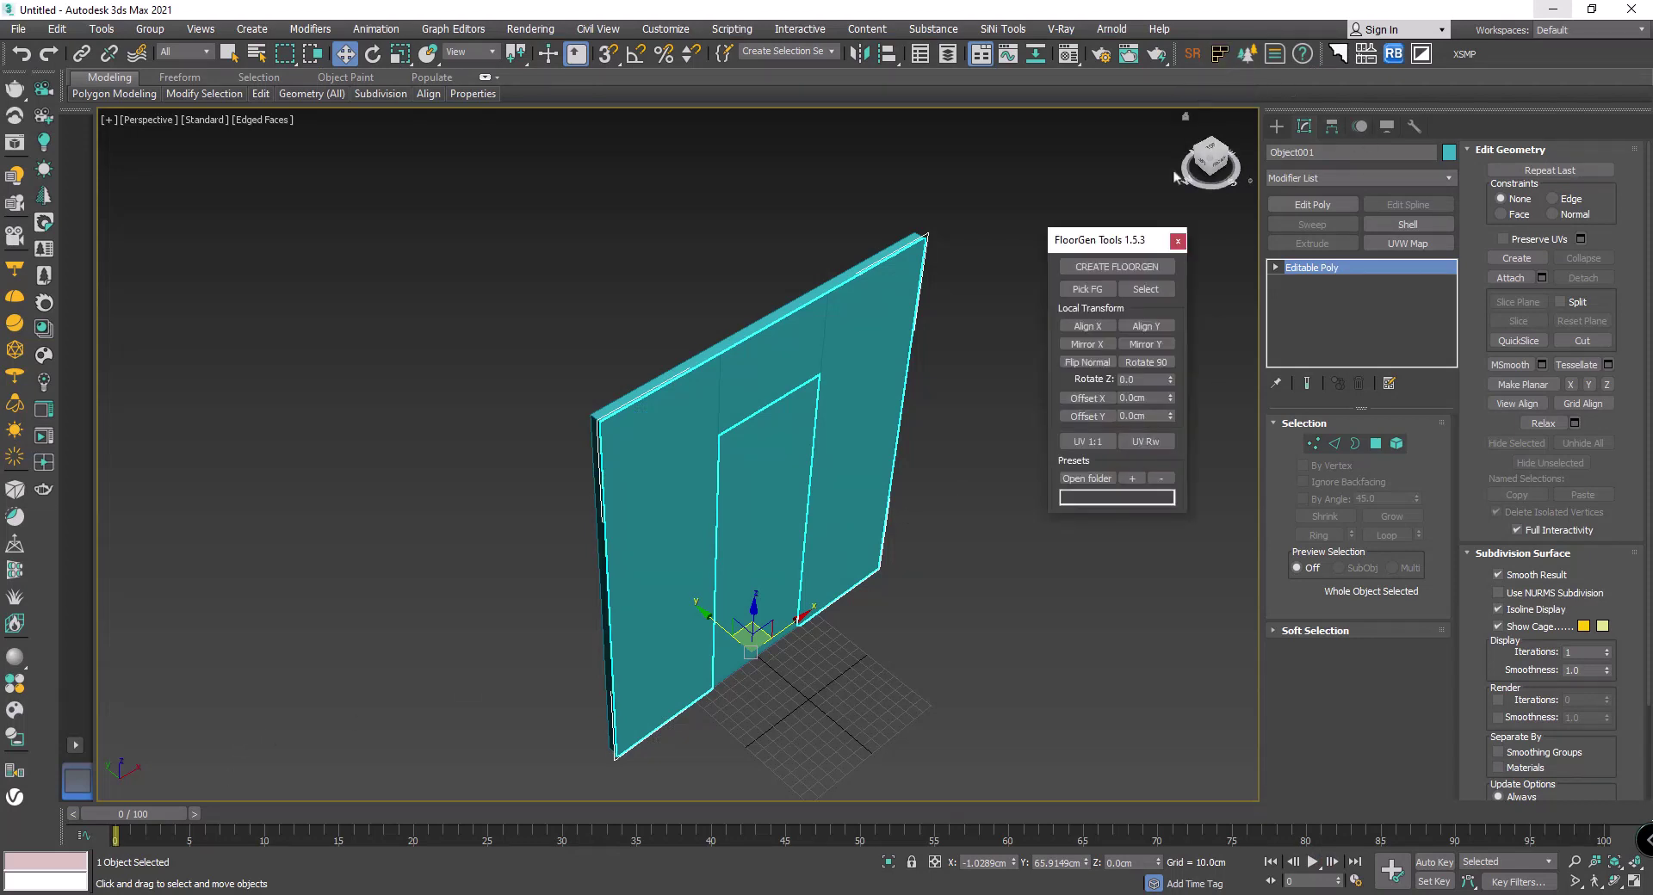
pyautogui.click(1135, 268)
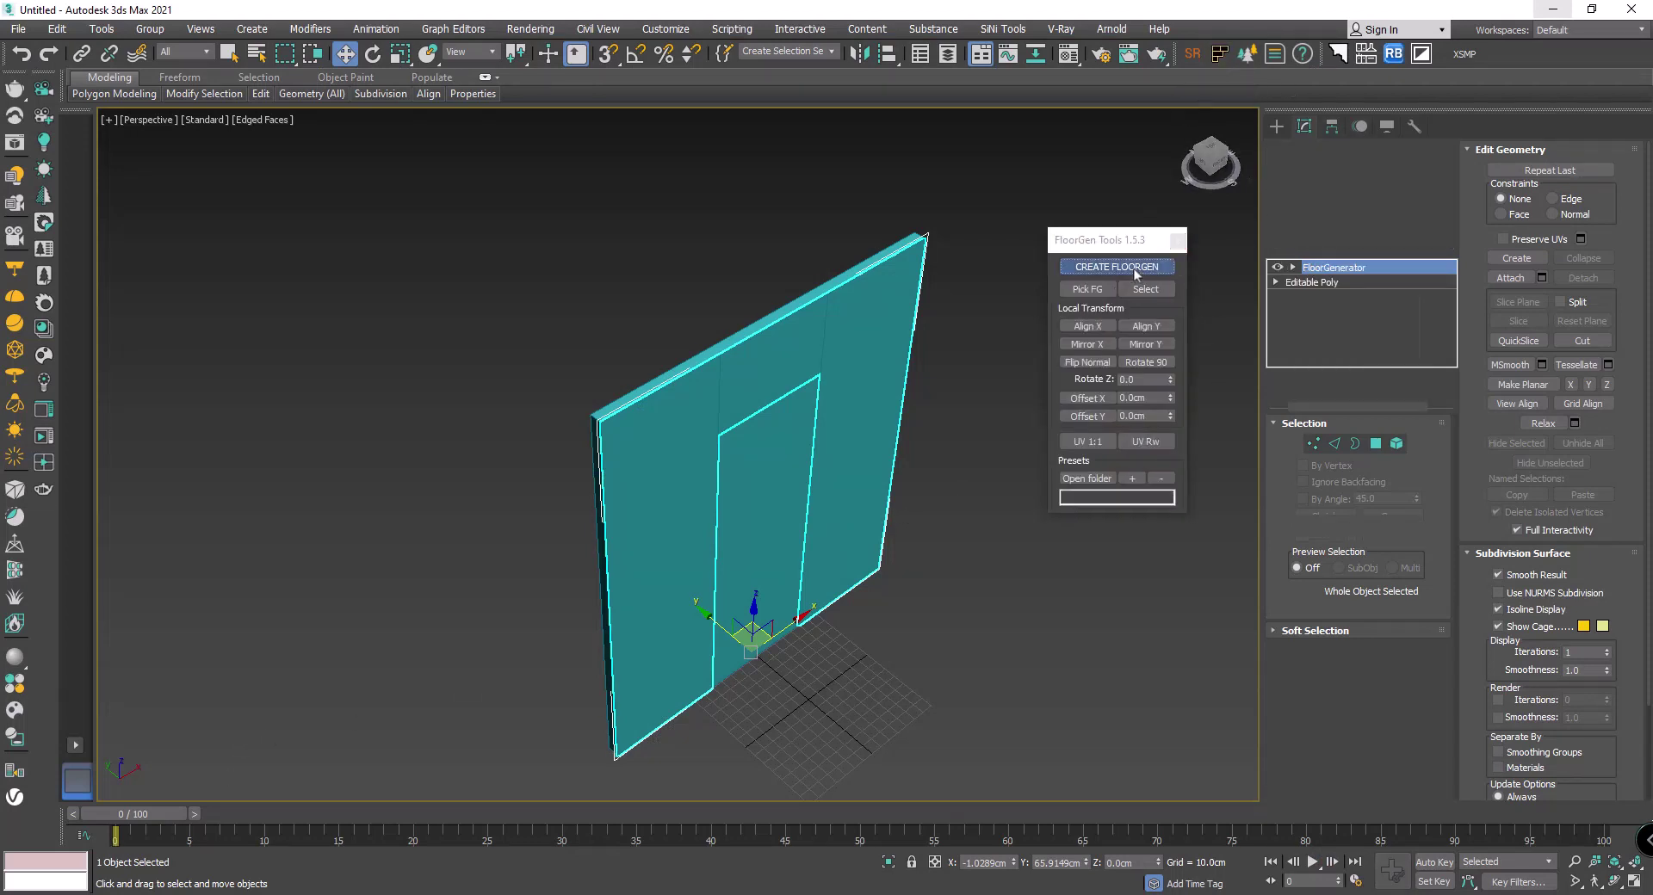
pyautogui.click(1178, 241)
pyautogui.moveTo(1401, 514); pyautogui.dragTo(1416, 570)
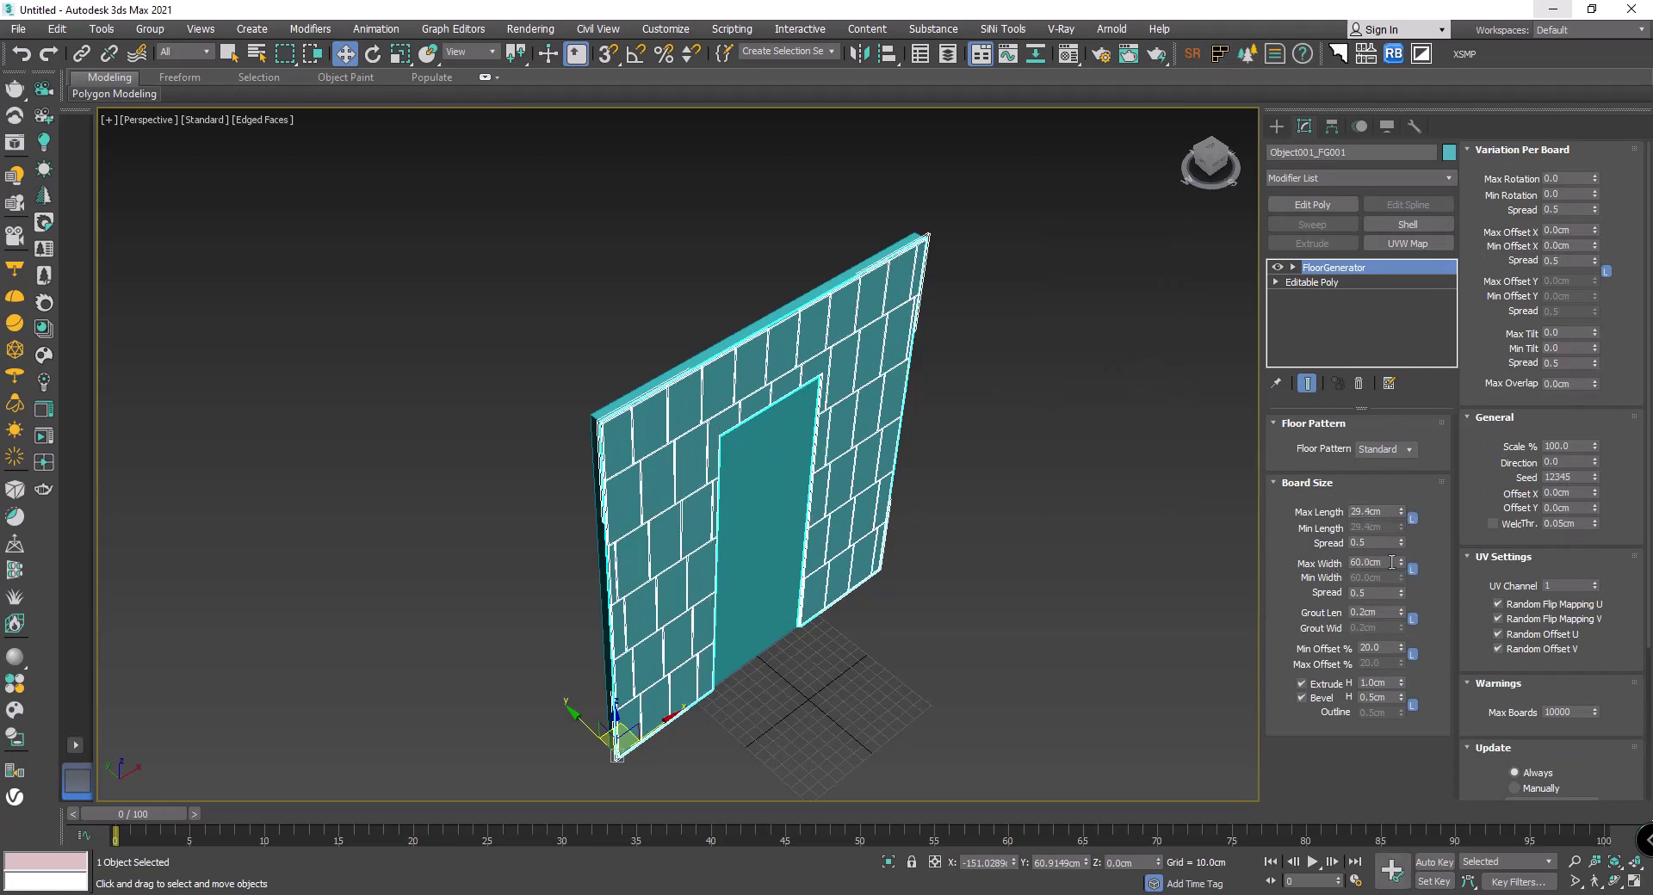
pyautogui.moveTo(1400, 568); pyautogui.dragTo(968, 186)
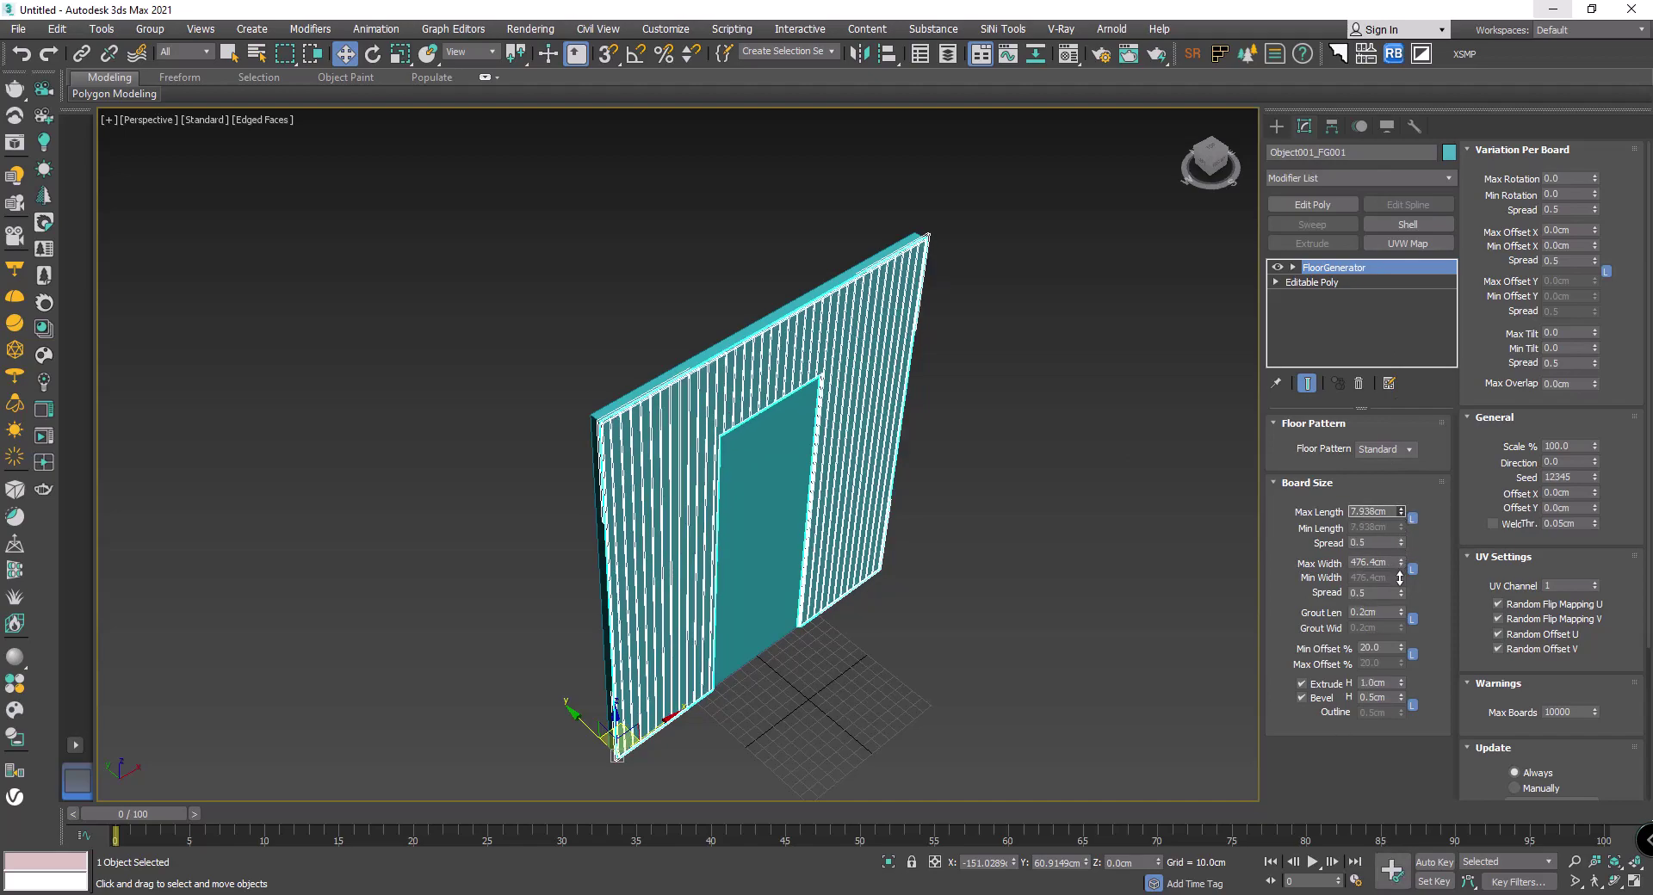
pyautogui.scroll(5, 968, 185)
pyautogui.scroll(3, 782, 314)
pyautogui.moveTo(782, 314)
pyautogui.keyDown('alt'); pyautogui.mouseDown(button='middle')
pyautogui.moveTo(1041, 528)
pyautogui.moveTo(574, 277)
pyautogui.moveTo(800, 583)
pyautogui.mouseUp(button='middle'); pyautogui.keyUp('alt')
pyautogui.scroll(-3, 801, 584)
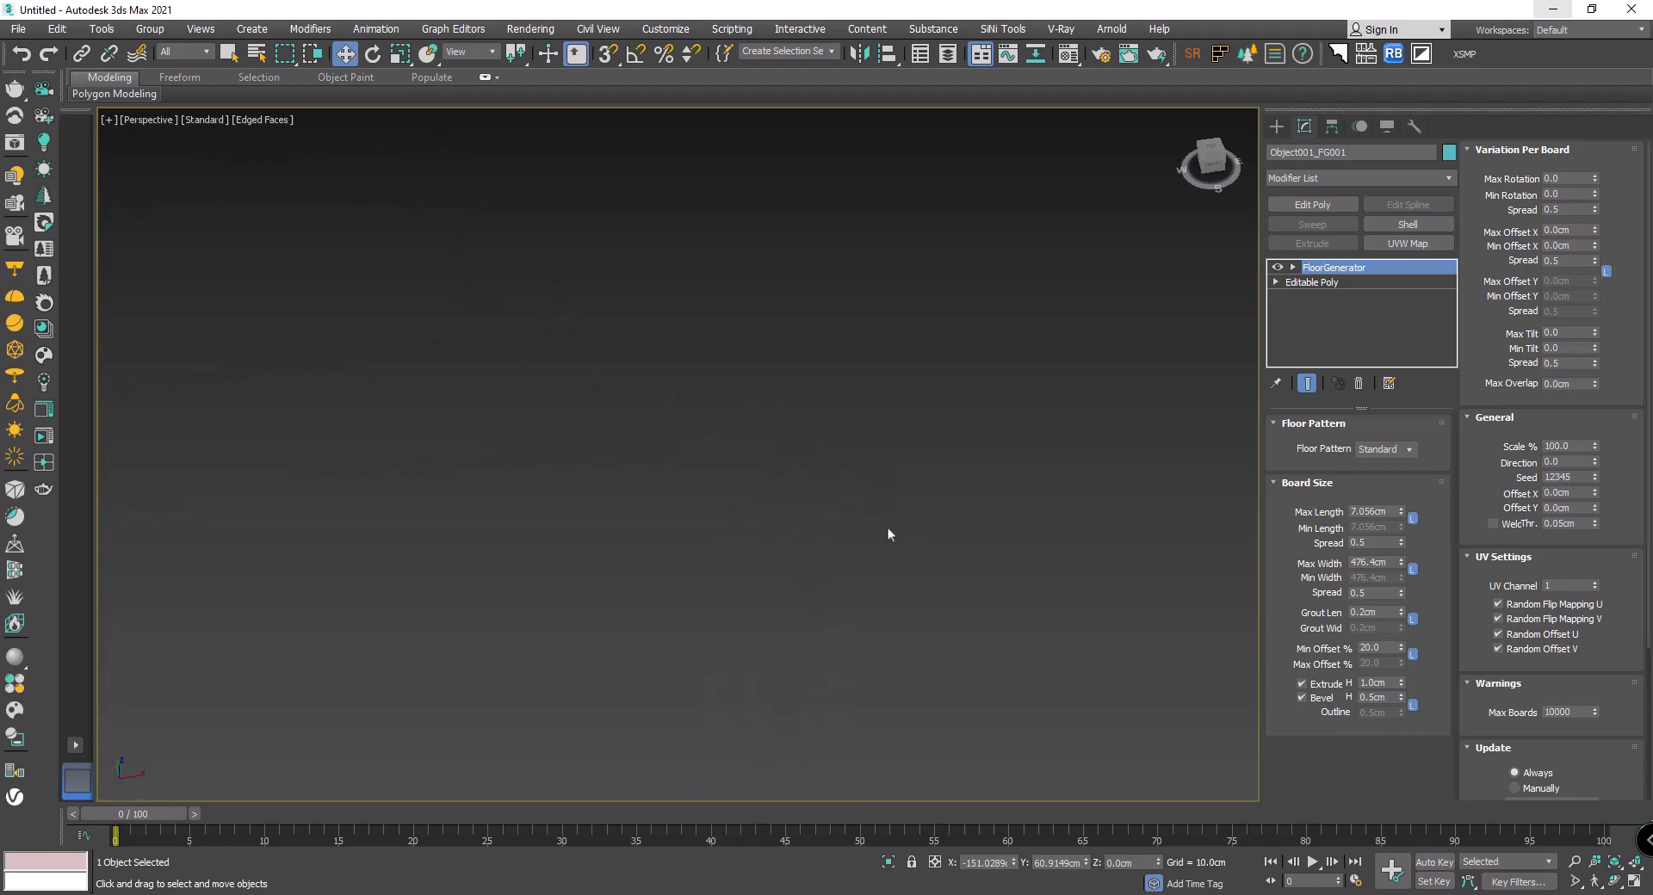
pyautogui.scroll(2, 815, 533)
pyautogui.scroll(2, 809, 465)
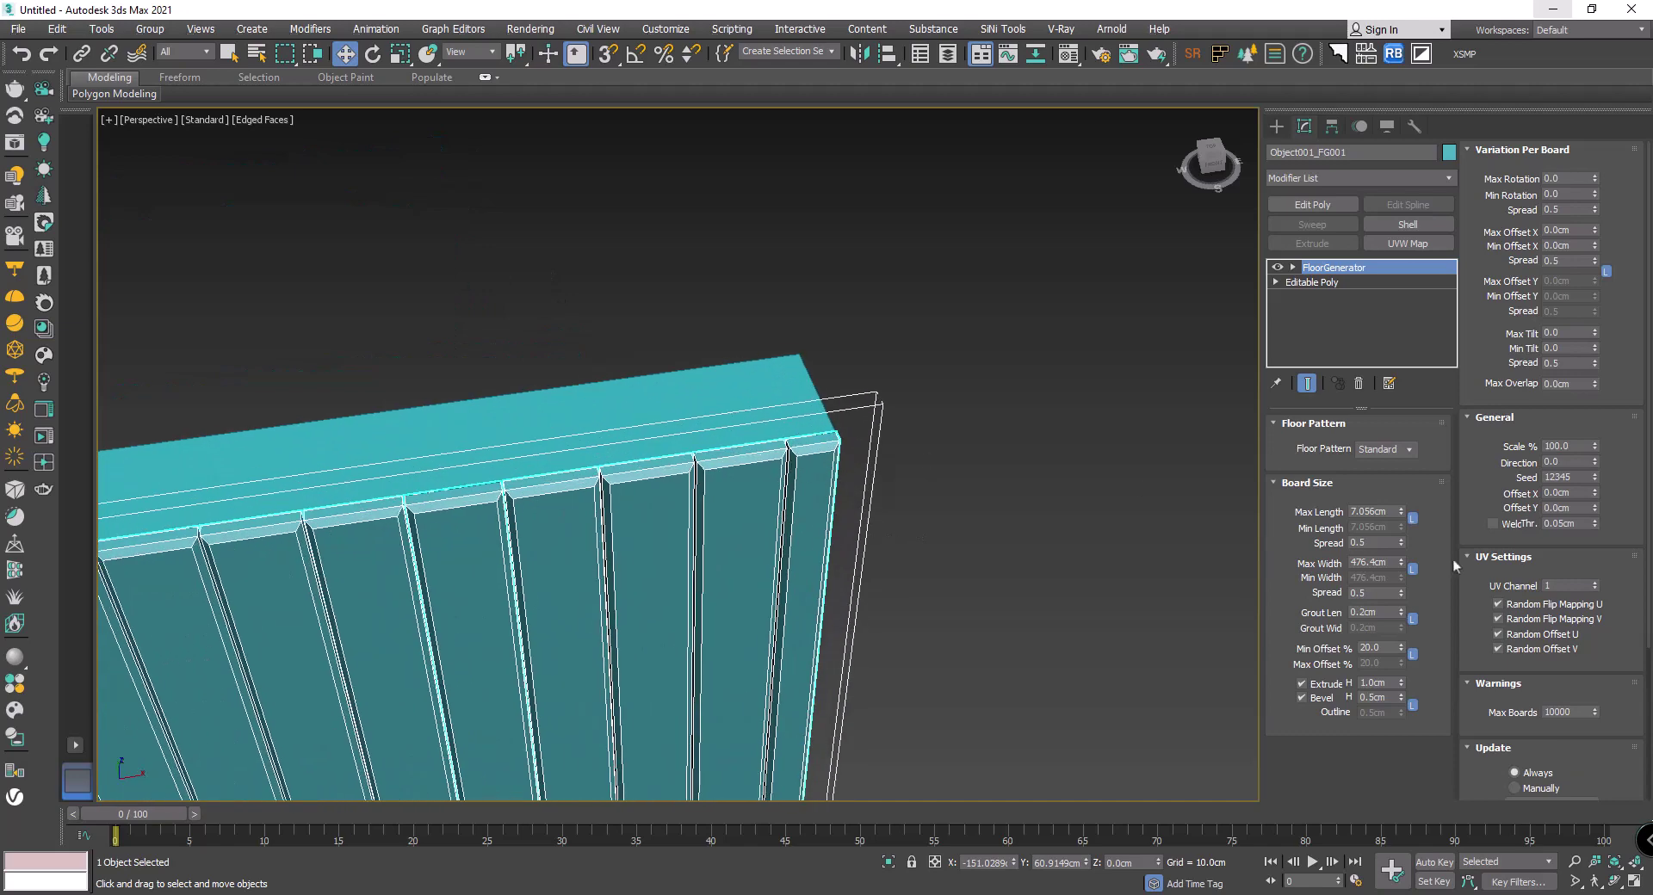
# Step: Narrow the vertical slats to about 2.75 cm wide
pyautogui.moveTo(1399, 514); pyautogui.dragTo(1404, 545)
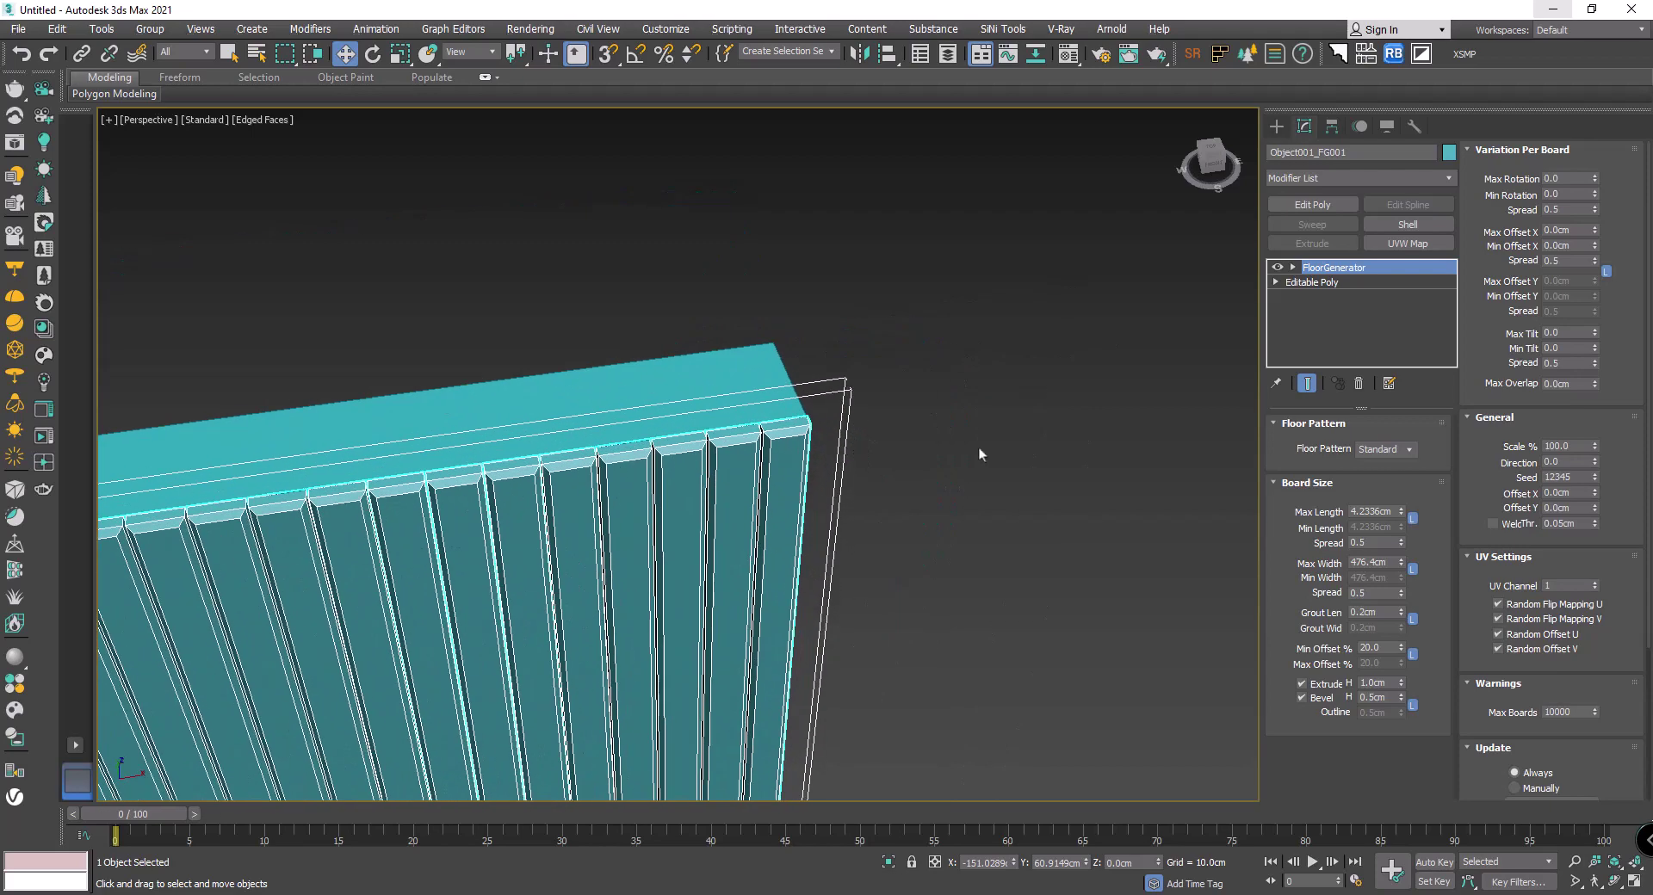
pyautogui.moveTo(1401, 512); pyautogui.dragTo(1407, 543)
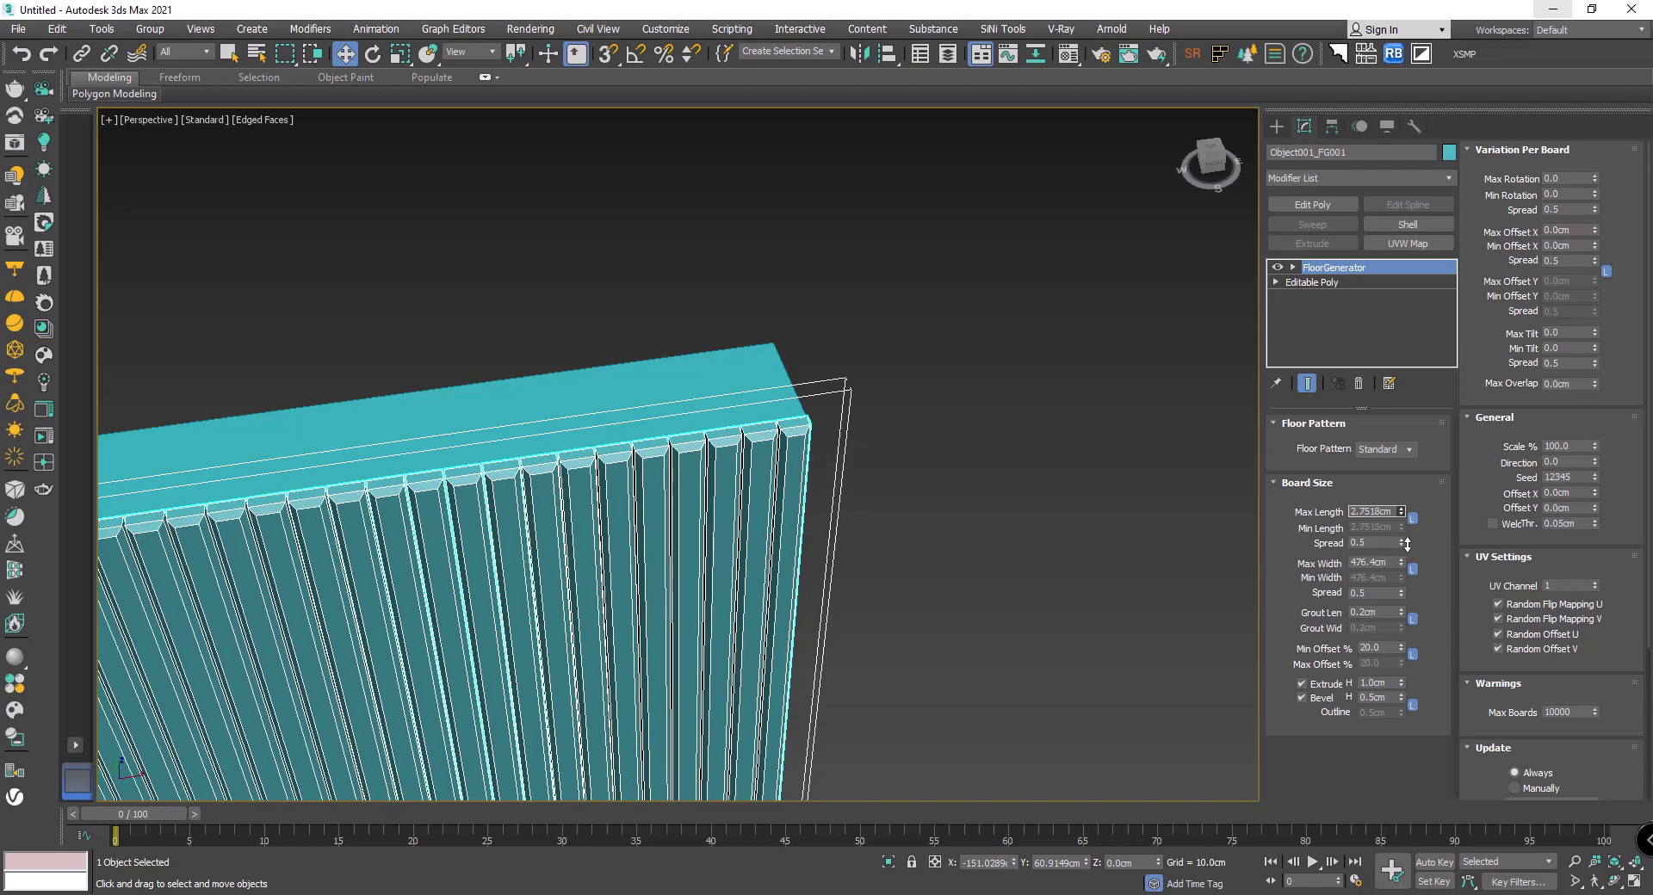
pyautogui.scroll(-5, 928, 483)
pyautogui.scroll(-3, 928, 483)
pyautogui.scroll(-1, 990, 508)
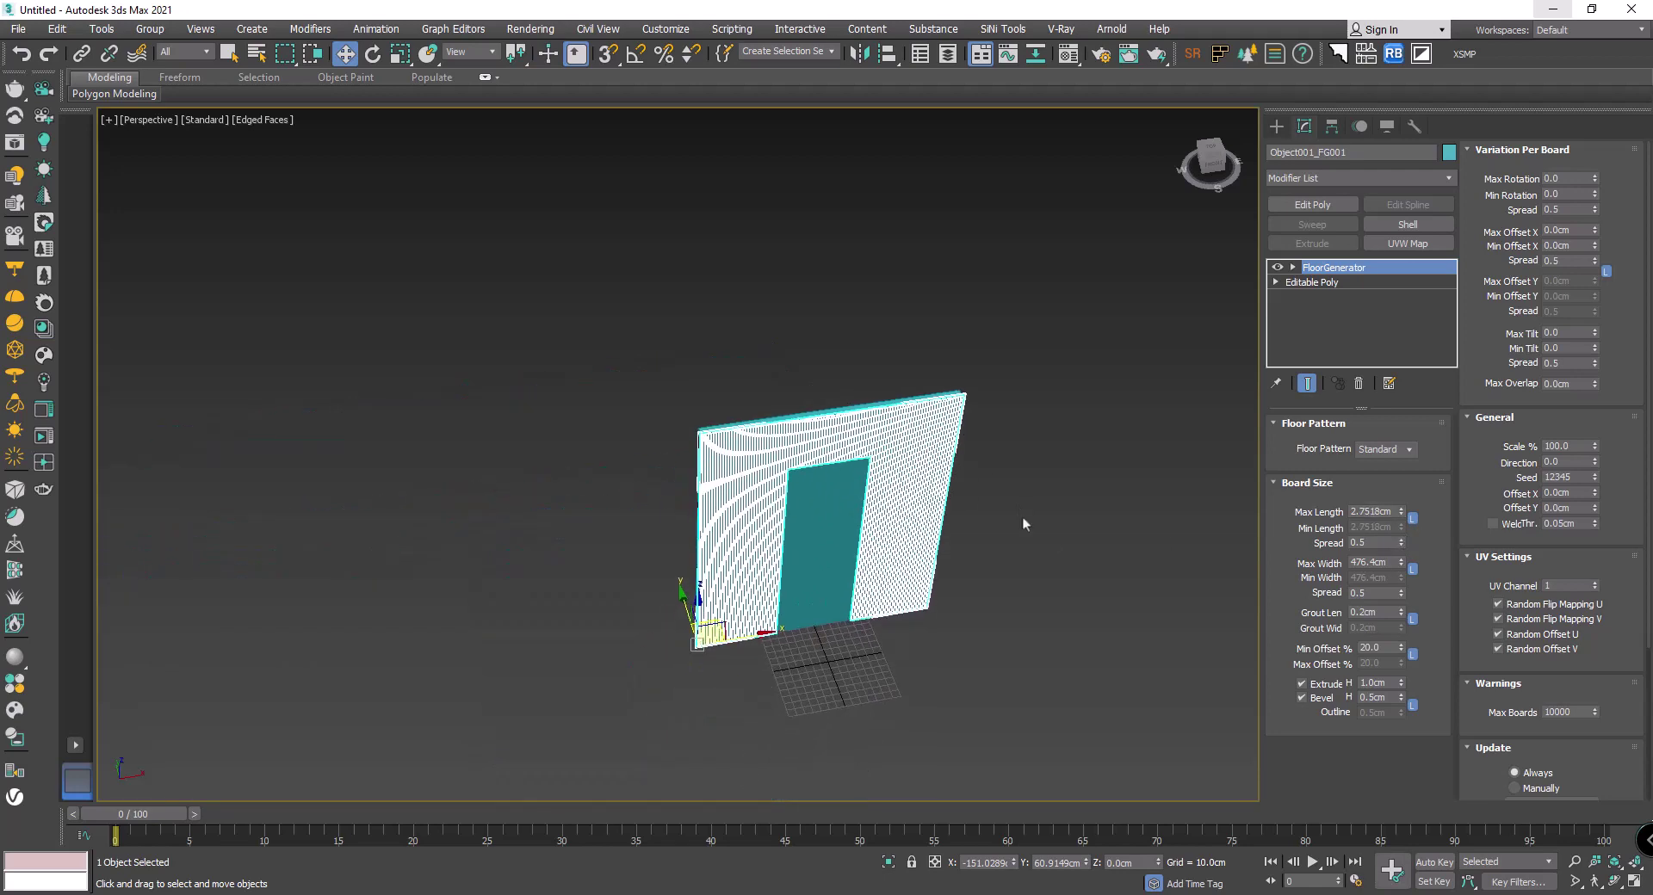
pyautogui.click(1023, 522)
pyautogui.scroll(4, 1033, 387)
pyautogui.scroll(5, 985, 409)
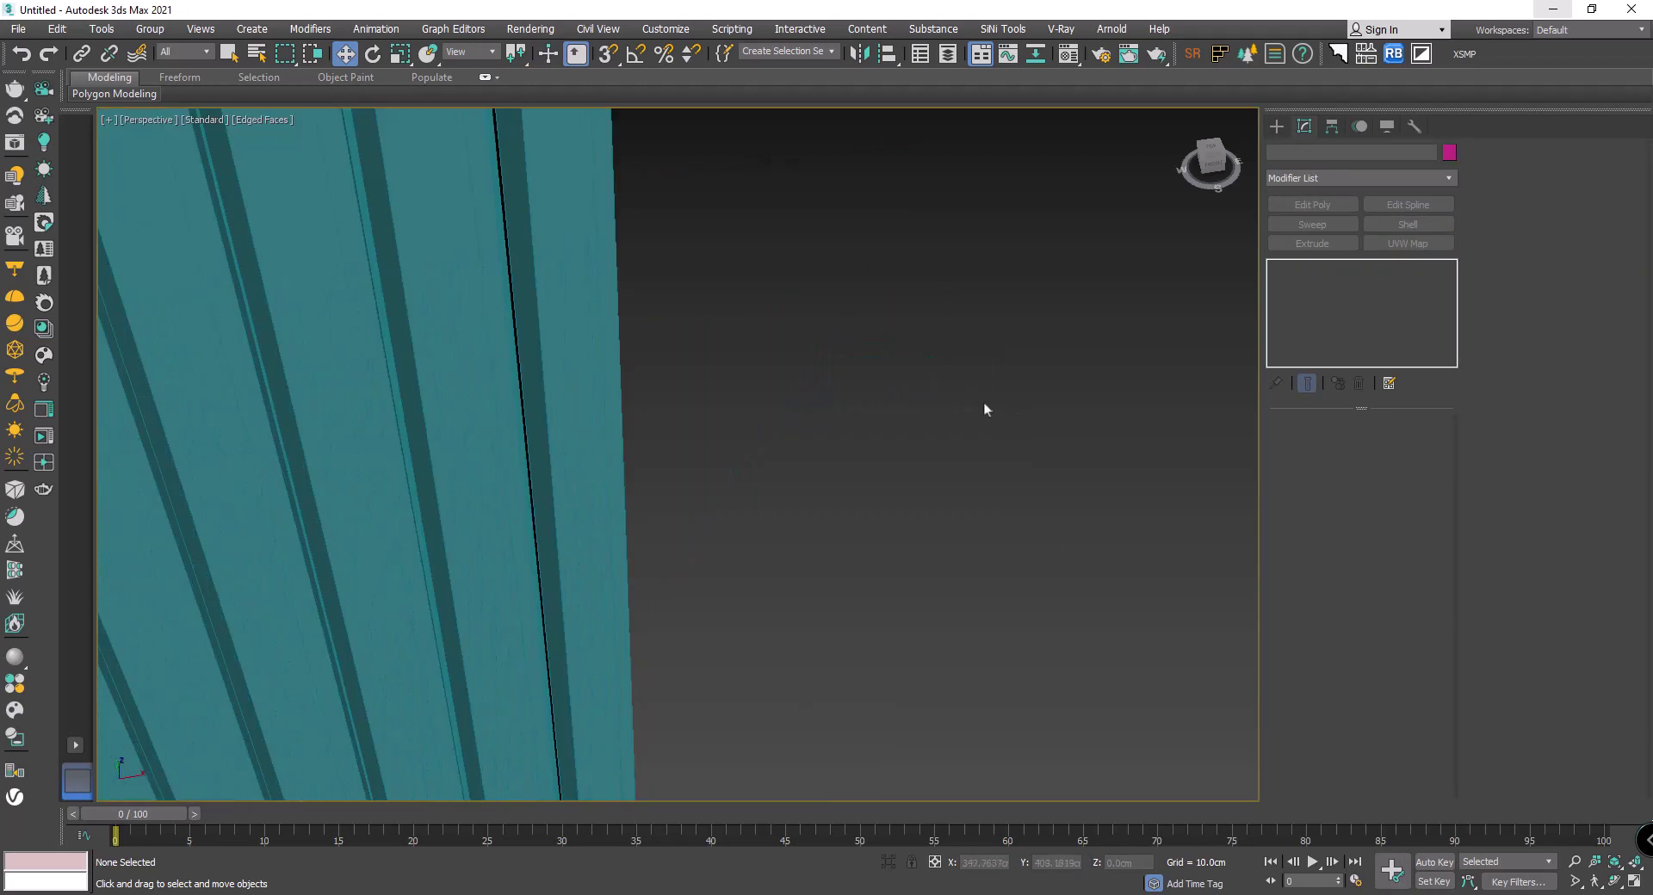
pyautogui.click(541, 295)
pyautogui.scroll(-4, 545, 294)
pyautogui.scroll(-1, 602, 387)
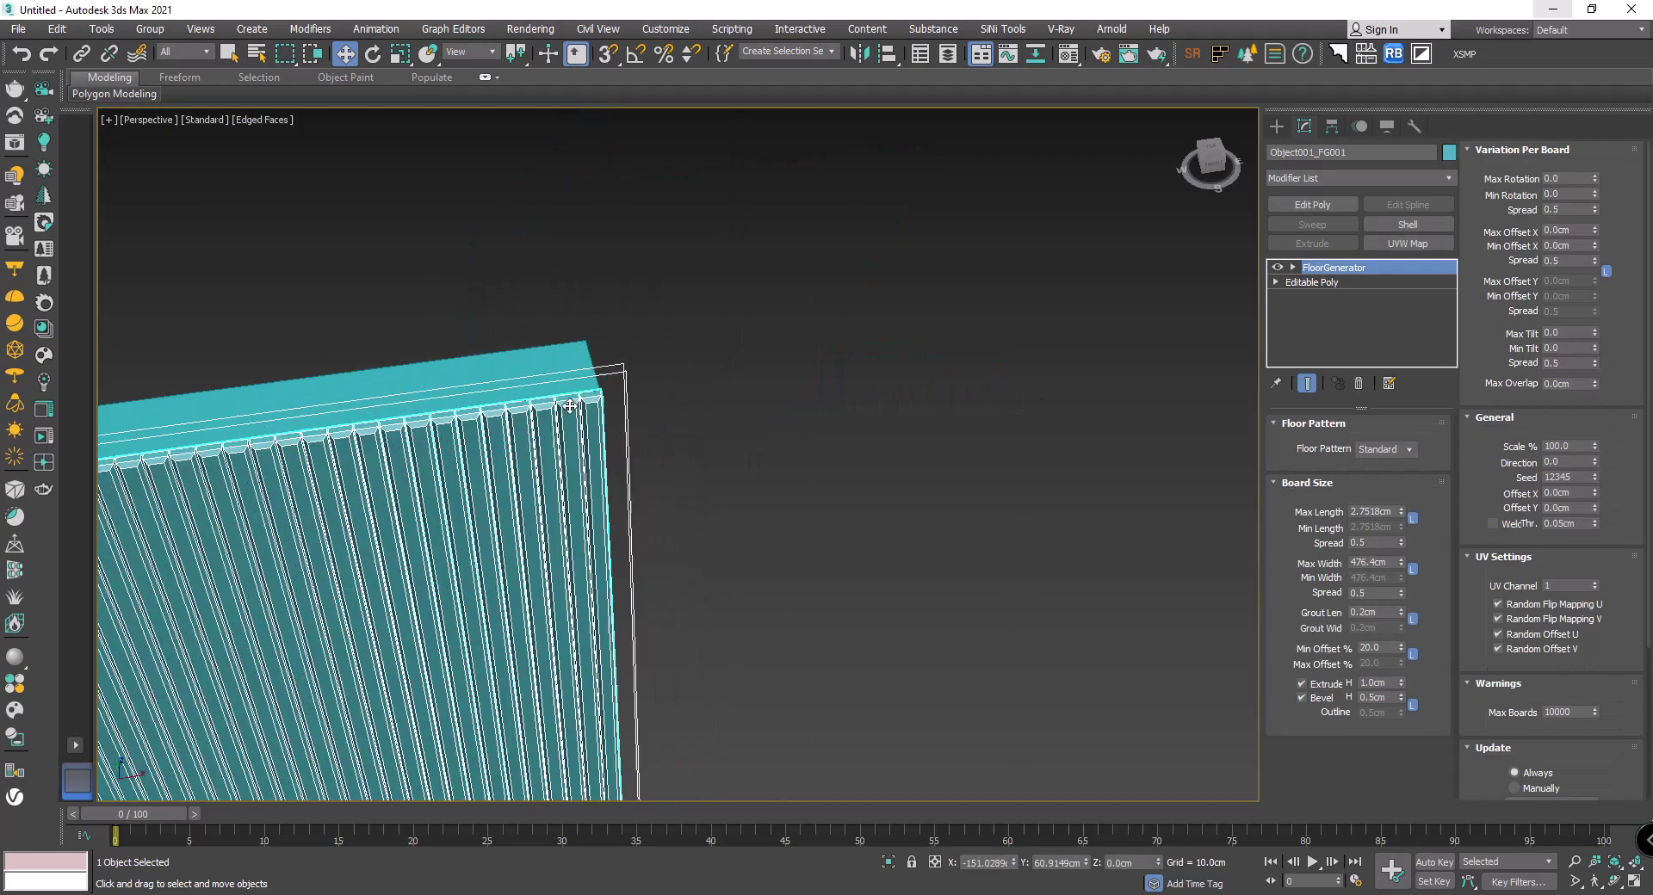
pyautogui.scroll(1, 576, 408)
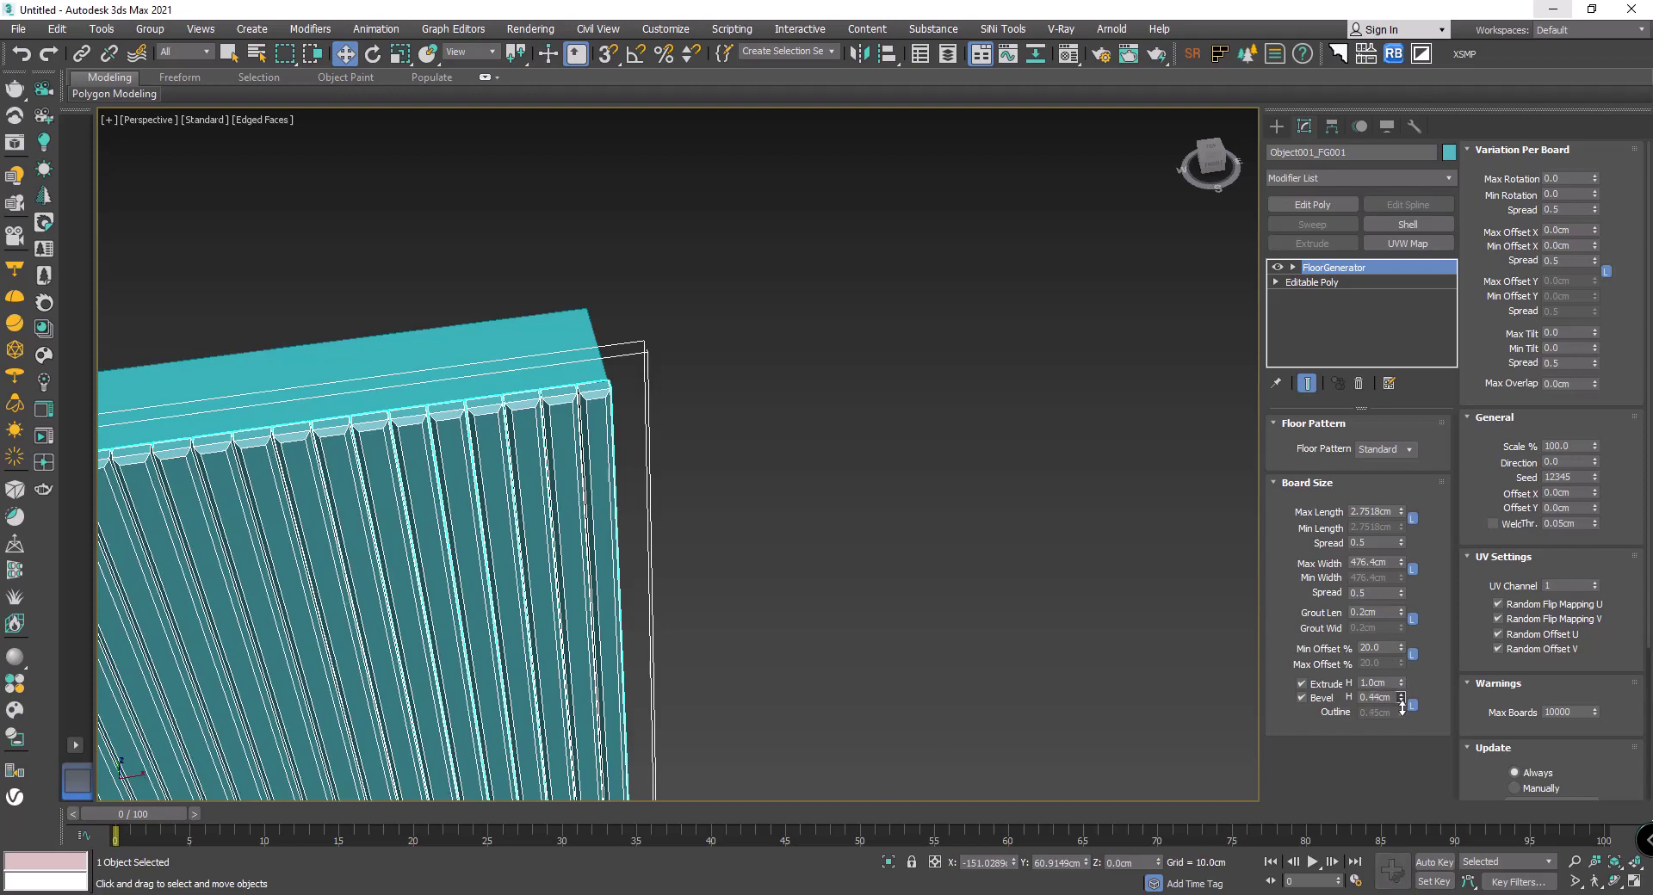
# Step: Set the slat bevel to 0.2 cm and the extrusion depth to 0.5 cm
pyautogui.moveTo(1400, 700); pyautogui.dragTo(1406, 724)
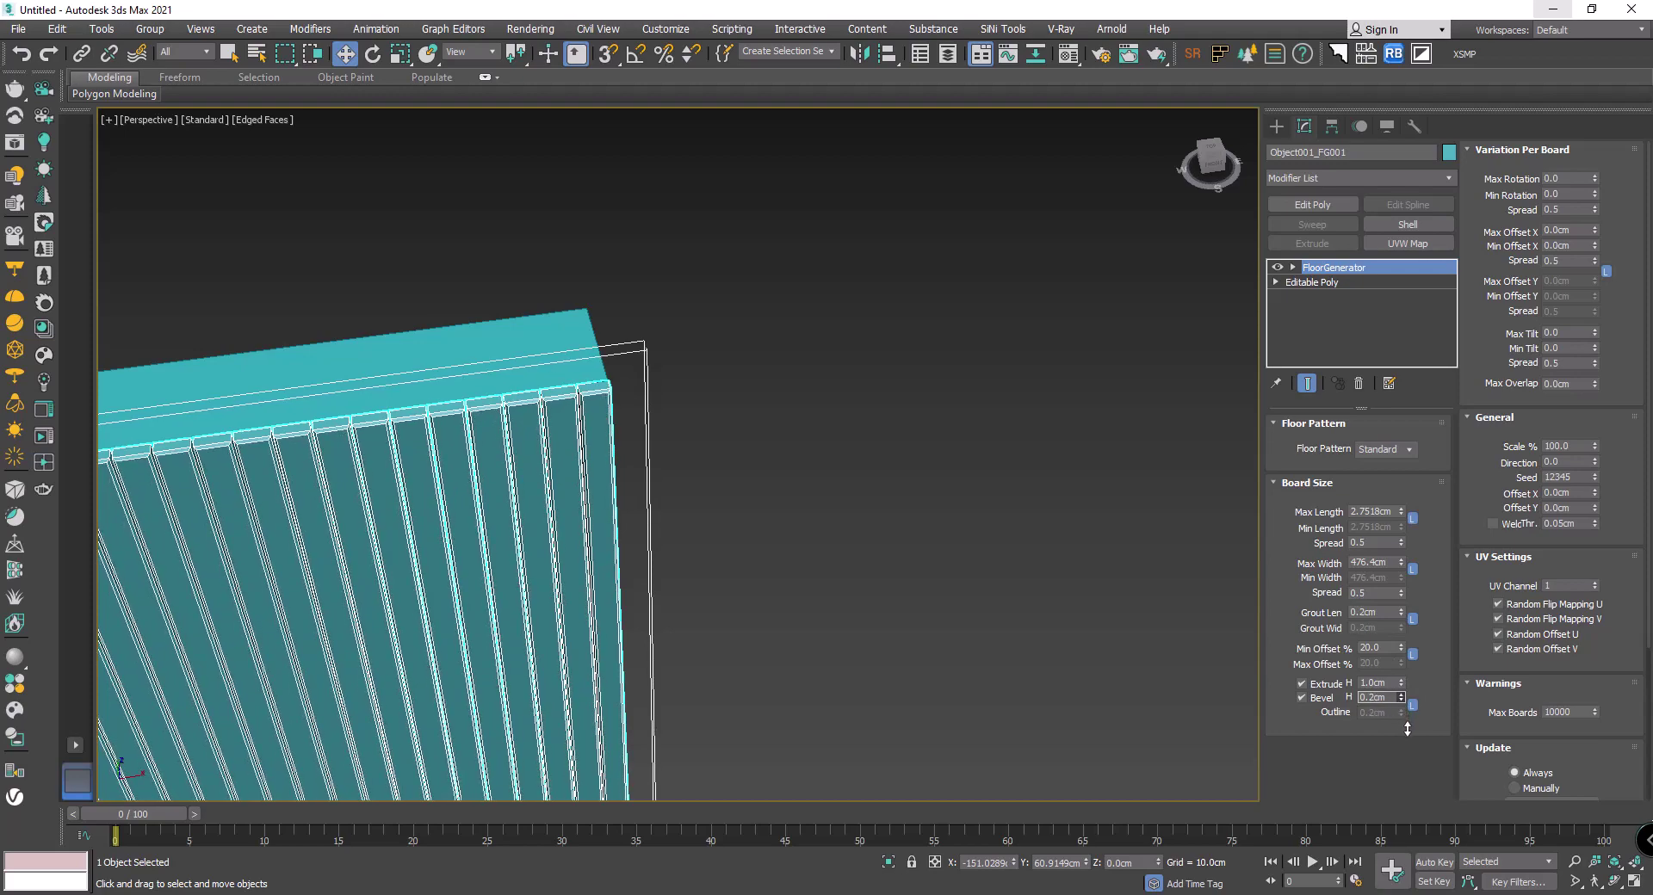
pyautogui.scroll(-2, 675, 417)
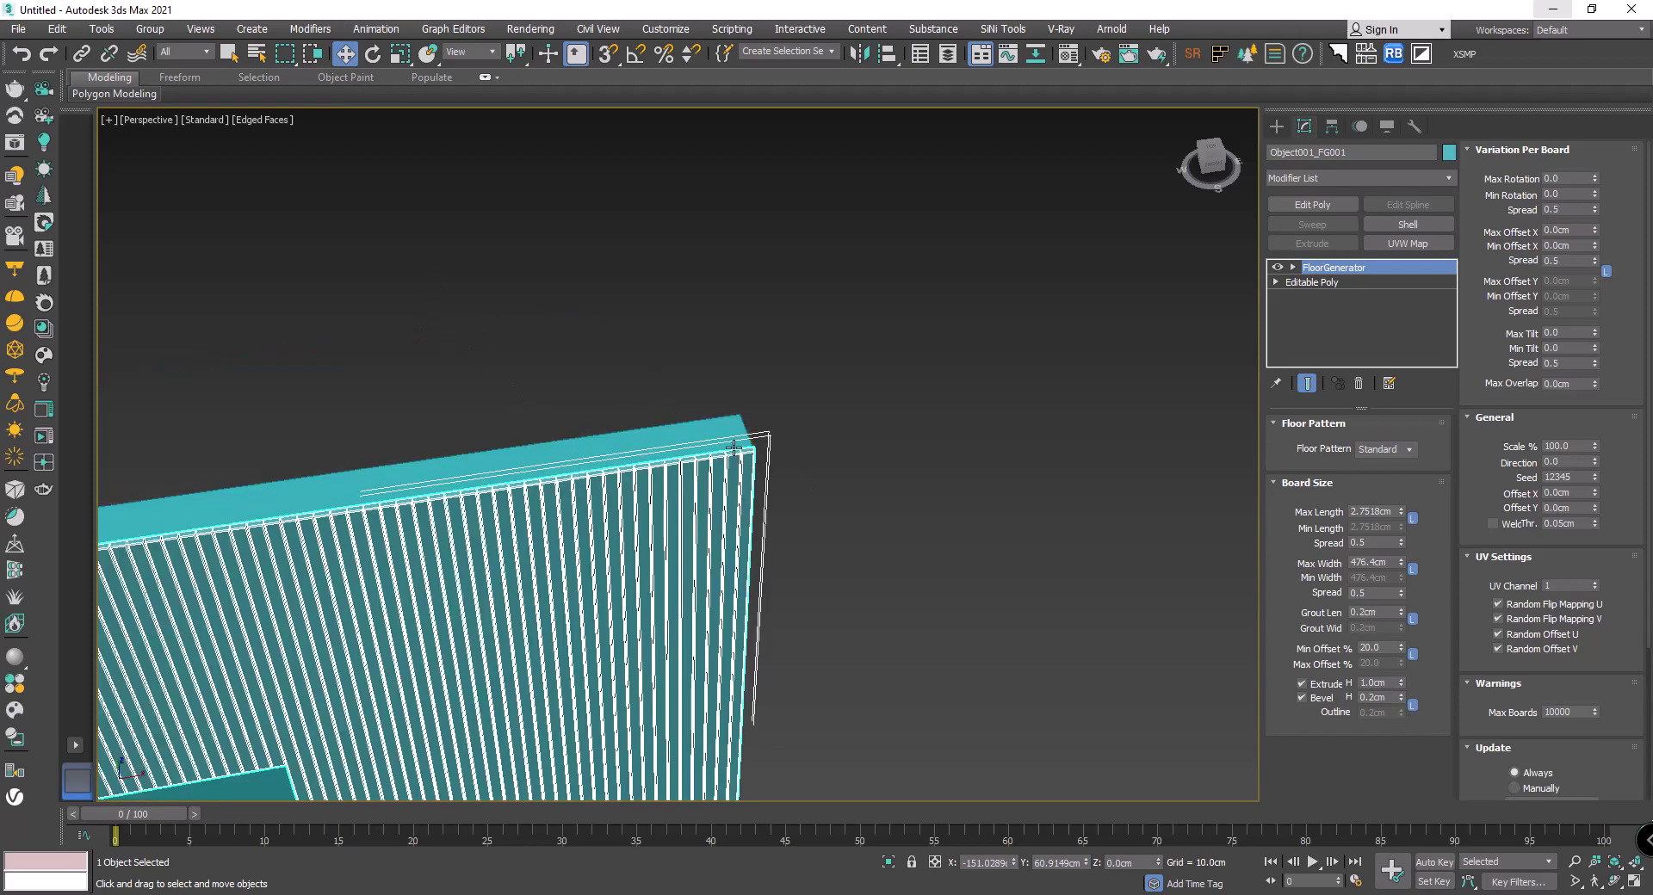
pyautogui.scroll(2, 734, 448)
pyautogui.scroll(2, 736, 449)
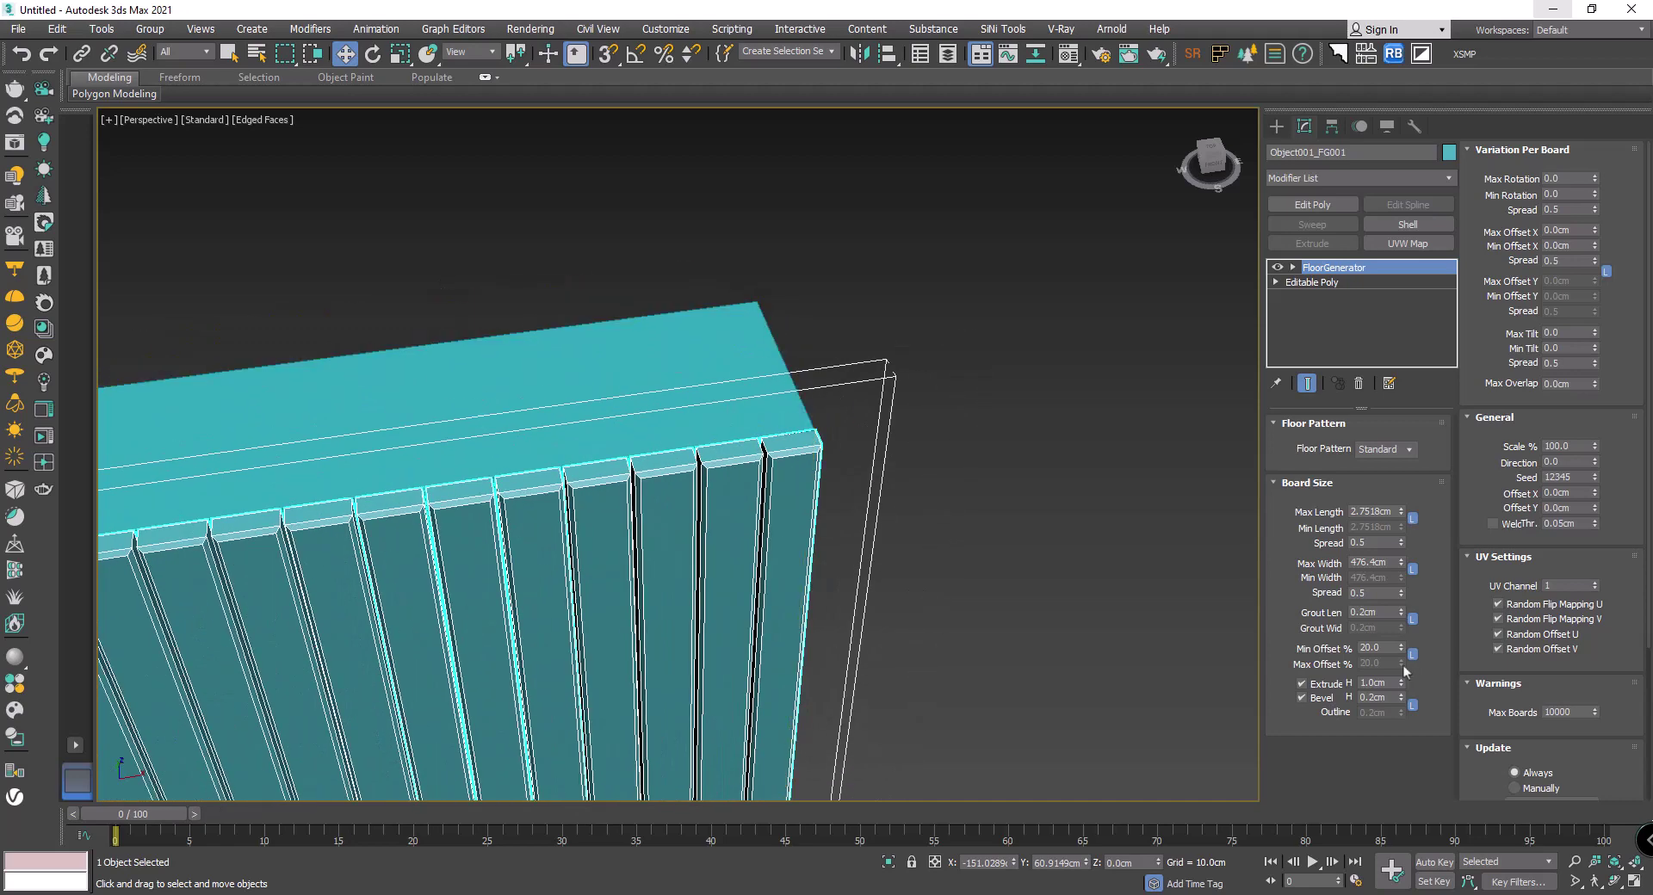
pyautogui.moveTo(1406, 701); pyautogui.dragTo(1409, 720)
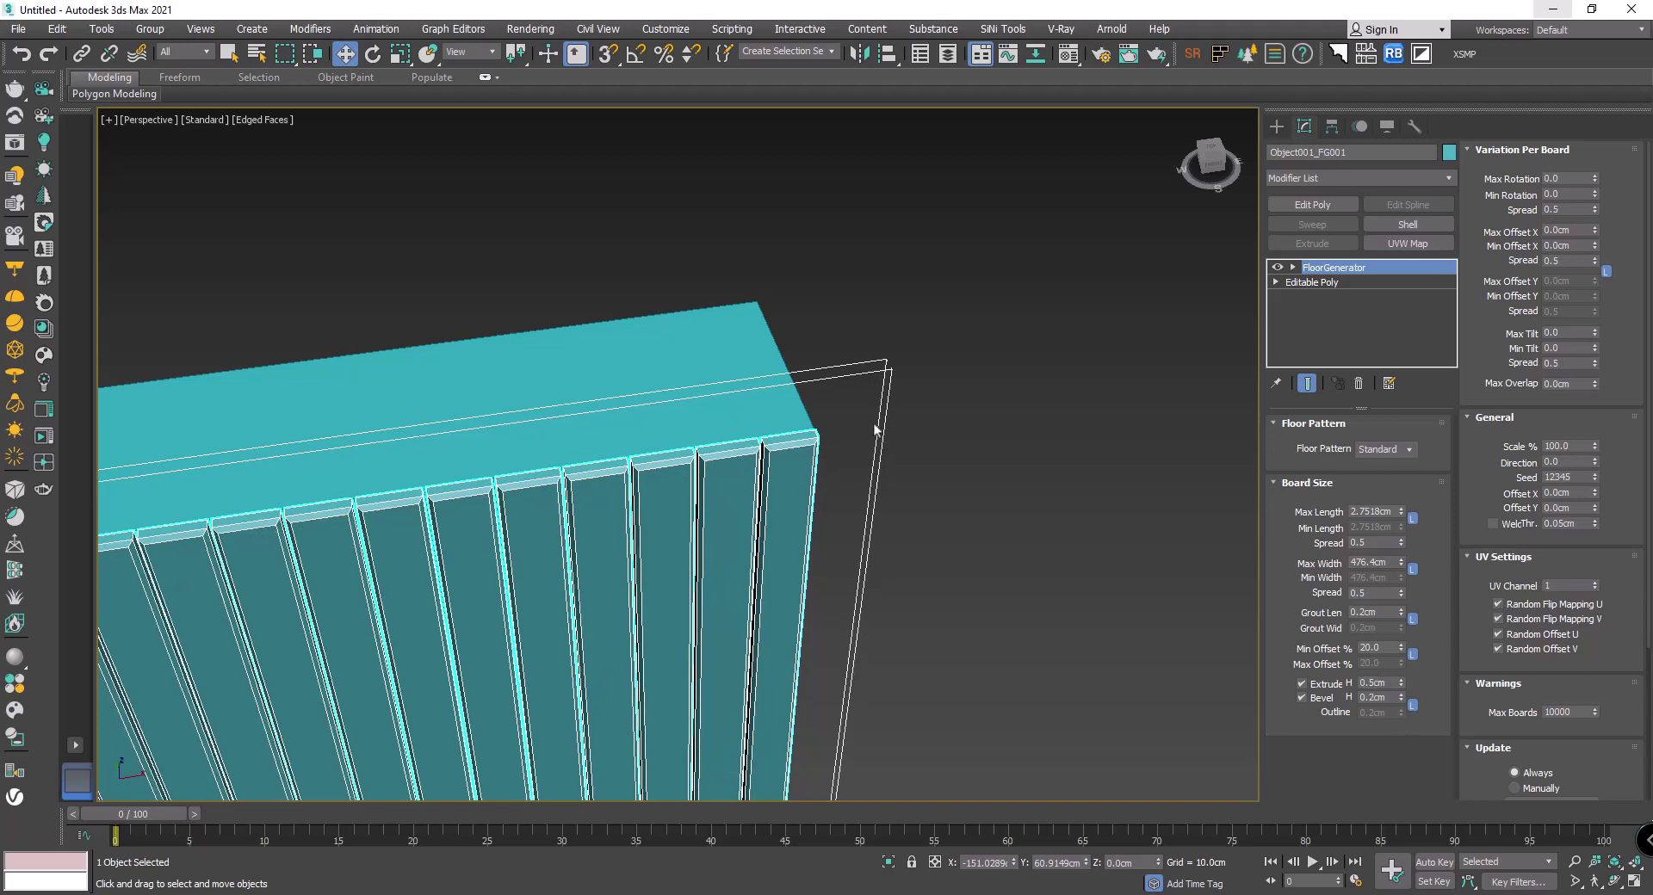
pyautogui.scroll(3, 818, 408)
pyautogui.scroll(3, 784, 400)
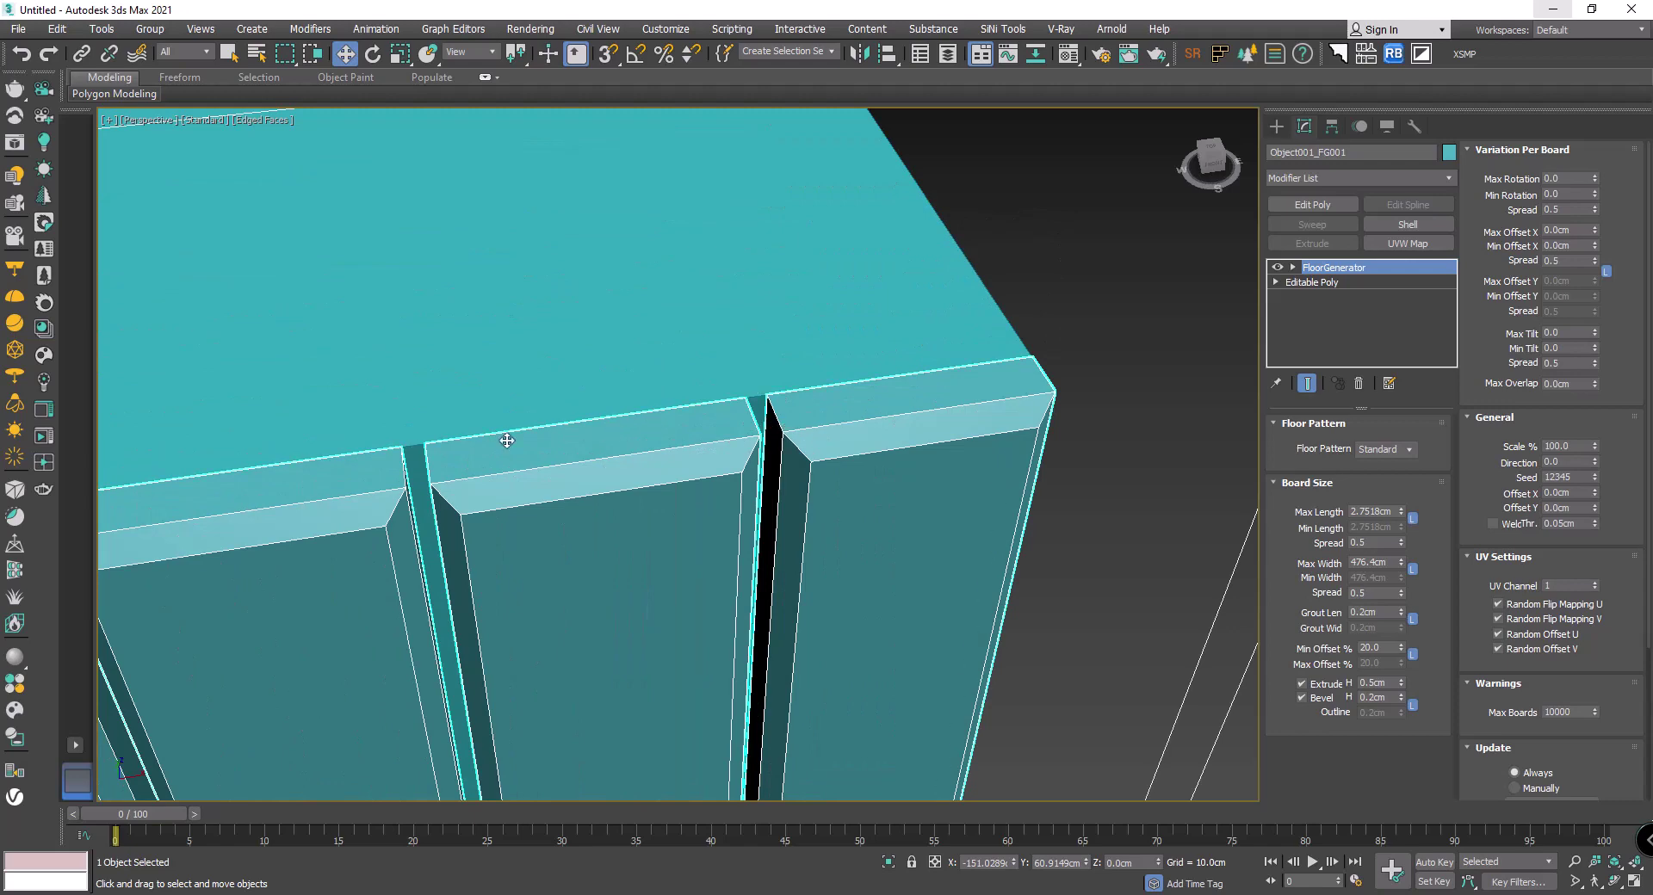
pyautogui.scroll(-5, 507, 440)
pyautogui.scroll(-3, 602, 447)
pyautogui.scroll(-3, 774, 465)
pyautogui.click(1027, 491)
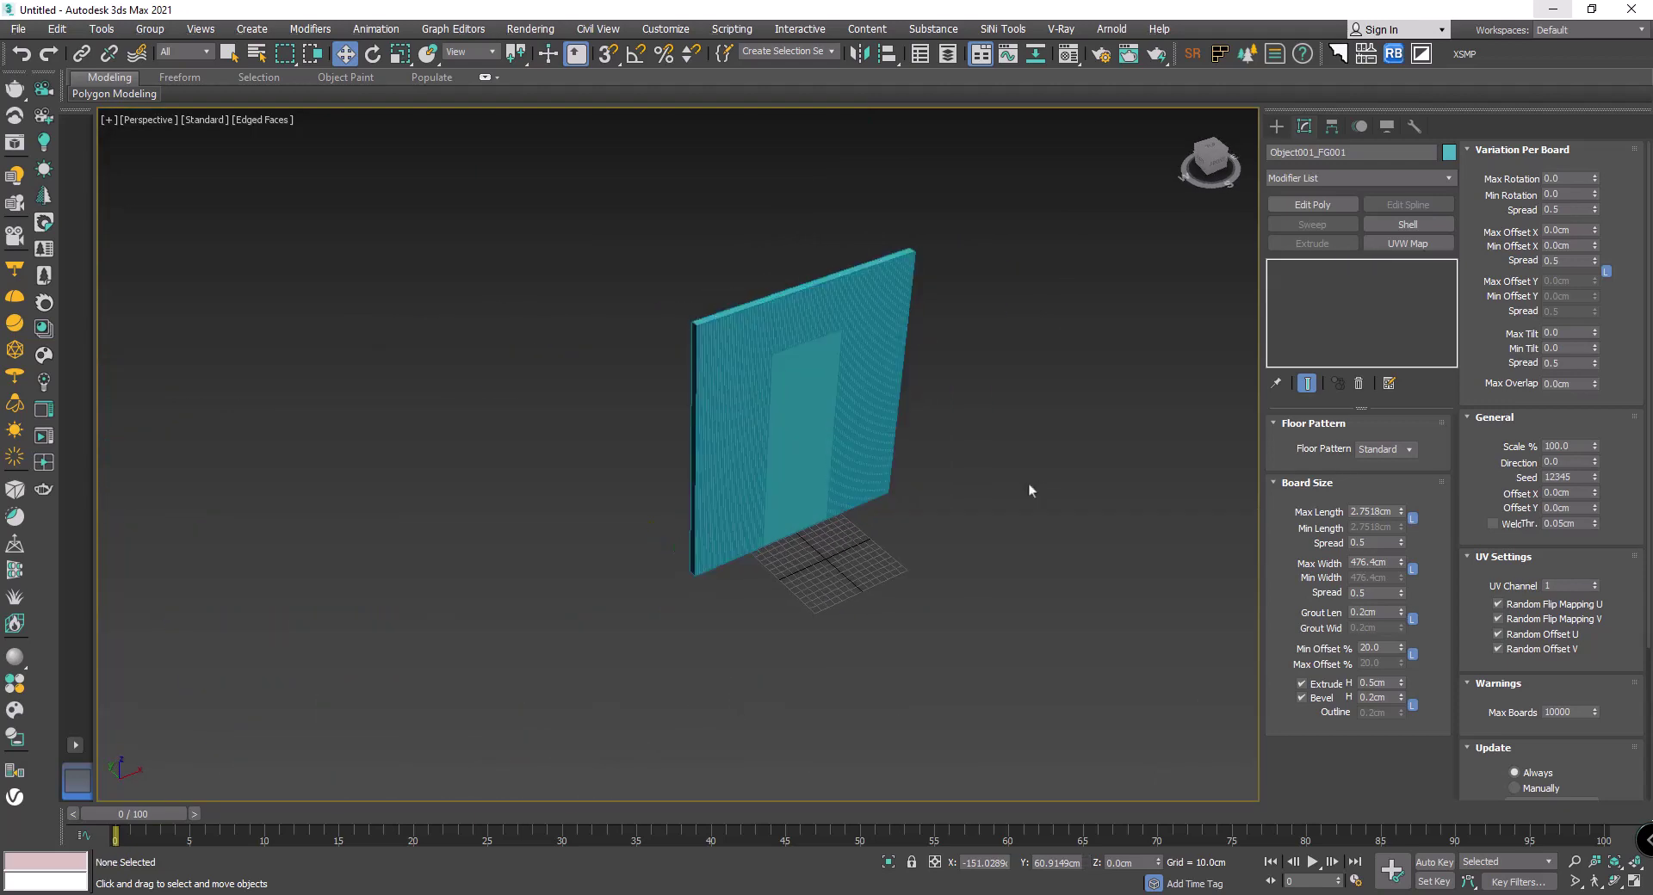
pyautogui.click(861, 387)
pyautogui.scroll(2, 818, 387)
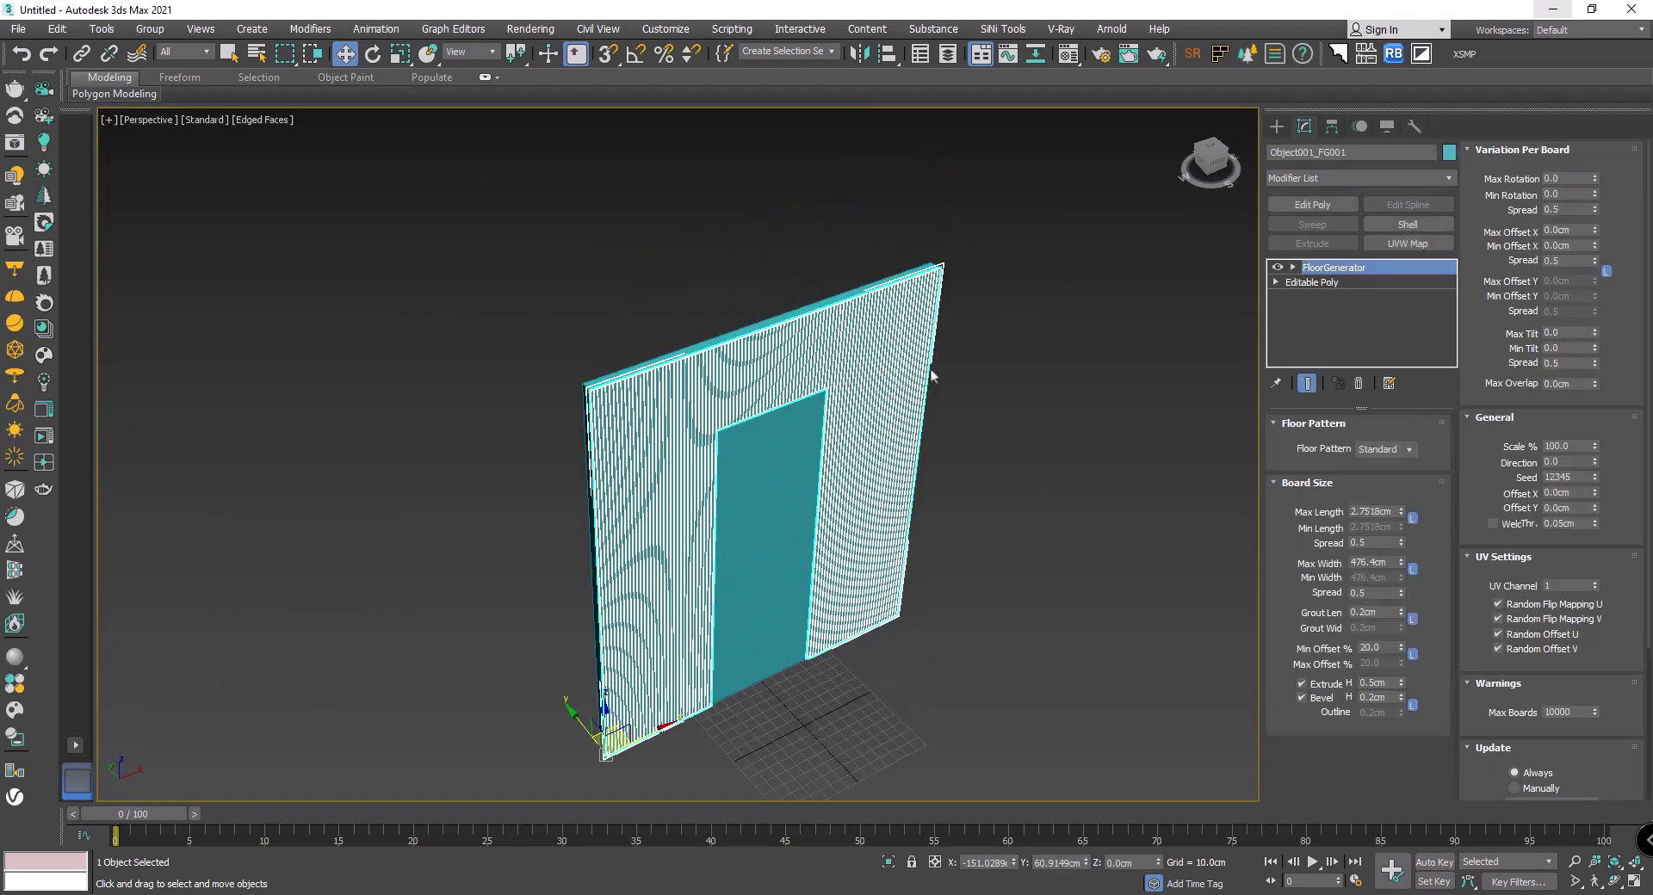
# Step: Hide the slatted wall and select the original wall Box001 in front view
pyautogui.rightClick(896, 351)
pyautogui.click(950, 293)
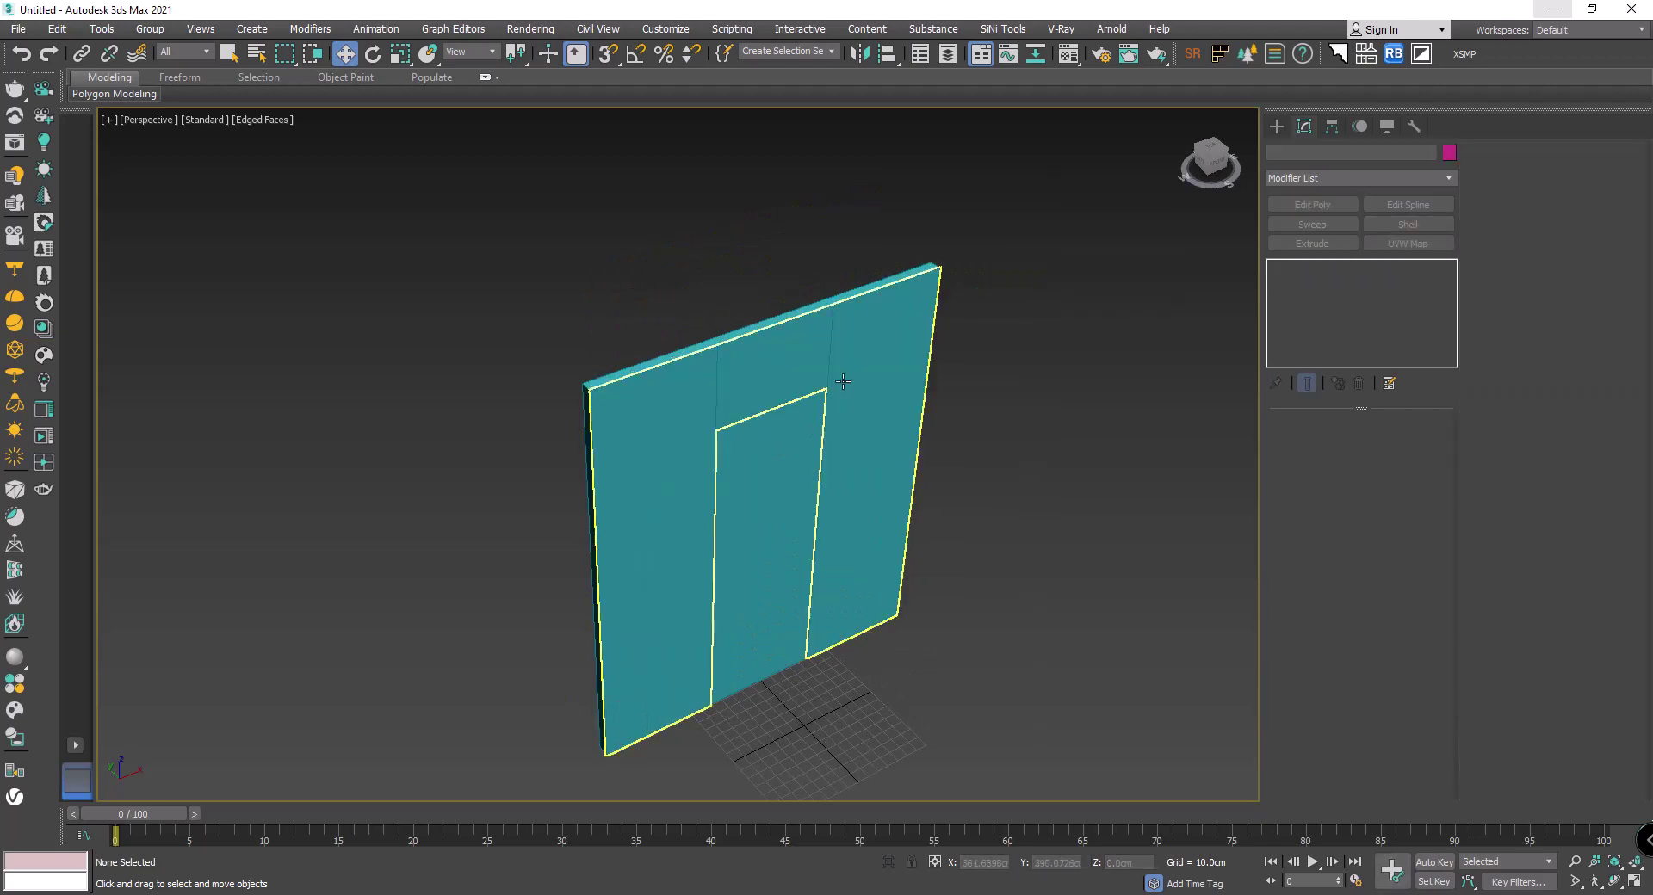
pyautogui.click(903, 353)
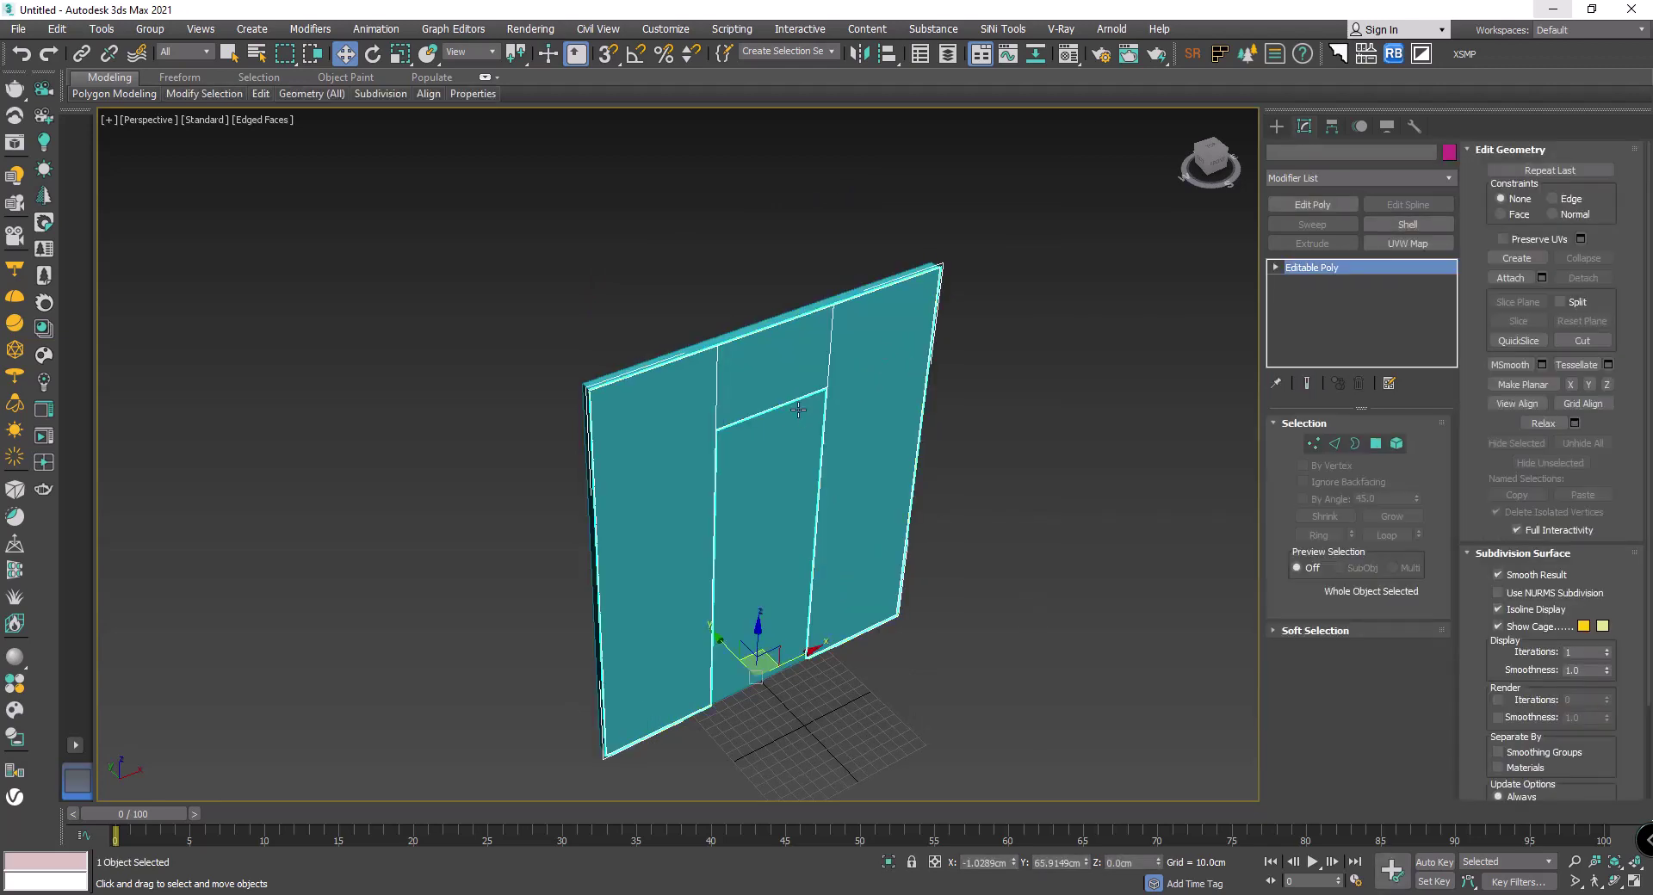
pyautogui.moveTo(902, 354)
pyautogui.keyDown('alt'); pyautogui.mouseDown(button='middle')
pyautogui.moveTo(886, 452)
pyautogui.moveTo(747, 445)
pyautogui.moveTo(830, 446)
pyautogui.moveTo(783, 372)
pyautogui.mouseUp(button='middle'); pyautogui.keyUp('alt')
pyautogui.hotkey('ctrl', 'd')
pyautogui.click(769, 460)
# Step: Draw a 280 × 100 cm rectangle outlining the door opening on the wall face
pyautogui.click(1277, 126)
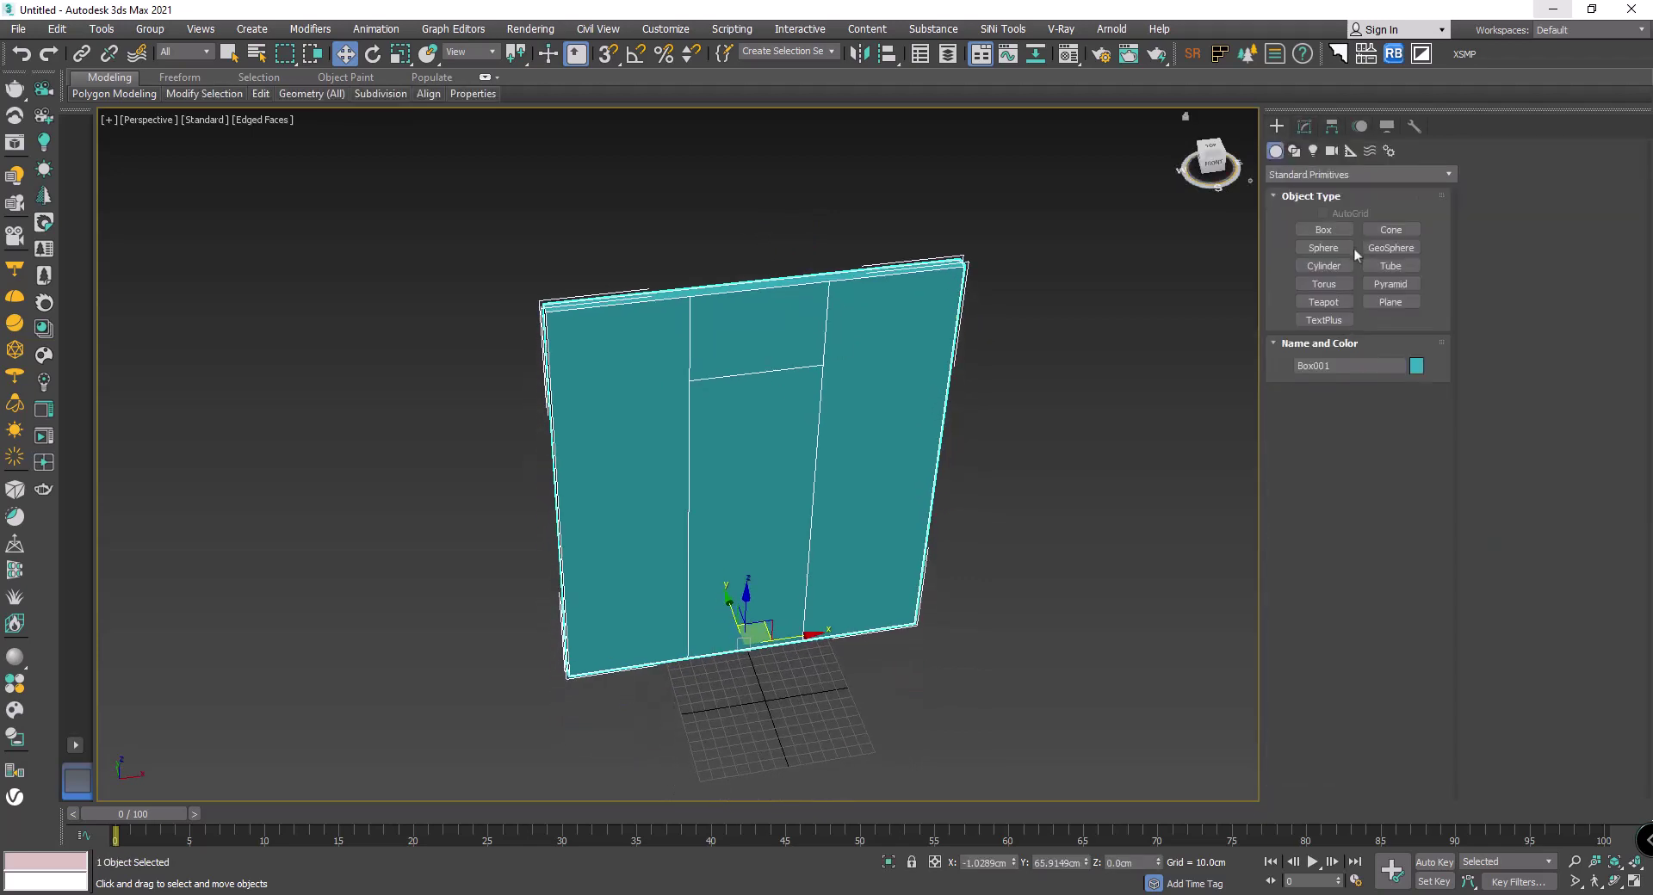
pyautogui.click(1295, 151)
pyautogui.click(1404, 247)
pyautogui.press('s')
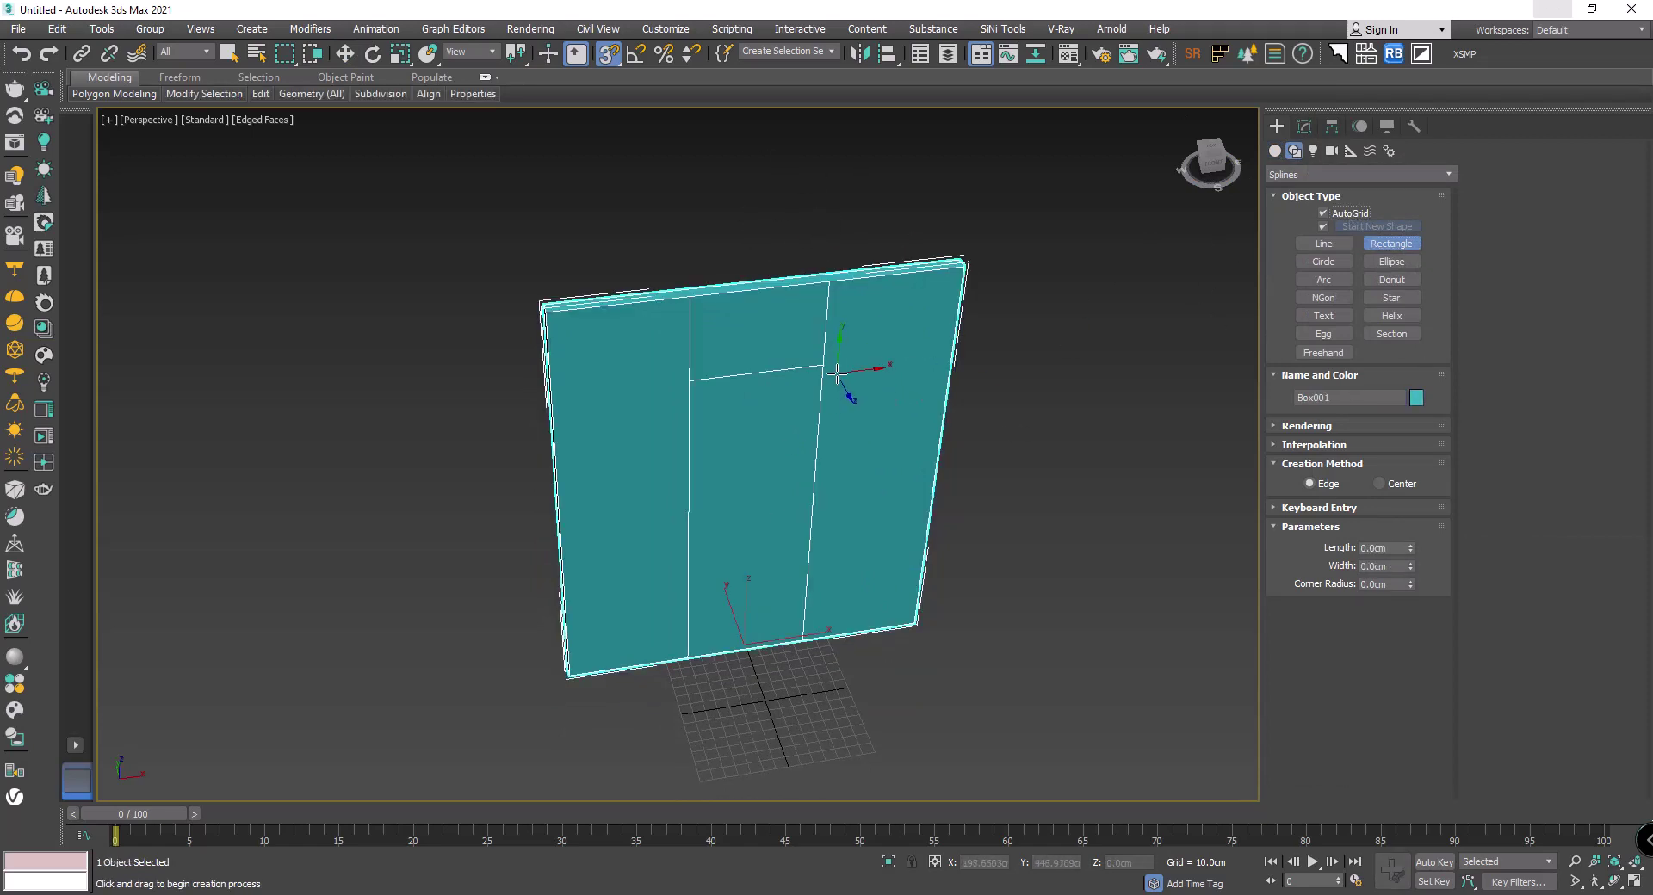
pyautogui.moveTo(837, 373)
pyautogui.mouseDown()
pyautogui.moveTo(769, 598)
pyautogui.moveTo(686, 667)
pyautogui.mouseUp()
pyautogui.keyDown('alt'); pyautogui.moveTo(686, 667); pyautogui.dragTo(788, 433, button='middle'); pyautogui.keyUp('alt')
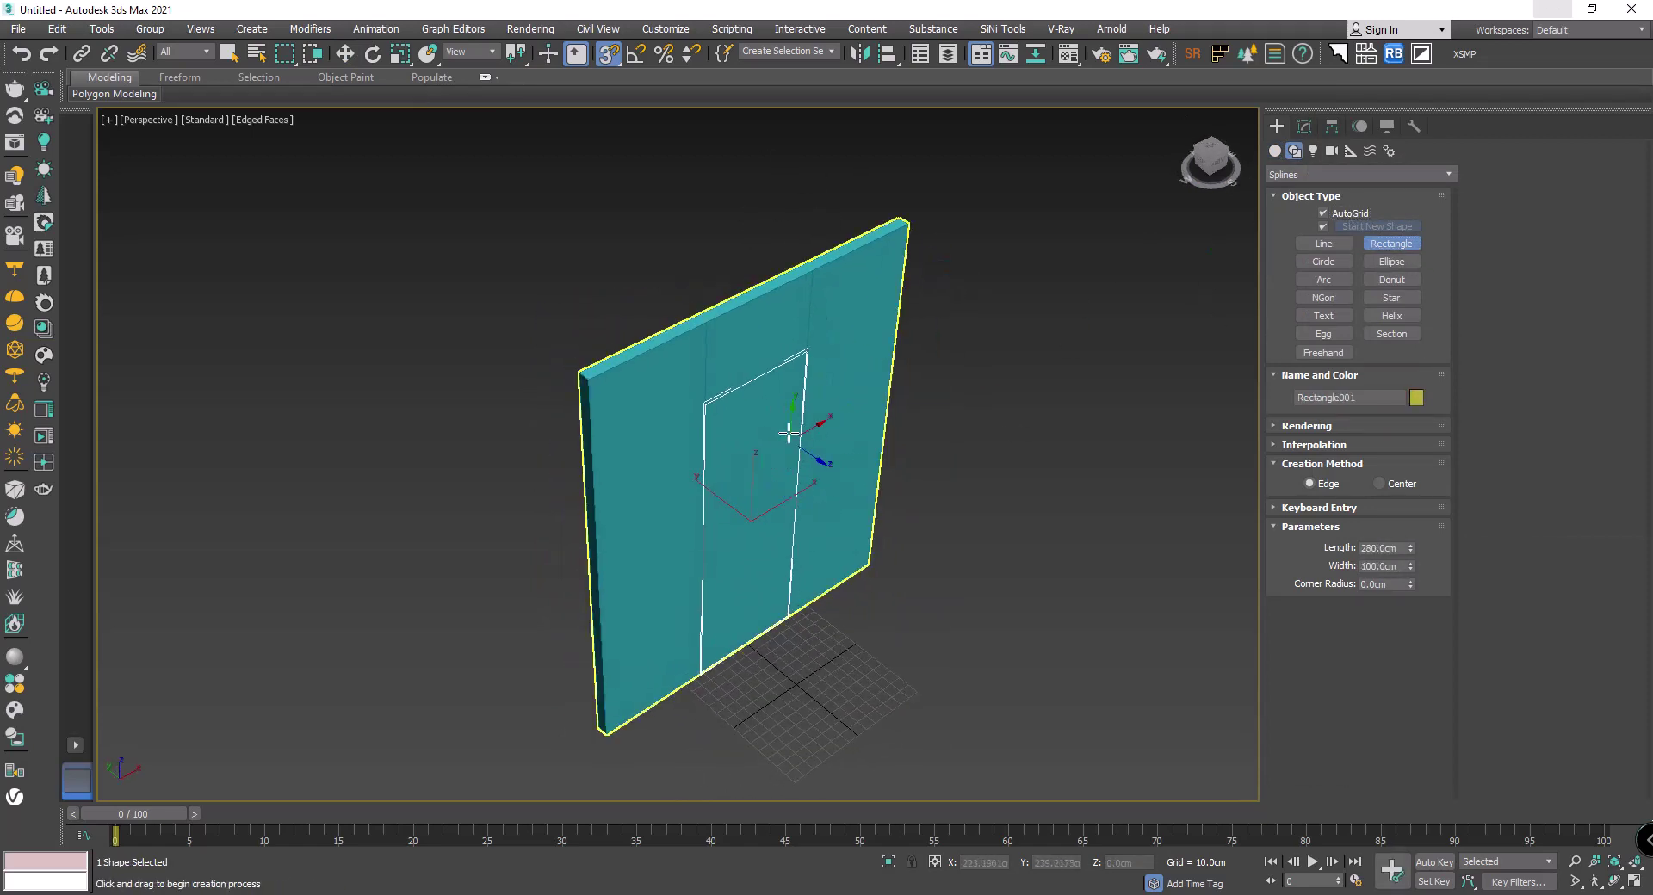
pyautogui.scroll(3, 788, 433)
pyautogui.press('s')
pyautogui.rightClick(800, 404)
# Step: Add a Sweep modifier to Rectangle001 using the built-in Bar section
pyautogui.click(1304, 125)
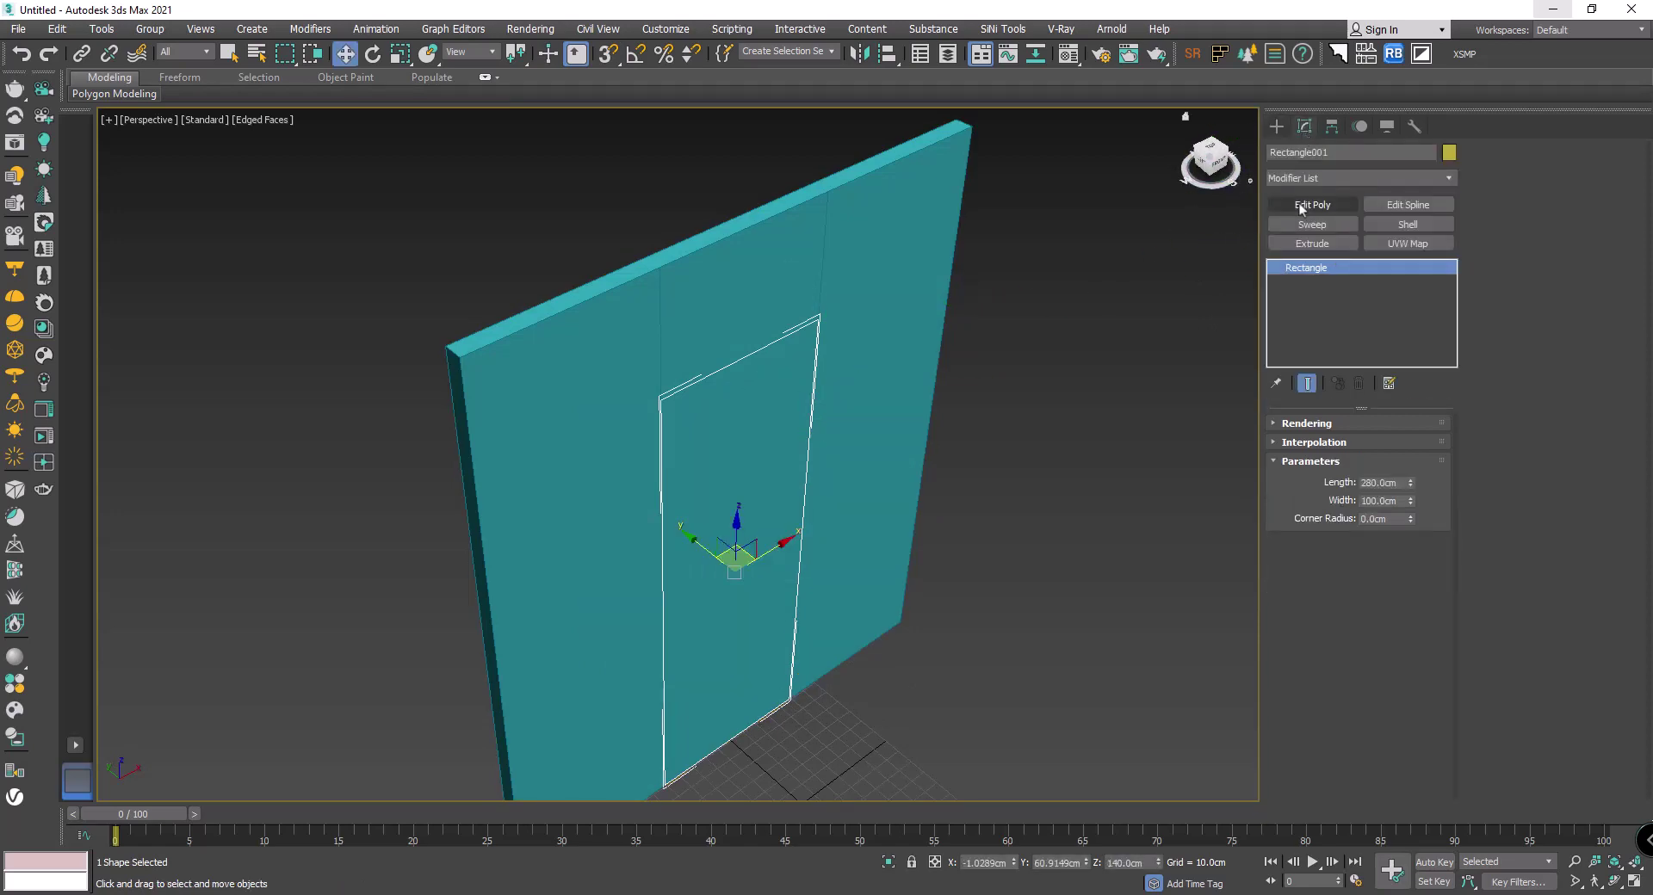
pyautogui.click(1312, 225)
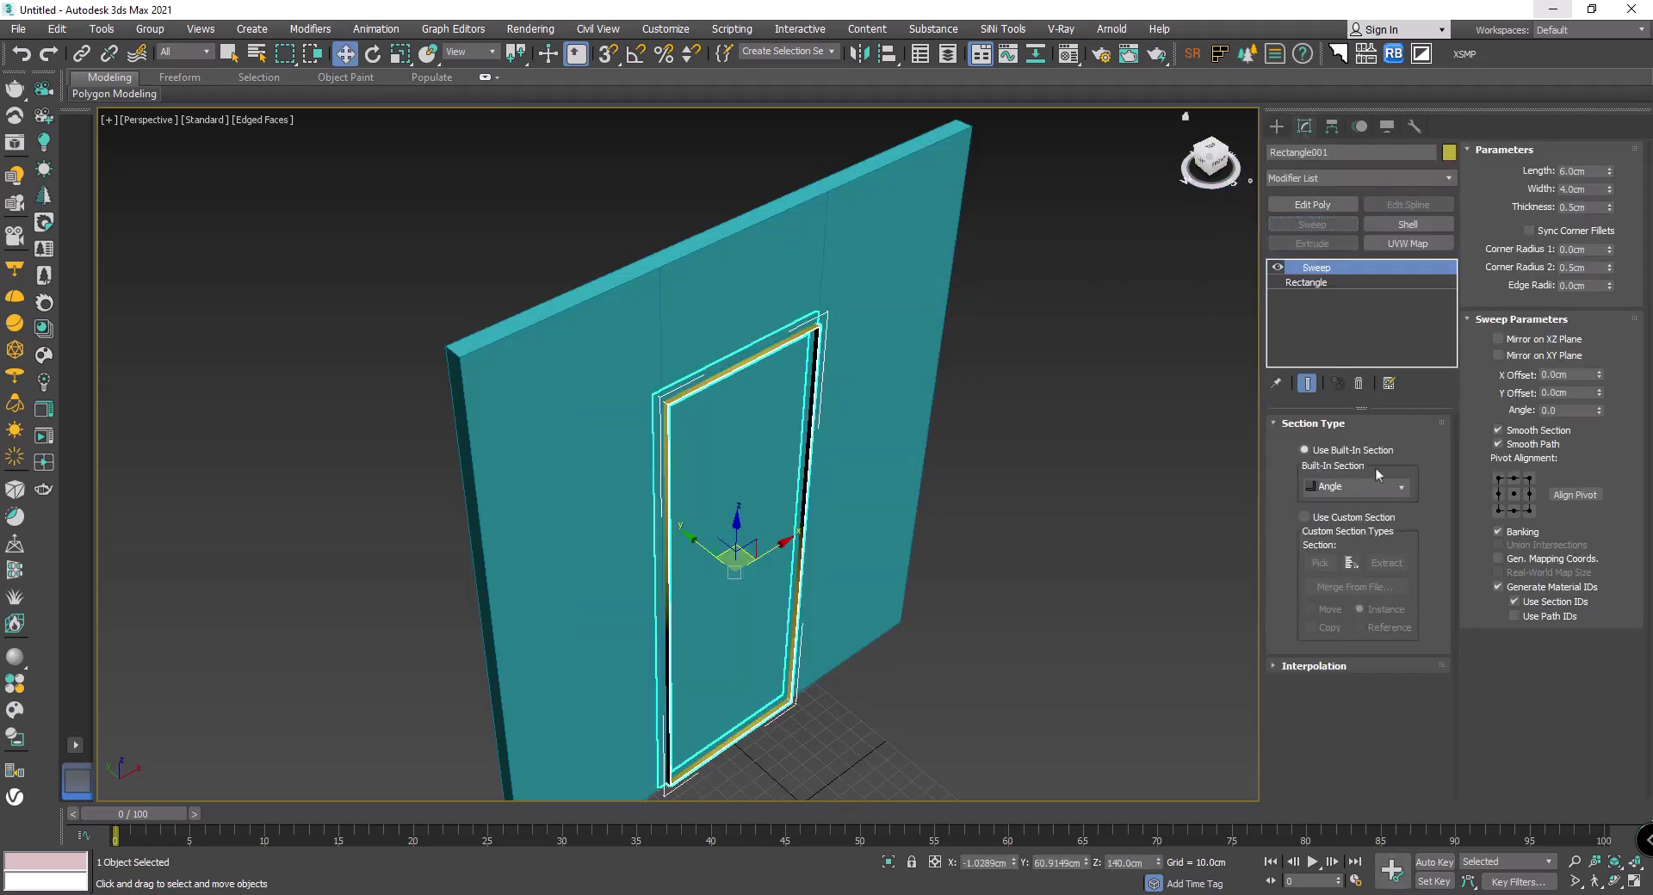
pyautogui.click(1371, 487)
pyautogui.click(1340, 514)
pyautogui.scroll(4, 804, 380)
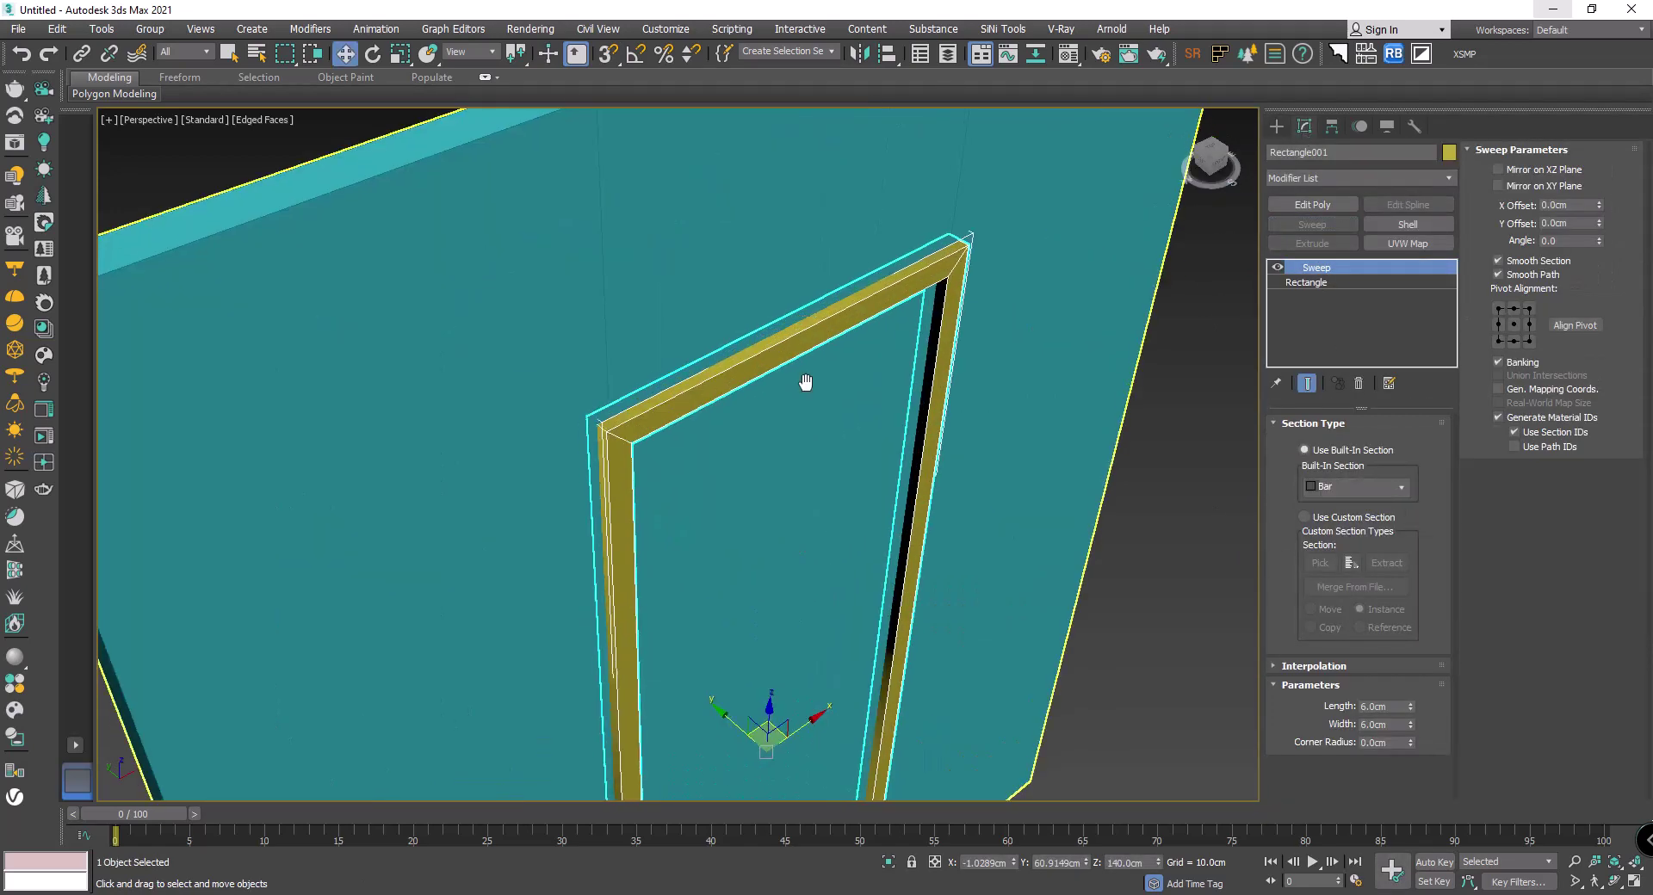
pyautogui.scroll(1, 818, 349)
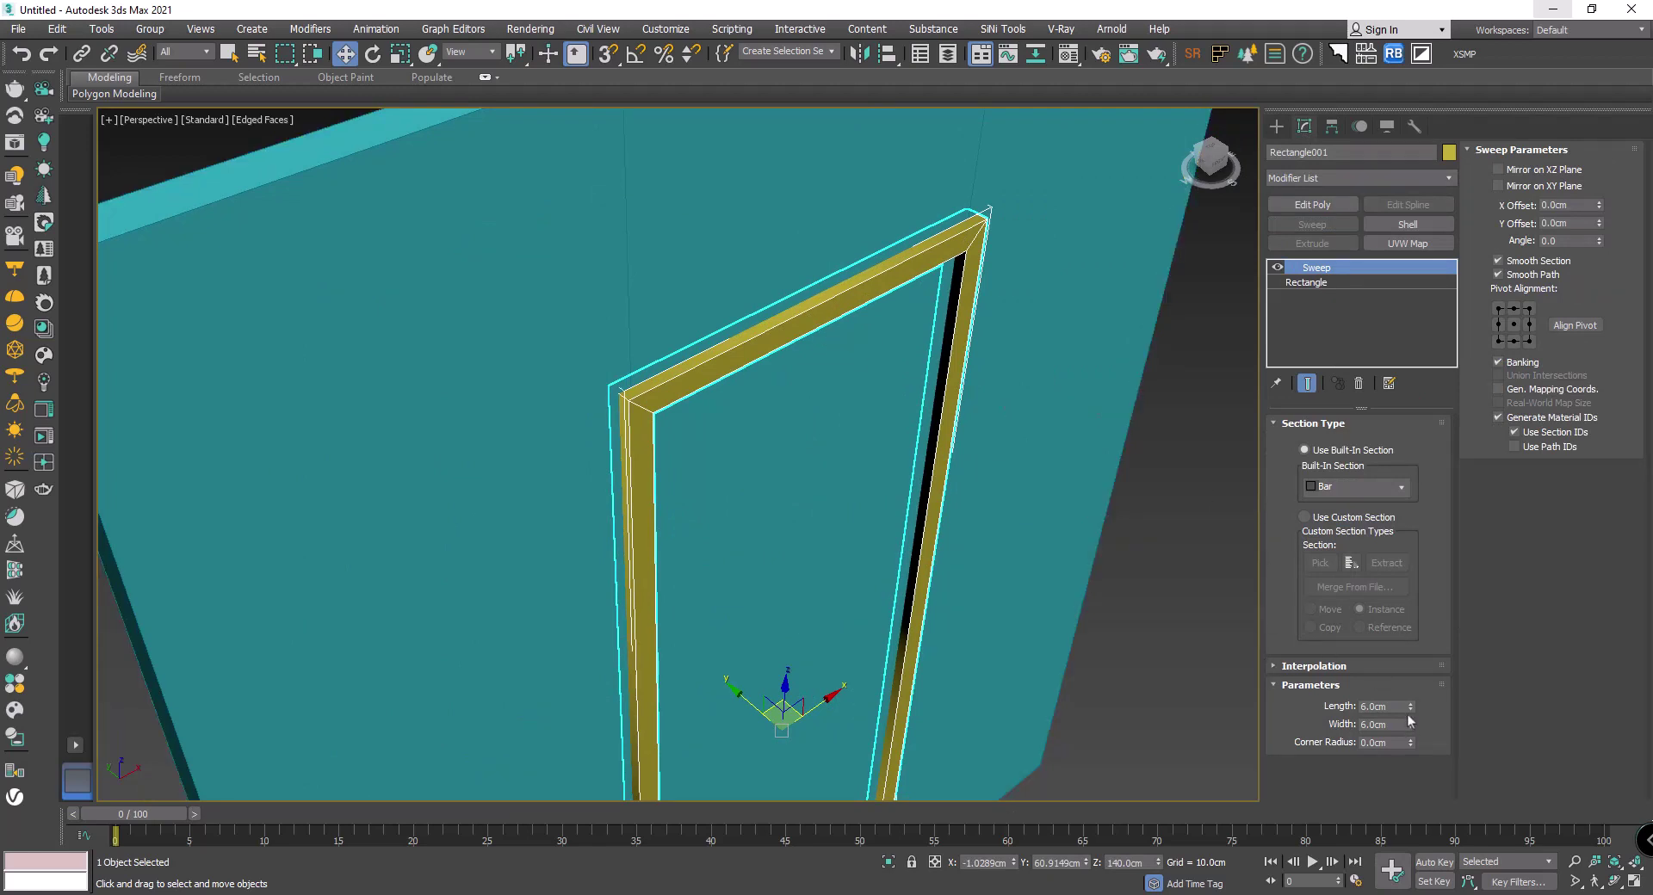
pyautogui.moveTo(660, 550); pyautogui.dragTo(712, 515, button='middle')
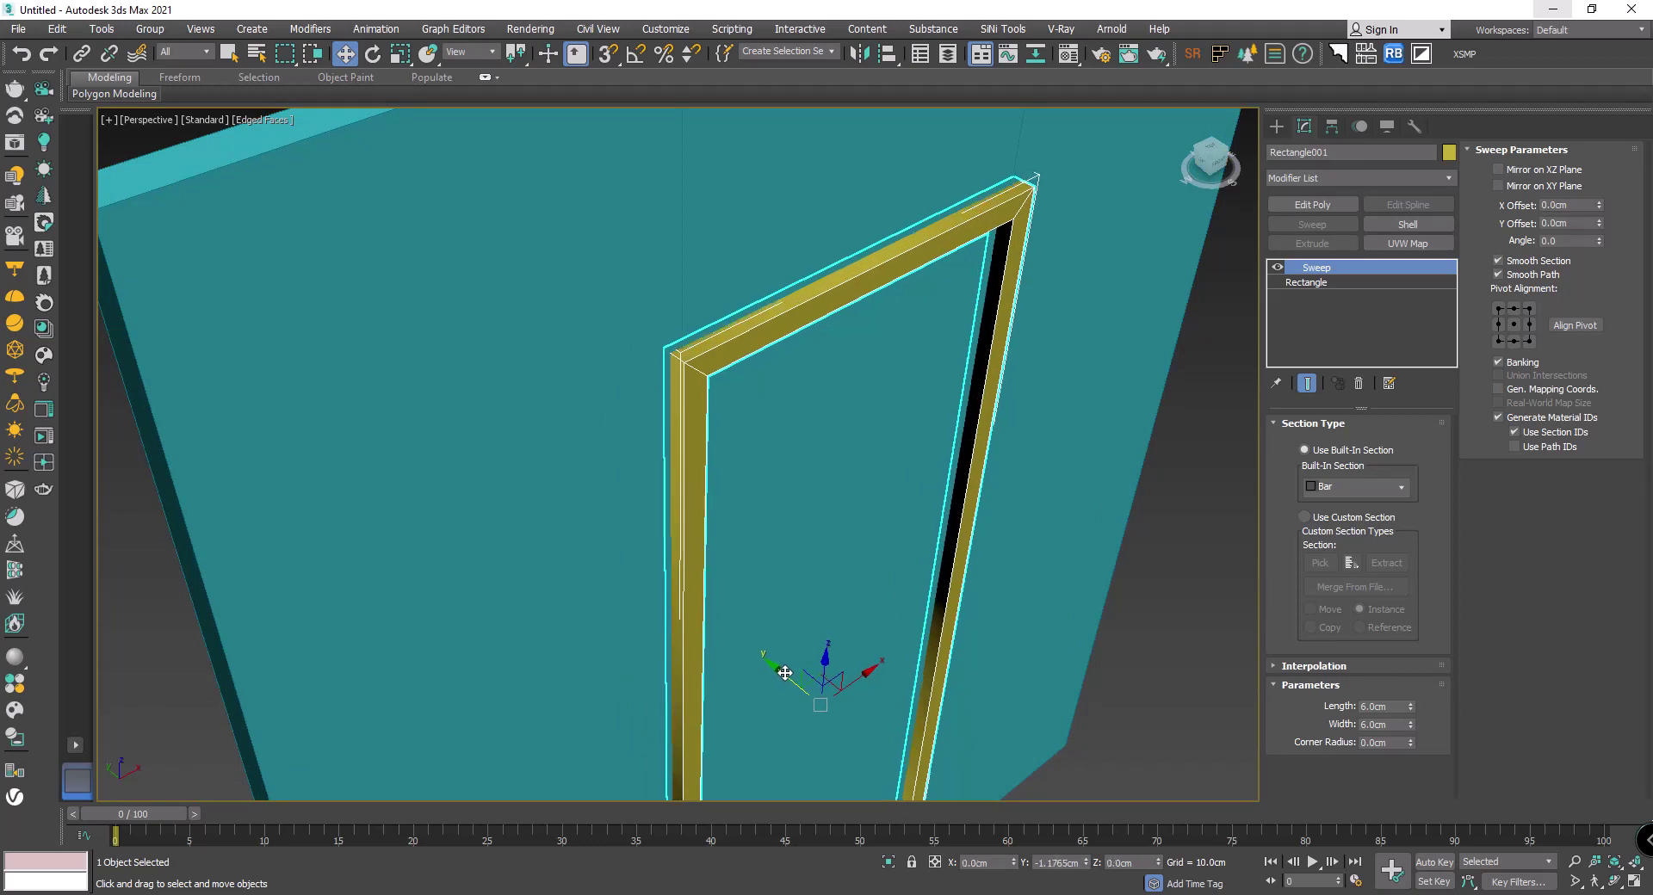
pyautogui.moveTo(783, 671); pyautogui.dragTo(792, 676)
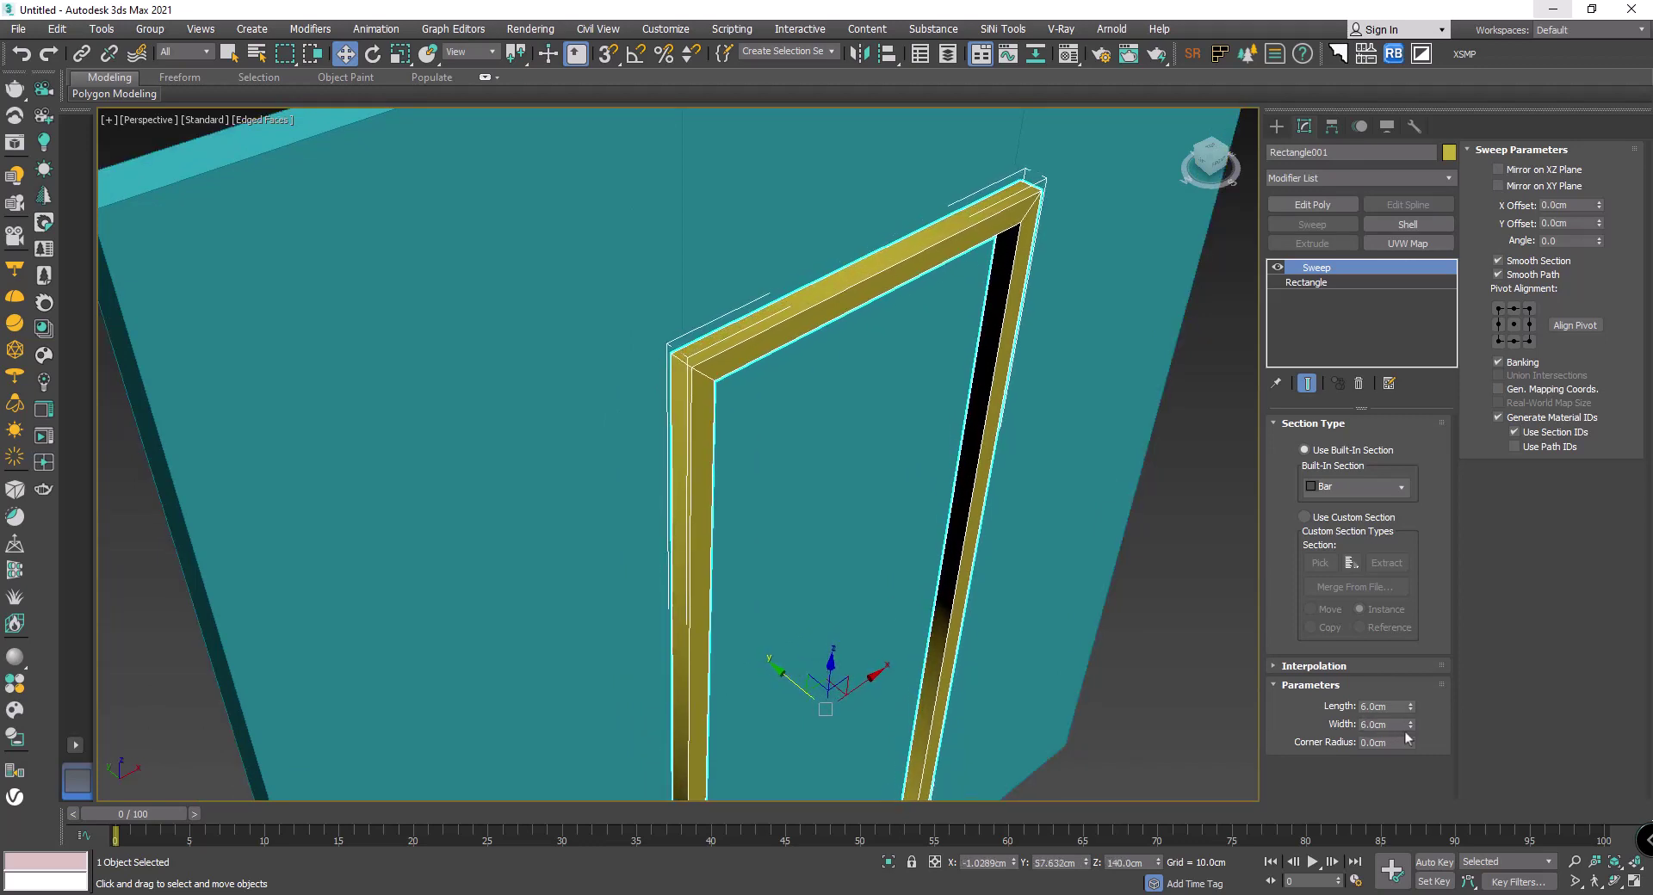
# Step: Set the bar profile Length and Width to 4 cm each
pyautogui.moveTo(1410, 727)
pyautogui.mouseDown()
pyautogui.moveTo(1426, 712)
pyautogui.moveTo(1412, 734)
pyautogui.mouseUp()
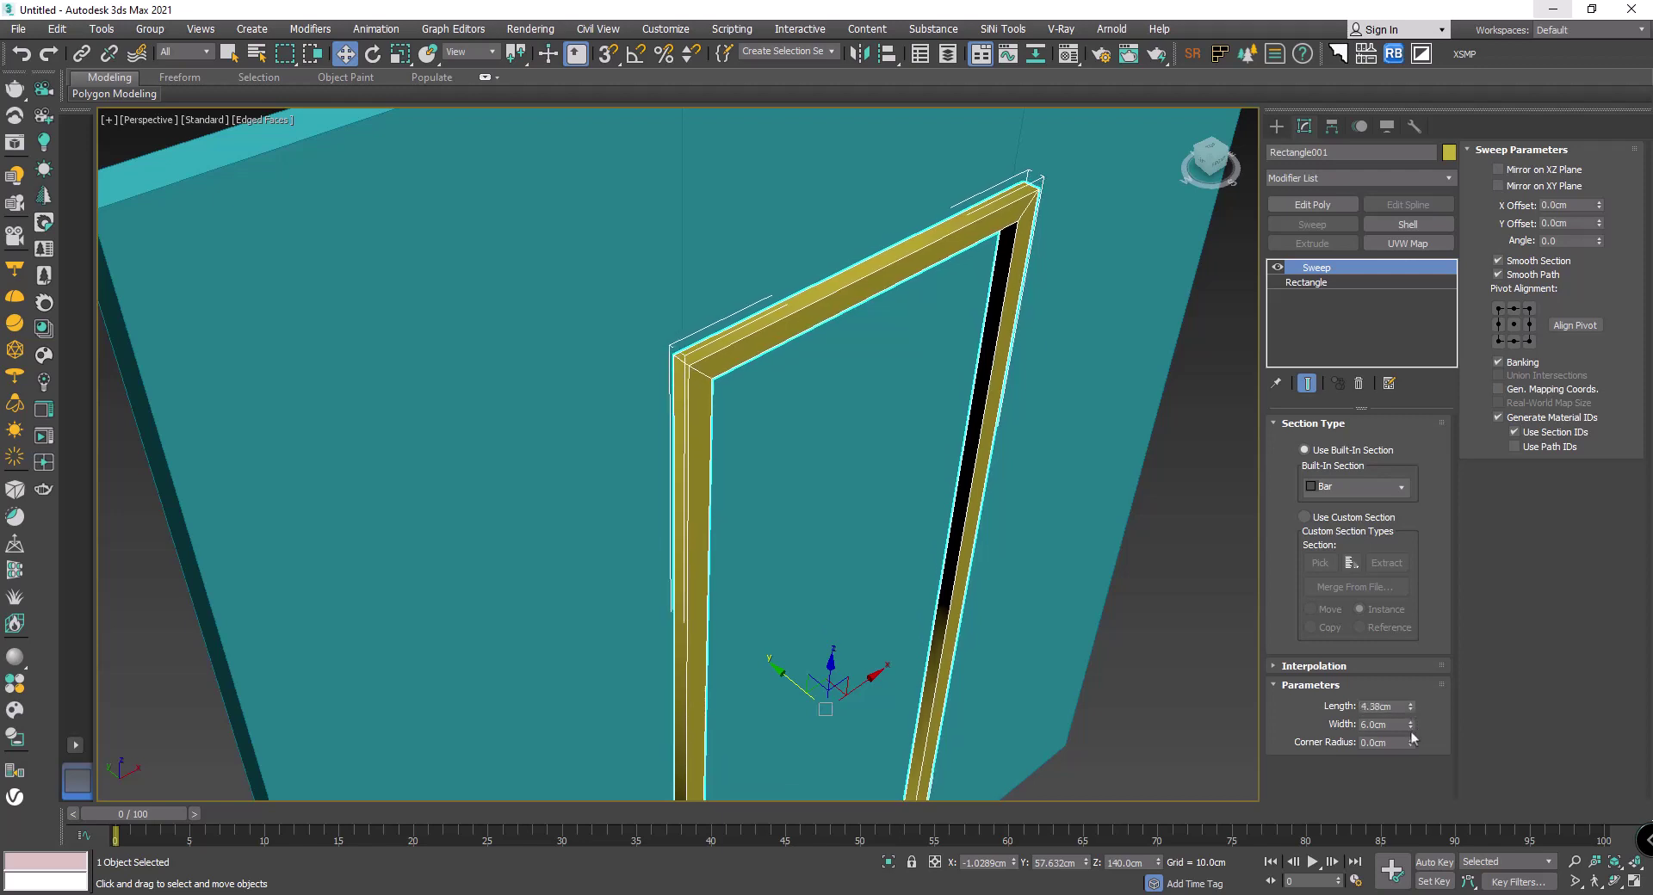
pyautogui.write('4')
pyautogui.press('Tab')
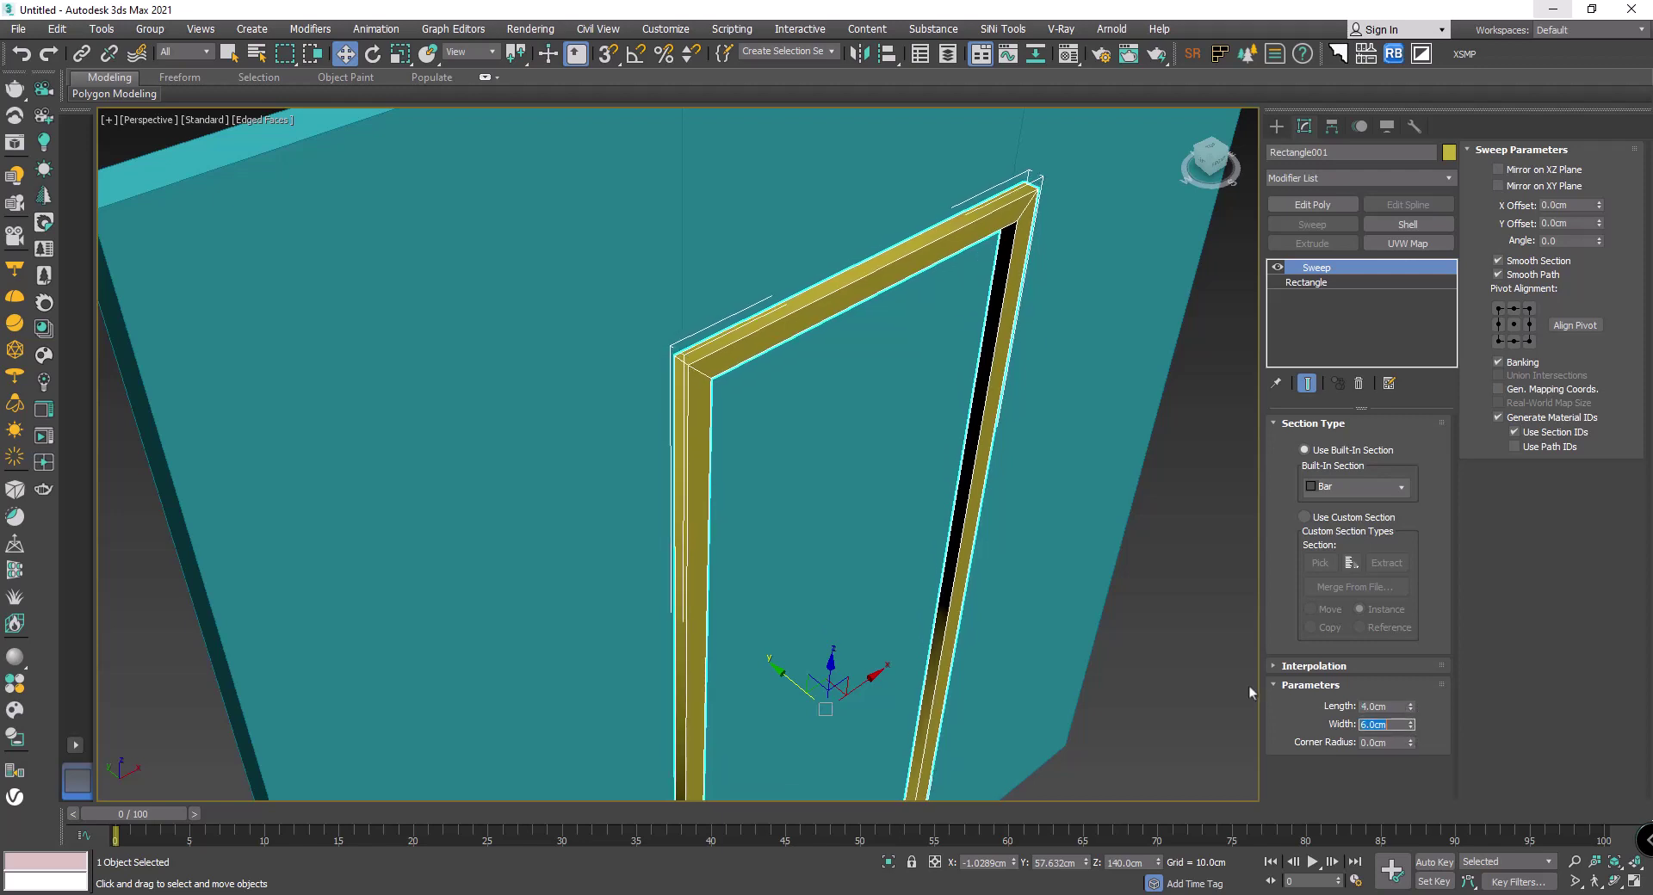
pyautogui.write('4')
pyautogui.press('Return')
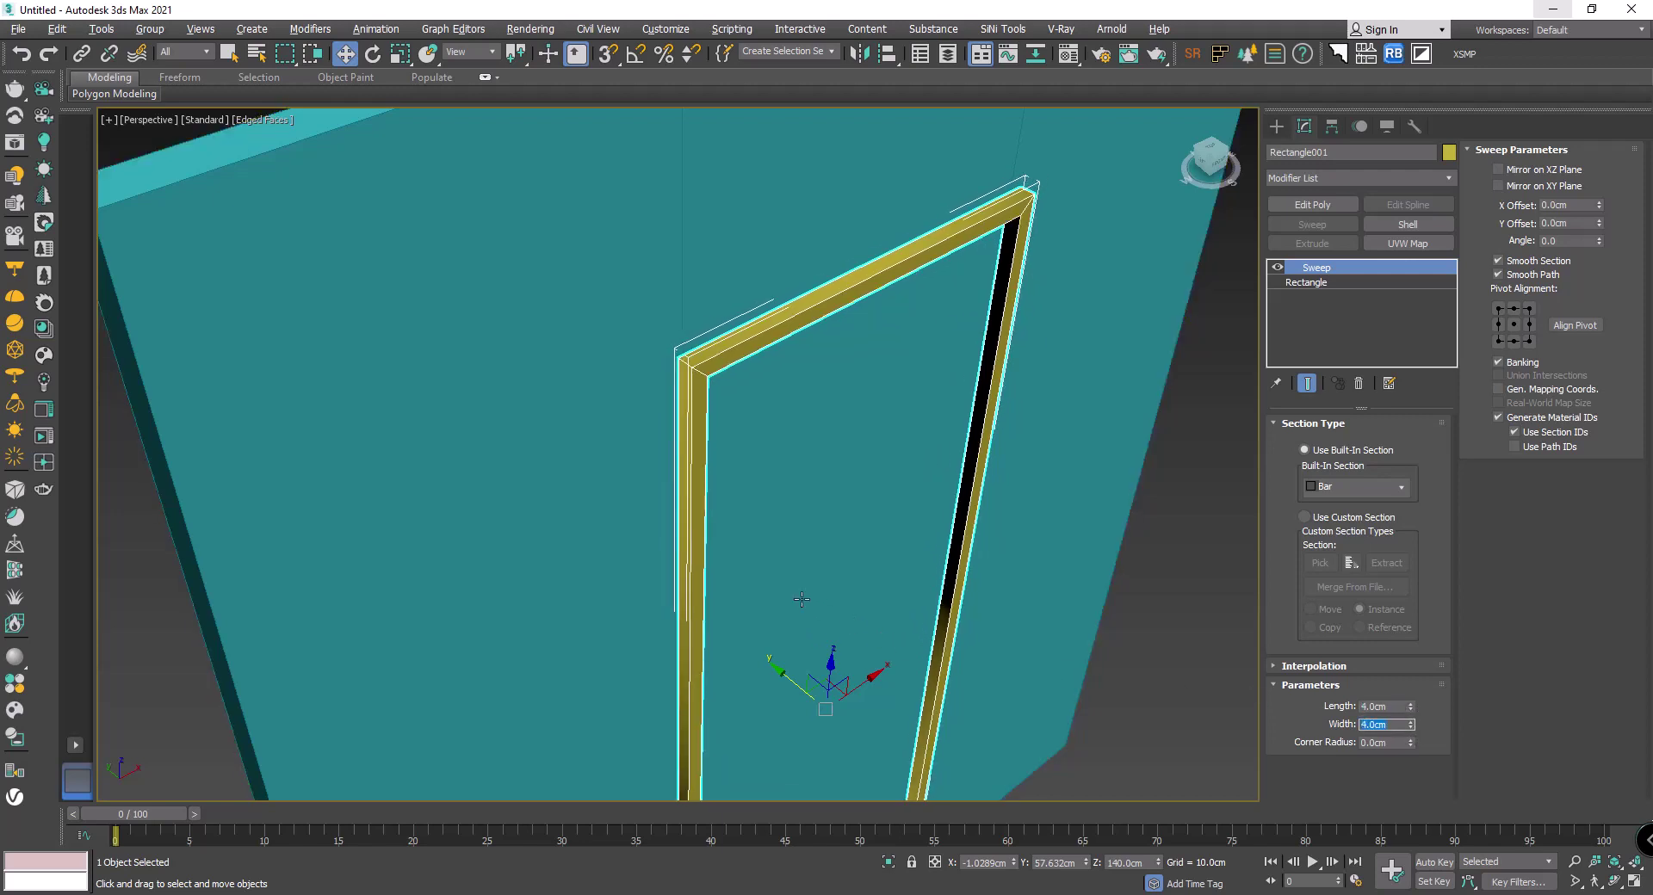
# Step: Push the door frame into the wall and pick the wall as the Align target
pyautogui.keyDown('alt'); pyautogui.moveTo(603, 285); pyautogui.dragTo(641, 308, button='middle'); pyautogui.keyUp('alt')
pyautogui.scroll(2, 640, 308)
pyautogui.scroll(-5, 654, 293)
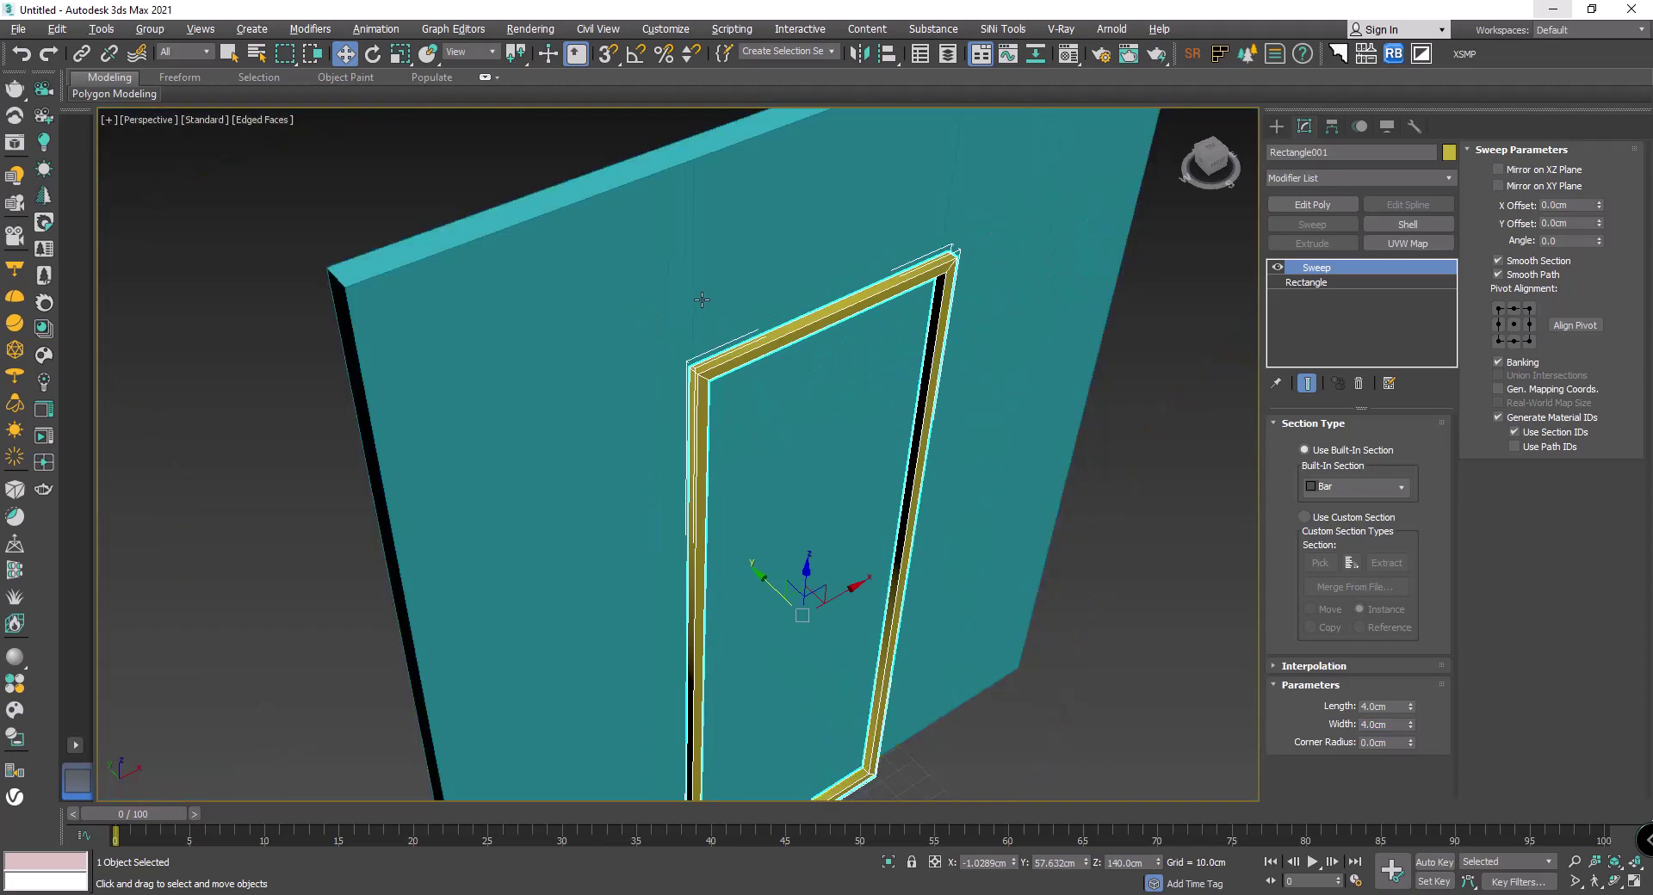
pyautogui.moveTo(741, 282); pyautogui.dragTo(719, 269)
pyautogui.click(718, 269)
# Step: Align the door frame's Y Position Maximum to the wall's Maximum so it sits flush
pyautogui.moveTo(840, 296); pyautogui.dragTo(1083, 332)
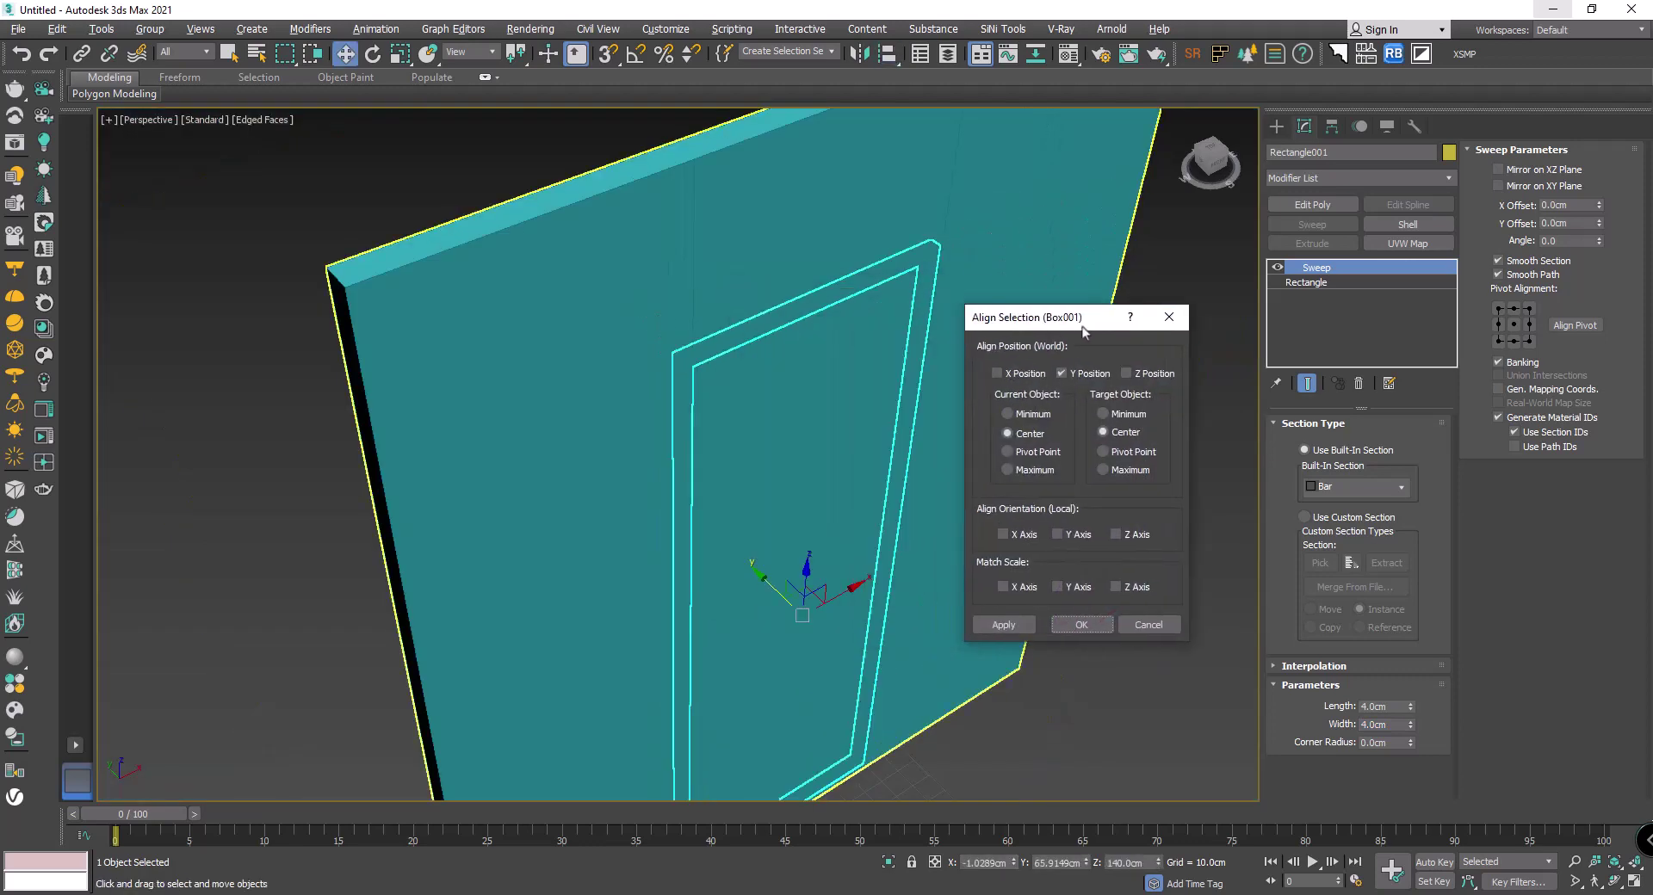
pyautogui.click(1128, 470)
pyautogui.click(1034, 472)
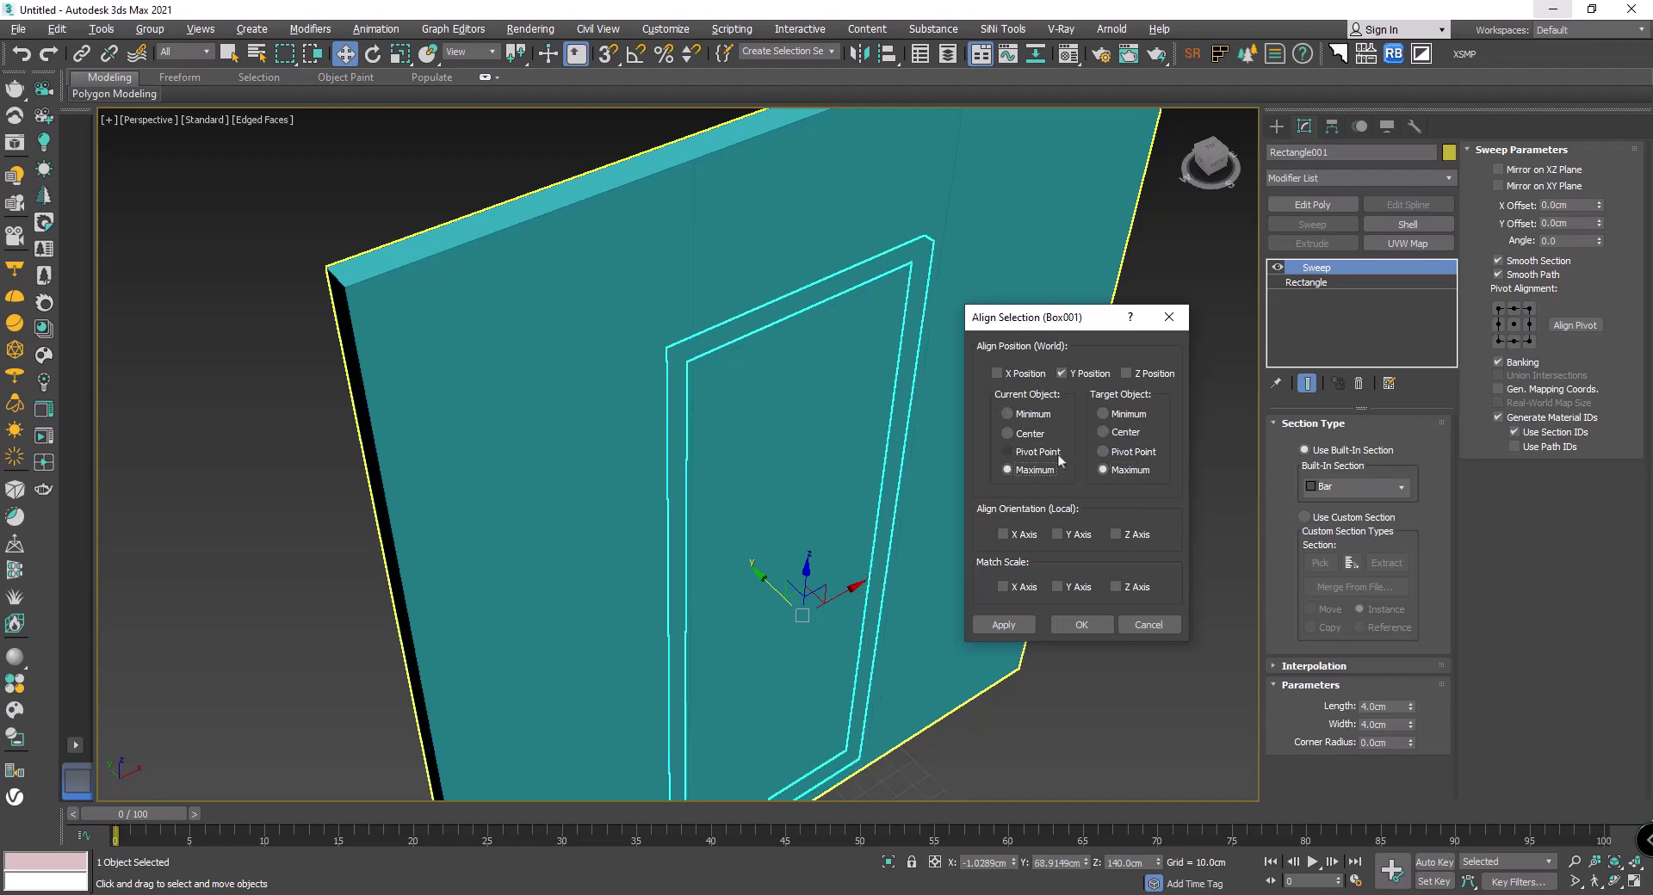
pyautogui.click(1081, 625)
pyautogui.keyDown('alt'); pyautogui.moveTo(1081, 625); pyautogui.dragTo(962, 458, button='middle'); pyautogui.keyUp('alt')
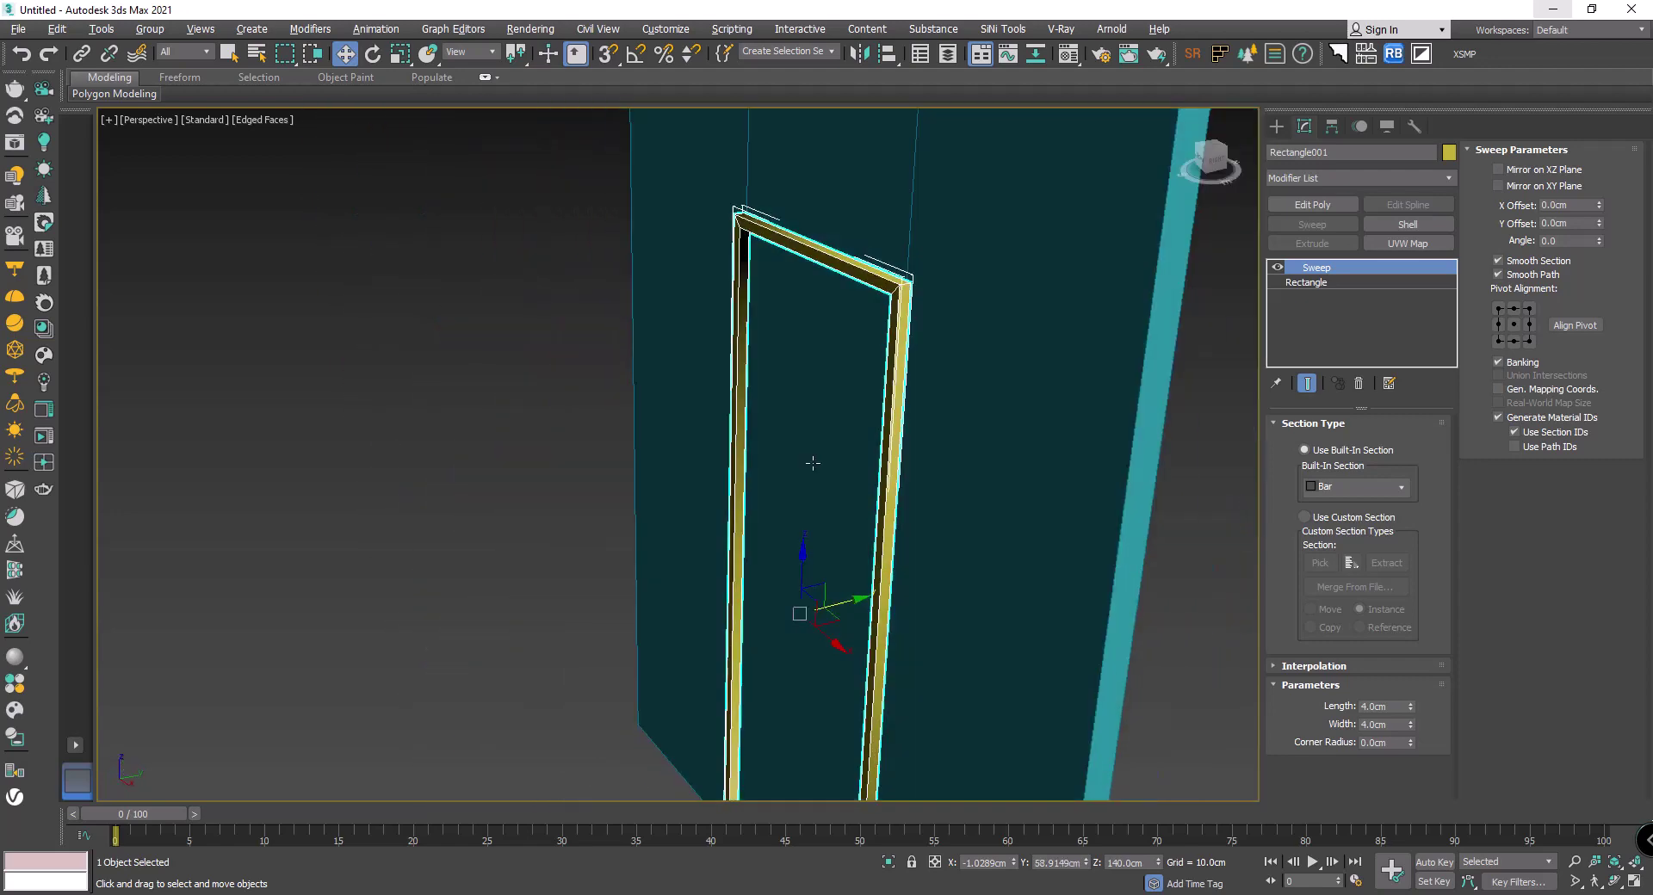
pyautogui.scroll(-5, 962, 458)
pyautogui.click(1052, 549)
pyautogui.moveTo(1051, 549)
pyautogui.keyDown('alt'); pyautogui.mouseDown(button='middle')
pyautogui.moveTo(1035, 570)
pyautogui.moveTo(880, 561)
pyautogui.moveTo(763, 461)
pyautogui.moveTo(829, 506)
pyautogui.mouseUp(button='middle'); pyautogui.keyUp('alt')
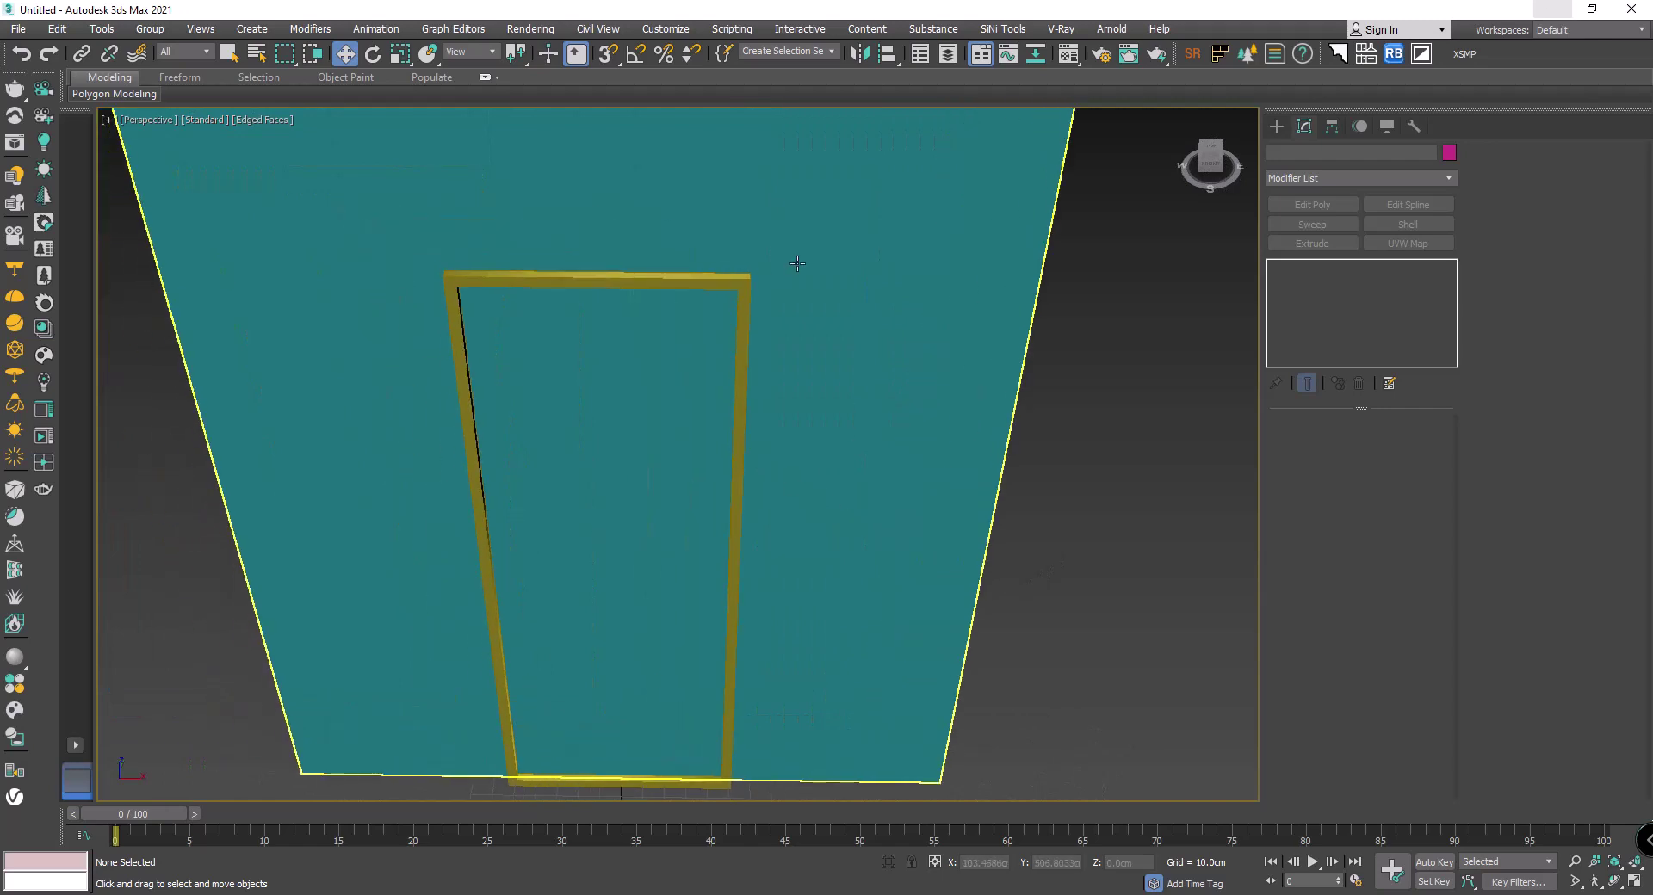
pyautogui.click(661, 328)
pyautogui.keyDown('alt'); pyautogui.moveTo(676, 333); pyautogui.dragTo(730, 282, button='middle'); pyautogui.keyUp('alt')
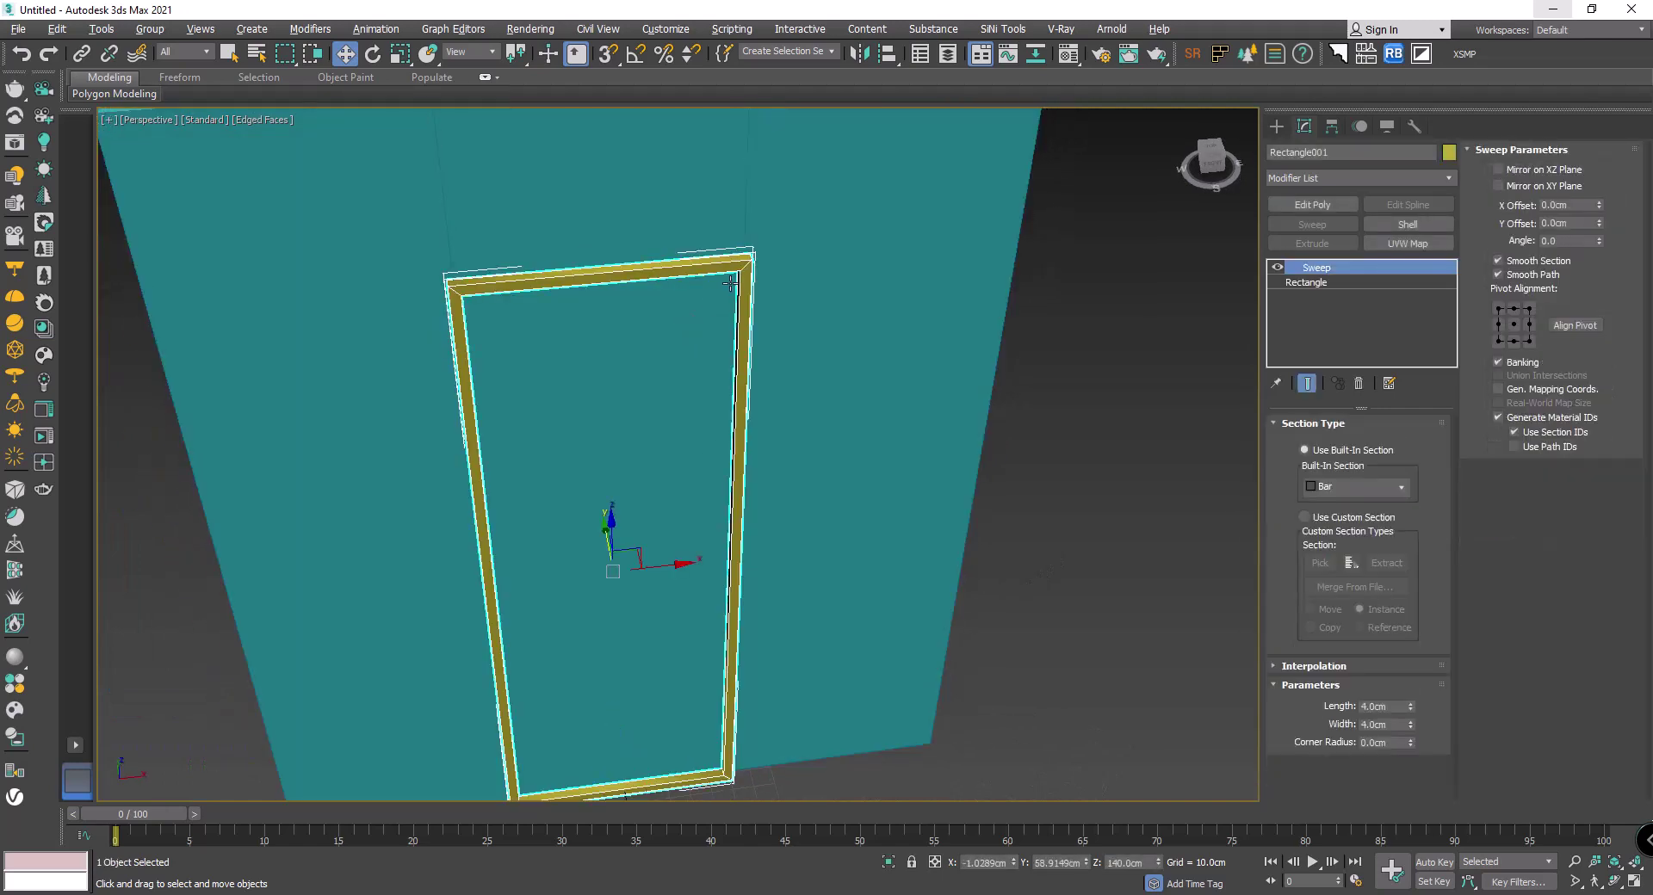
# Step: Draw a 278 × 98 cm standard-primitive plane filling the doorway
pyautogui.click(1277, 127)
pyautogui.click(1275, 150)
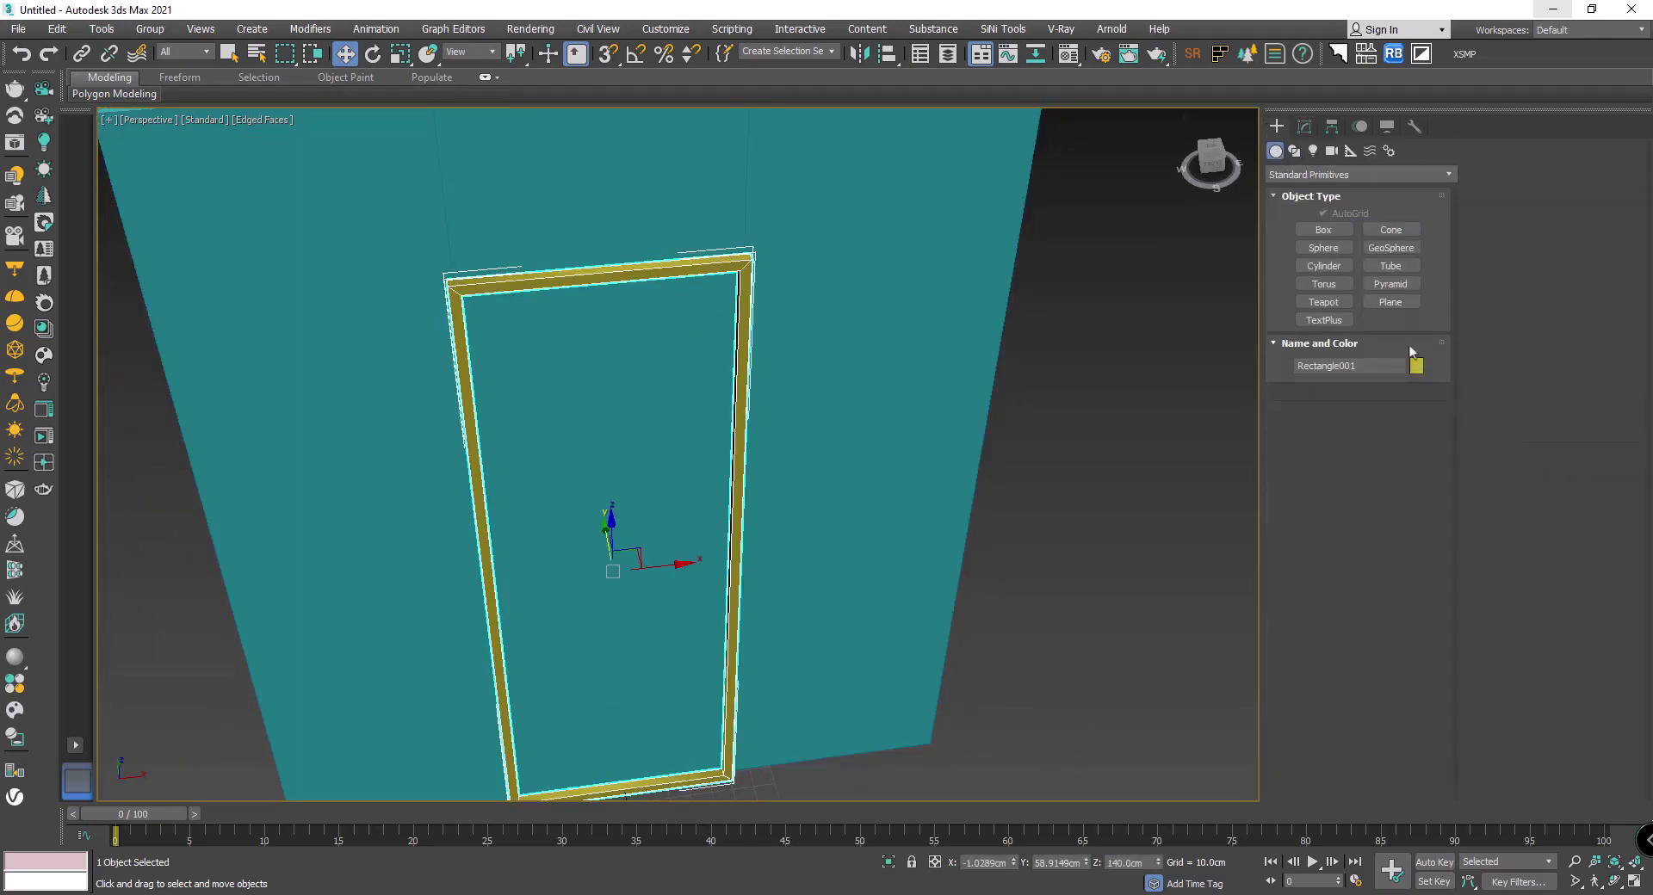
pyautogui.click(1390, 301)
pyautogui.keyDown('alt'); pyautogui.moveTo(758, 318); pyautogui.dragTo(833, 243, button='middle'); pyautogui.keyUp('alt')
pyautogui.moveTo(853, 197); pyautogui.dragTo(612, 752)
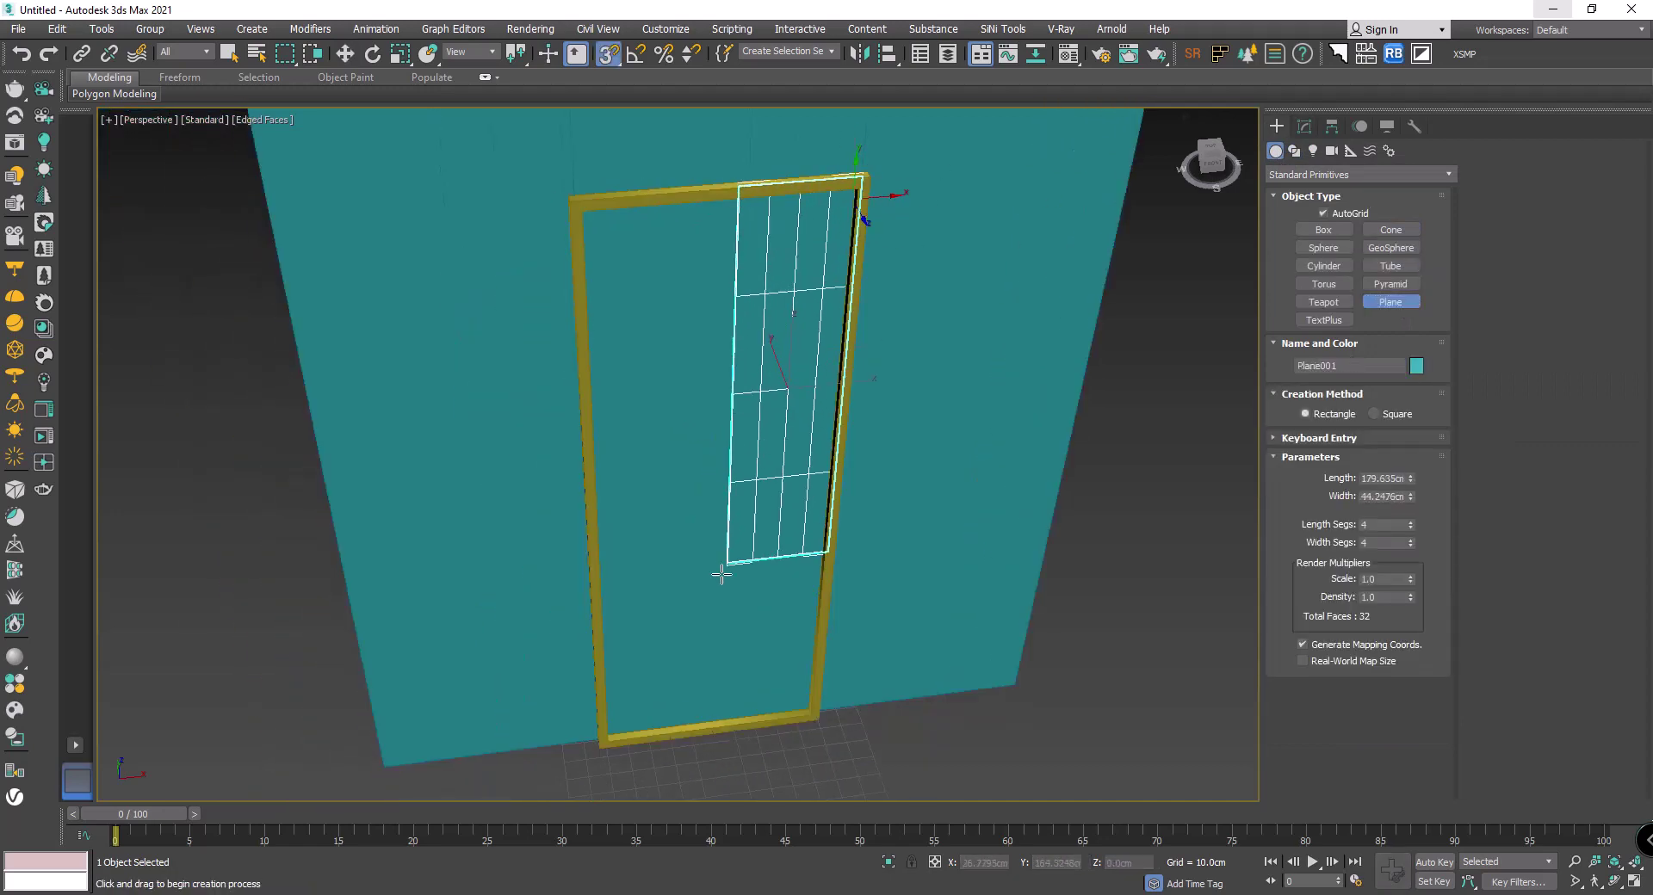
pyautogui.moveTo(612, 752)
pyautogui.keyDown('alt'); pyautogui.mouseDown(button='middle')
pyautogui.moveTo(737, 505)
pyautogui.moveTo(793, 447)
pyautogui.moveTo(639, 530)
pyautogui.moveTo(664, 339)
pyautogui.moveTo(706, 310)
pyautogui.mouseUp(button='middle'); pyautogui.keyUp('alt')
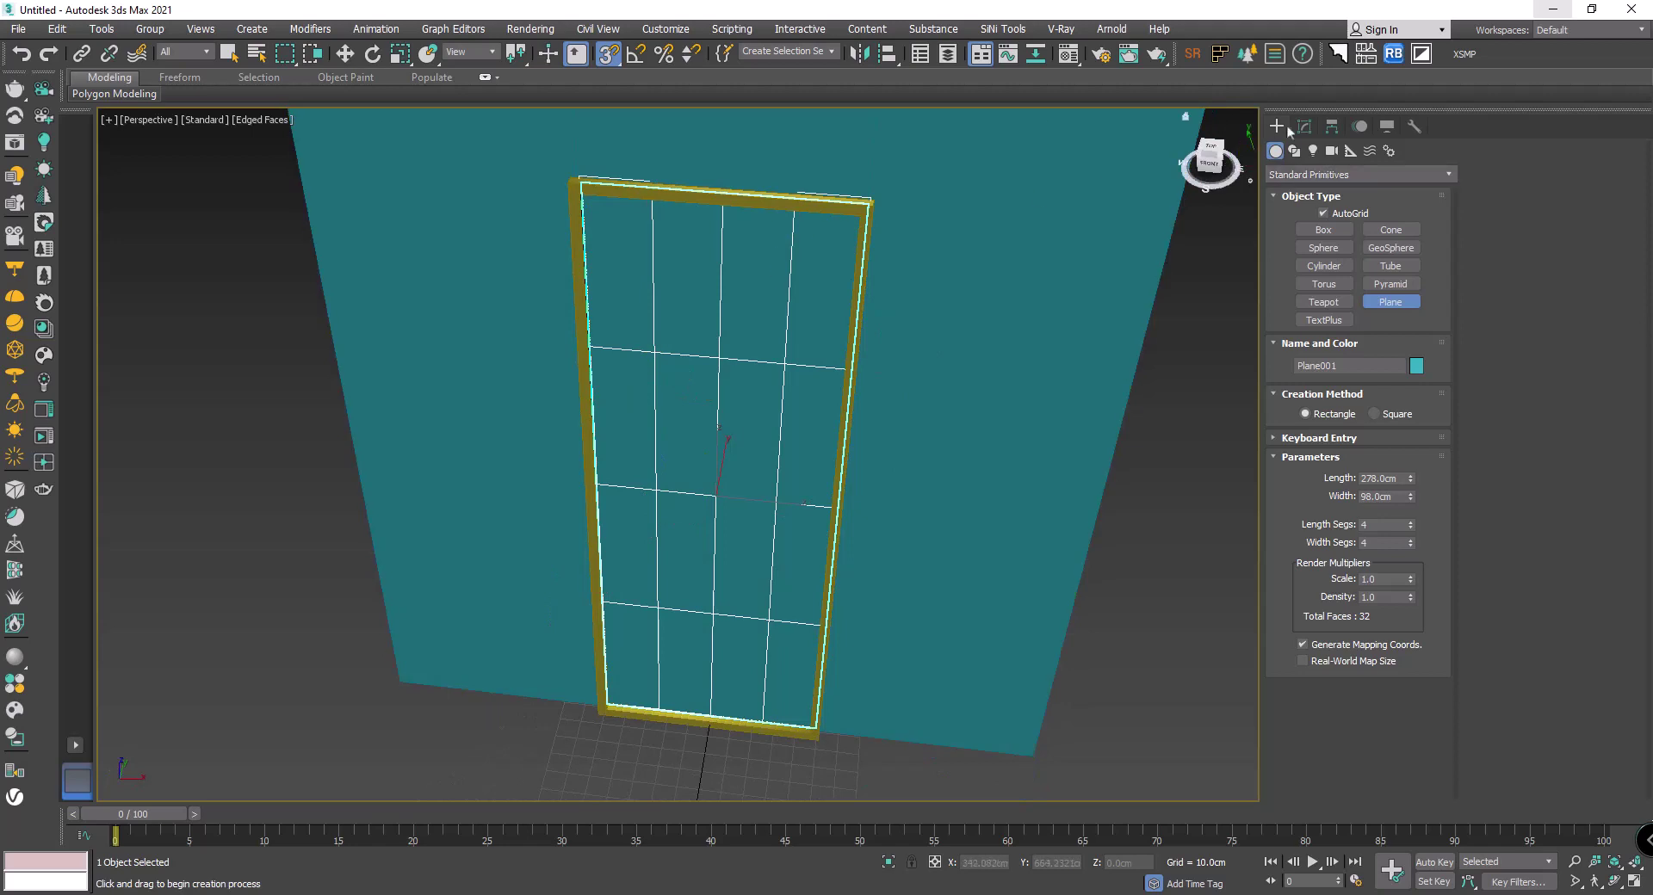
# Step: Reset the plane's length and width segments to 1
pyautogui.click(1304, 126)
pyautogui.press('w')
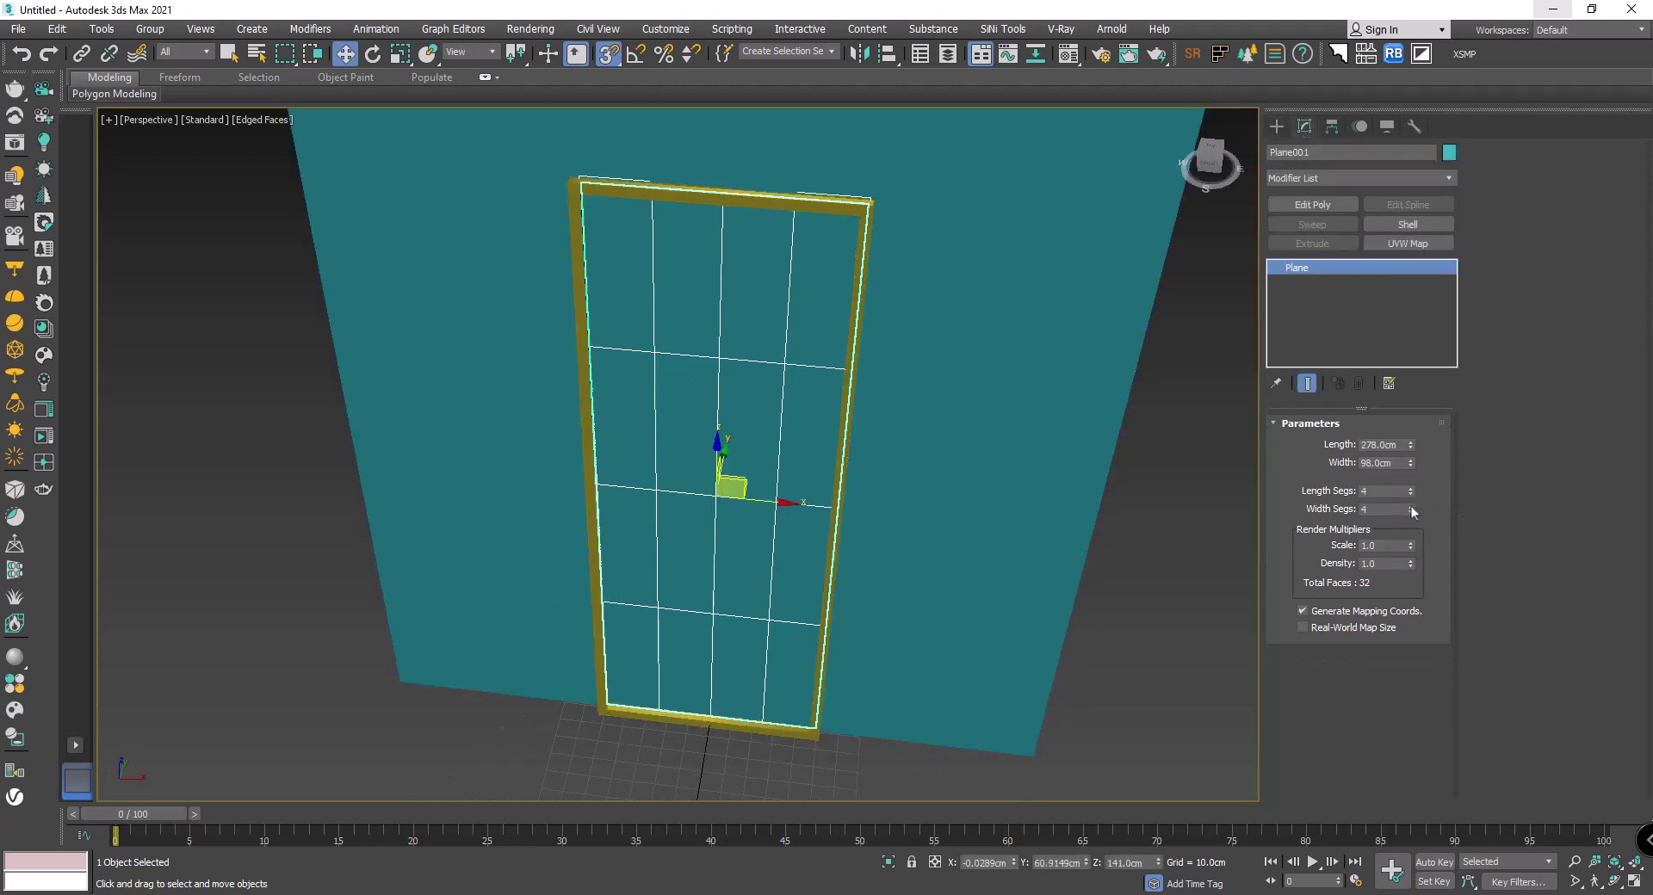
pyautogui.rightClick(1410, 511)
pyautogui.rightClick(1410, 492)
pyautogui.moveTo(1072, 537)
pyautogui.keyDown('alt'); pyautogui.mouseDown(button='middle')
pyautogui.moveTo(1161, 560)
pyautogui.moveTo(1212, 324)
pyautogui.mouseUp(button='middle'); pyautogui.keyUp('alt')
pyautogui.click(1161, 559)
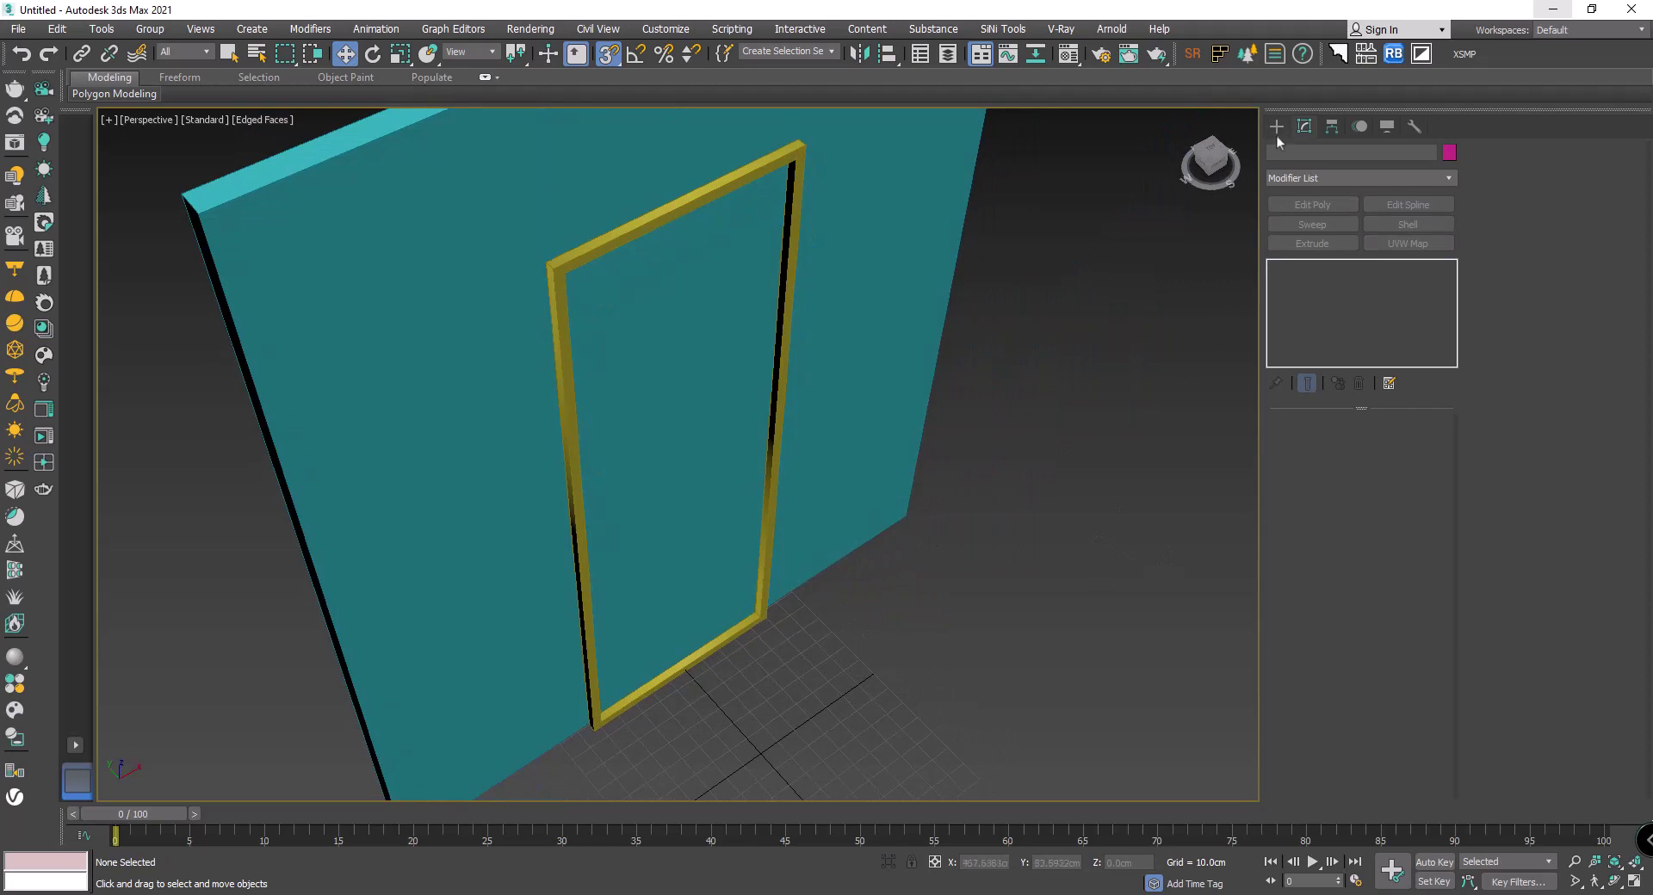
pyautogui.moveTo(1033, 551)
pyautogui.keyDown('alt'); pyautogui.mouseDown(button='middle')
pyautogui.moveTo(950, 611)
pyautogui.moveTo(794, 499)
pyautogui.mouseUp(button='middle'); pyautogui.keyUp('alt')
# Step: Unhide the hidden wall slats and view the wall from an angled side
pyautogui.rightClick(1167, 296)
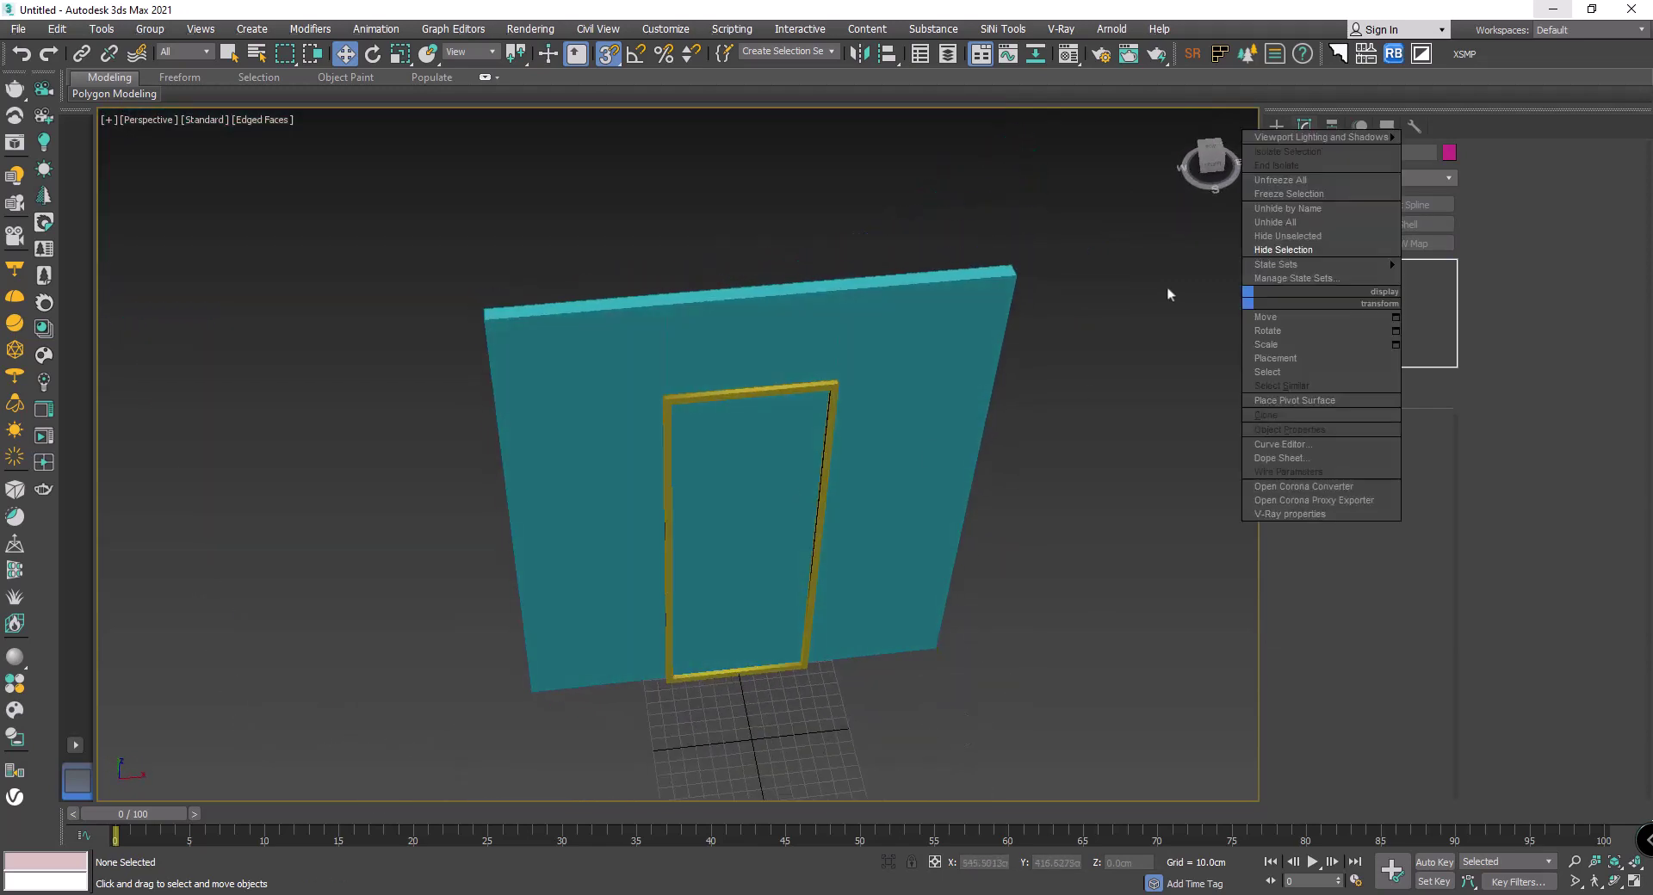
pyautogui.click(1308, 221)
pyautogui.moveTo(1167, 463)
pyautogui.keyDown('alt'); pyautogui.mouseDown(button='middle')
pyautogui.moveTo(1074, 520)
pyautogui.moveTo(940, 538)
pyautogui.moveTo(972, 856)
pyautogui.mouseUp(button='middle'); pyautogui.keyUp('alt')
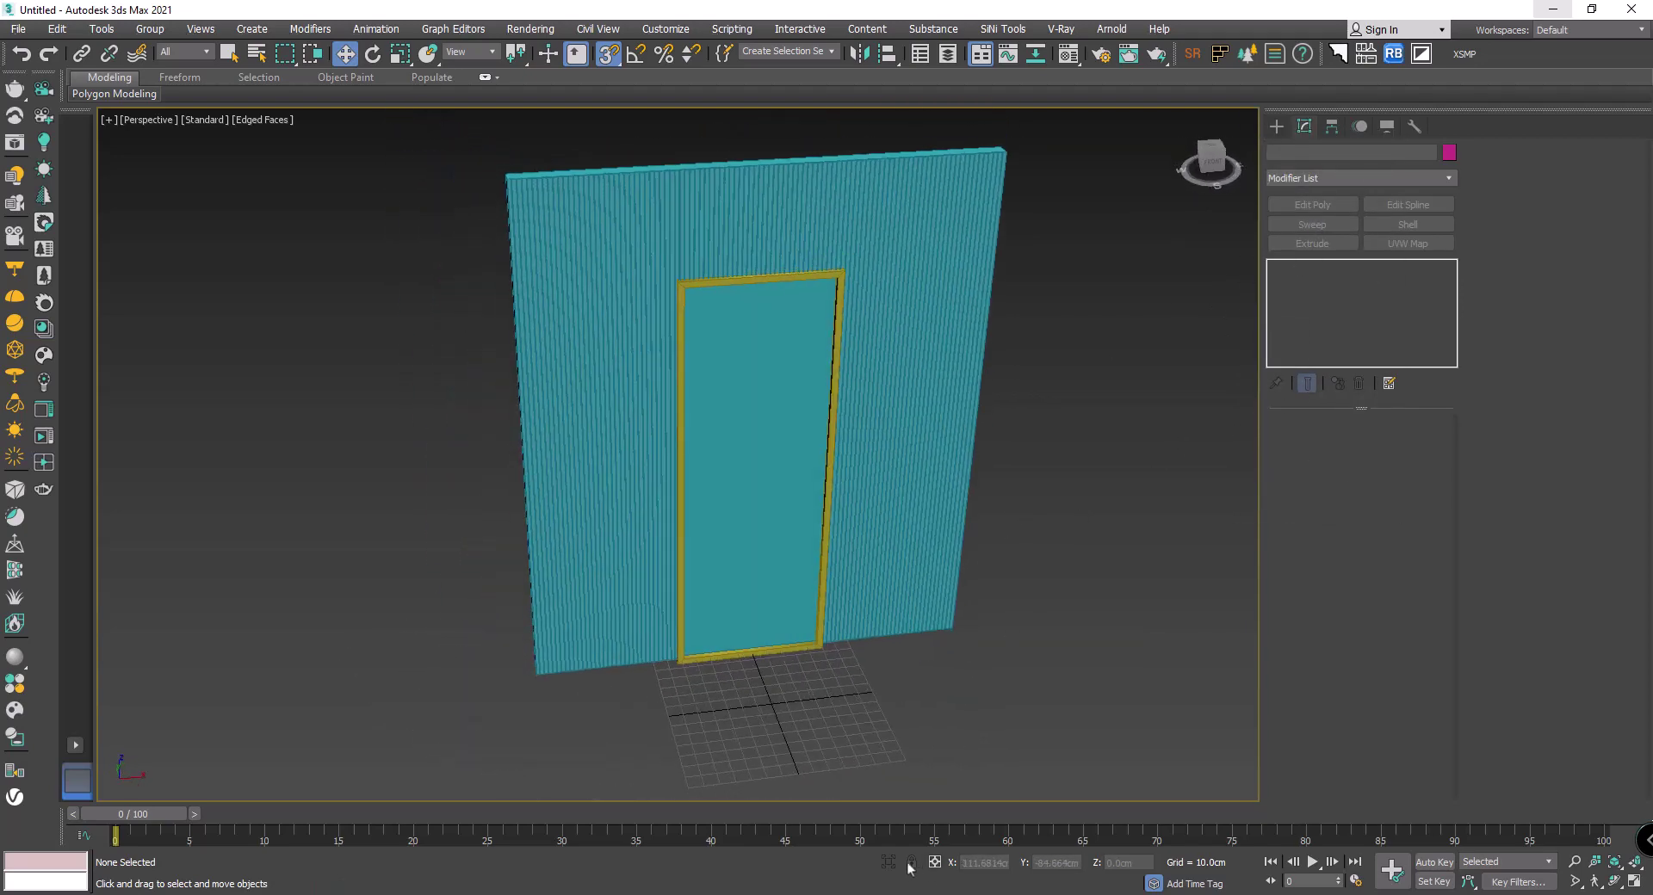
pyautogui.scroll(-3, 896, 700)
pyautogui.keyDown('alt'); pyautogui.moveTo(896, 700); pyautogui.dragTo(963, 715, button='middle'); pyautogui.keyUp('alt')
# Step: Draw a new box from the wall's base corner along the floor
pyautogui.click(1277, 126)
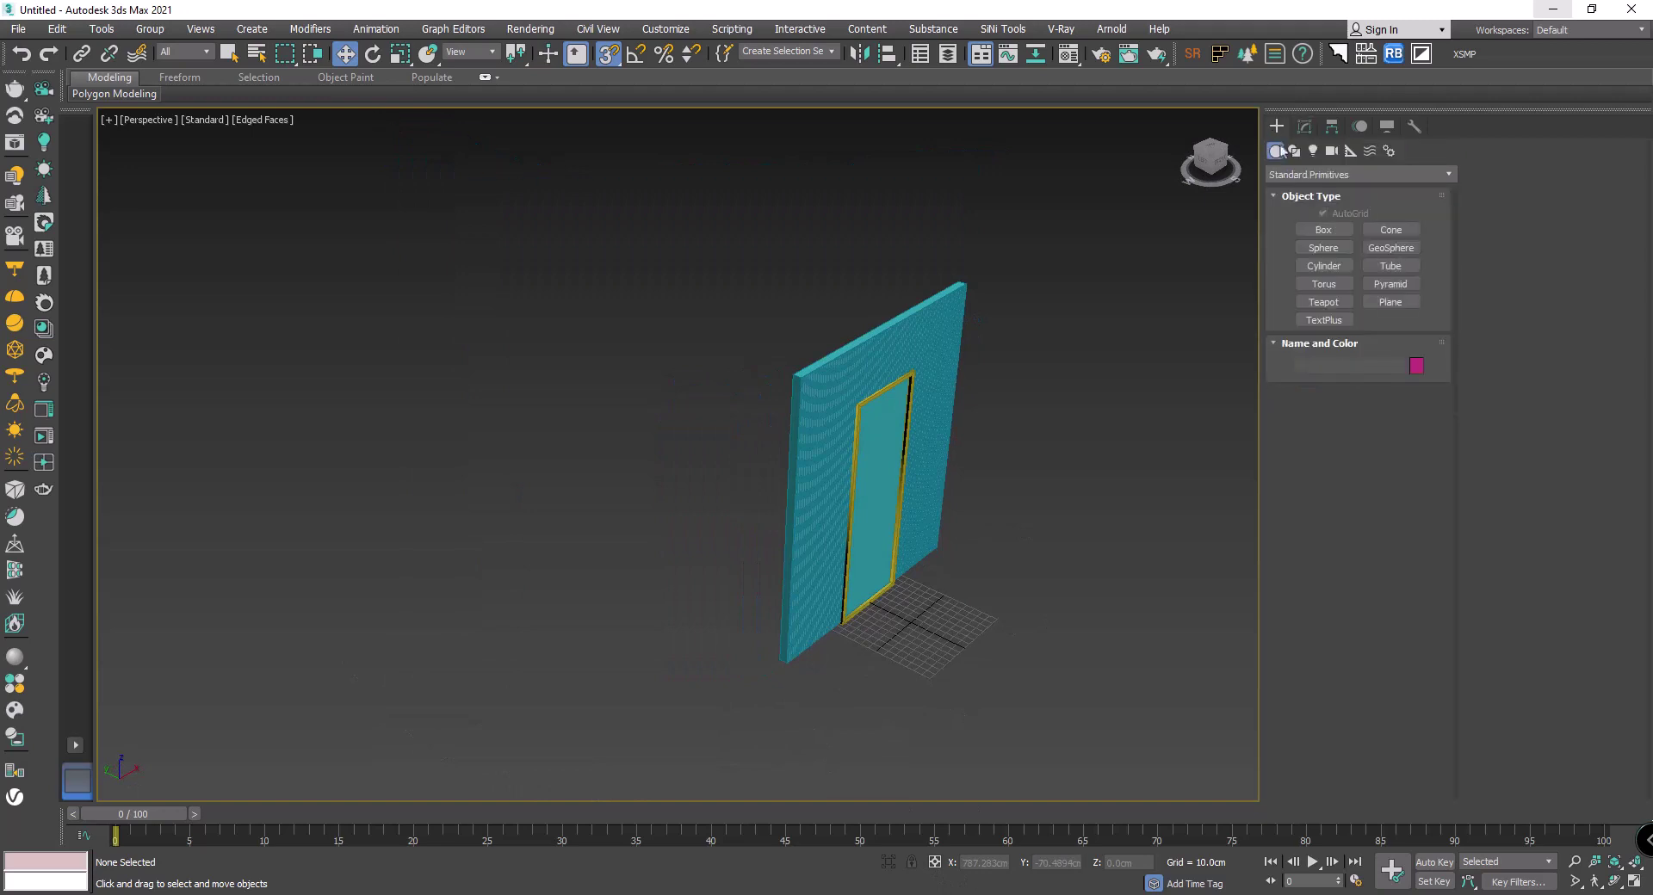
pyautogui.click(1323, 230)
pyautogui.scroll(4, 753, 654)
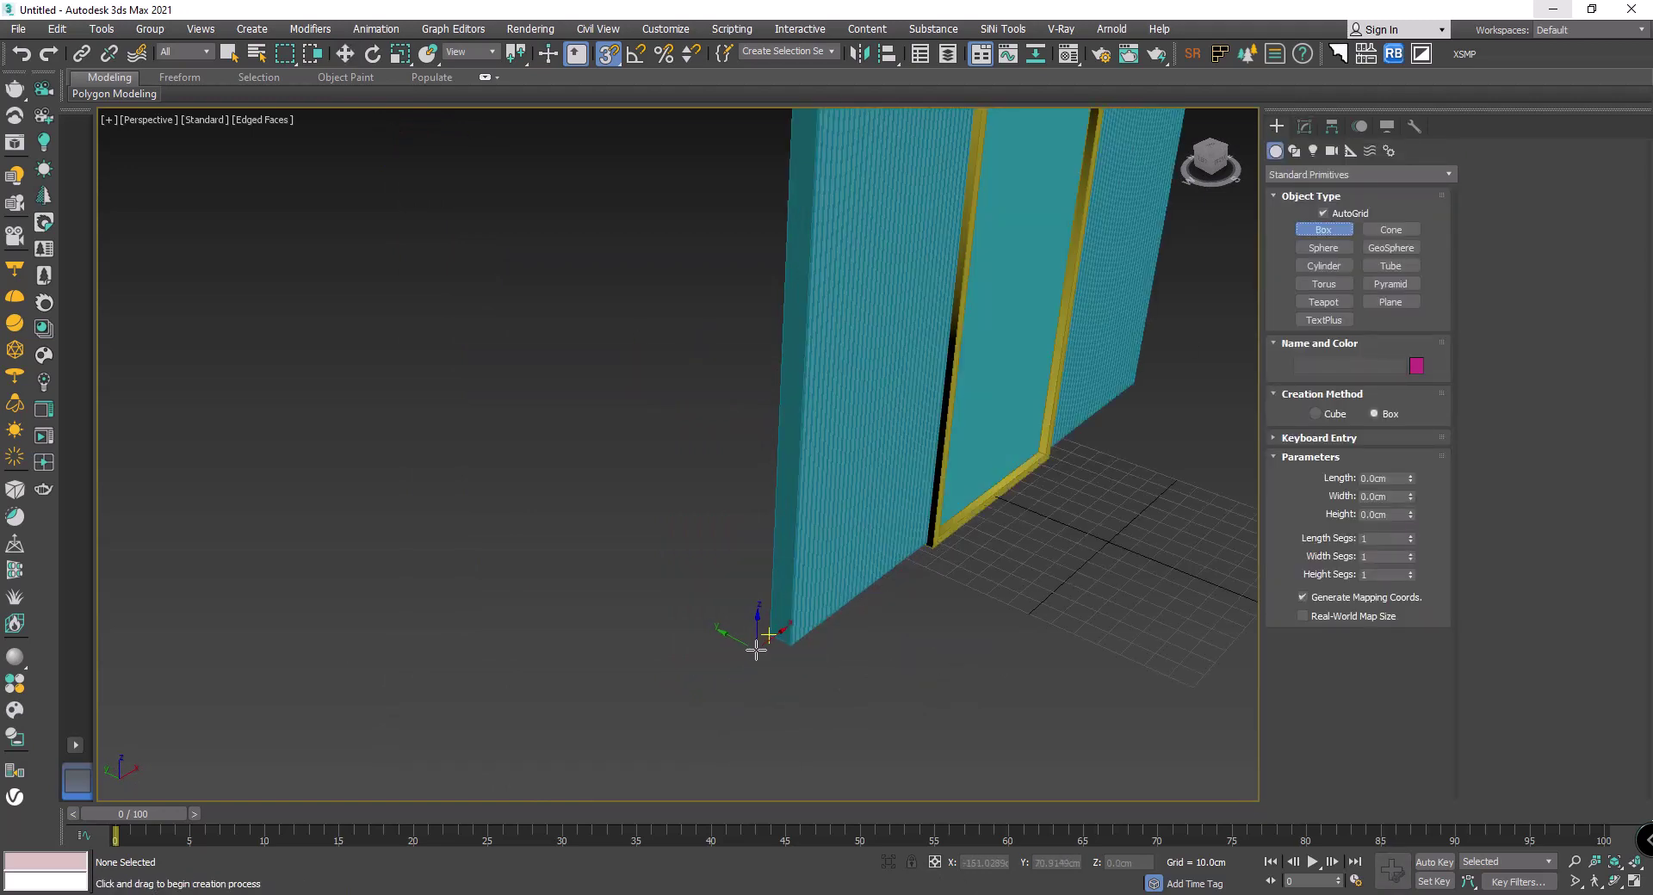
pyautogui.moveTo(756, 651); pyautogui.dragTo(1015, 788)
pyautogui.scroll(-2, 804, 654)
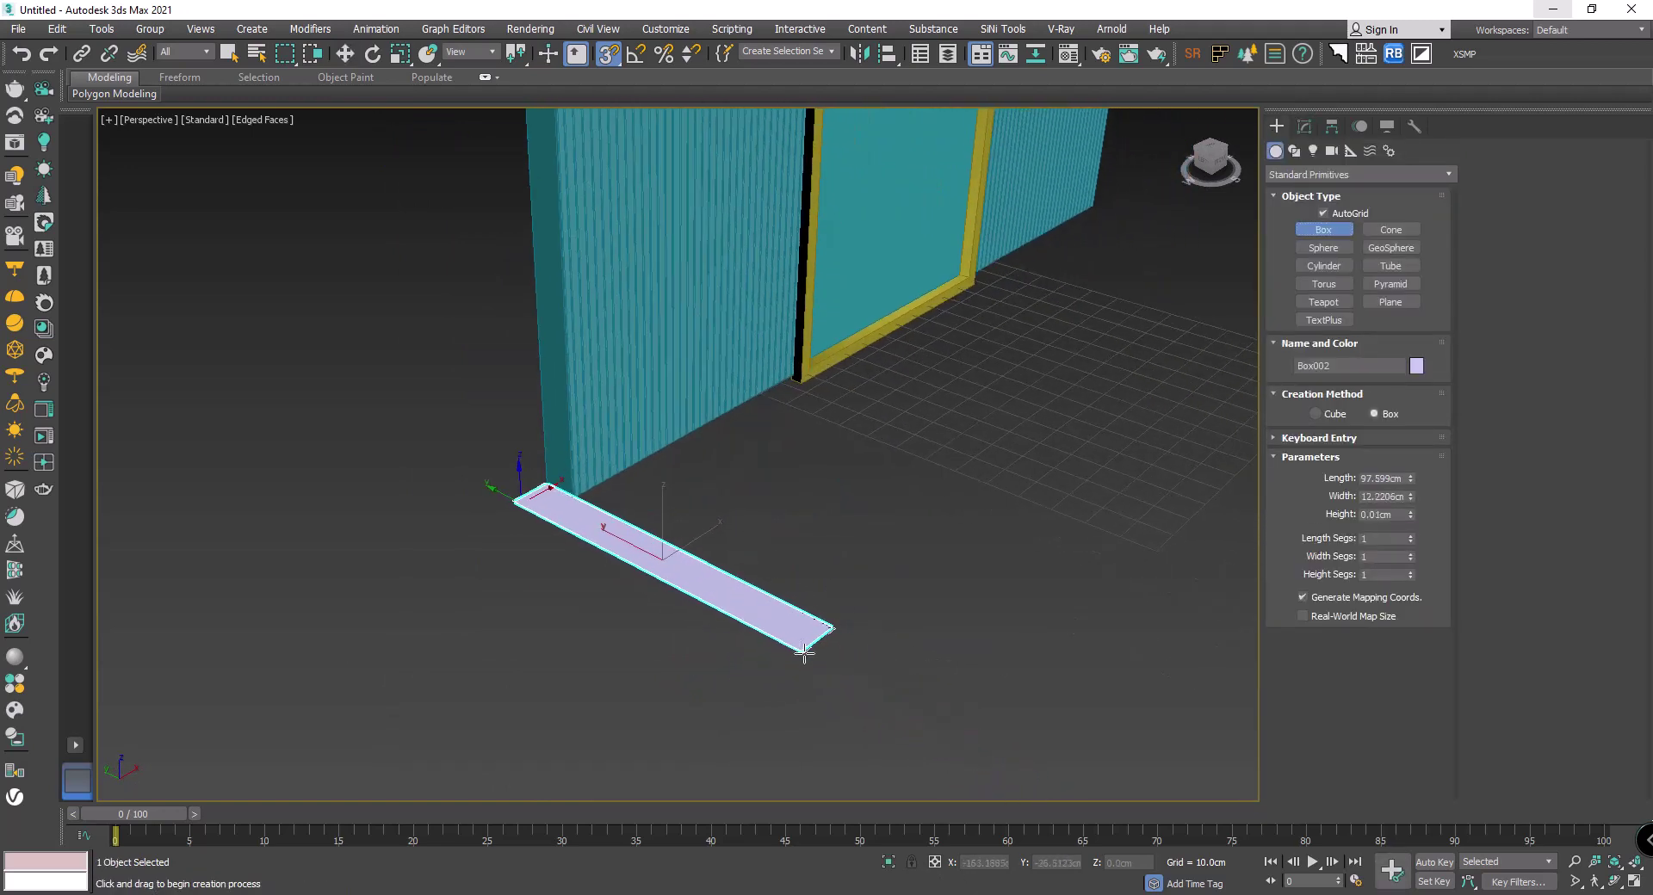
pyautogui.scroll(-2, 804, 655)
pyautogui.moveTo(804, 655); pyautogui.dragTo(1054, 796)
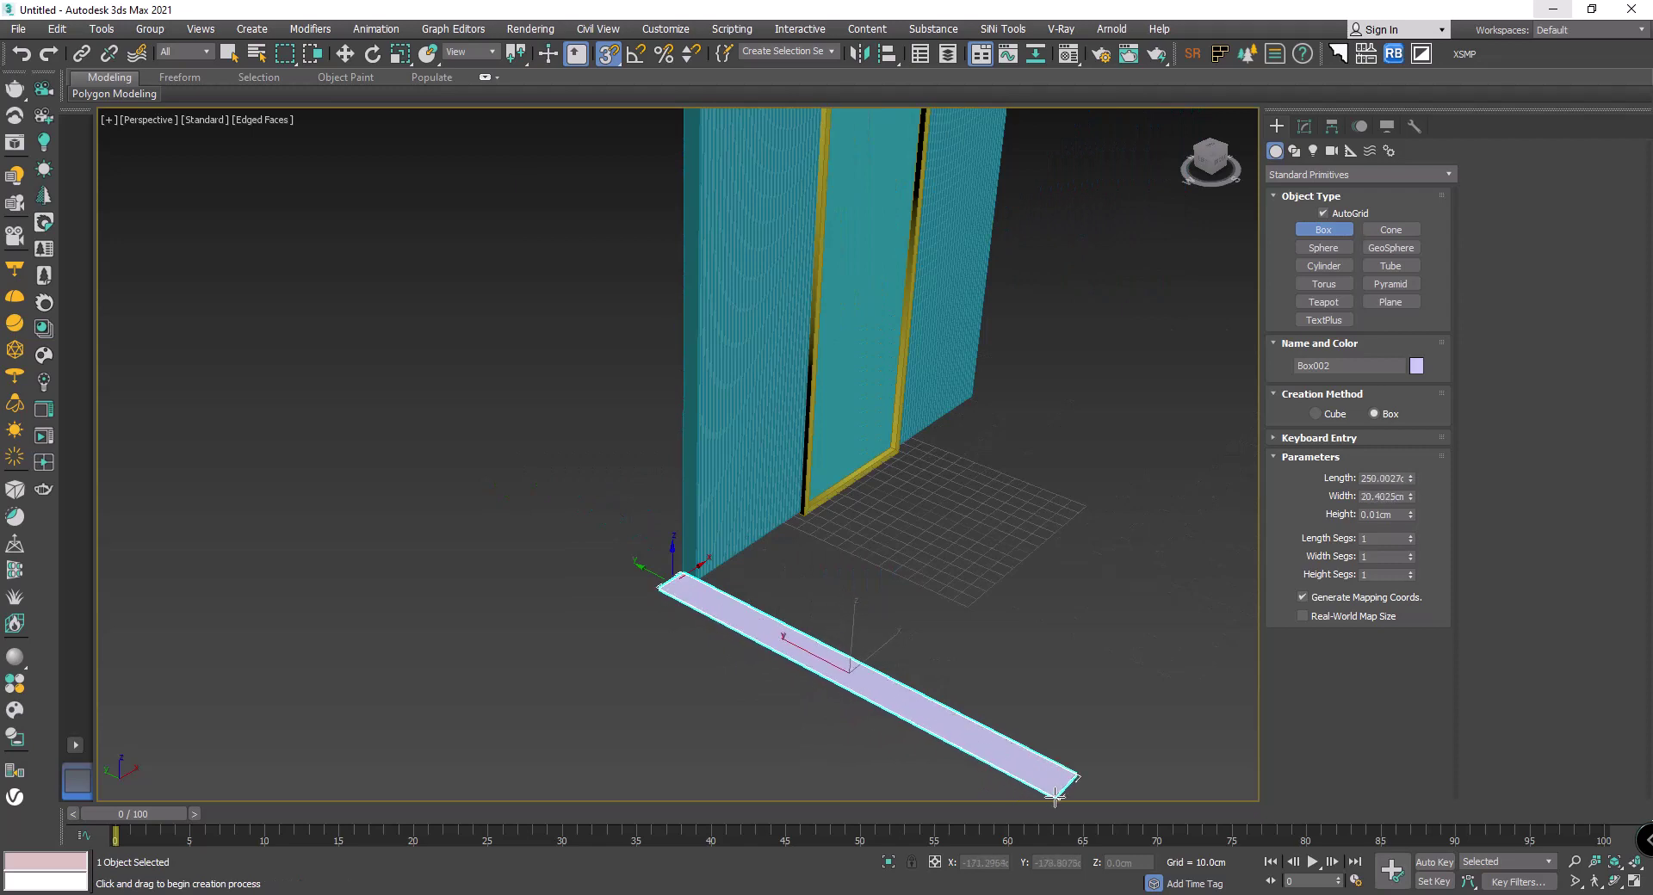
pyautogui.scroll(2, 1076, 345)
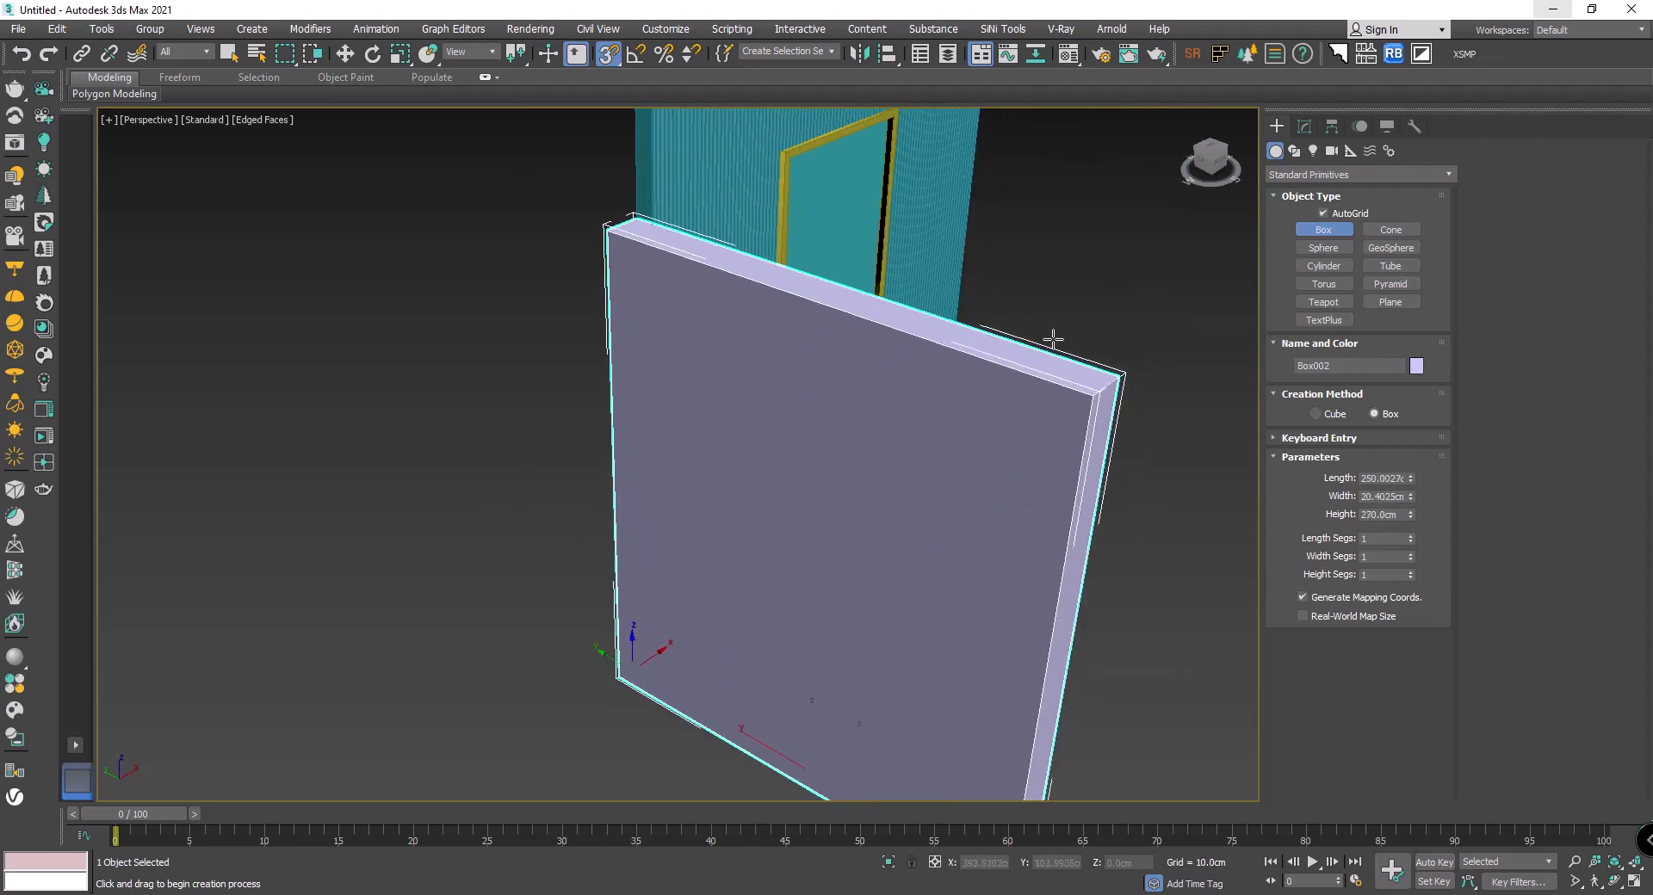
# Step: Set the new box to 260 cm length, 10 cm width and 350 cm height
pyautogui.click(1304, 127)
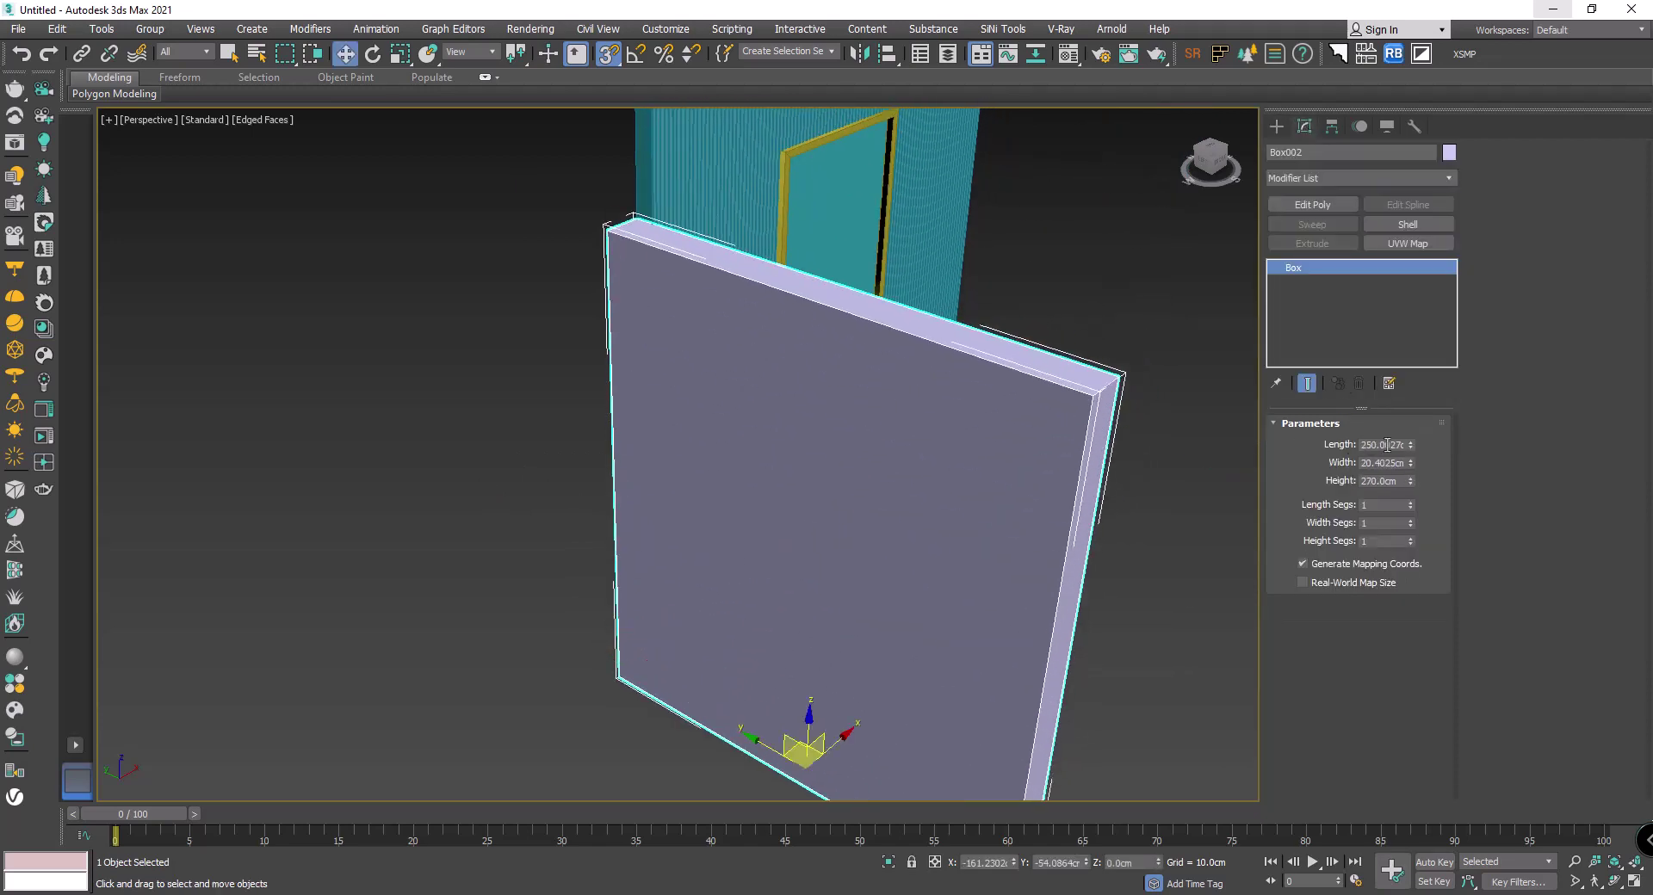
pyautogui.write('260')
pyautogui.press('Return')
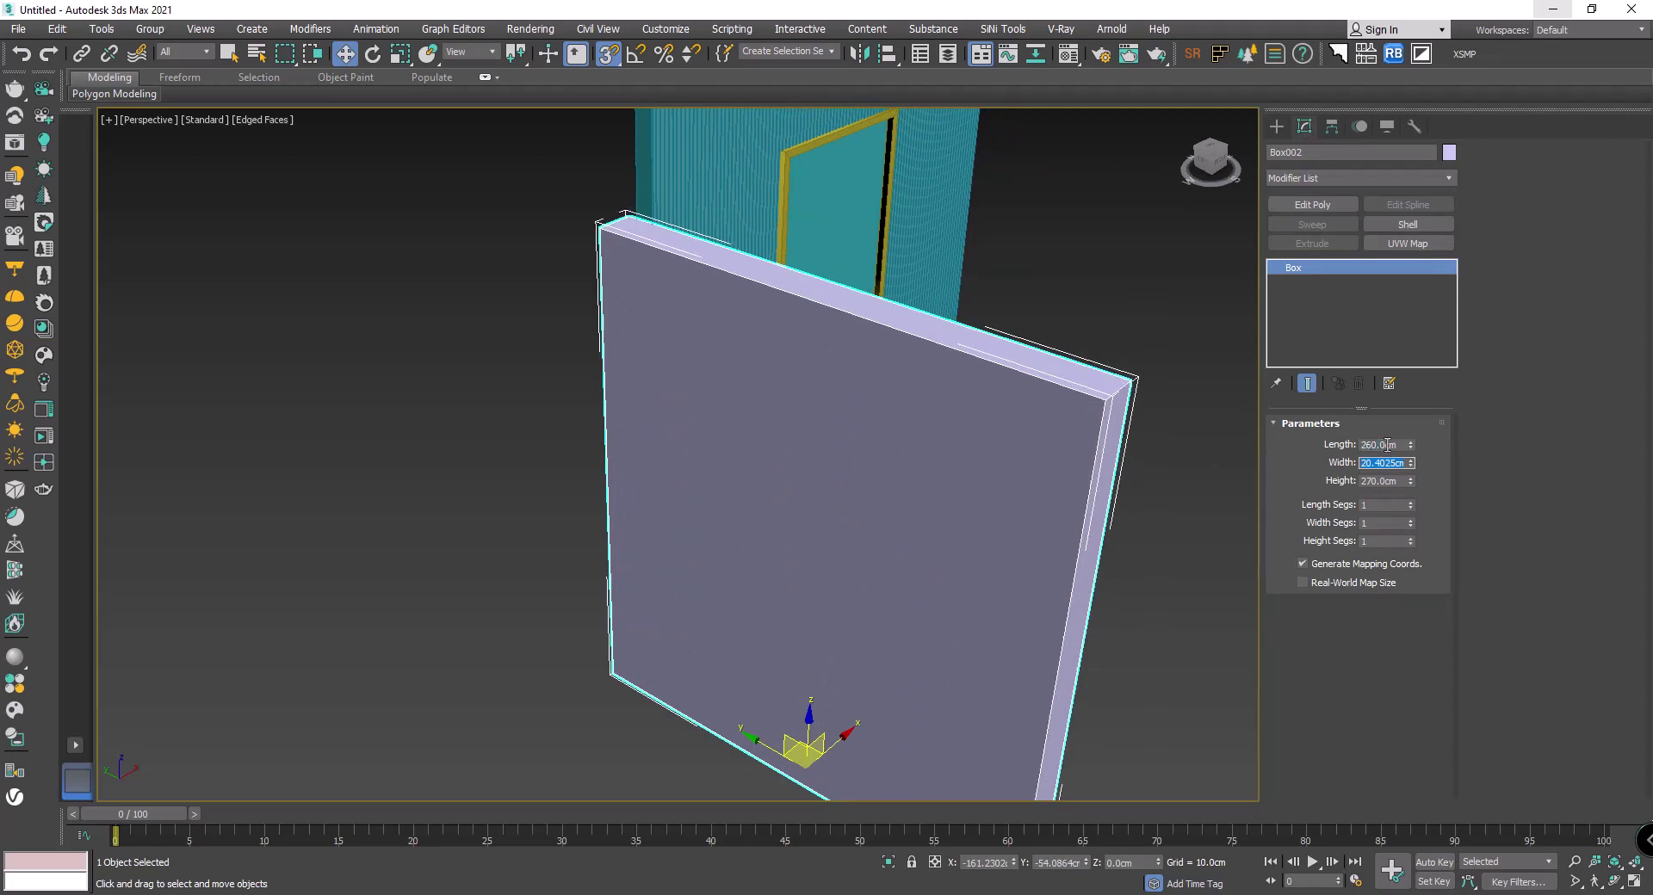
pyautogui.write('10')
pyautogui.press('Return')
pyautogui.write('35')
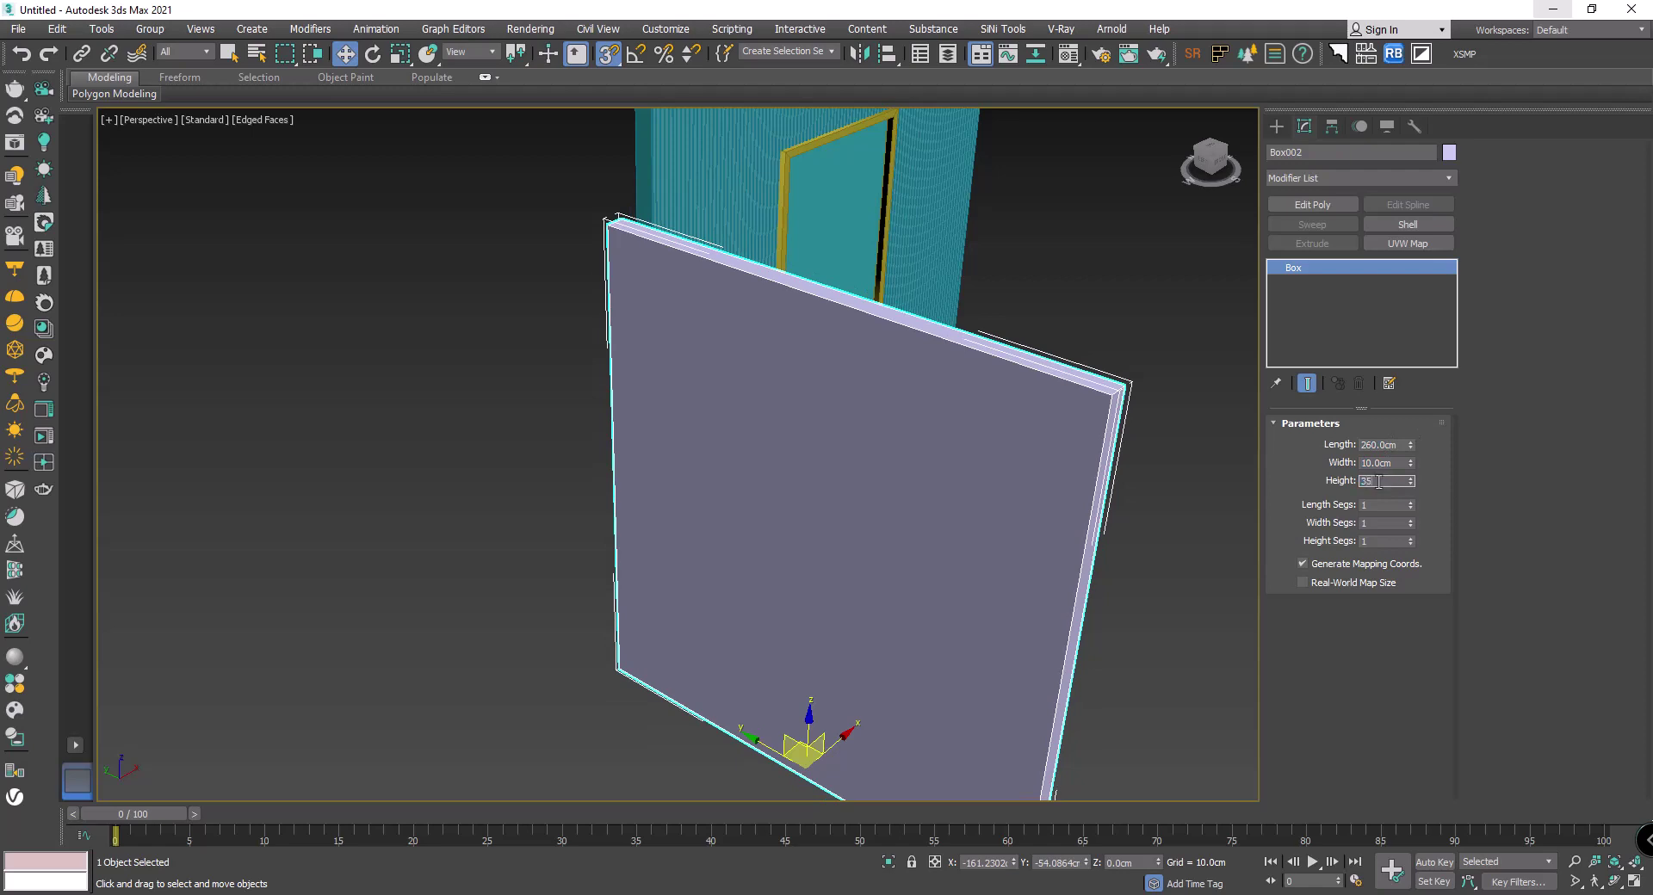
pyautogui.write('0')
pyautogui.press('Return')
# Step: Snap Box002's corner onto the teal slatted wall's corner
pyautogui.moveTo(686, 323)
pyautogui.keyDown('alt'); pyautogui.mouseDown(button='middle')
pyautogui.moveTo(807, 382)
pyautogui.moveTo(647, 453)
pyautogui.mouseUp(button='middle'); pyautogui.keyUp('alt')
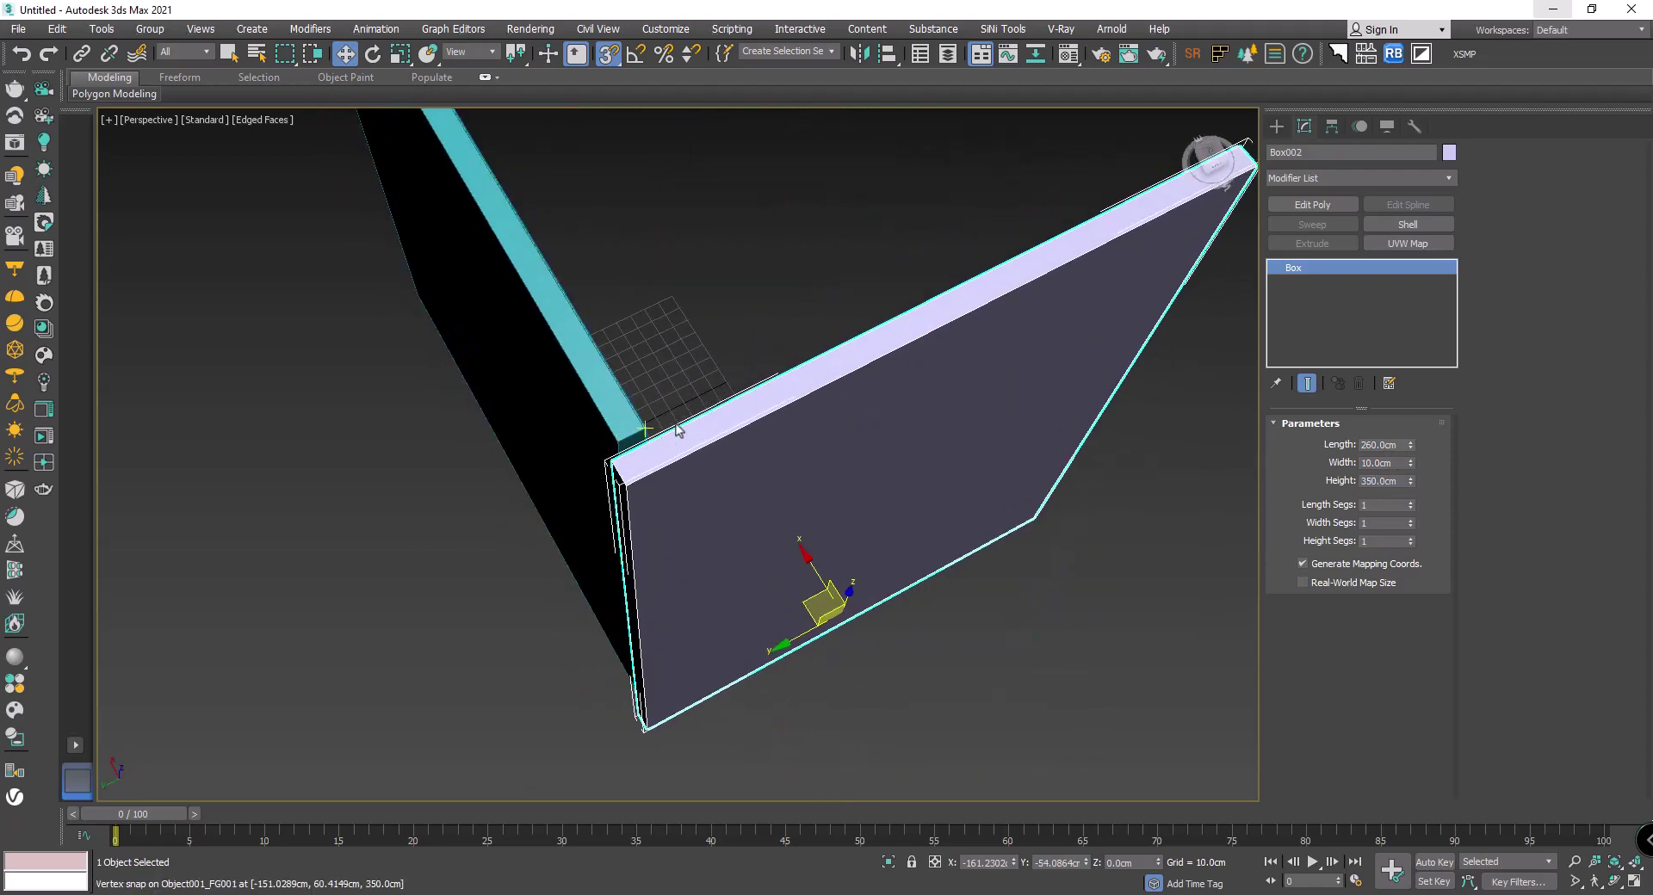
pyautogui.keyDown('alt'); pyautogui.moveTo(701, 448); pyautogui.dragTo(714, 410, button='middle'); pyautogui.keyUp('alt')
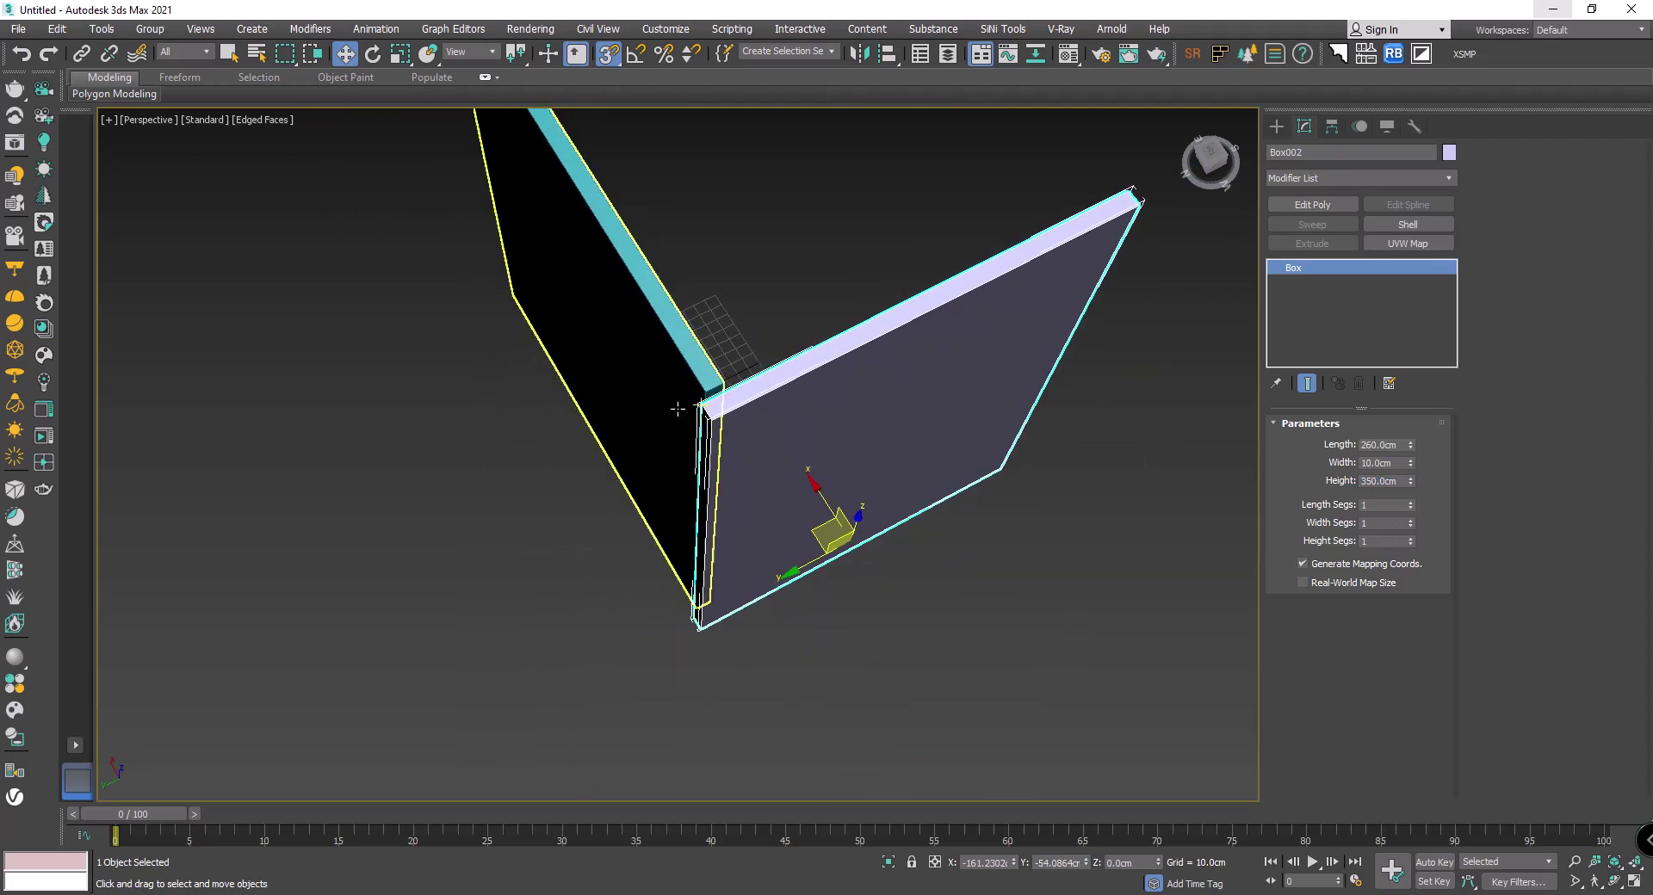
pyautogui.scroll(2, 722, 406)
pyautogui.scroll(1, 722, 406)
pyautogui.moveTo(729, 413); pyautogui.dragTo(742, 368)
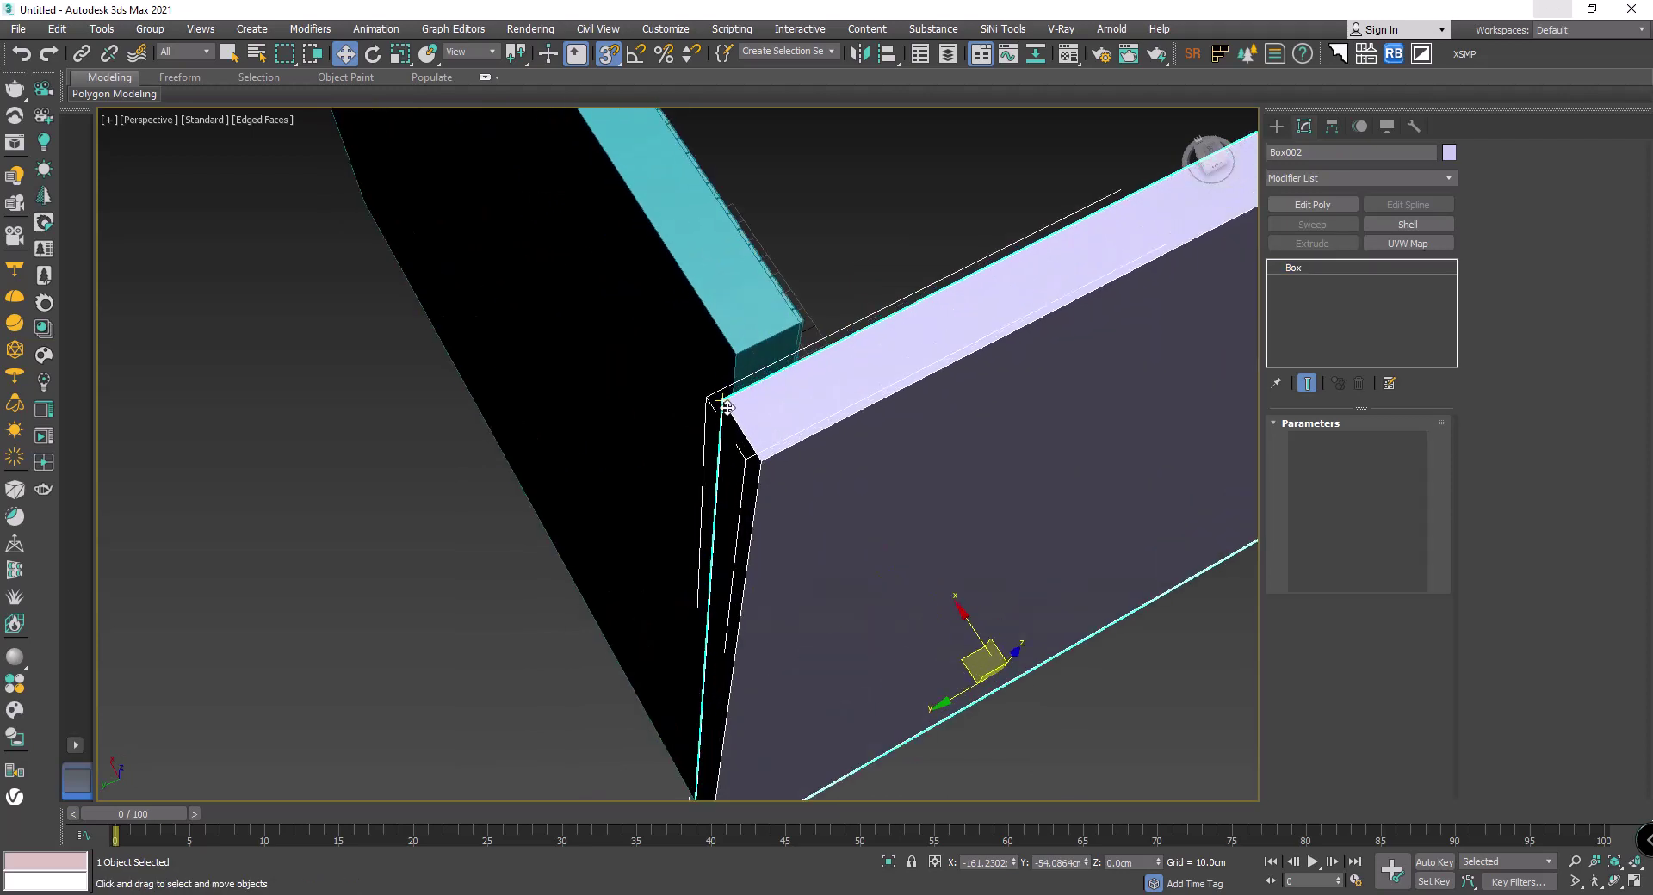
pyautogui.keyDown('alt'); pyautogui.moveTo(734, 396); pyautogui.dragTo(882, 756, button='middle'); pyautogui.keyUp('alt')
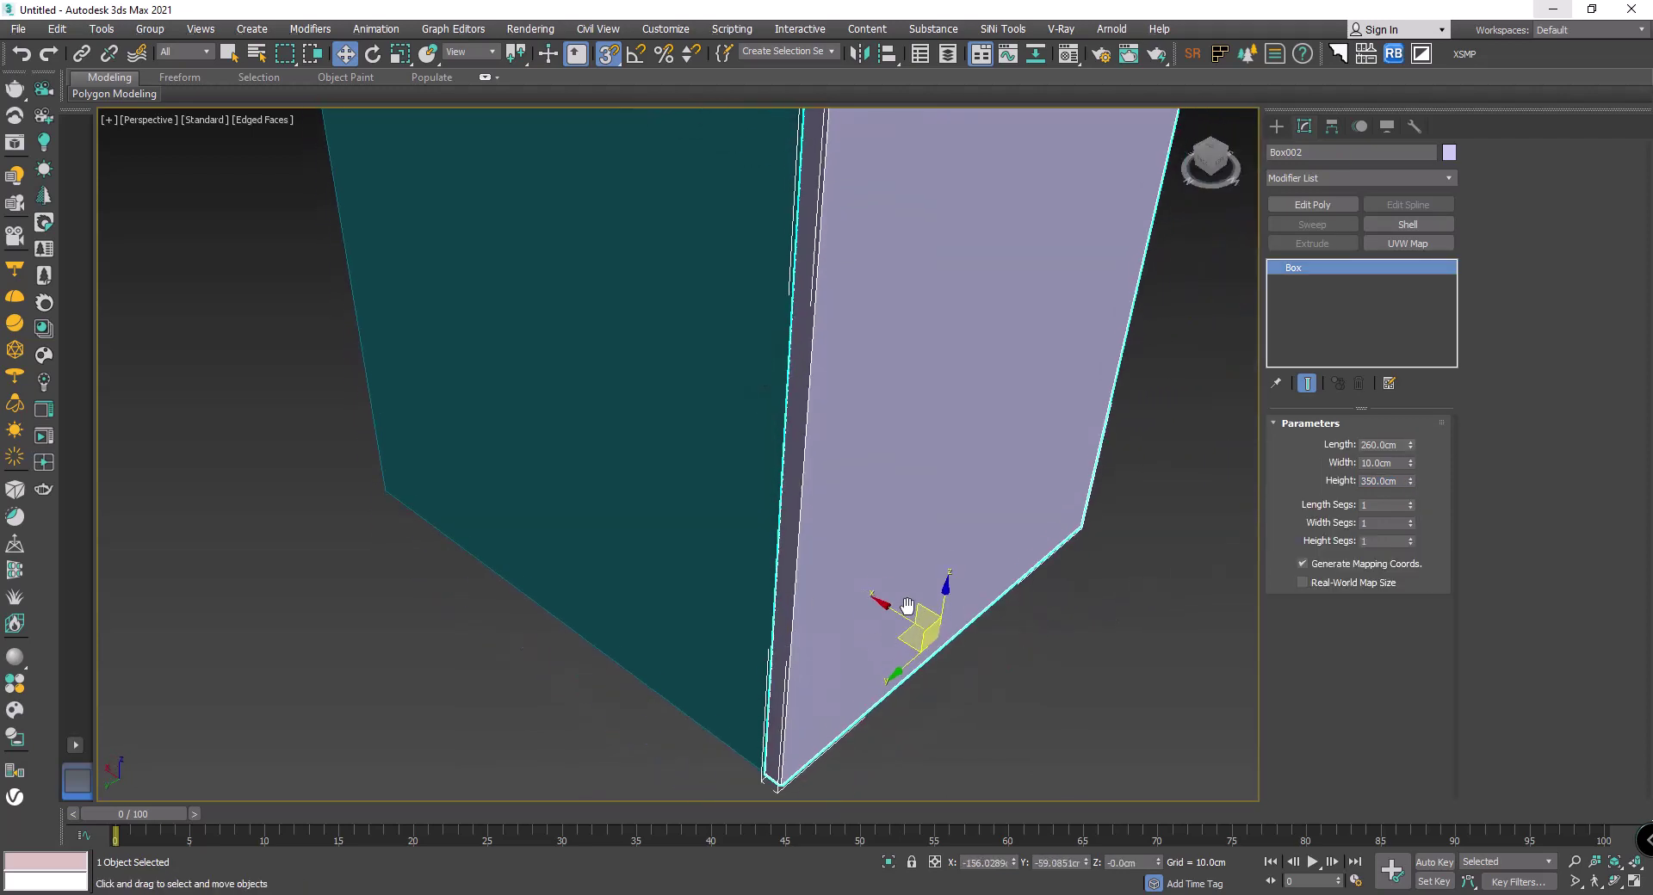
pyautogui.click(882, 756)
pyautogui.scroll(-3, 815, 725)
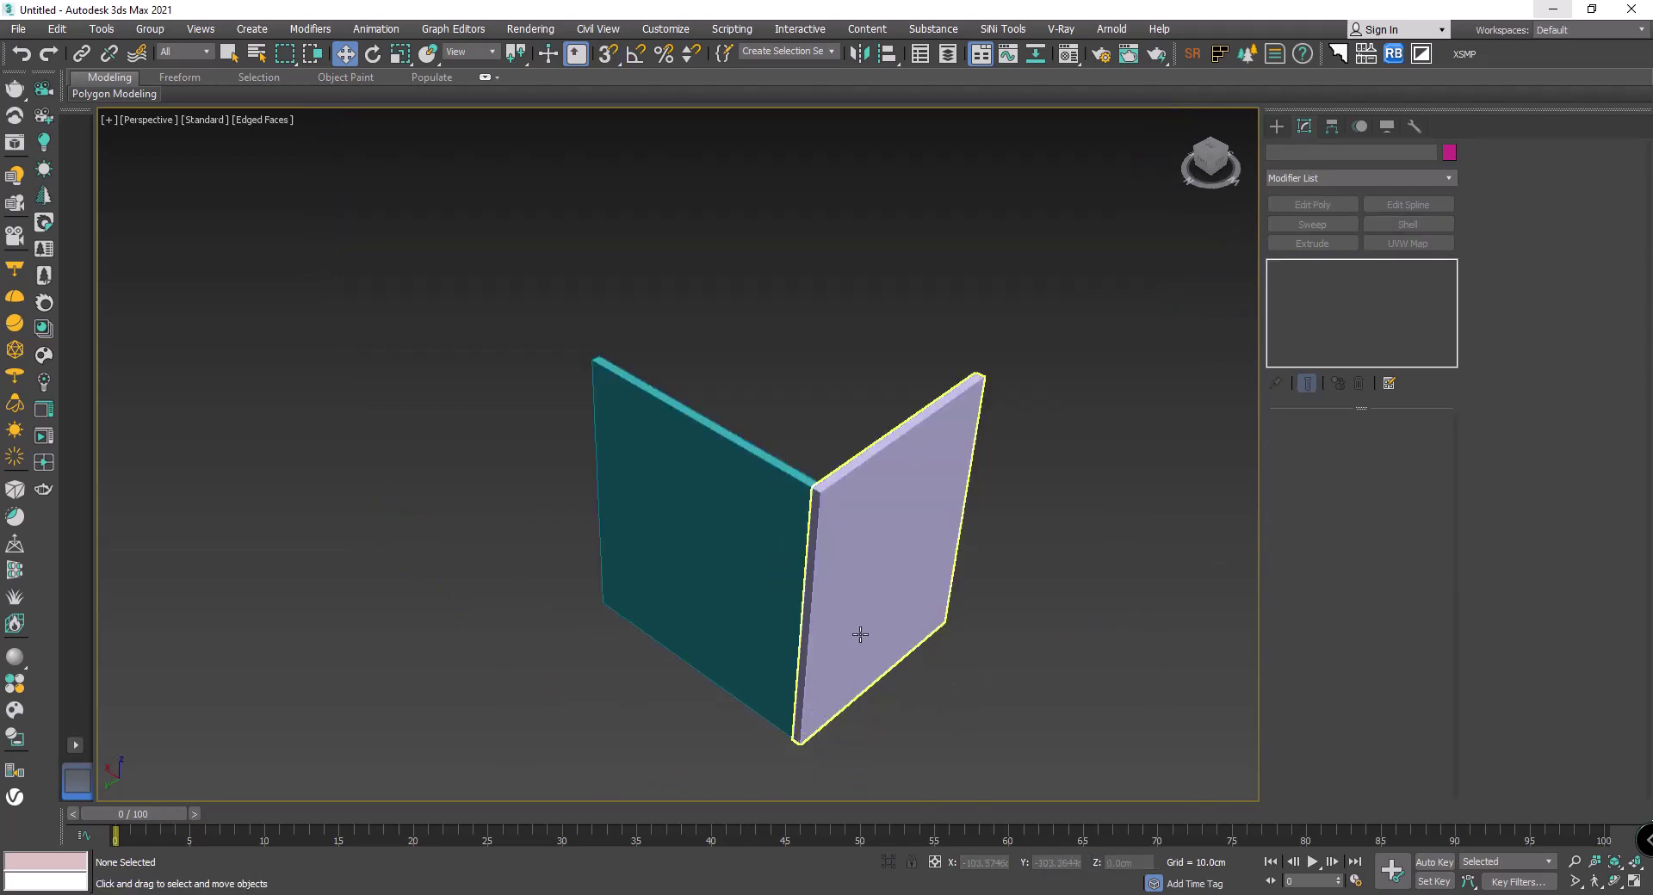
pyautogui.keyDown('alt'); pyautogui.moveTo(860, 635); pyautogui.dragTo(601, 632, button='middle'); pyautogui.keyUp('alt')
# Step: Clone the plain wall as an independent Copy and move it to the slatted wall's far end
pyautogui.click(486, 501)
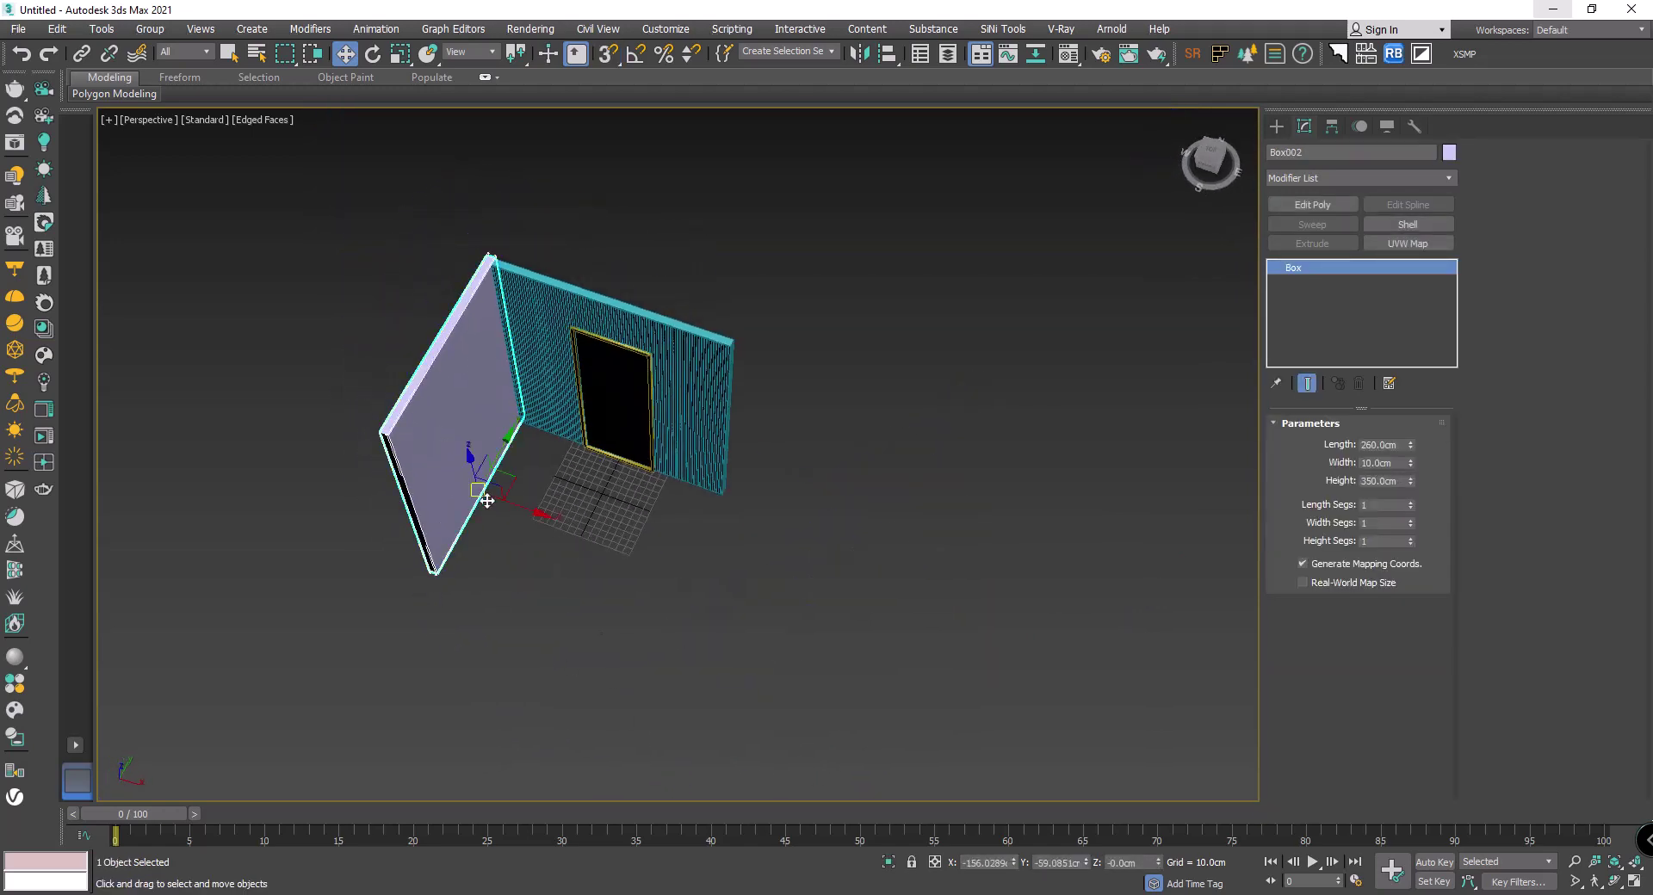
pyautogui.keyDown('shift'); pyautogui.moveTo(521, 506); pyautogui.dragTo(748, 590); pyautogui.keyUp('shift')
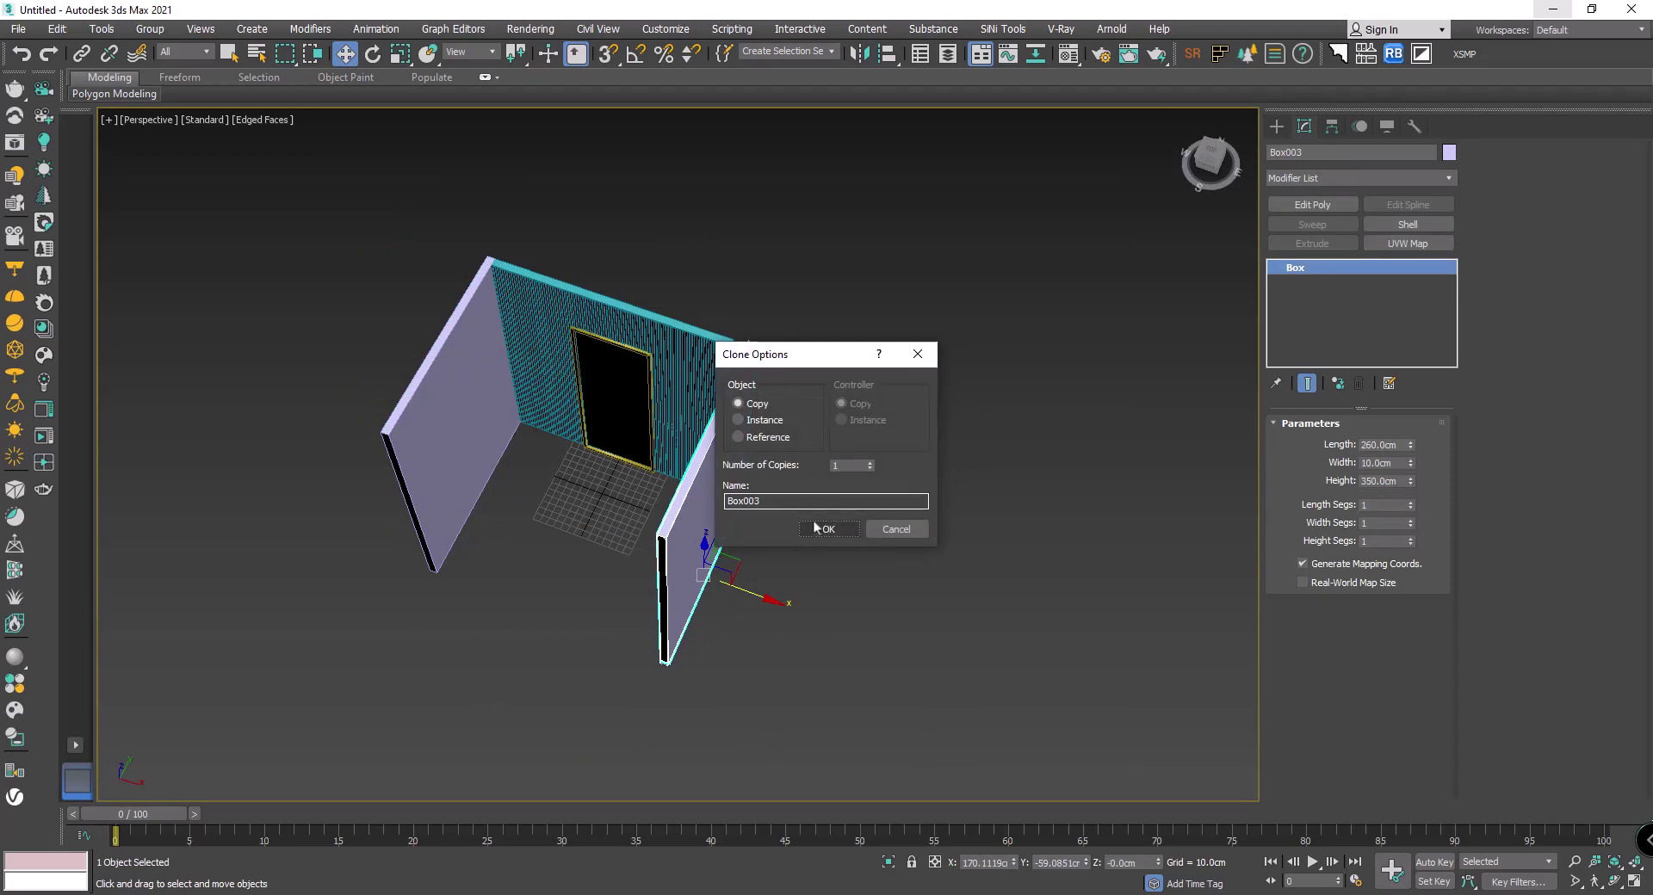
pyautogui.press('Return')
pyautogui.scroll(4, 635, 336)
pyautogui.scroll(2, 627, 366)
pyautogui.scroll(2, 659, 414)
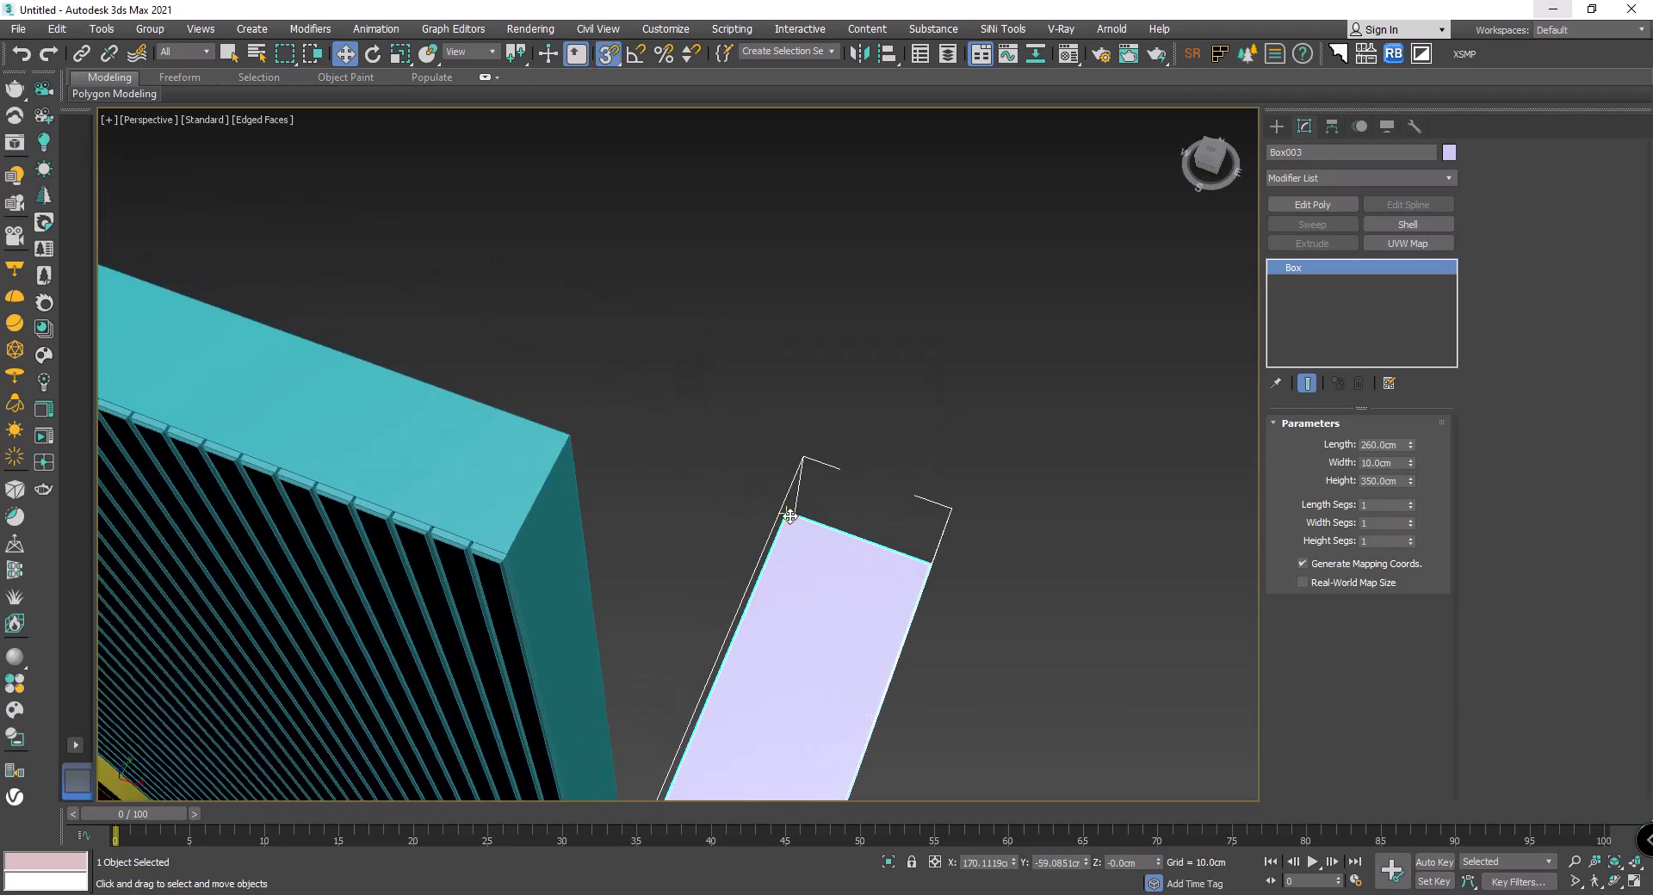
pyautogui.moveTo(789, 515); pyautogui.dragTo(572, 442)
# Step: Reselect the first plain wall and orbit around it
pyautogui.click(756, 416)
pyautogui.scroll(-5, 755, 415)
pyautogui.scroll(-3, 755, 416)
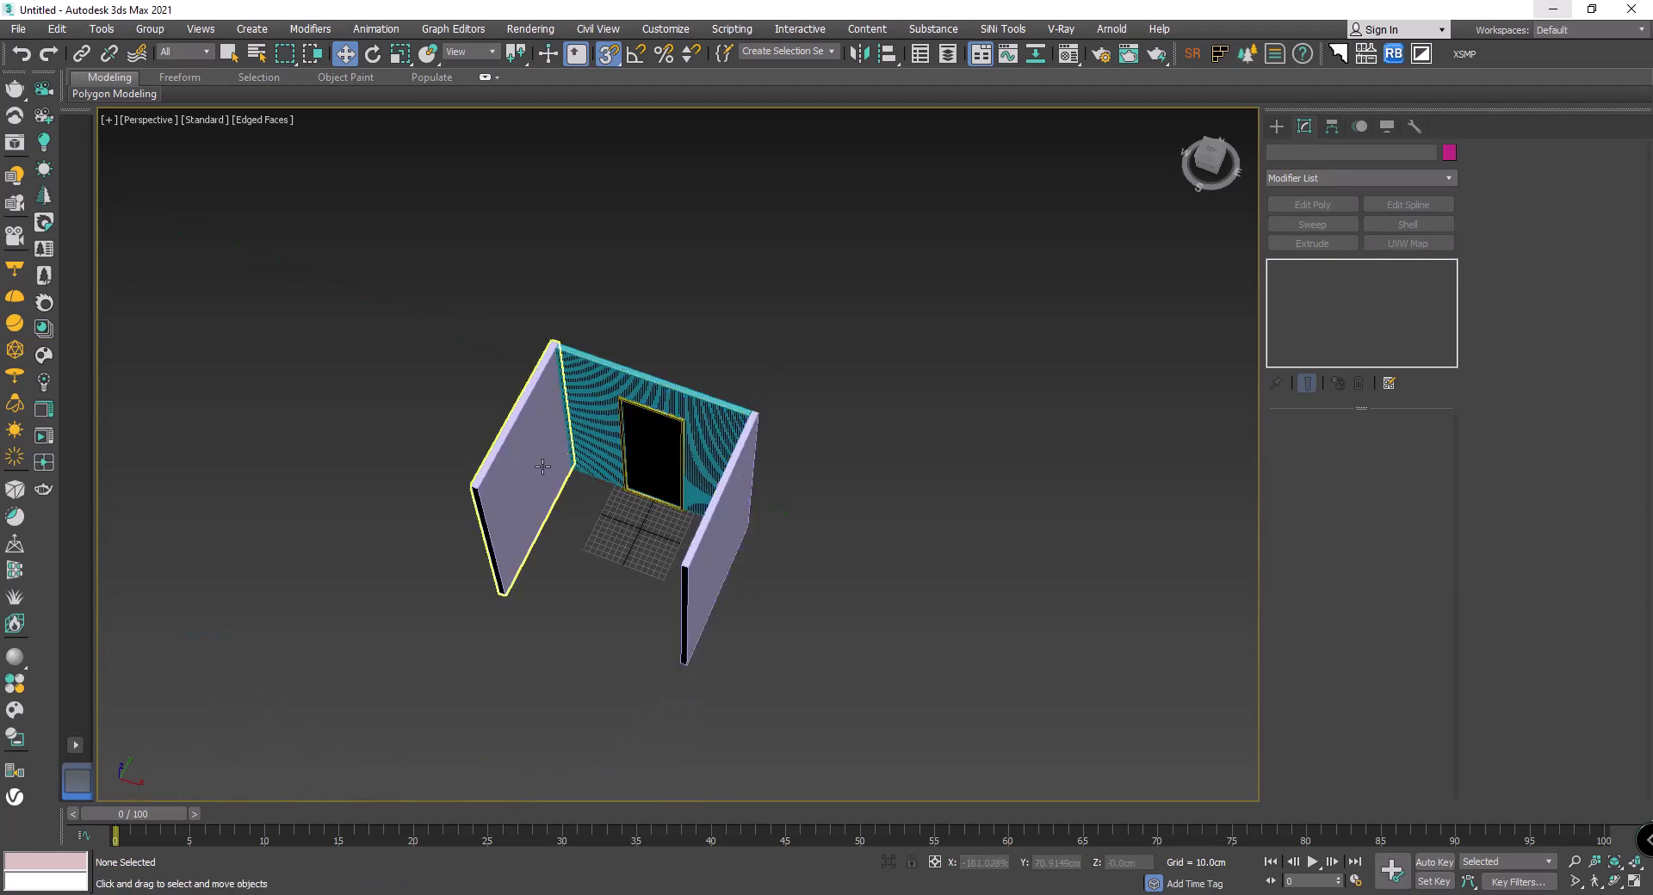
pyautogui.scroll(5, 542, 466)
pyautogui.click(863, 409)
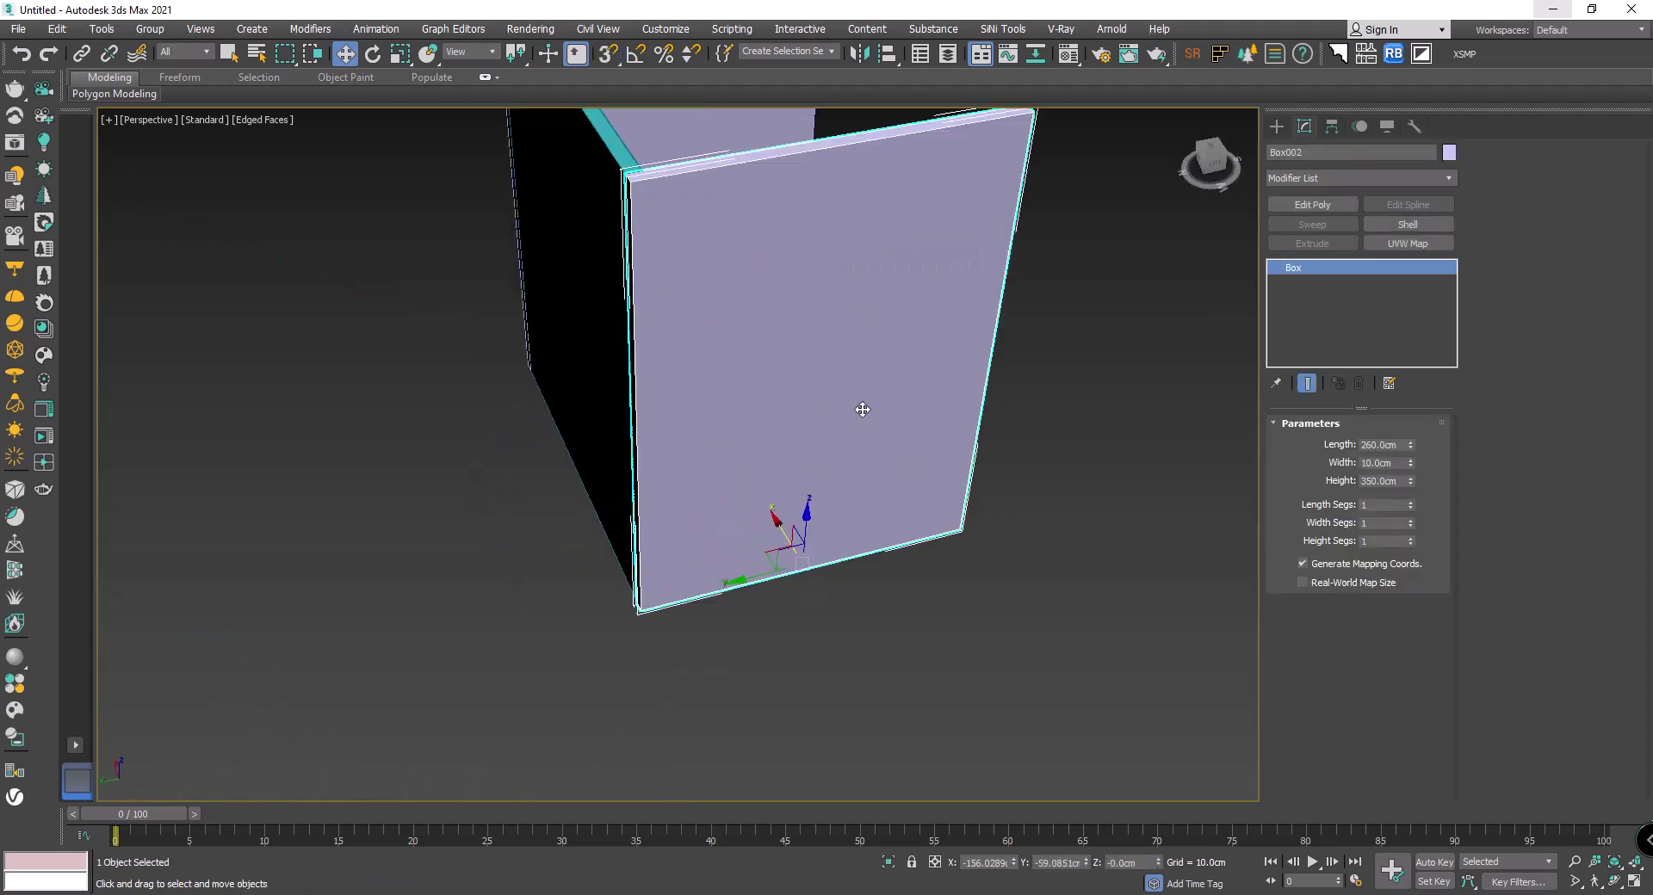
pyautogui.moveTo(862, 410)
pyautogui.keyDown('alt'); pyautogui.mouseDown(button='middle')
pyautogui.moveTo(841, 405)
pyautogui.moveTo(853, 361)
pyautogui.mouseUp(button='middle'); pyautogui.keyUp('alt')
# Step: Draw a new box against the plain front wall
pyautogui.click(1277, 127)
pyautogui.click(1323, 230)
pyautogui.moveTo(958, 329); pyautogui.dragTo(701, 642)
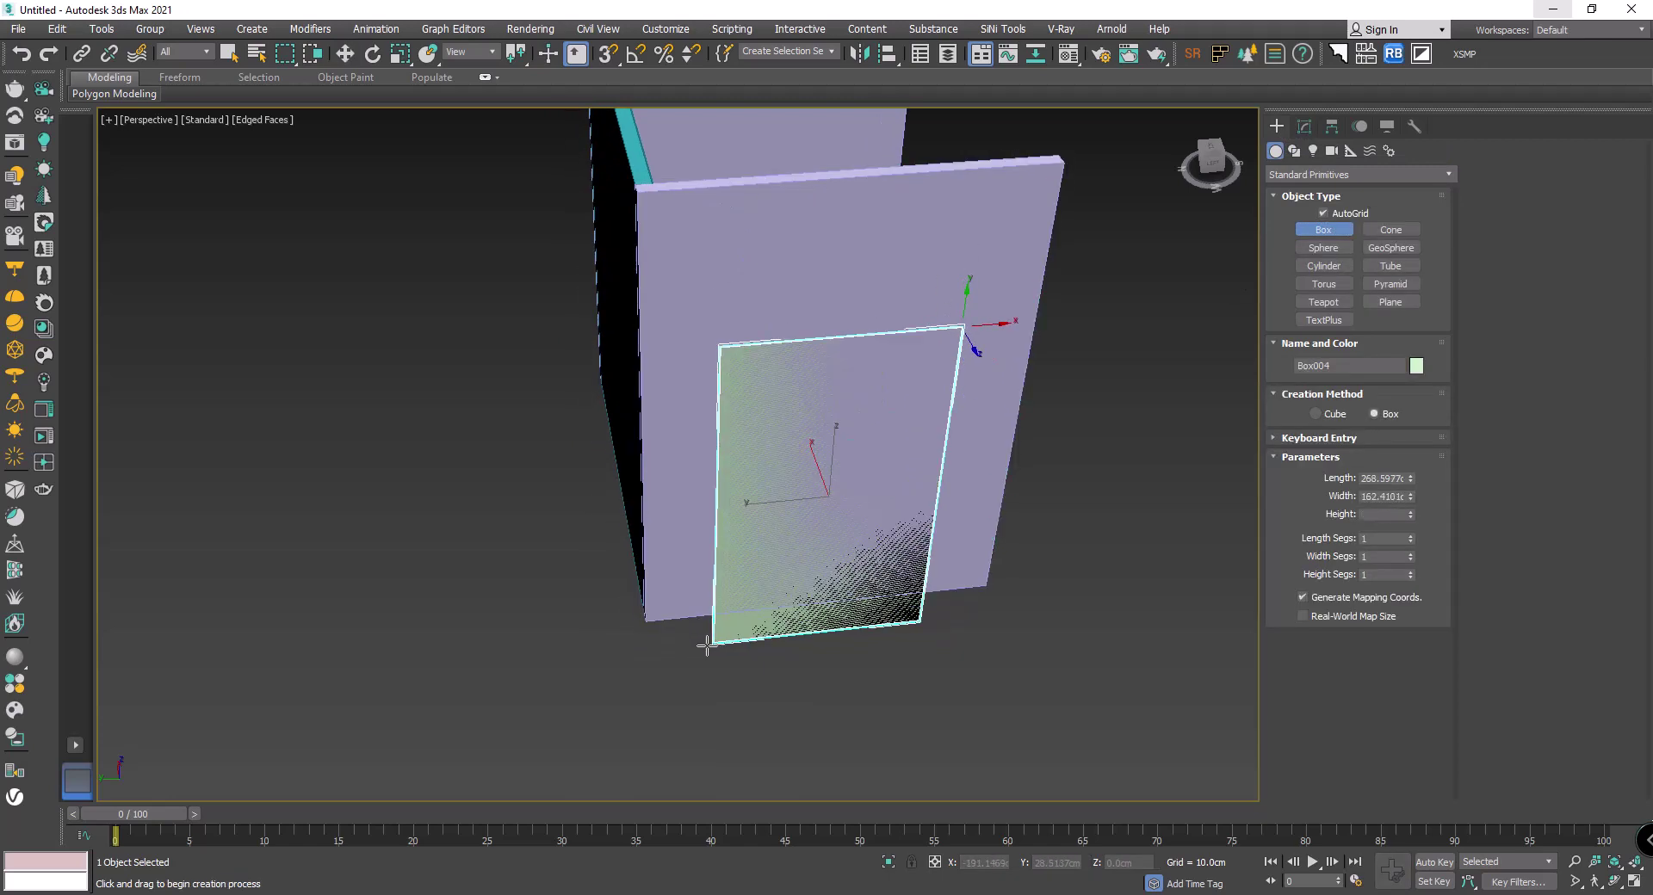
pyautogui.click(1052, 536)
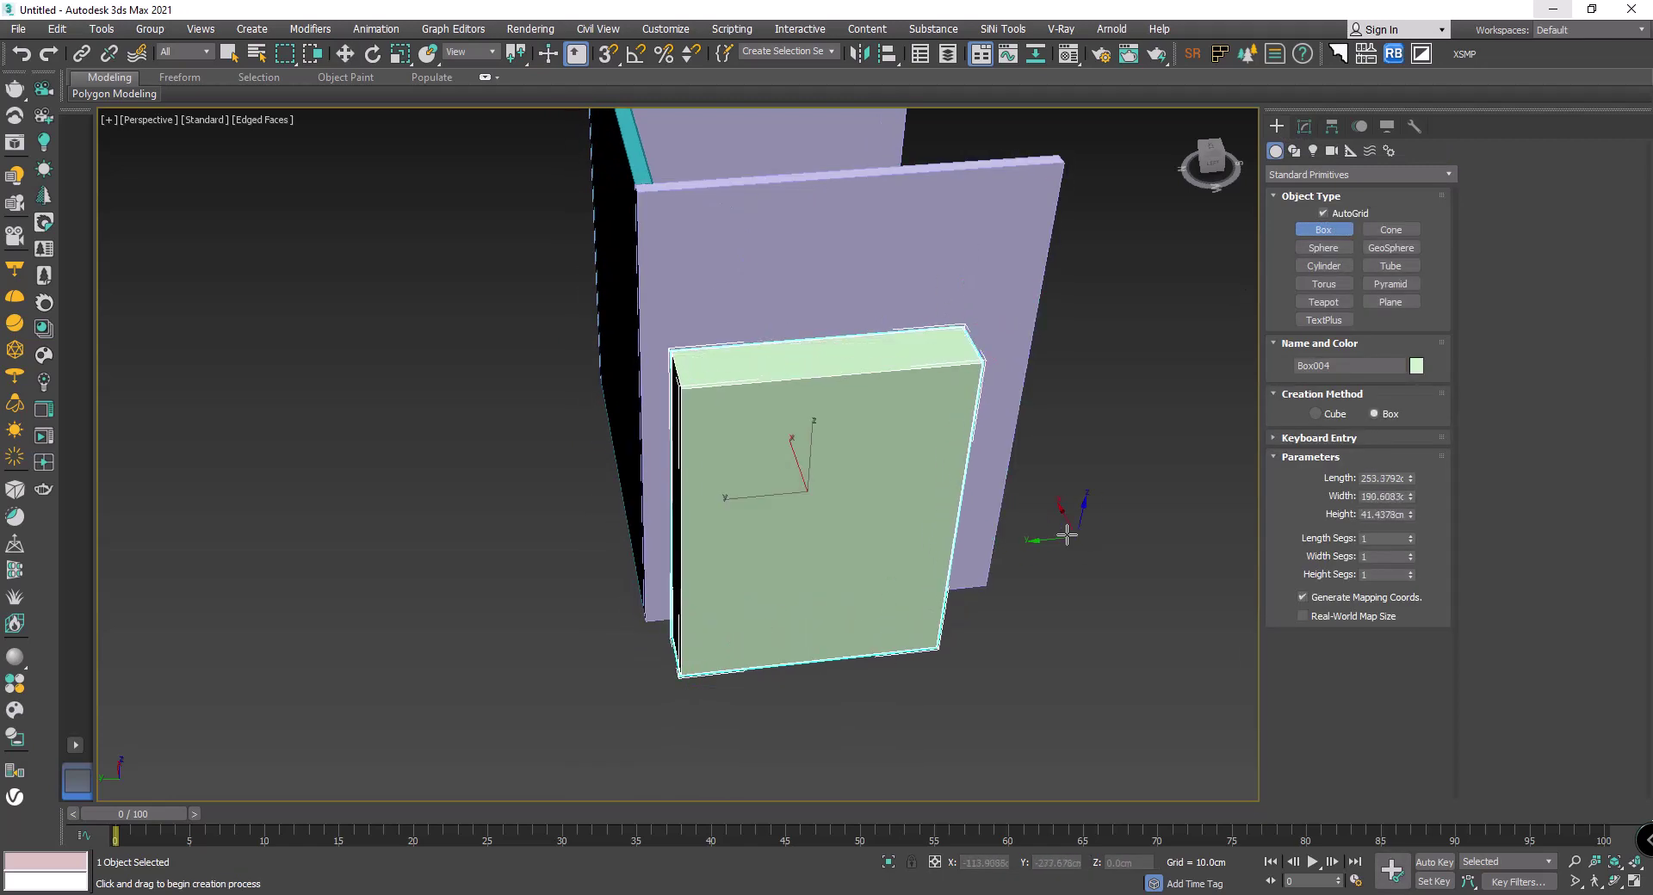
pyautogui.keyDown('alt'); pyautogui.moveTo(1052, 535); pyautogui.dragTo(1187, 525, button='middle'); pyautogui.keyUp('alt')
# Step: Set the box's Length to 210 cm and Width to 240 cm
pyautogui.click(1305, 128)
pyautogui.write('2')
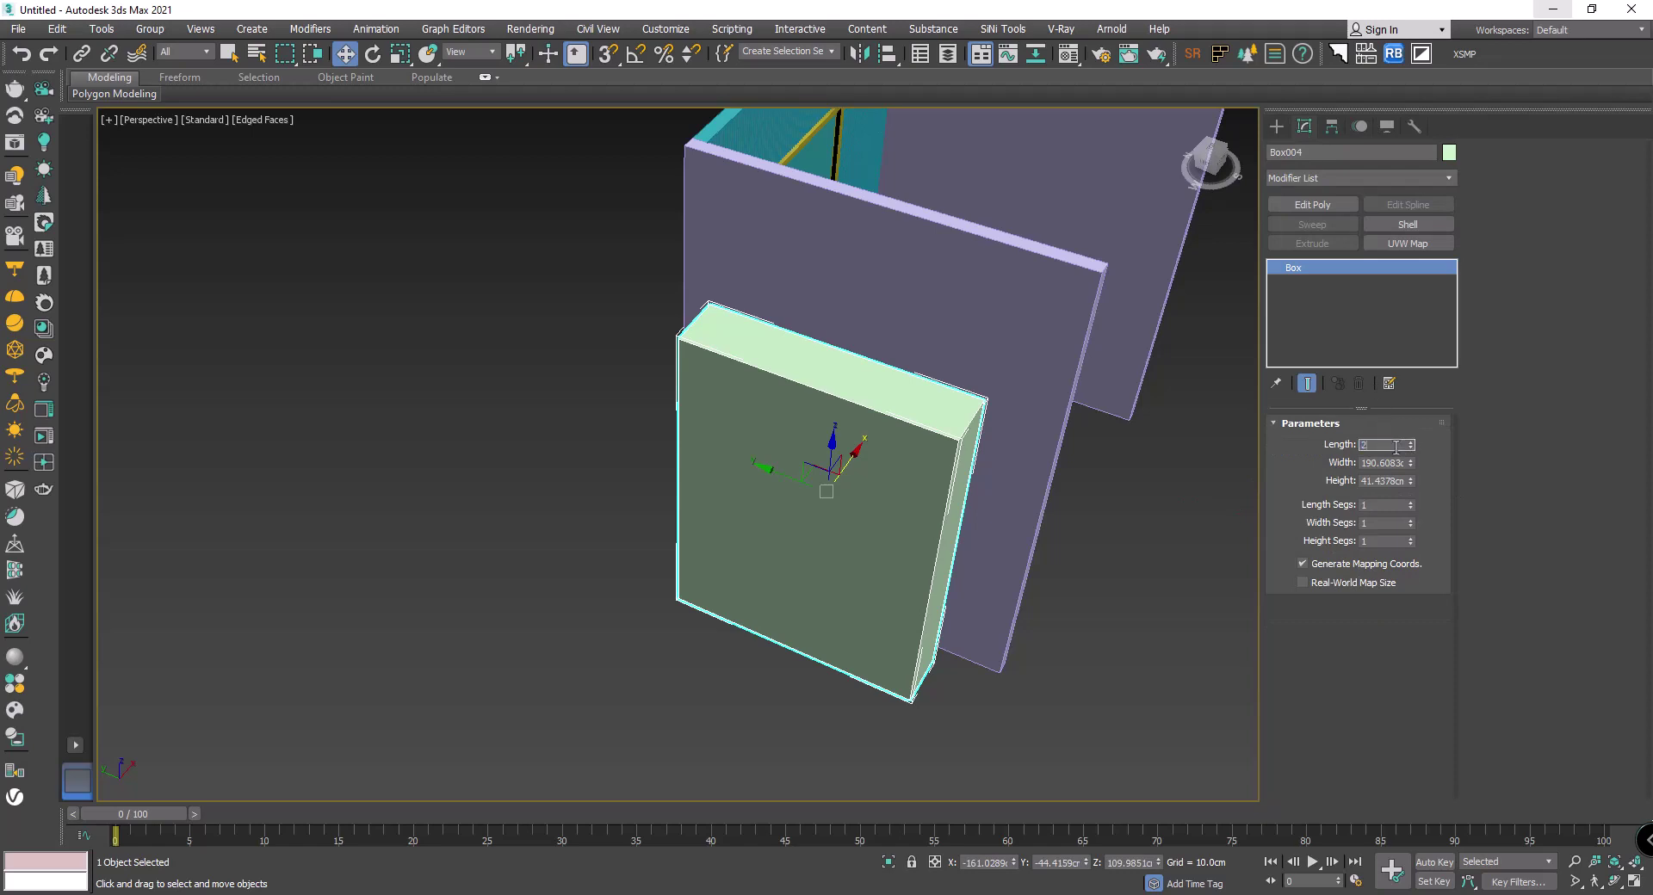
pyautogui.write('40')
pyautogui.press('Return')
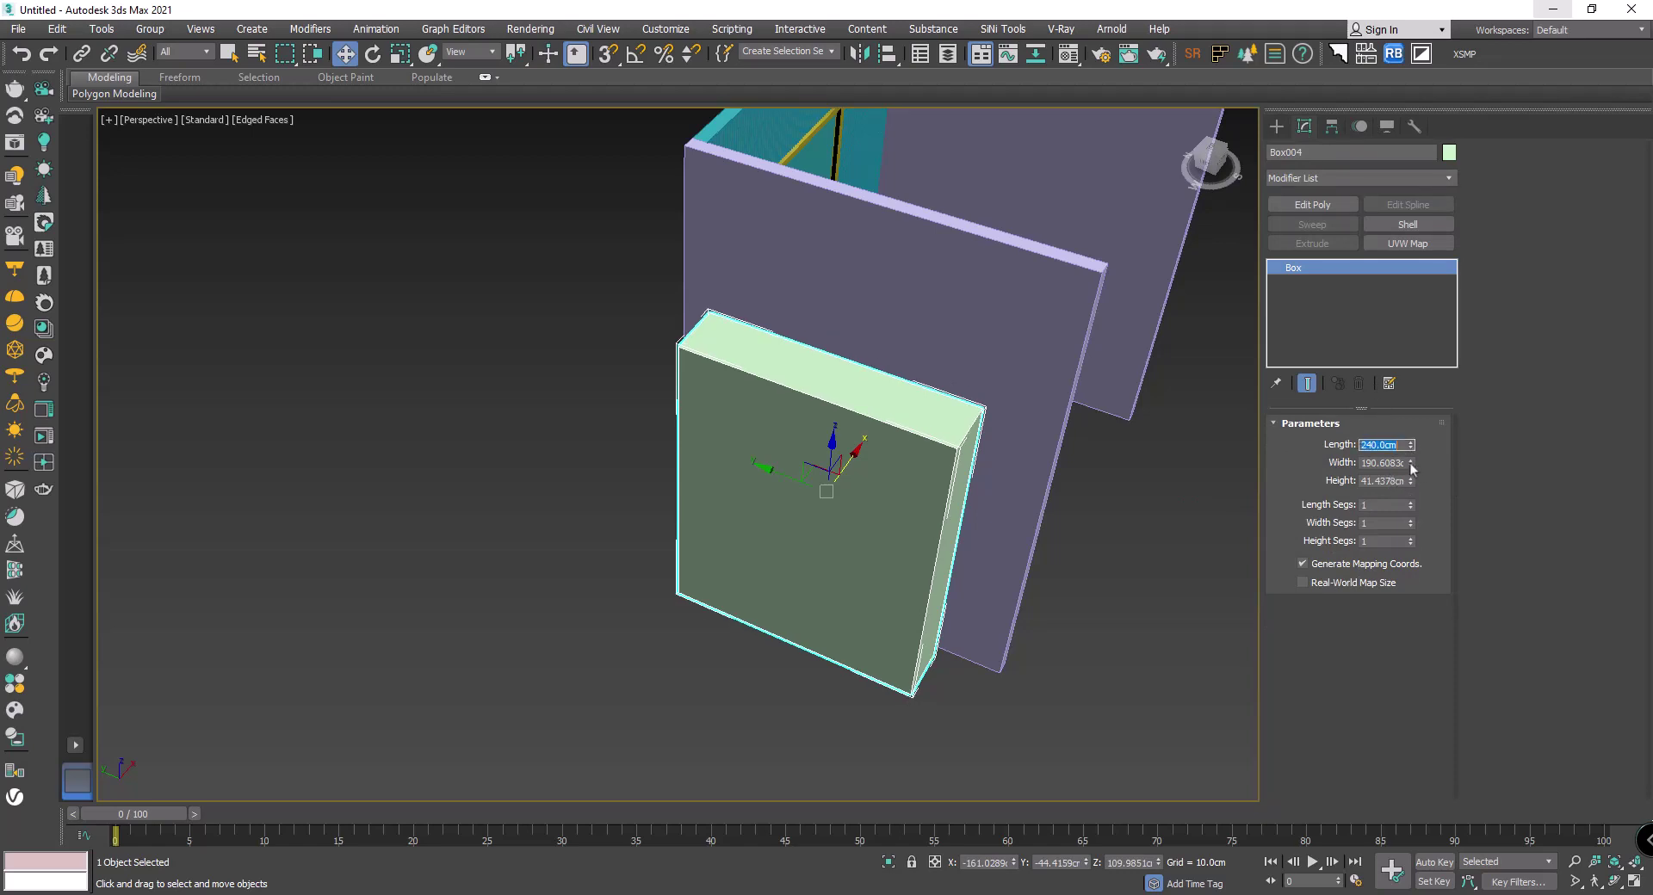
pyautogui.moveTo(1412, 469); pyautogui.dragTo(1407, 465)
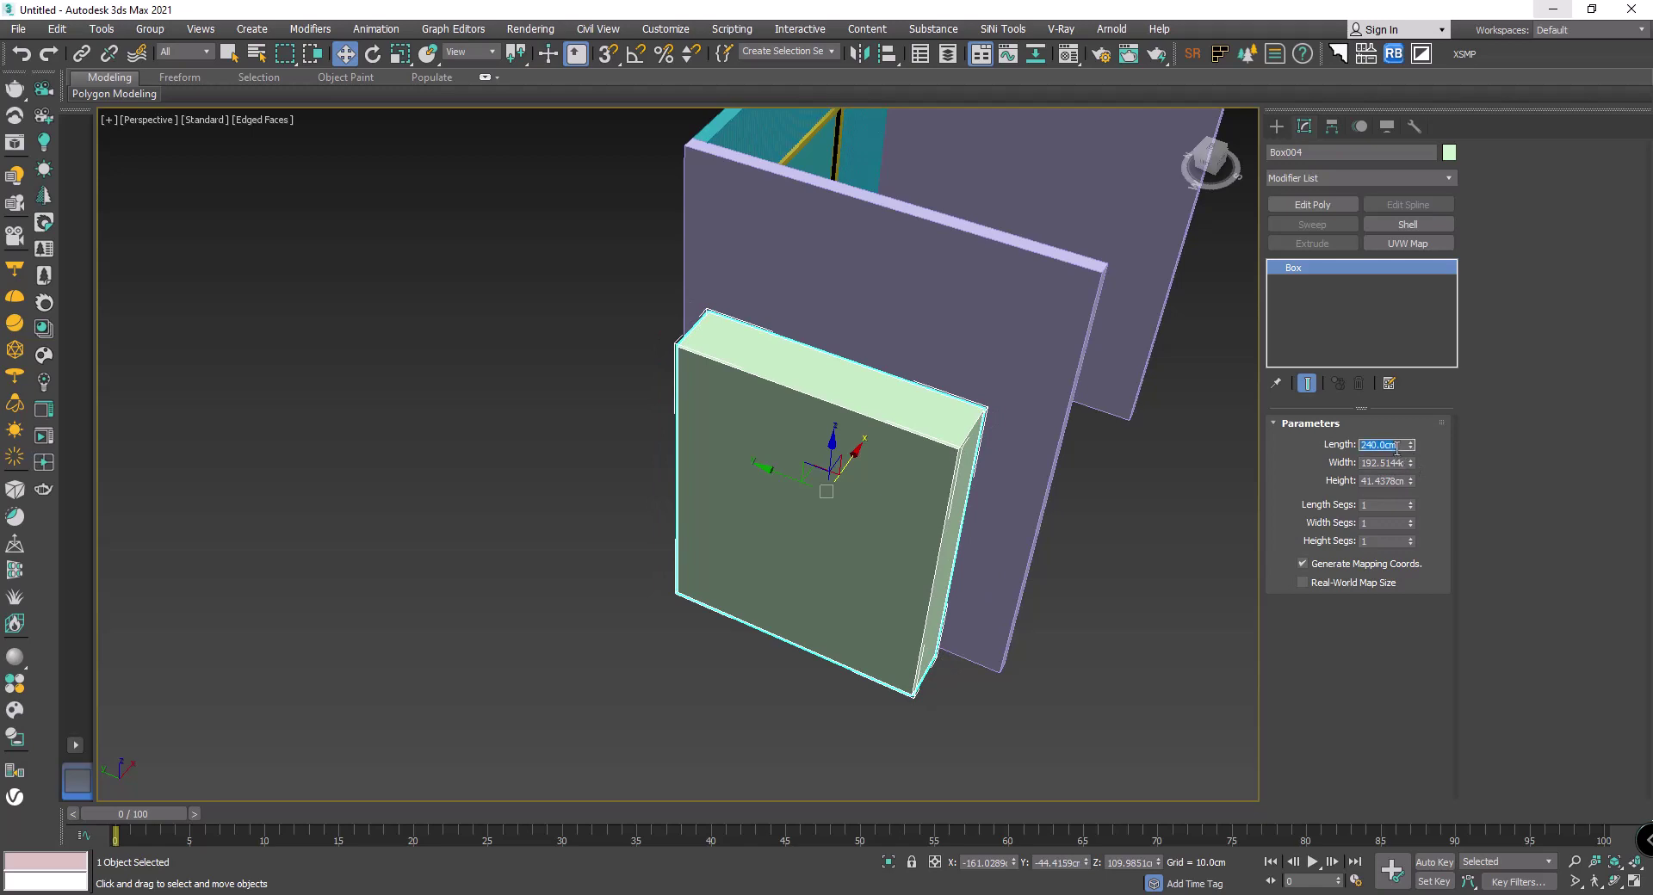
pyautogui.write('210')
pyautogui.press('Return')
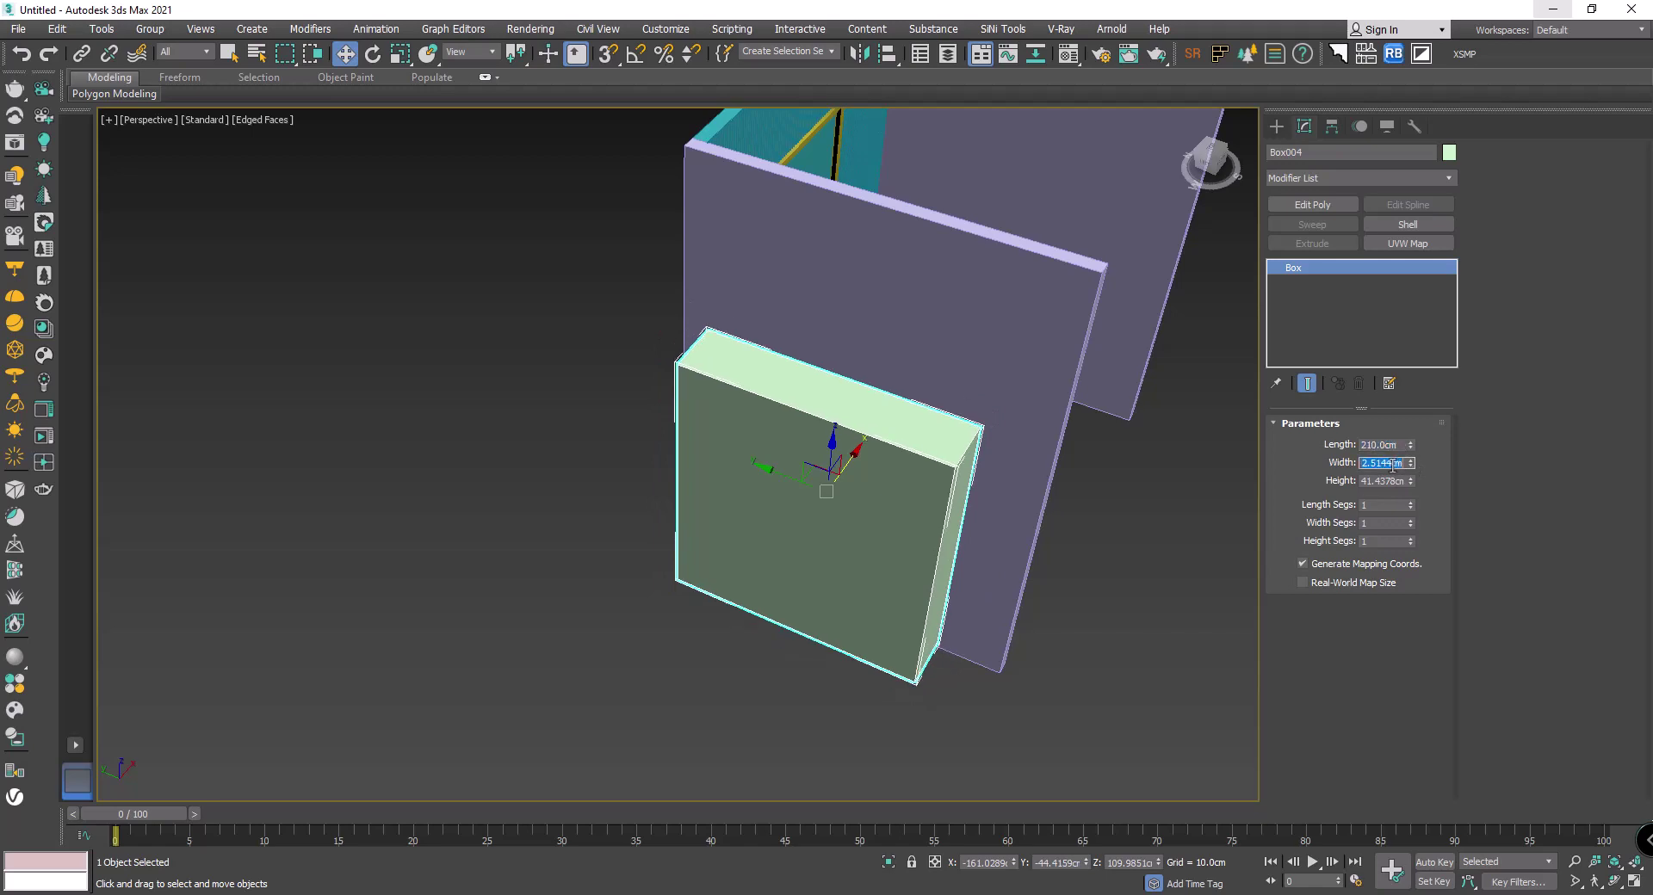
pyautogui.write('40')
pyautogui.press('Return')
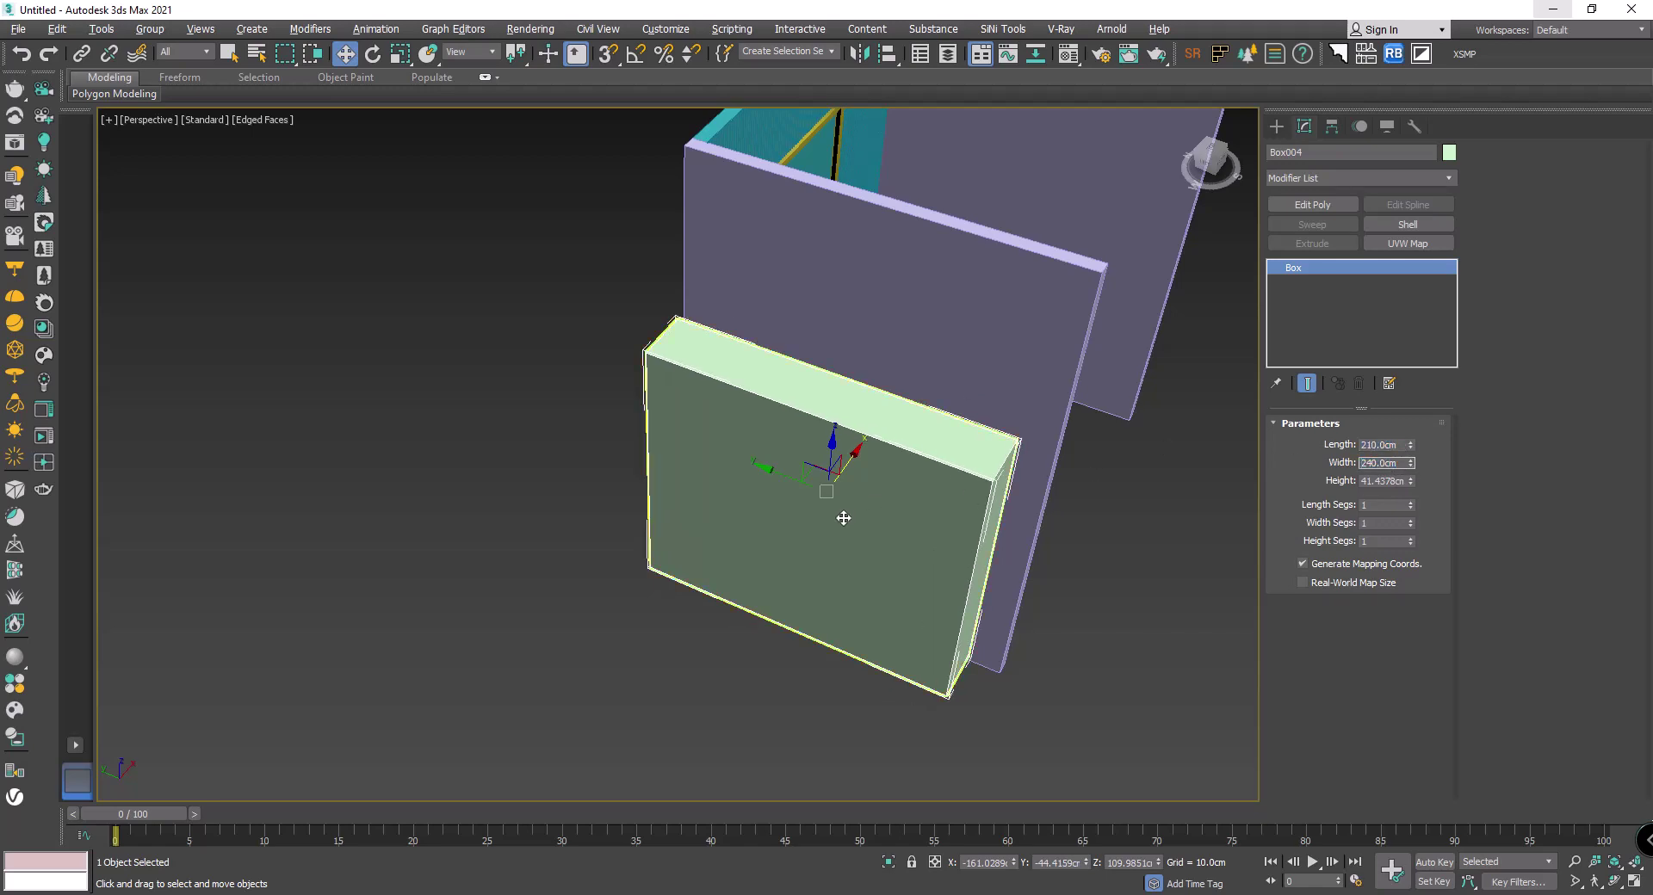
# Step: Slide the green box slightly along the wall
pyautogui.moveTo(844, 518)
pyautogui.keyDown('alt'); pyautogui.mouseDown(button='middle')
pyautogui.moveTo(878, 510)
pyautogui.moveTo(799, 558)
pyautogui.mouseUp(button='middle'); pyautogui.keyUp('alt')
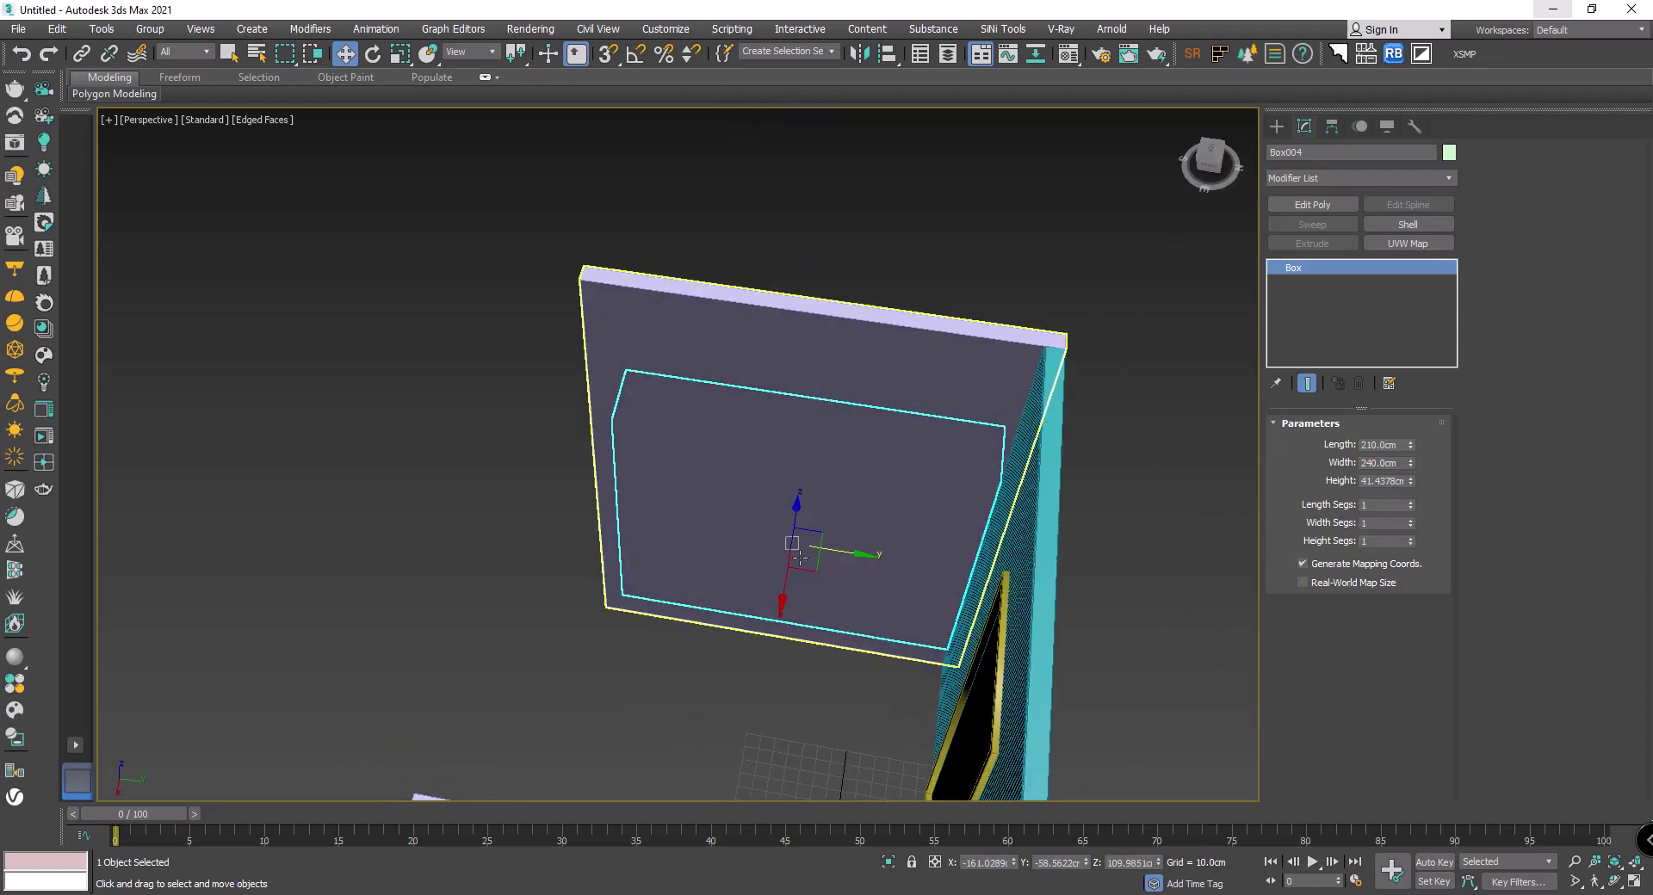
pyautogui.moveTo(780, 593); pyautogui.dragTo(767, 614)
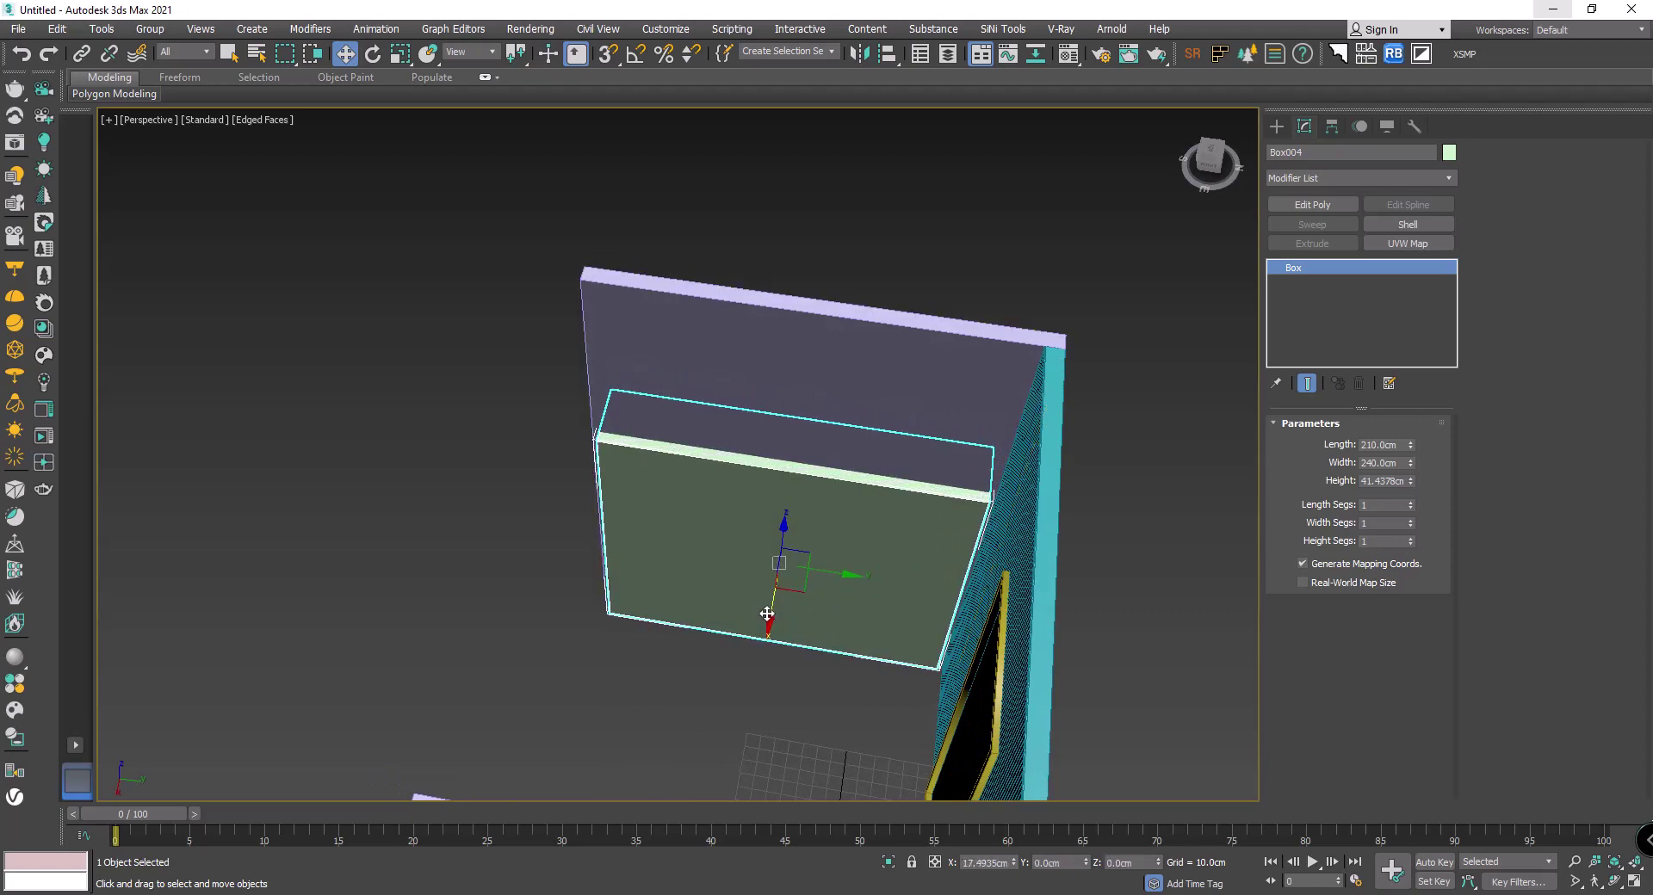
pyautogui.moveTo(767, 614)
pyautogui.keyDown('alt'); pyautogui.mouseDown(button='middle')
pyautogui.moveTo(894, 559)
pyautogui.moveTo(793, 575)
pyautogui.mouseUp(button='middle'); pyautogui.keyUp('alt')
pyautogui.scroll(5, 893, 559)
pyautogui.scroll(-5, 861, 523)
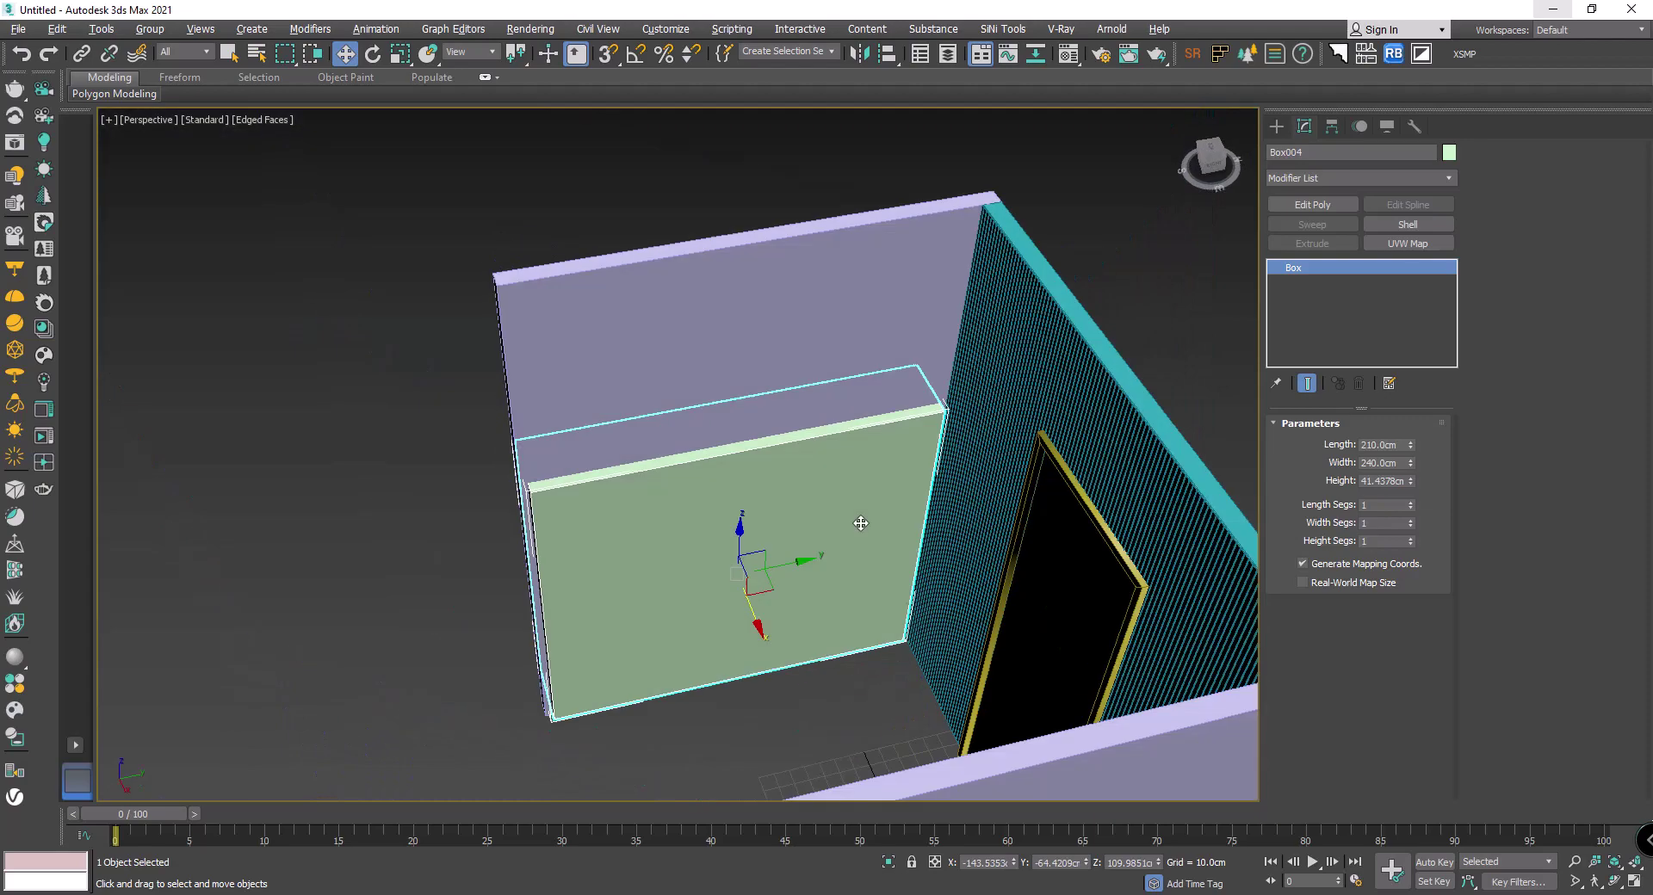
pyautogui.moveTo(861, 523)
pyautogui.keyDown('alt'); pyautogui.mouseDown(button='middle')
pyautogui.moveTo(999, 457)
pyautogui.moveTo(844, 476)
pyautogui.mouseUp(button='middle'); pyautogui.keyUp('alt')
# Step: In Front view lift the box's bottom edge slightly, then select the plain front wall
pyautogui.press('f')
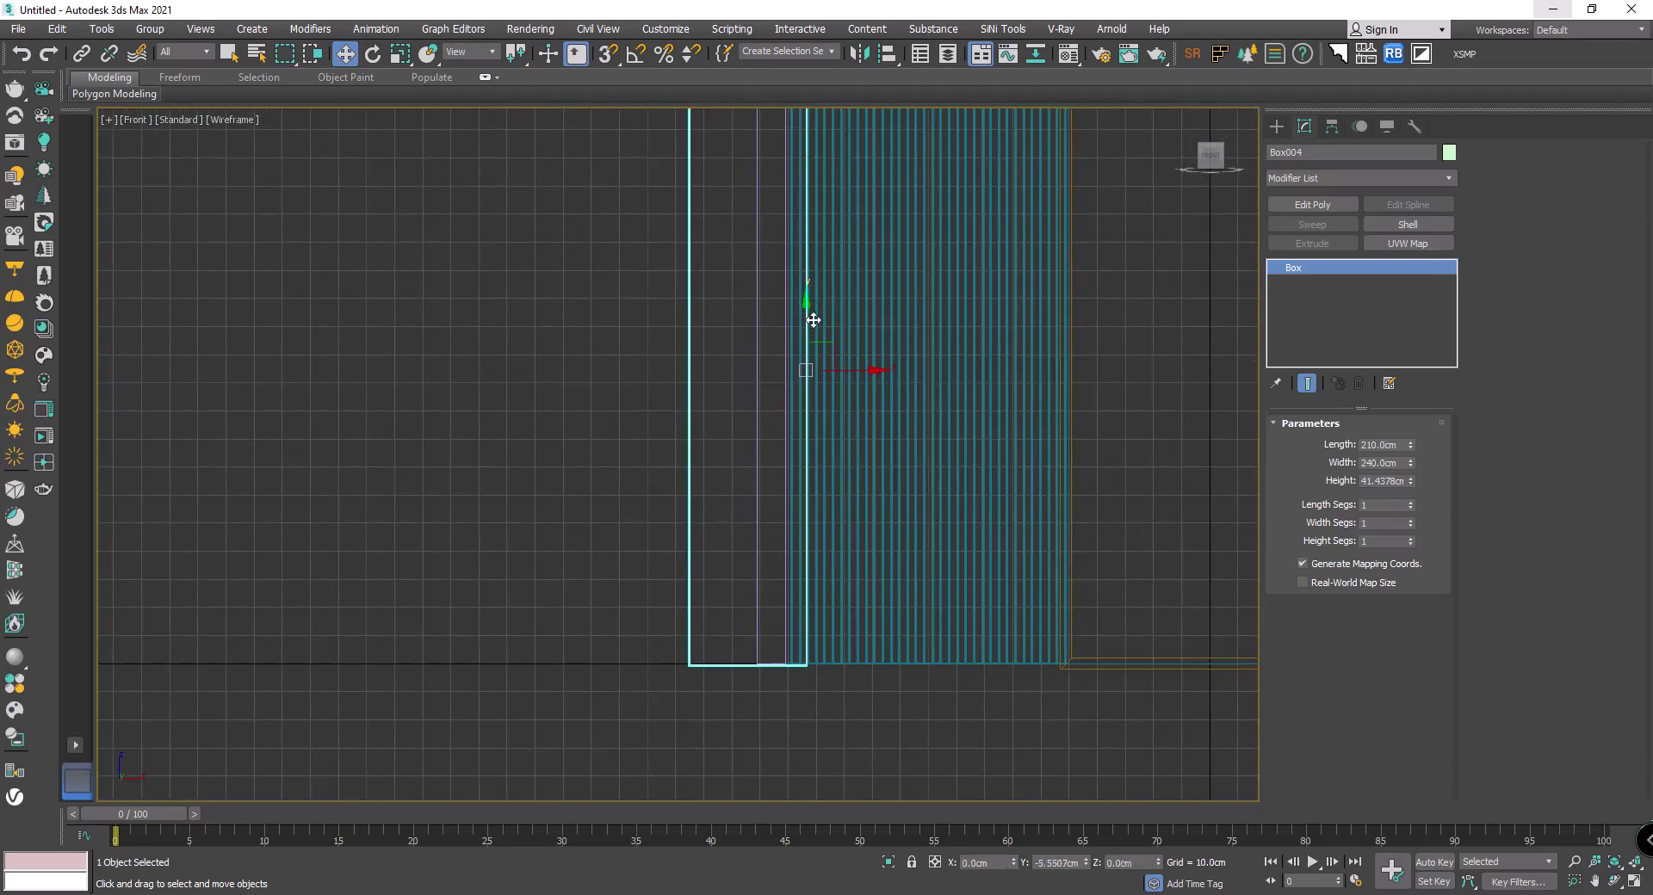
pyautogui.scroll(6, 690, 663)
pyautogui.moveTo(902, 634); pyautogui.dragTo(909, 619)
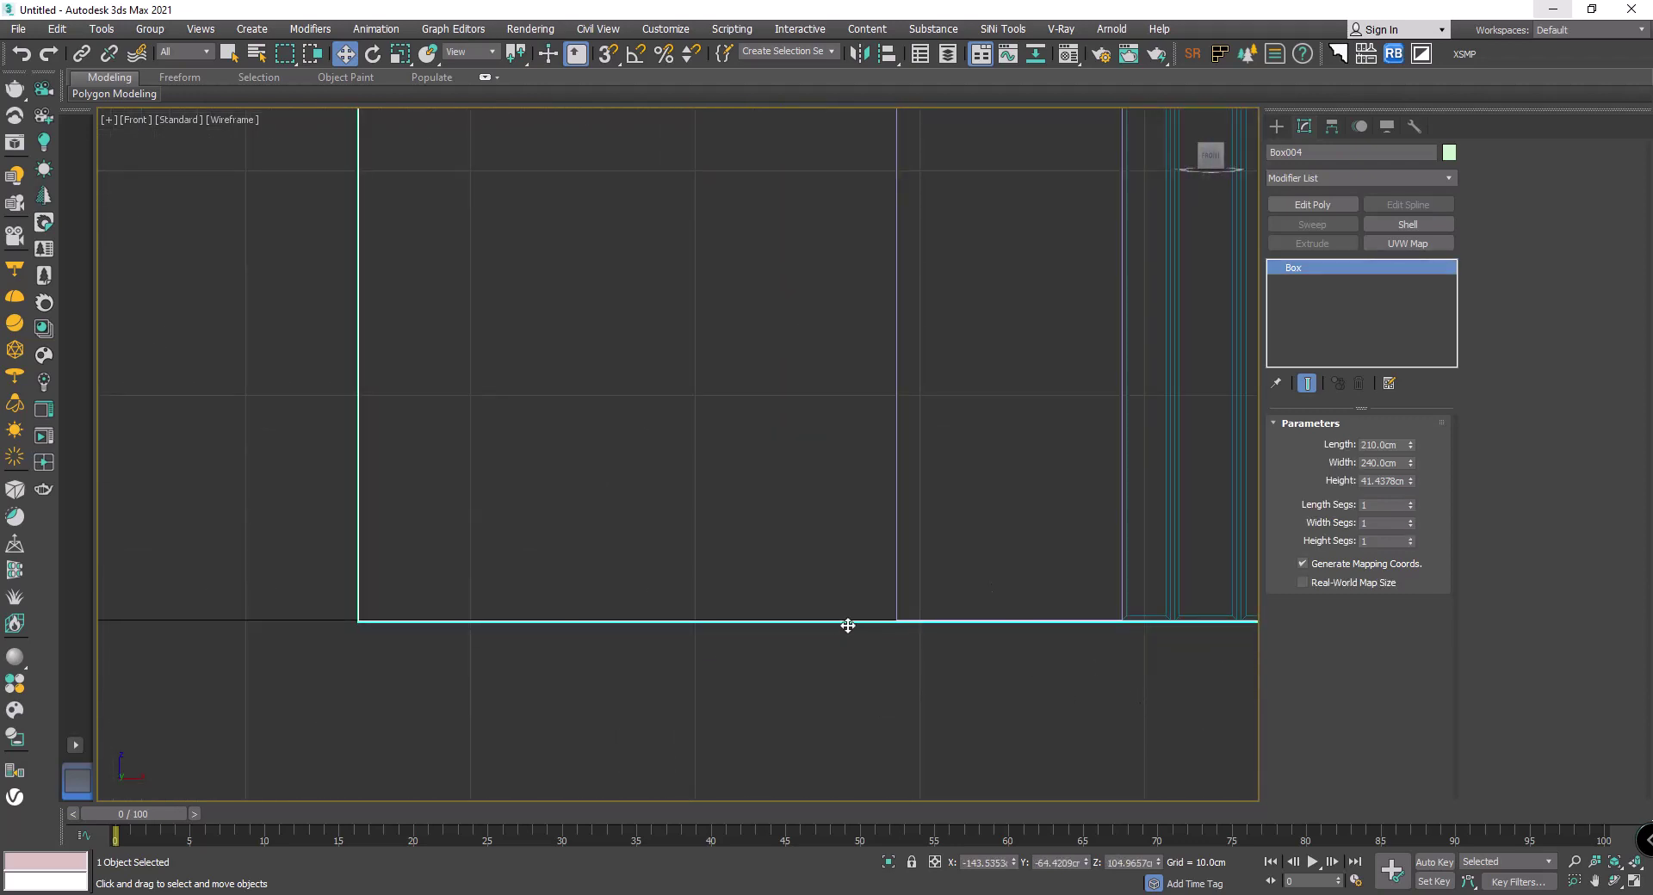
pyautogui.moveTo(857, 624)
pyautogui.keyDown('alt'); pyautogui.mouseDown(button='middle')
pyautogui.moveTo(905, 678)
pyautogui.moveTo(892, 620)
pyautogui.moveTo(830, 573)
pyautogui.moveTo(454, 562)
pyautogui.moveTo(841, 394)
pyautogui.mouseUp(button='middle'); pyautogui.keyUp('alt')
pyautogui.press('p')
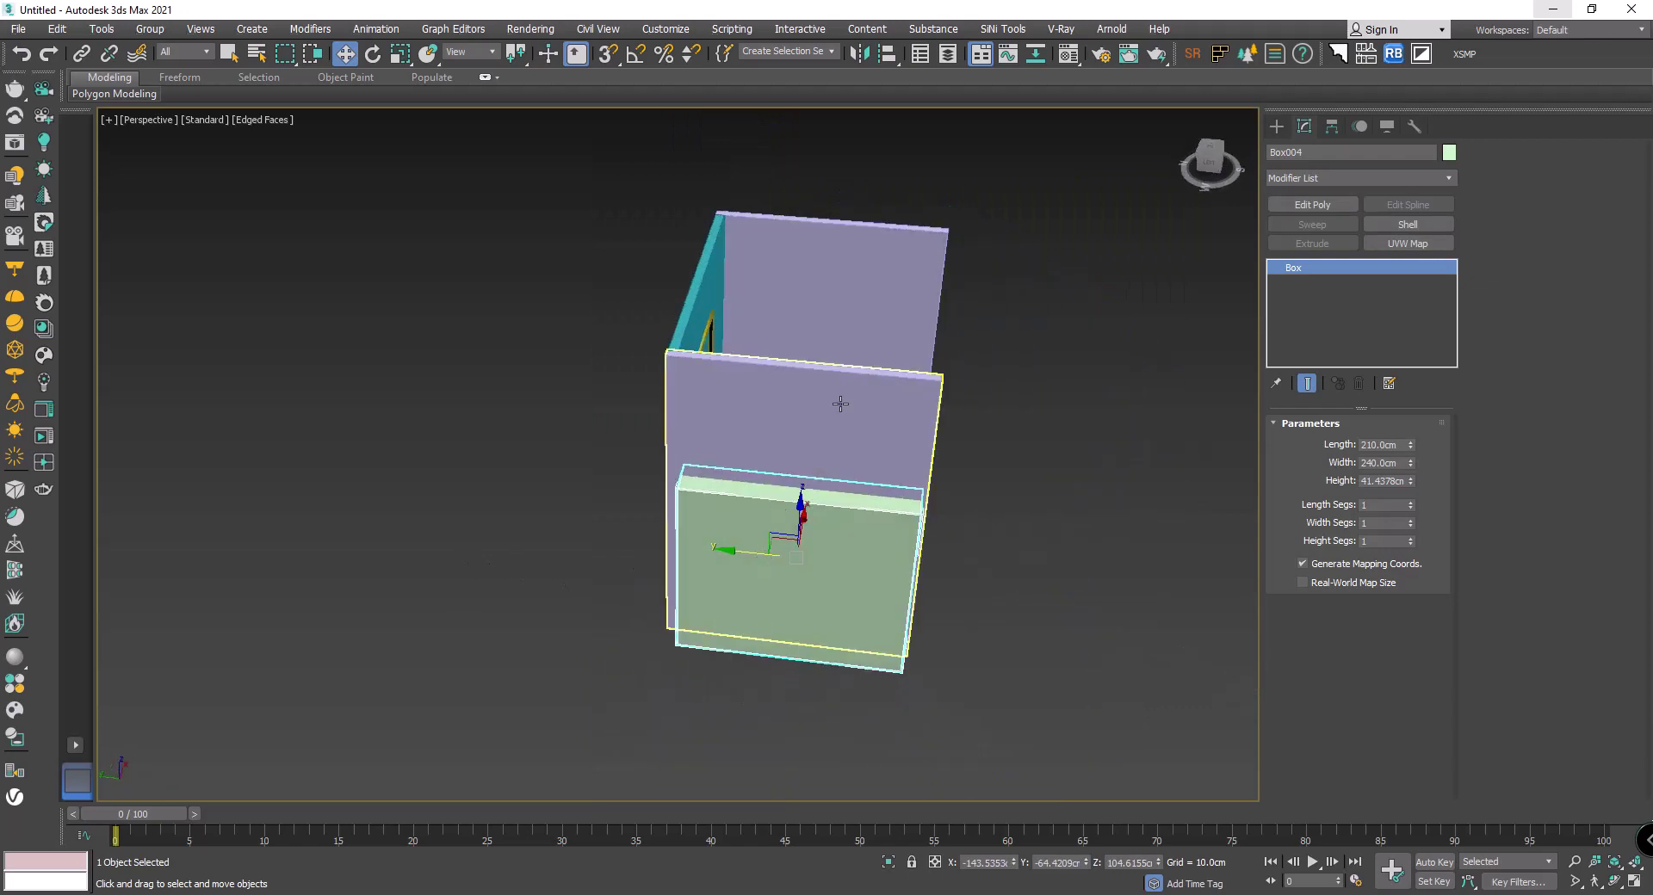
pyautogui.click(841, 403)
# Step: Subtract Box004 from the wall with a Compound Objects ProBoolean
pyautogui.click(1277, 126)
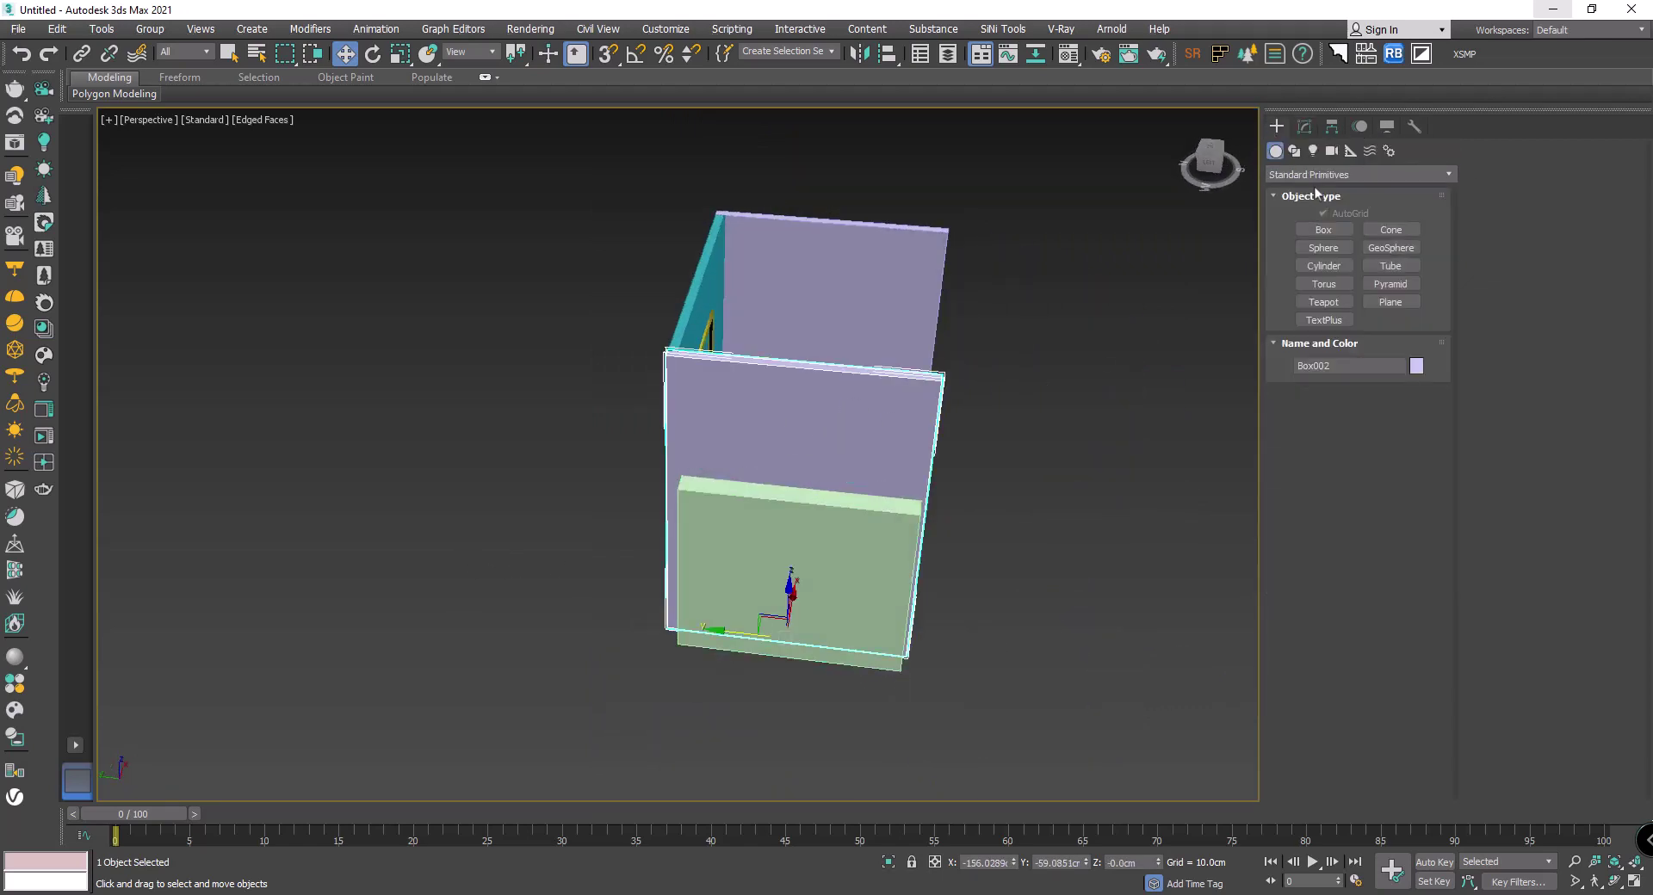
pyautogui.click(1359, 174)
pyautogui.click(1317, 212)
pyautogui.click(1390, 302)
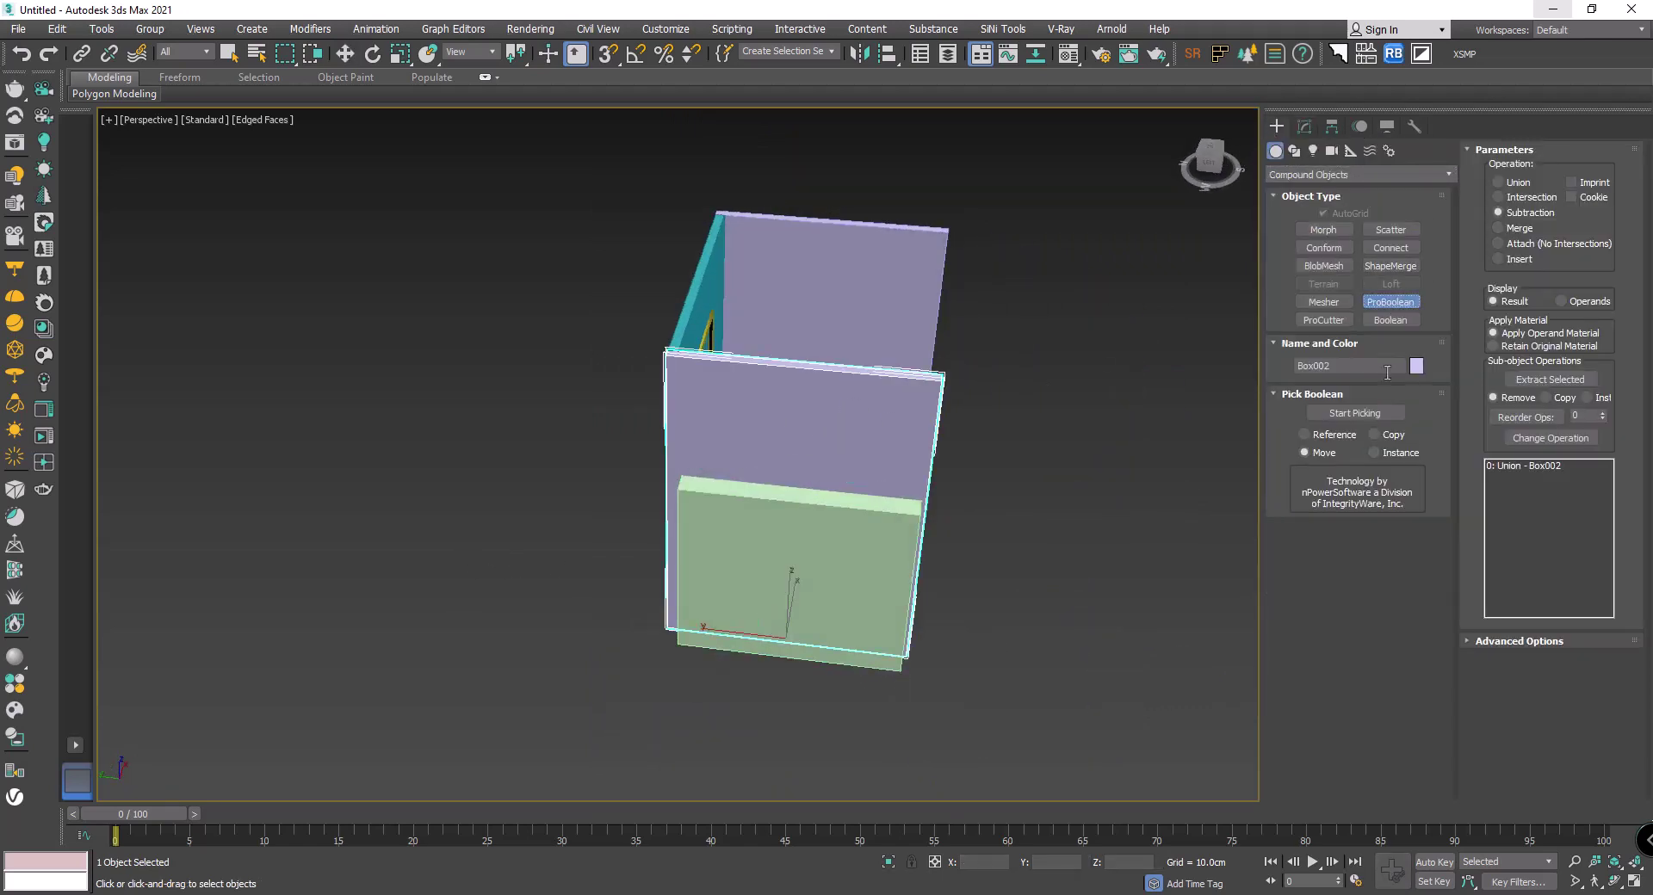
pyautogui.click(1377, 415)
pyautogui.click(756, 592)
pyautogui.moveTo(761, 586)
pyautogui.keyDown('alt'); pyautogui.mouseDown(button='middle')
pyautogui.moveTo(909, 485)
pyautogui.moveTo(733, 492)
pyautogui.mouseUp(button='middle'); pyautogui.keyUp('alt')
# Step: Deselect the wall and return to the Standard Primitives Box tool
pyautogui.press('w')
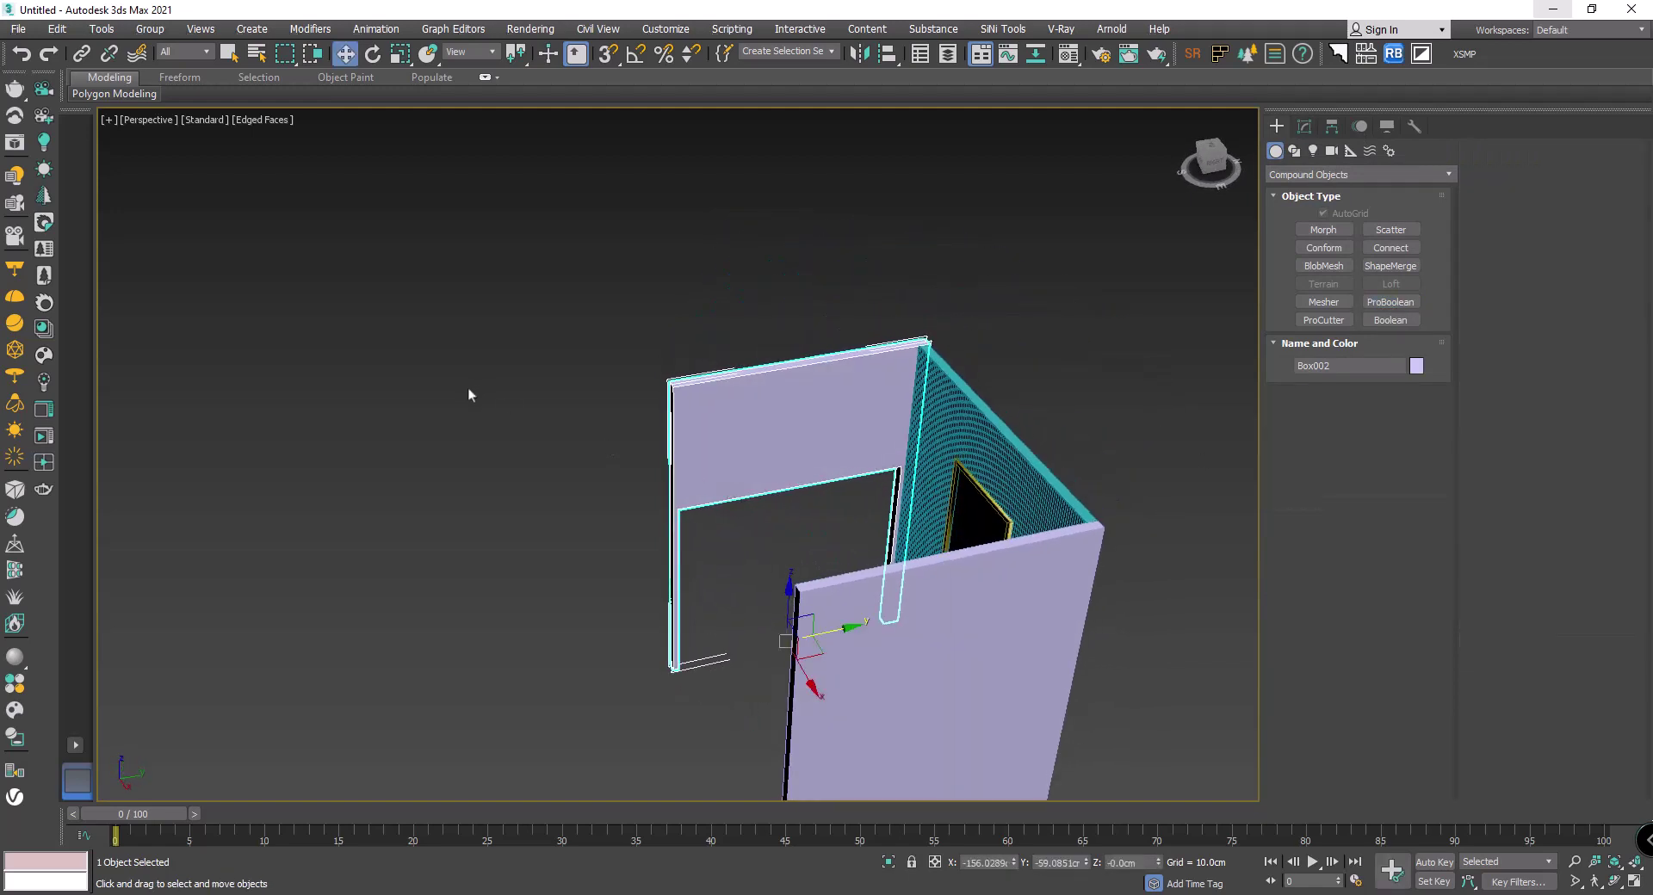
pyautogui.click(467, 385)
pyautogui.moveTo(467, 386); pyautogui.dragTo(732, 335, button='middle')
pyautogui.click(1325, 175)
pyautogui.click(1321, 177)
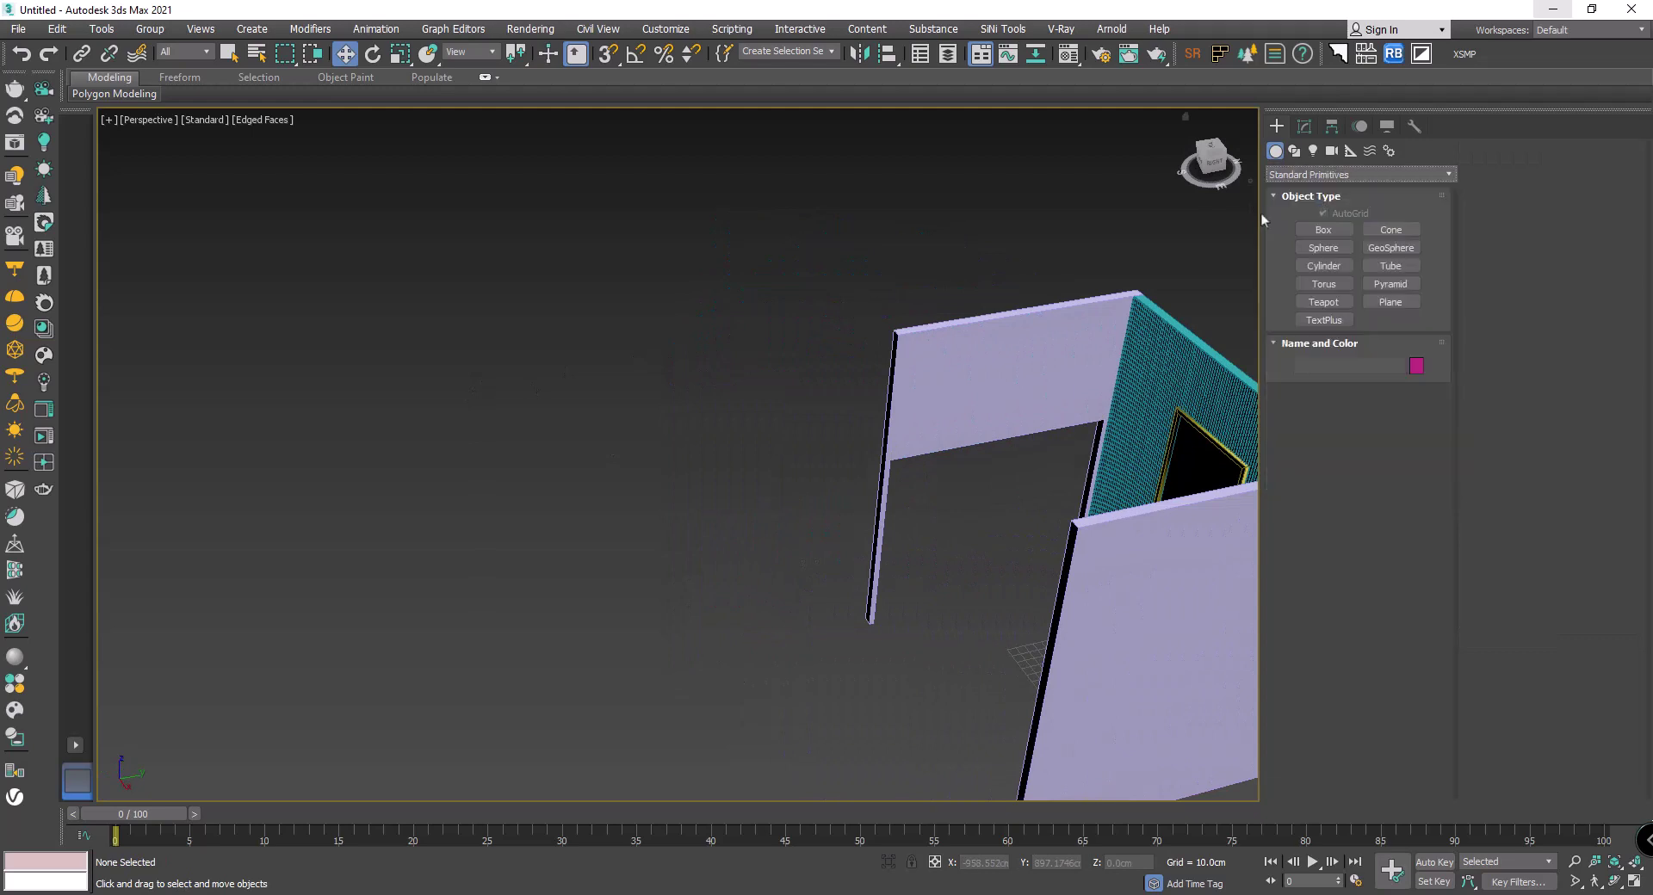
pyautogui.click(1308, 231)
pyautogui.keyDown('alt'); pyautogui.moveTo(1018, 229); pyautogui.dragTo(970, 232, button='middle'); pyautogui.keyUp('alt')
# Step: With snapping on, draw a thin box strip from the post's base along the floor
pyautogui.press('s')
pyautogui.moveTo(971, 232); pyautogui.dragTo(967, 369)
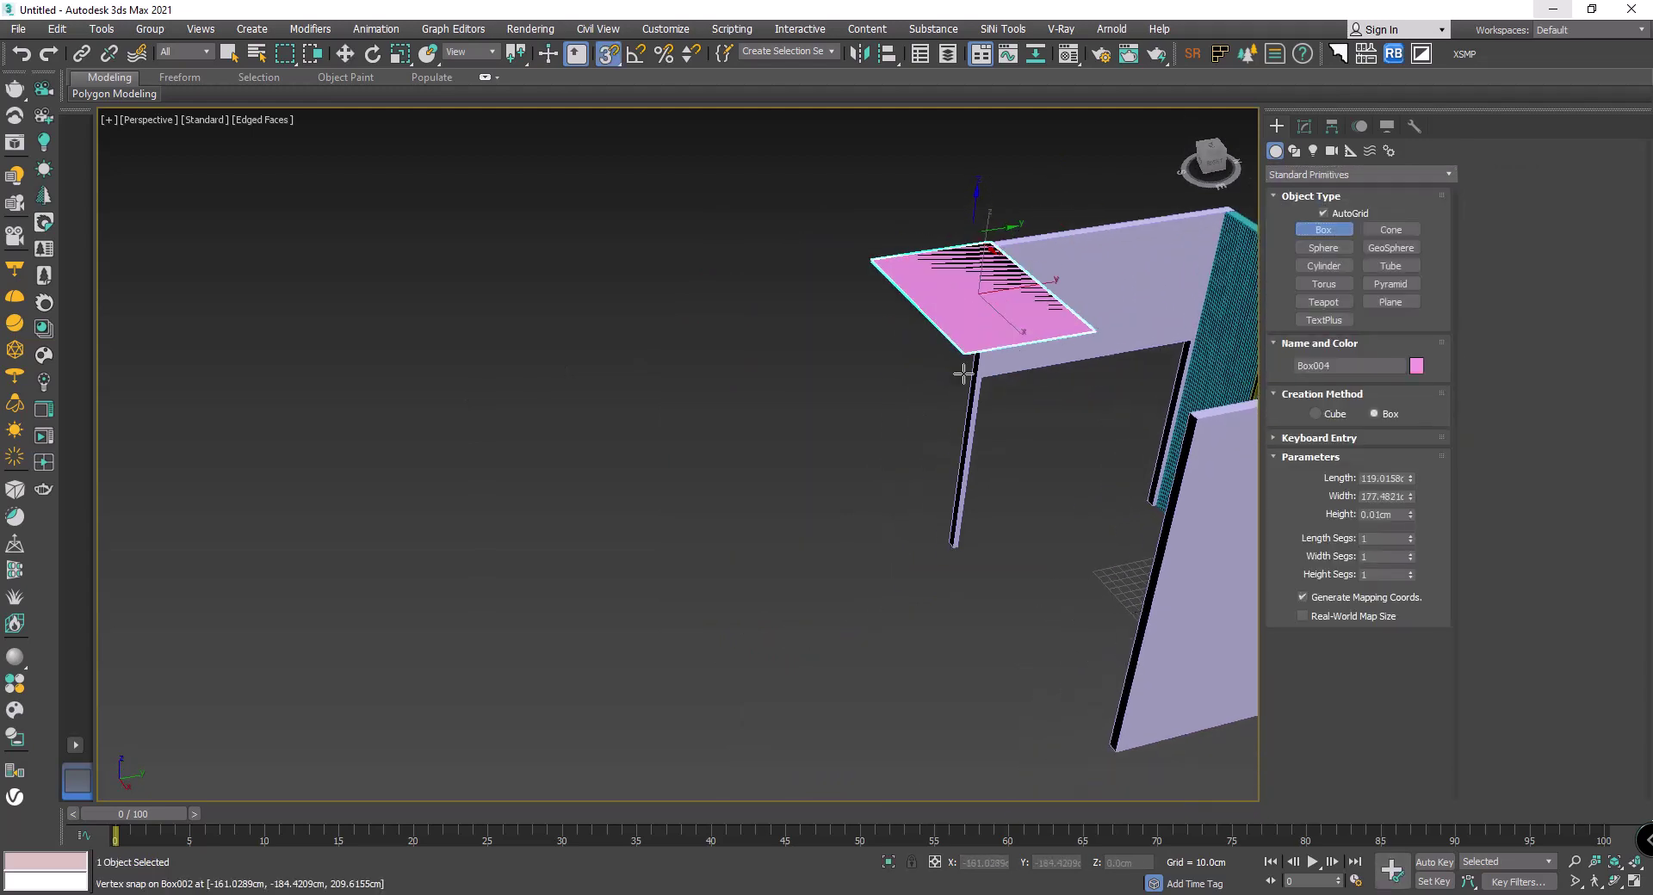
pyautogui.rightClick(957, 423)
pyautogui.scroll(3, 942, 583)
pyautogui.moveTo(965, 606); pyautogui.dragTo(418, 721)
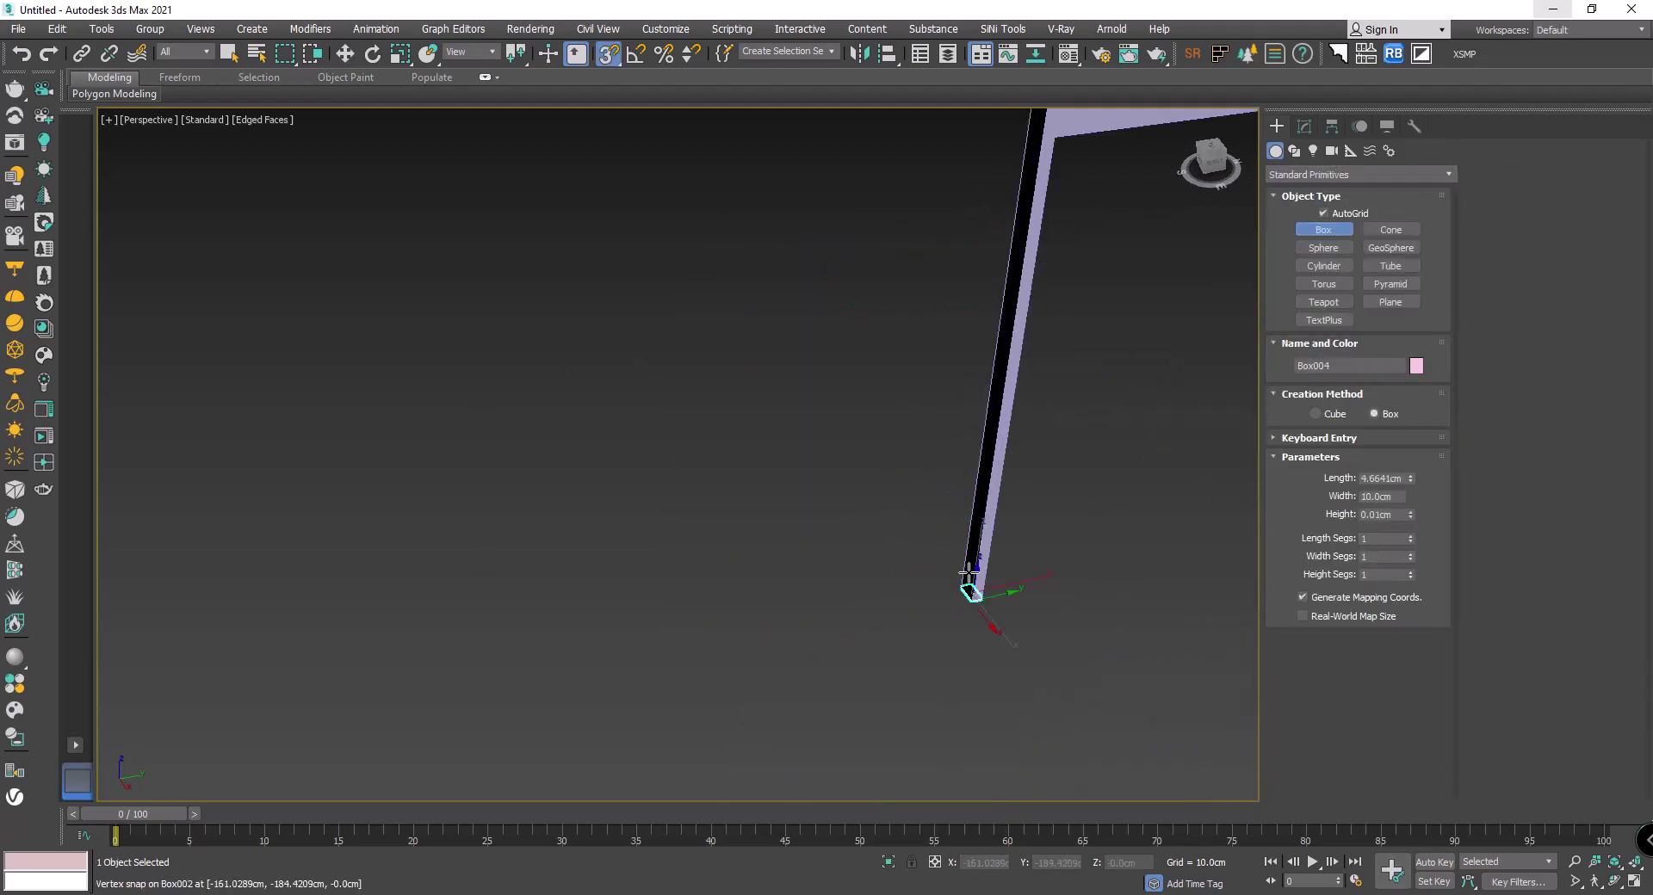
pyautogui.scroll(2, 418, 722)
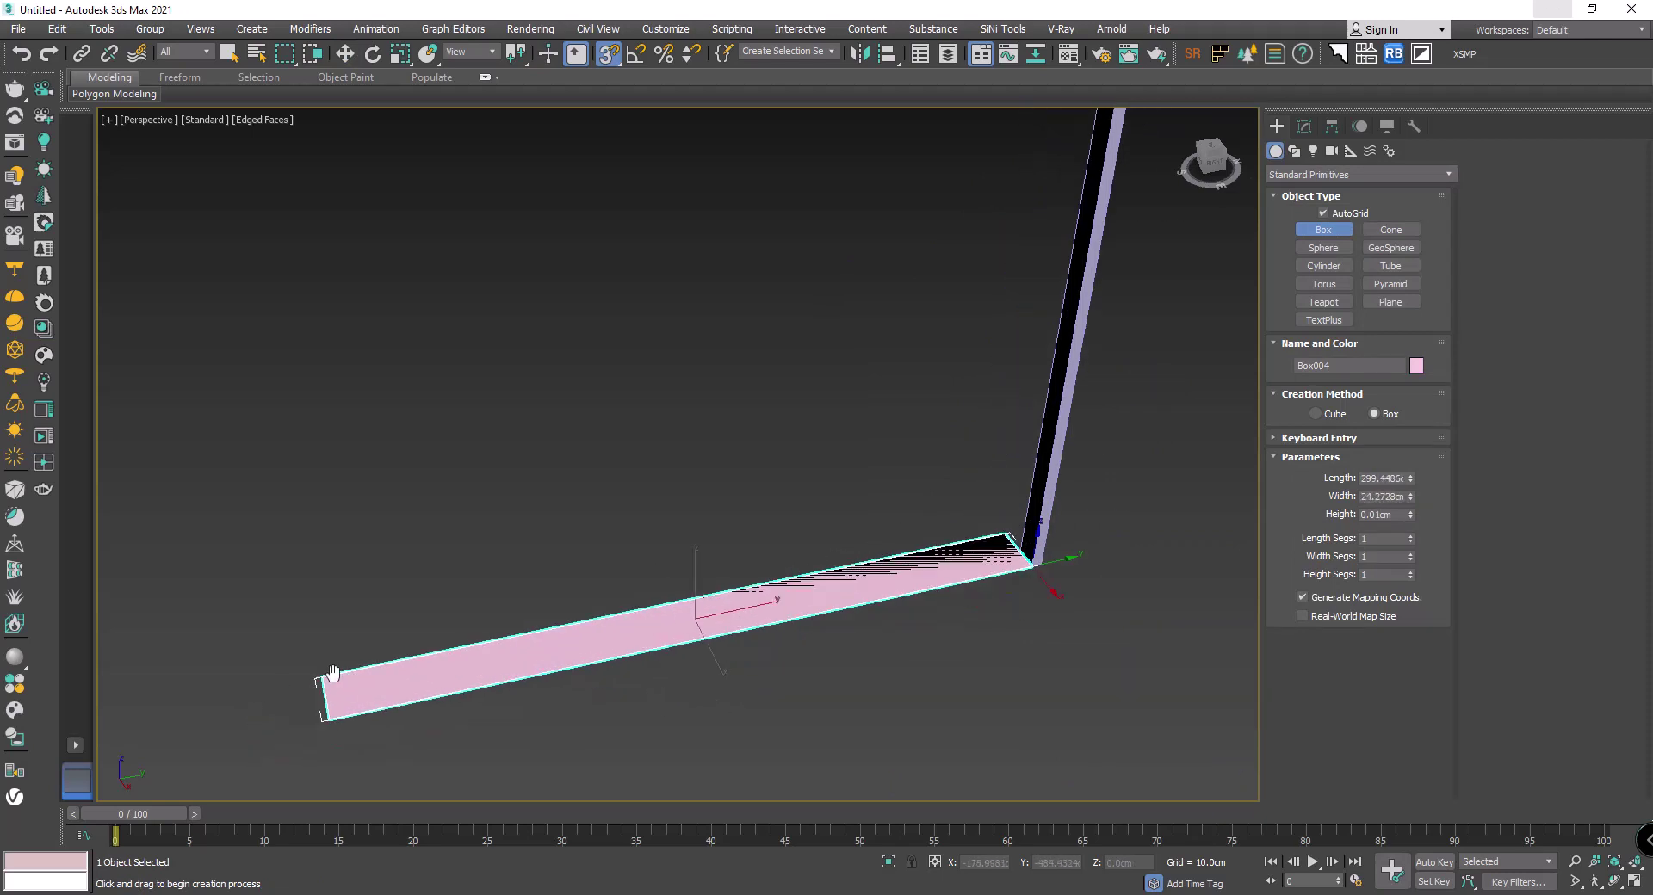
pyautogui.moveTo(418, 722); pyautogui.dragTo(412, 667)
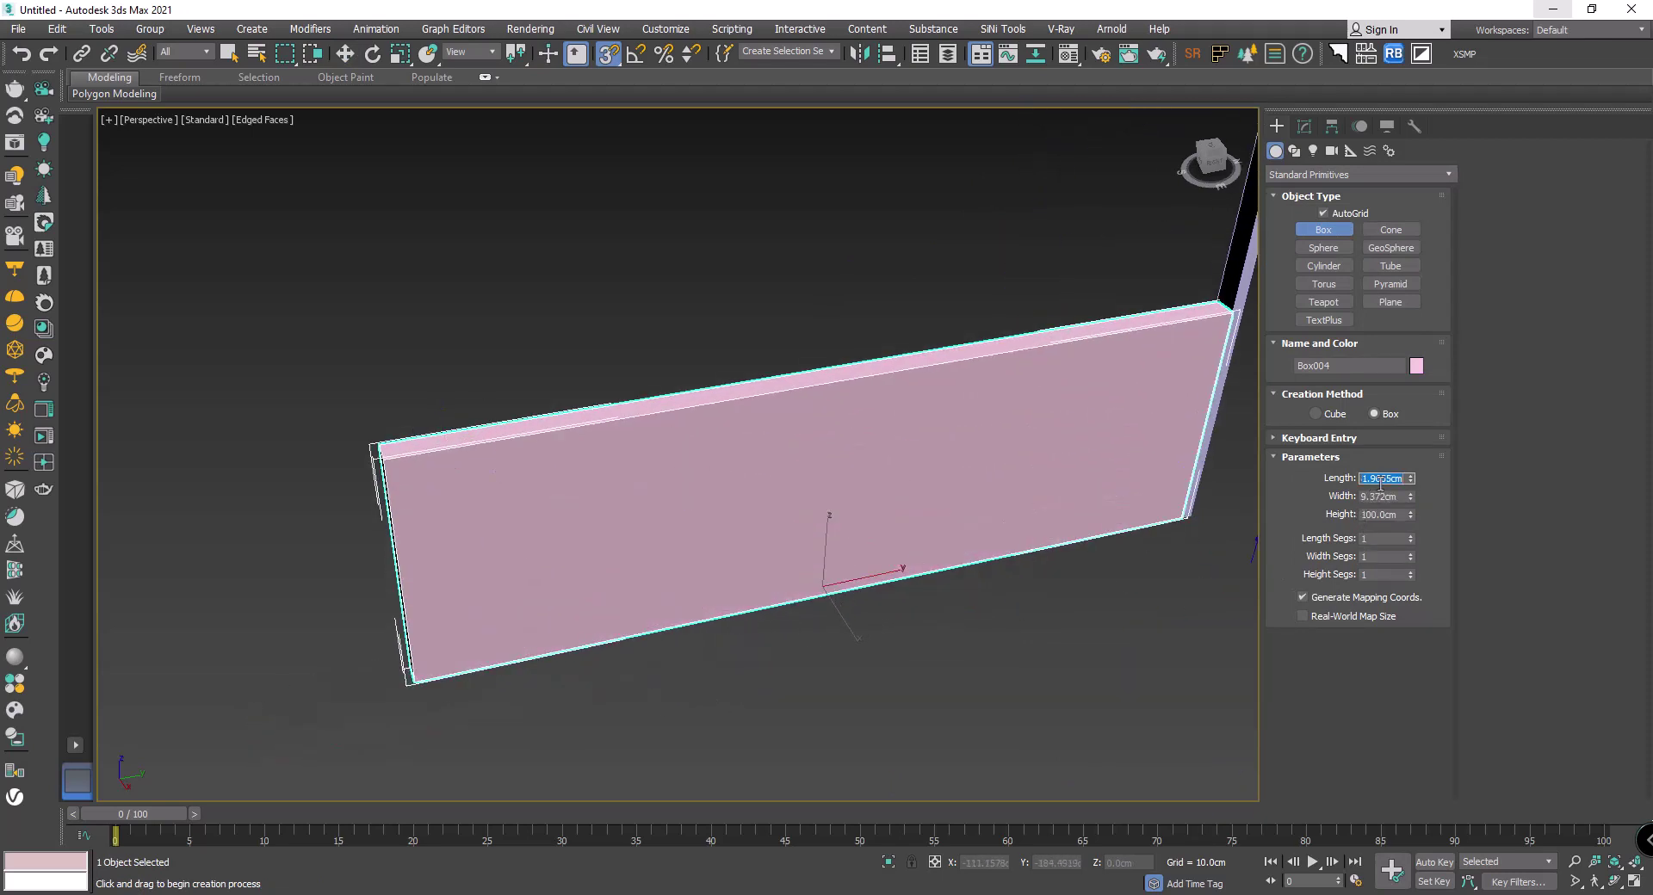
# Step: Give the pink panel a 250 cm length, 10 cm width and wall height
pyautogui.write('50')
pyautogui.press('Return')
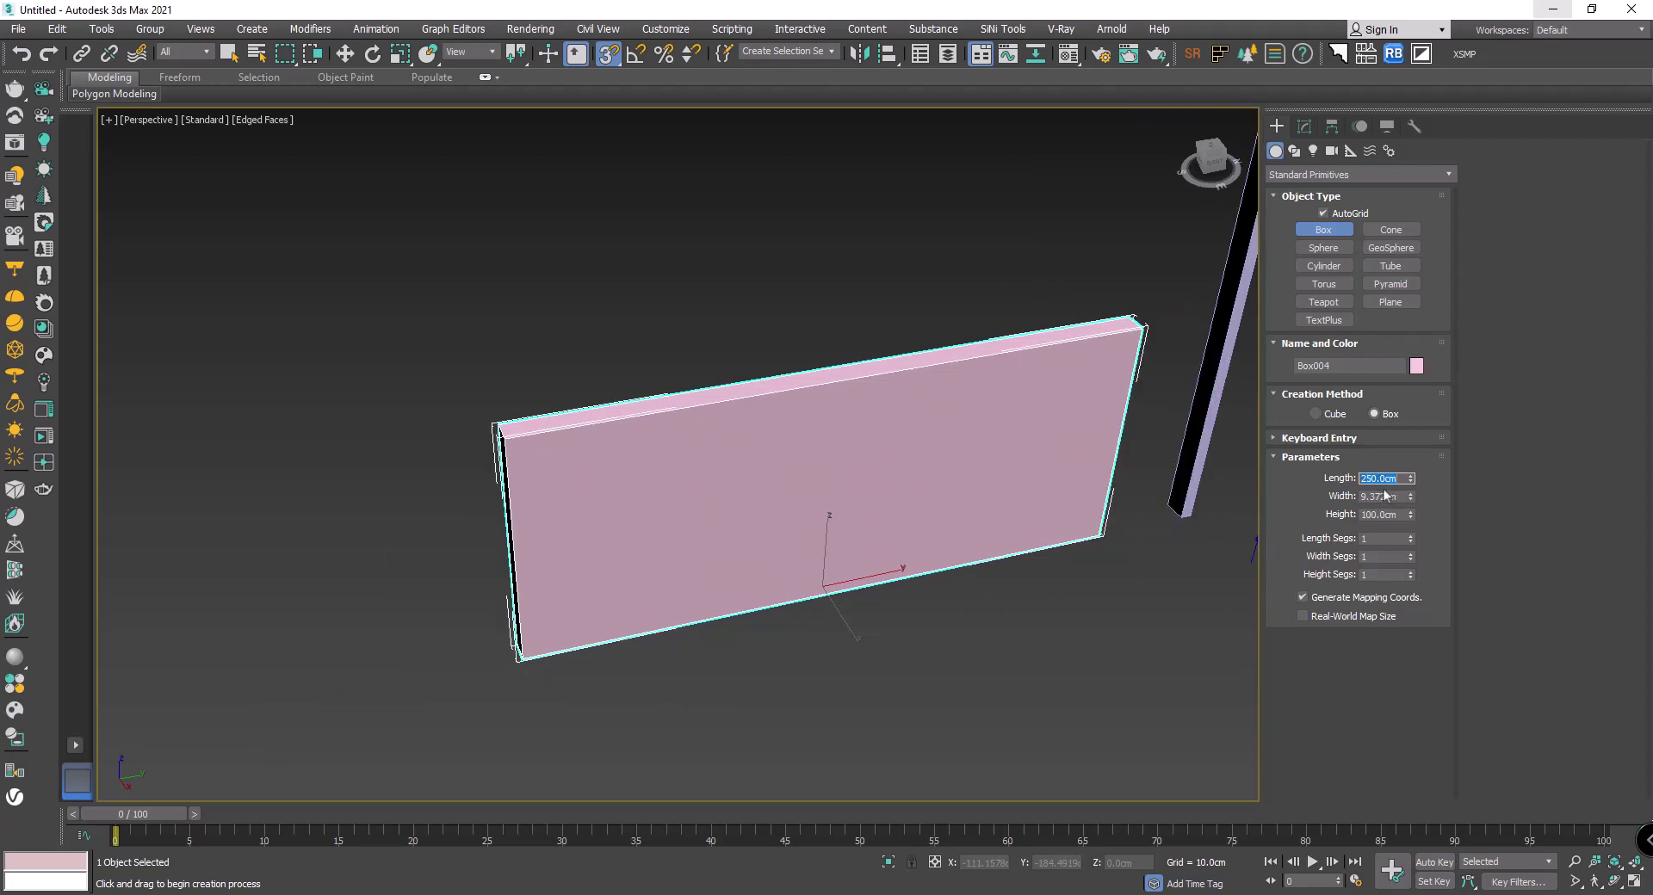
pyautogui.write('0')
pyautogui.press('Tab')
pyautogui.write('35')
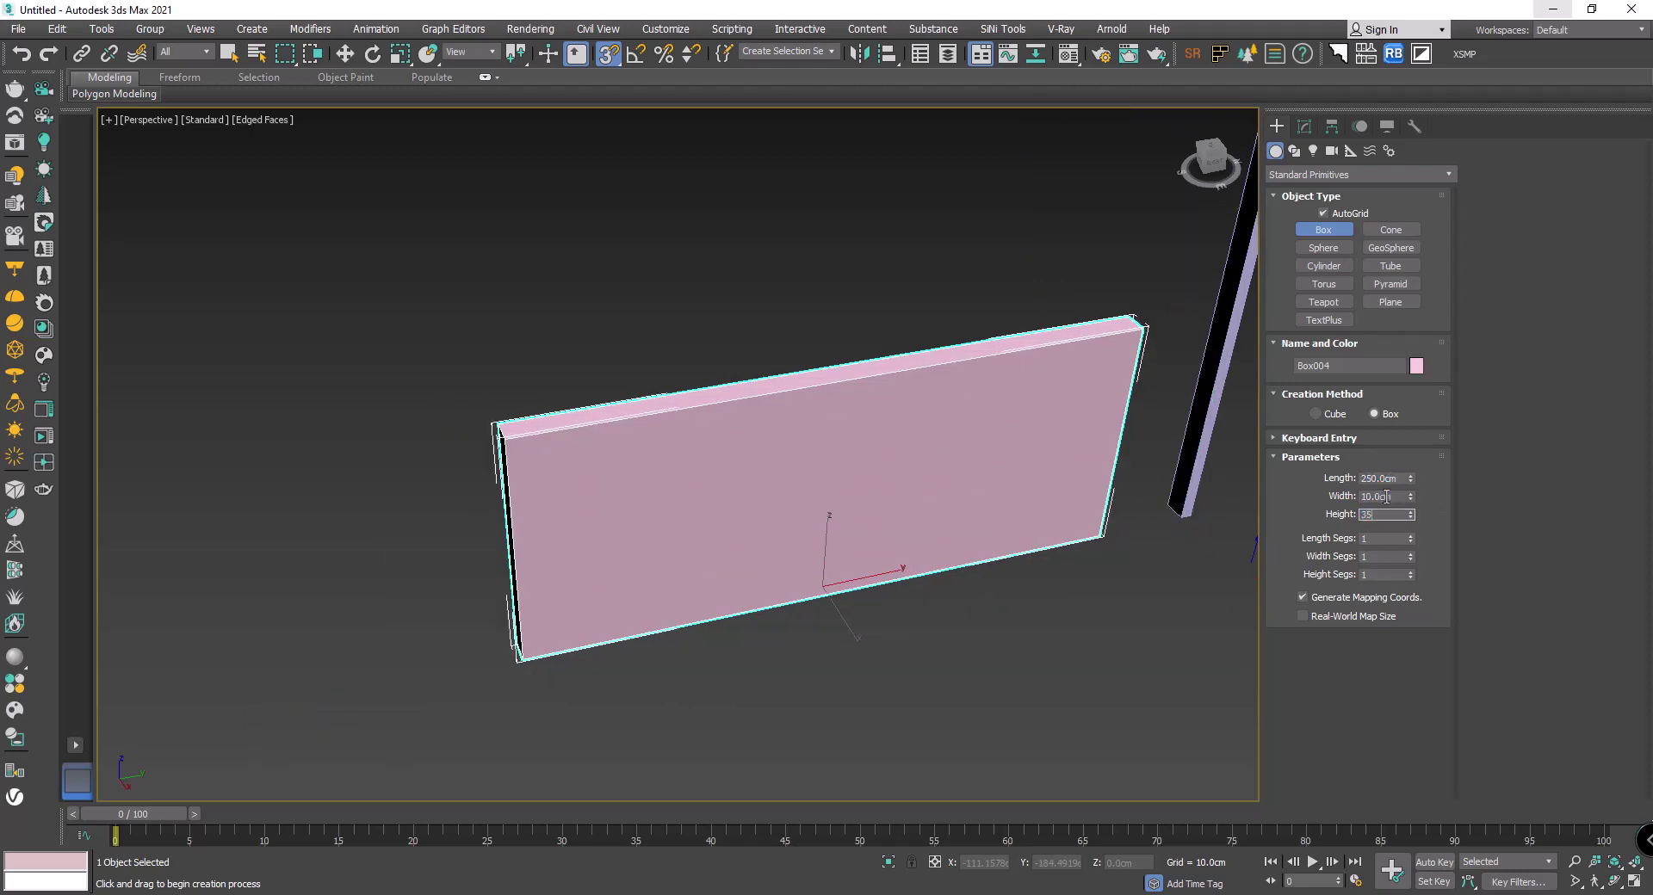
pyautogui.write('0')
pyautogui.press('Return')
pyautogui.press('w')
# Step: Shift-copy the pink panel as an independent Copy onto the opposite side wall
pyautogui.moveTo(1169, 562)
pyautogui.keyDown('alt'); pyautogui.mouseDown(button='middle')
pyautogui.moveTo(737, 600)
pyautogui.moveTo(930, 656)
pyautogui.mouseUp(button='middle'); pyautogui.keyUp('alt')
pyautogui.scroll(2, 745, 629)
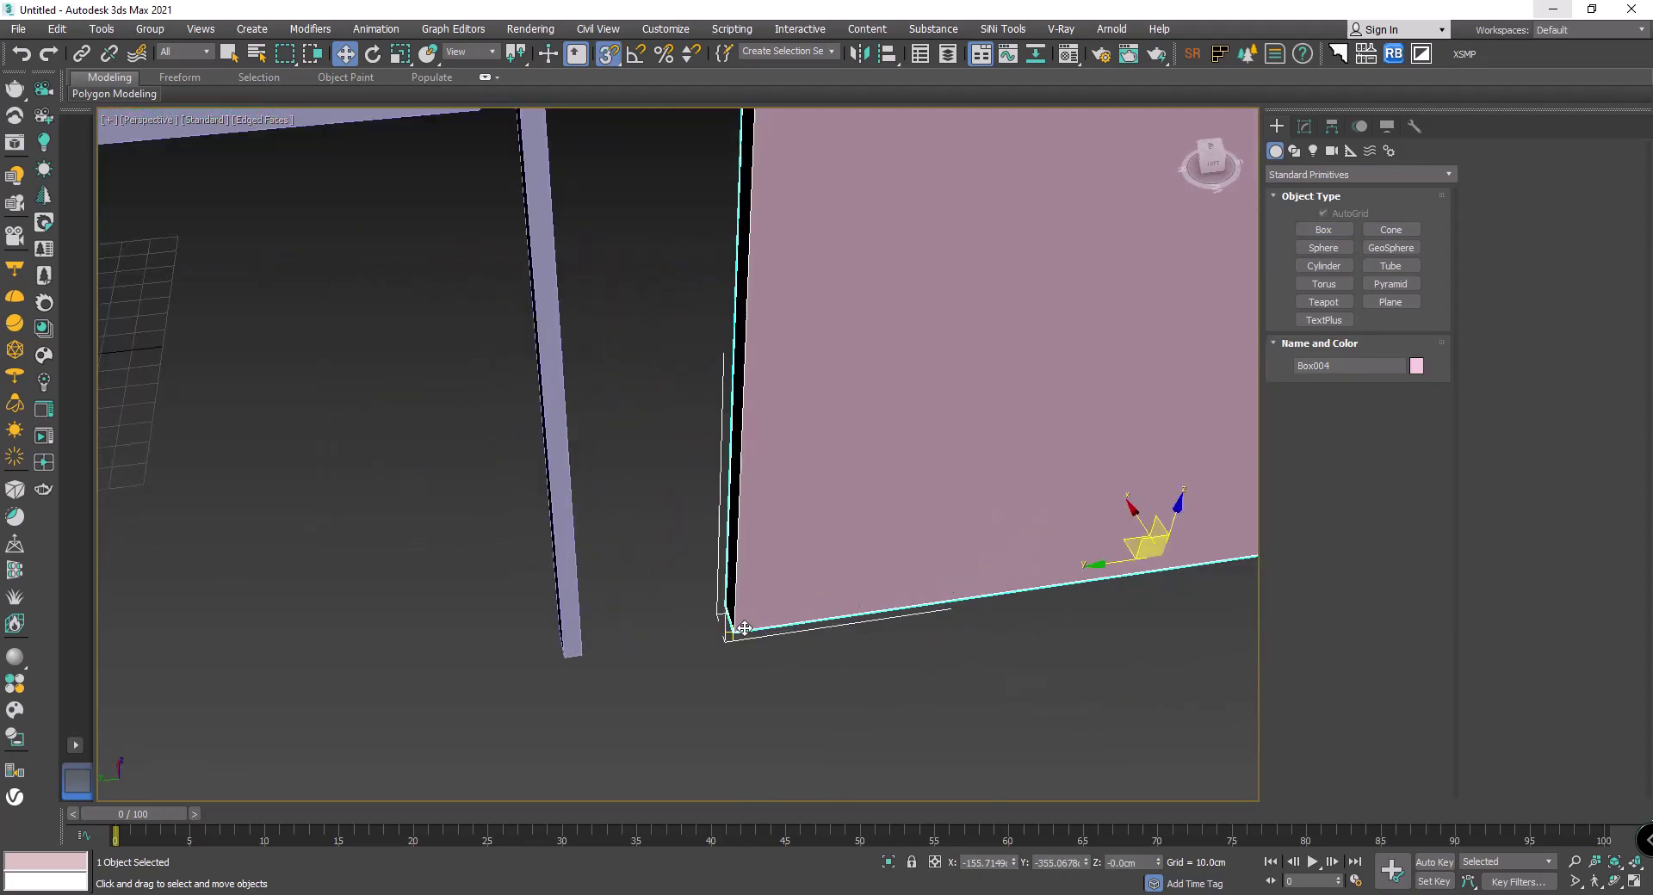
pyautogui.scroll(-2, 742, 628)
pyautogui.scroll(-2, 742, 628)
pyautogui.scroll(-5, 742, 628)
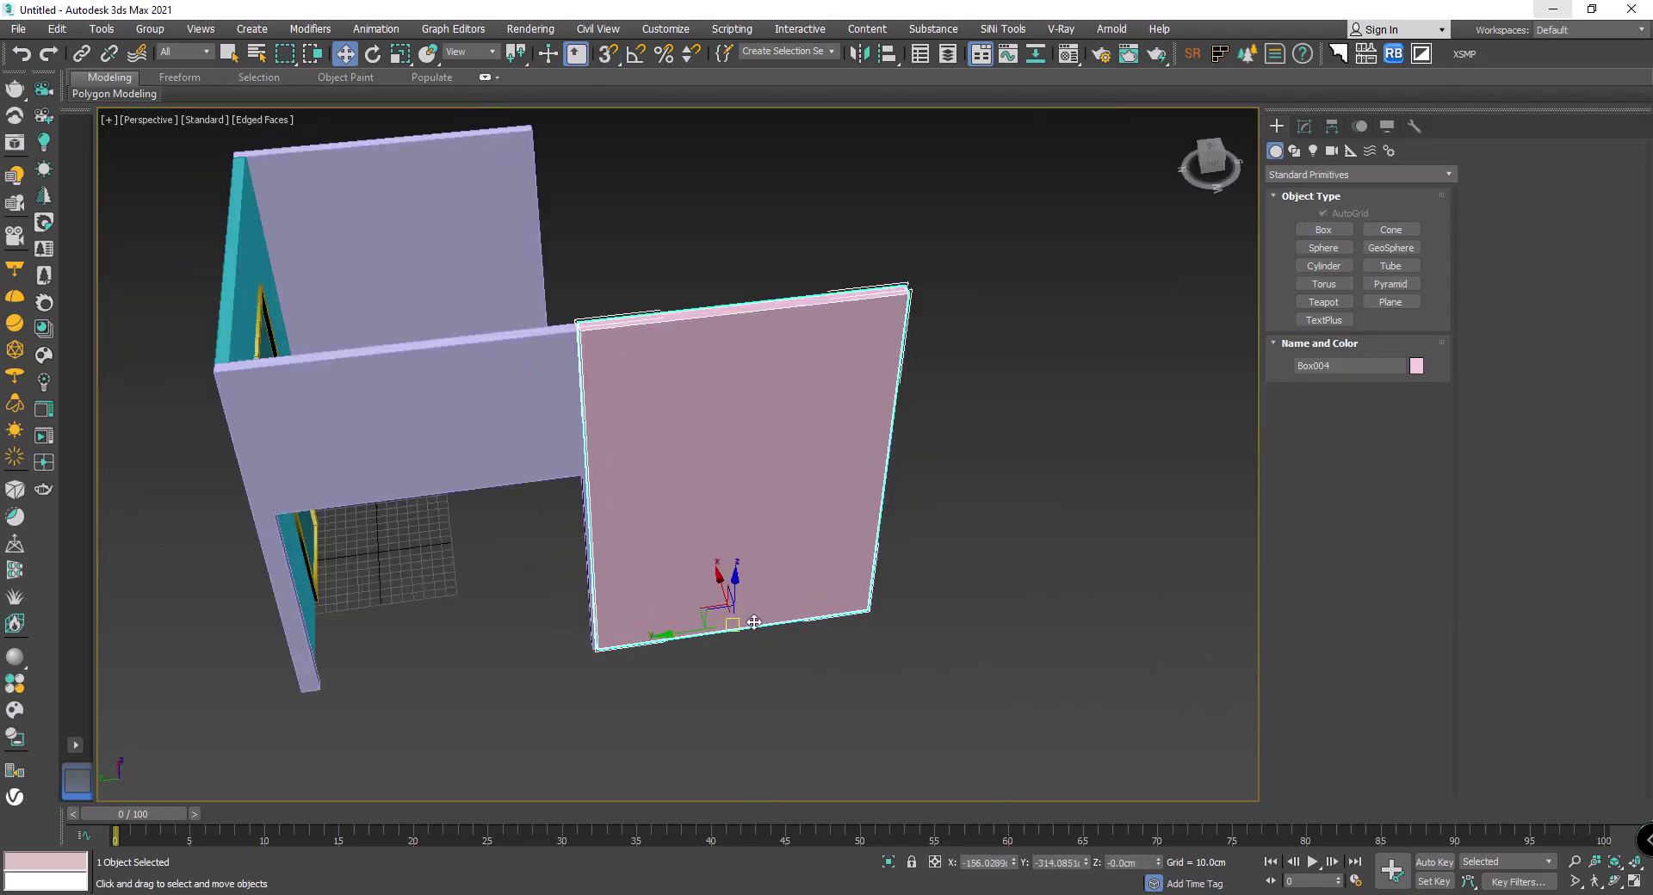
pyautogui.moveTo(742, 628)
pyautogui.keyDown('alt'); pyautogui.mouseDown(button='middle')
pyautogui.moveTo(636, 634)
pyautogui.moveTo(885, 613)
pyautogui.mouseUp(button='middle'); pyautogui.keyUp('alt')
pyautogui.click(885, 613)
pyautogui.click(740, 603)
pyautogui.keyDown('alt'); pyautogui.moveTo(741, 603); pyautogui.dragTo(612, 603, button='middle'); pyautogui.keyUp('alt')
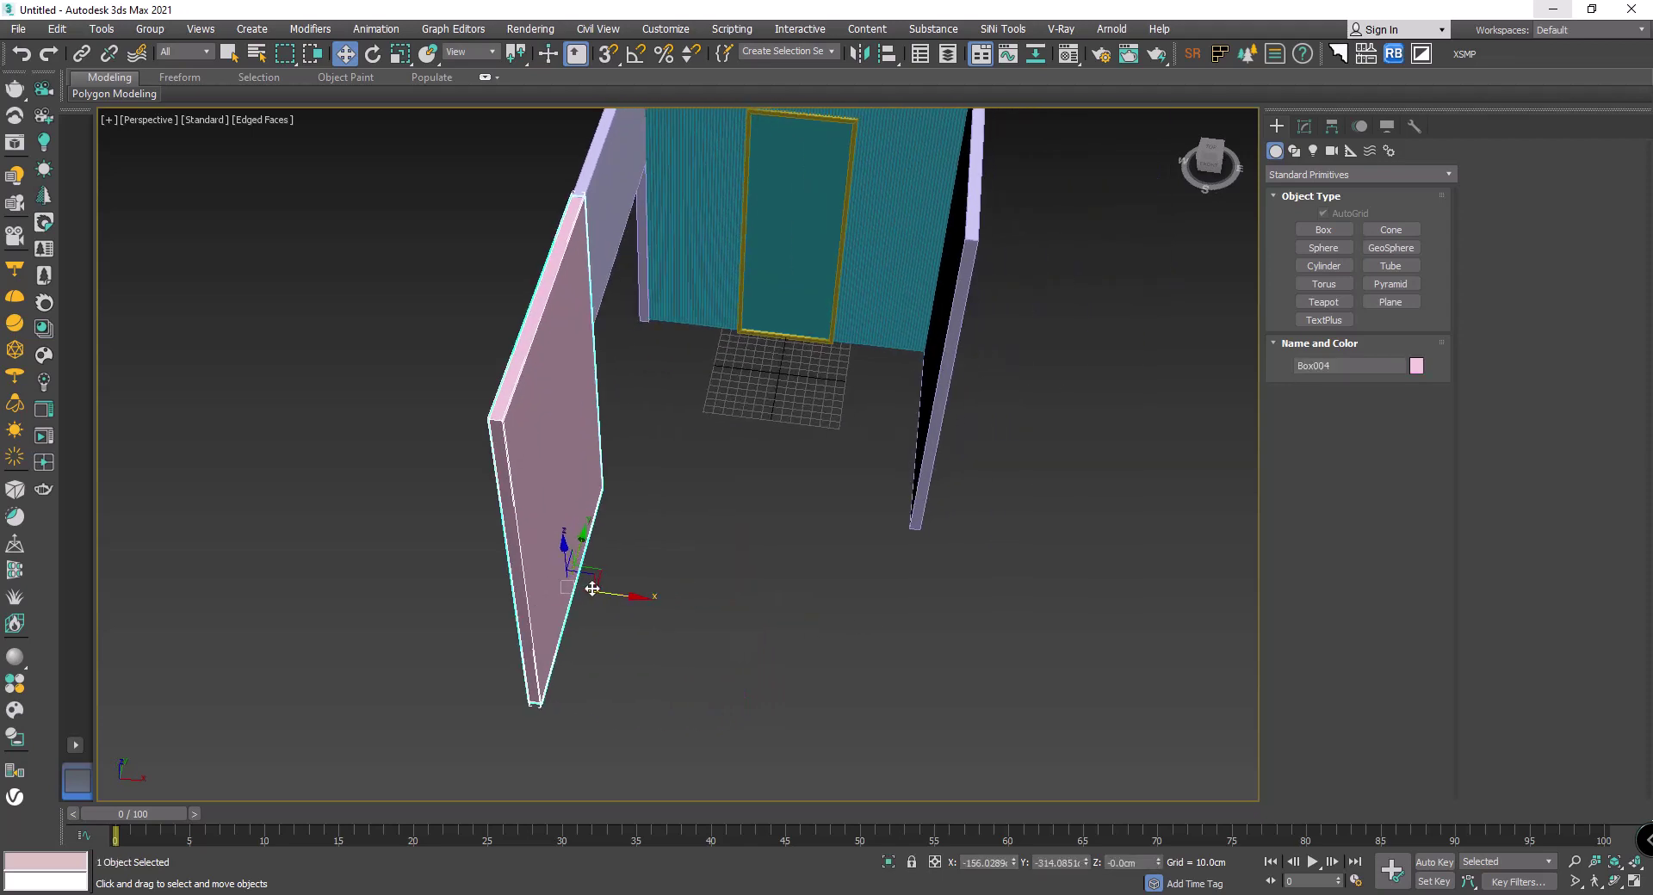
pyautogui.keyDown('shift'); pyautogui.moveTo(612, 602); pyautogui.dragTo(951, 642); pyautogui.keyUp('shift')
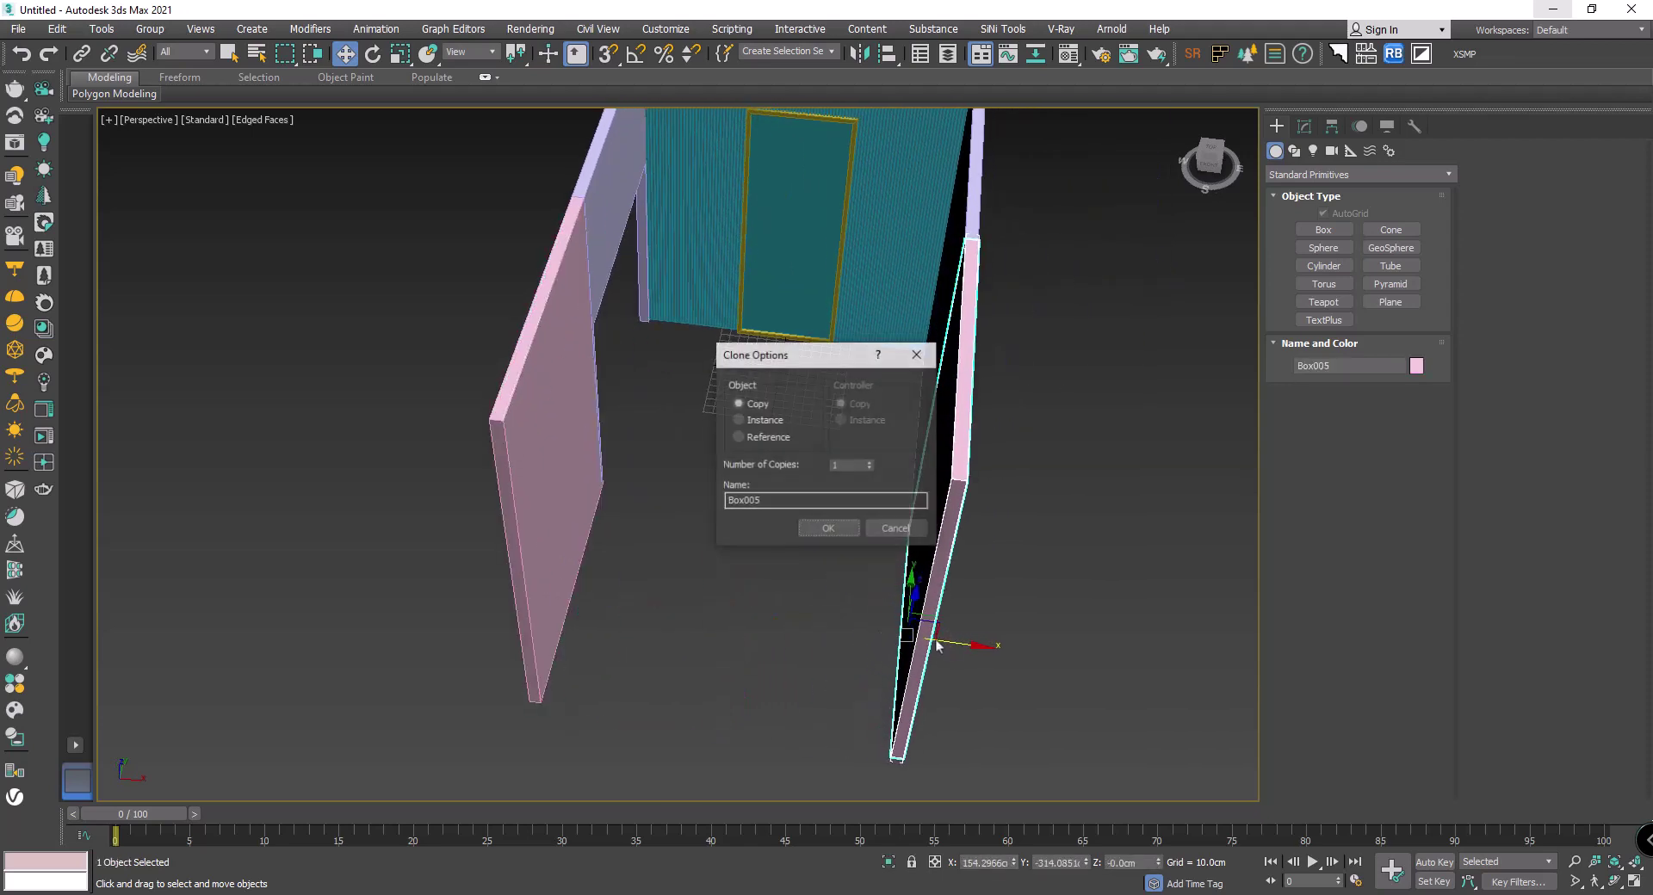
pyautogui.click(828, 529)
# Step: Turn snapping off and orbit to check both new wall panels
pyautogui.scroll(5, 984, 661)
pyautogui.scroll(3, 985, 661)
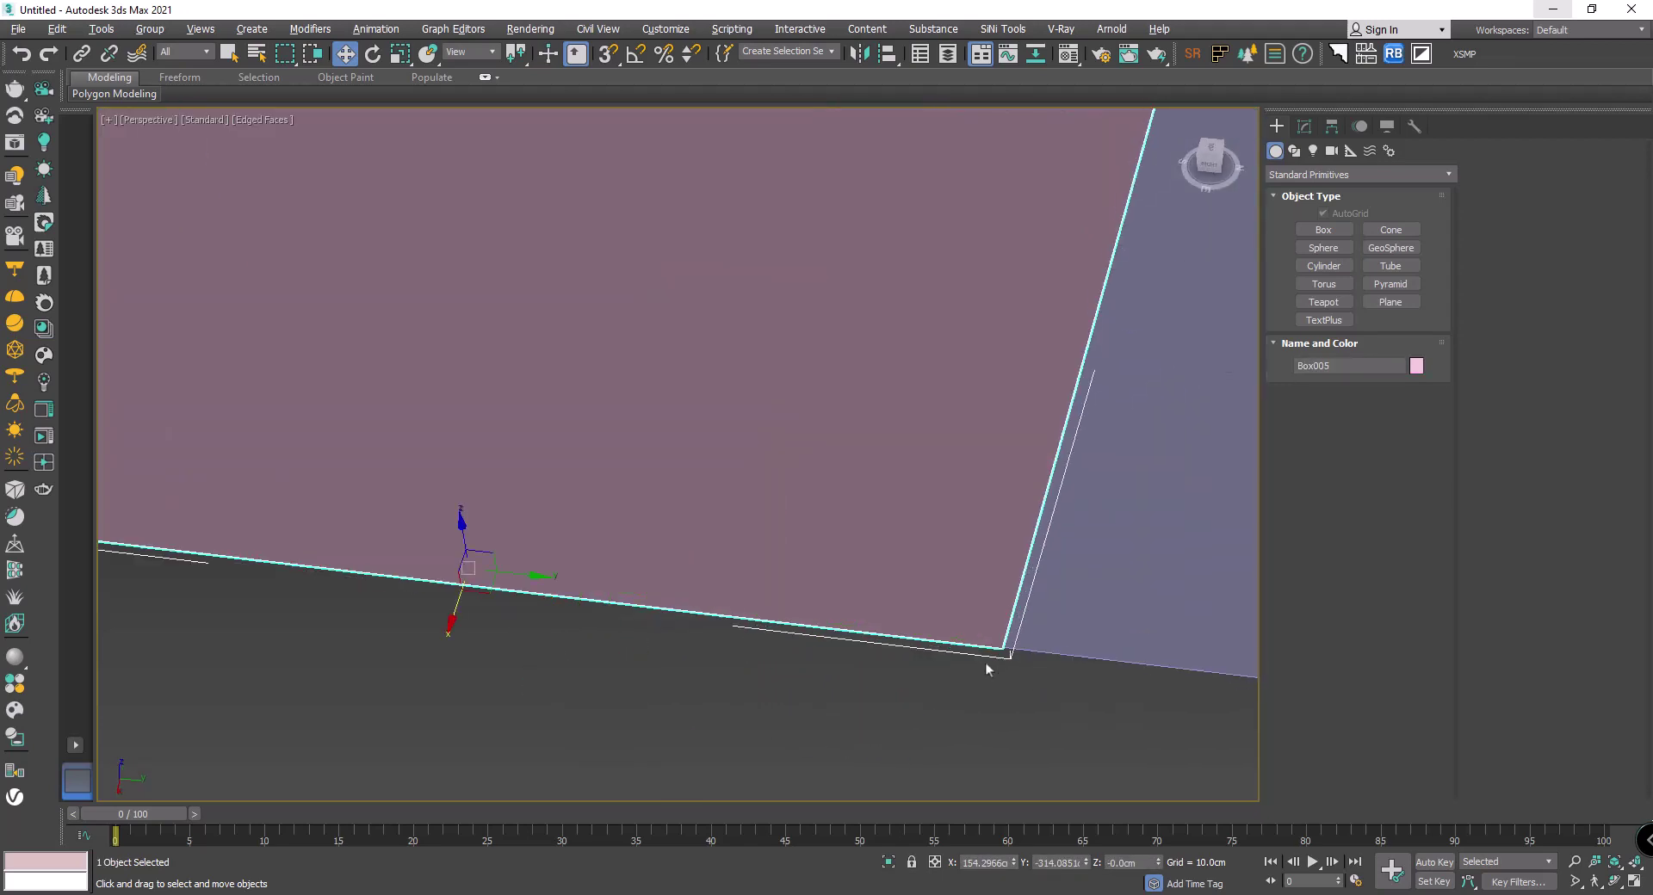
pyautogui.scroll(1, 994, 642)
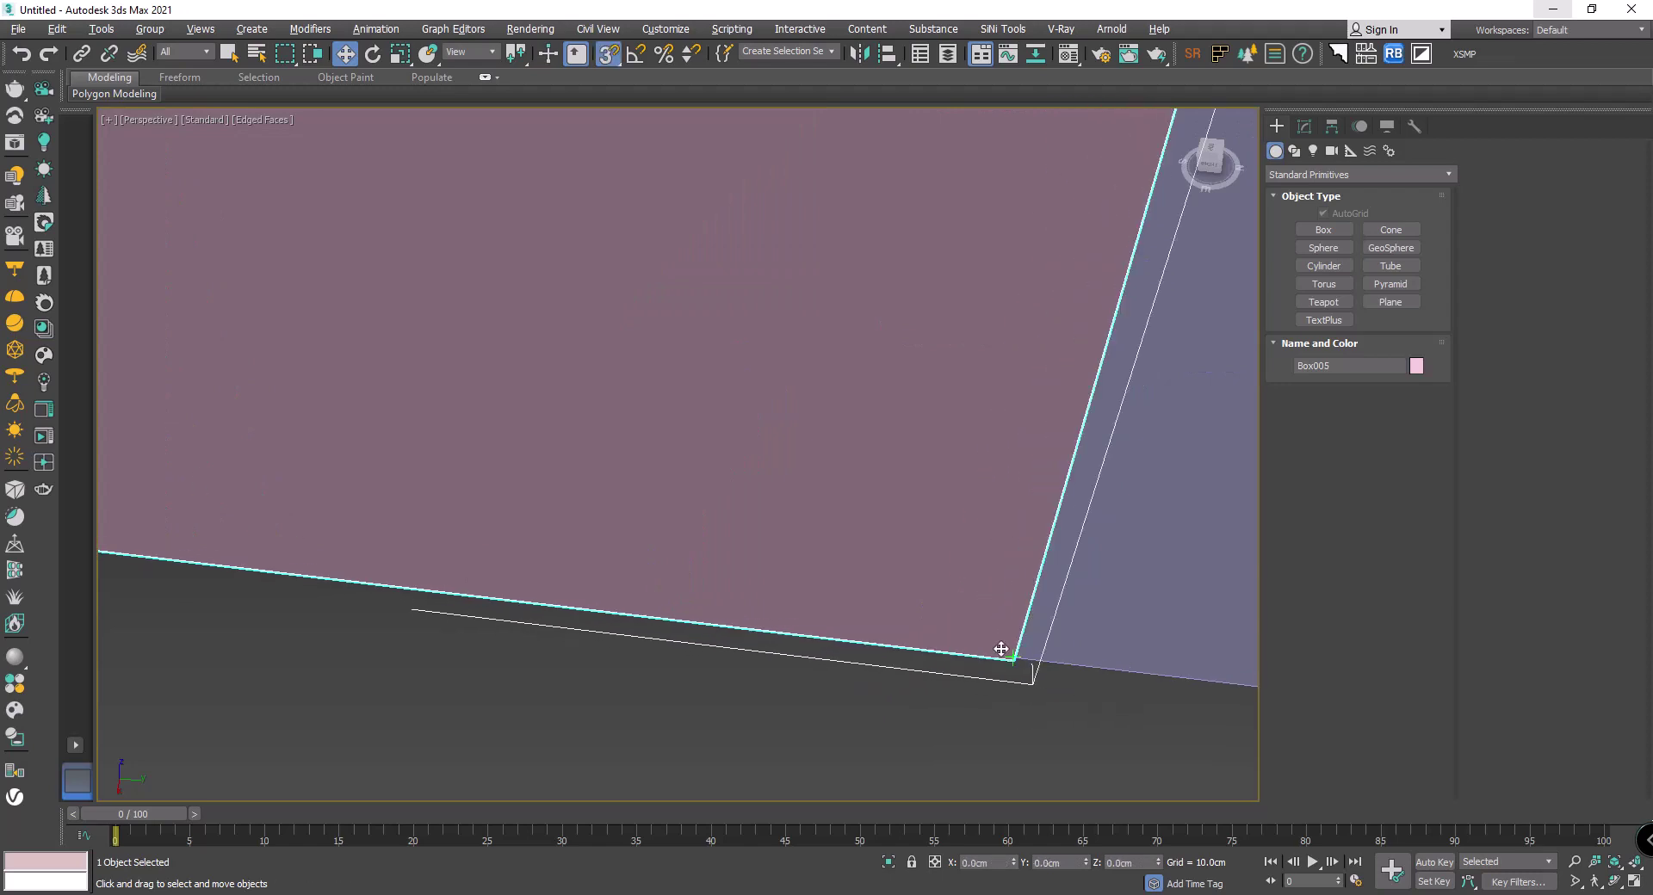
pyautogui.press('s')
pyautogui.scroll(-3, 999, 653)
pyautogui.keyDown('alt'); pyautogui.moveTo(778, 645); pyautogui.dragTo(1057, 678, button='middle'); pyautogui.keyUp('alt')
pyautogui.click(1057, 679)
pyautogui.scroll(-5, 572, 602)
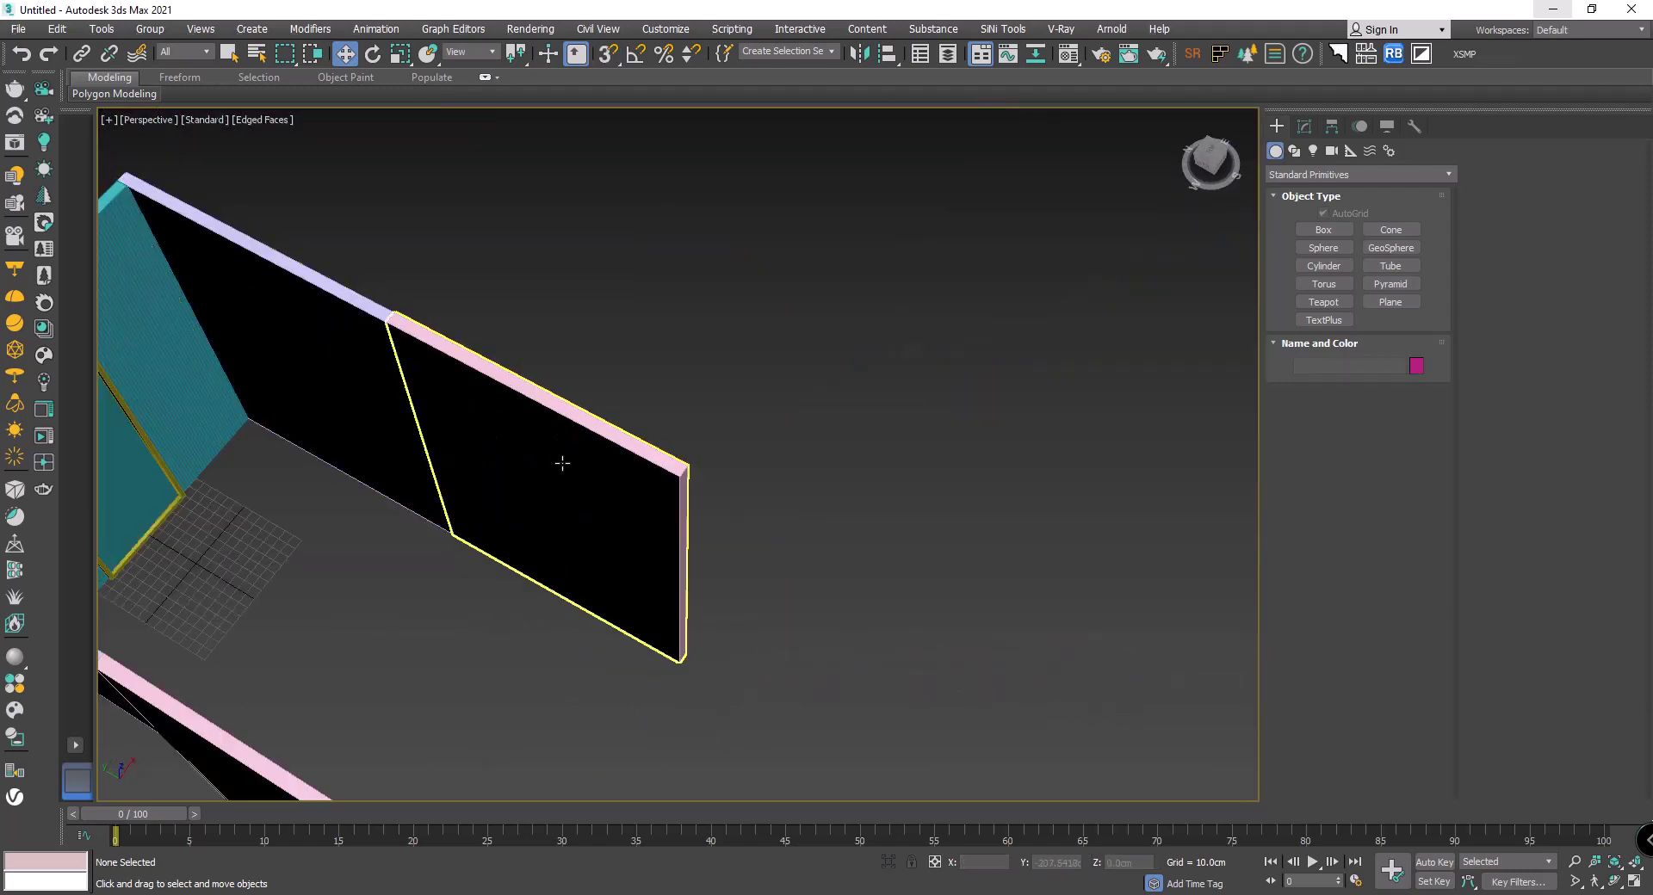
pyautogui.moveTo(560, 461)
pyautogui.keyDown('alt'); pyautogui.mouseDown(button='middle')
pyautogui.moveTo(697, 497)
pyautogui.moveTo(820, 494)
pyautogui.mouseUp(button='middle'); pyautogui.keyUp('alt')
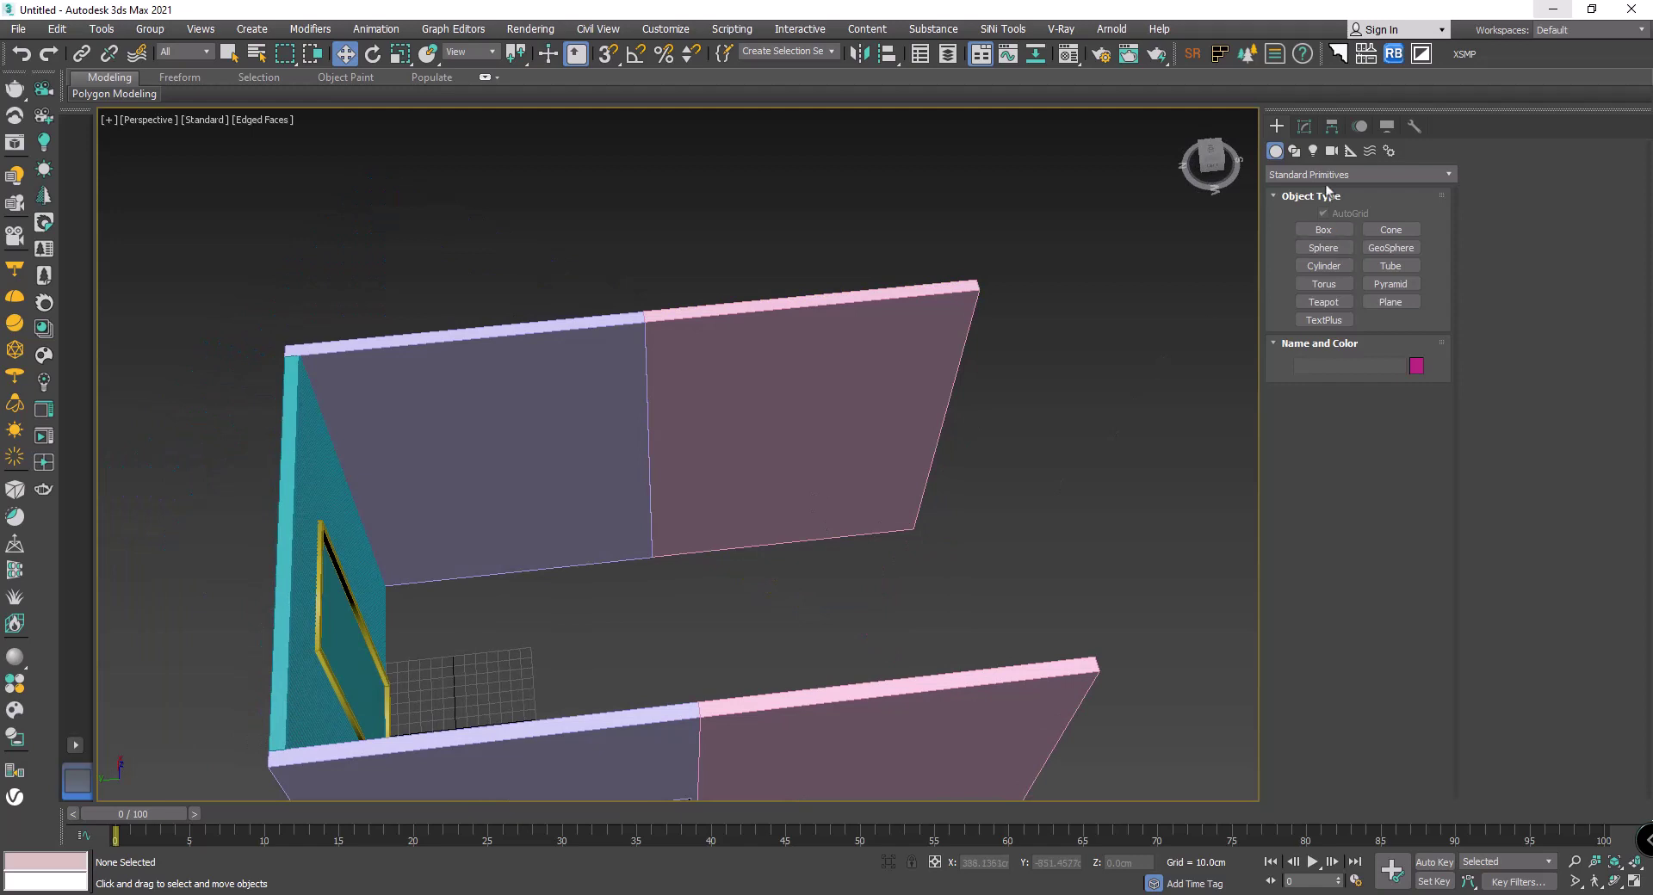
# Step: Draw a 350 × 250 cm plane over the pink wall face, turn snaps off, and orbit to inspect it
pyautogui.click(1390, 302)
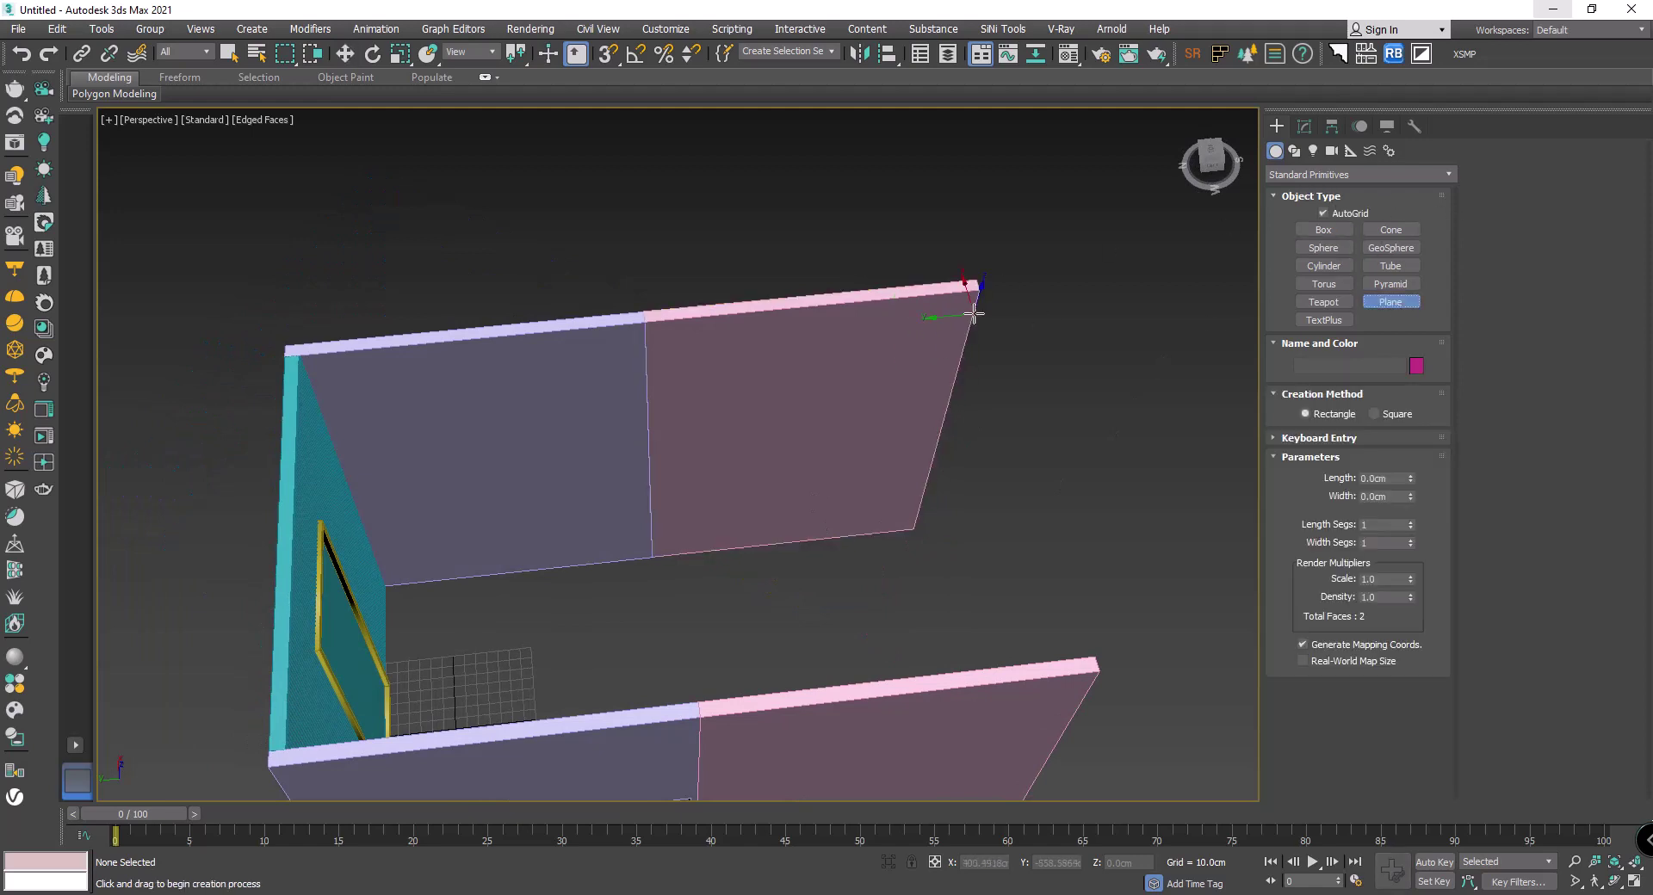
pyautogui.moveTo(975, 308)
pyautogui.mouseDown()
pyautogui.moveTo(723, 553)
pyautogui.moveTo(655, 562)
pyautogui.mouseUp()
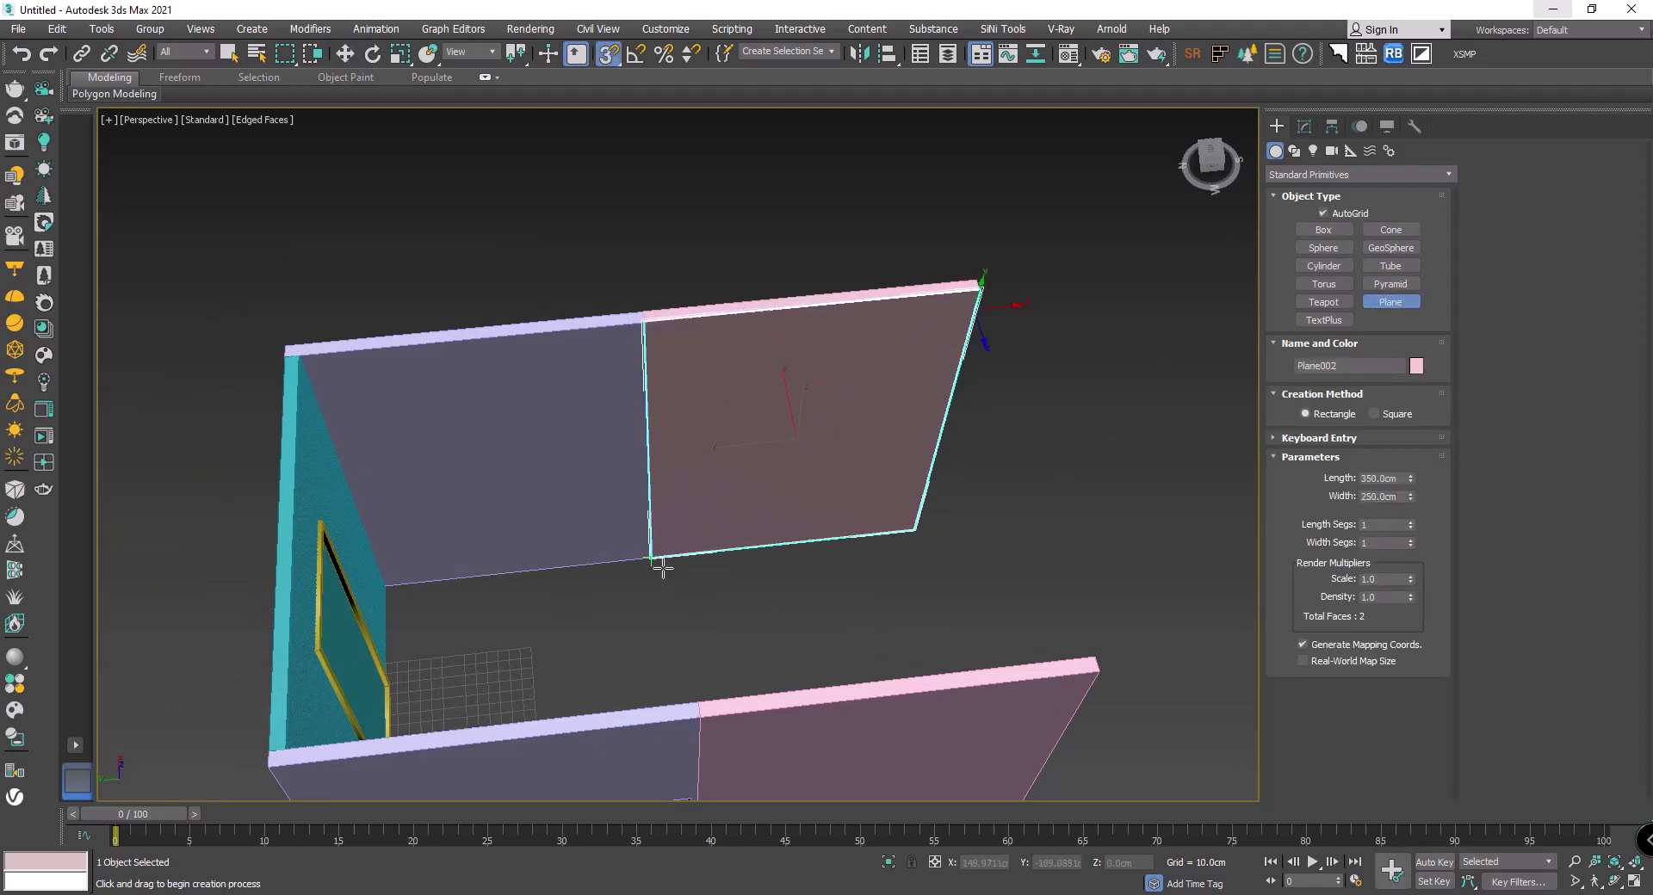
pyautogui.press('s')
pyautogui.moveTo(889, 379)
pyautogui.keyDown('alt'); pyautogui.mouseDown(button='middle')
pyautogui.moveTo(830, 406)
pyautogui.moveTo(871, 361)
pyautogui.mouseUp(button='middle'); pyautogui.keyUp('alt')
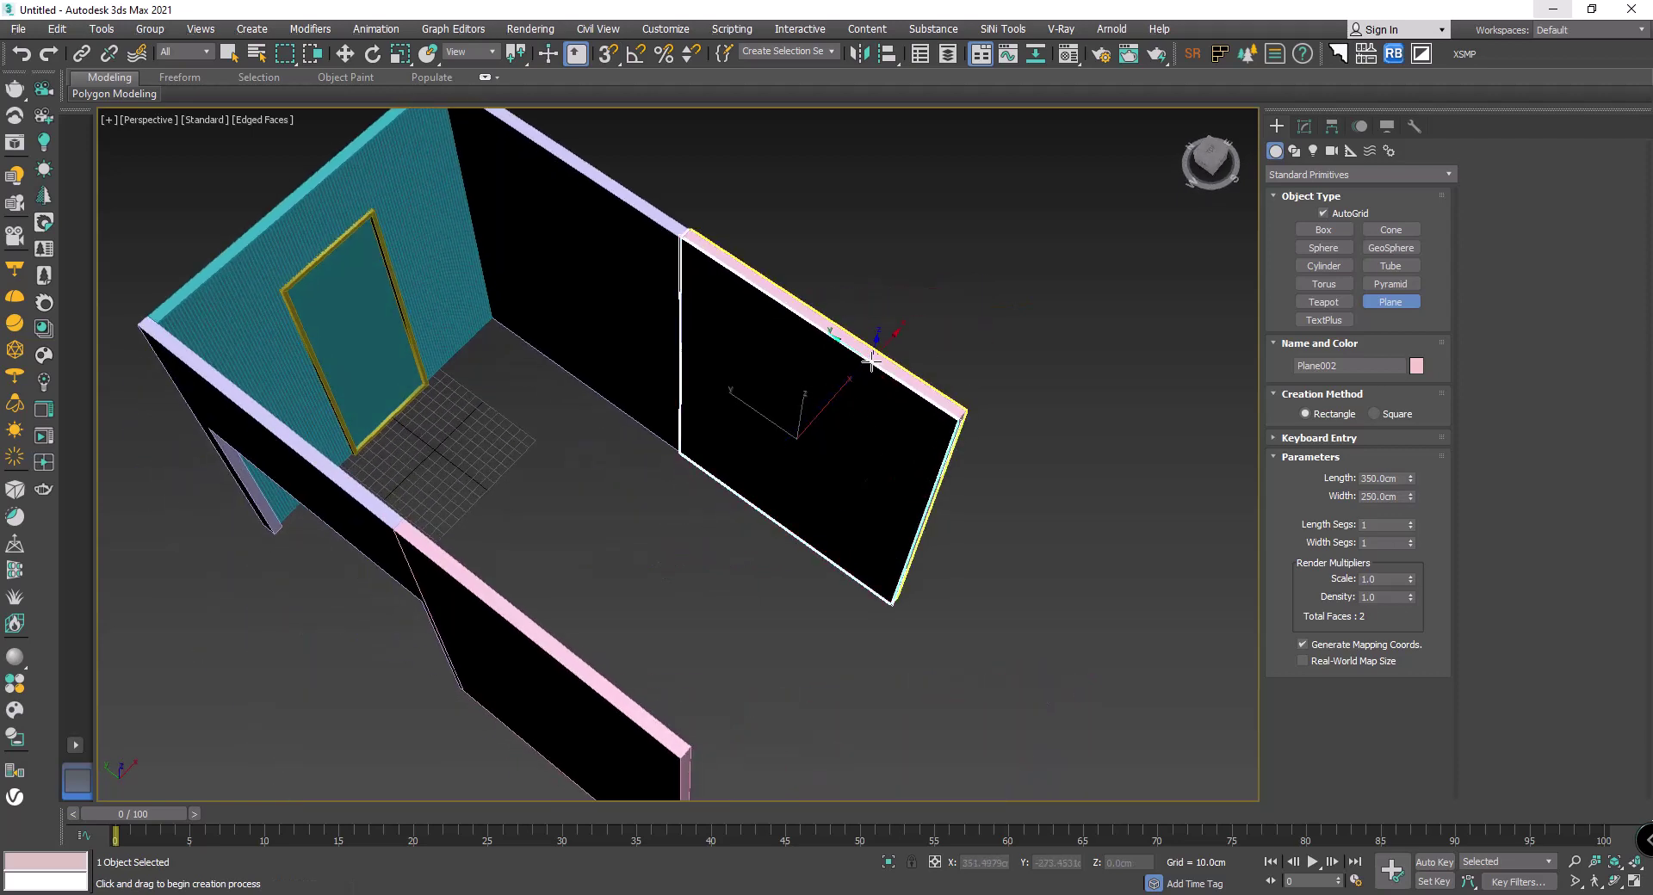
pyautogui.scroll(2, 856, 473)
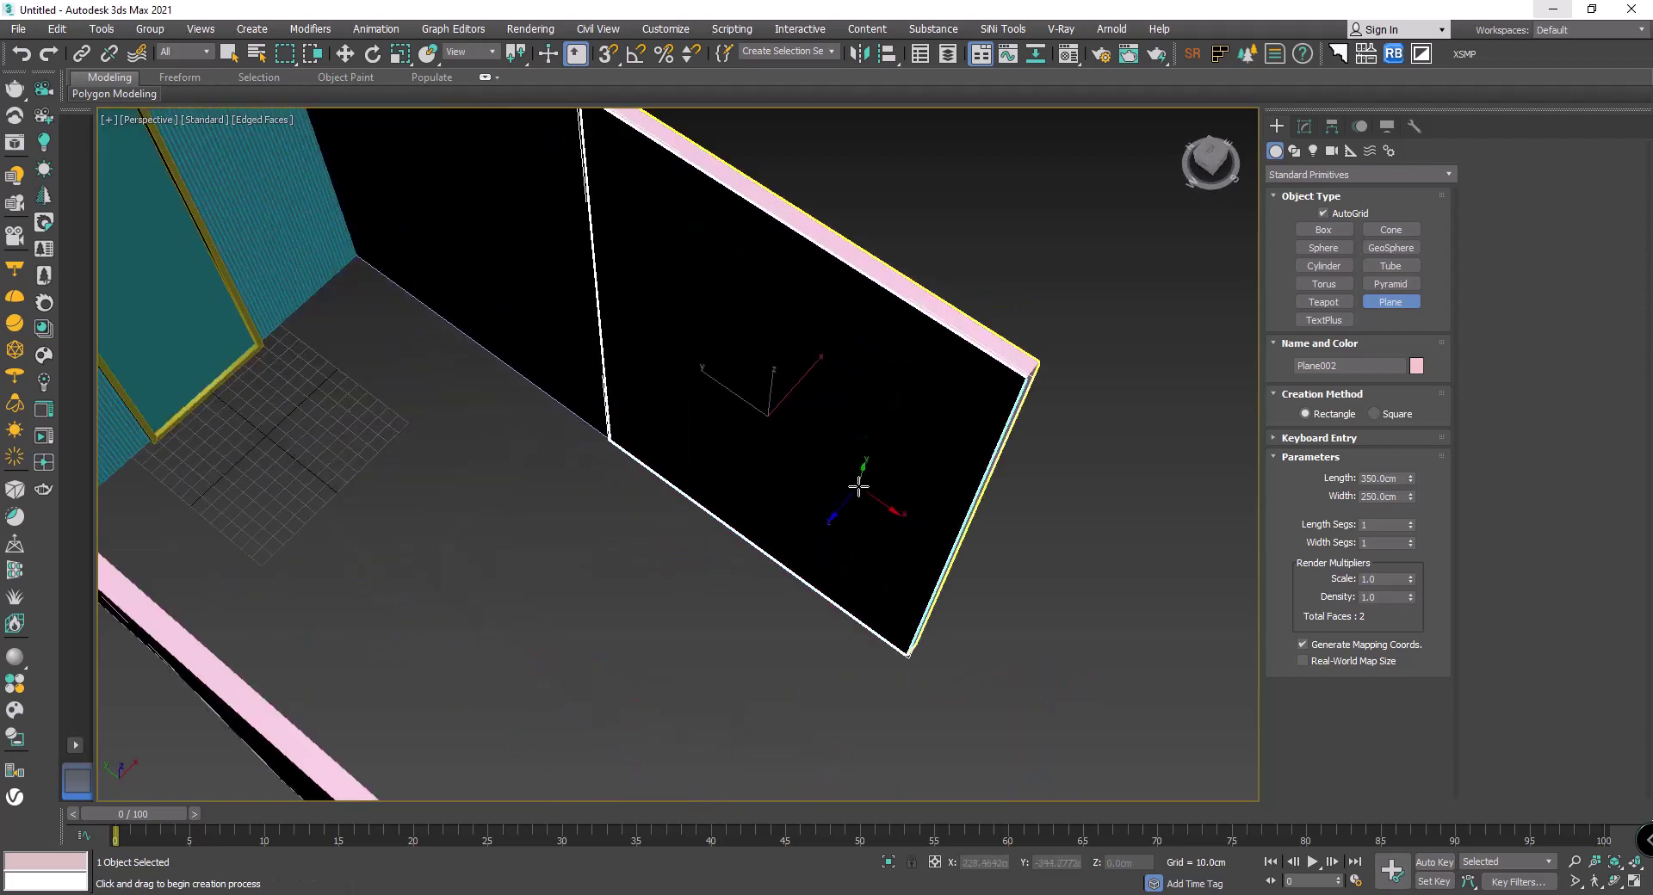
pyautogui.scroll(2, 852, 513)
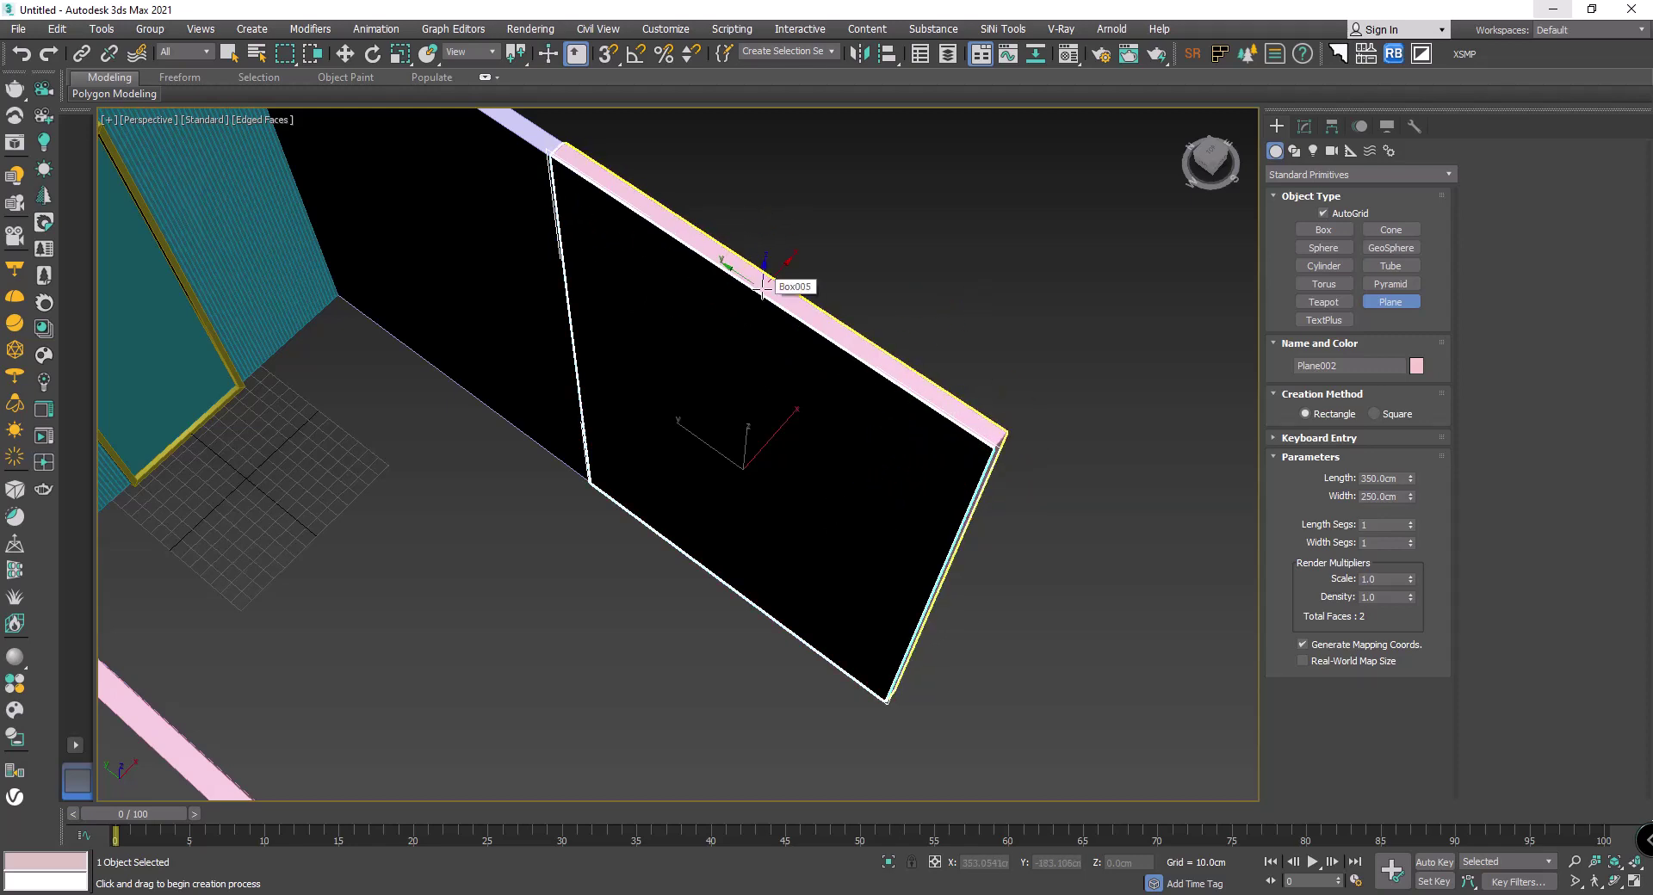
pyautogui.keyDown('alt'); pyautogui.moveTo(852, 291); pyautogui.dragTo(906, 275, button='middle'); pyautogui.keyUp('alt')
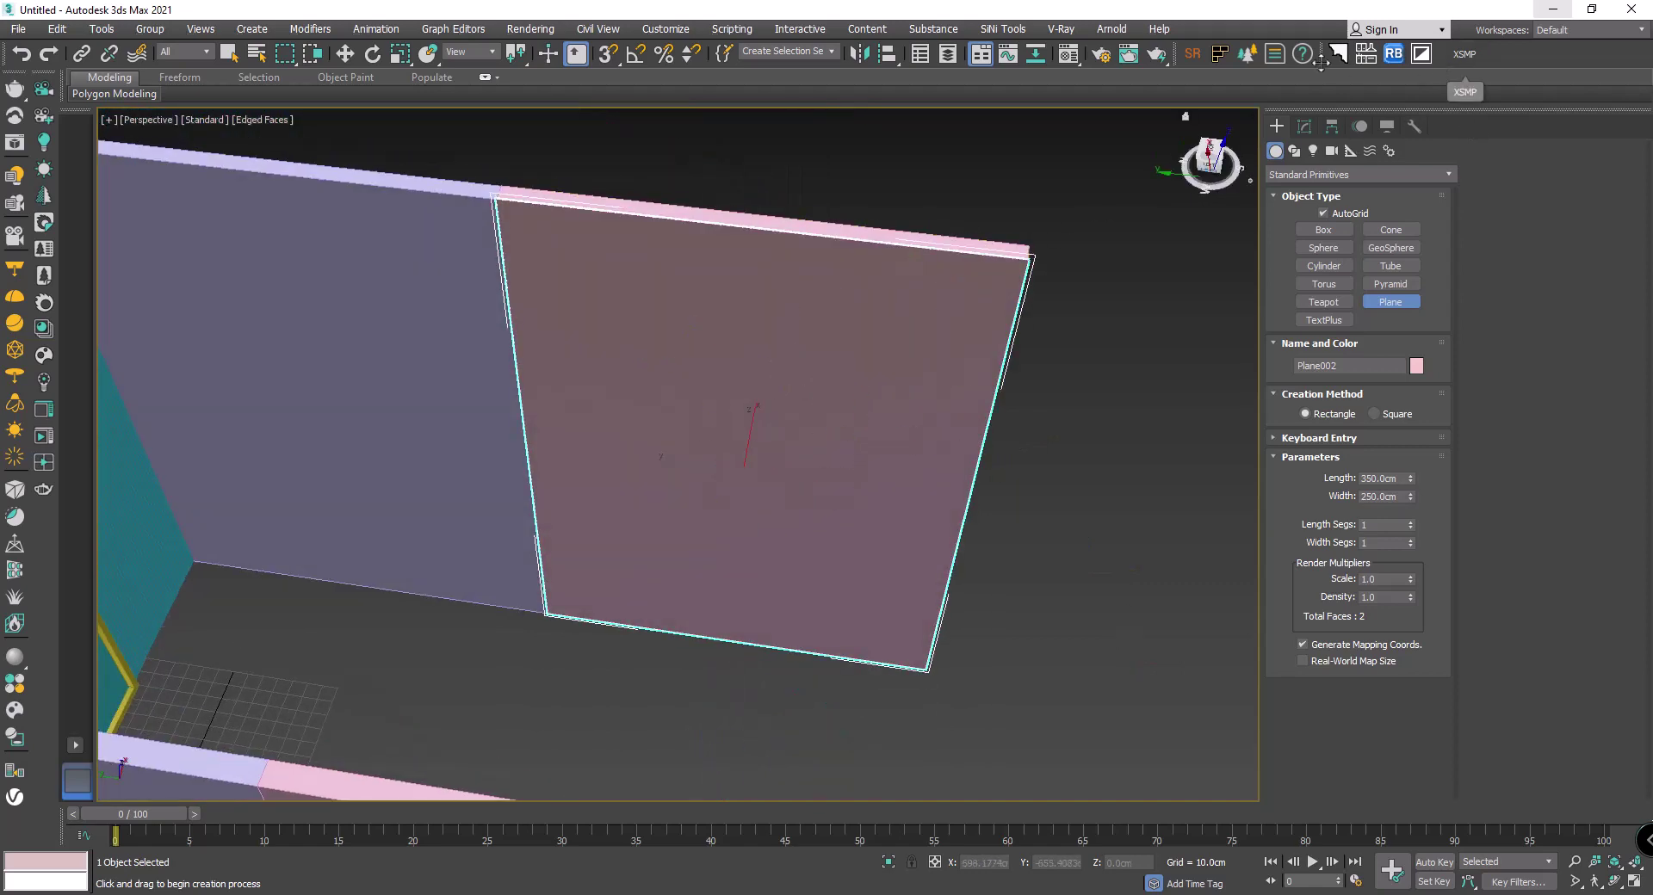
# Step: Generate a FloorGen pattern on the new plane and pick the door wall's thin vertical slat pattern for it
pyautogui.click(1221, 55)
pyautogui.click(1143, 268)
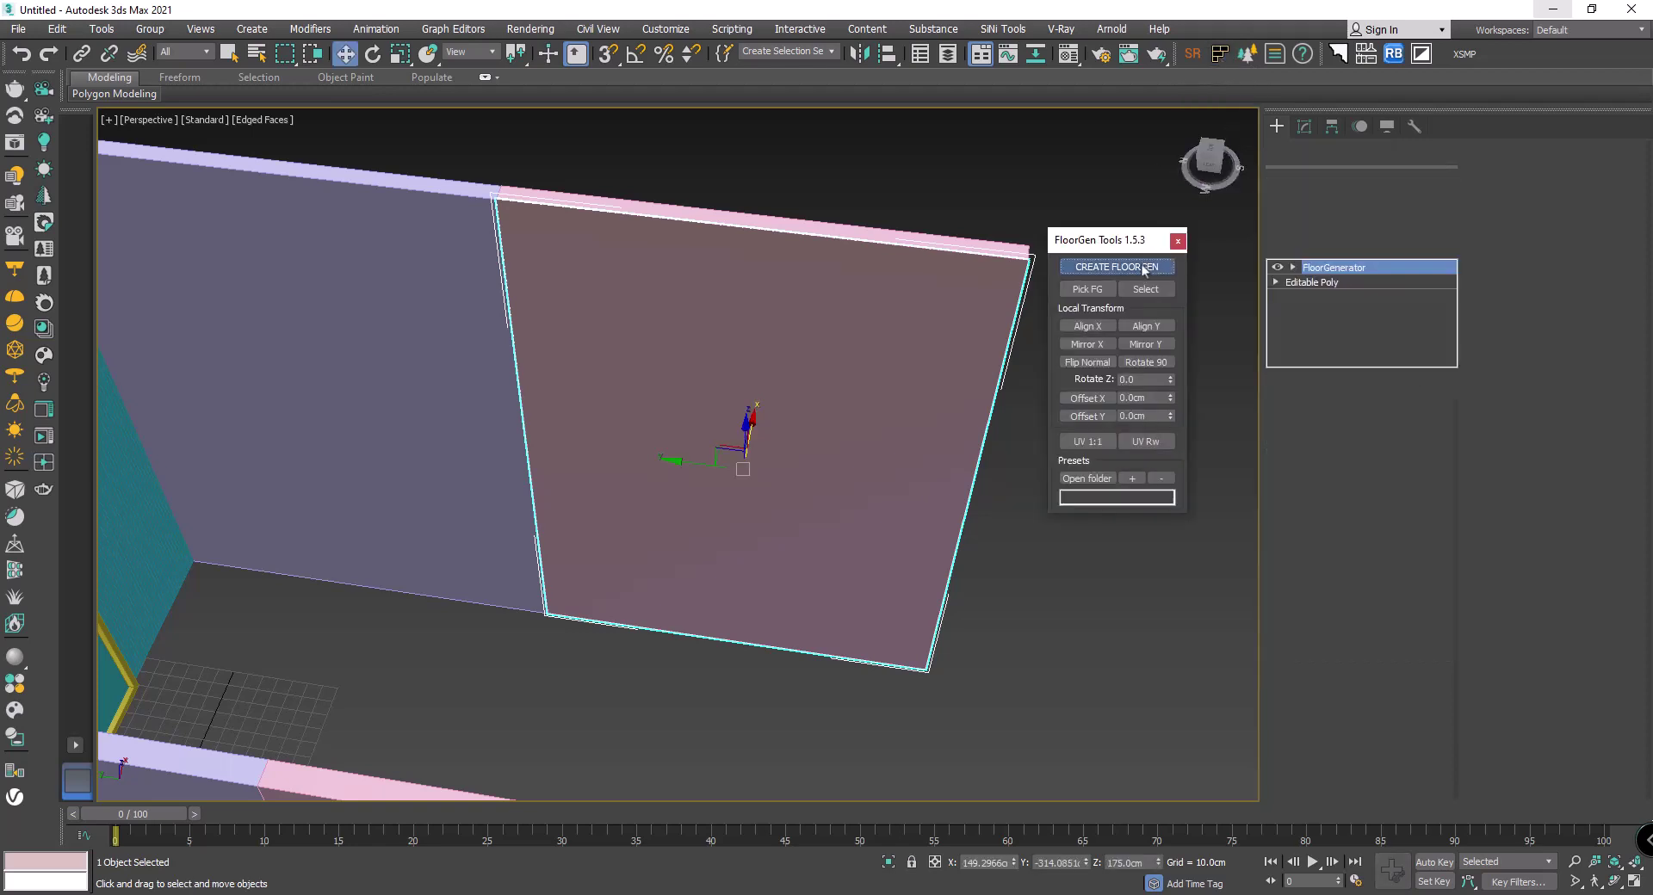
pyautogui.keyDown('alt'); pyautogui.moveTo(998, 327); pyautogui.dragTo(919, 324, button='middle'); pyautogui.keyUp('alt')
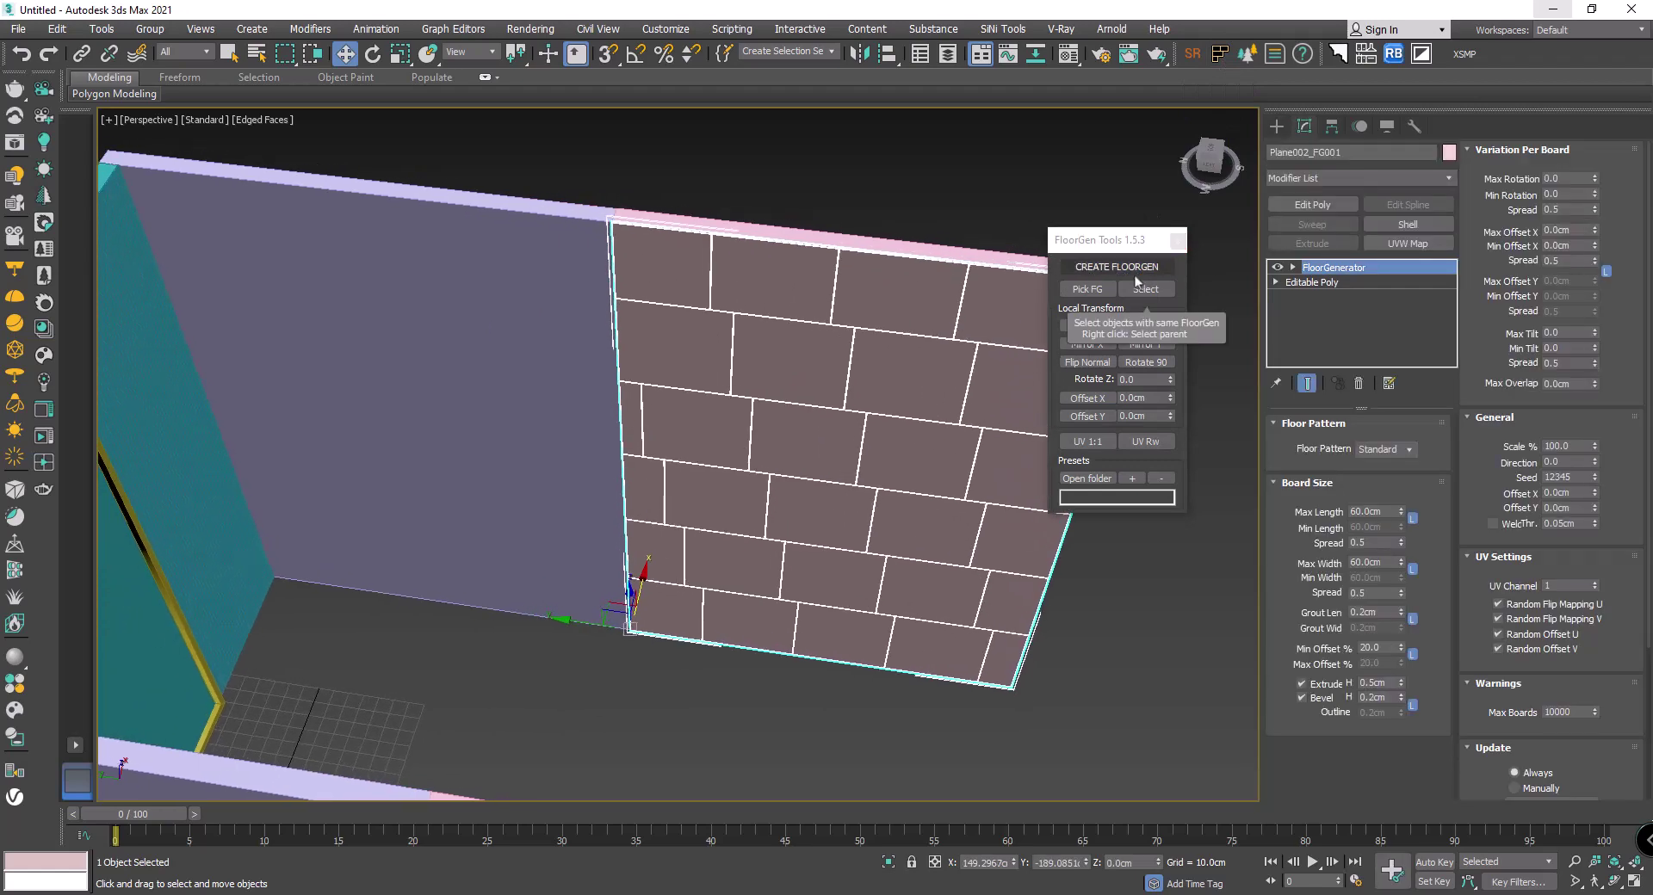
pyautogui.keyDown('alt'); pyautogui.moveTo(1222, 293); pyautogui.dragTo(1023, 301, button='middle'); pyautogui.keyUp('alt')
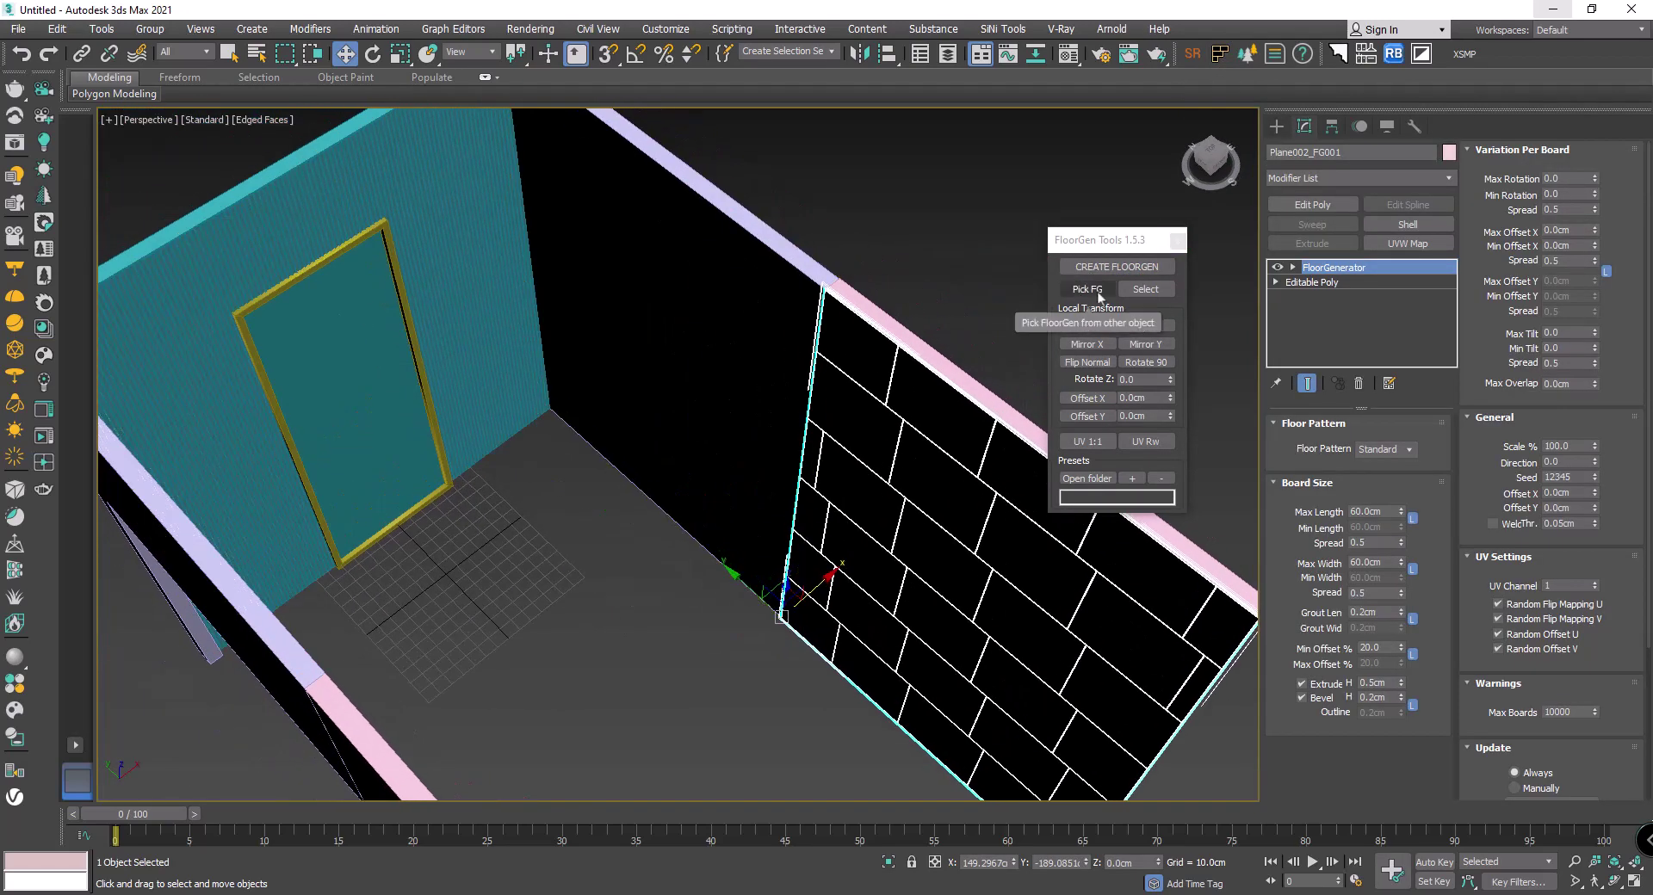
pyautogui.click(1087, 289)
pyautogui.click(484, 269)
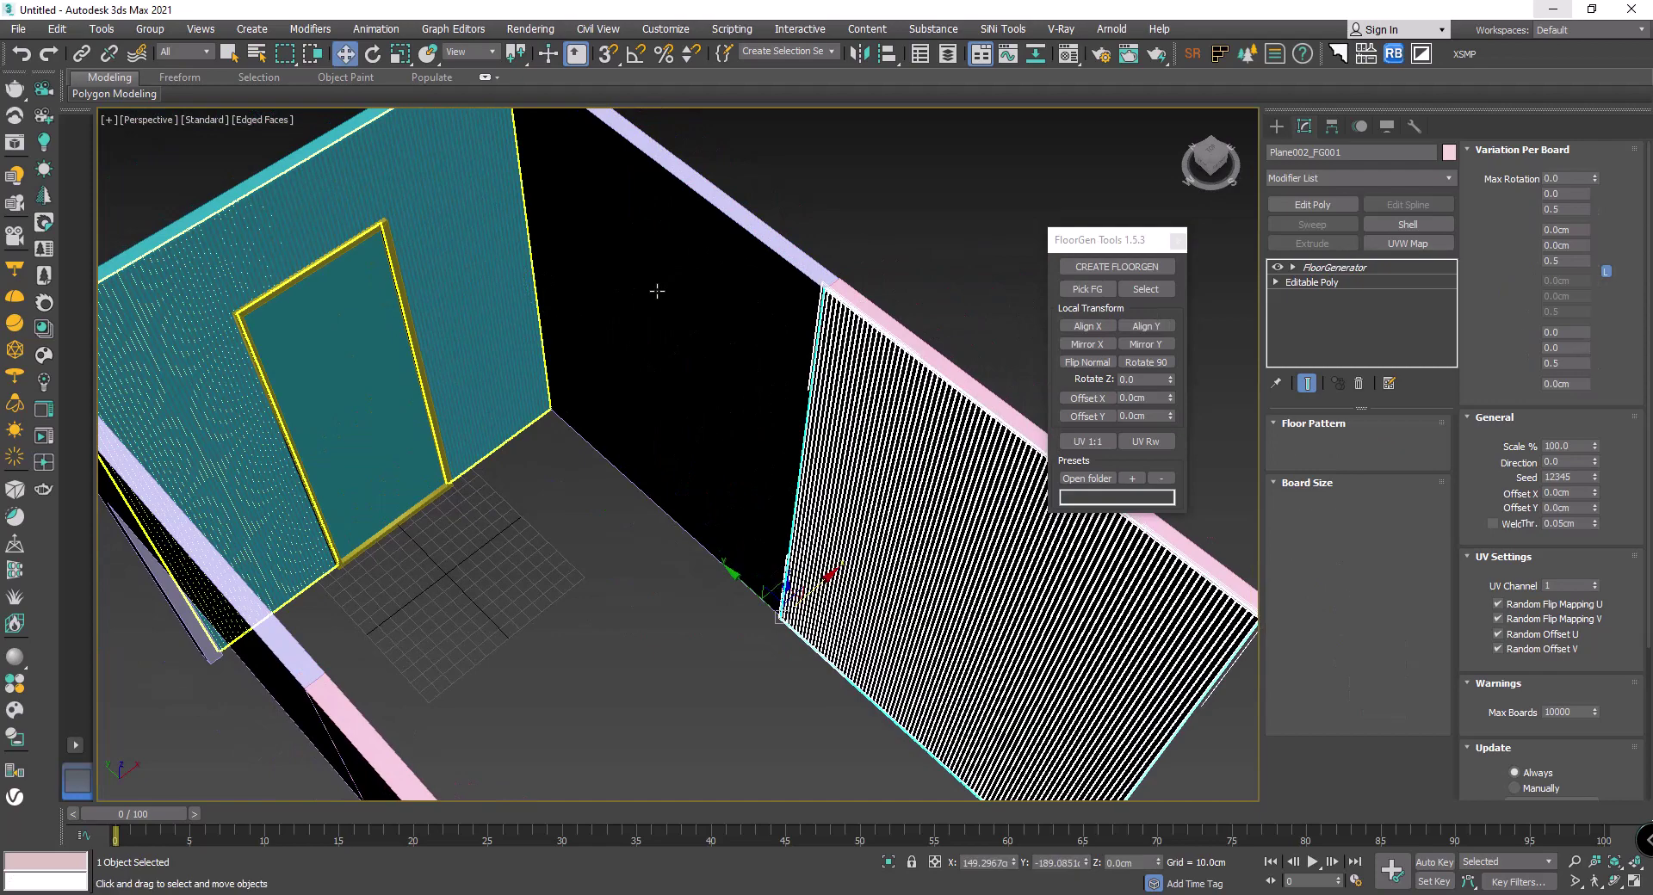
pyautogui.moveTo(776, 325)
pyautogui.keyDown('alt'); pyautogui.mouseDown(button='middle')
pyautogui.moveTo(855, 301)
pyautogui.moveTo(738, 174)
pyautogui.mouseUp(button='middle'); pyautogui.keyUp('alt')
pyautogui.click(739, 174)
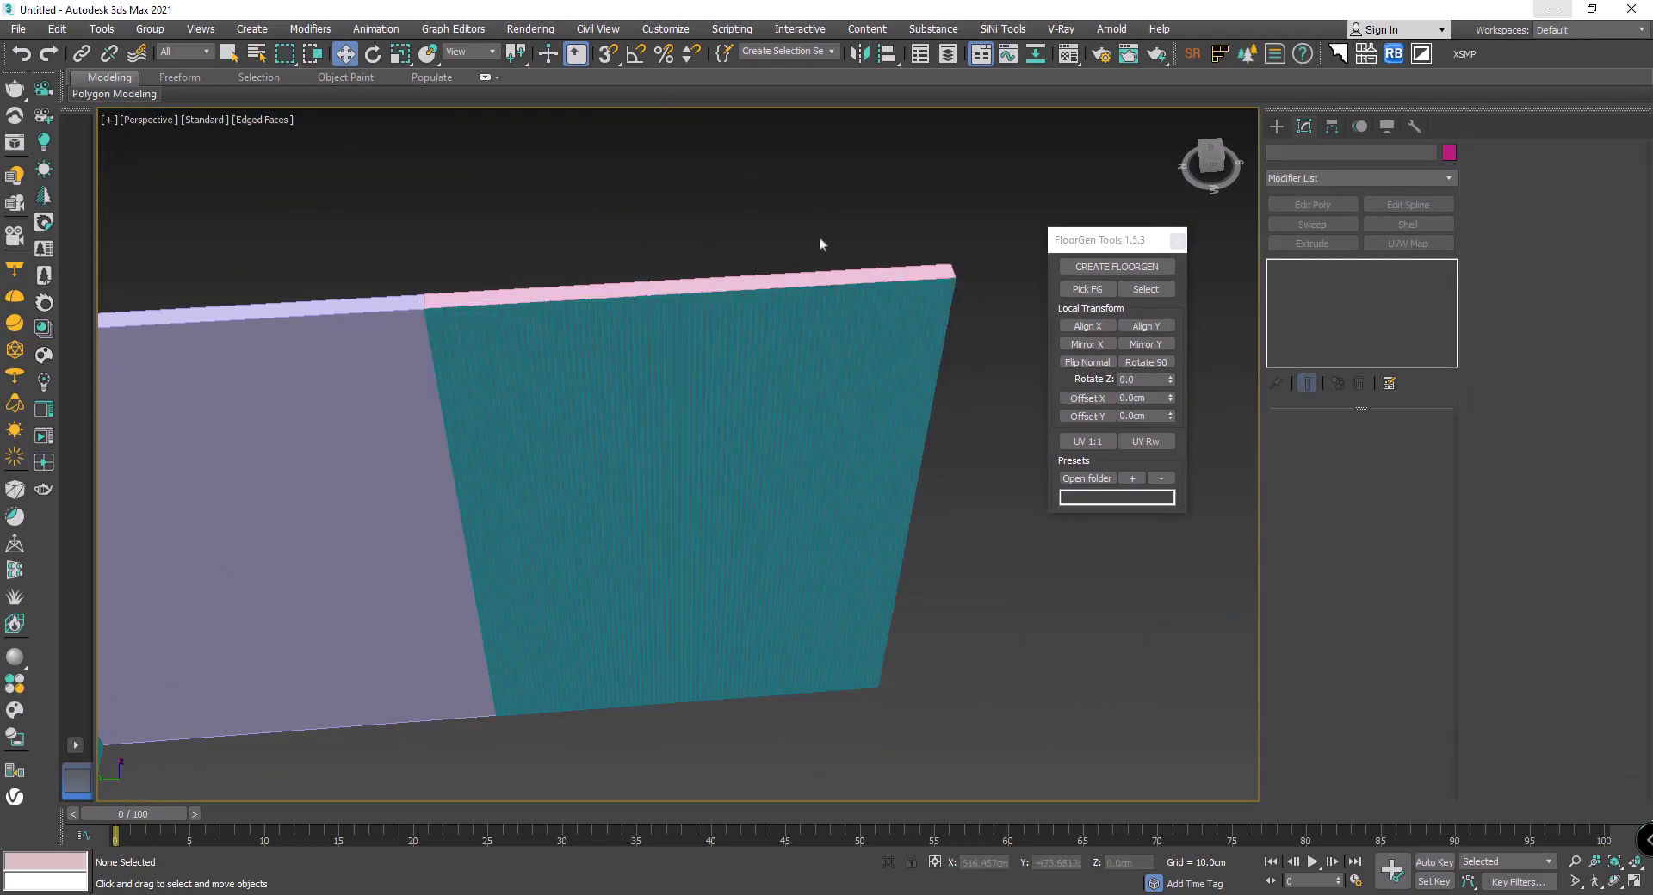
pyautogui.click(775, 362)
# Step: Switch the viewport to Clay shading, hide the slat pattern object, and show edges
pyautogui.click(258, 122)
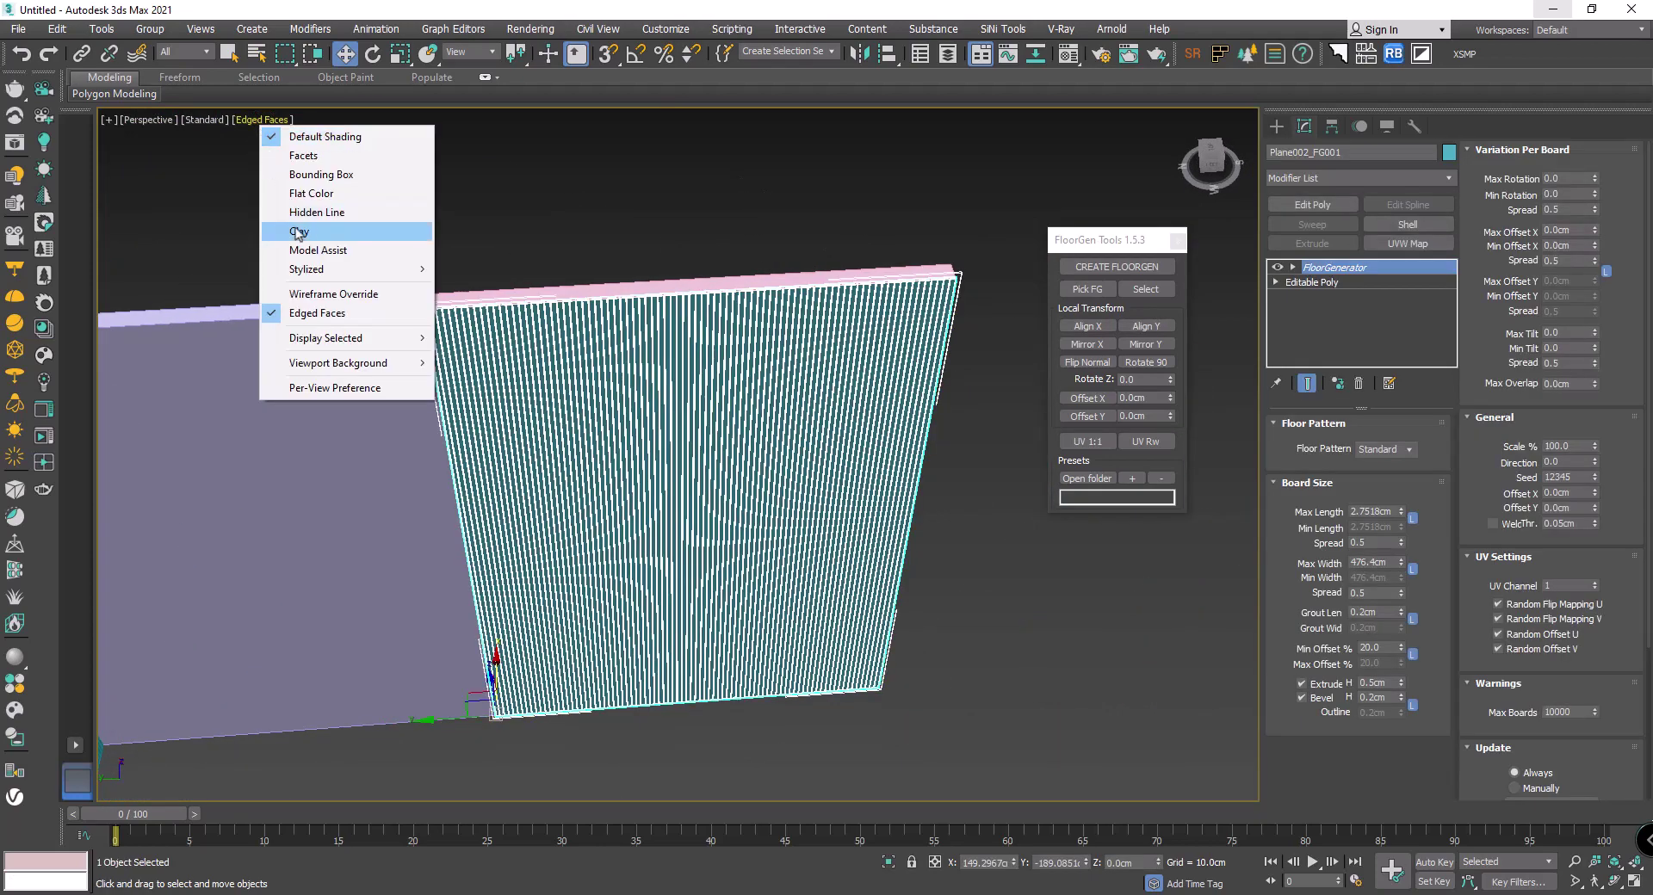
pyautogui.click(301, 234)
pyautogui.click(711, 199)
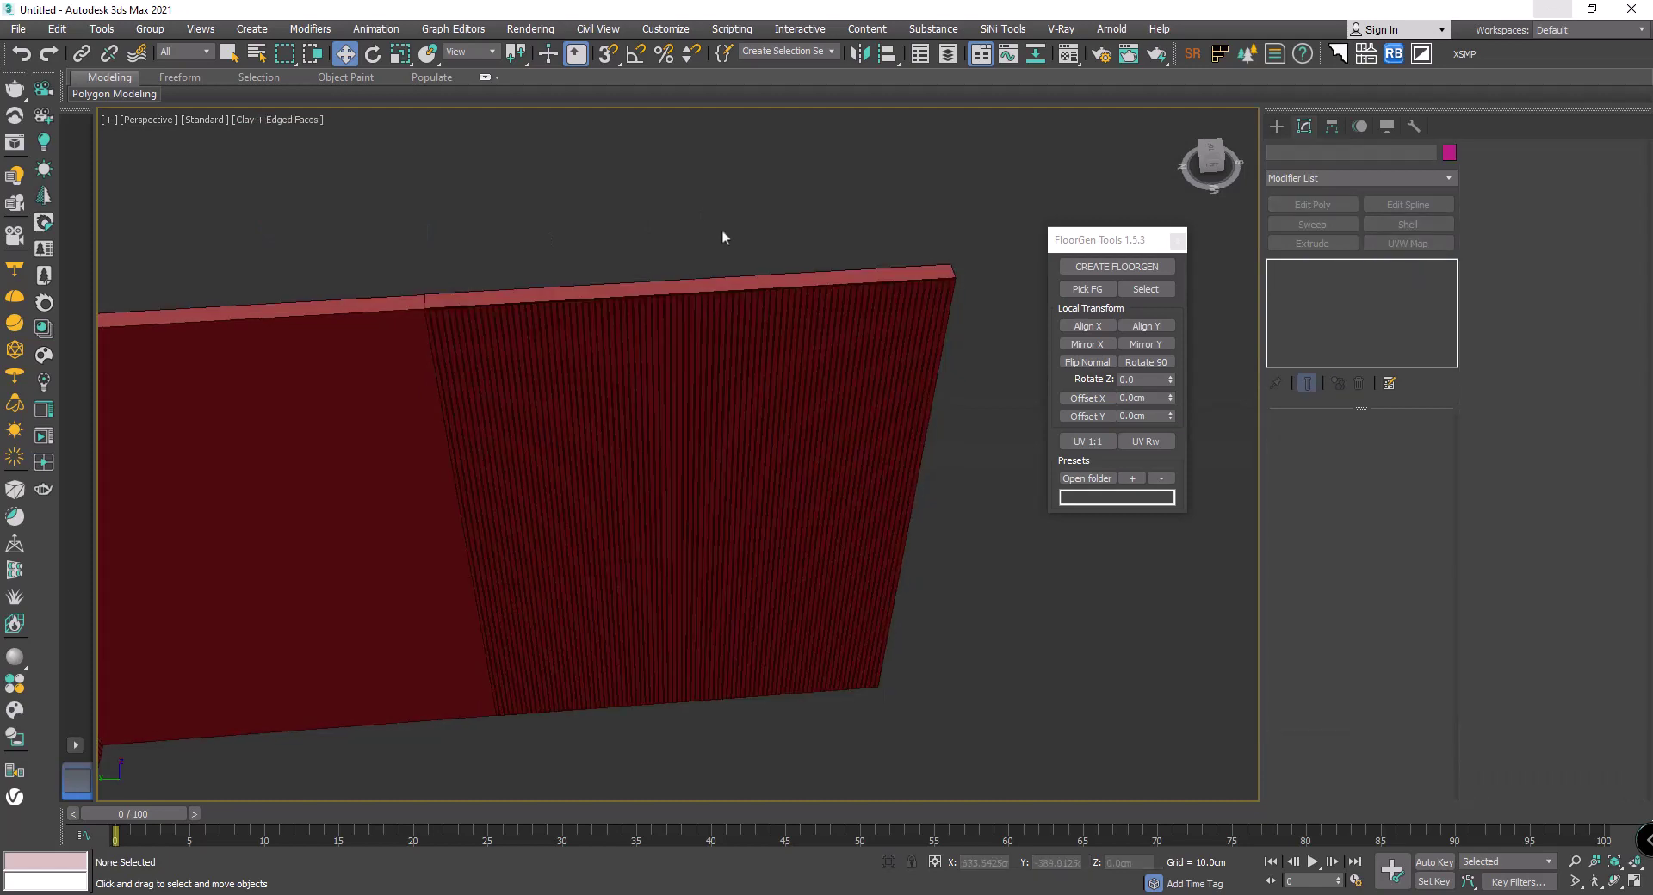
pyautogui.click(792, 336)
pyautogui.rightClick(796, 331)
pyautogui.click(841, 309)
pyautogui.press('F4')
# Step: Unhide all objects and pan over the room's floor grid
pyautogui.click(922, 314)
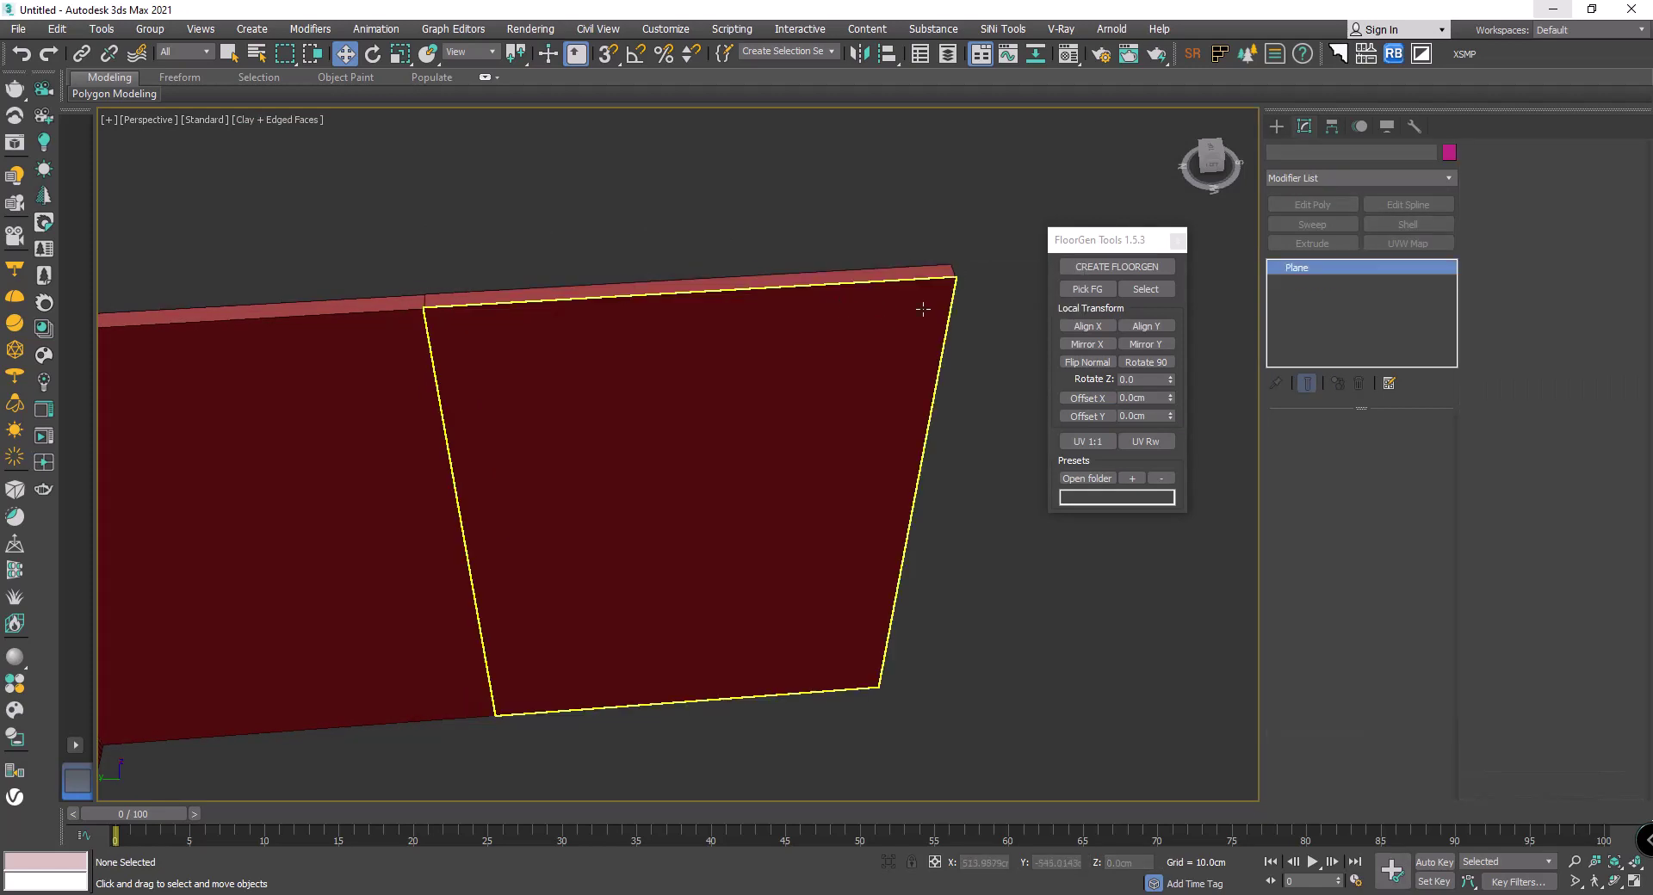
pyautogui.hotkey('ctrl', 'd')
pyautogui.rightClick(963, 231)
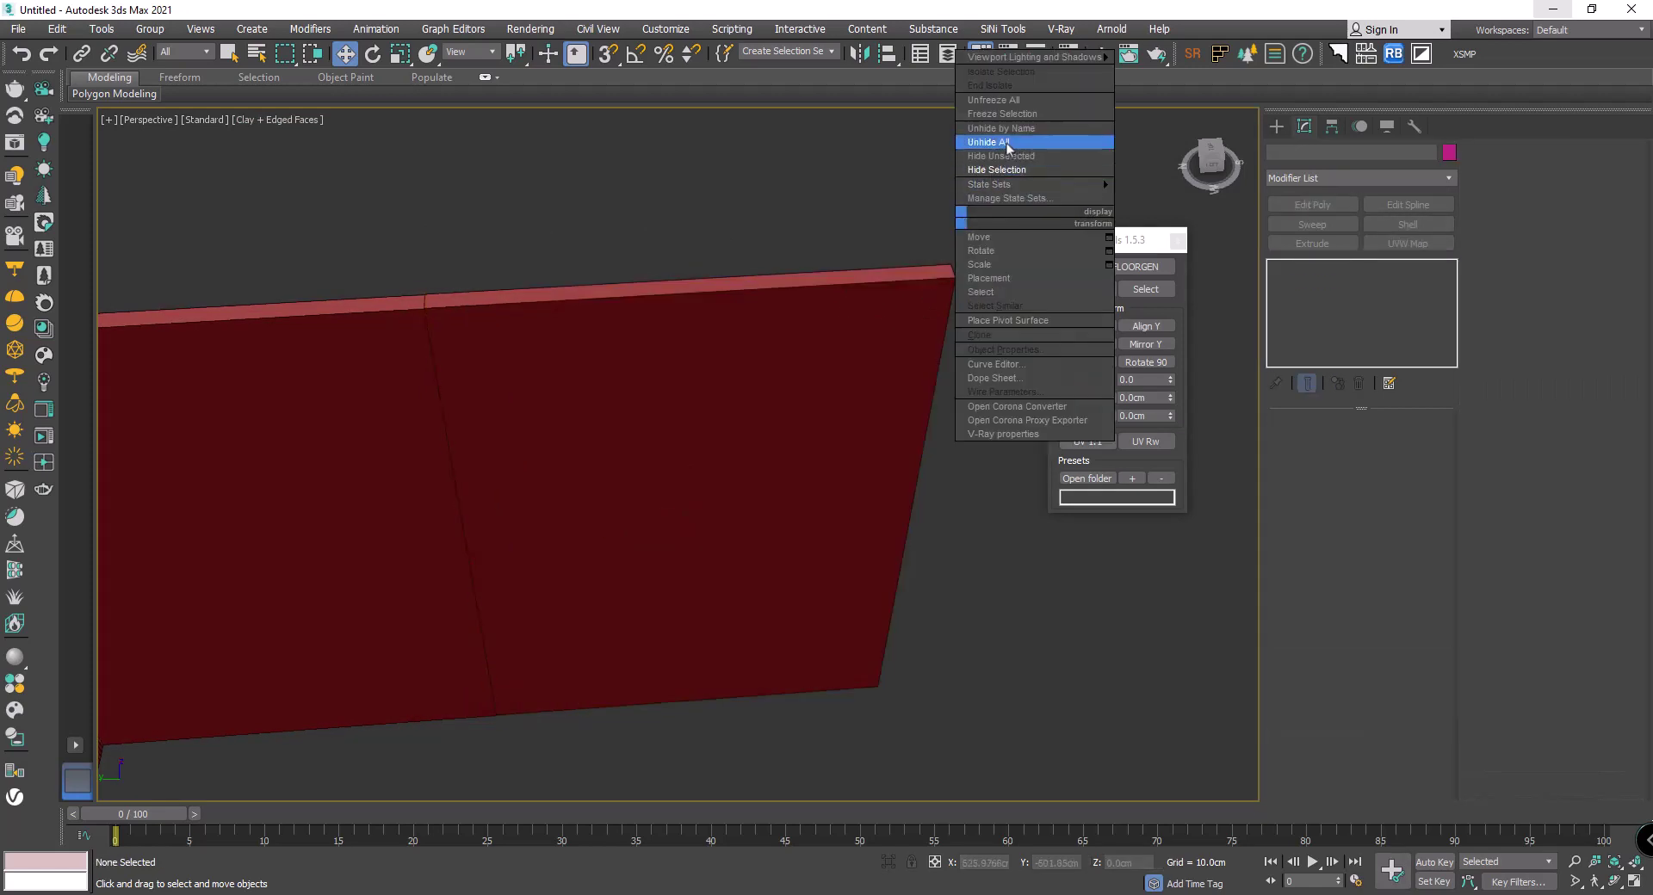
pyautogui.keyDown('alt'); pyautogui.moveTo(739, 406); pyautogui.dragTo(504, 391, button='middle'); pyautogui.keyUp('alt')
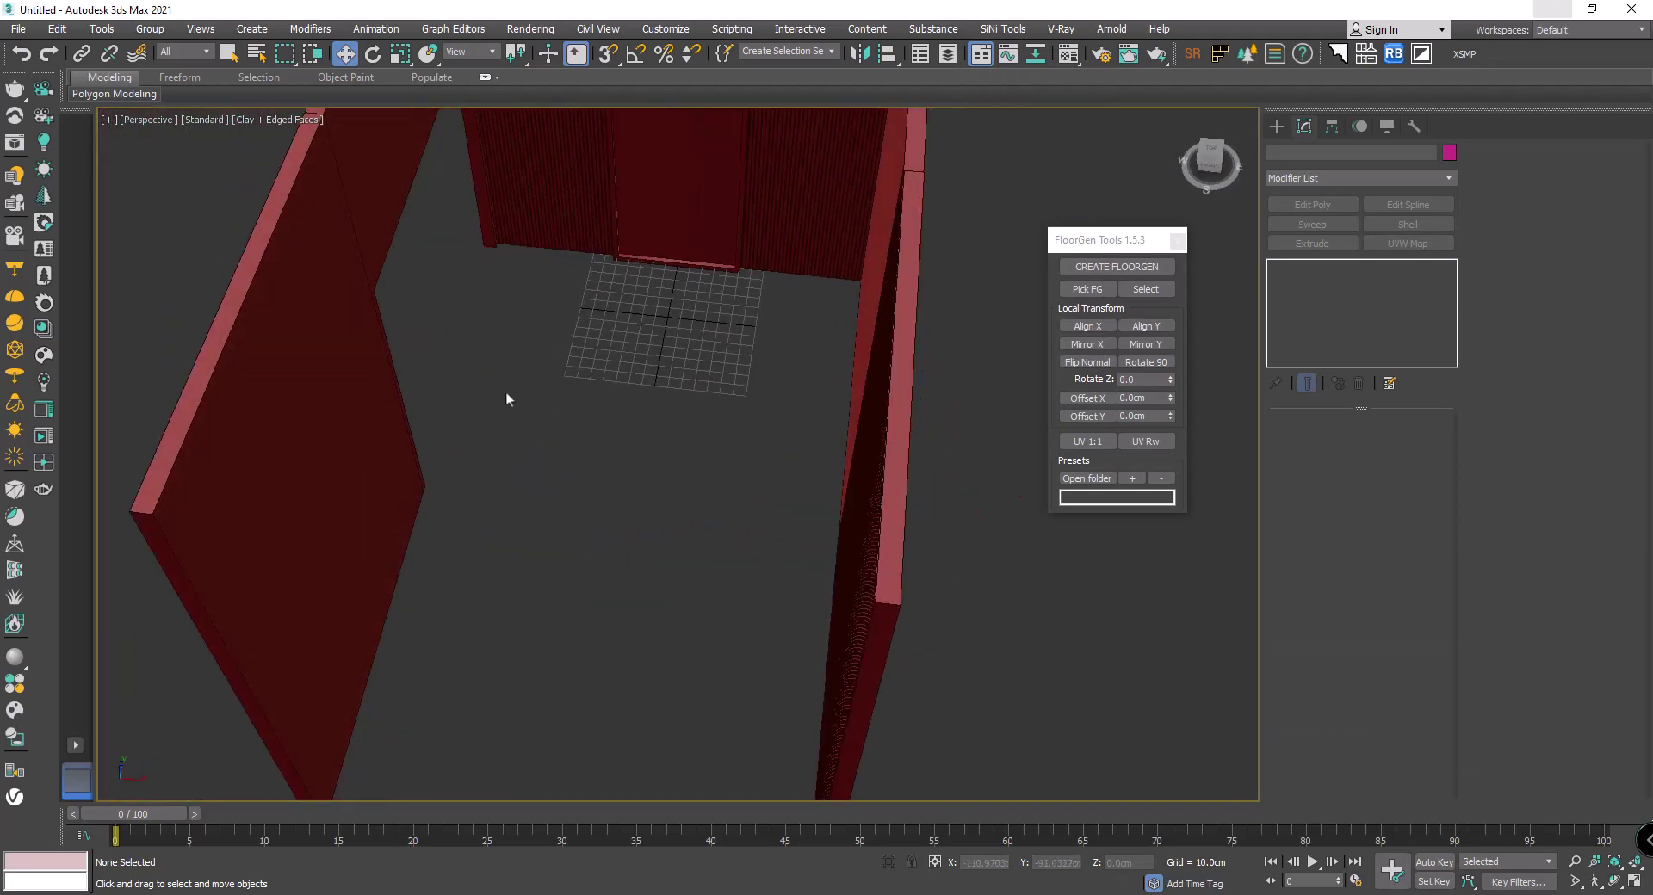
pyautogui.scroll(5, 484, 449)
pyautogui.scroll(-3, 687, 281)
pyautogui.moveTo(687, 280)
pyautogui.mouseDown(button='middle')
pyautogui.moveTo(568, 370)
pyautogui.moveTo(550, 406)
pyautogui.mouseUp(button='middle')
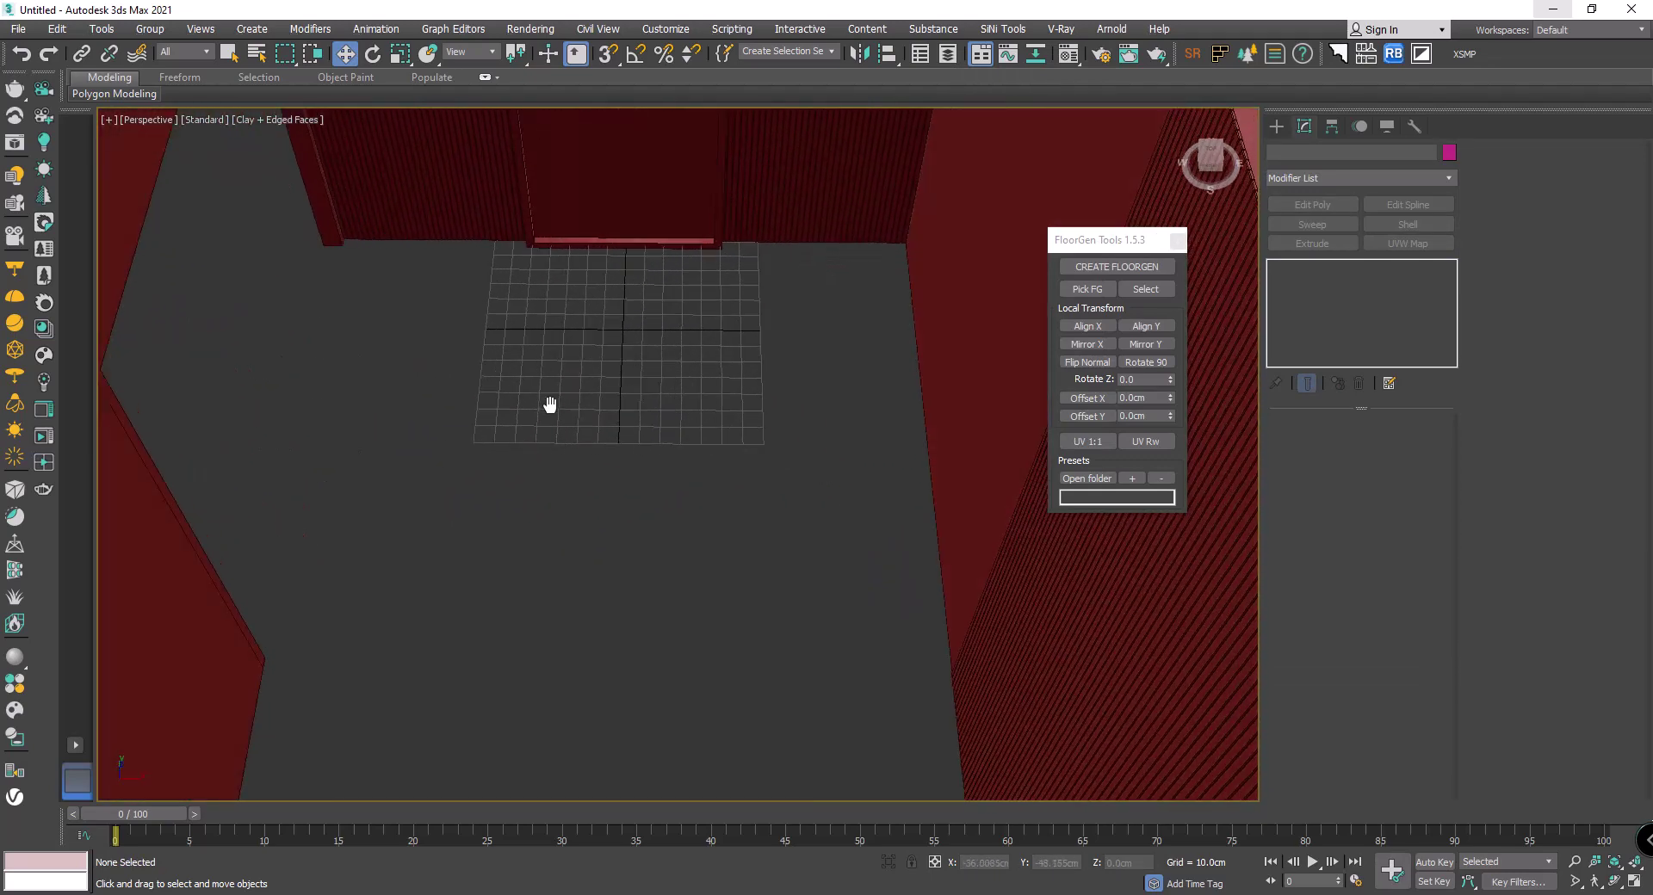
pyautogui.click(1274, 128)
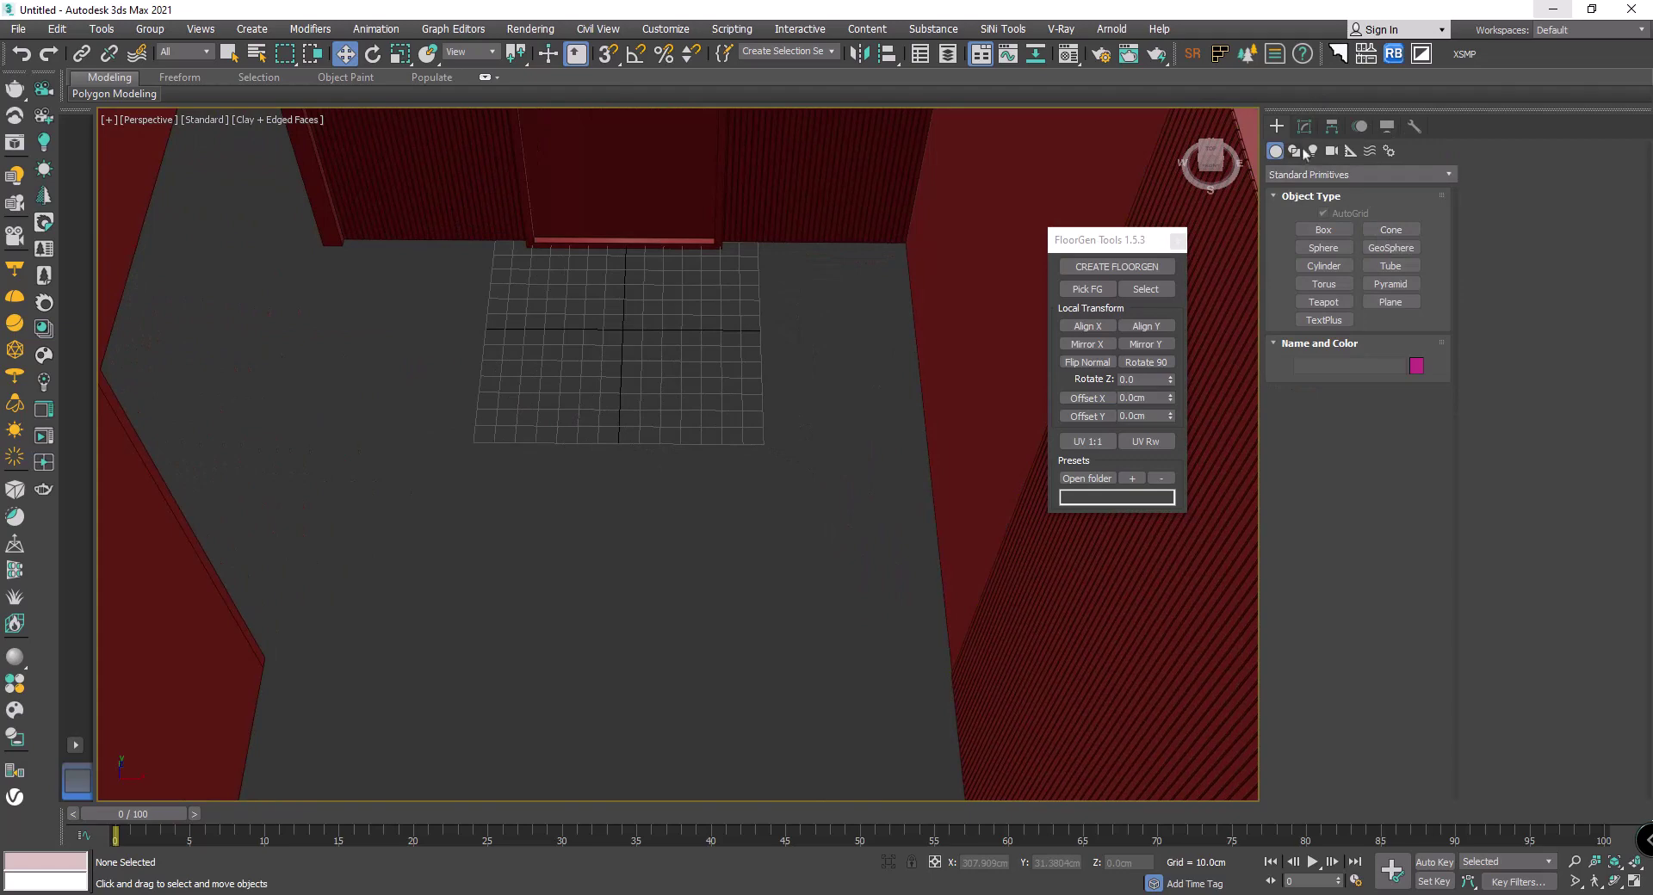
# Step: Pick the Rectangle shape and cancel two trial rectangles started at the back-left wall corner
pyautogui.click(1295, 151)
pyautogui.click(1391, 244)
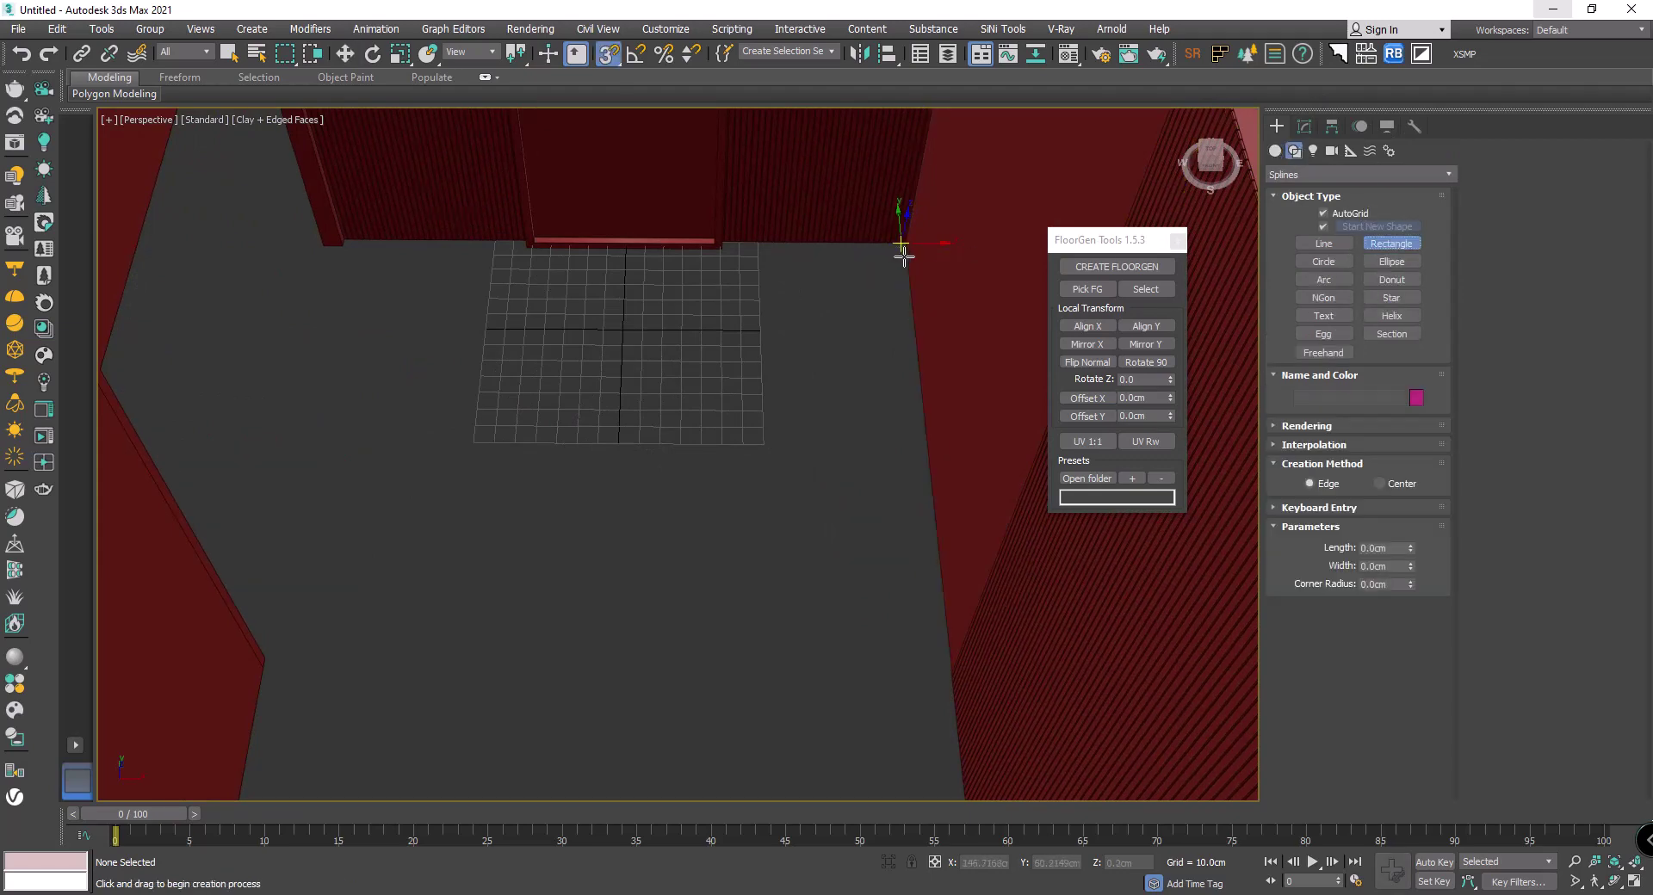
pyautogui.scroll(4, 331, 257)
pyautogui.moveTo(325, 243); pyautogui.dragTo(312, 360, button='middle')
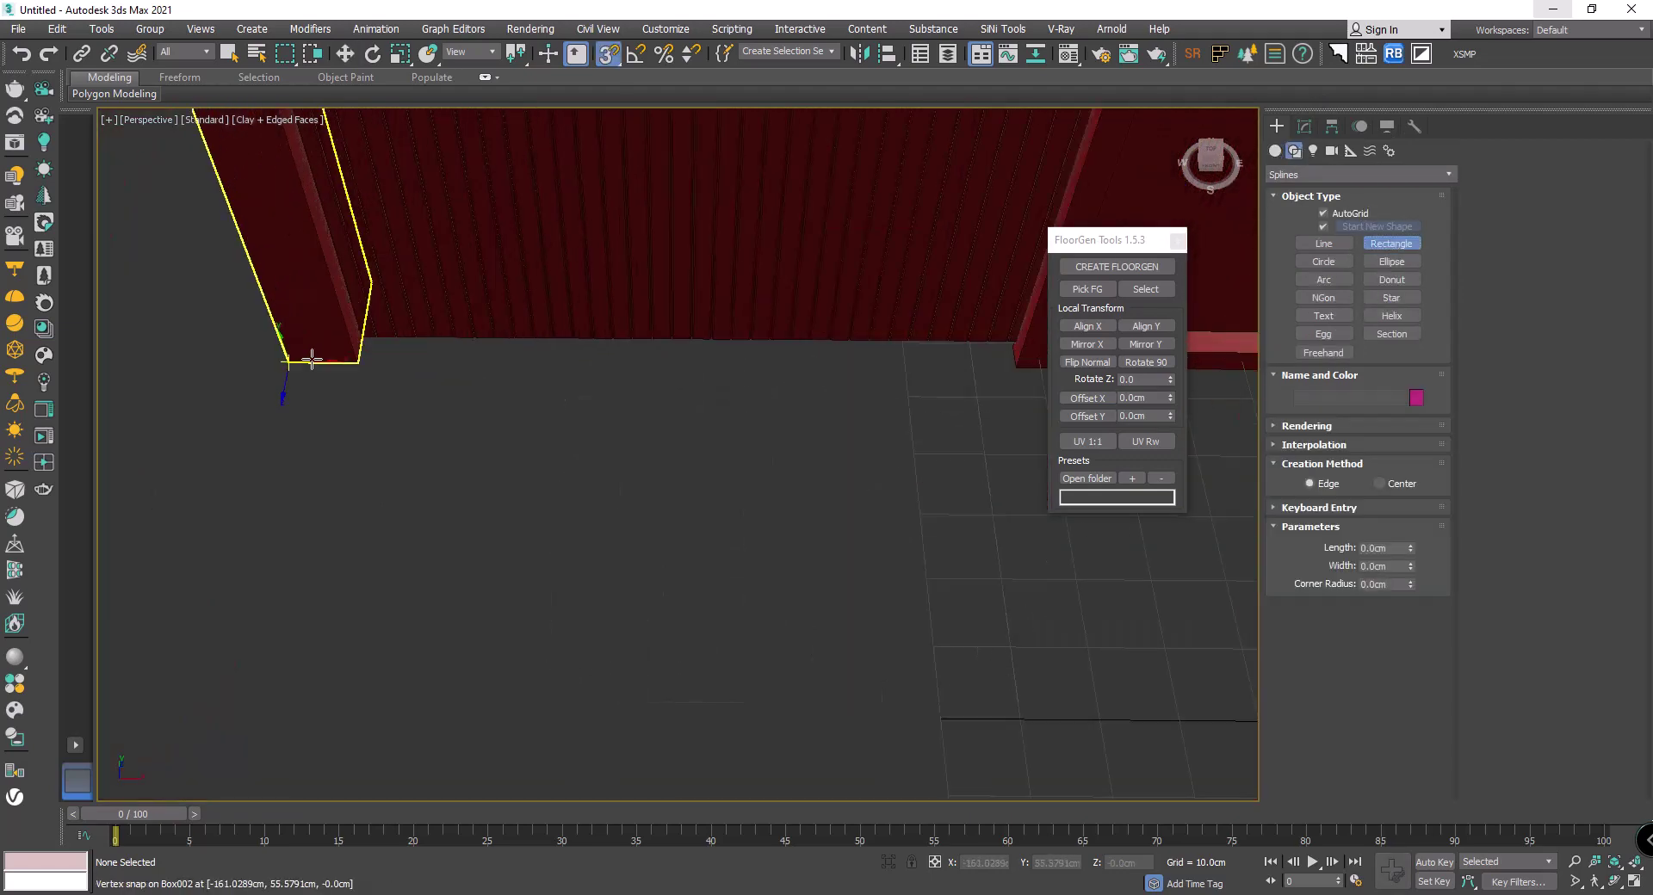
pyautogui.scroll(2, 331, 351)
pyautogui.moveTo(380, 305); pyautogui.dragTo(717, 594)
pyautogui.rightClick(717, 594)
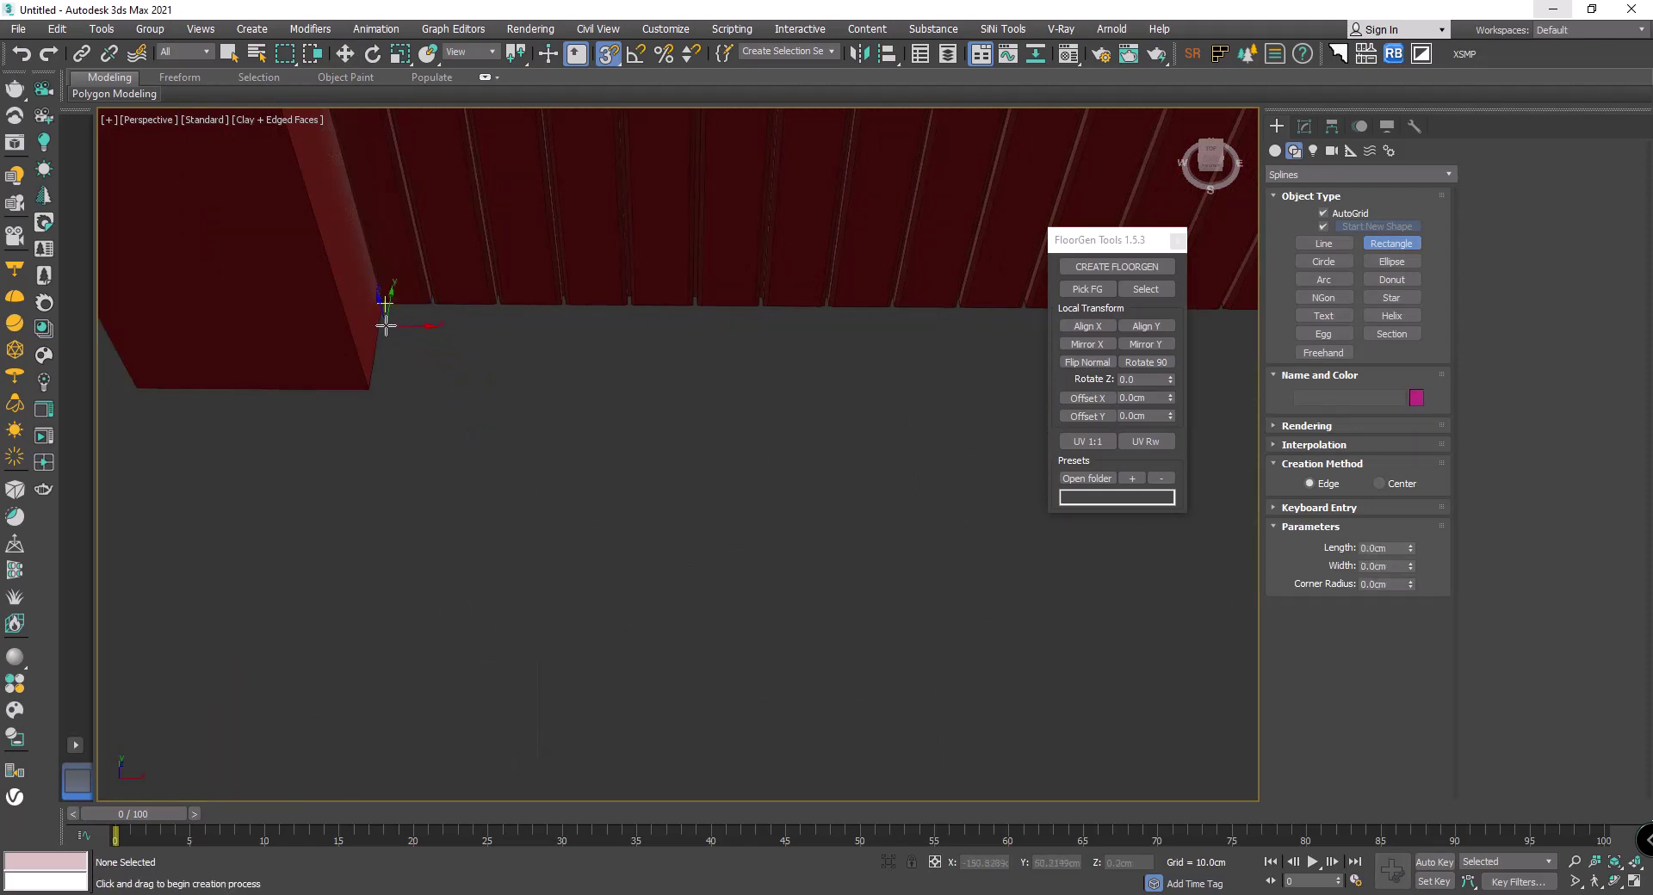
pyautogui.moveTo(380, 315); pyautogui.dragTo(545, 462)
pyautogui.rightClick(545, 457)
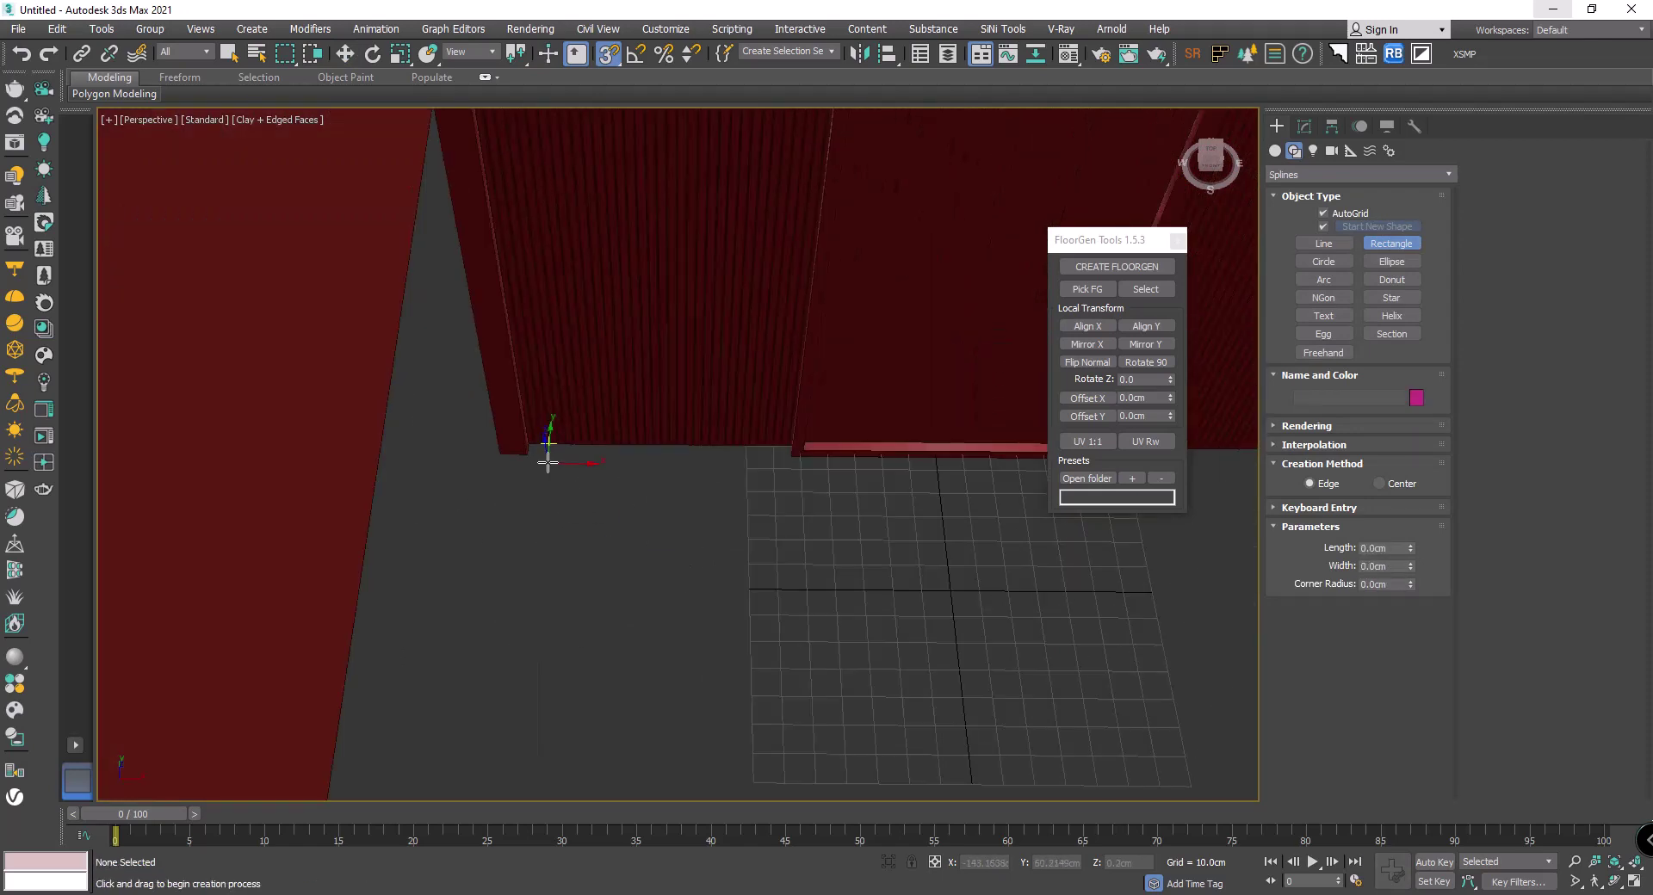
# Step: Draw a 240 × 270 cm rectangle across the floor between the walls and end creation
pyautogui.scroll(-3, 546, 450)
pyautogui.scroll(-3, 528, 424)
pyautogui.scroll(5, 499, 222)
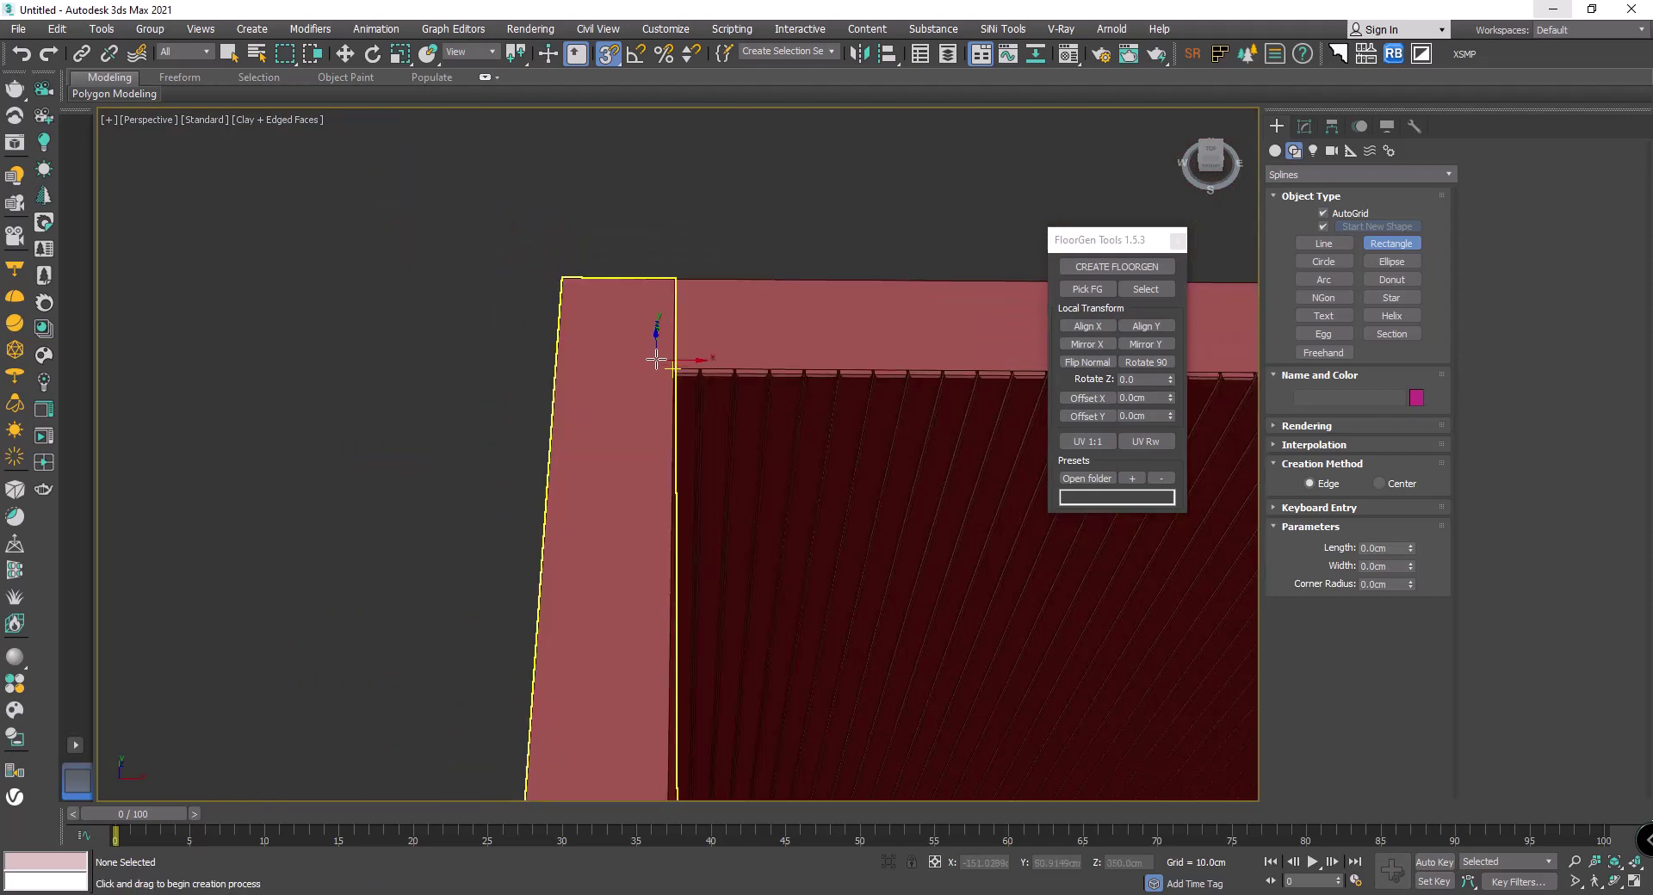
pyautogui.scroll(-2, 850, 535)
pyautogui.moveTo(664, 362)
pyautogui.mouseDown()
pyautogui.moveTo(828, 650)
pyautogui.moveTo(868, 661)
pyautogui.mouseUp()
pyautogui.scroll(-2, 934, 683)
pyautogui.scroll(-2, 627, 517)
pyautogui.scroll(-2, 828, 650)
pyautogui.press('w')
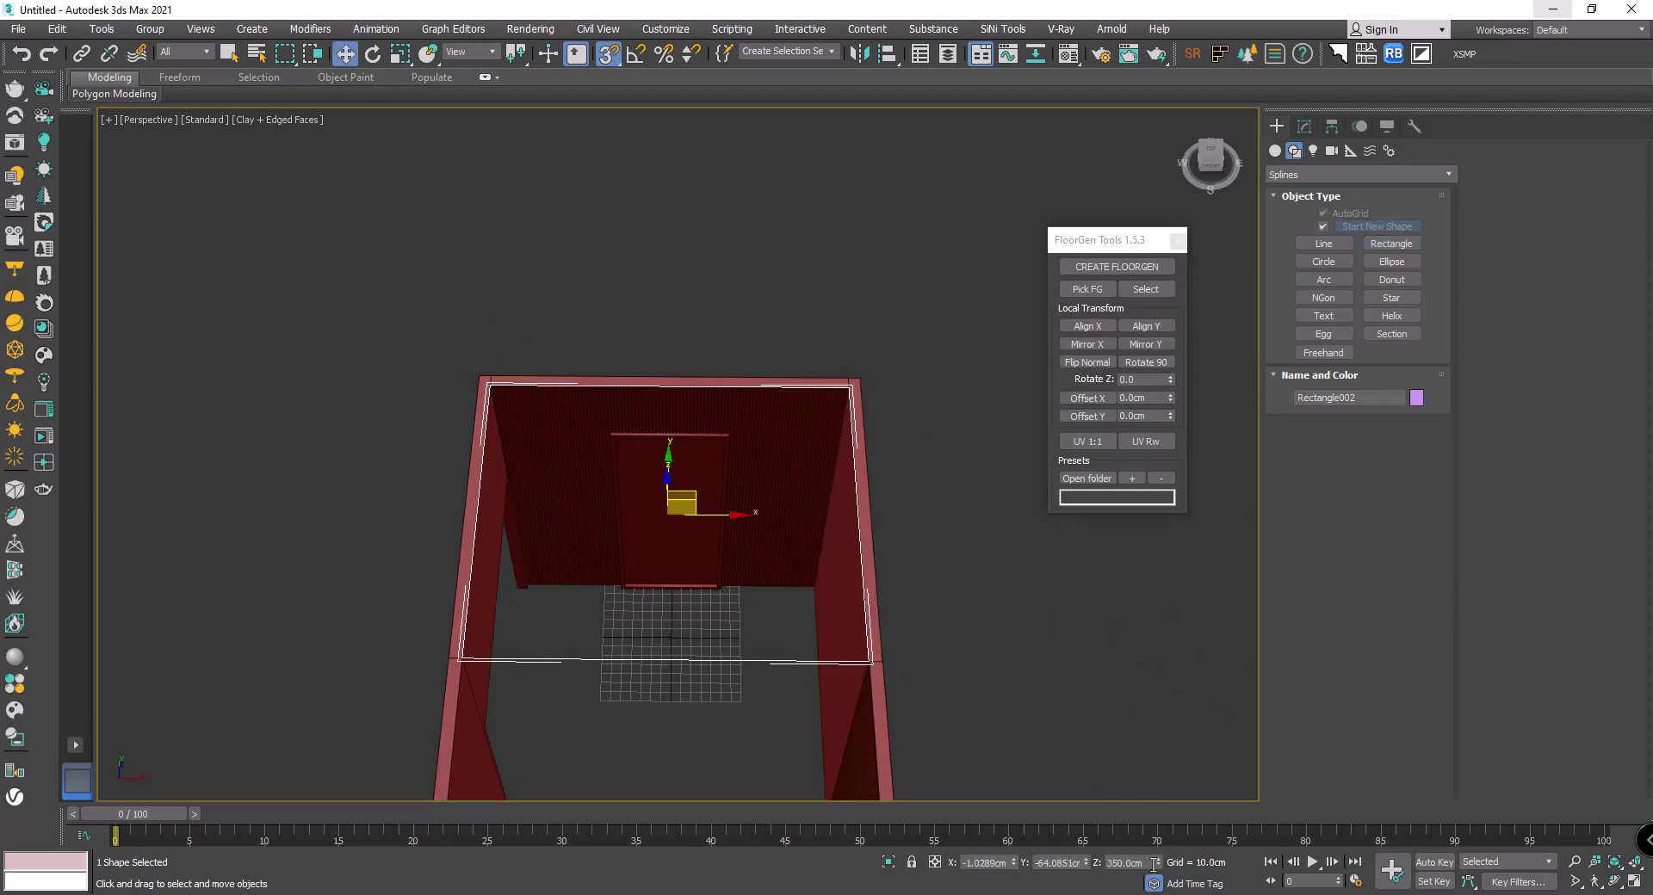
pyautogui.rightClick(1157, 866)
pyautogui.moveTo(482, 516)
pyautogui.keyDown('alt'); pyautogui.mouseDown(button='middle')
pyautogui.moveTo(678, 494)
pyautogui.moveTo(508, 517)
pyautogui.mouseUp(button='middle'); pyautogui.keyUp('alt')
pyautogui.scroll(2, 508, 522)
# Step: Add an Extrude modifier to the floor rectangle with Amount −10 cm
pyautogui.click(1304, 126)
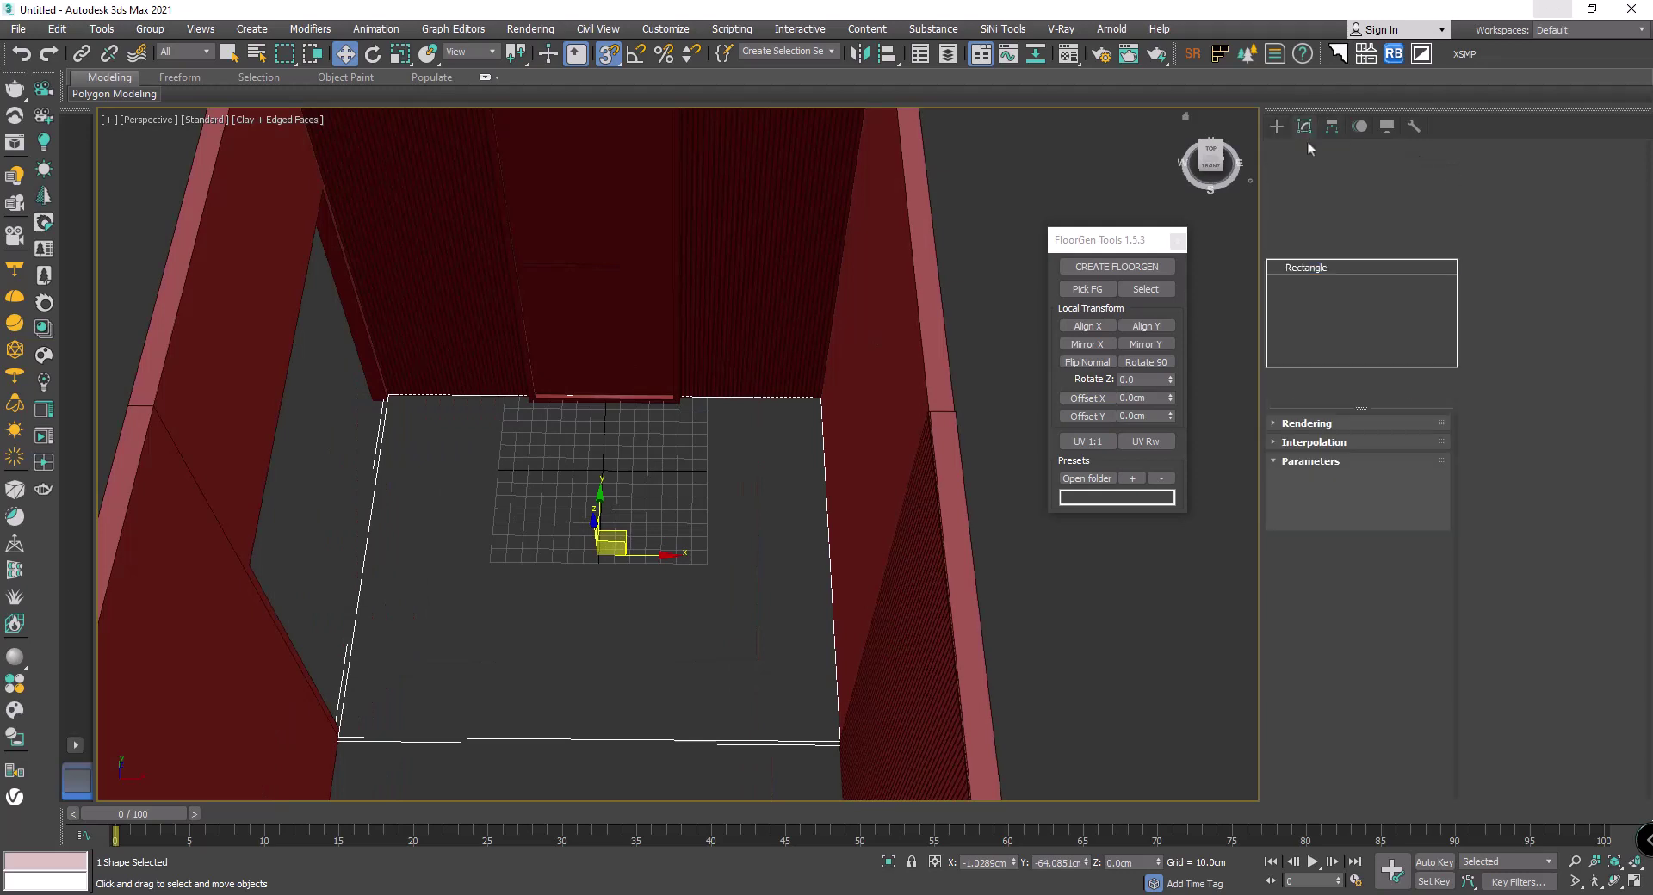
pyautogui.click(1312, 244)
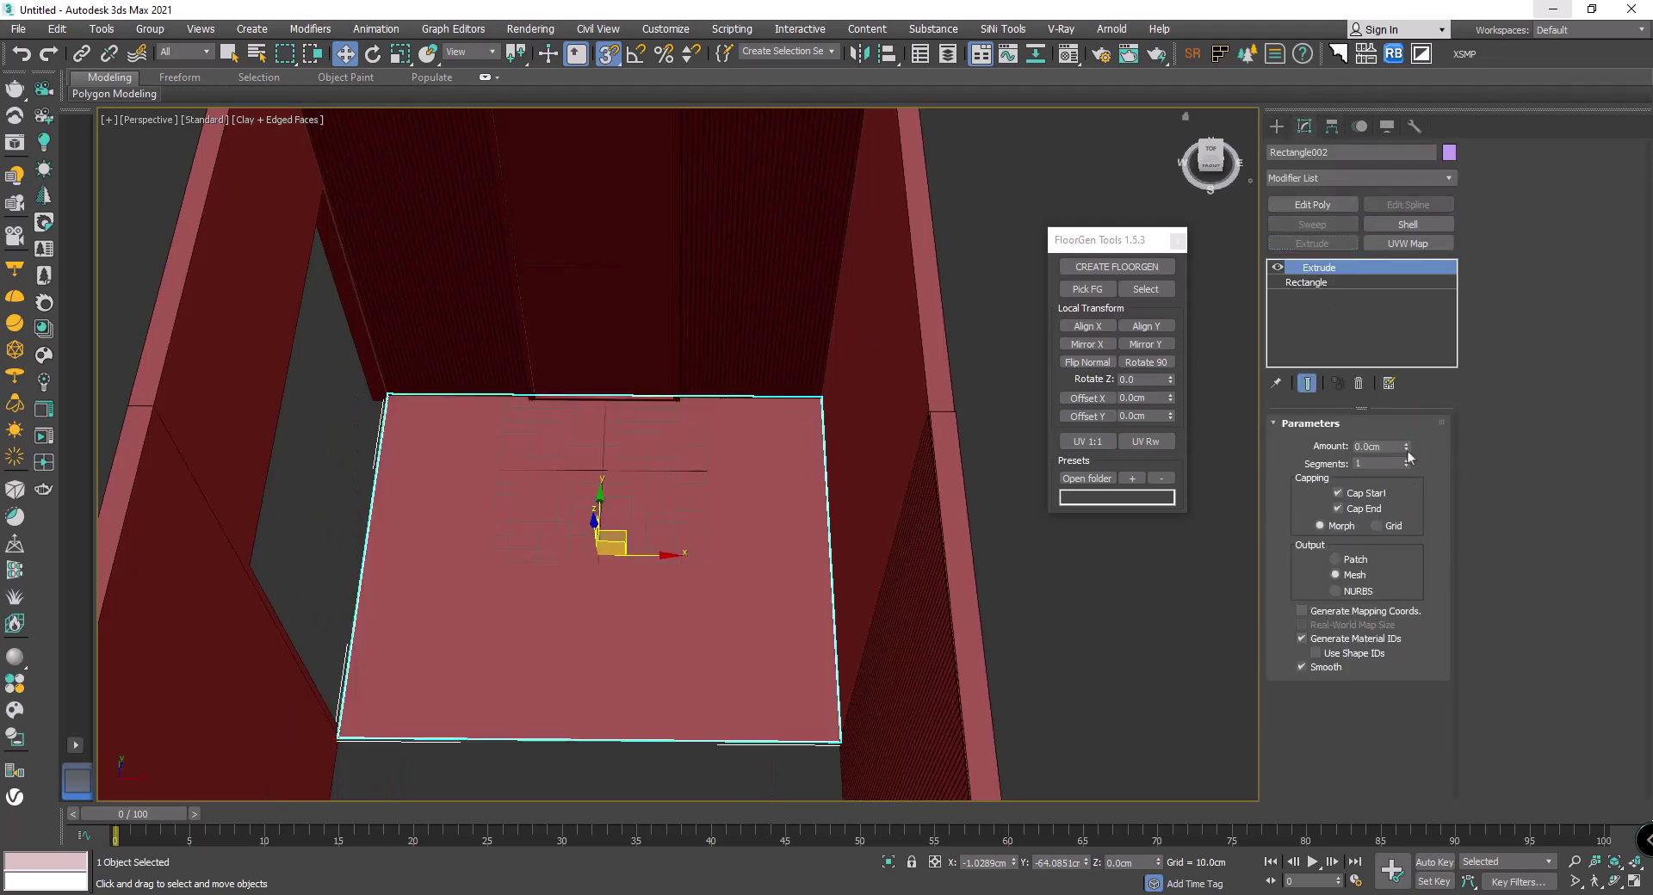
pyautogui.moveTo(1407, 449); pyautogui.dragTo(1404, 484)
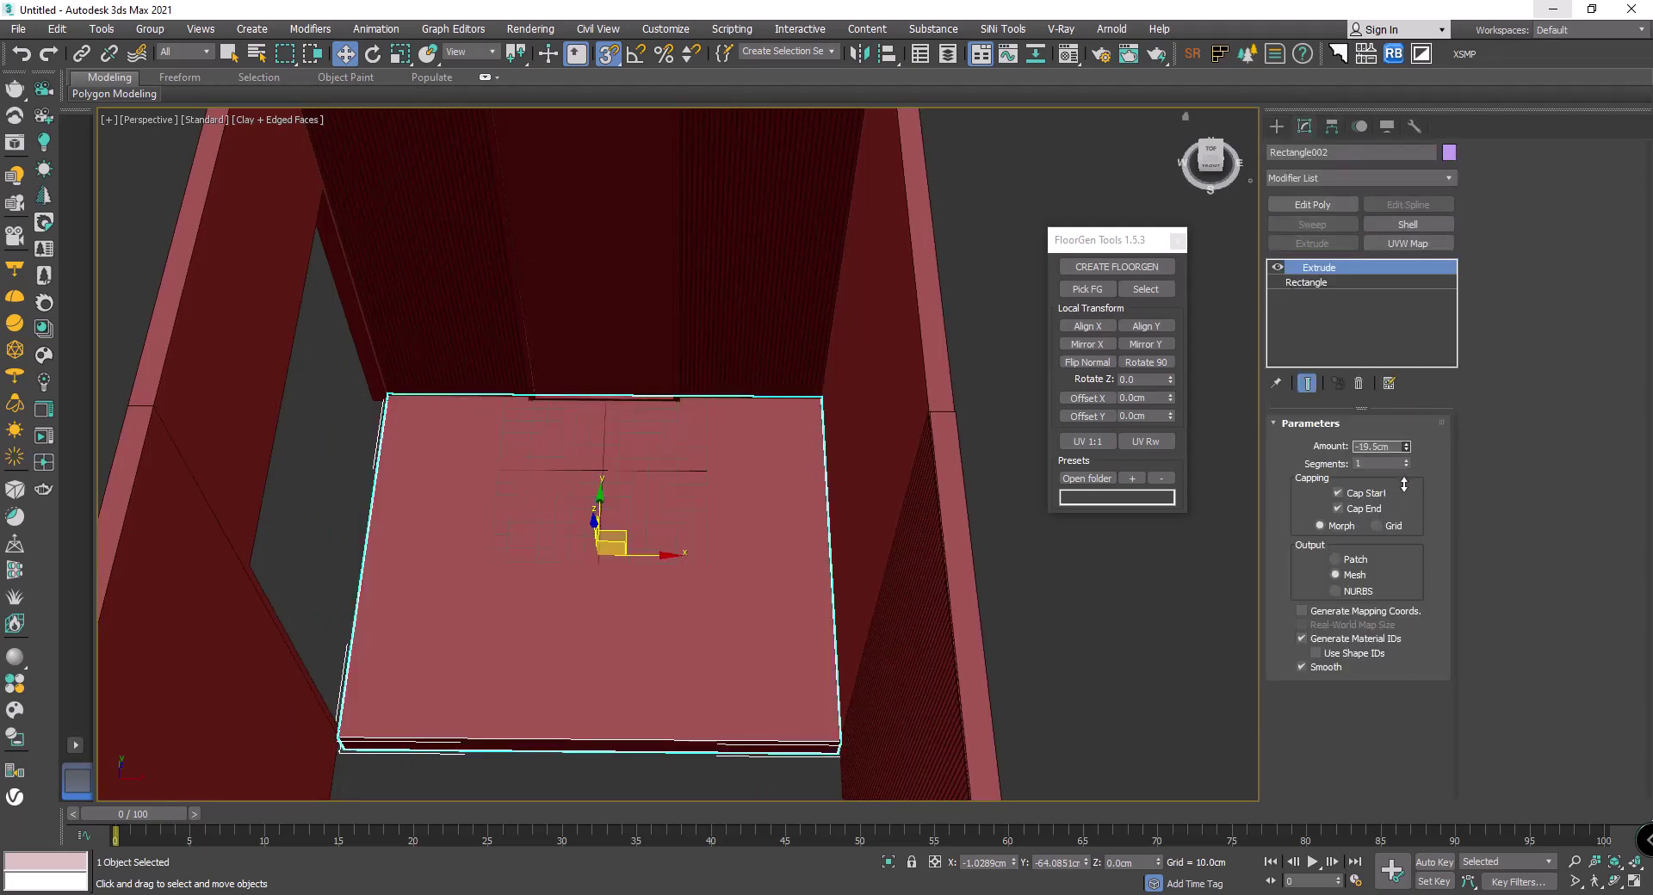
pyautogui.moveTo(1404, 485); pyautogui.dragTo(1400, 467)
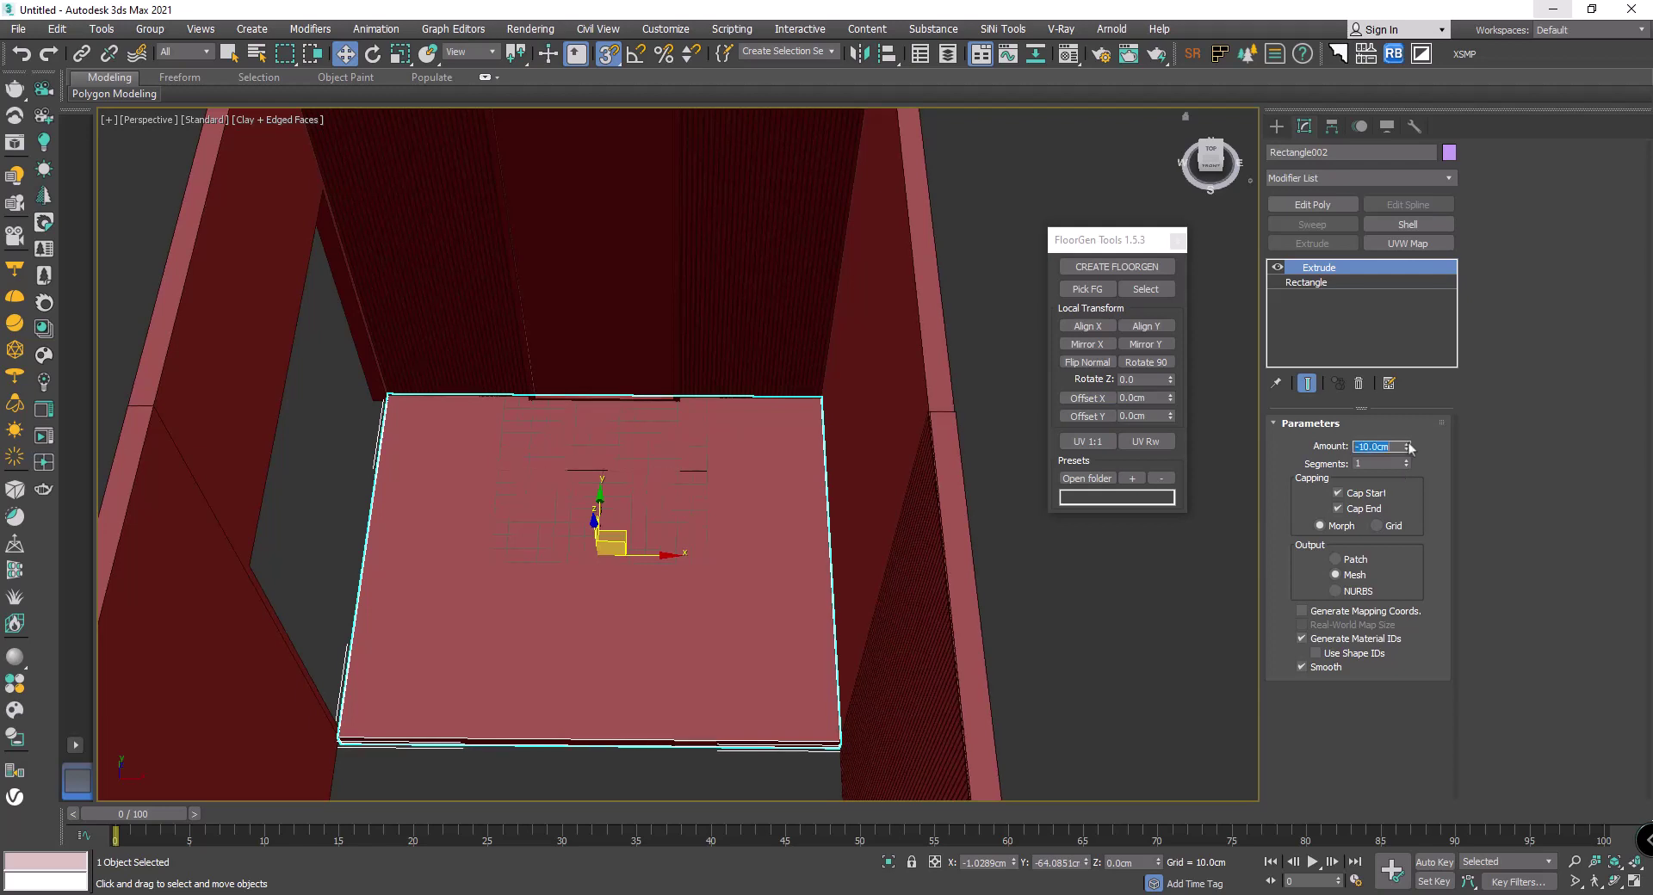
pyautogui.click(1277, 126)
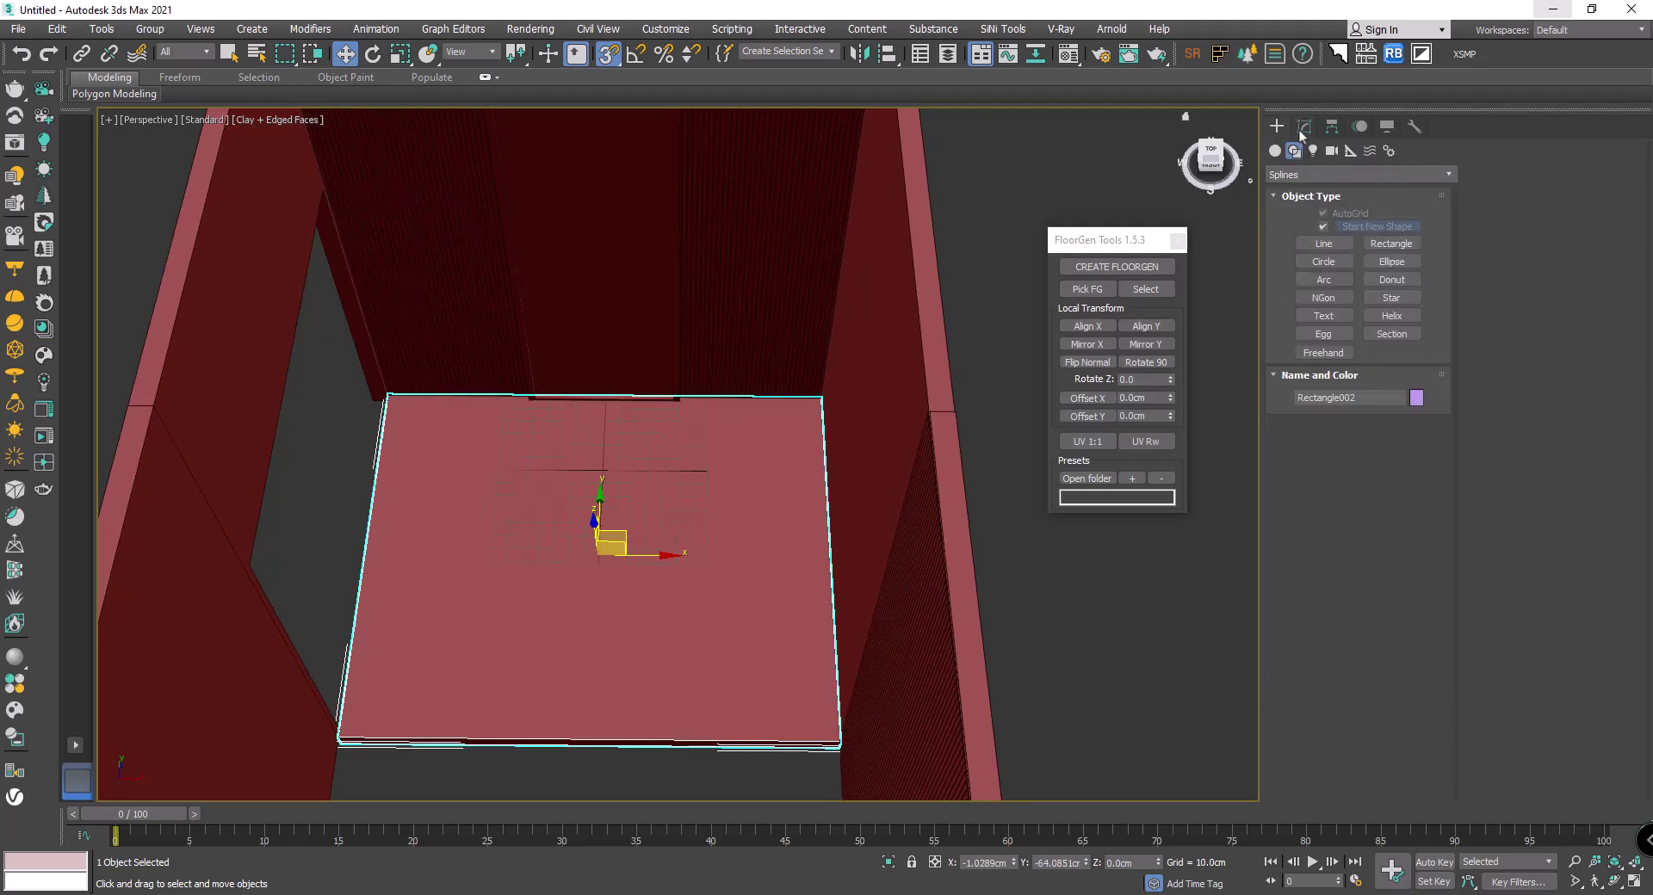
# Step: Add Edit Poly to the slab and inset its top polygon by 30 cm
pyautogui.click(1305, 126)
pyautogui.click(1312, 204)
pyautogui.click(689, 527)
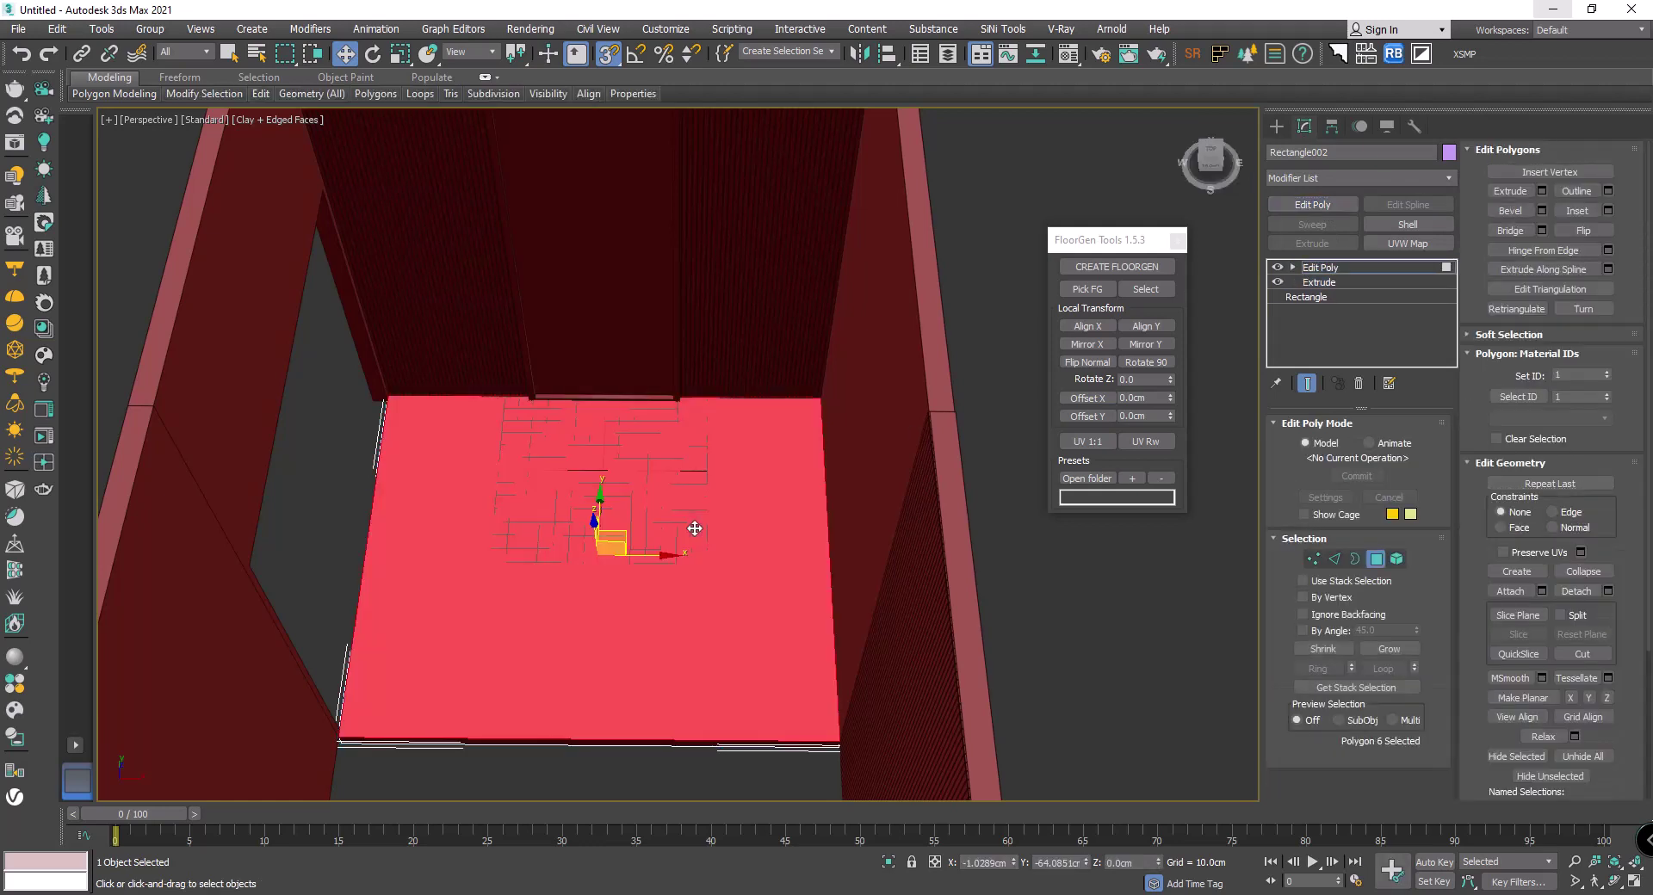
pyautogui.rightClick(670, 522)
pyautogui.click(514, 607)
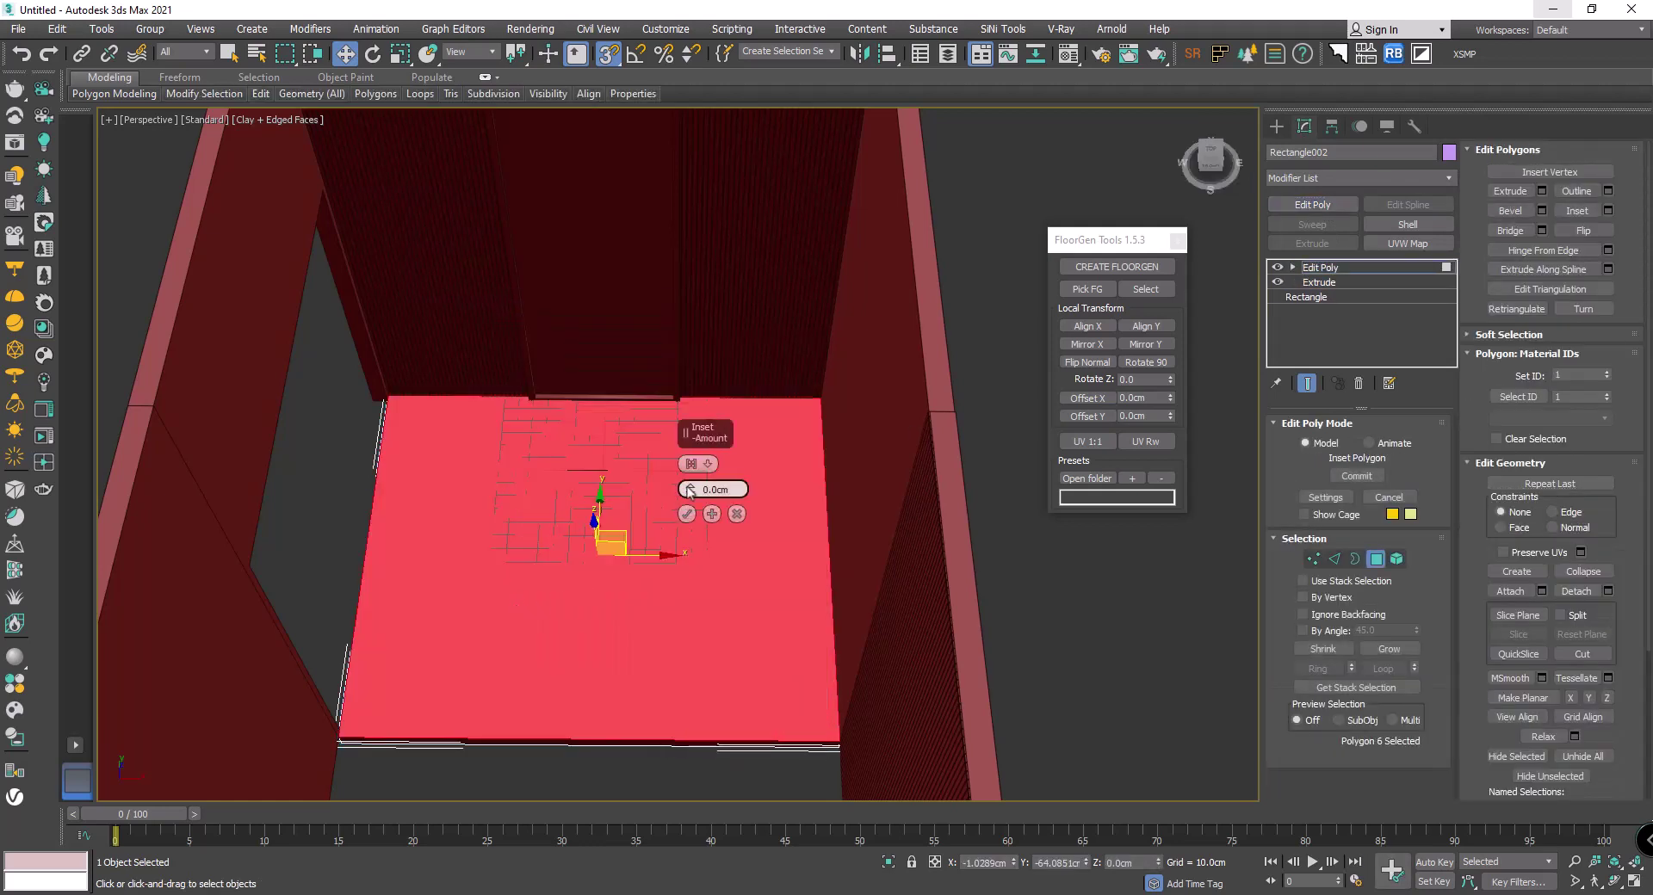
pyautogui.moveTo(689, 489); pyautogui.dragTo(700, 280)
pyautogui.write('30')
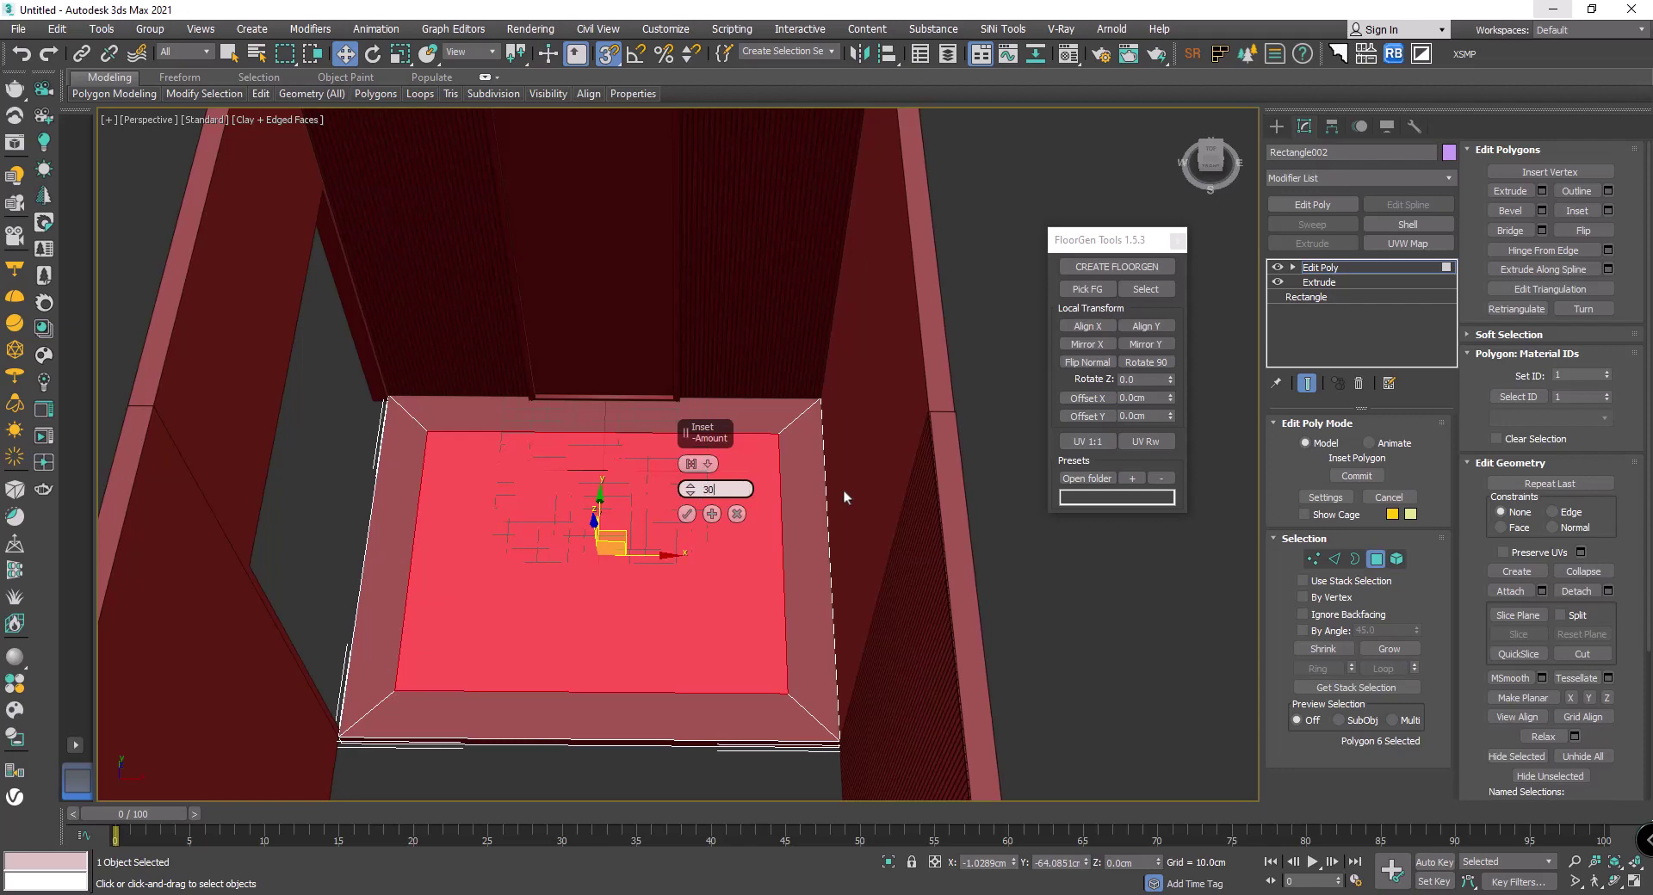
pyautogui.click(686, 514)
pyautogui.scroll(2, 643, 534)
pyautogui.scroll(-2, 643, 534)
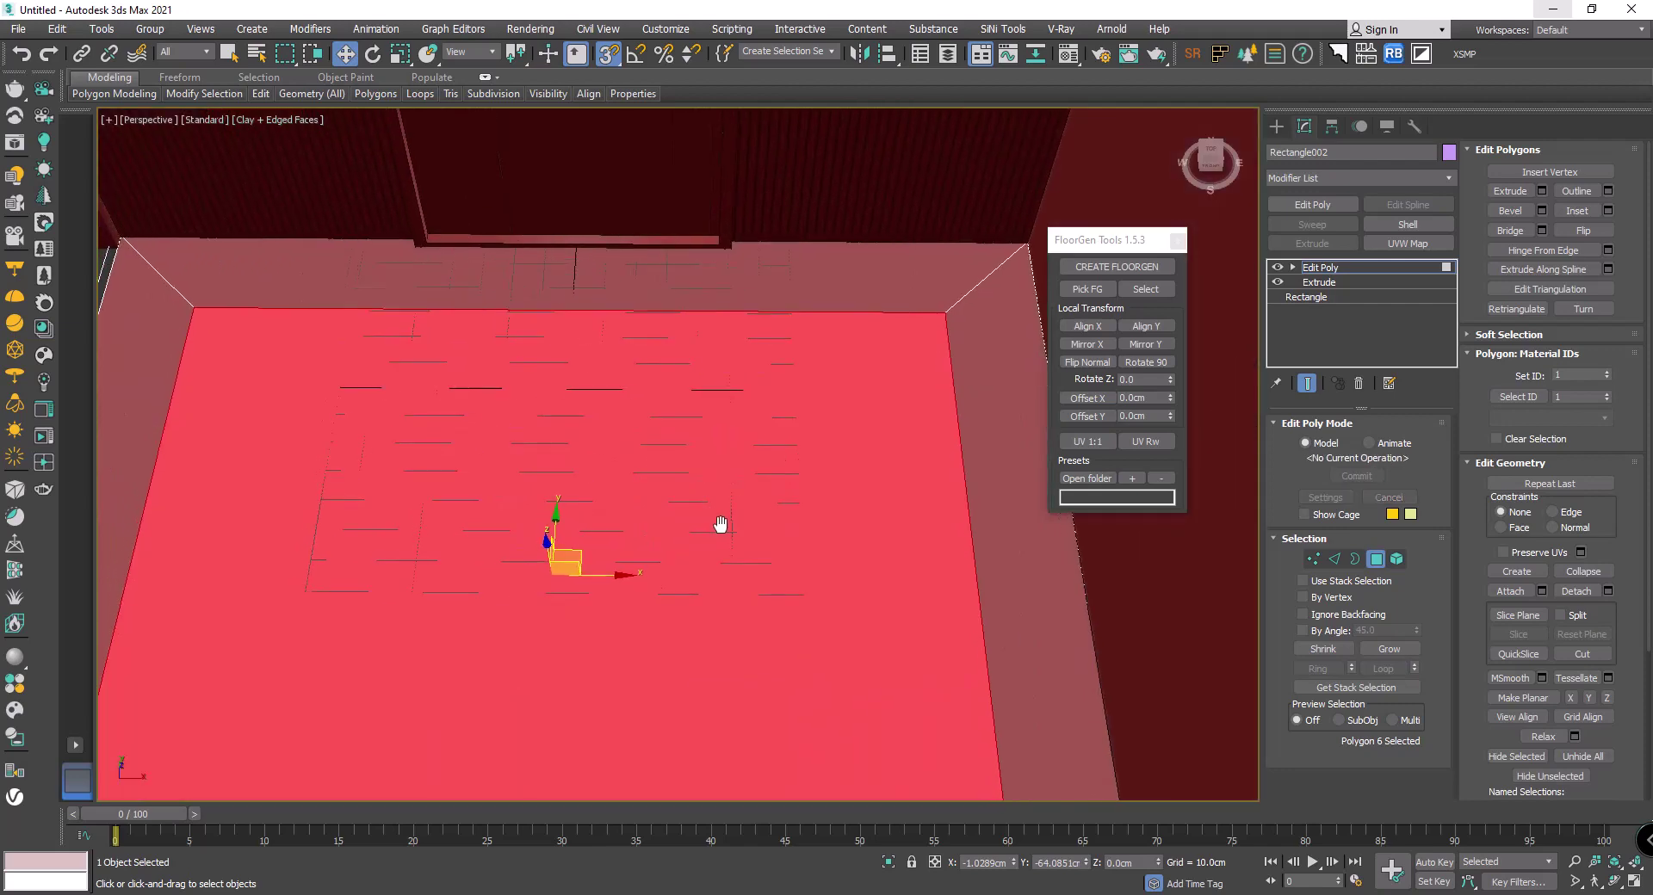
pyautogui.scroll(-2, 693, 482)
# Step: Extrude the inner floor polygon −5 cm, cancel the extra inset, then exit polygon mode and deselect
pyautogui.rightClick(690, 481)
pyautogui.click(535, 531)
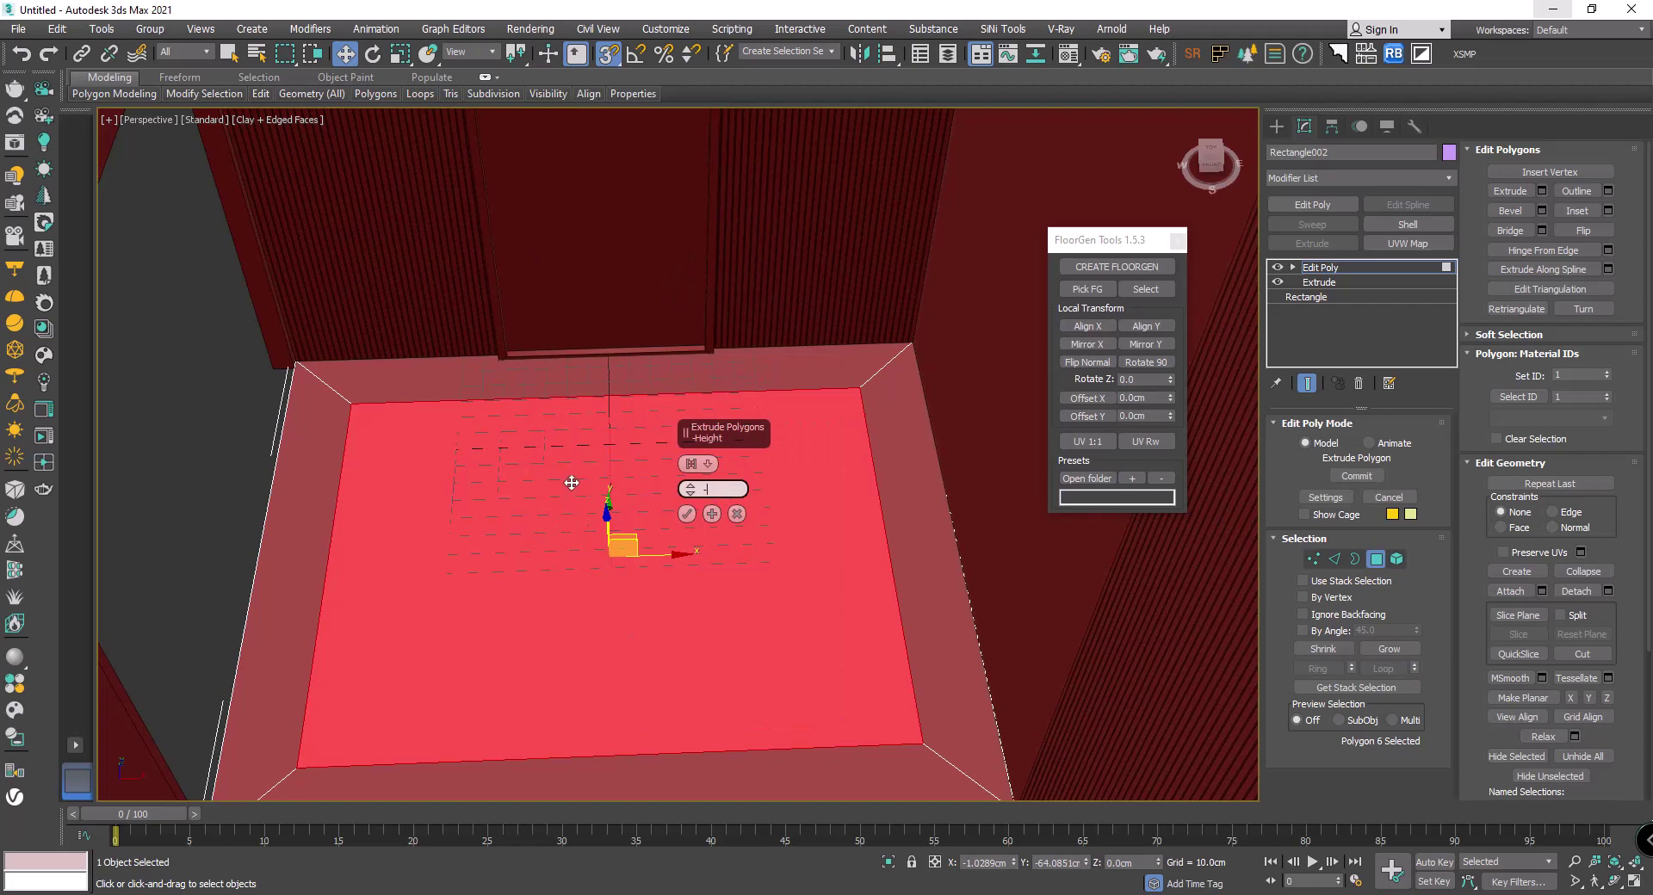
pyautogui.write('5')
pyautogui.press('Return')
pyautogui.click(686, 514)
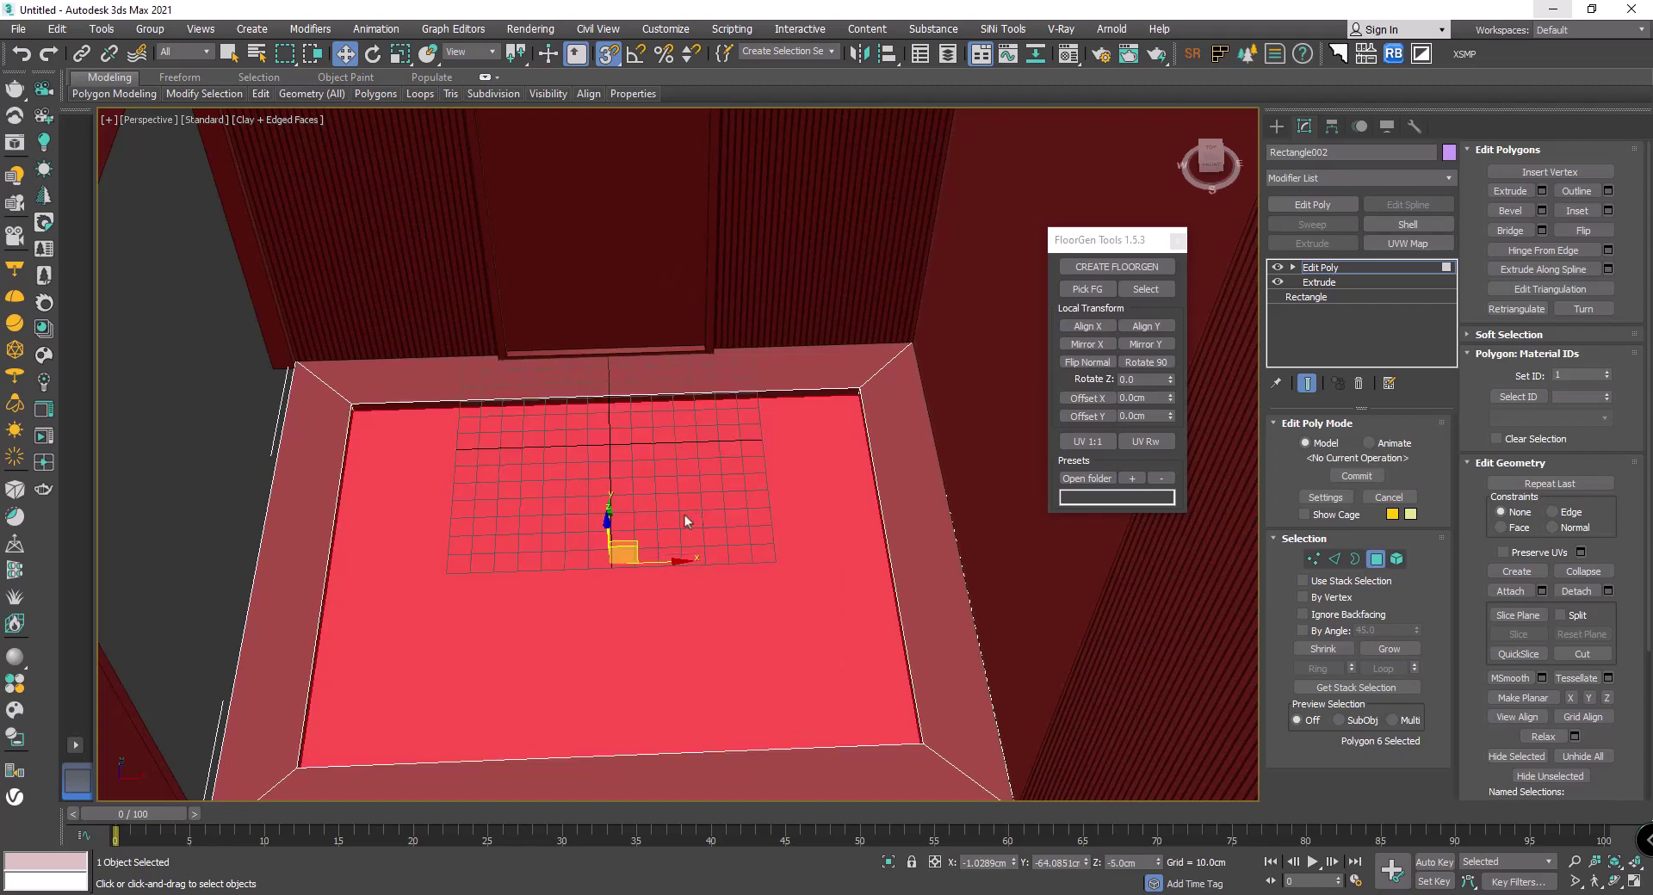
pyautogui.rightClick(574, 518)
pyautogui.click(435, 613)
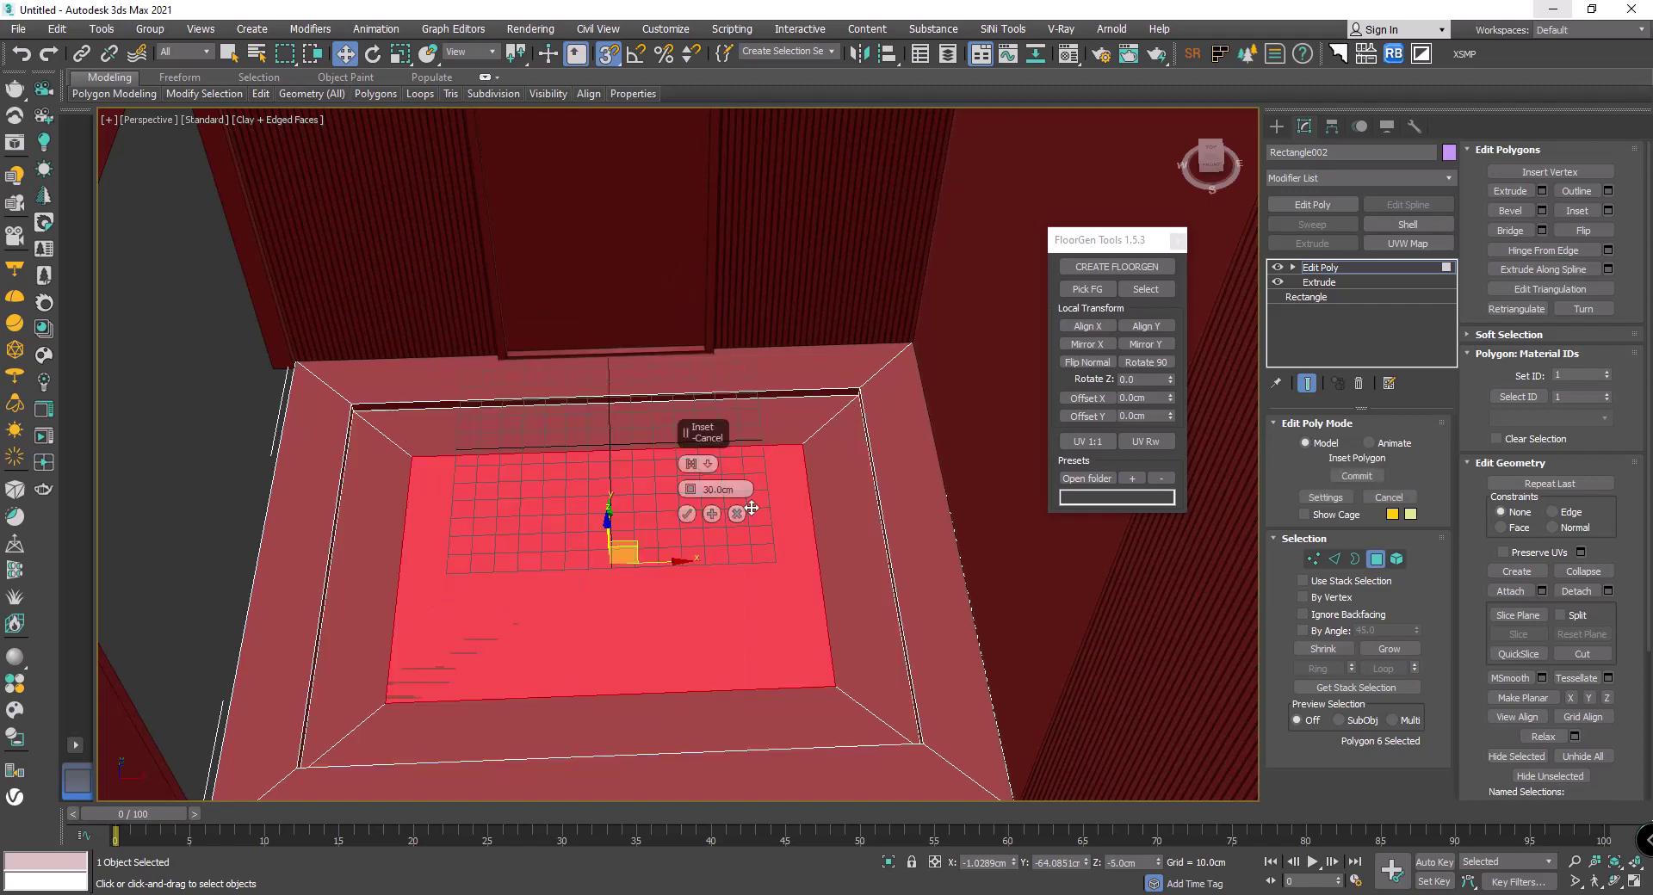
pyautogui.click(736, 515)
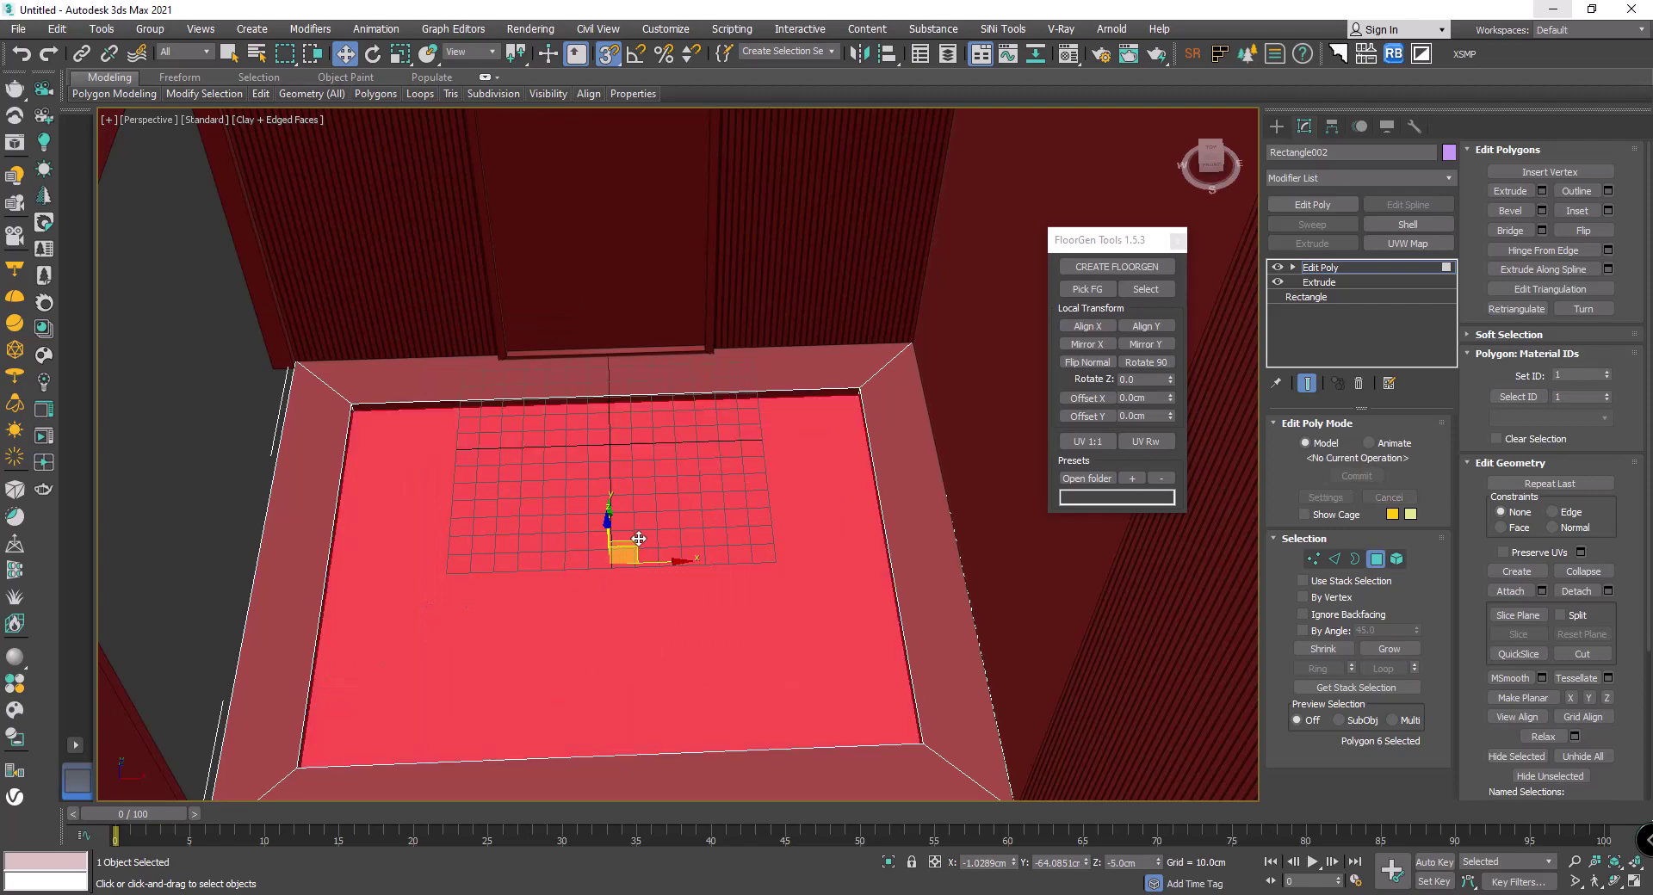
pyautogui.press('4')
pyautogui.click(179, 530)
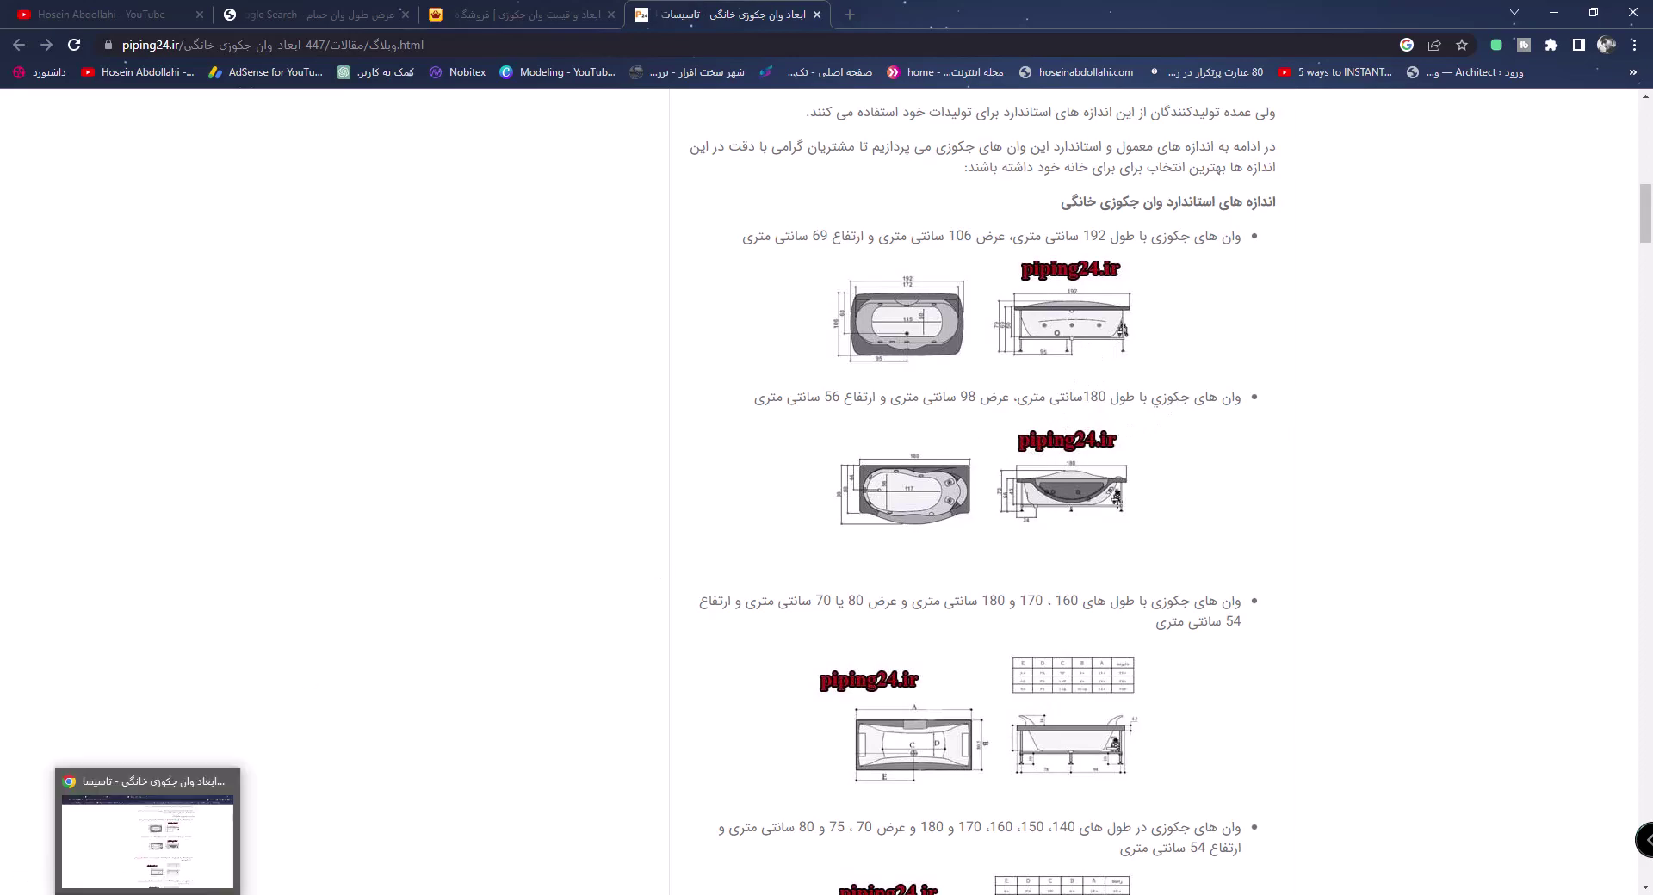
pyautogui.click(127, 882)
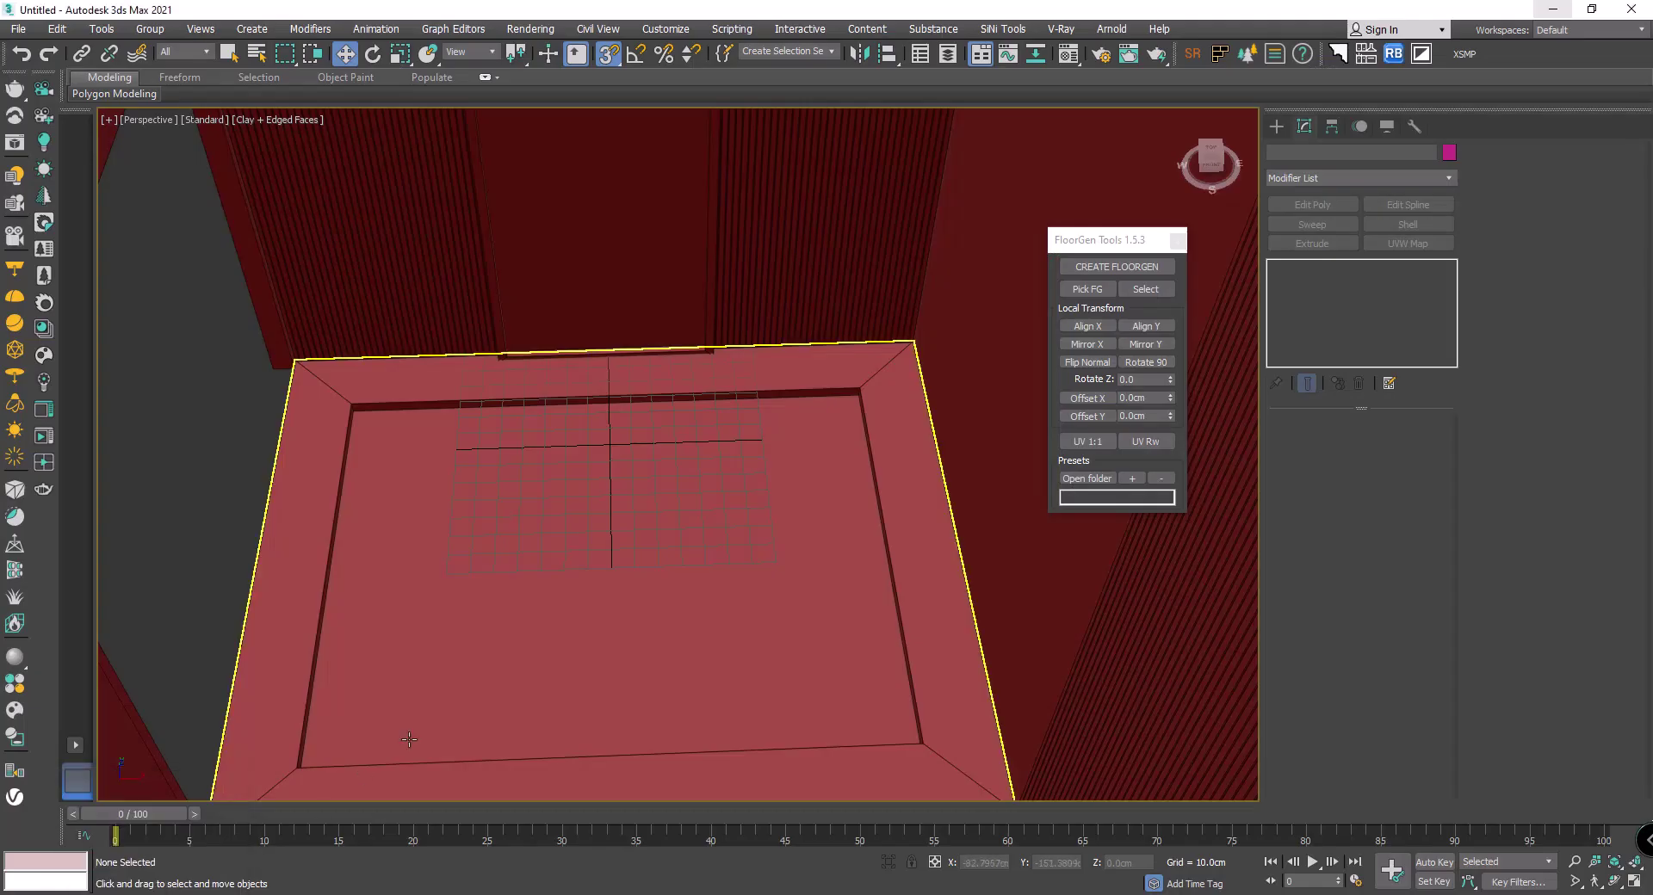
# Step: Close FloorGen Tools and draw a 10 cm tall box on the recessed floor
pyautogui.click(1178, 241)
pyautogui.click(1276, 127)
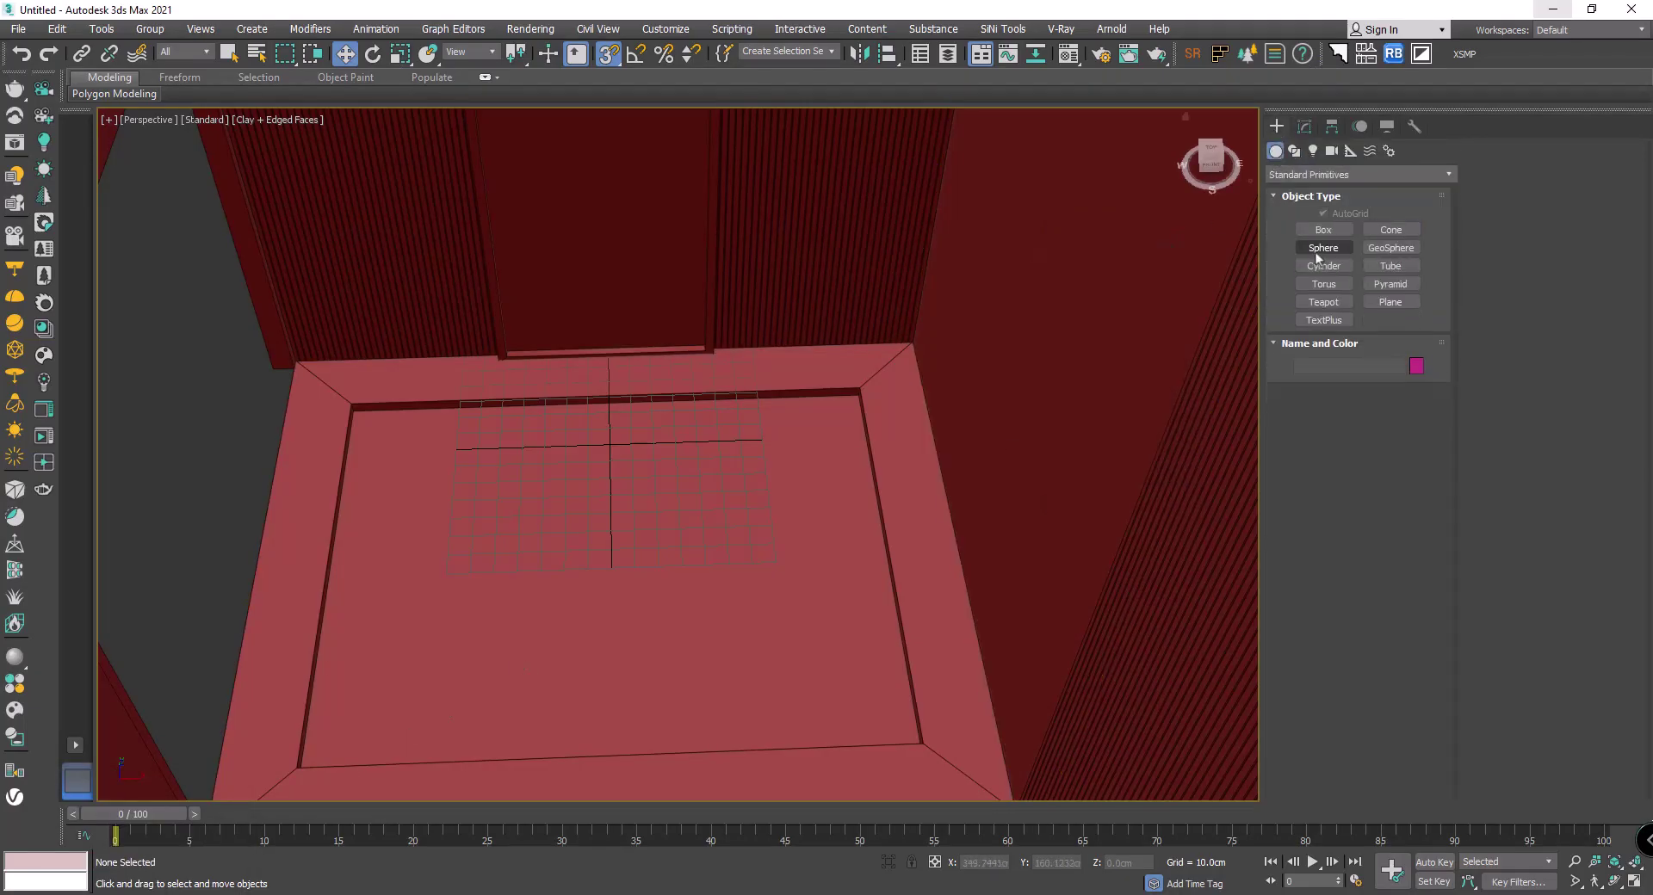
pyautogui.click(1323, 229)
pyautogui.moveTo(754, 522); pyautogui.dragTo(421, 644)
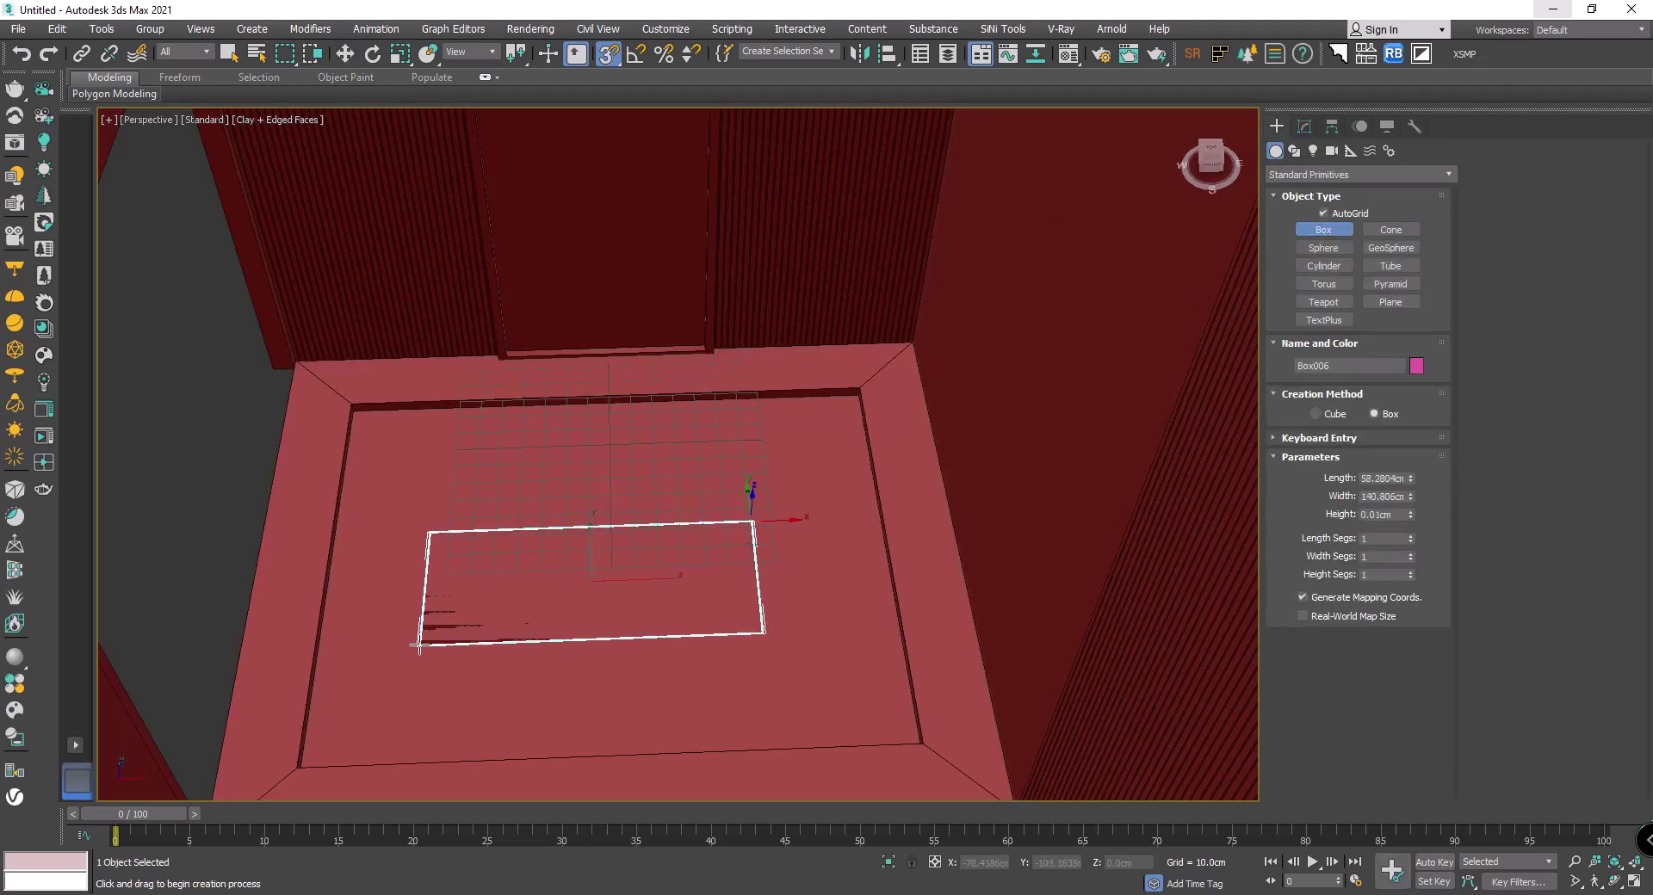
pyautogui.click(421, 637)
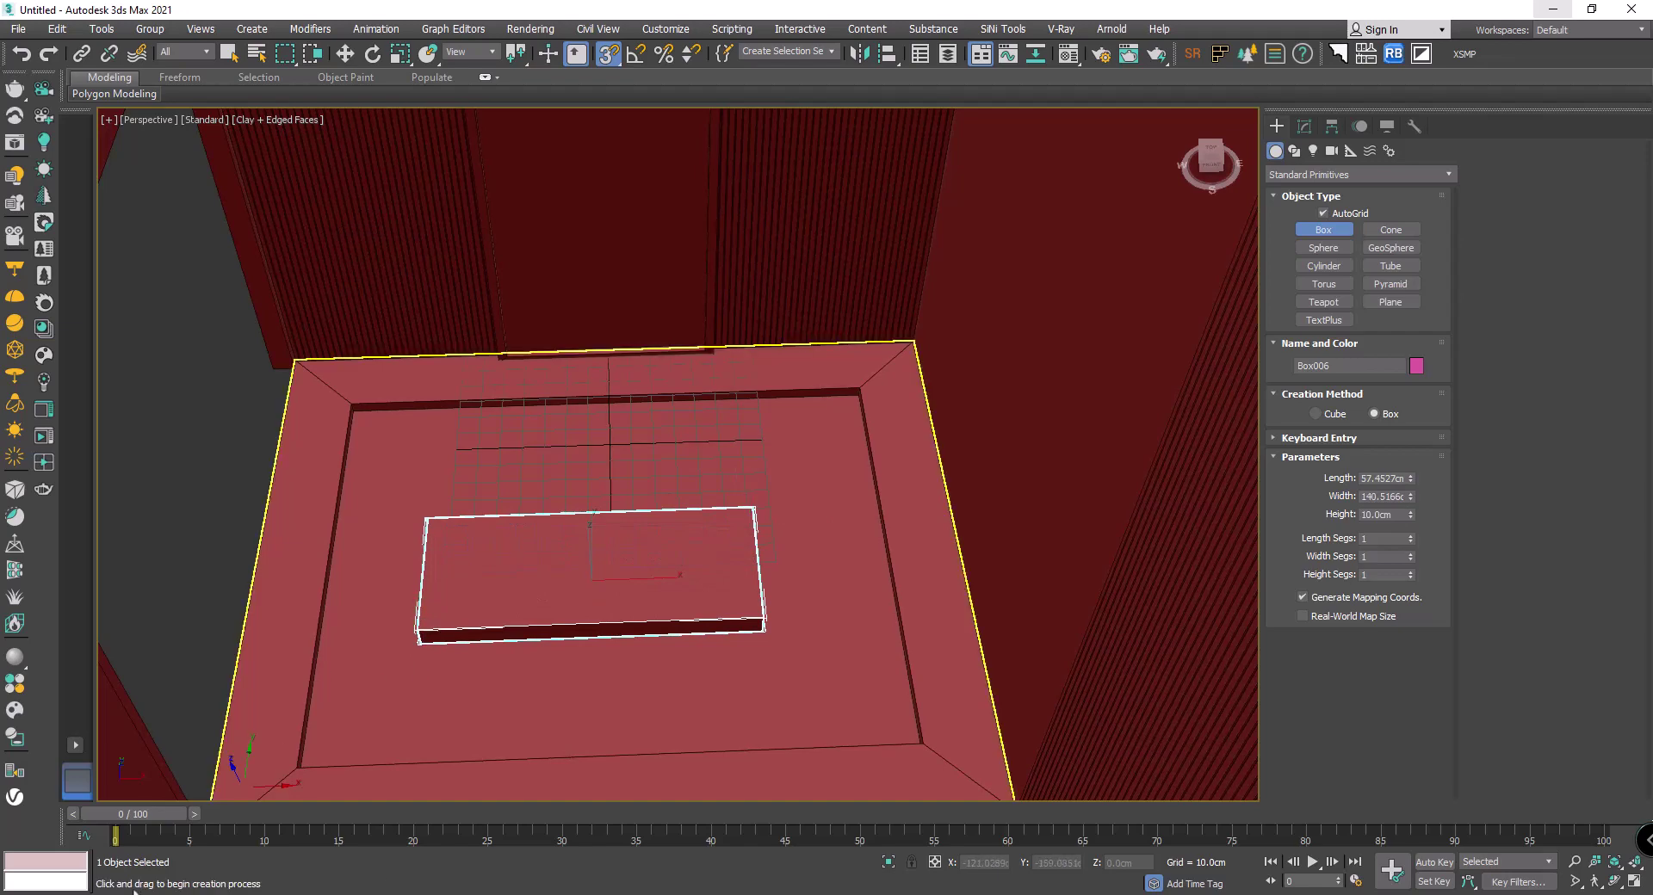
# Step: Size the box to 150 × 80 cm, checking the bathtub dimensions page for reference
pyautogui.click(146, 844)
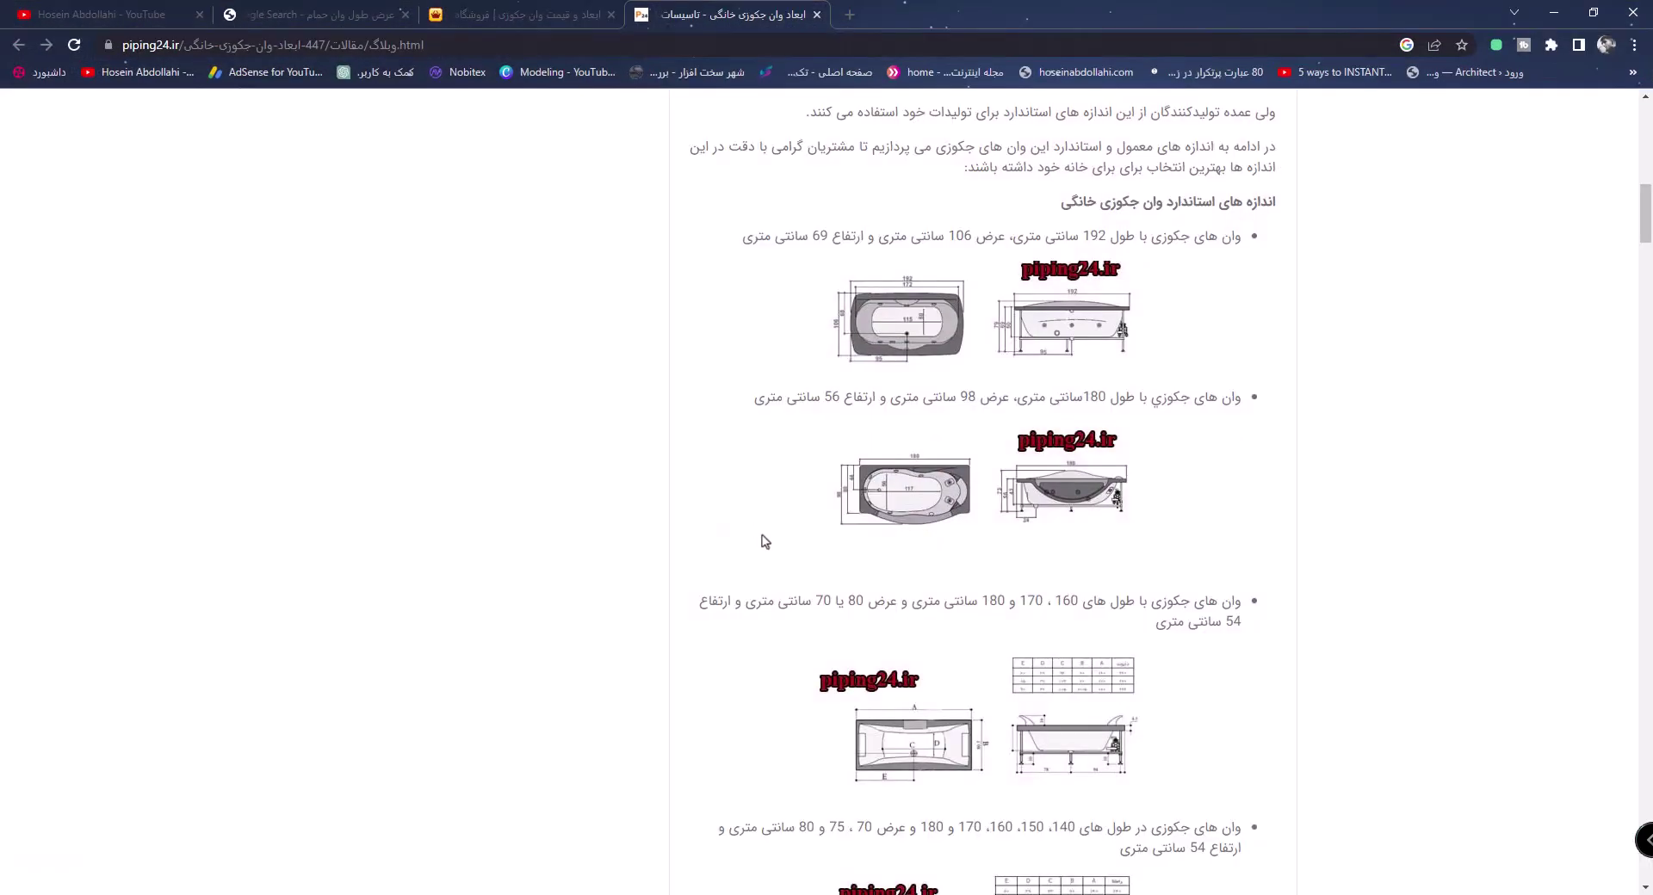
pyautogui.scroll(-3, 766, 519)
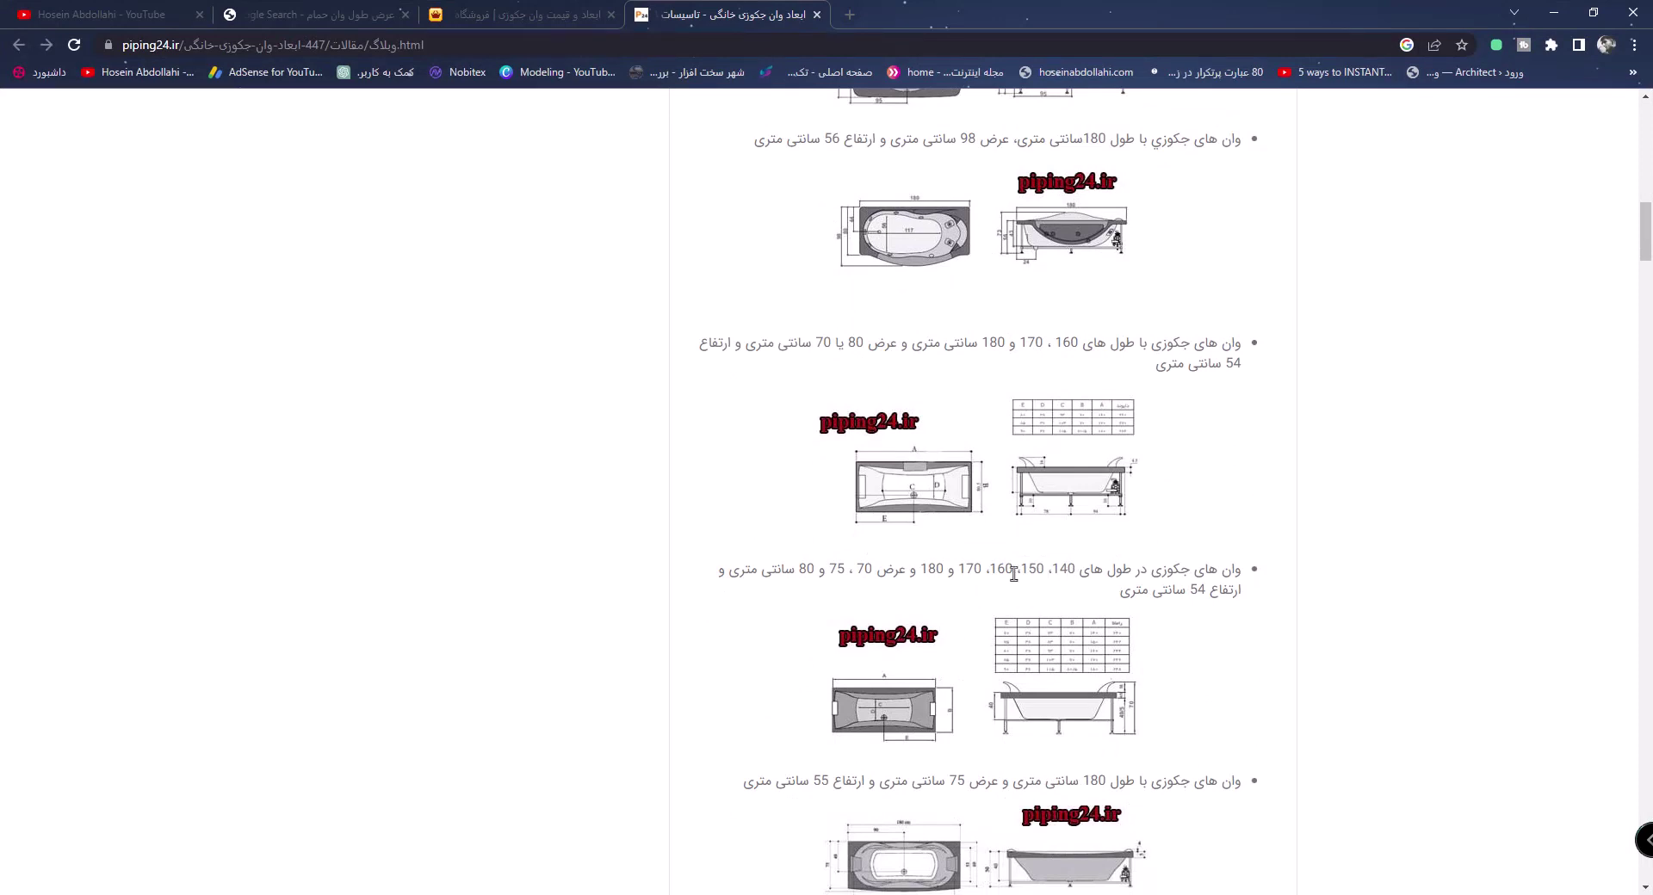
pyautogui.hotkey('alt', 'Tab')
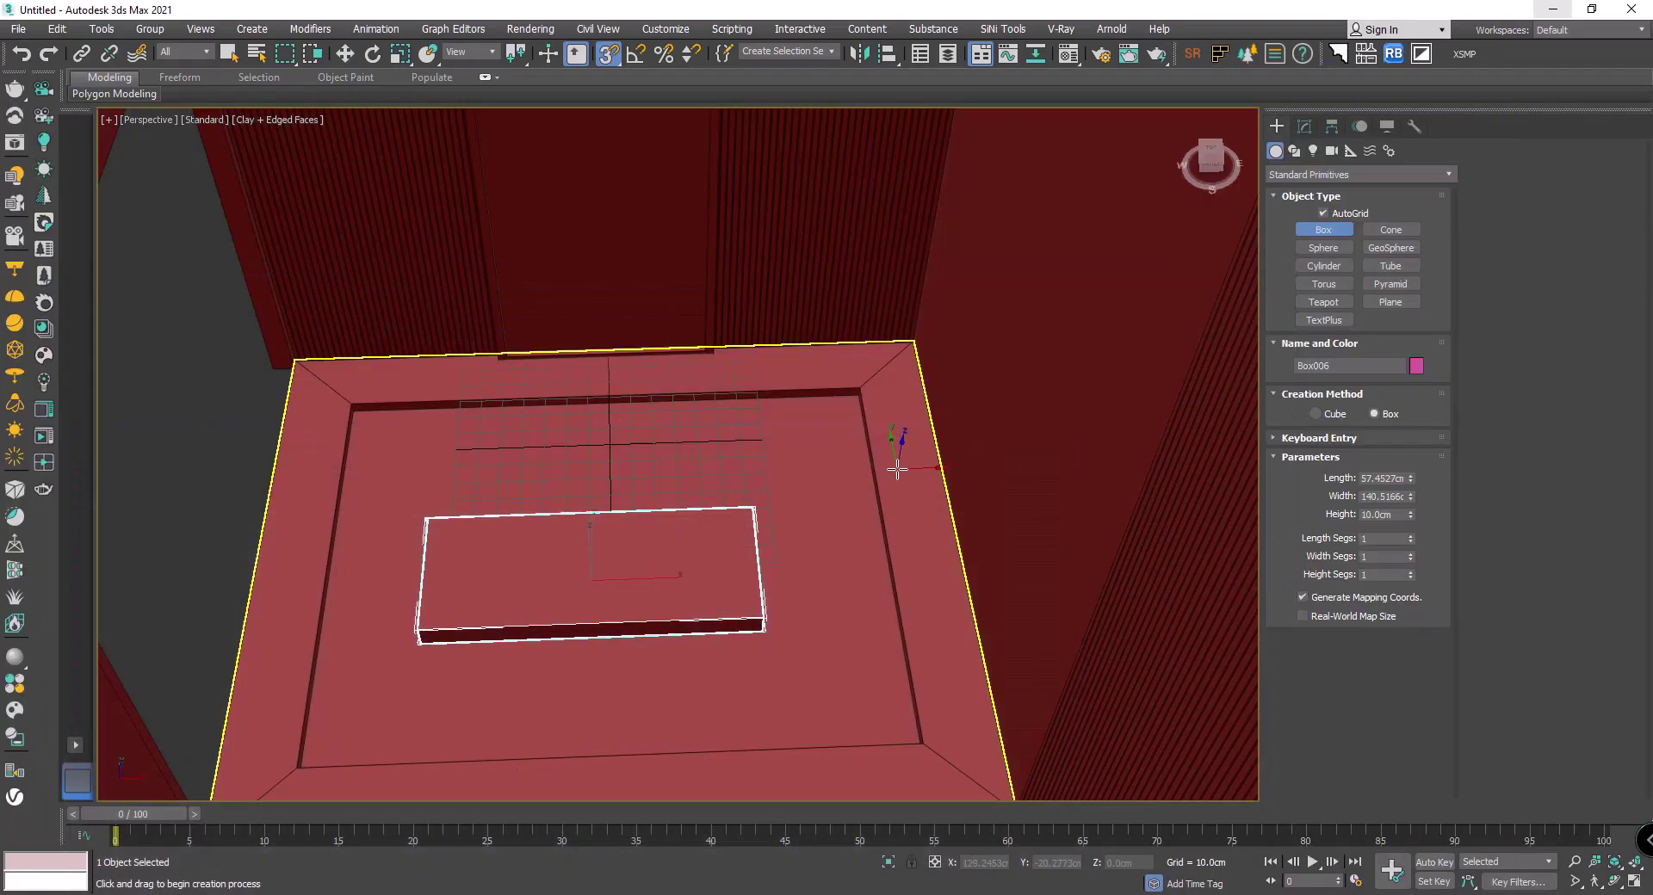
pyautogui.click(1305, 129)
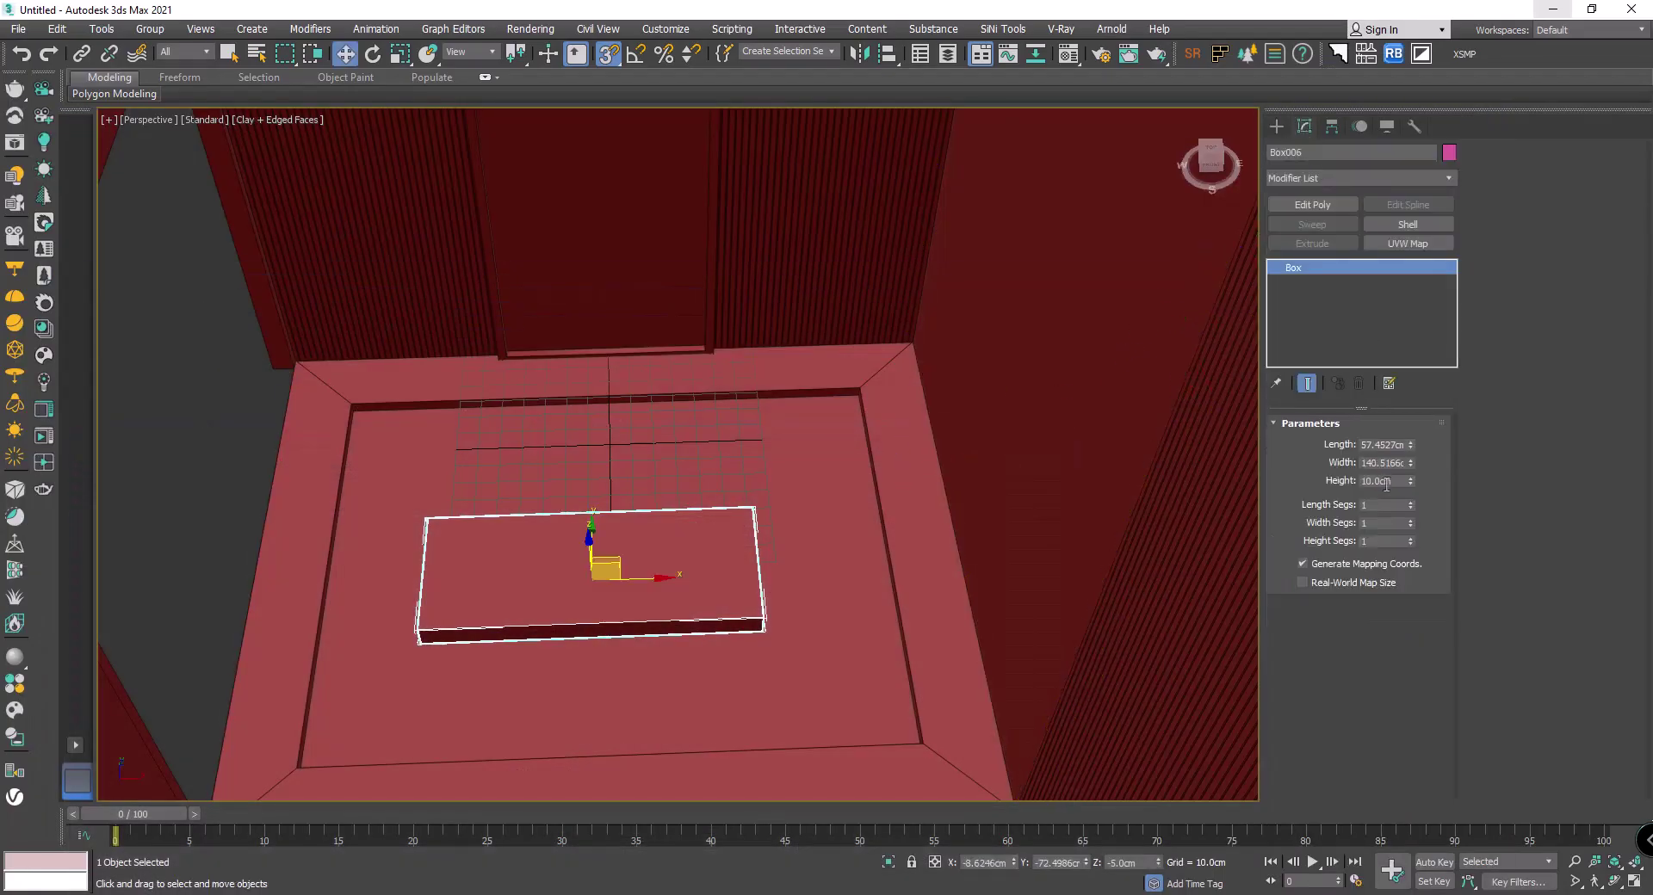
pyautogui.moveTo(1412, 463); pyautogui.dragTo(1406, 456)
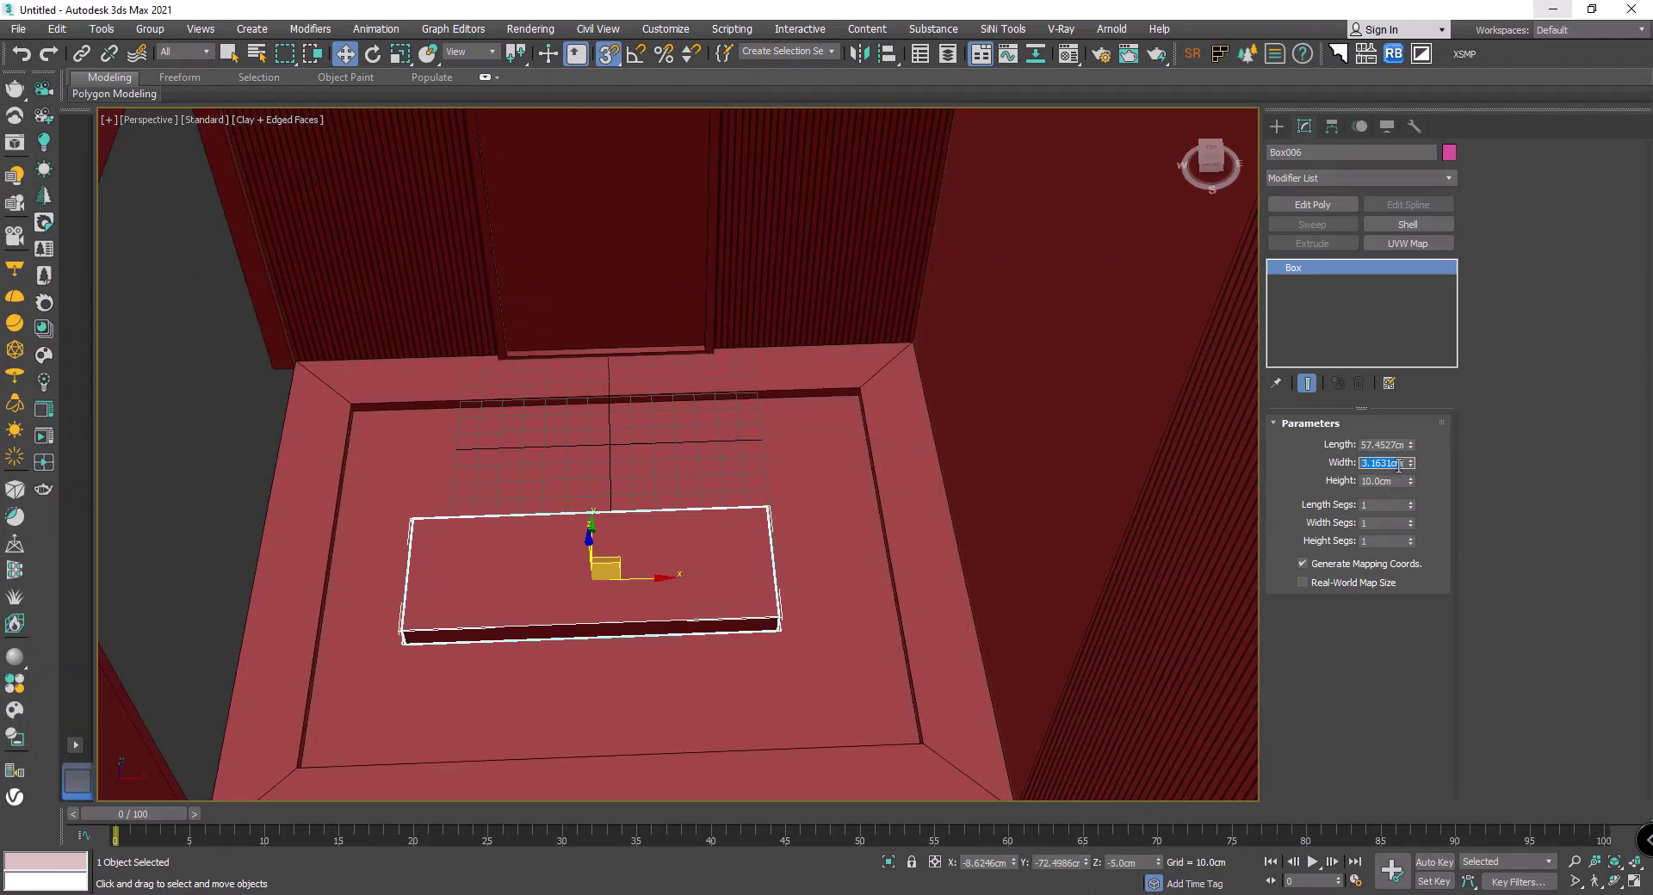
pyautogui.write('0')
pyautogui.press('Return')
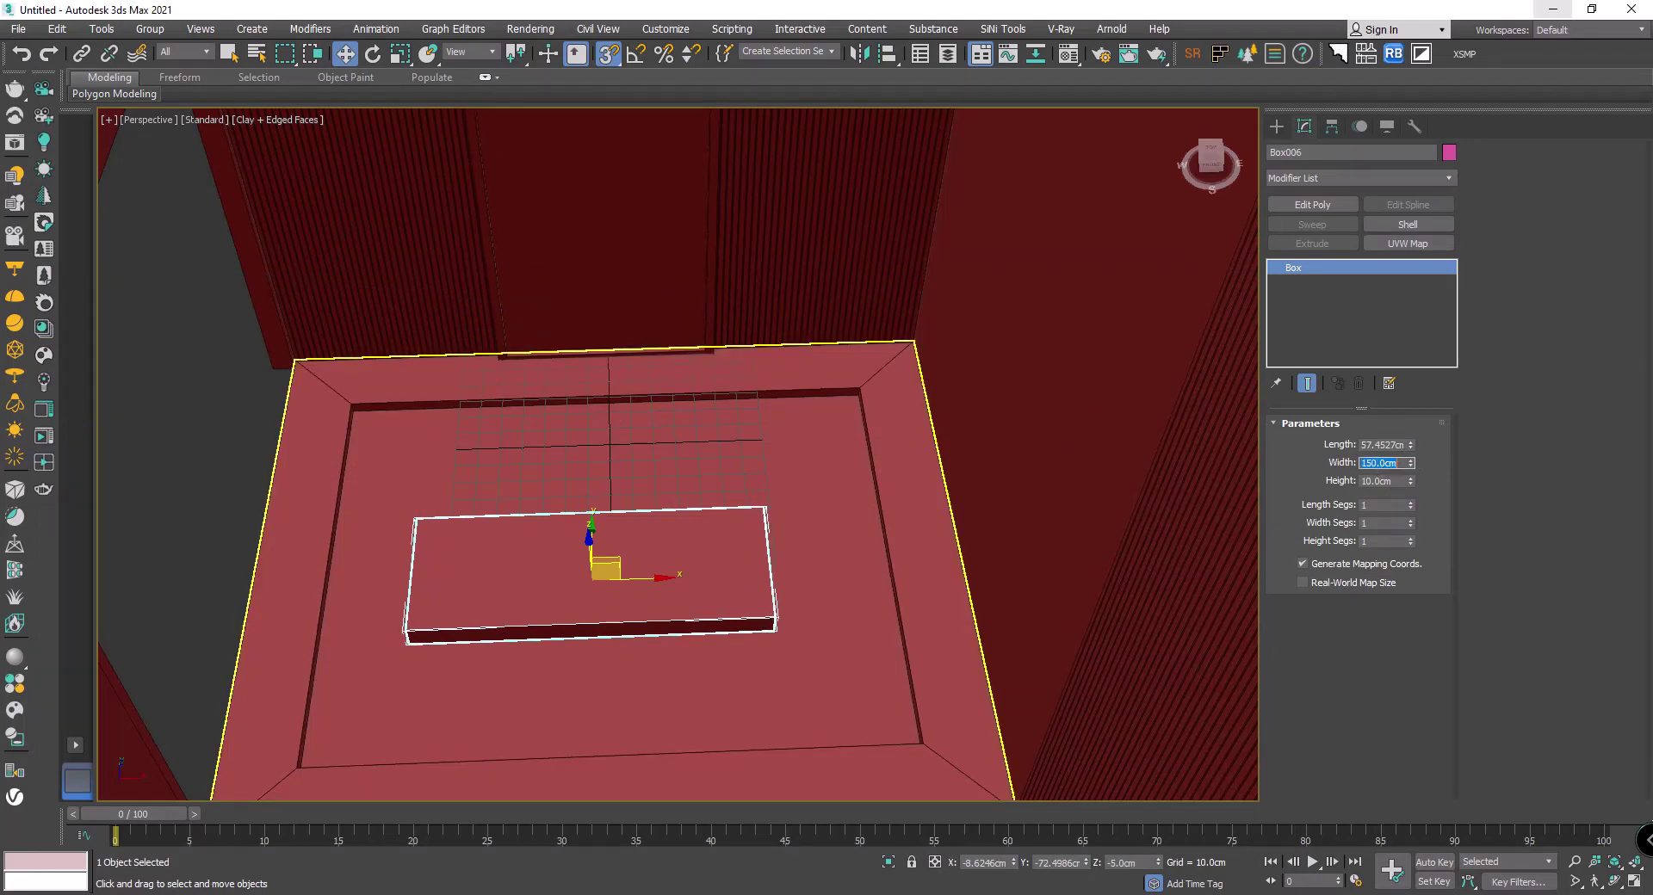
pyautogui.hotkey('alt', 'Tab')
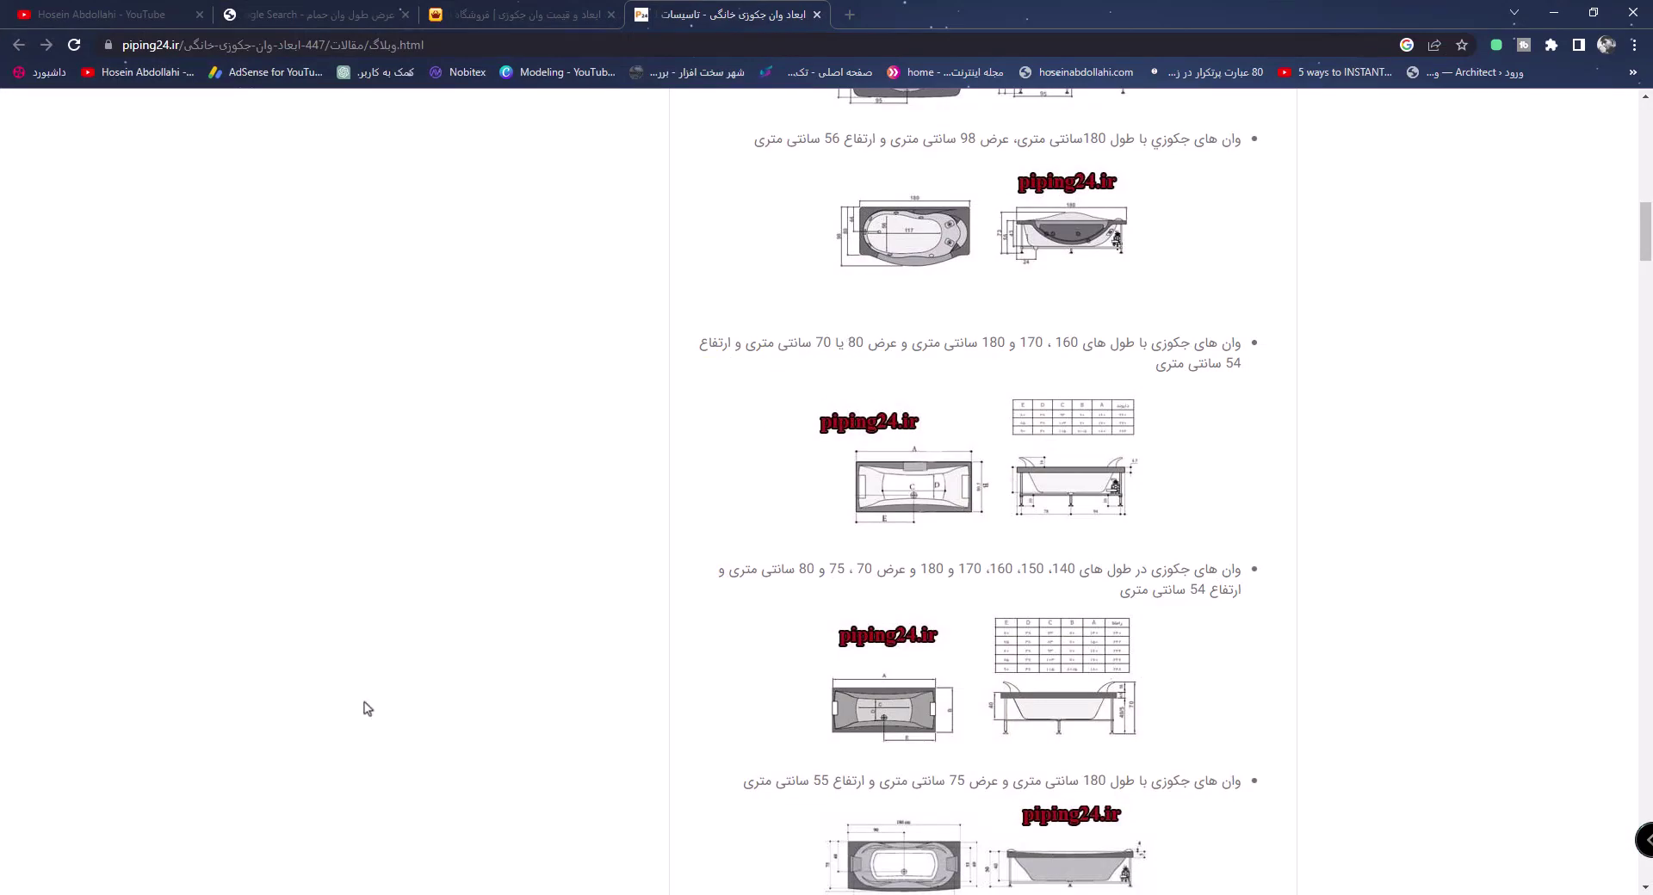
pyautogui.hotkey('alt', 'Tab')
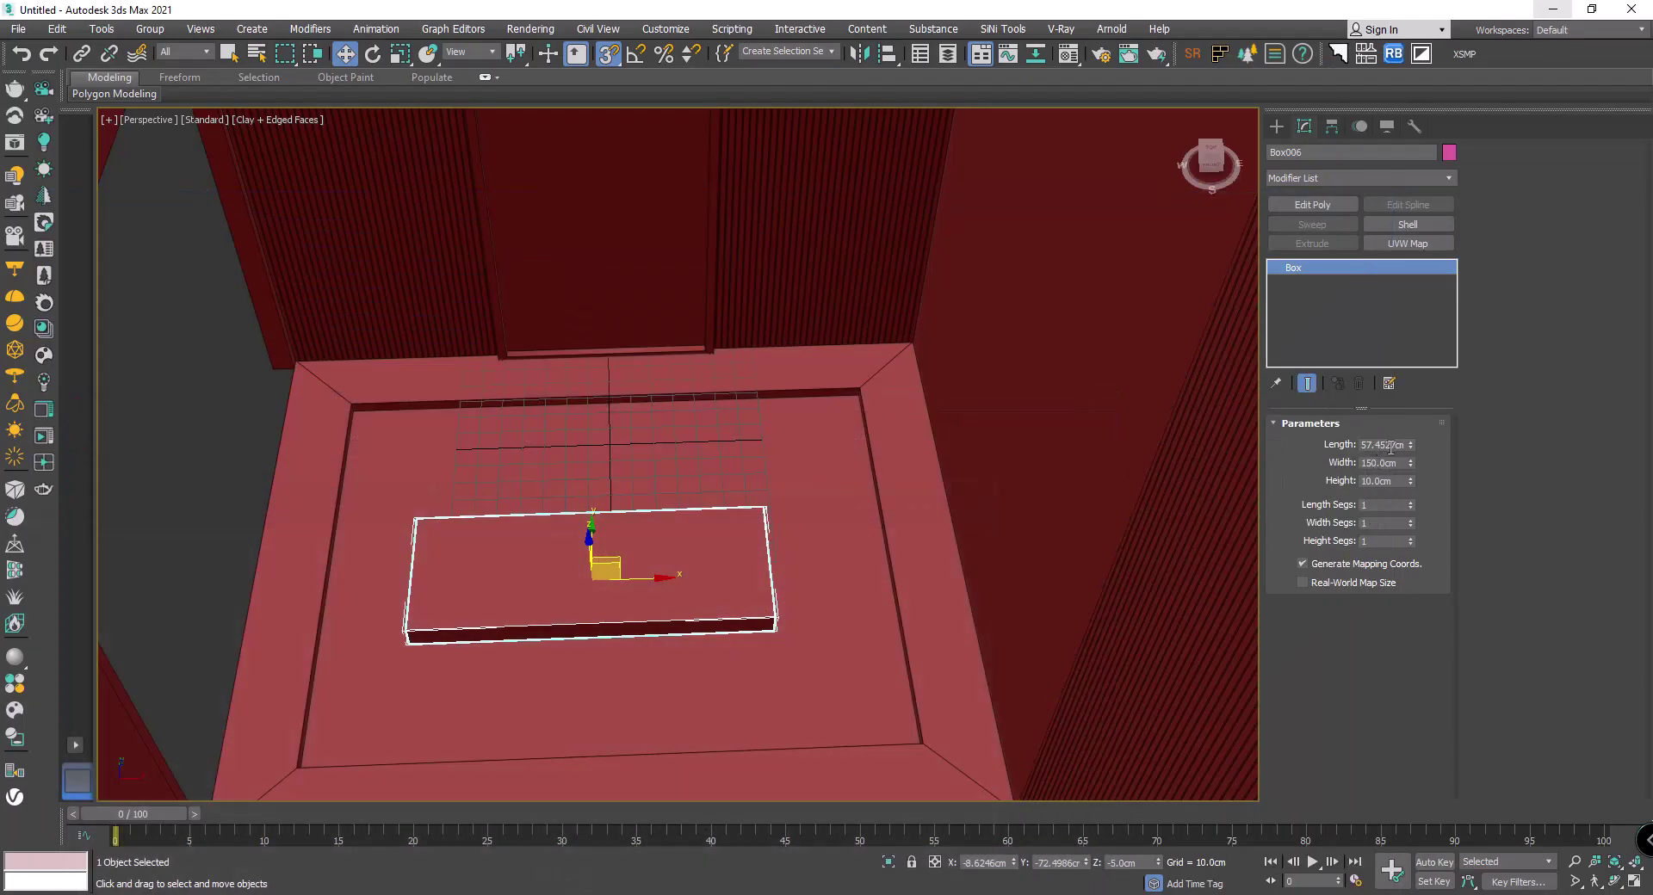
pyautogui.moveTo(1410, 445); pyautogui.dragTo(1400, 445)
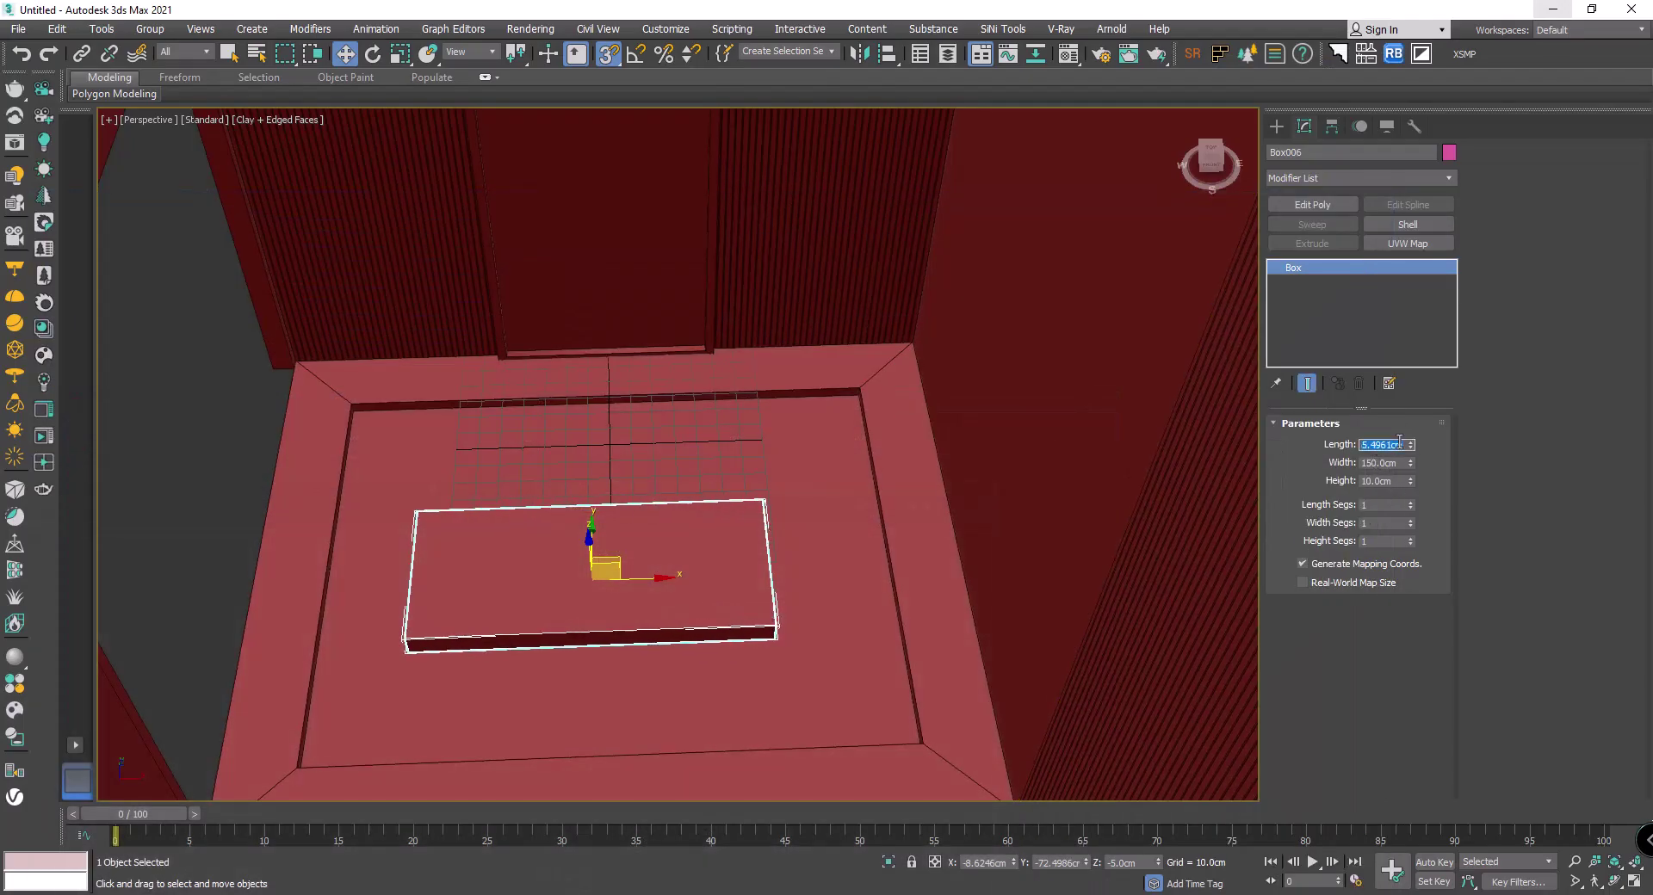
pyautogui.write('80')
pyautogui.press('Return')
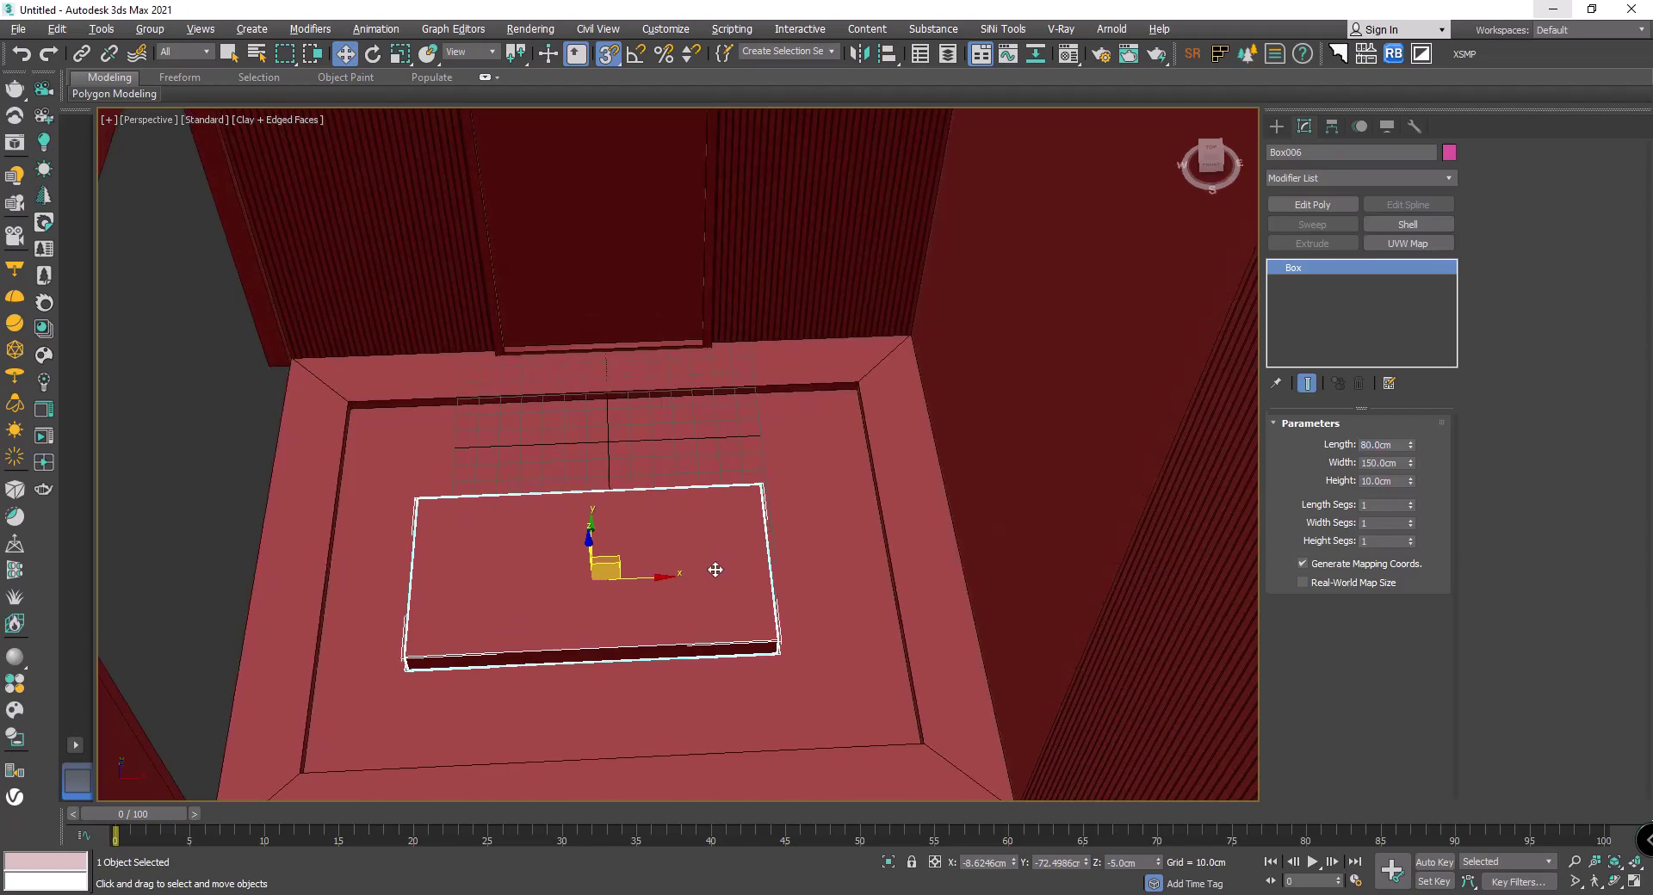
# Step: In Top view with snaps off, move the box toward the tray centre
pyautogui.moveTo(585, 576); pyautogui.dragTo(662, 582)
pyautogui.press('t')
pyautogui.scroll(3, 671, 560)
pyautogui.press('s')
pyautogui.scroll(-5, 682, 541)
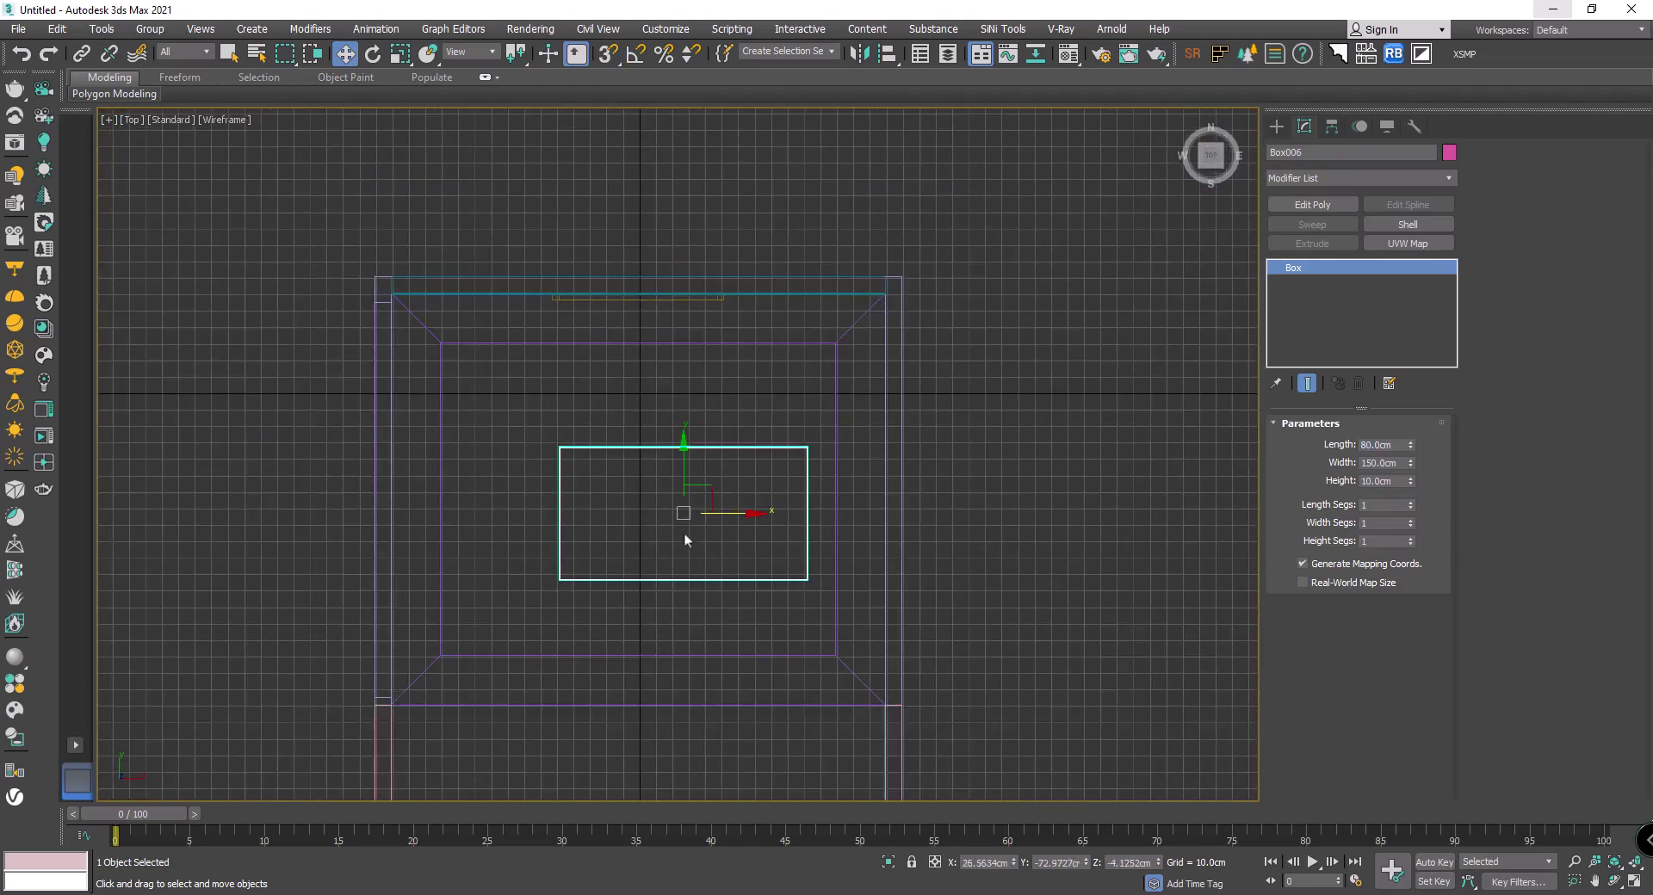
pyautogui.scroll(-3, 685, 515)
pyautogui.moveTo(684, 514); pyautogui.dragTo(670, 498)
pyautogui.press('F3')
pyautogui.scroll(3, 670, 498)
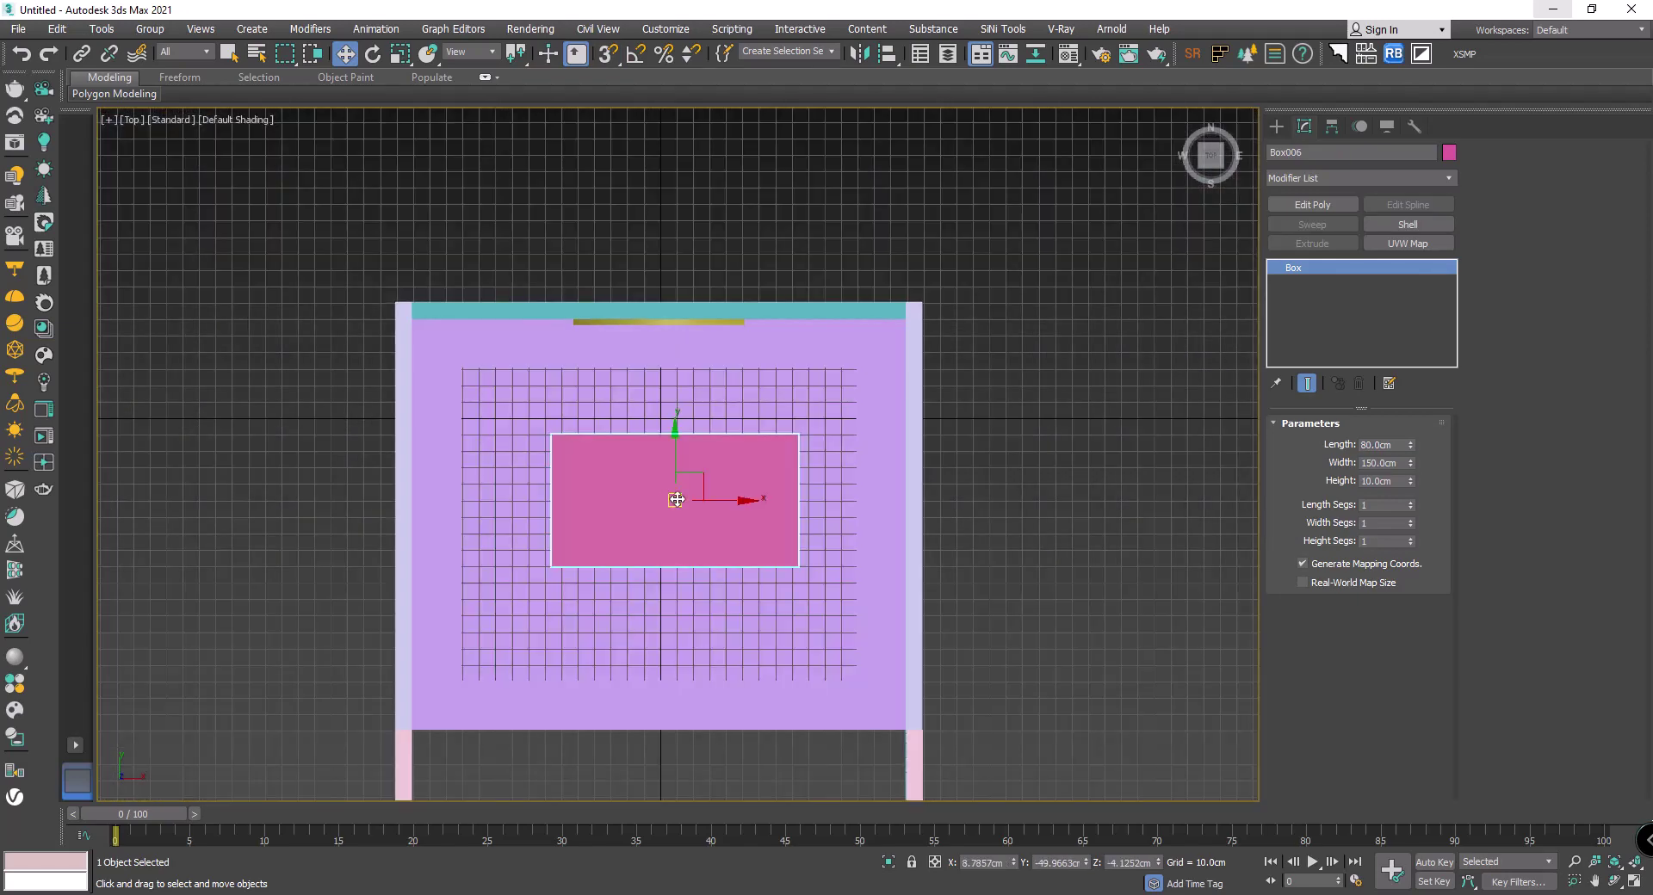
# Step: Align the box Center/Center to the tray frame, then return to Perspective view
pyautogui.hotkey('alt', 'a')
pyautogui.click(815, 433)
pyautogui.click(1012, 434)
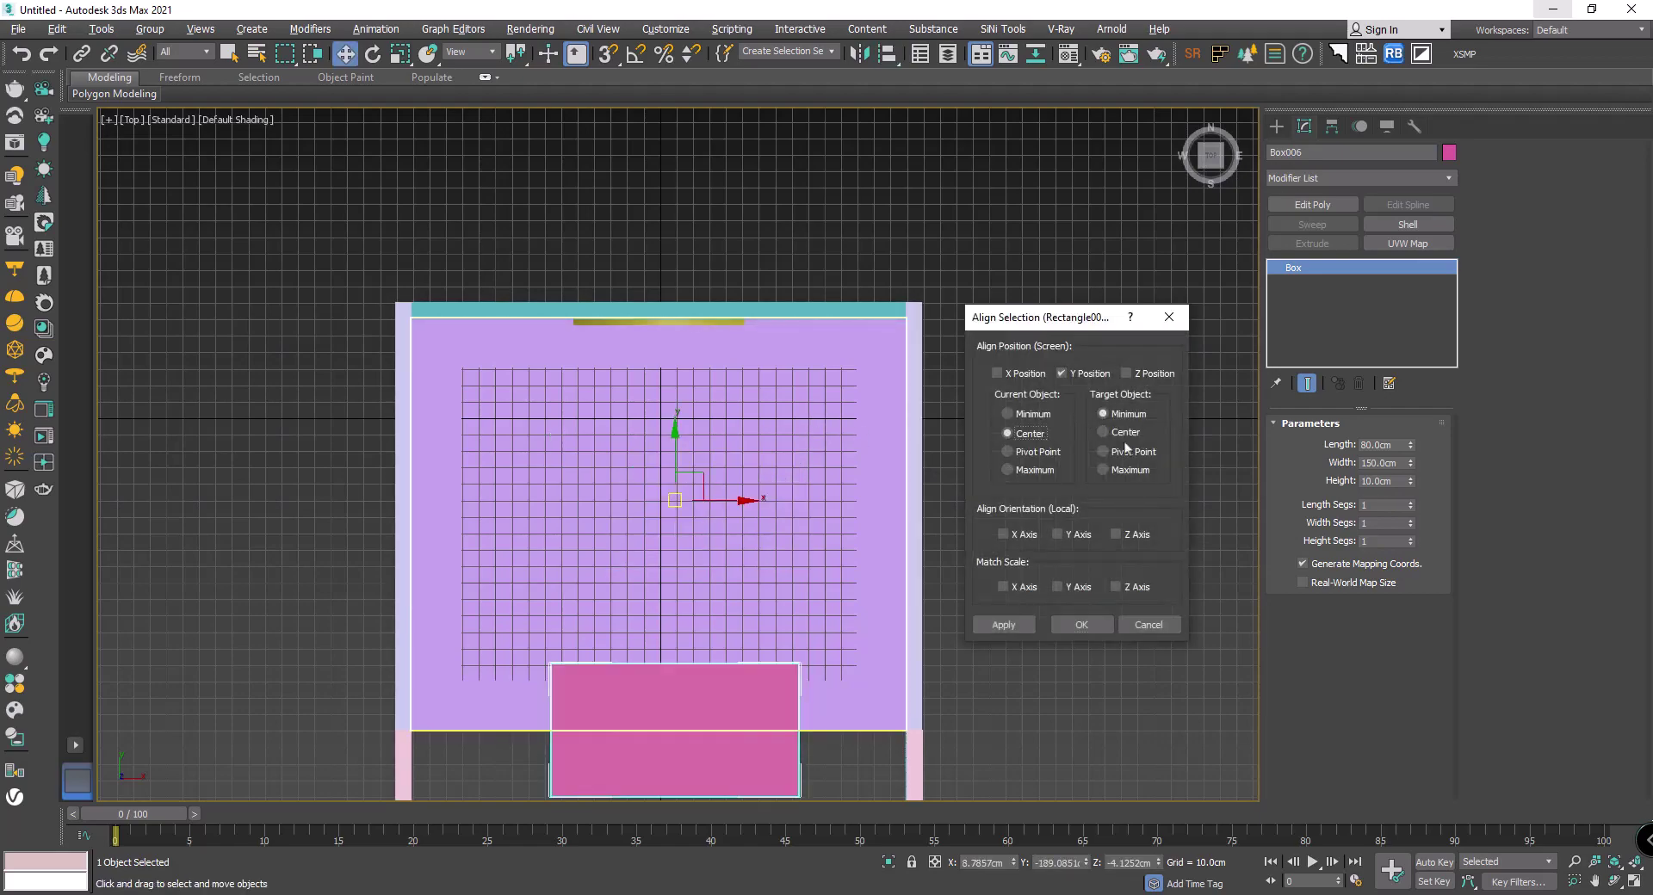
pyautogui.click(1111, 436)
pyautogui.click(1106, 634)
pyautogui.keyDown('alt'); pyautogui.moveTo(947, 516); pyautogui.dragTo(774, 465, button='middle'); pyautogui.keyUp('alt')
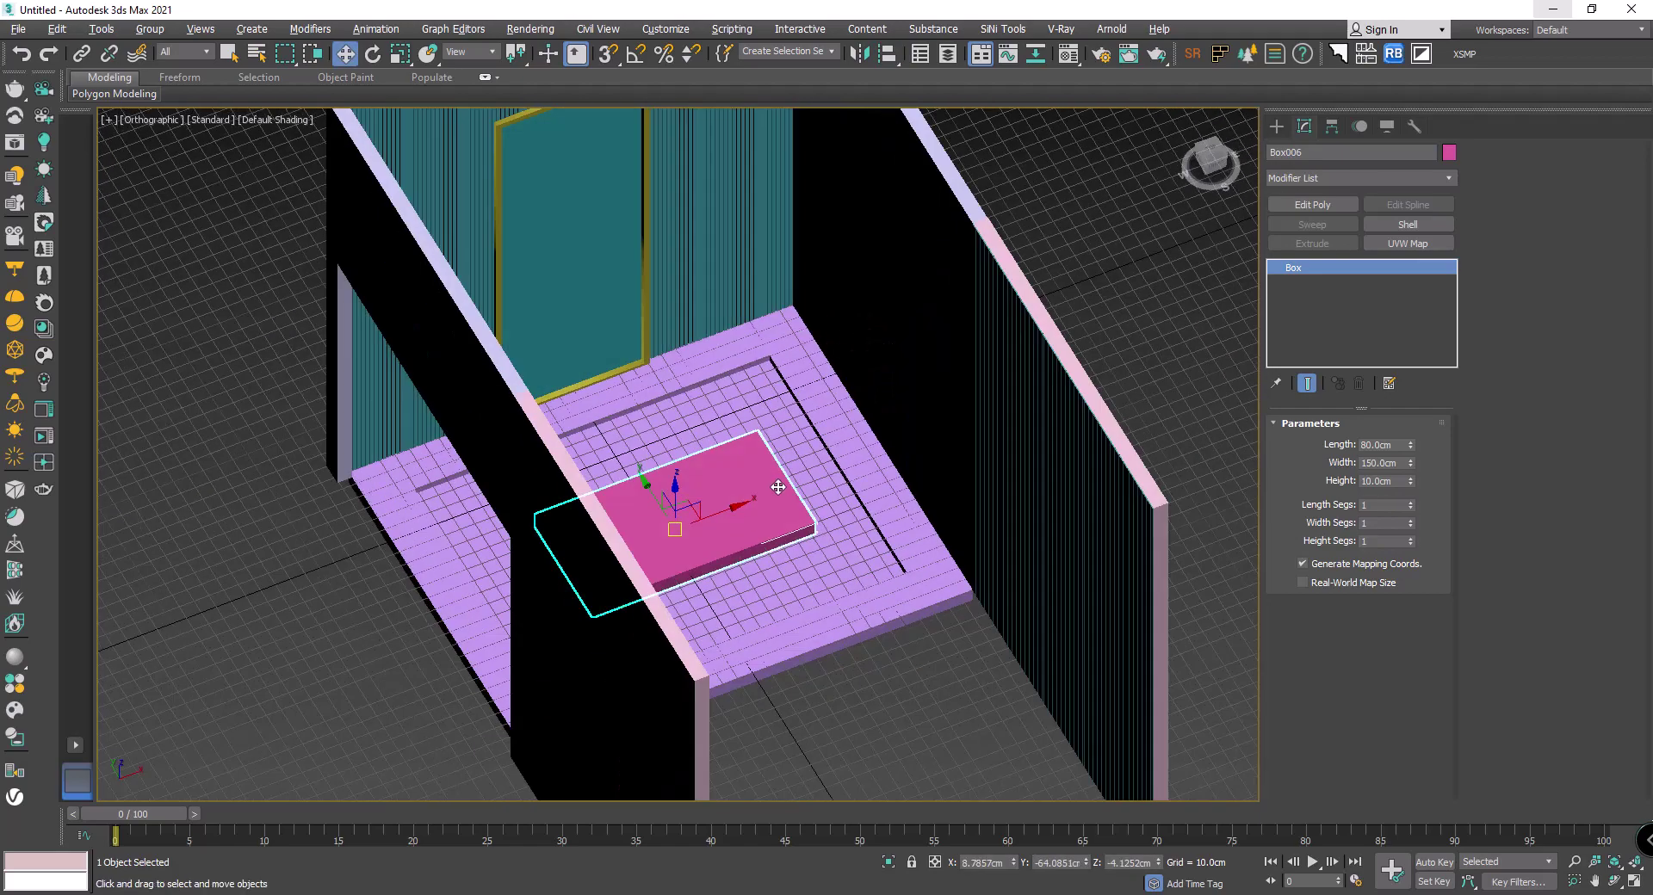
pyautogui.press('p')
pyautogui.press('z')
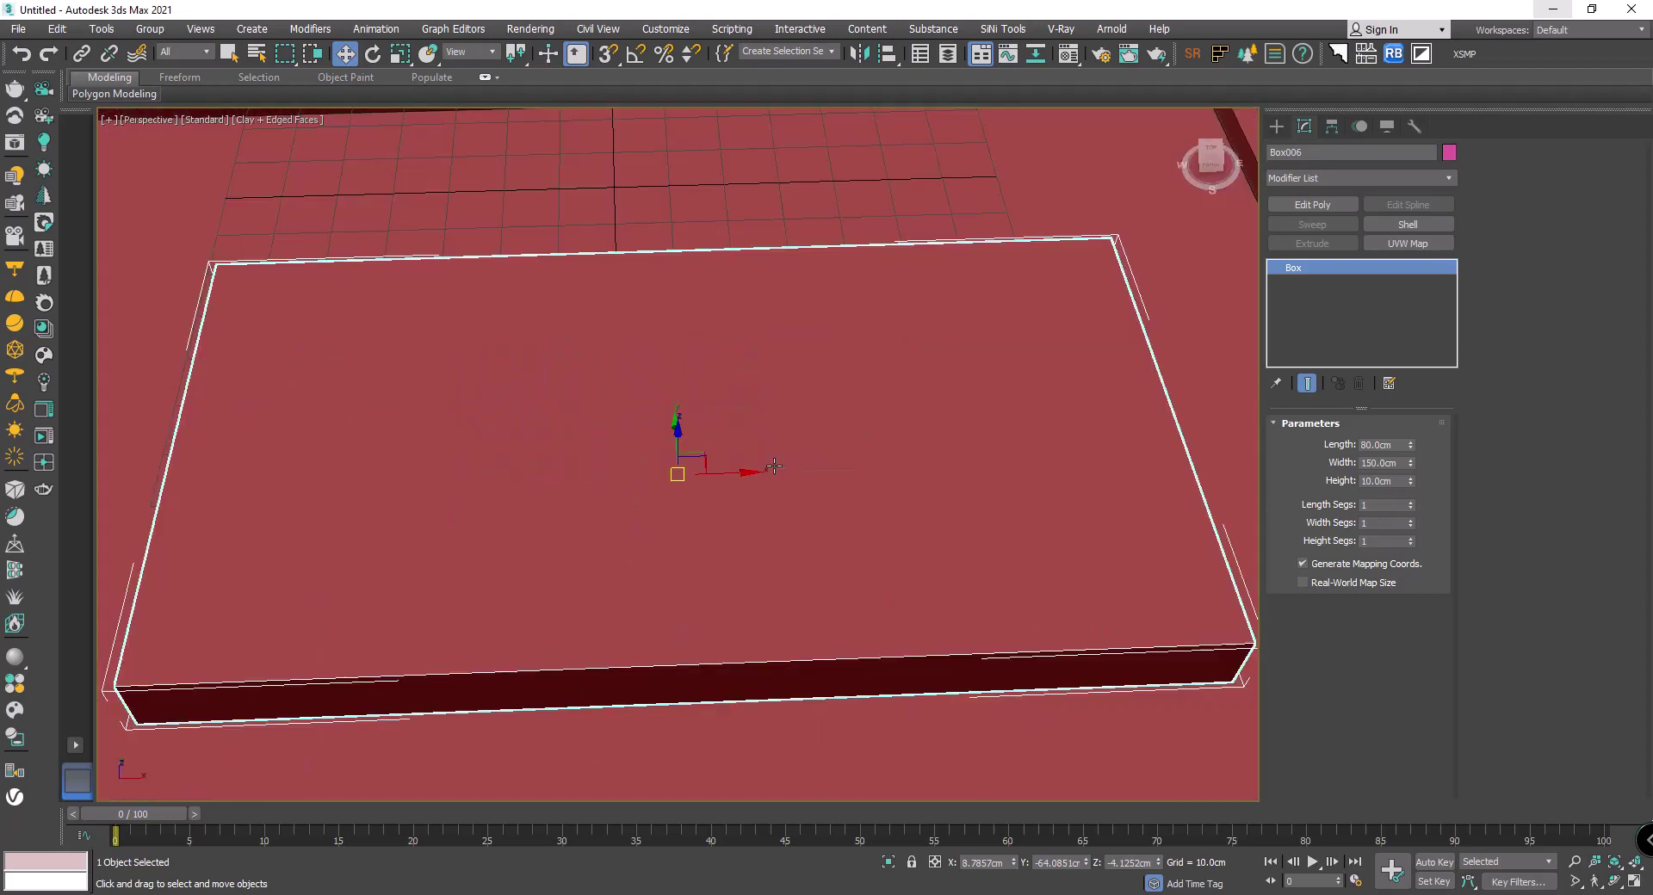
pyautogui.scroll(-5, 774, 465)
pyautogui.moveTo(774, 465)
pyautogui.keyDown('alt'); pyautogui.mouseDown(button='middle')
pyautogui.moveTo(694, 472)
pyautogui.moveTo(737, 505)
pyautogui.moveTo(712, 542)
pyautogui.moveTo(764, 509)
pyautogui.mouseUp(button='middle'); pyautogui.keyUp('alt')
# Step: Select the outer tray frame and recentre the view on the tray
pyautogui.click(784, 686)
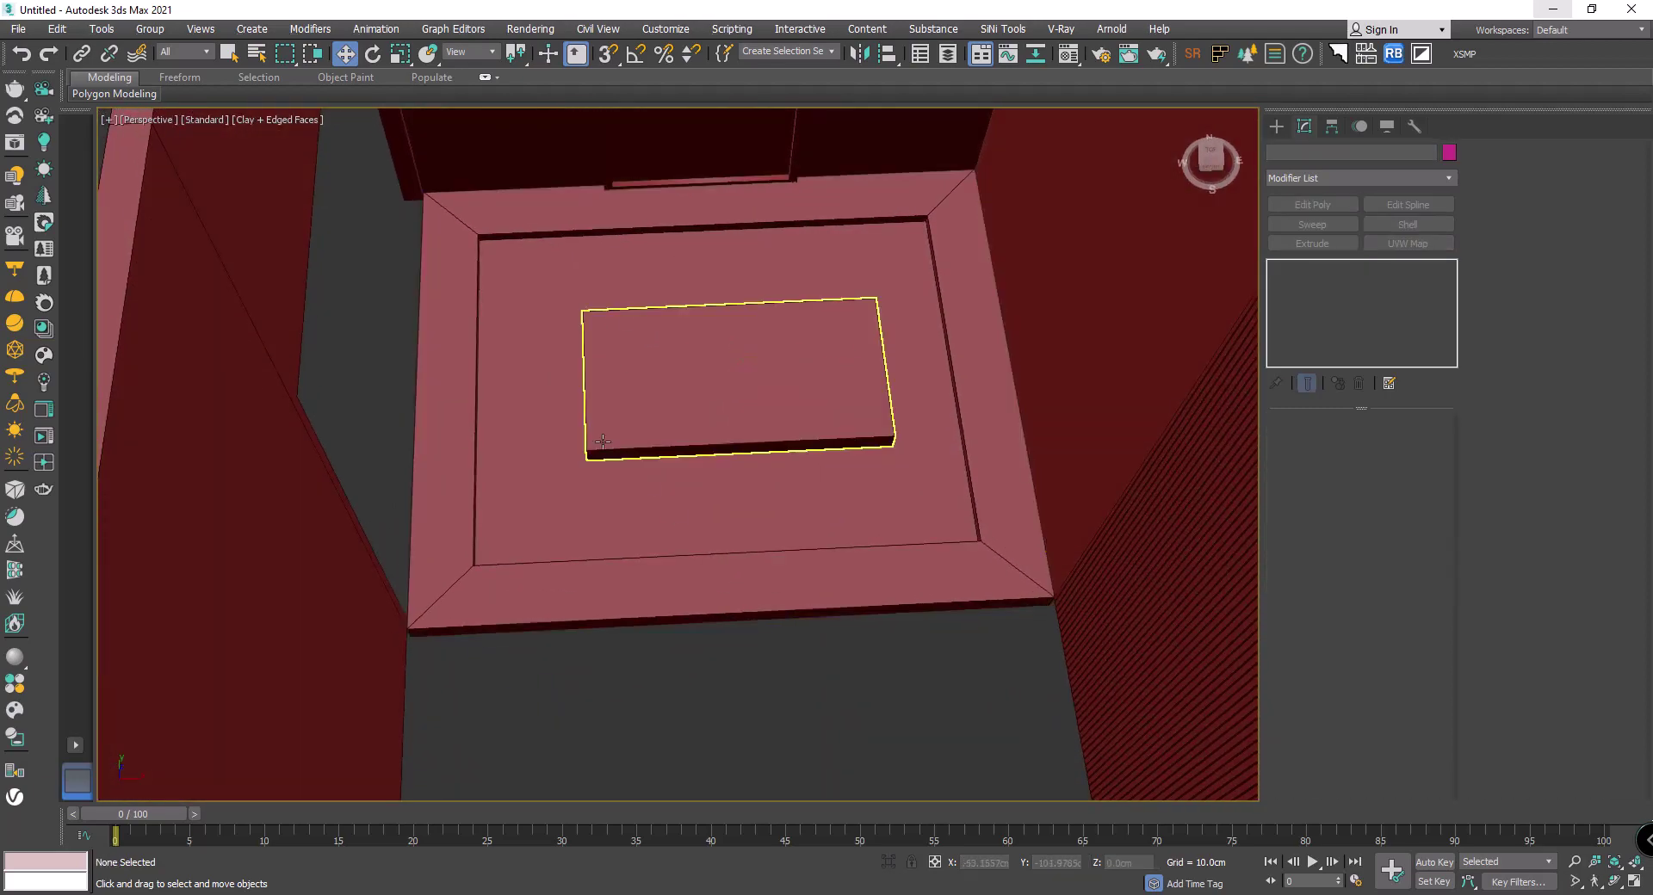
pyautogui.keyDown('alt'); pyautogui.moveTo(731, 379); pyautogui.dragTo(563, 316, button='middle'); pyautogui.keyUp('alt')
pyautogui.click(563, 316)
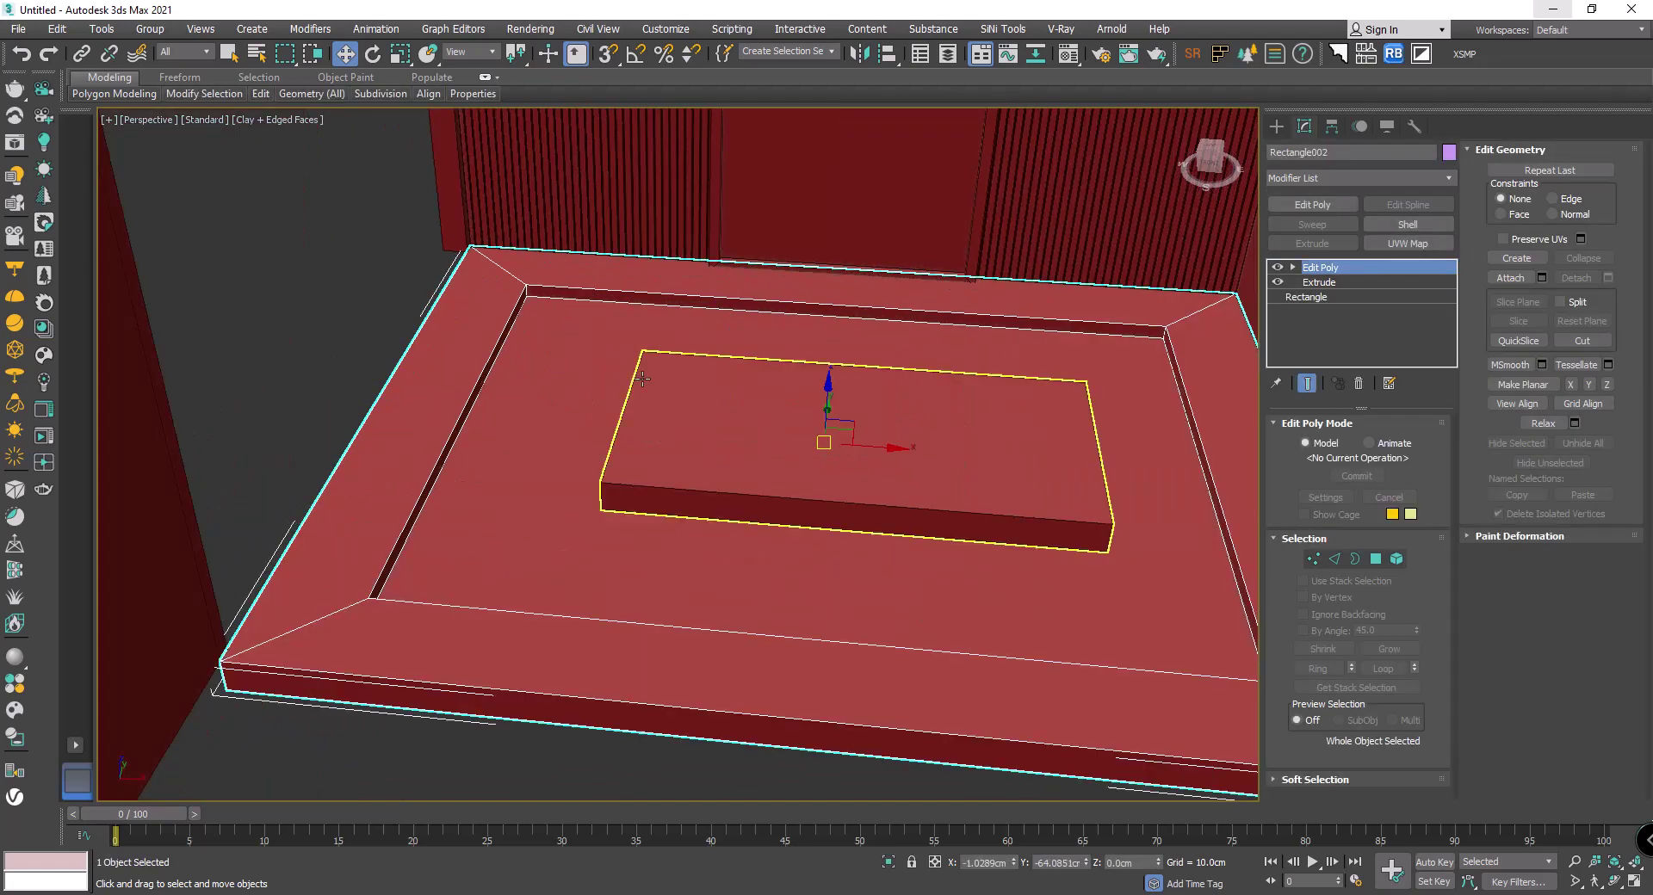
pyautogui.scroll(3, 563, 316)
pyautogui.scroll(-1, 510, 399)
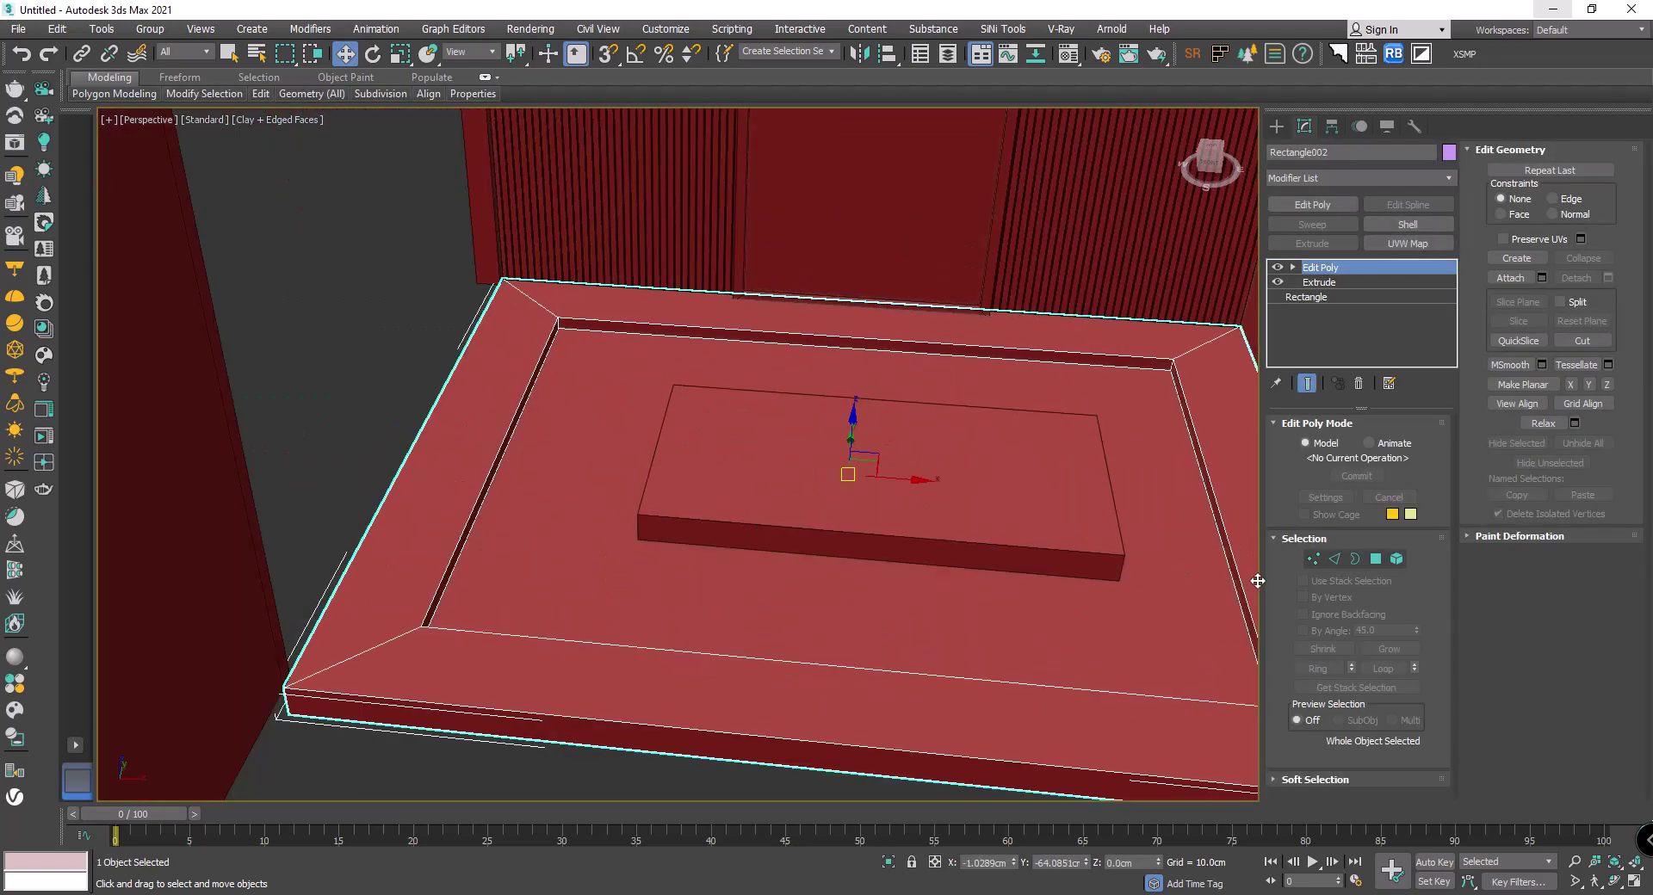
pyautogui.moveTo(1229, 584); pyautogui.dragTo(1112, 563, button='middle')
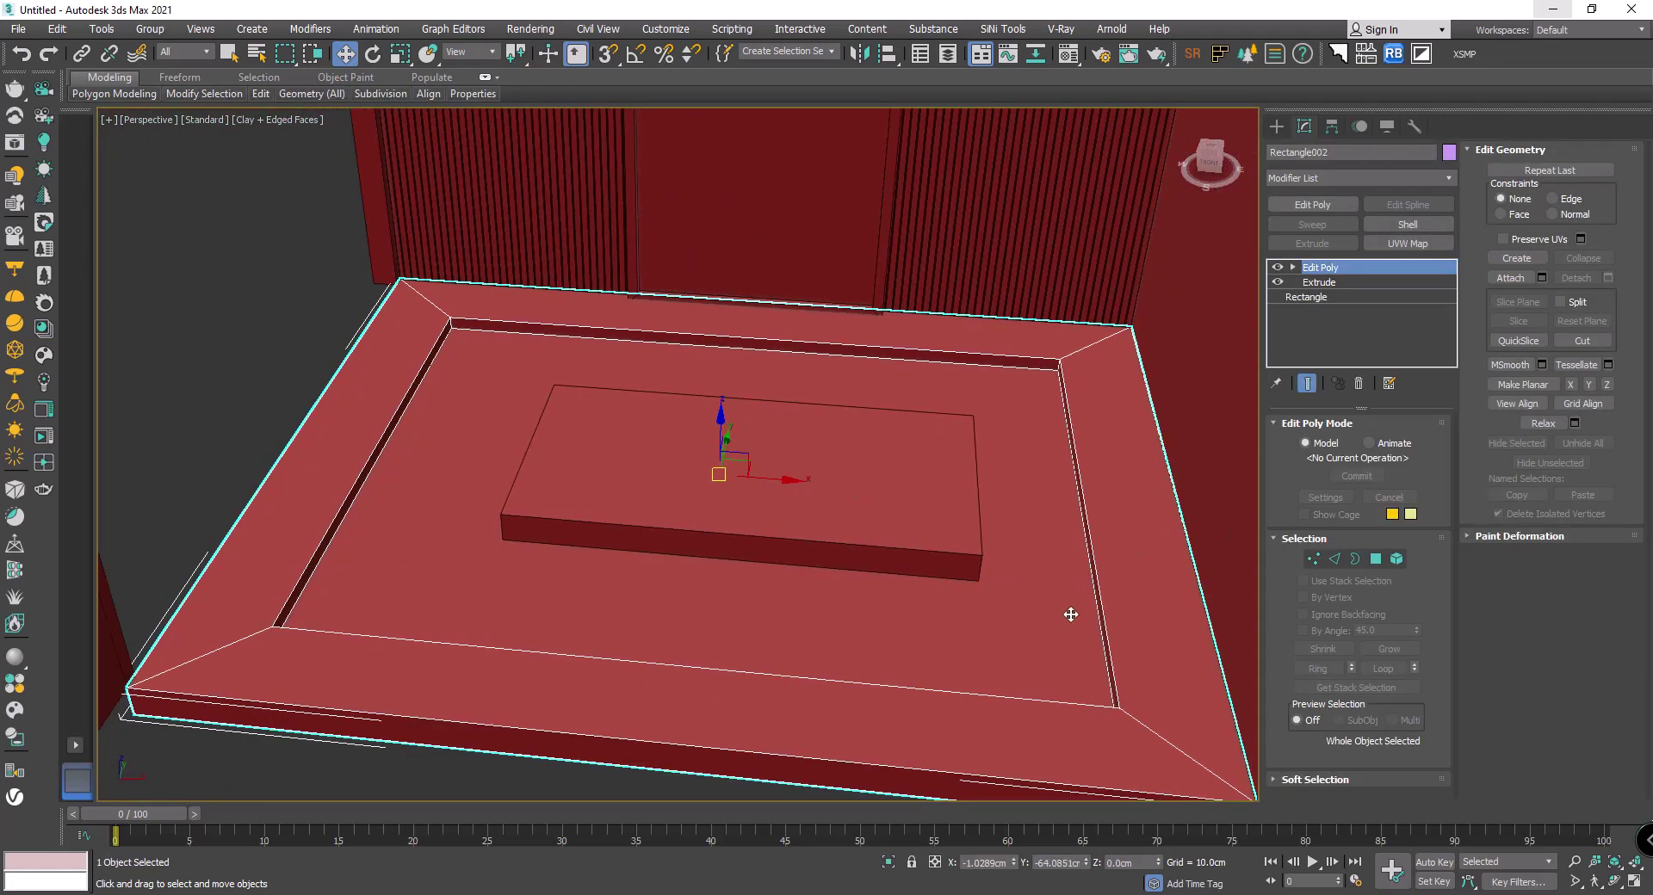
# Step: With snaps on, trace rectangle splines along the tray's 190 × 240 cm inner edge and the box top
pyautogui.click(1275, 126)
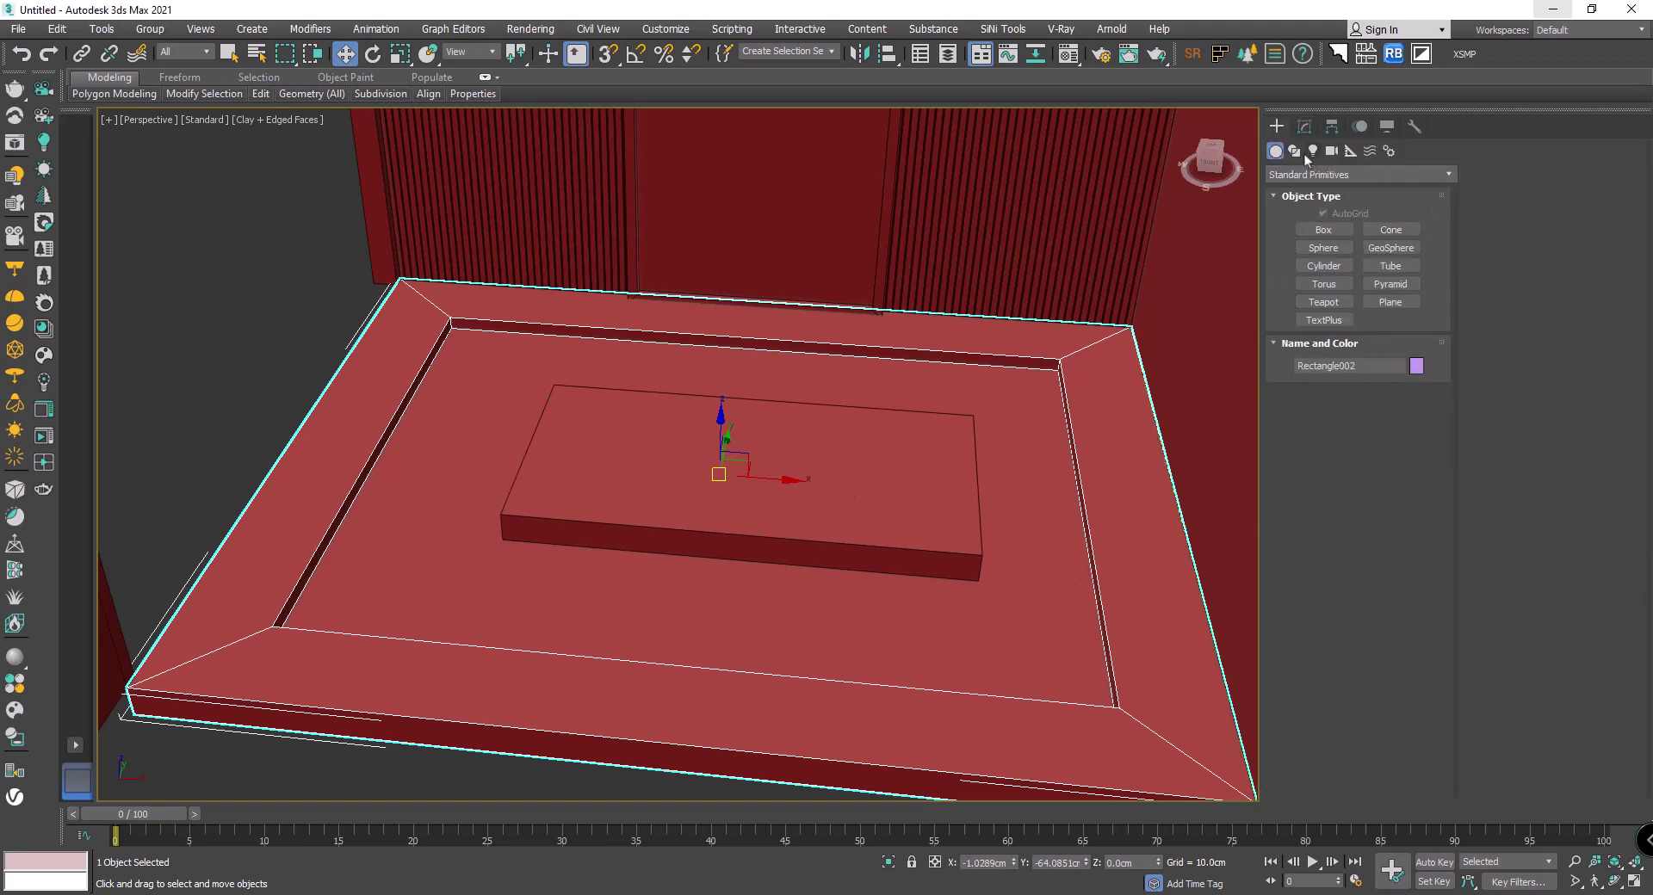
pyautogui.click(1294, 152)
pyautogui.click(1391, 244)
pyautogui.press('s')
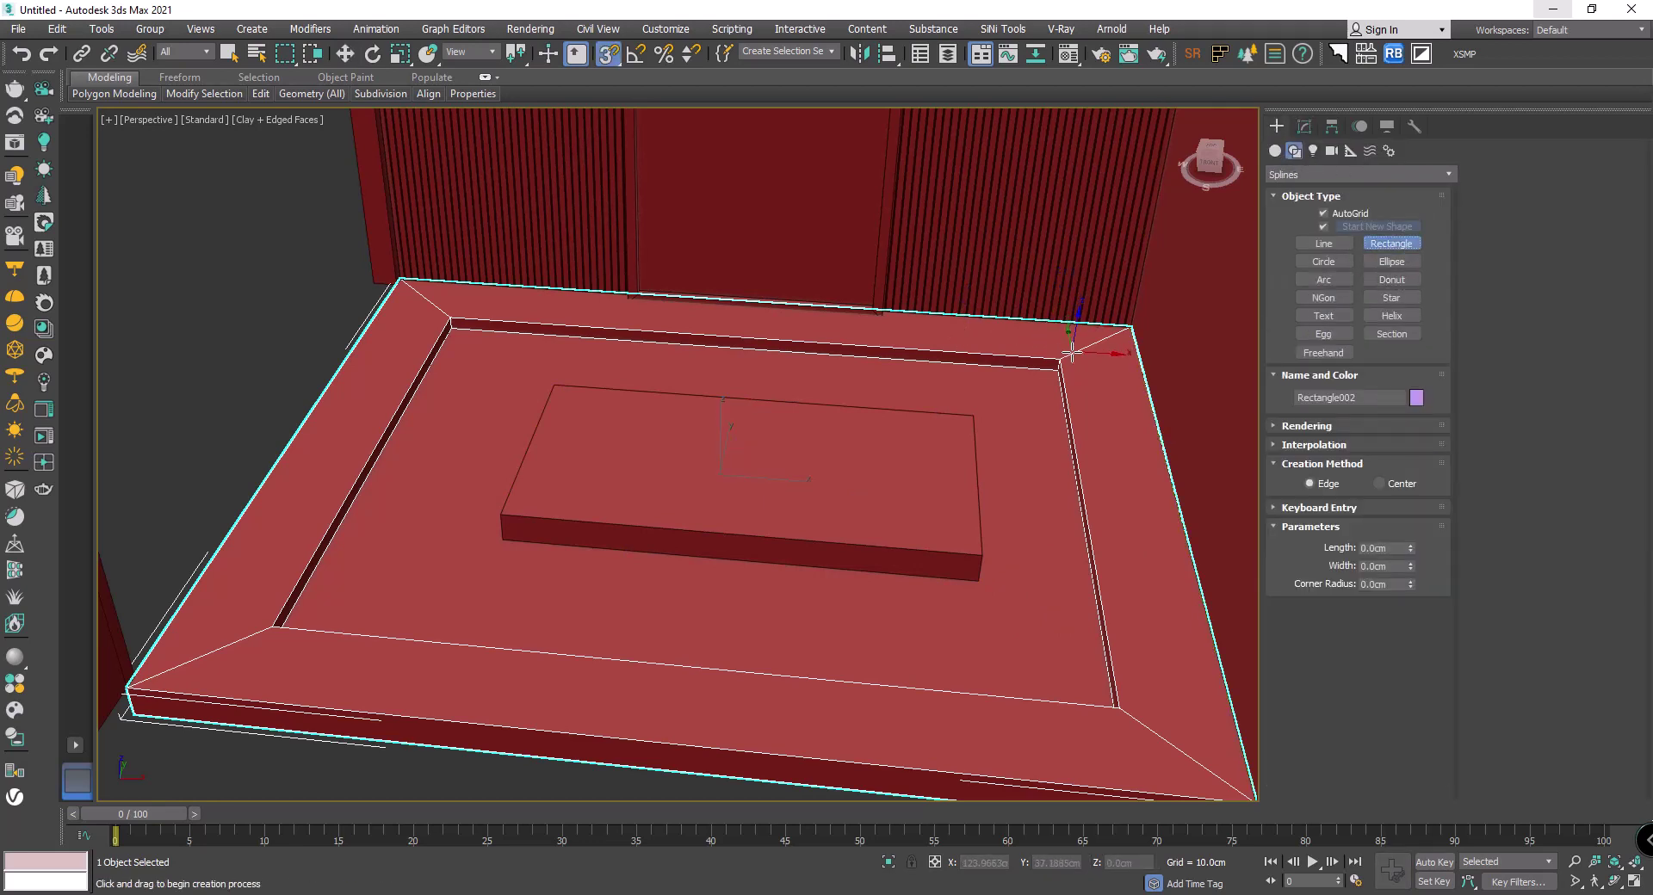
pyautogui.moveTo(1065, 355); pyautogui.dragTo(263, 629)
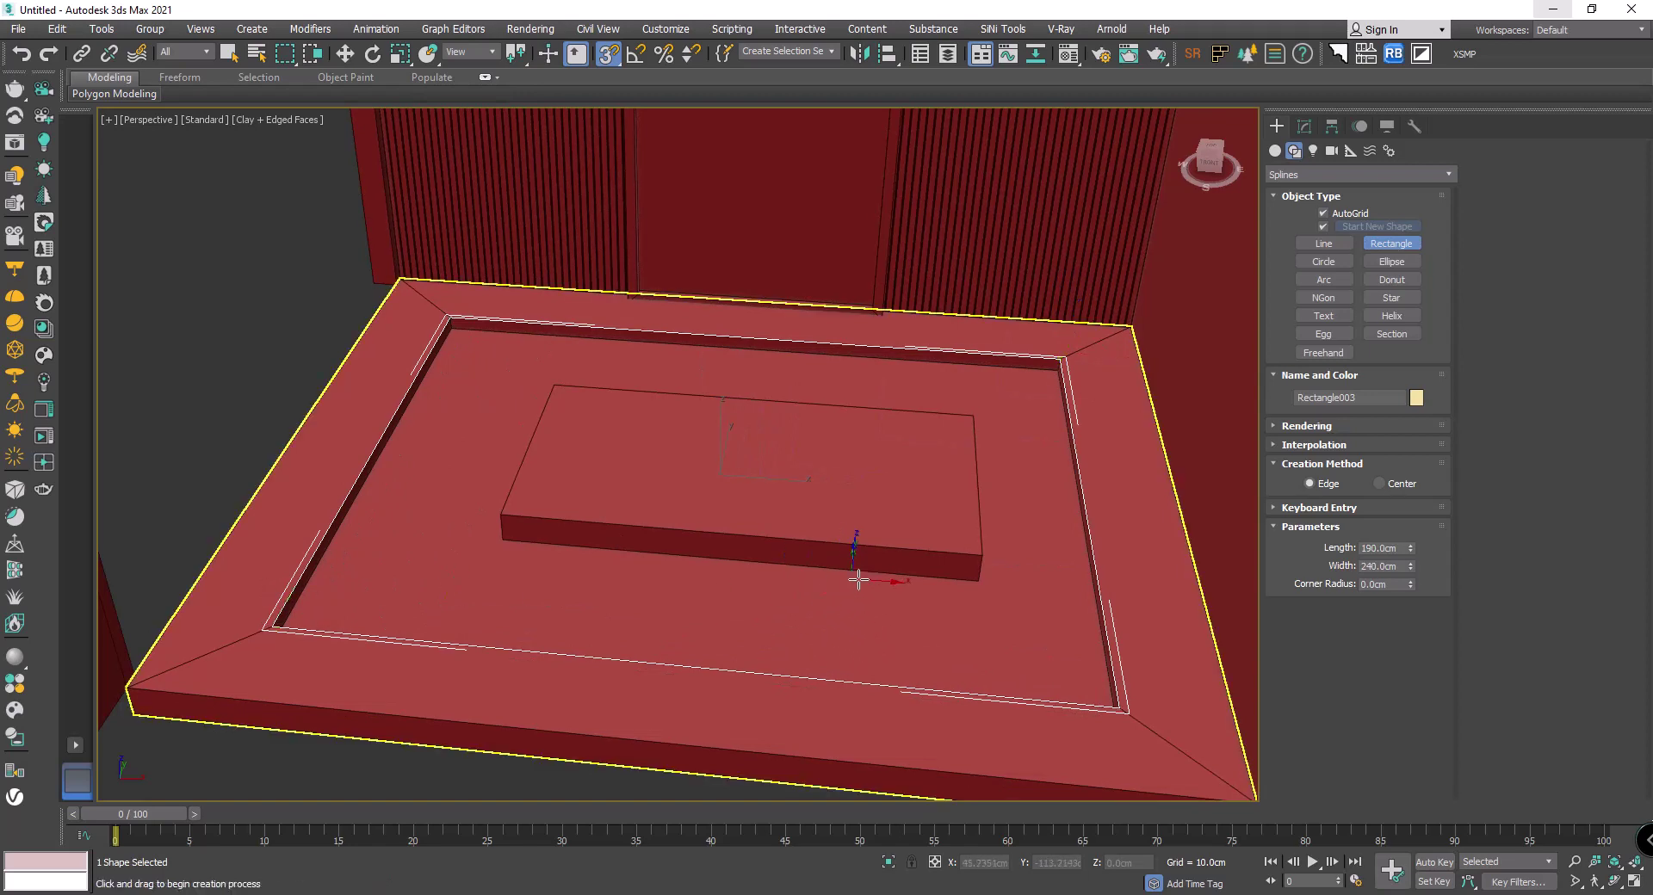
pyautogui.moveTo(973, 415); pyautogui.dragTo(487, 523)
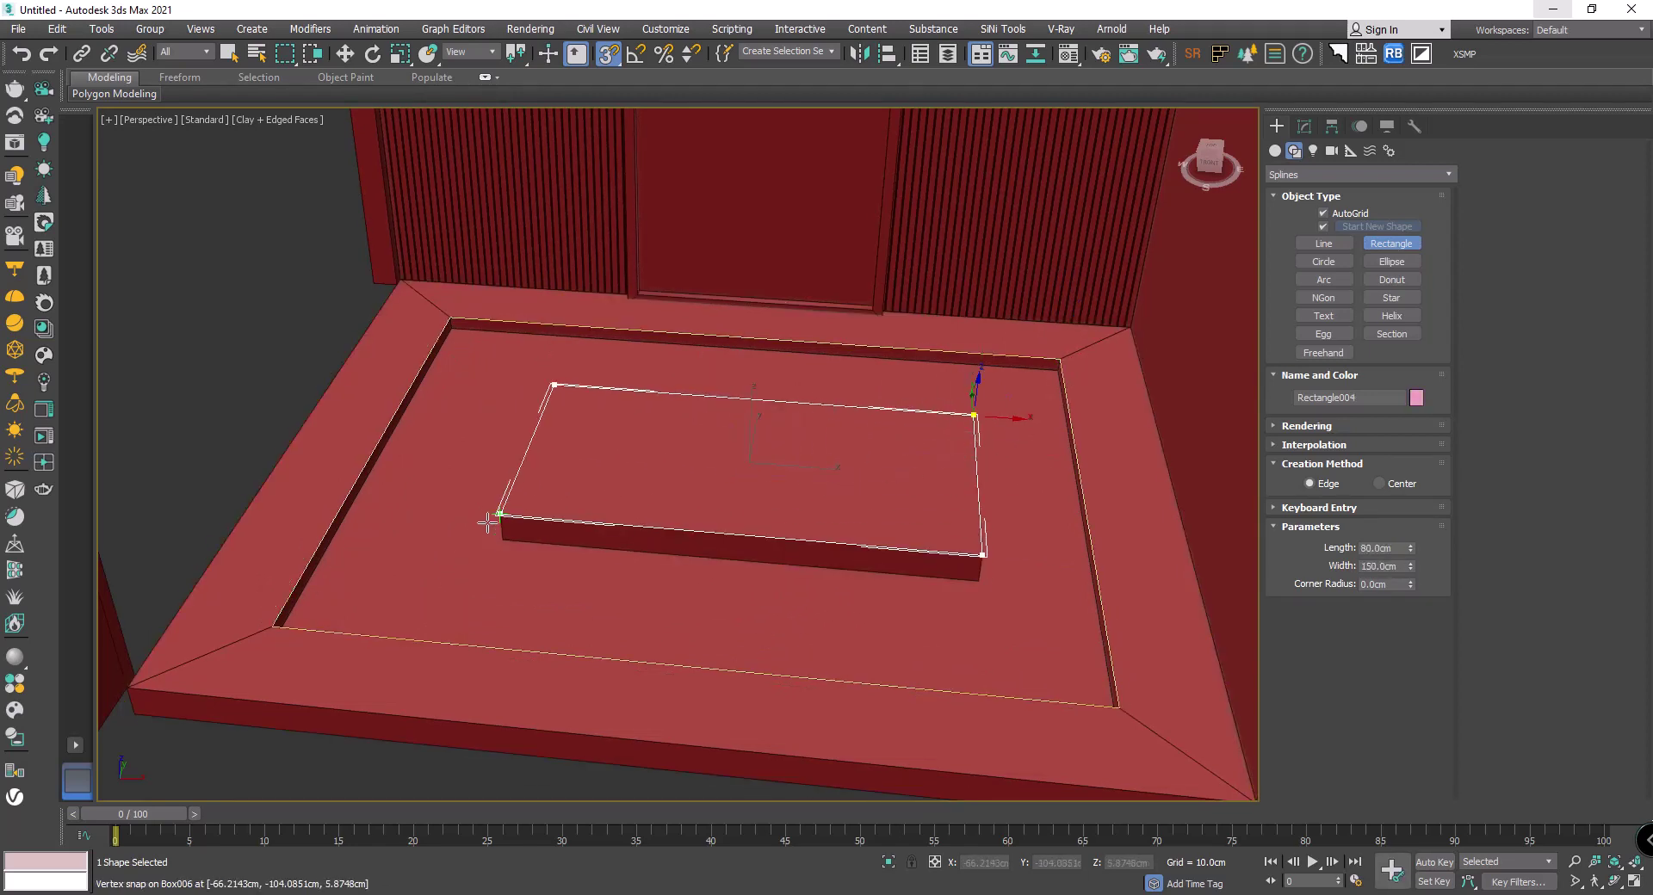
pyautogui.press('w')
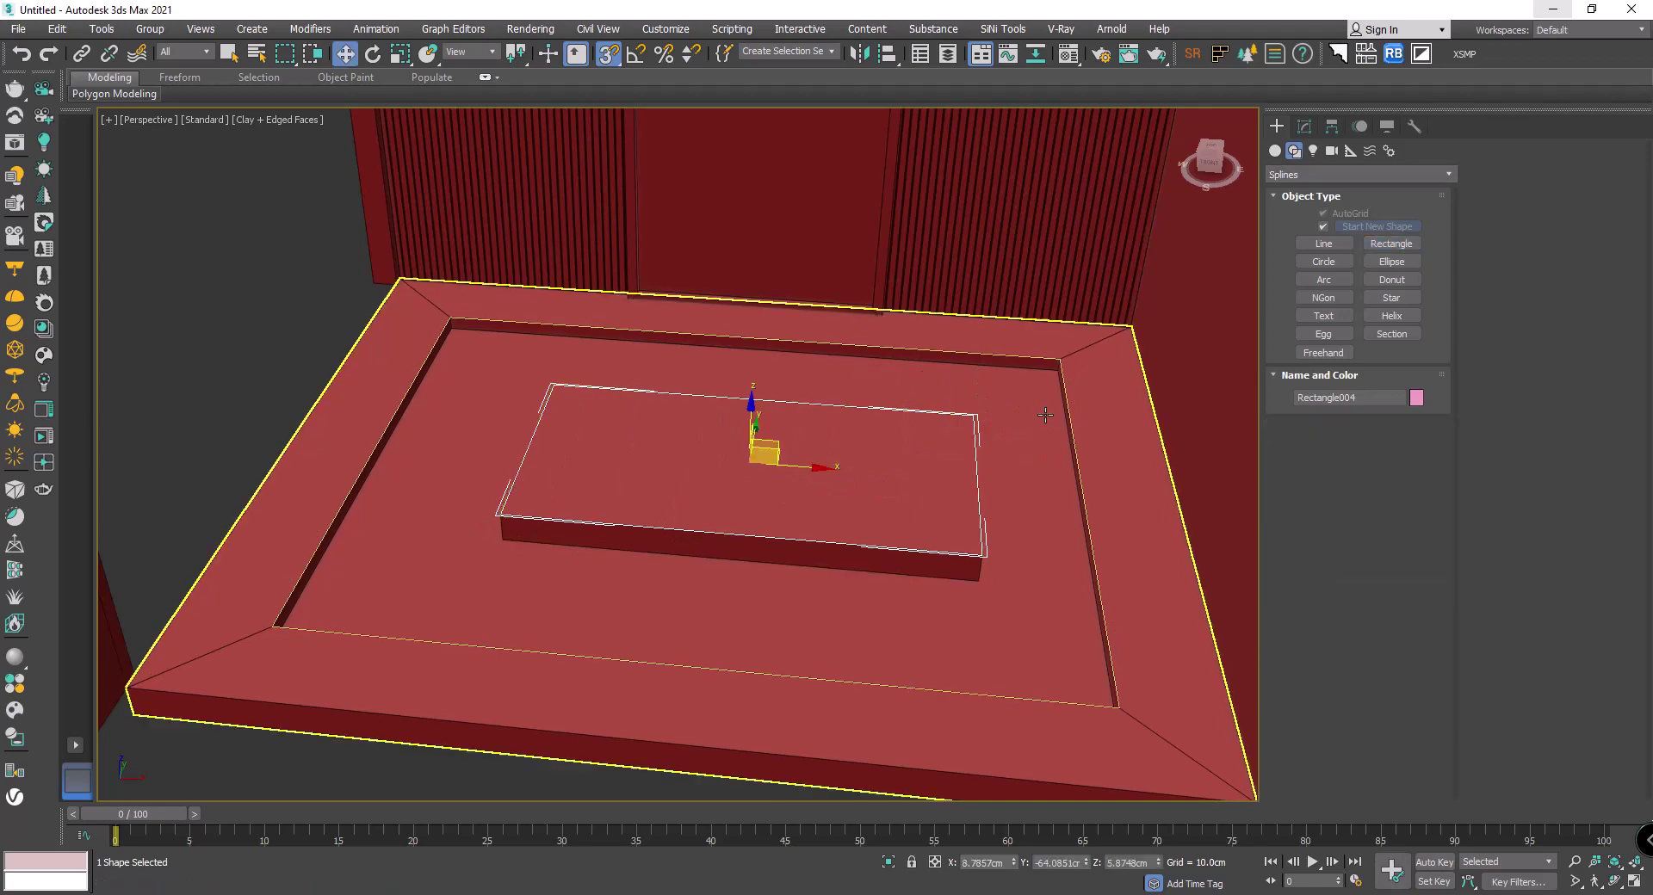
# Step: Set the central box's height to 5 cm
pyautogui.keyDown('alt'); pyautogui.moveTo(1049, 449); pyautogui.dragTo(1008, 448, button='middle'); pyautogui.keyUp('alt')
pyautogui.keyDown('alt'); pyautogui.moveTo(1027, 413); pyautogui.dragTo(977, 498, button='middle'); pyautogui.keyUp('alt')
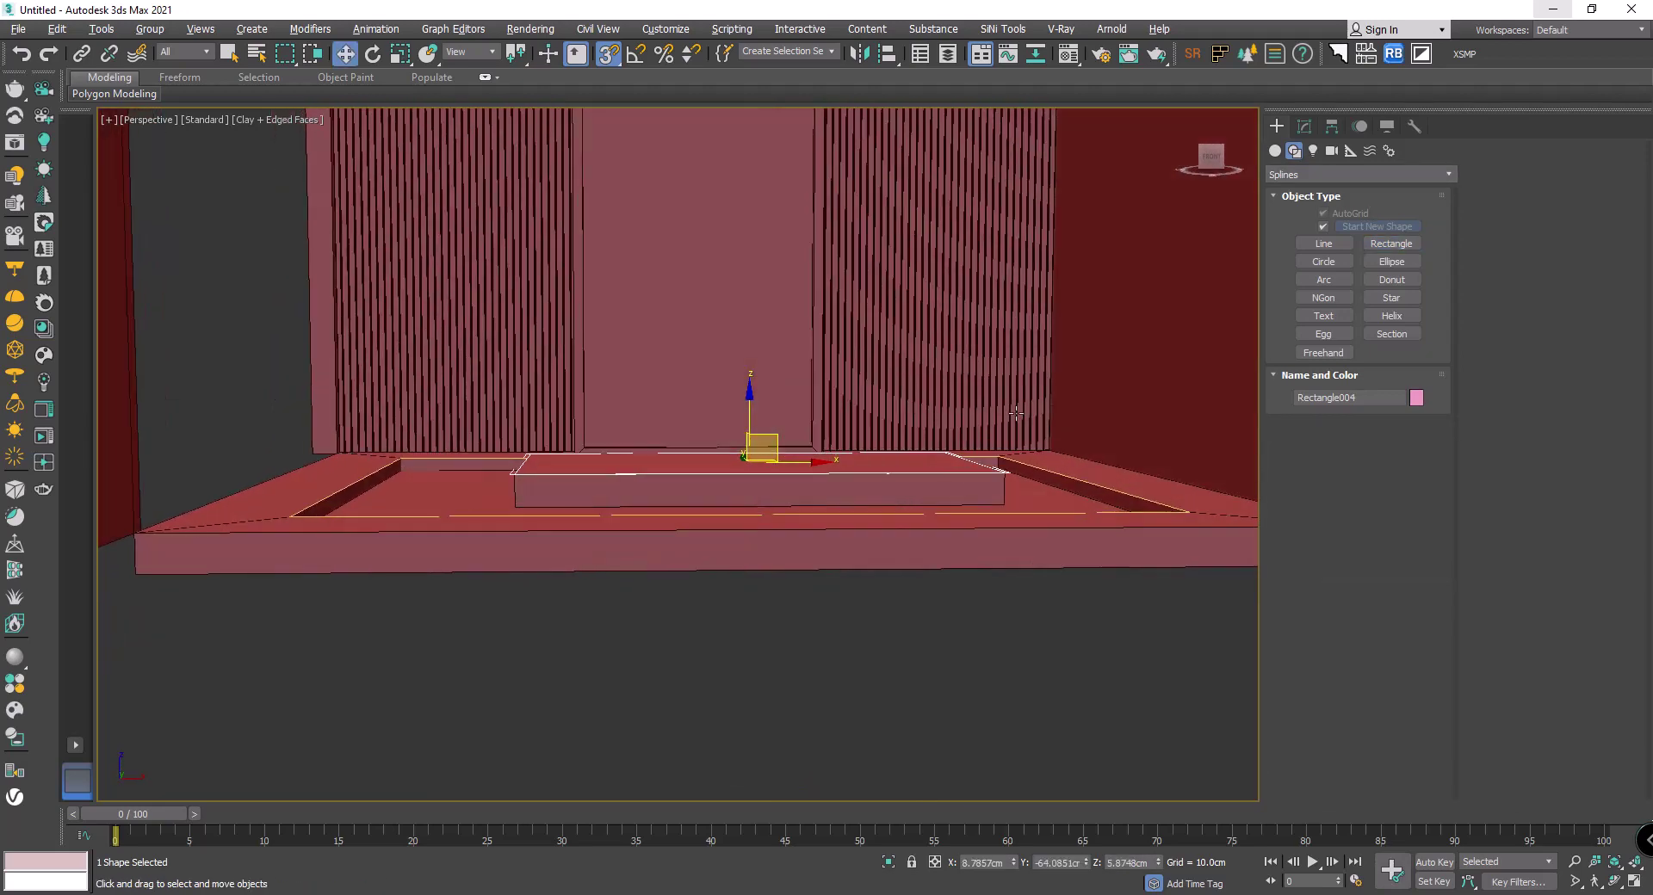
pyautogui.click(984, 479)
pyautogui.click(1304, 126)
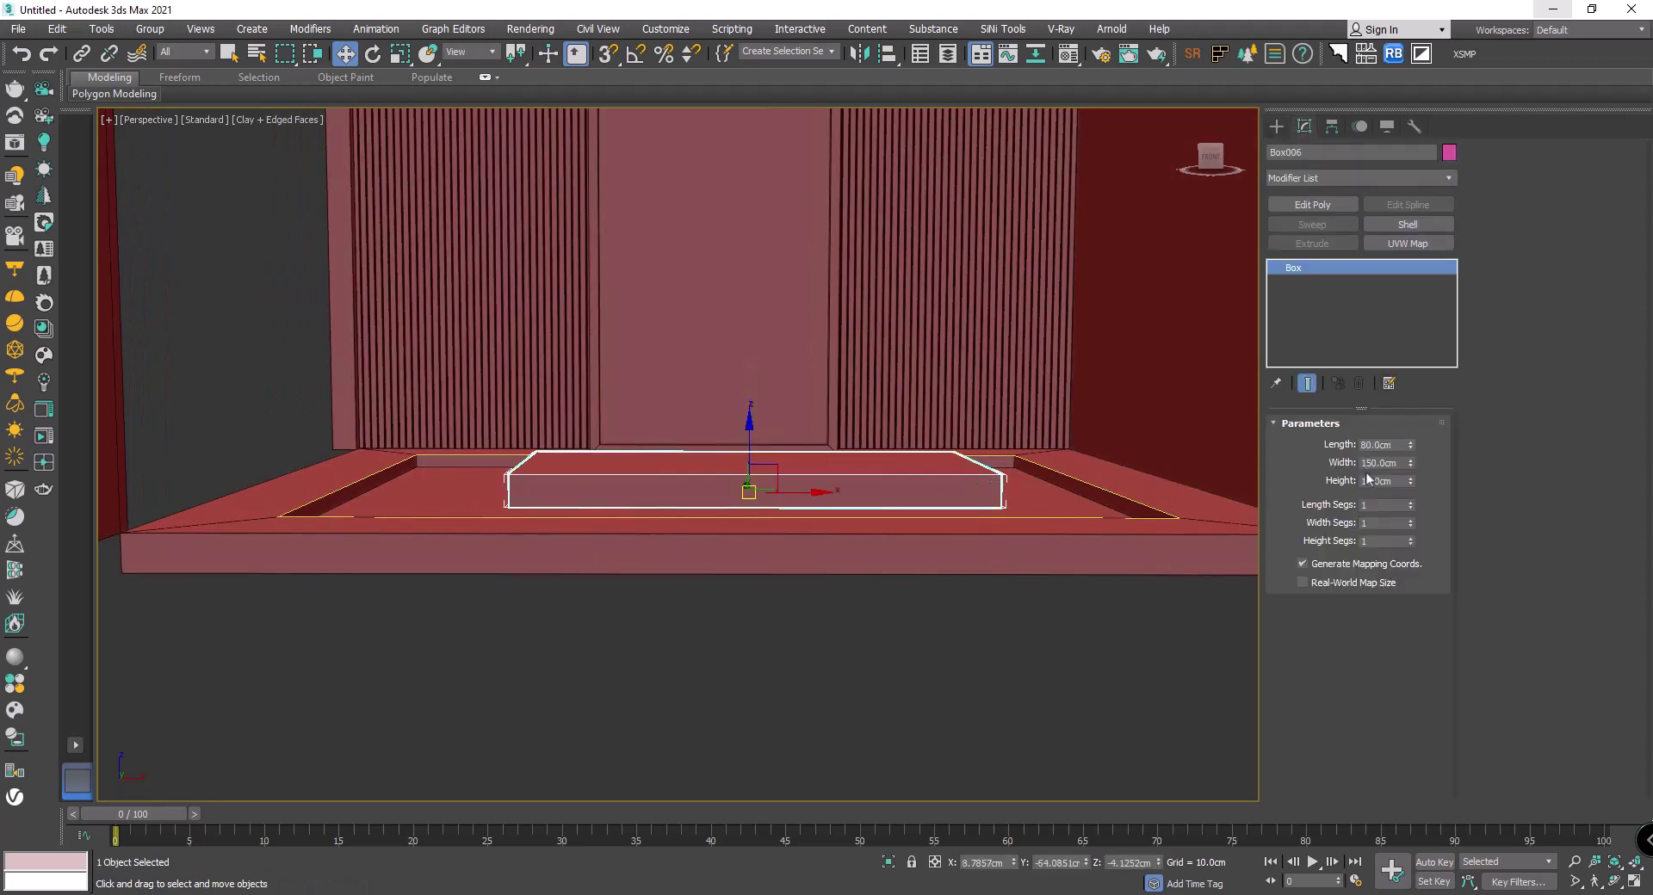
pyautogui.write('5')
pyautogui.press('Return')
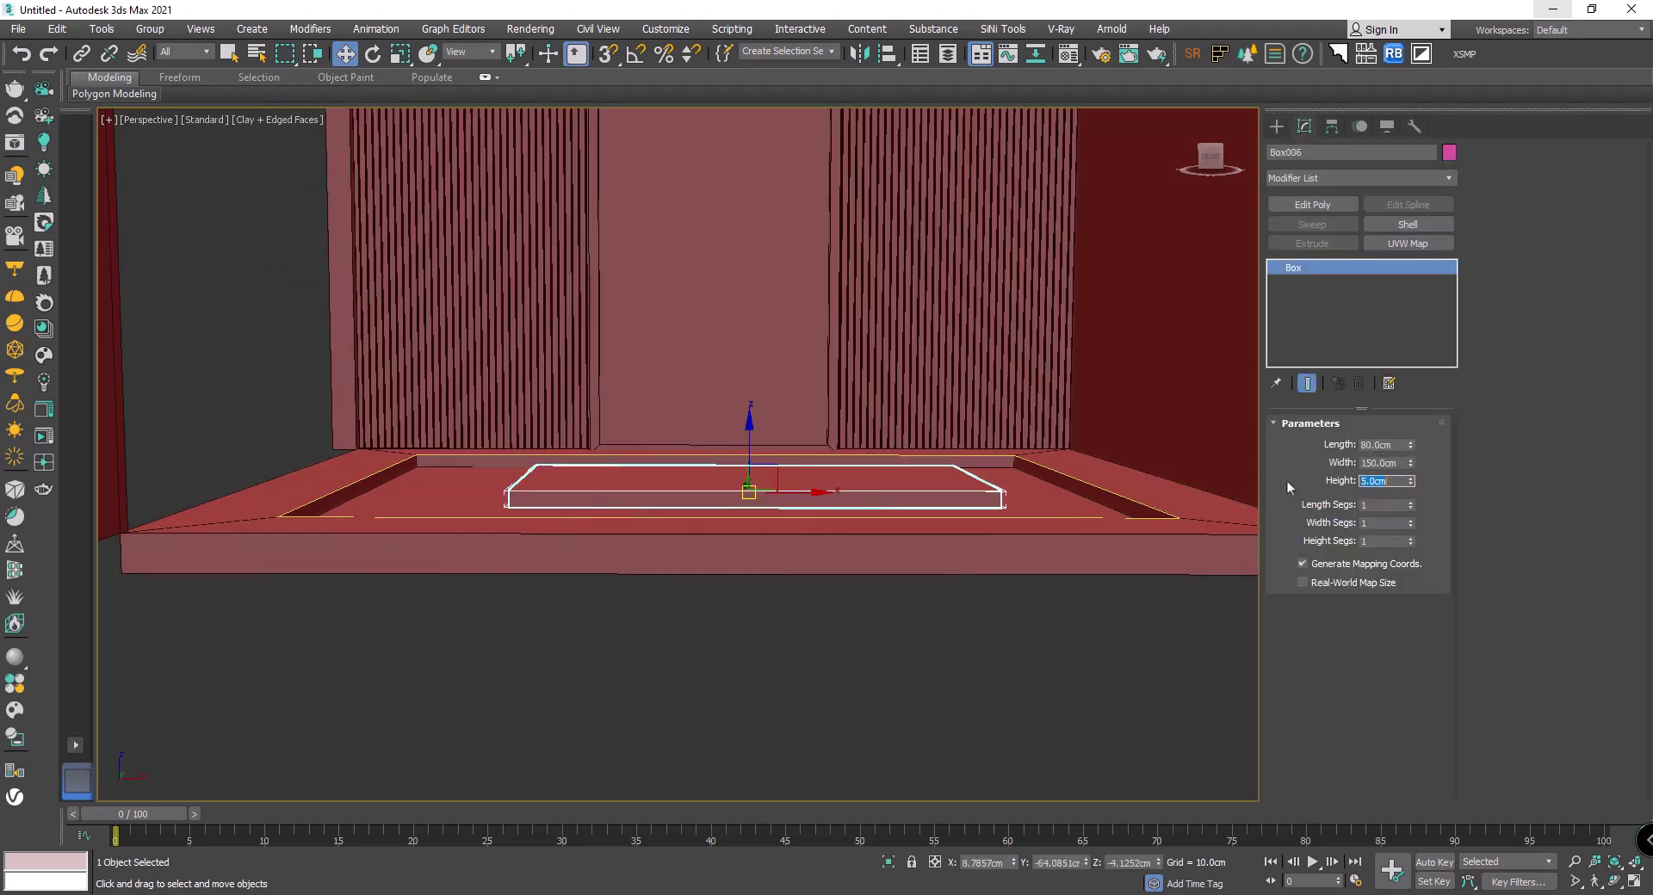
# Step: Trace an 80 × 150 cm rectangle over the lowered box top again
pyautogui.keyDown('alt'); pyautogui.moveTo(959, 537); pyautogui.dragTo(953, 558, button='middle'); pyautogui.keyUp('alt')
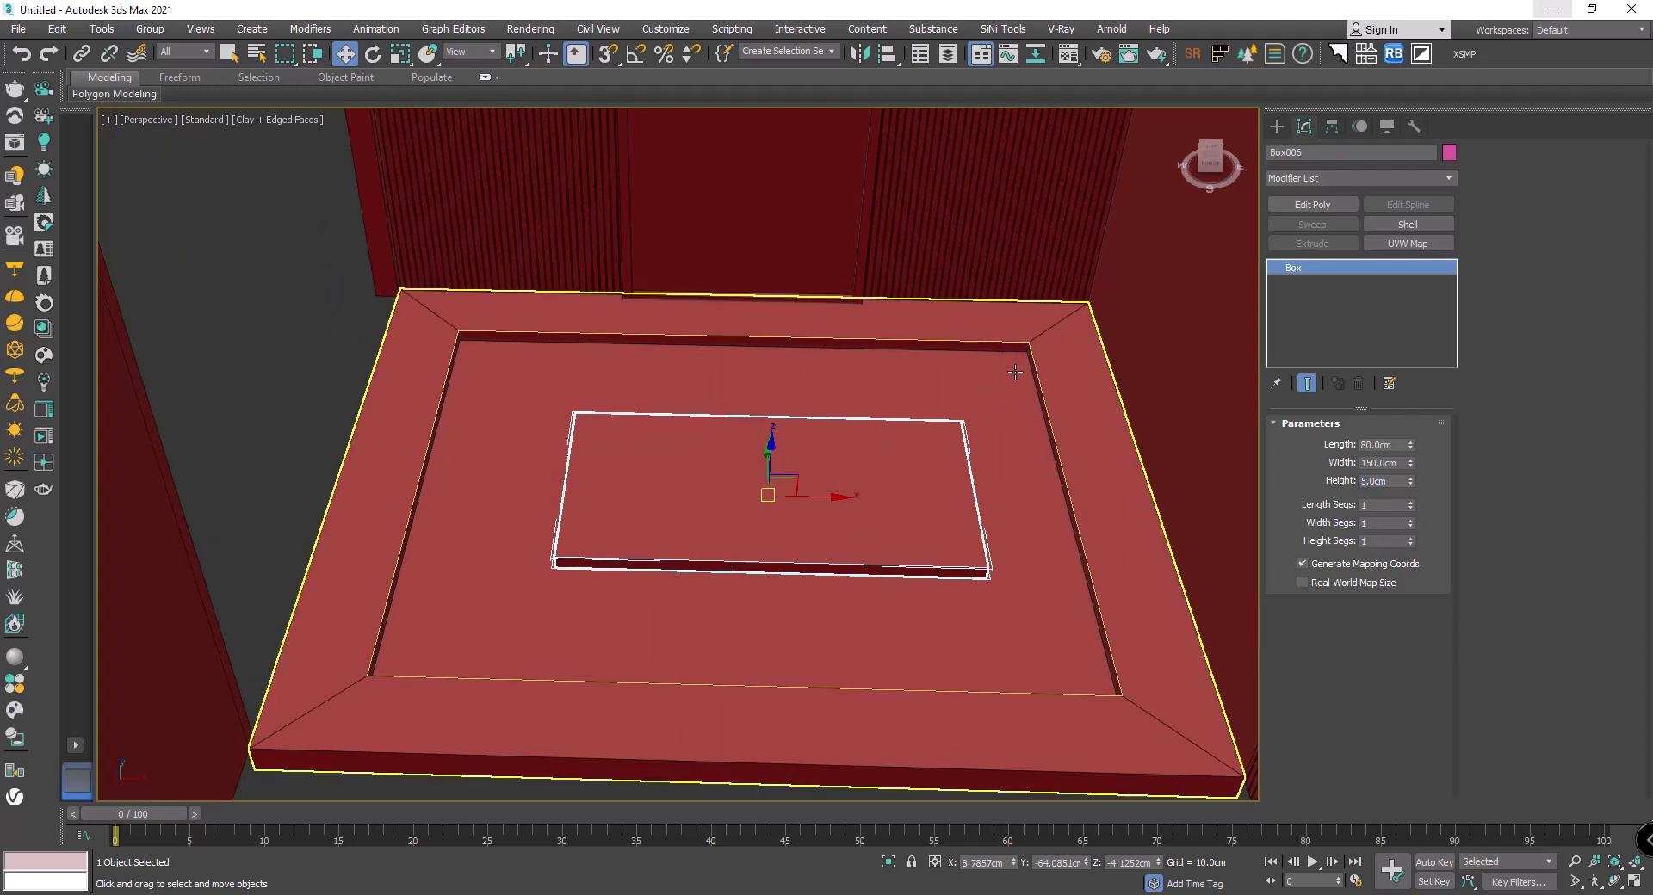
pyautogui.hotkey('shift', 'r')
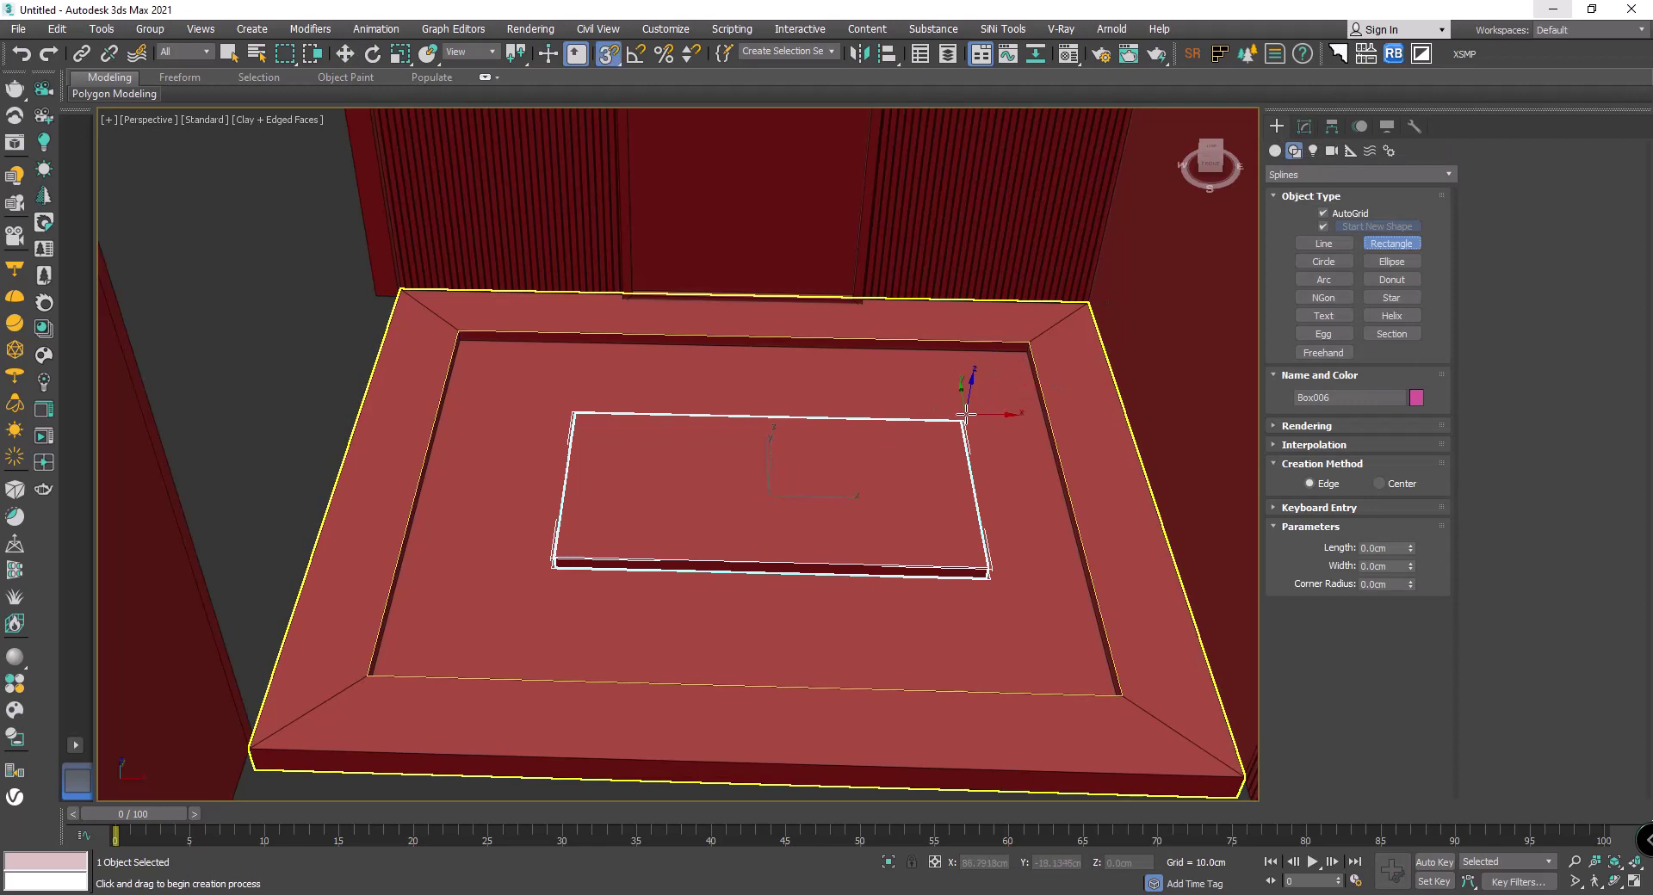
pyautogui.moveTo(965, 414); pyautogui.dragTo(554, 564)
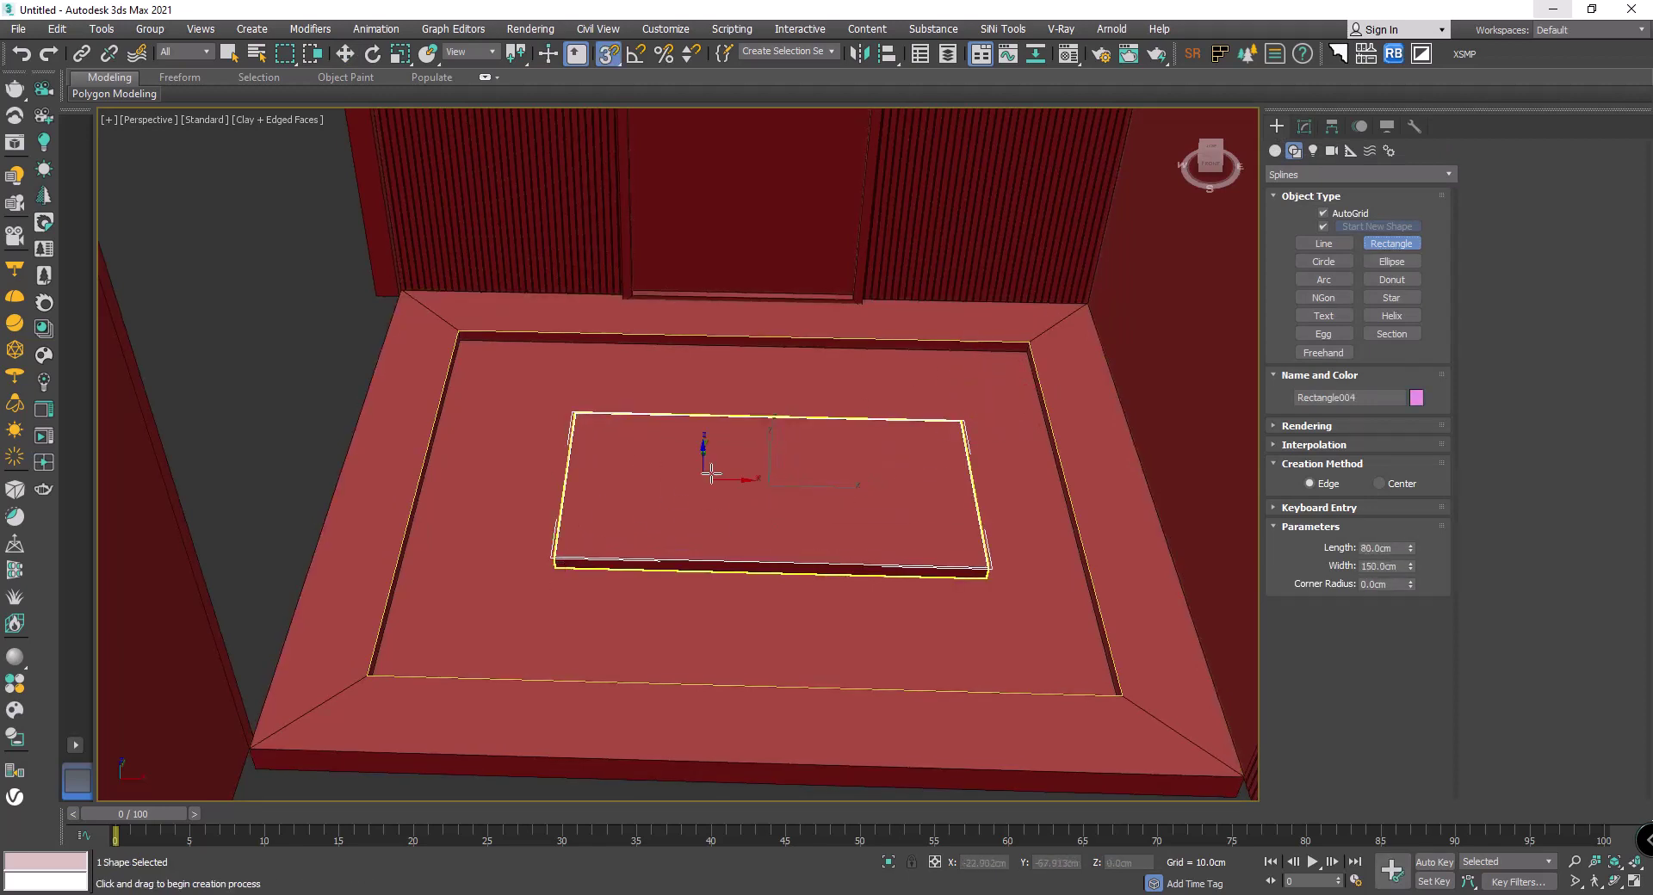
# Step: Convert the outer rectangle to Edit Spline and attach the inner rectangle into one outline
pyautogui.press('w')
pyautogui.click(1040, 386)
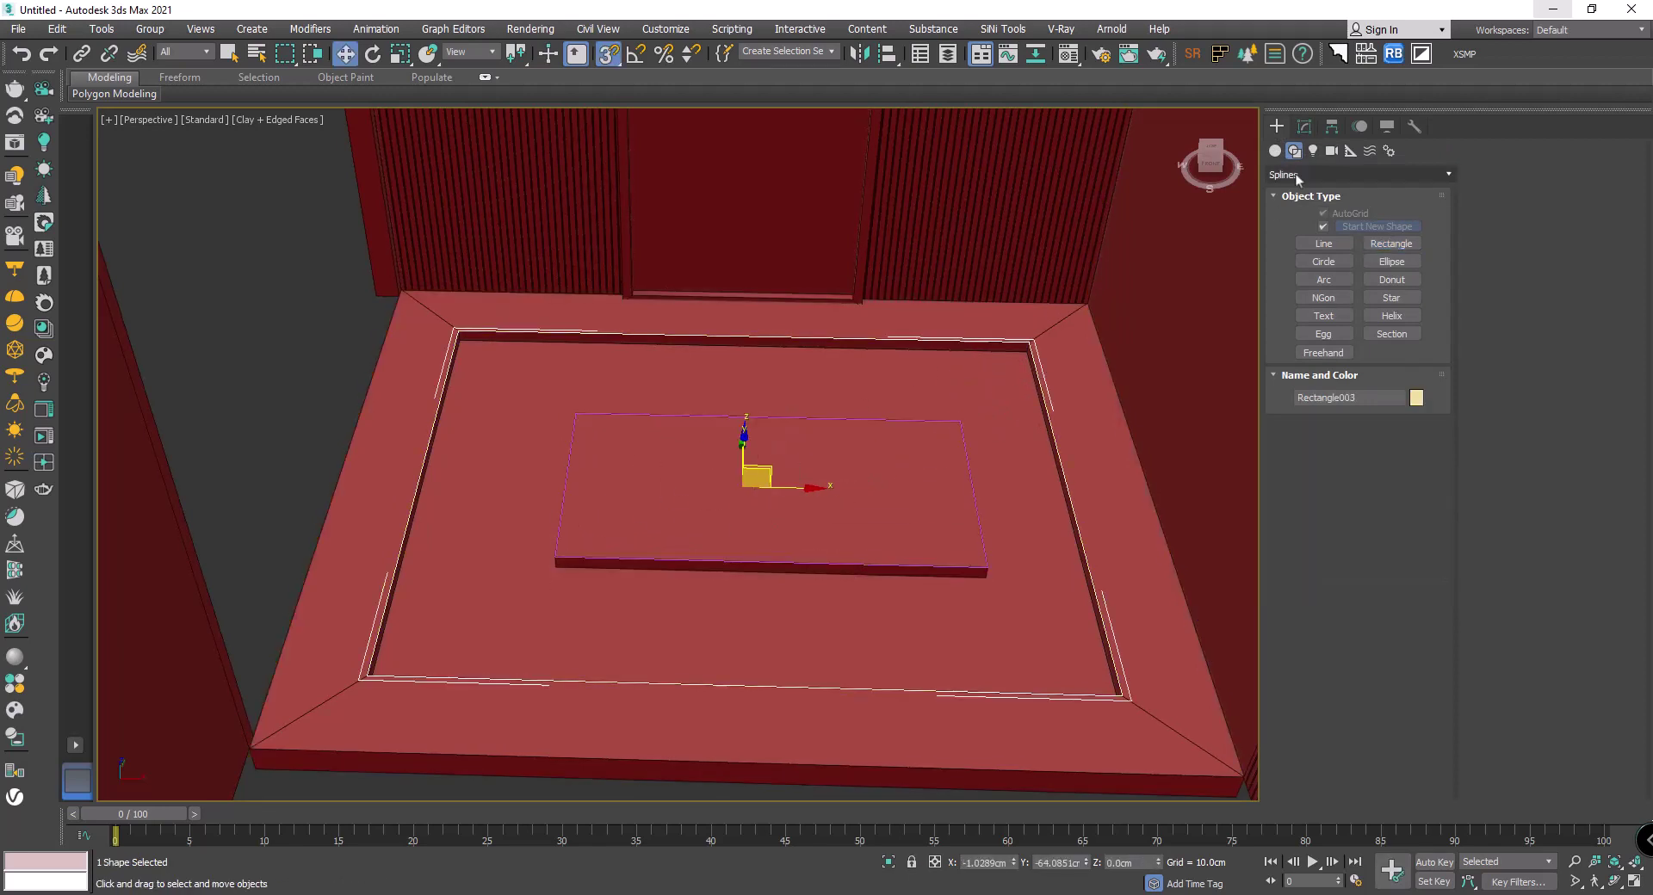
pyautogui.click(1304, 126)
pyautogui.click(1407, 204)
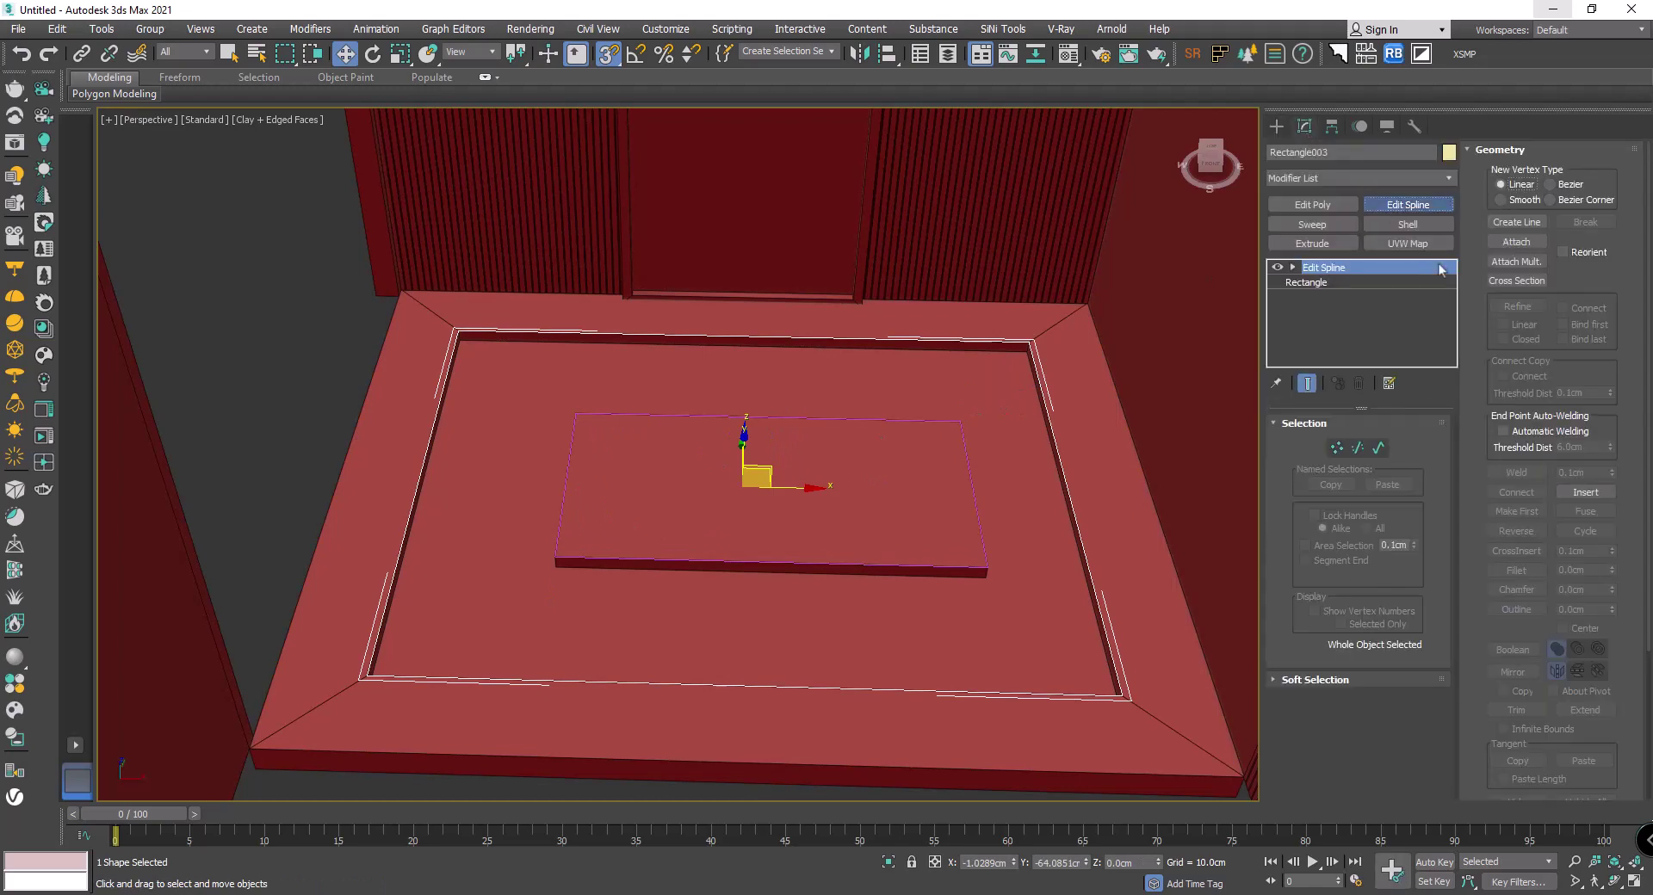
pyautogui.click(1519, 242)
pyautogui.click(971, 510)
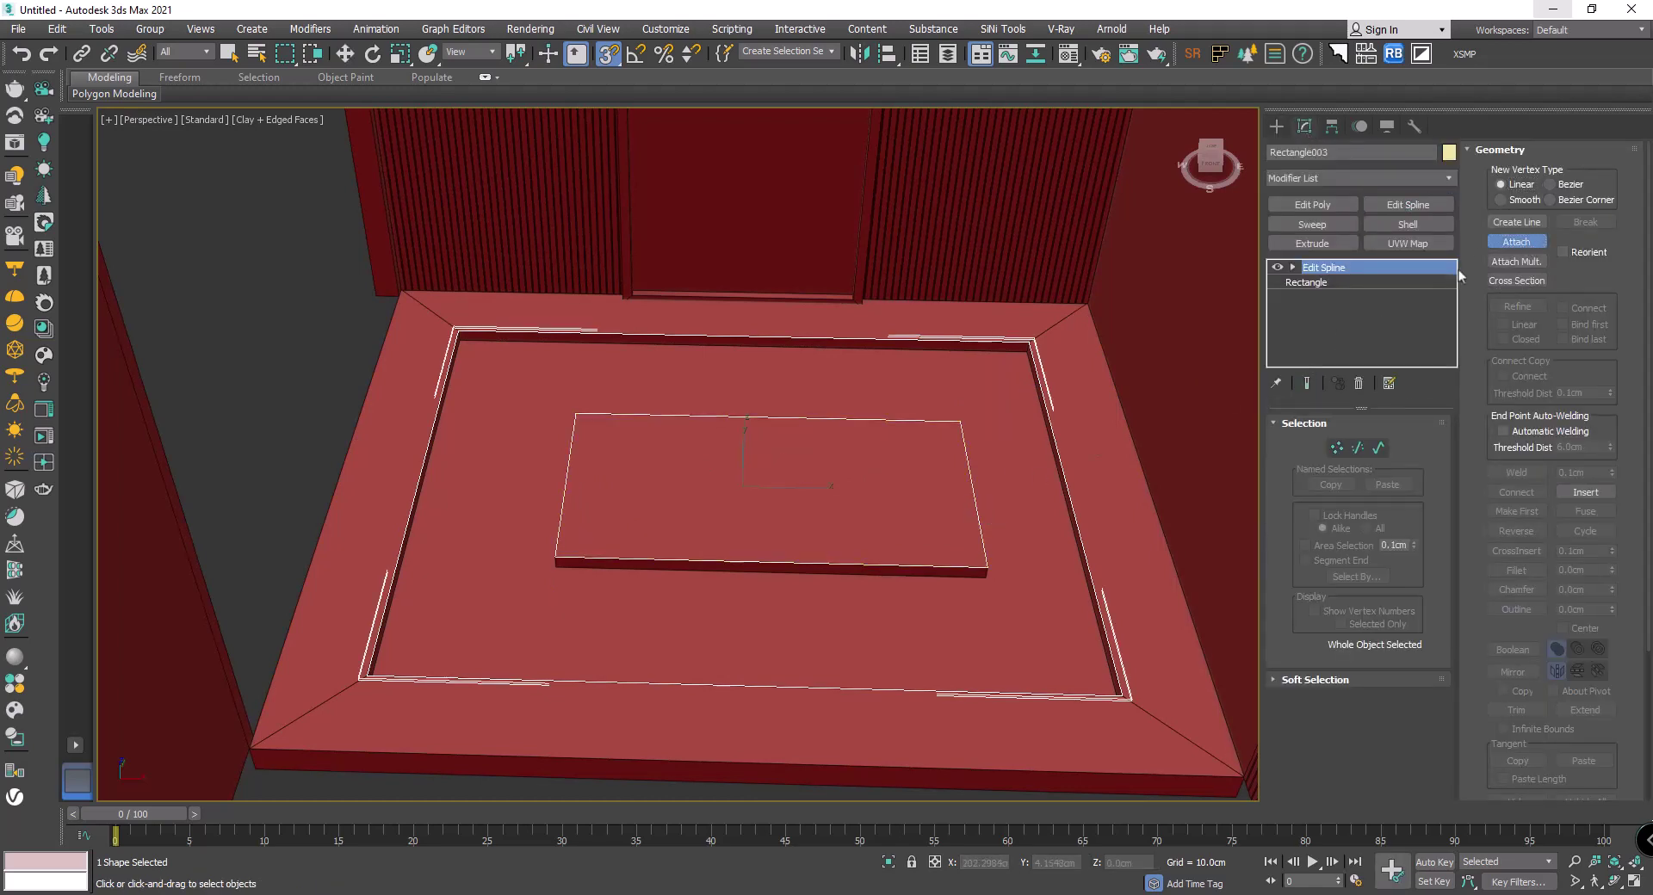
pyautogui.click(1519, 244)
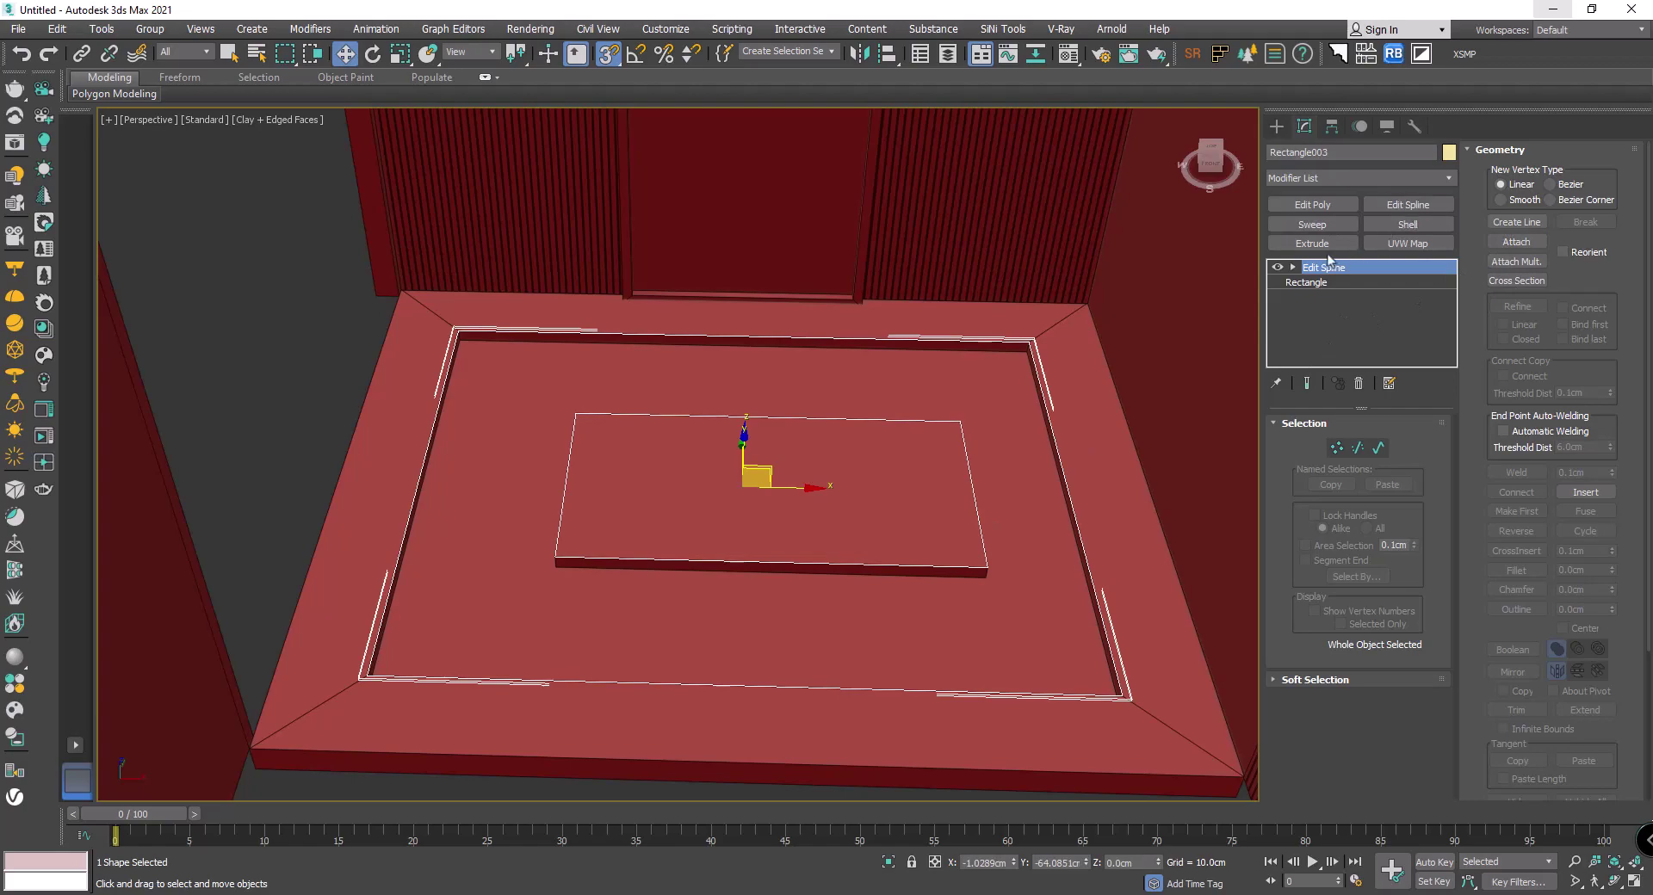
# Step: Drop the trial extrusion and turn the combined outline into an Edit Poly surface
pyautogui.click(1312, 244)
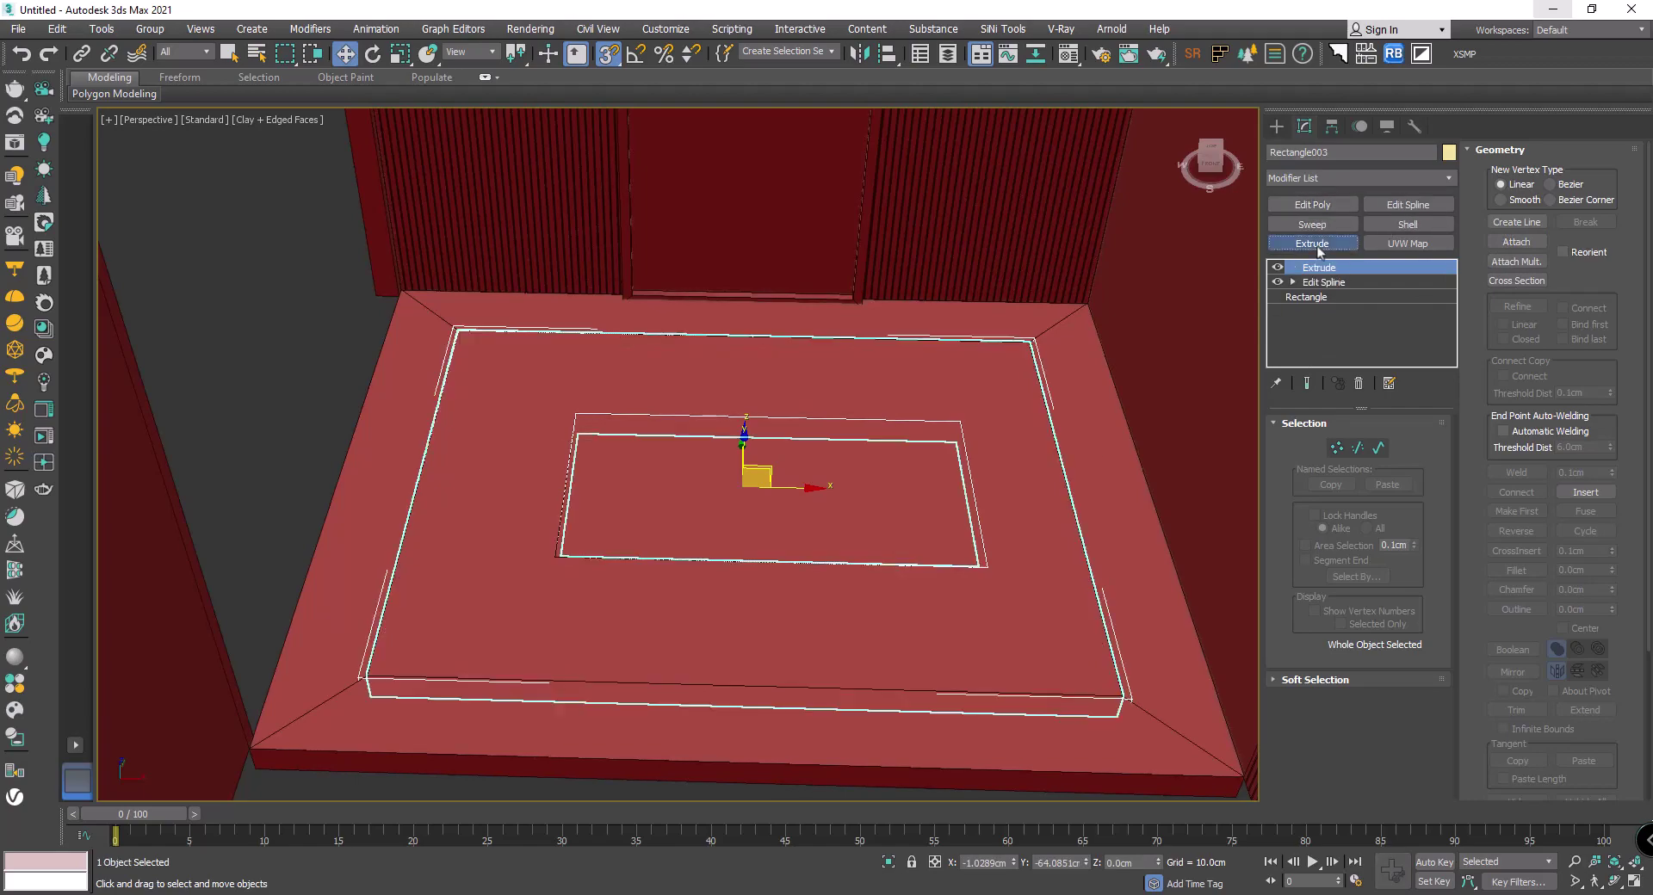
pyautogui.moveTo(861, 482)
pyautogui.keyDown('alt'); pyautogui.mouseDown(button='middle')
pyautogui.moveTo(934, 468)
pyautogui.moveTo(990, 516)
pyautogui.mouseUp(button='middle'); pyautogui.keyUp('alt')
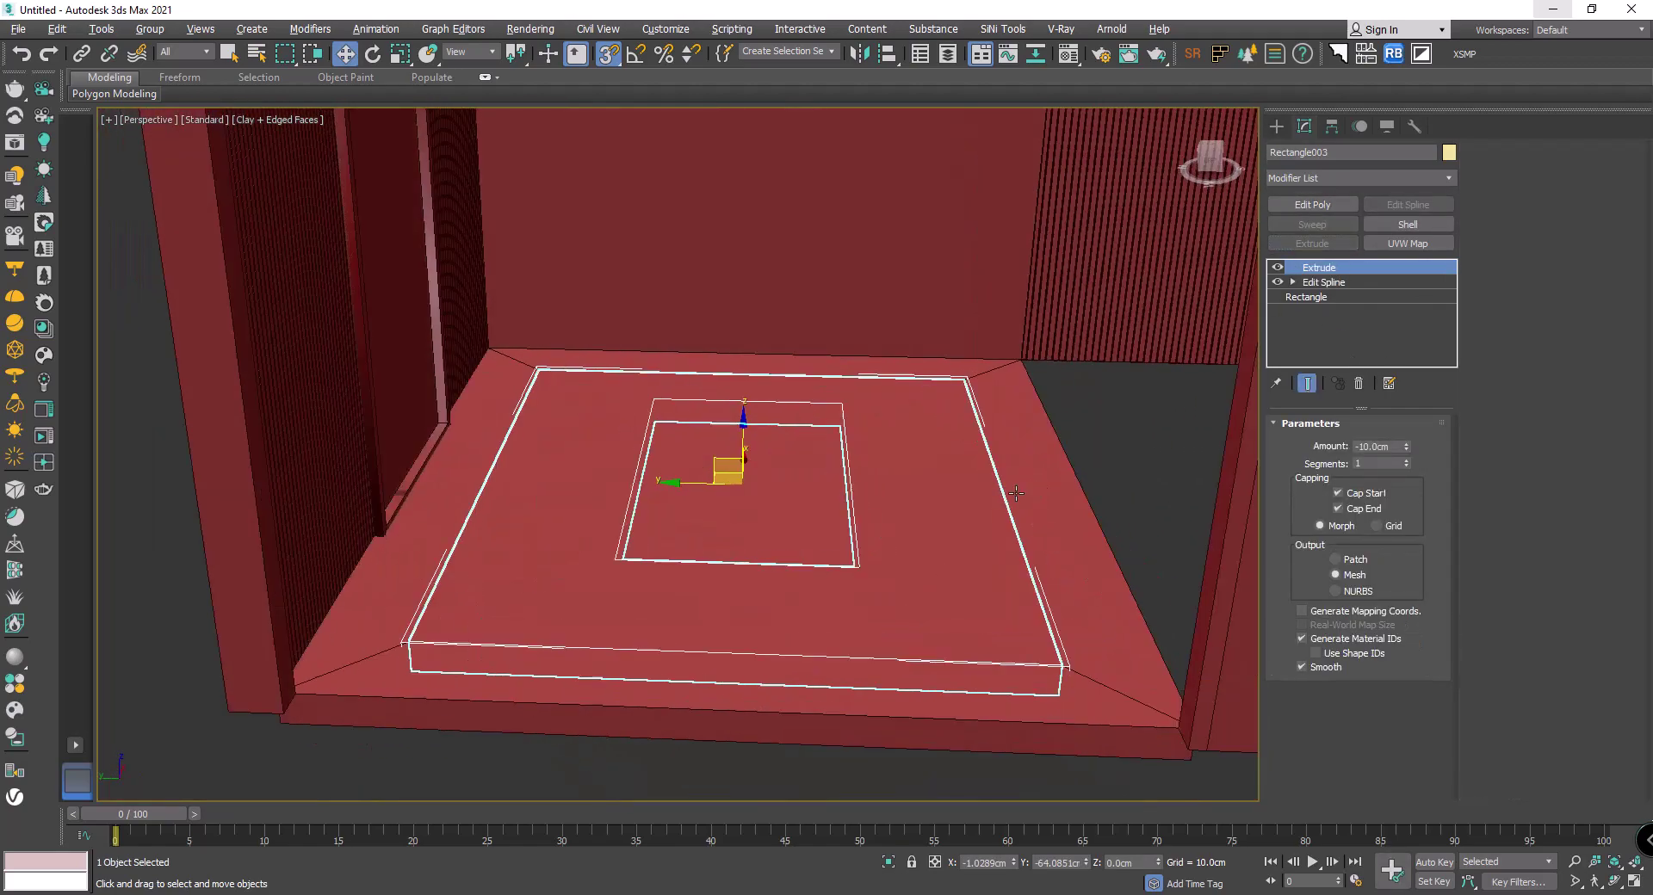
pyautogui.click(1399, 447)
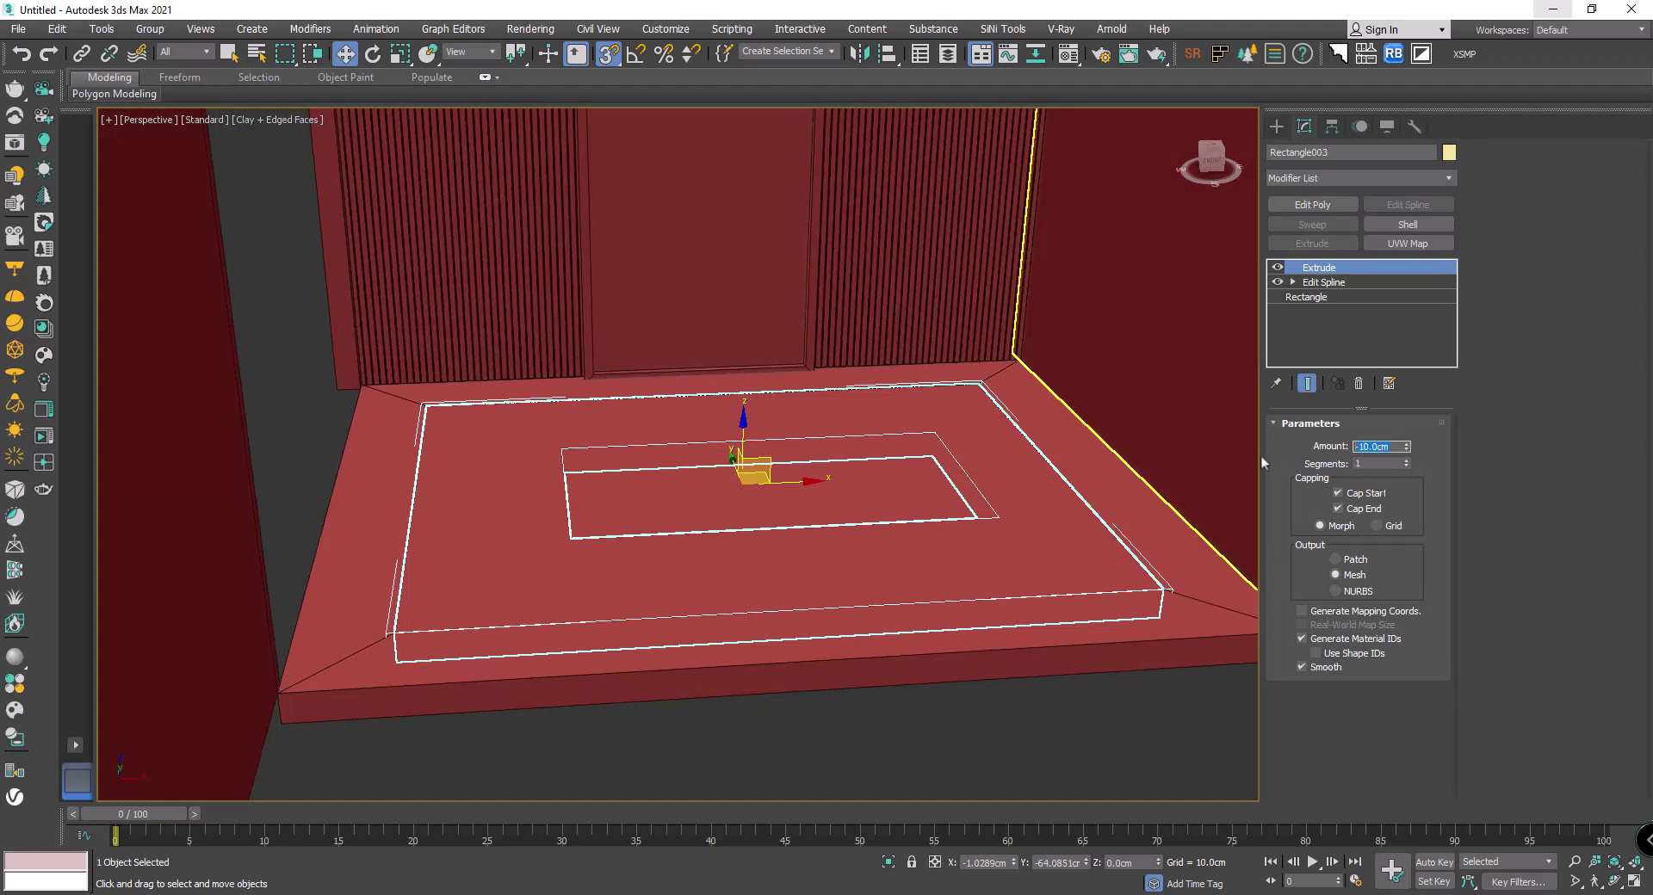
pyautogui.write('-')
pyautogui.click(1358, 384)
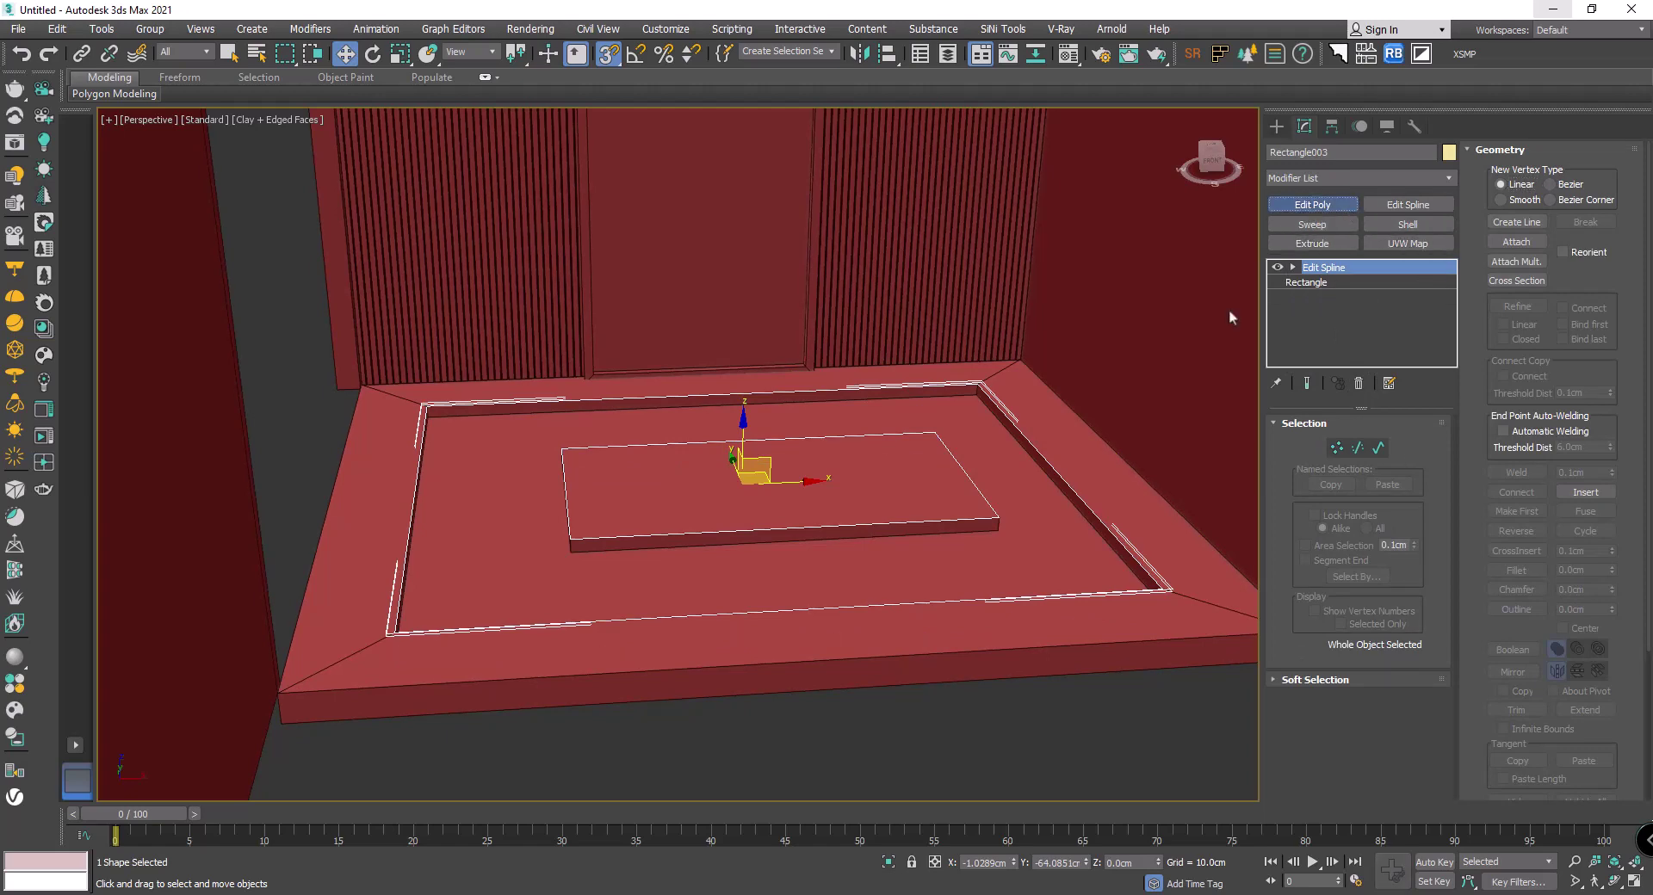
pyautogui.click(1313, 204)
# Step: Lower the tub tray slab slightly along Z, then view the walls and slab from above
pyautogui.moveTo(758, 388)
pyautogui.keyDown('alt'); pyautogui.mouseDown(button='middle')
pyautogui.moveTo(786, 506)
pyautogui.moveTo(757, 464)
pyautogui.mouseUp(button='middle'); pyautogui.keyUp('alt')
pyautogui.scroll(3, 758, 464)
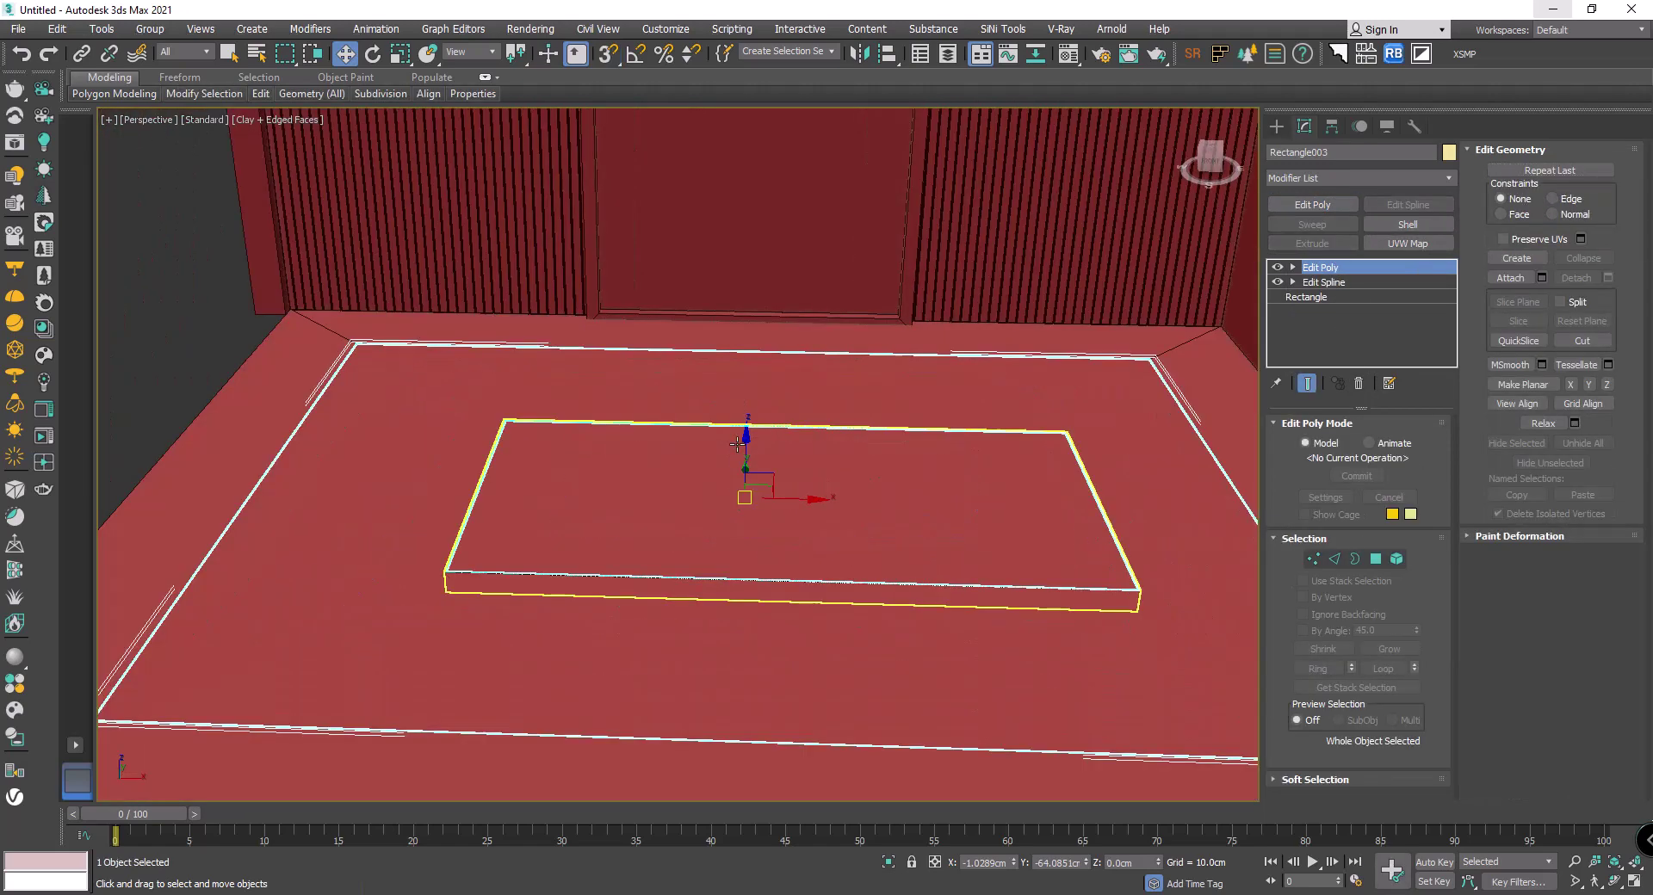
pyautogui.moveTo(751, 448); pyautogui.dragTo(752, 451)
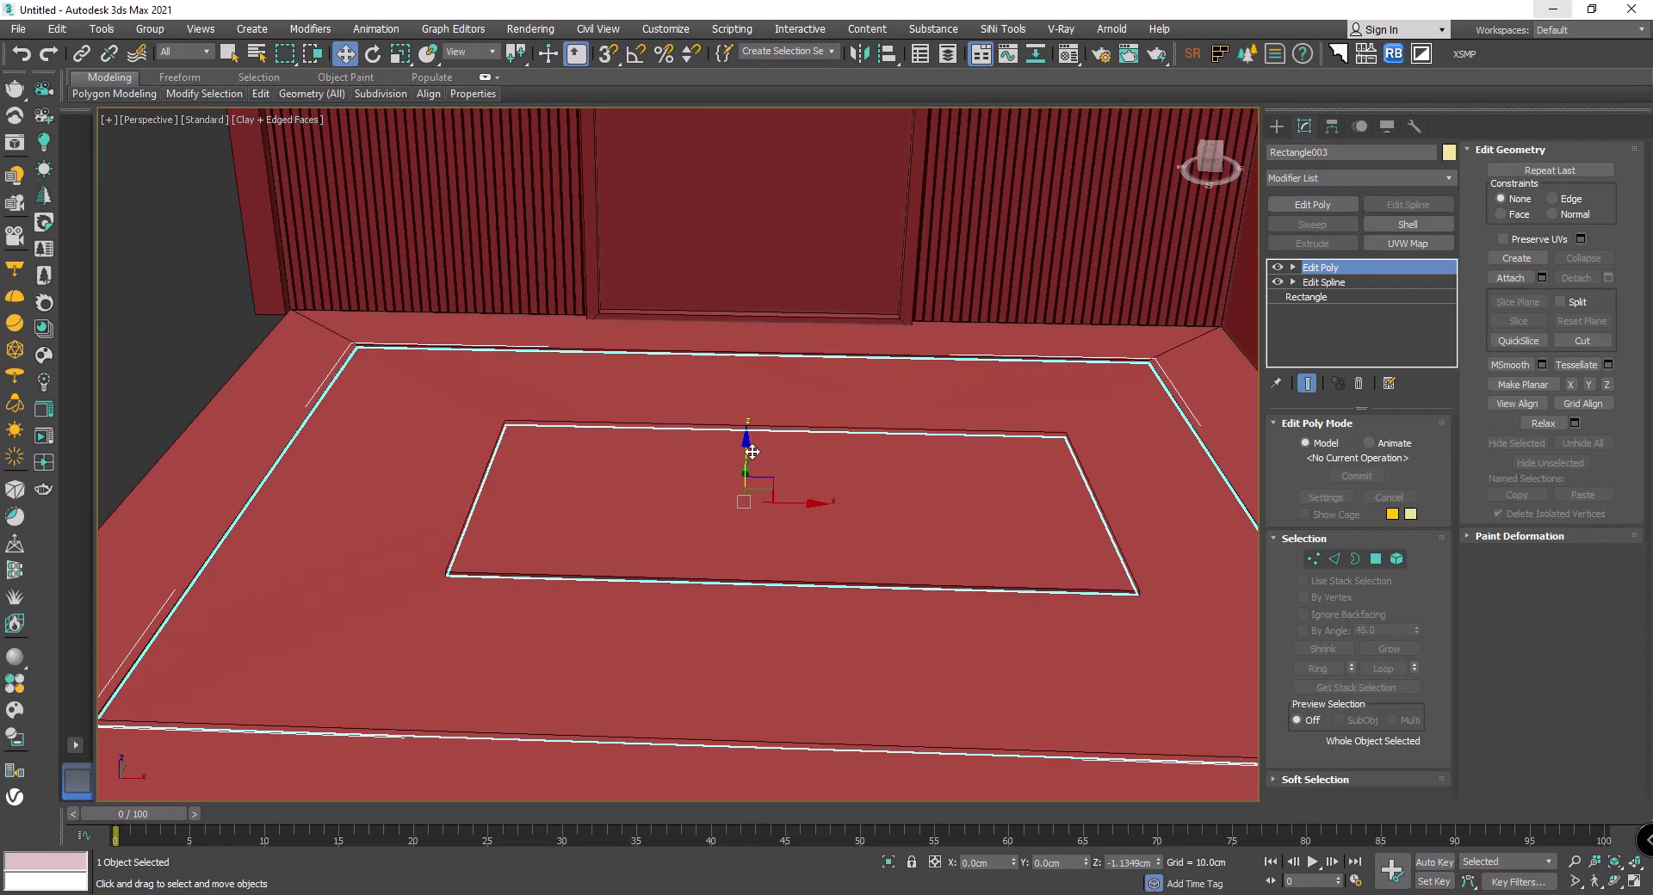
pyautogui.click(170, 340)
pyautogui.keyDown('alt'); pyautogui.moveTo(170, 340); pyautogui.dragTo(350, 461, button='middle'); pyautogui.keyUp('alt')
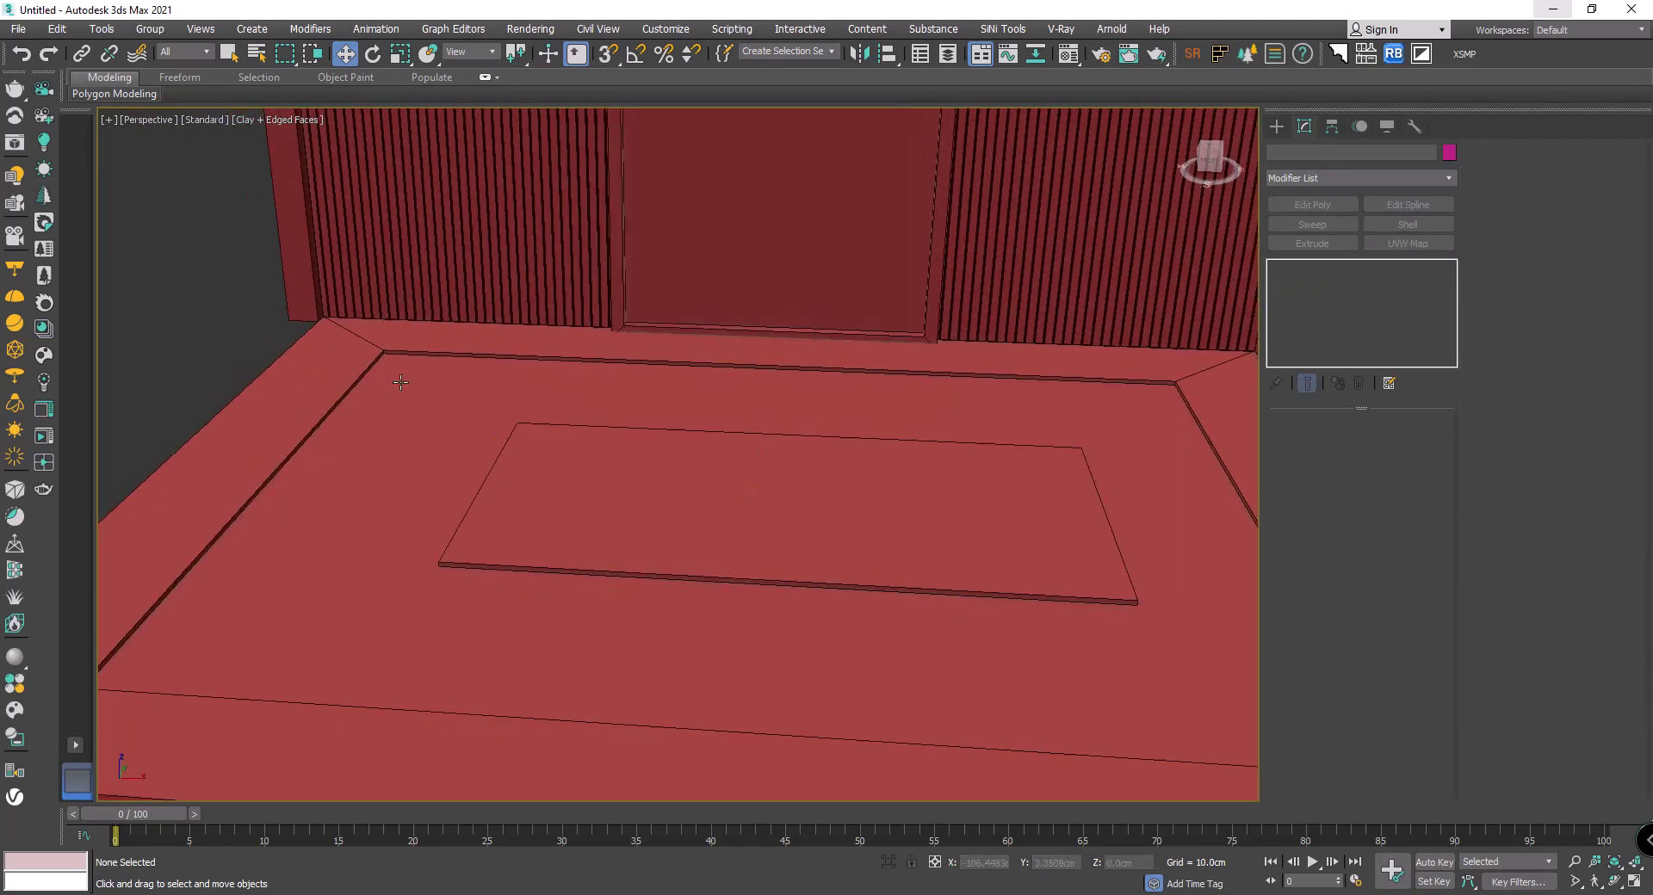
pyautogui.click(866, 477)
pyautogui.moveTo(750, 457); pyautogui.dragTo(752, 467)
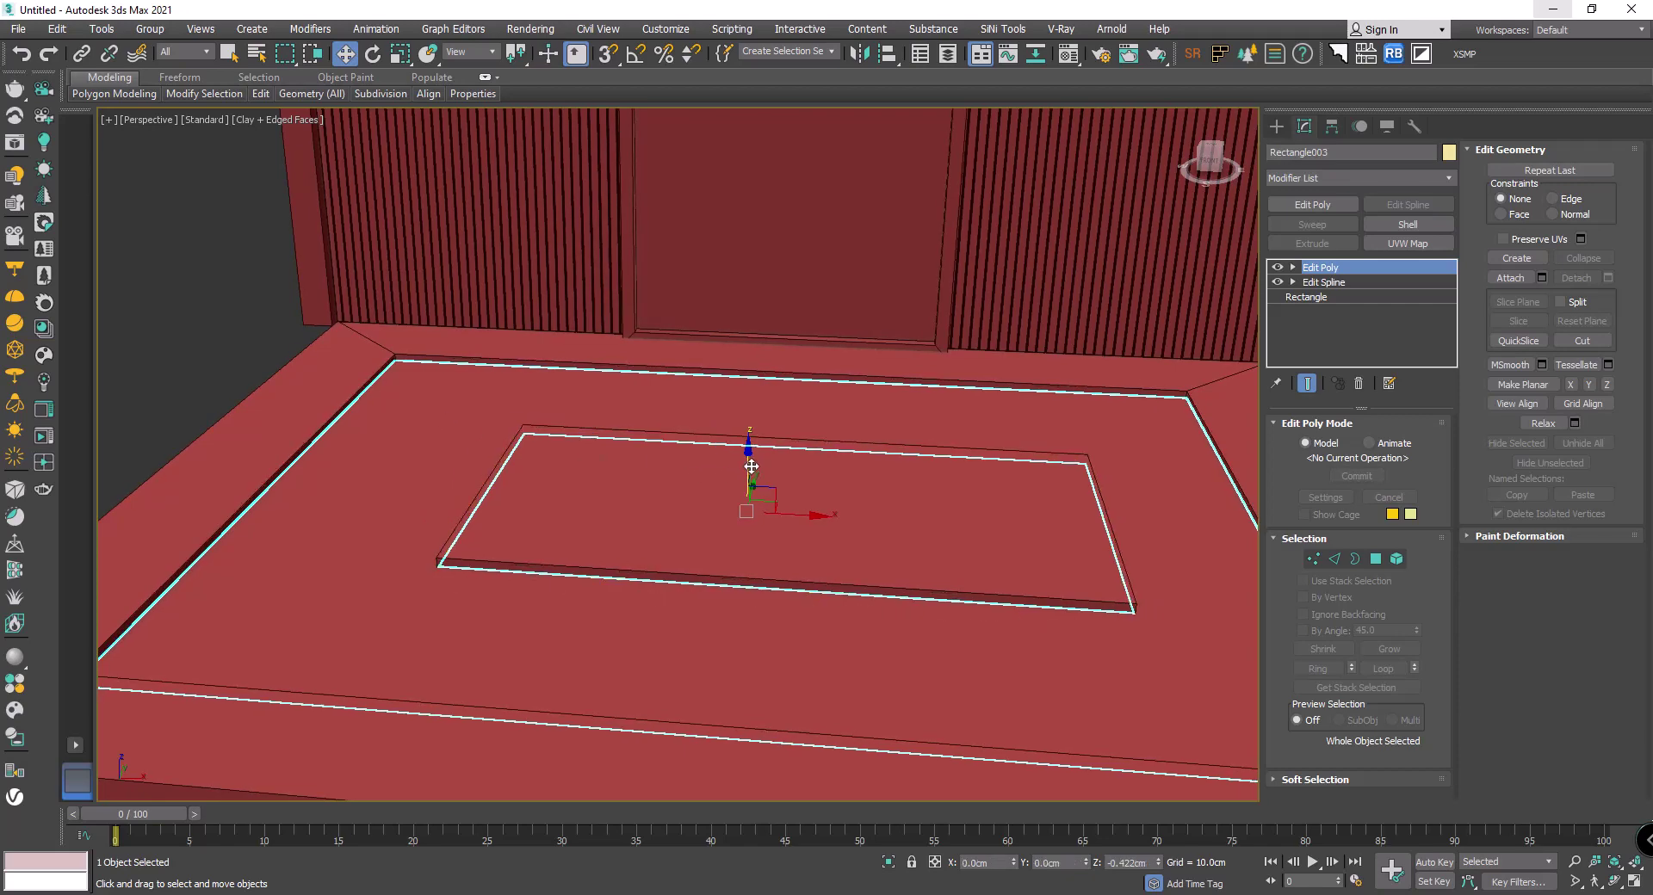
pyautogui.click(191, 330)
pyautogui.moveTo(291, 362)
pyautogui.keyDown('alt'); pyautogui.mouseDown(button='middle')
pyautogui.moveTo(384, 372)
pyautogui.moveTo(583, 484)
pyautogui.moveTo(559, 554)
pyautogui.mouseUp(button='middle'); pyautogui.keyUp('alt')
pyautogui.click(1277, 126)
# Step: Draw a rectangle from the slab corner to the wall ends and extrude it -10 cm
pyautogui.click(1391, 244)
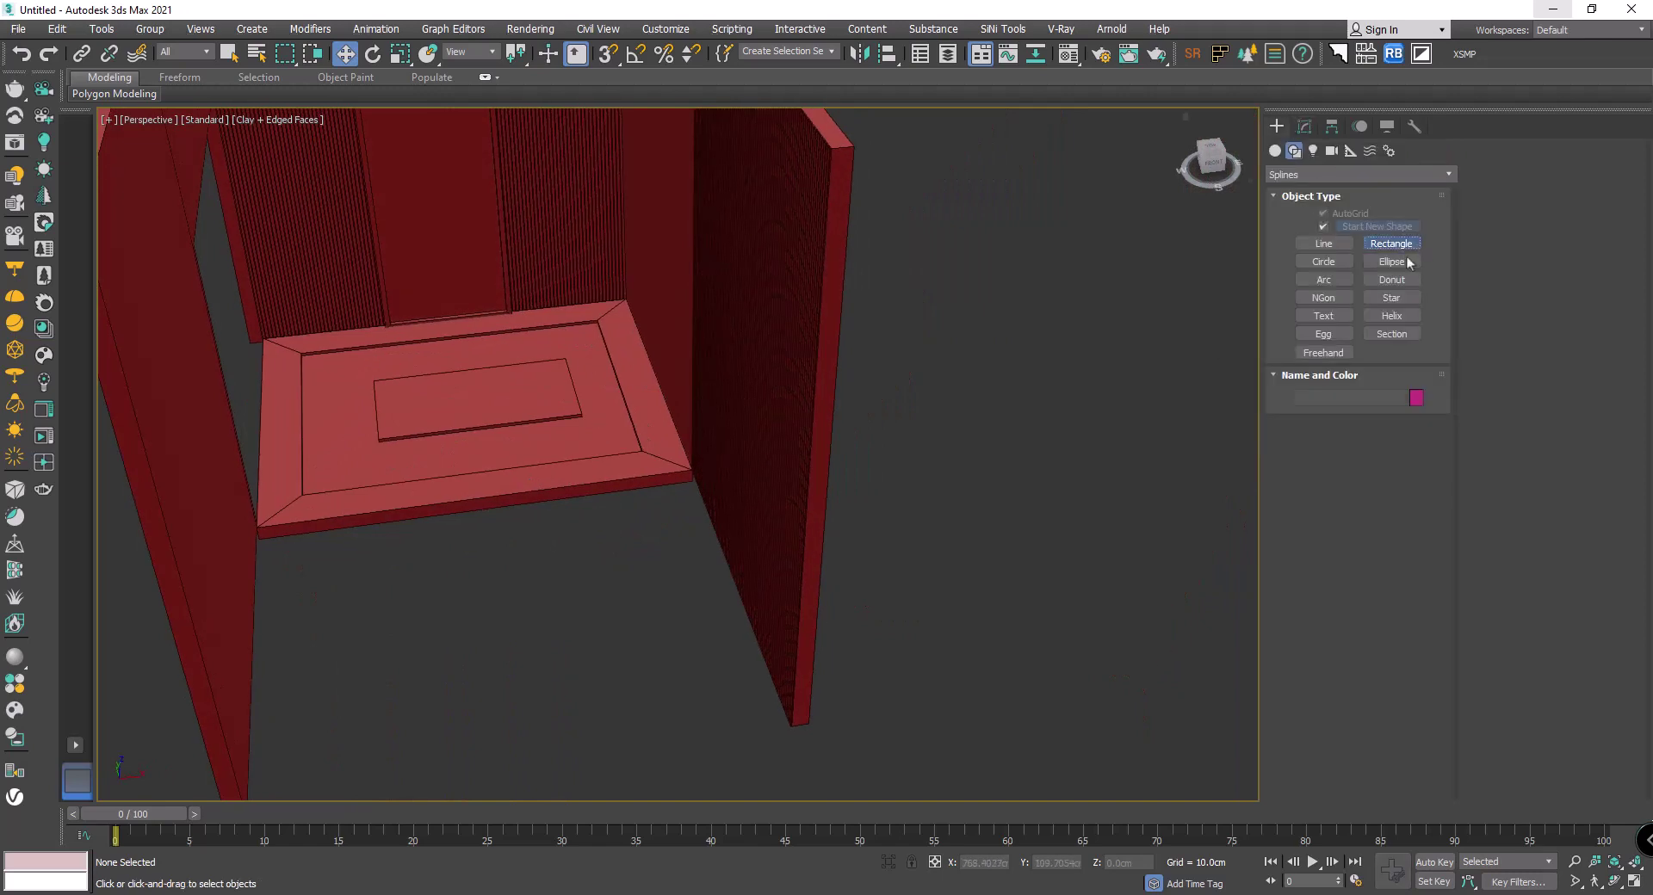
pyautogui.keyDown('alt'); pyautogui.moveTo(534, 490); pyautogui.dragTo(612, 487, button='middle'); pyautogui.keyUp('alt')
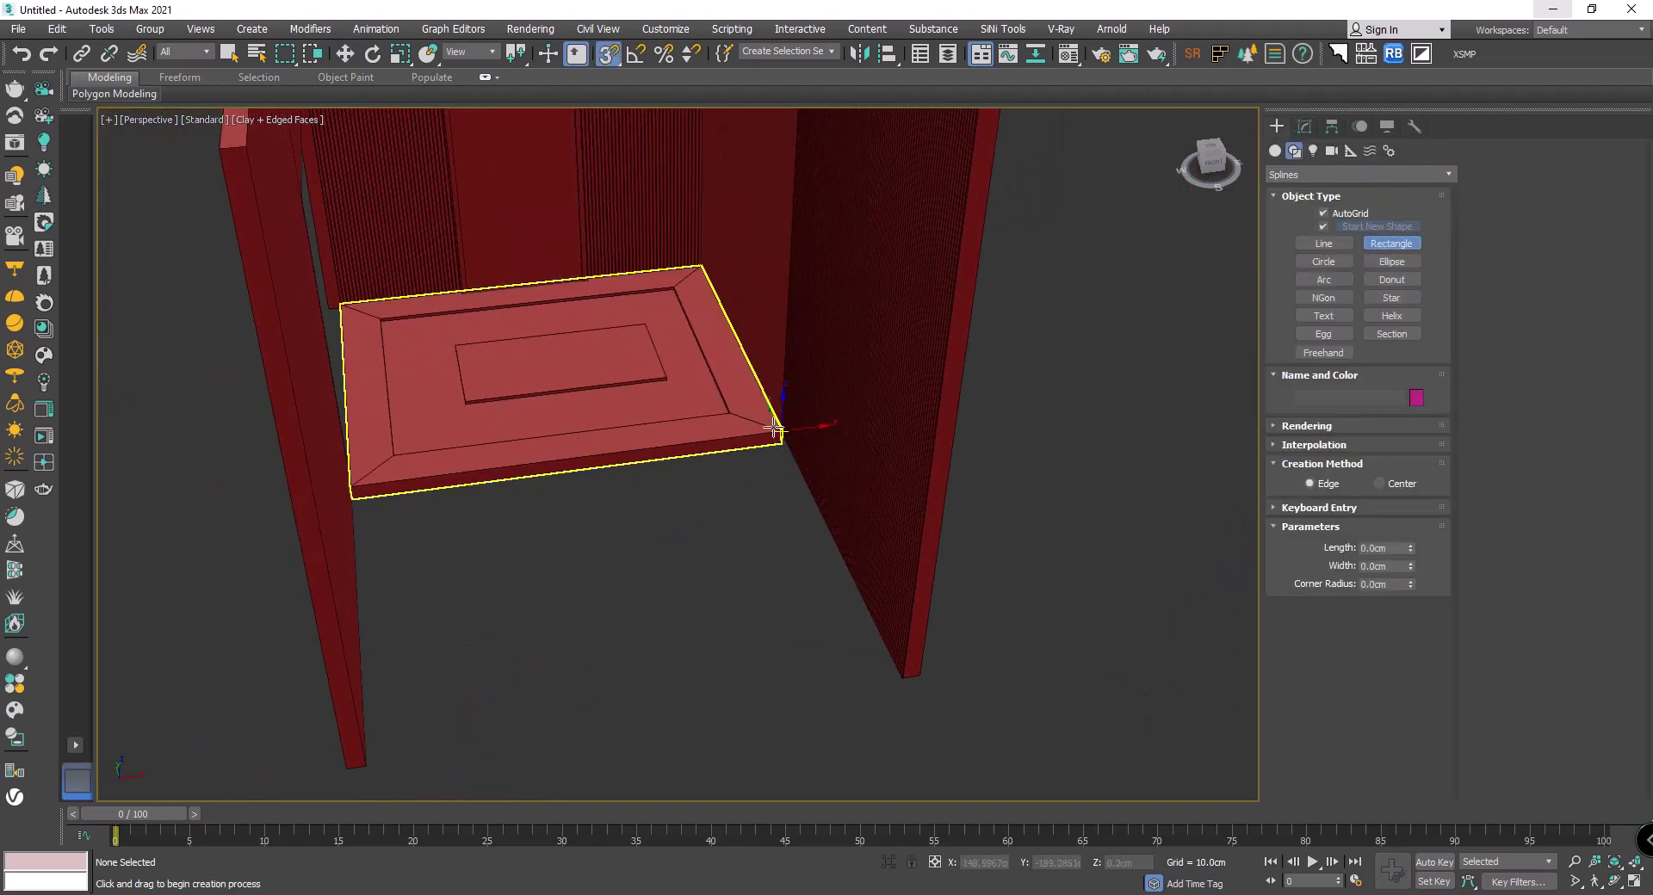
pyautogui.moveTo(777, 428); pyautogui.dragTo(365, 765)
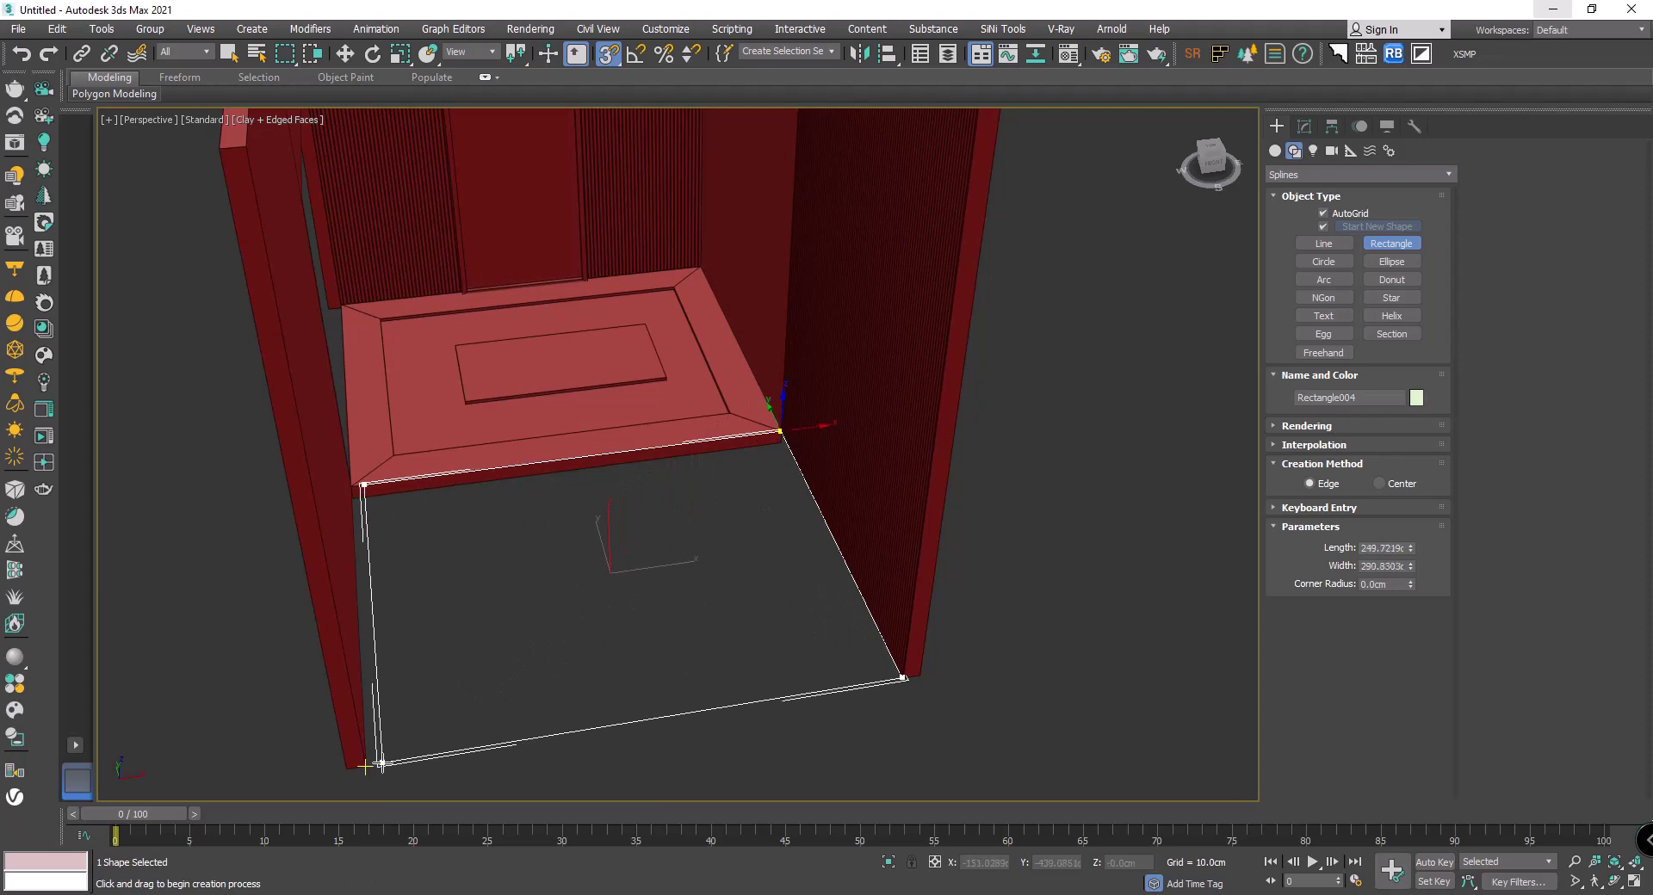
pyautogui.click(1304, 126)
pyautogui.click(1312, 244)
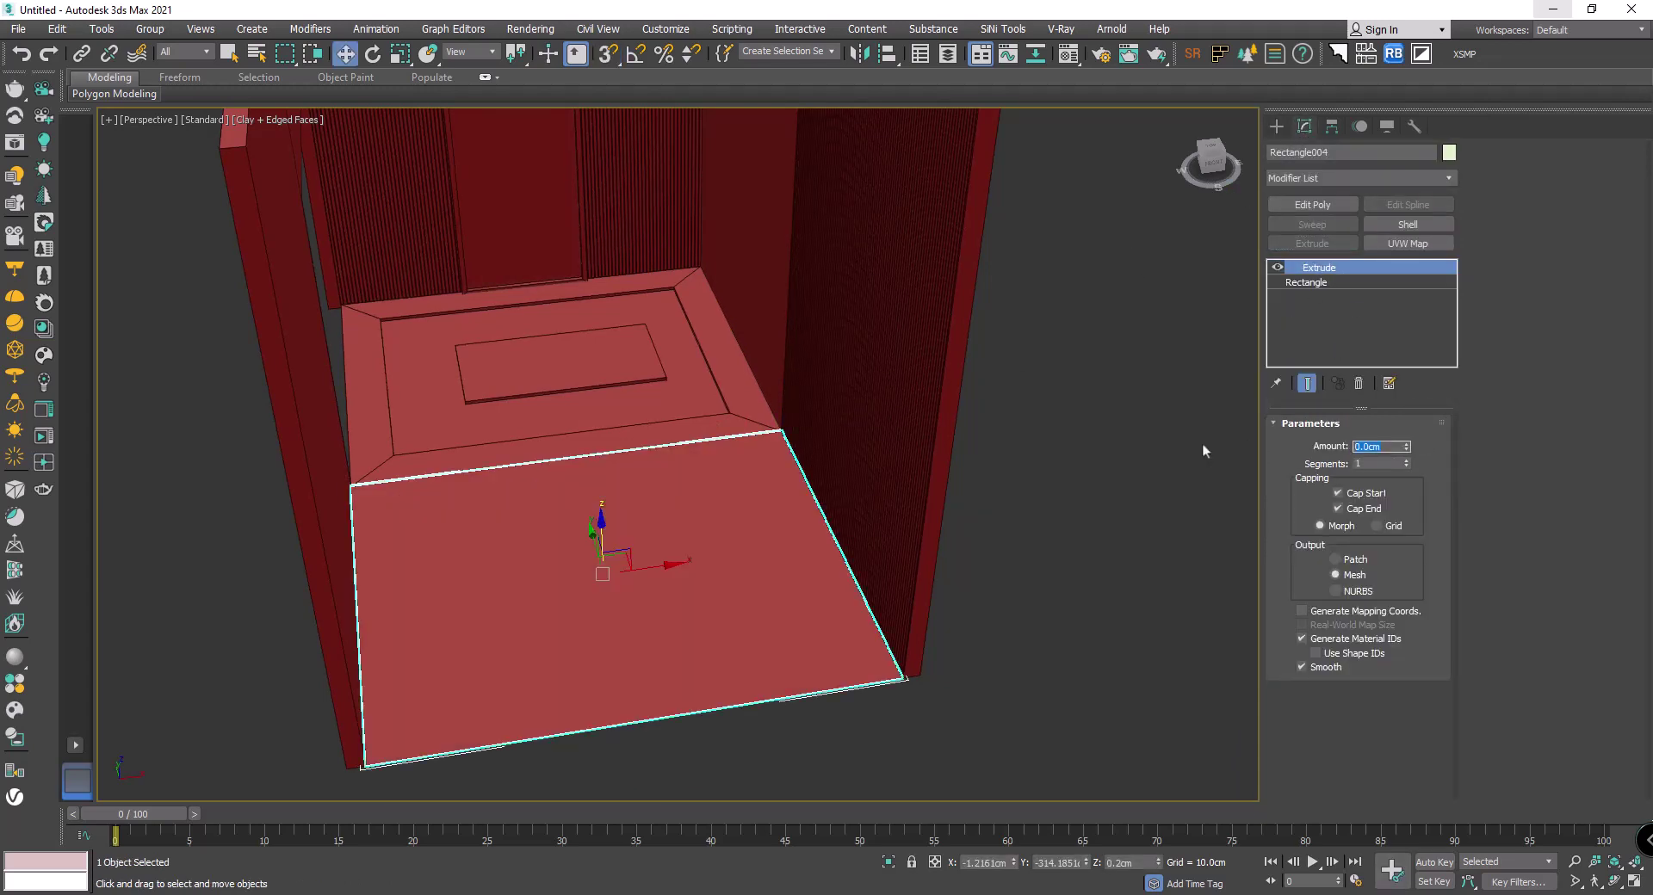
pyautogui.write('-10')
pyautogui.press('Return')
# Step: Add Edit Poly and detach the slab's top face as a clone named Object001
pyautogui.moveTo(1023, 518)
pyautogui.keyDown('alt'); pyautogui.mouseDown(button='middle')
pyautogui.moveTo(918, 564)
pyautogui.moveTo(989, 564)
pyautogui.mouseUp(button='middle'); pyautogui.keyUp('alt')
pyautogui.scroll(2, 792, 644)
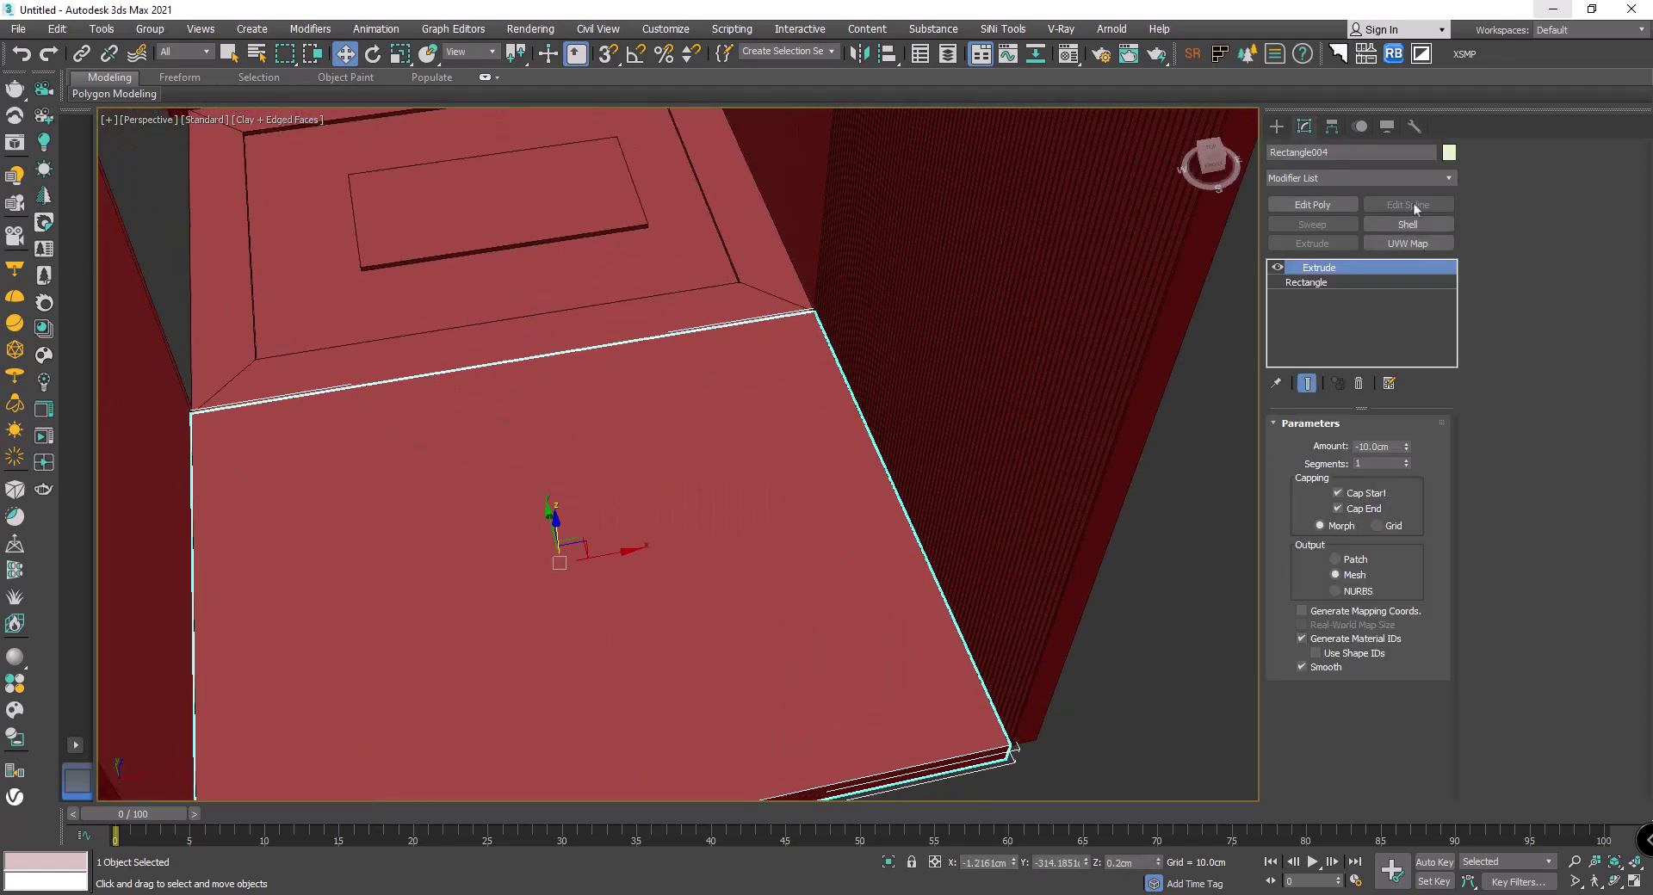
pyautogui.click(1313, 204)
pyautogui.press('4')
pyautogui.click(712, 479)
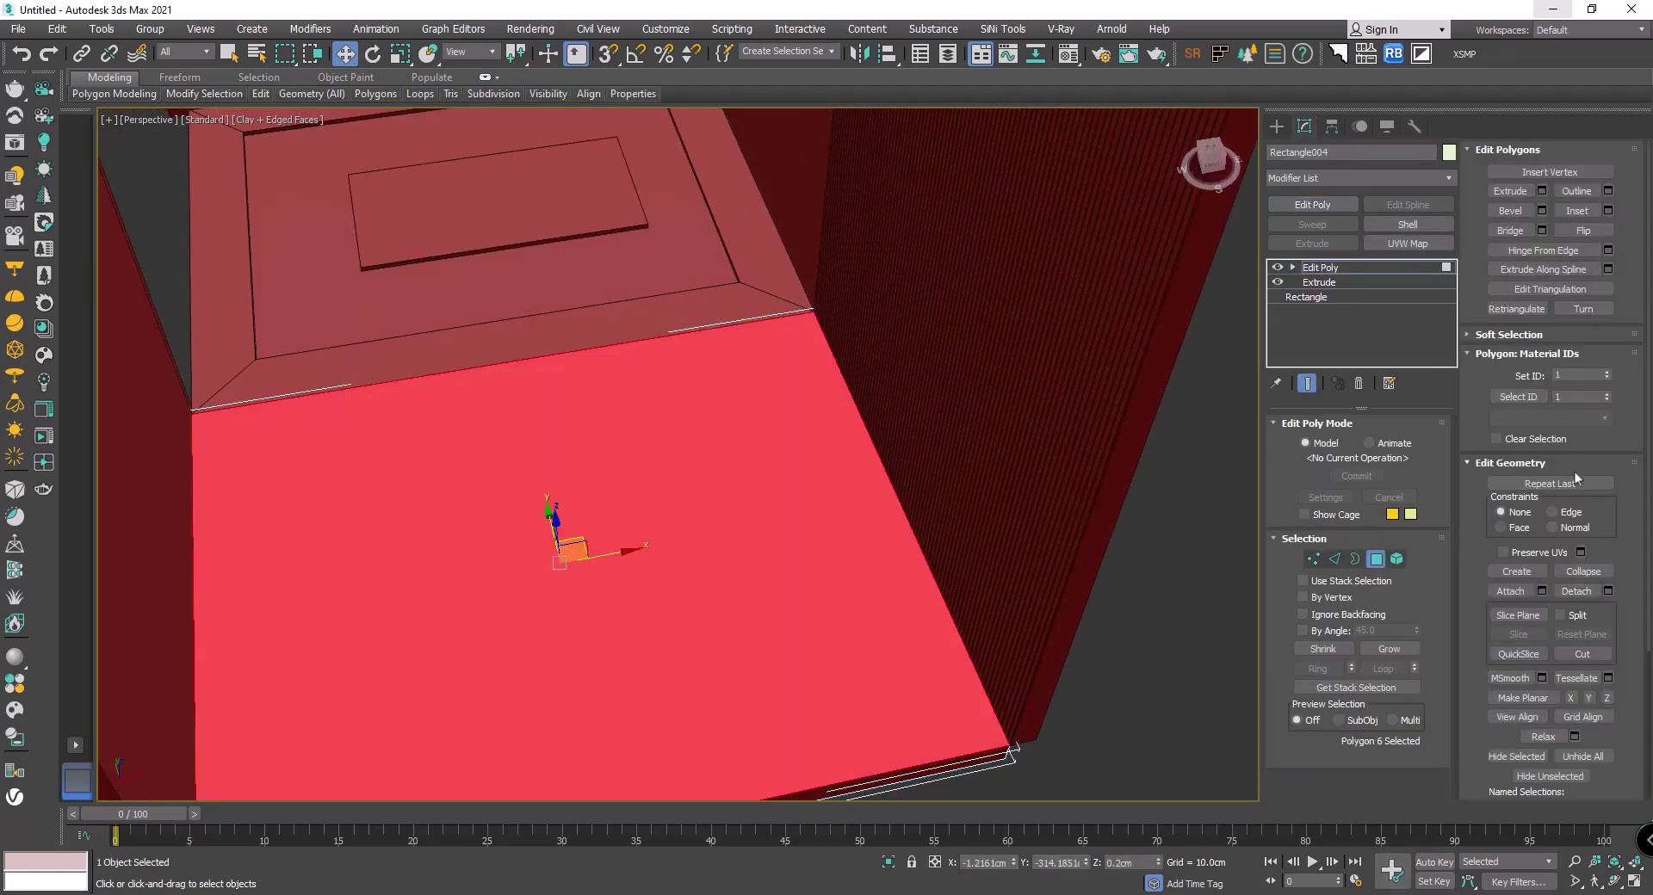
pyautogui.click(1616, 590)
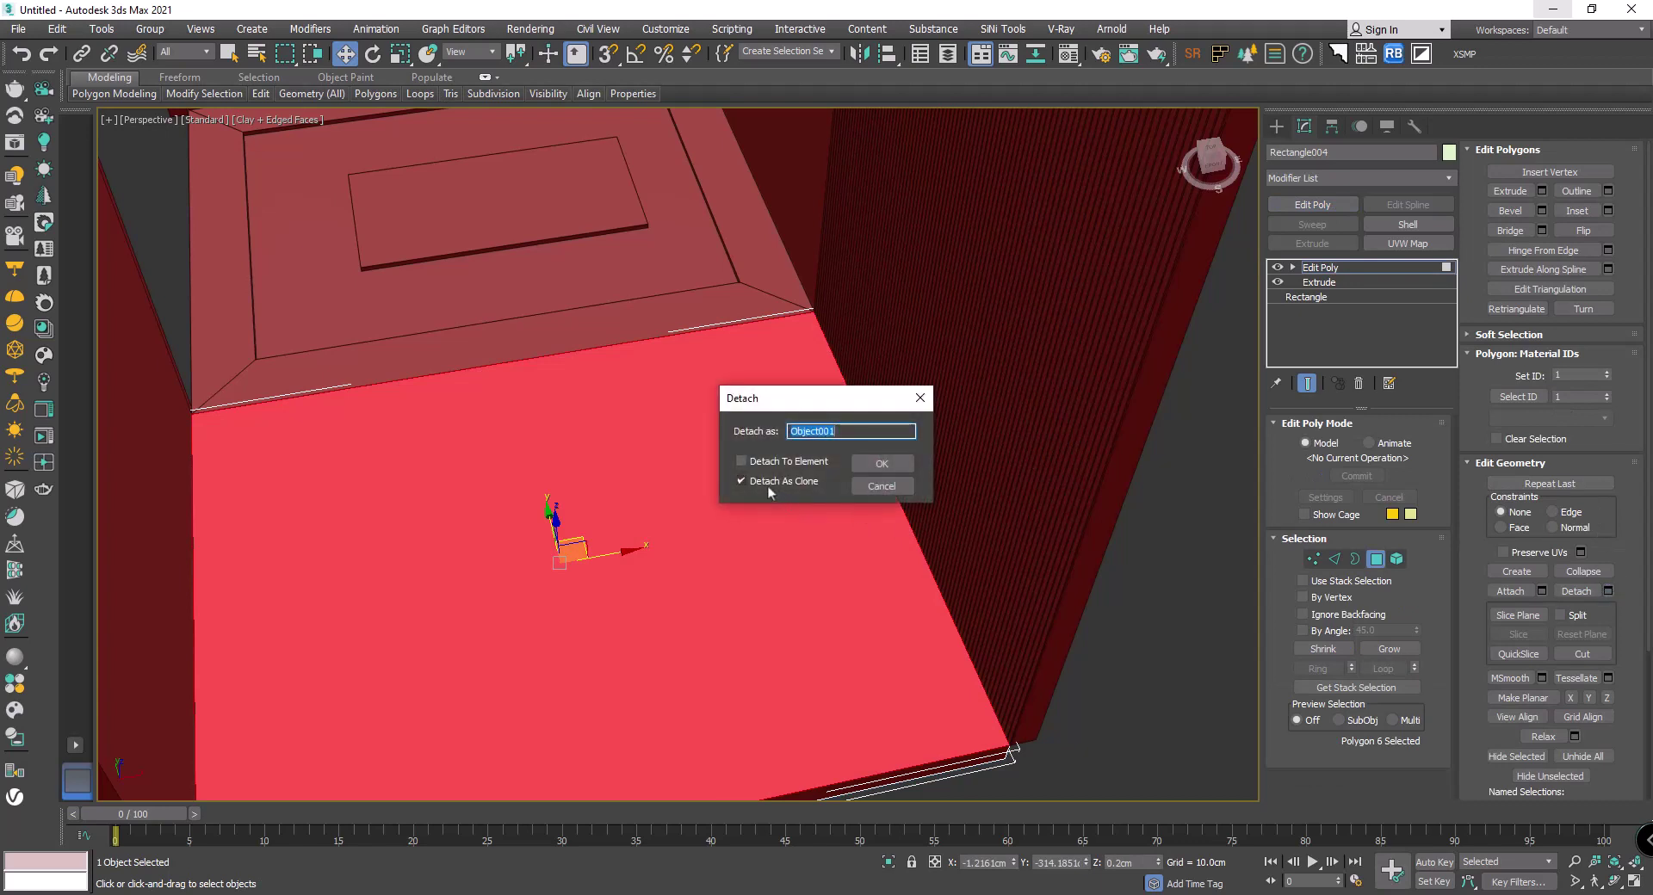
pyautogui.click(882, 464)
pyautogui.click(719, 460)
pyautogui.moveTo(719, 460); pyautogui.dragTo(754, 434, button='middle')
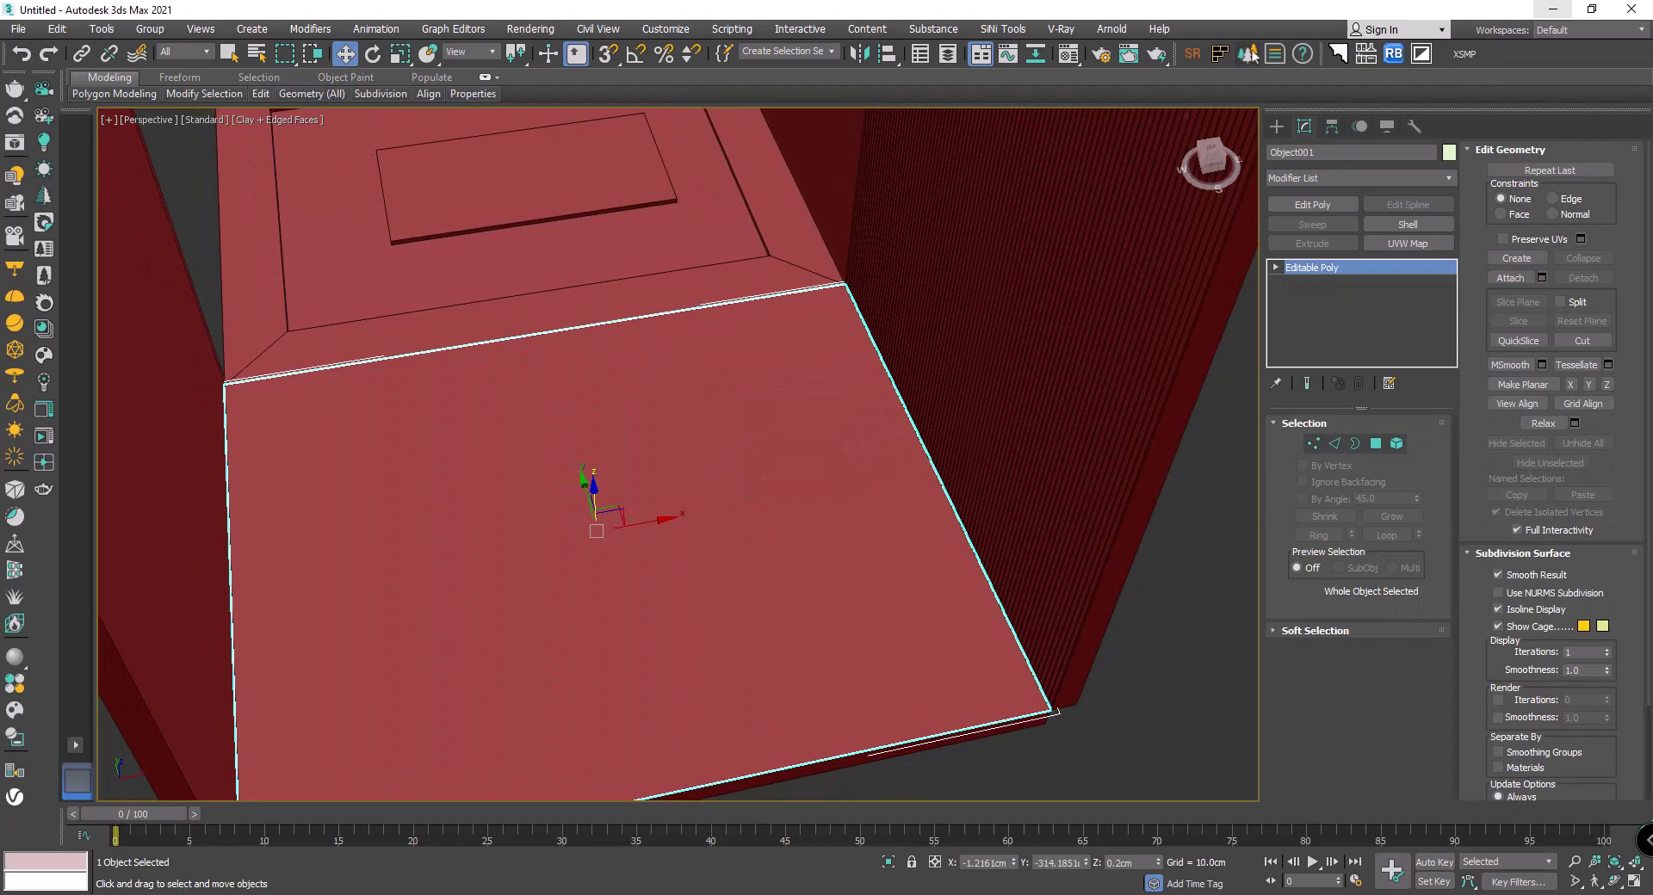
# Step: Generate FloorGen tiles on Object001 with 50 cm max length and 50 cm max width
pyautogui.click(1220, 53)
pyautogui.click(1117, 266)
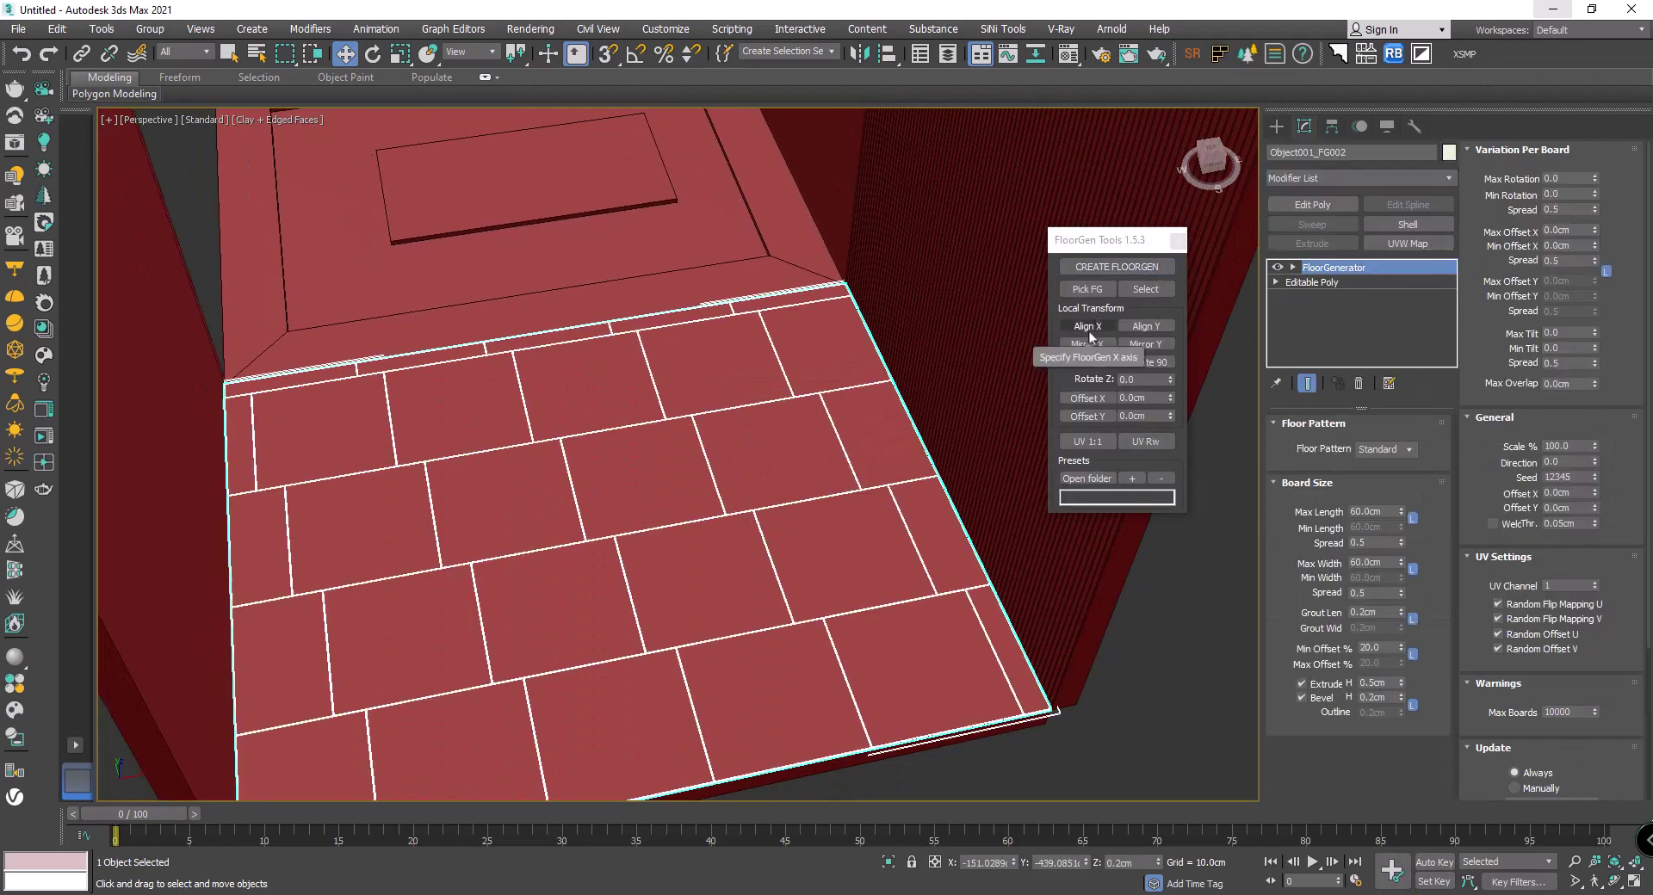
pyautogui.click(1176, 241)
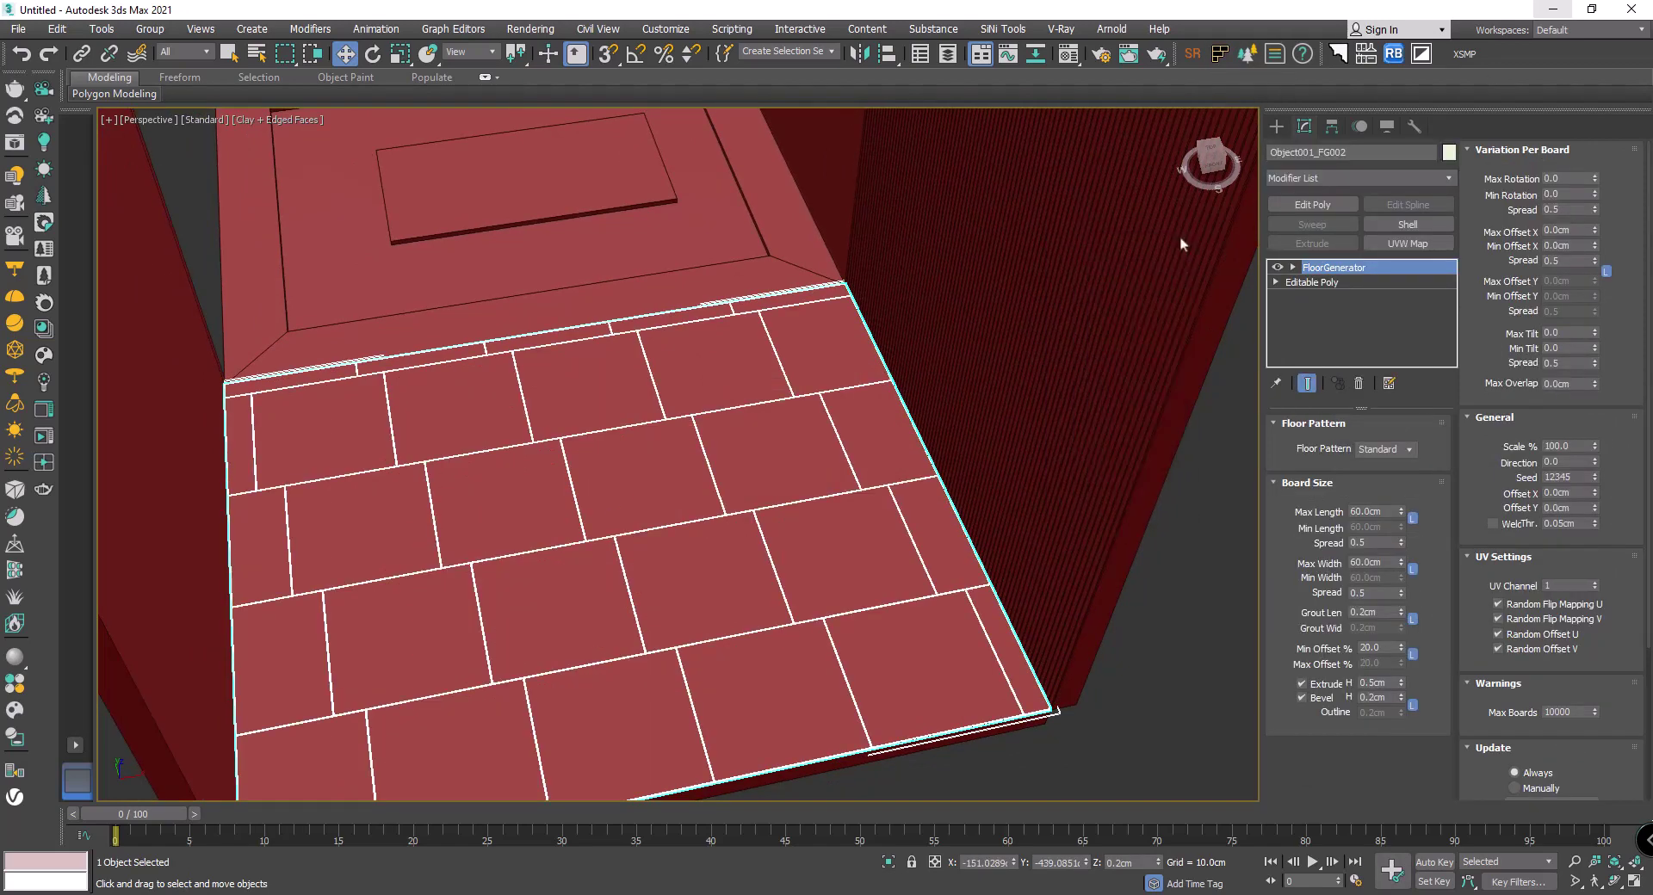
pyautogui.click(1379, 515)
pyautogui.write('30')
pyautogui.write('50')
pyautogui.press('Return')
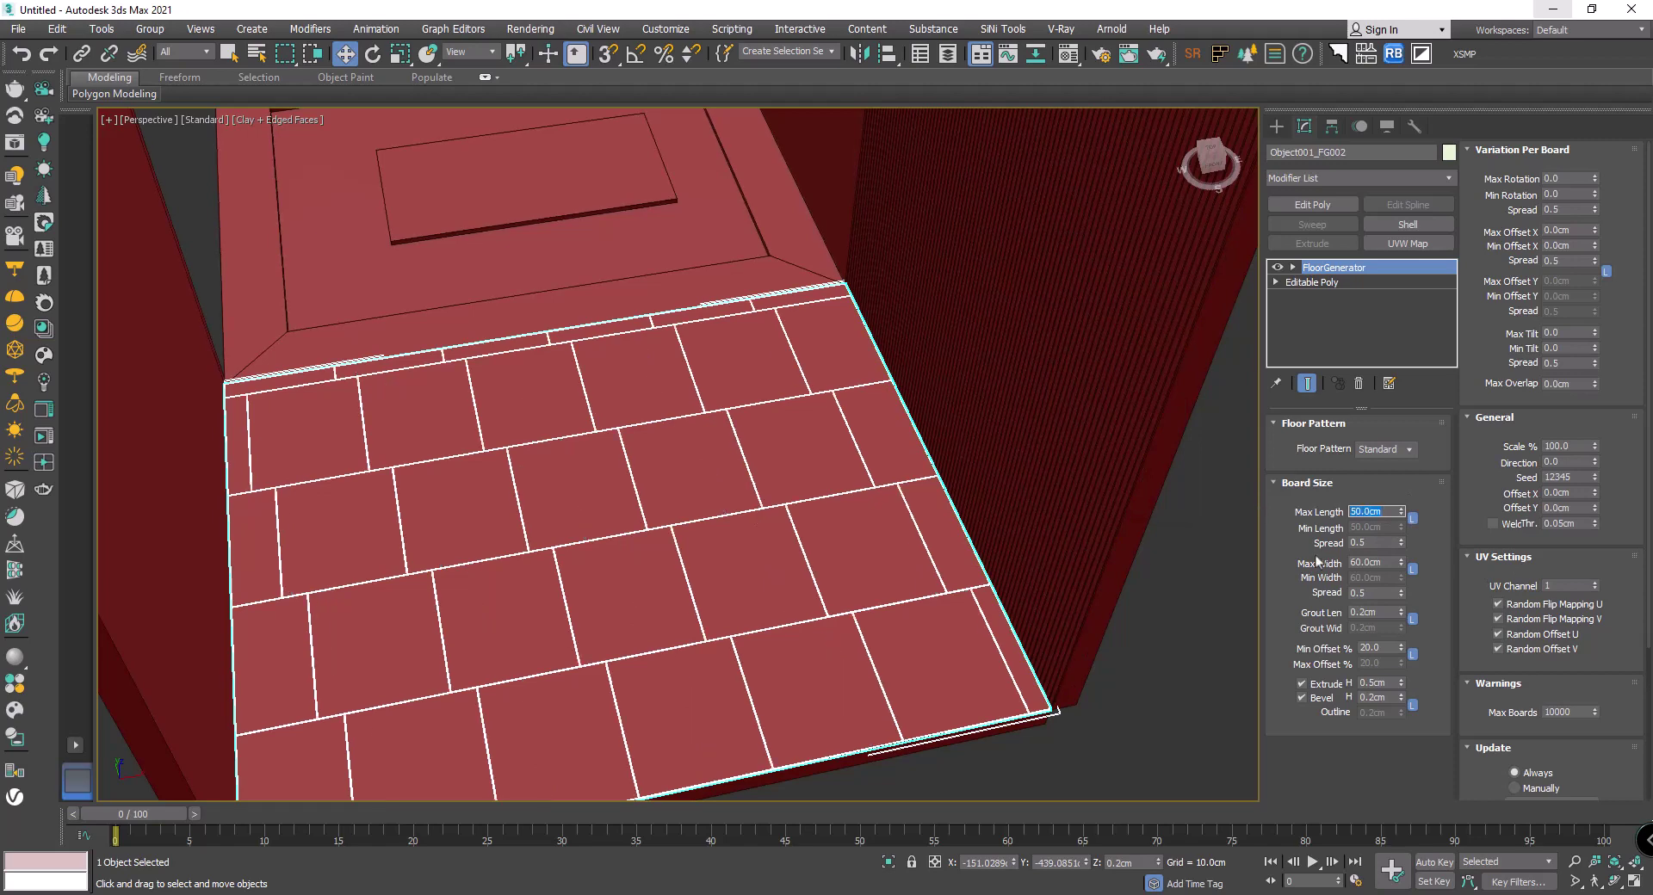
pyautogui.write('50')
pyautogui.press('Return')
# Step: Reset the tile Min Offset % to 0 and set grout length to 0
pyautogui.rightClick(1401, 651)
pyautogui.moveTo(832, 558); pyautogui.dragTo(920, 536, button='middle')
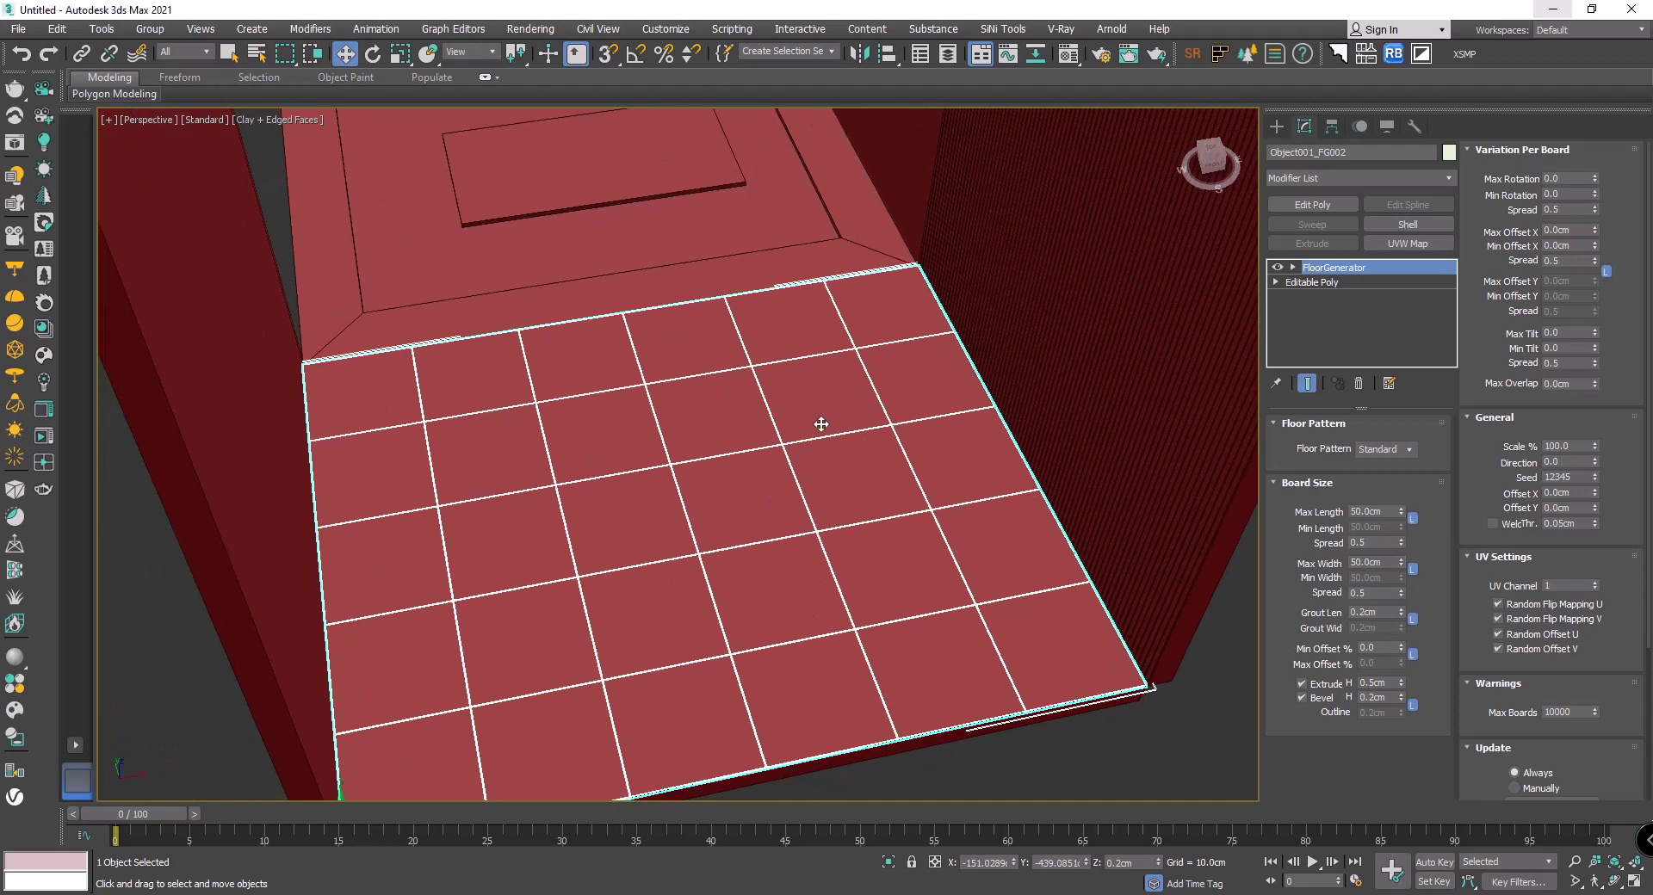
pyautogui.scroll(4, 878, 443)
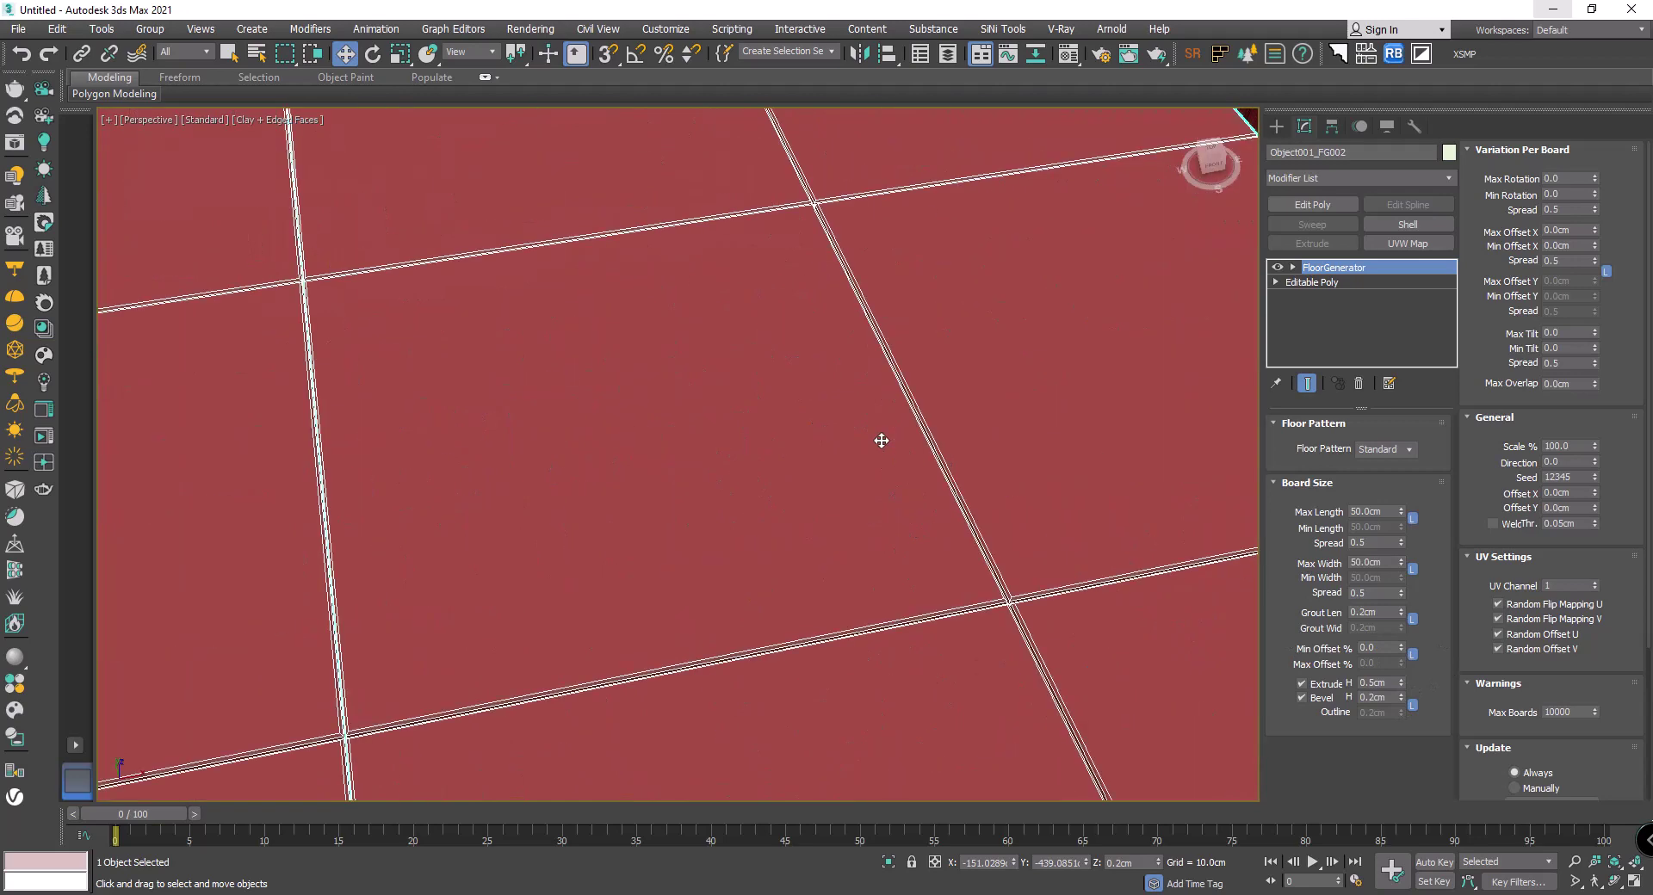
pyautogui.scroll(3, 1018, 579)
pyautogui.scroll(3, 1051, 590)
pyautogui.scroll(3, 992, 633)
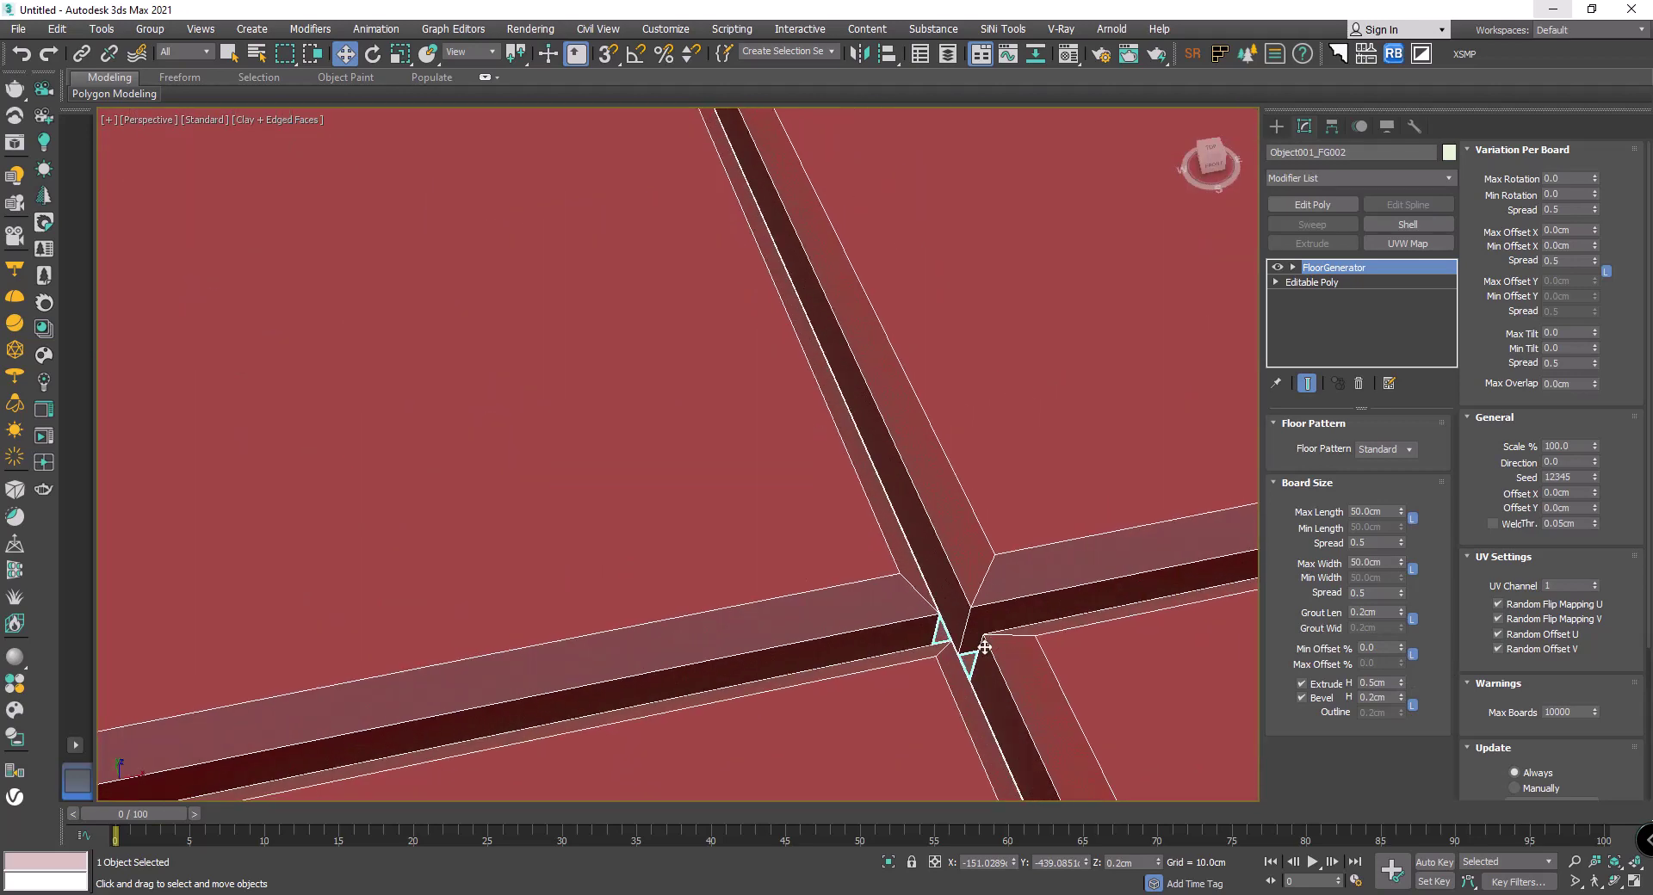
pyautogui.moveTo(1401, 618); pyautogui.dragTo(1408, 638)
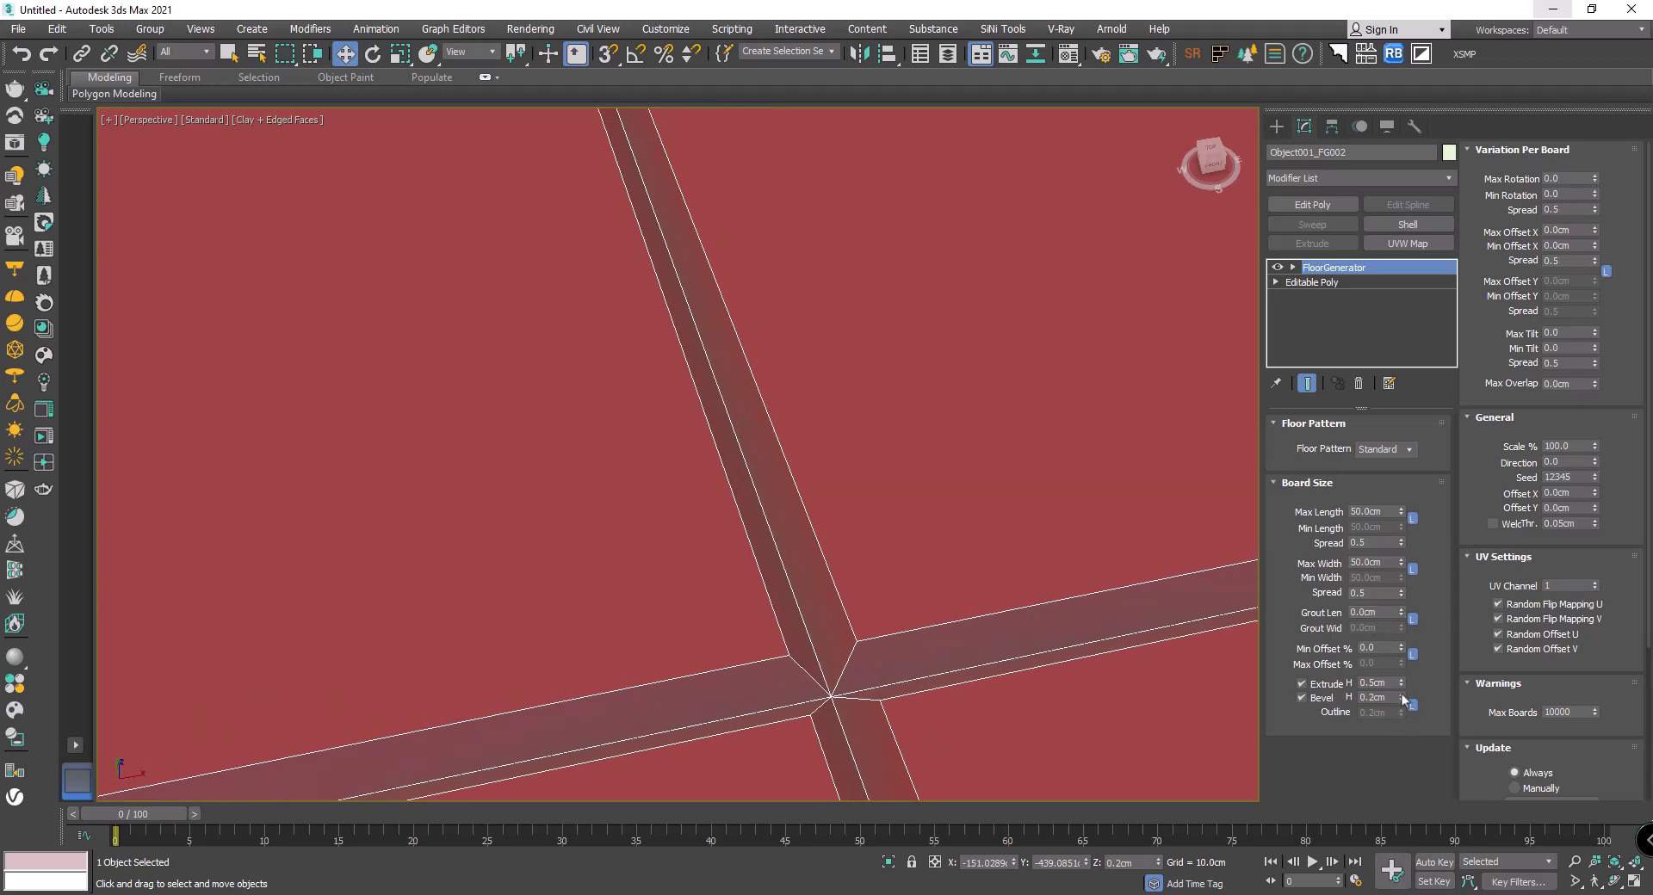
# Step: Reduce the tile bevel height to 0.15 cm, checking a grout intersection up close
pyautogui.moveTo(1401, 700); pyautogui.dragTo(1401, 708)
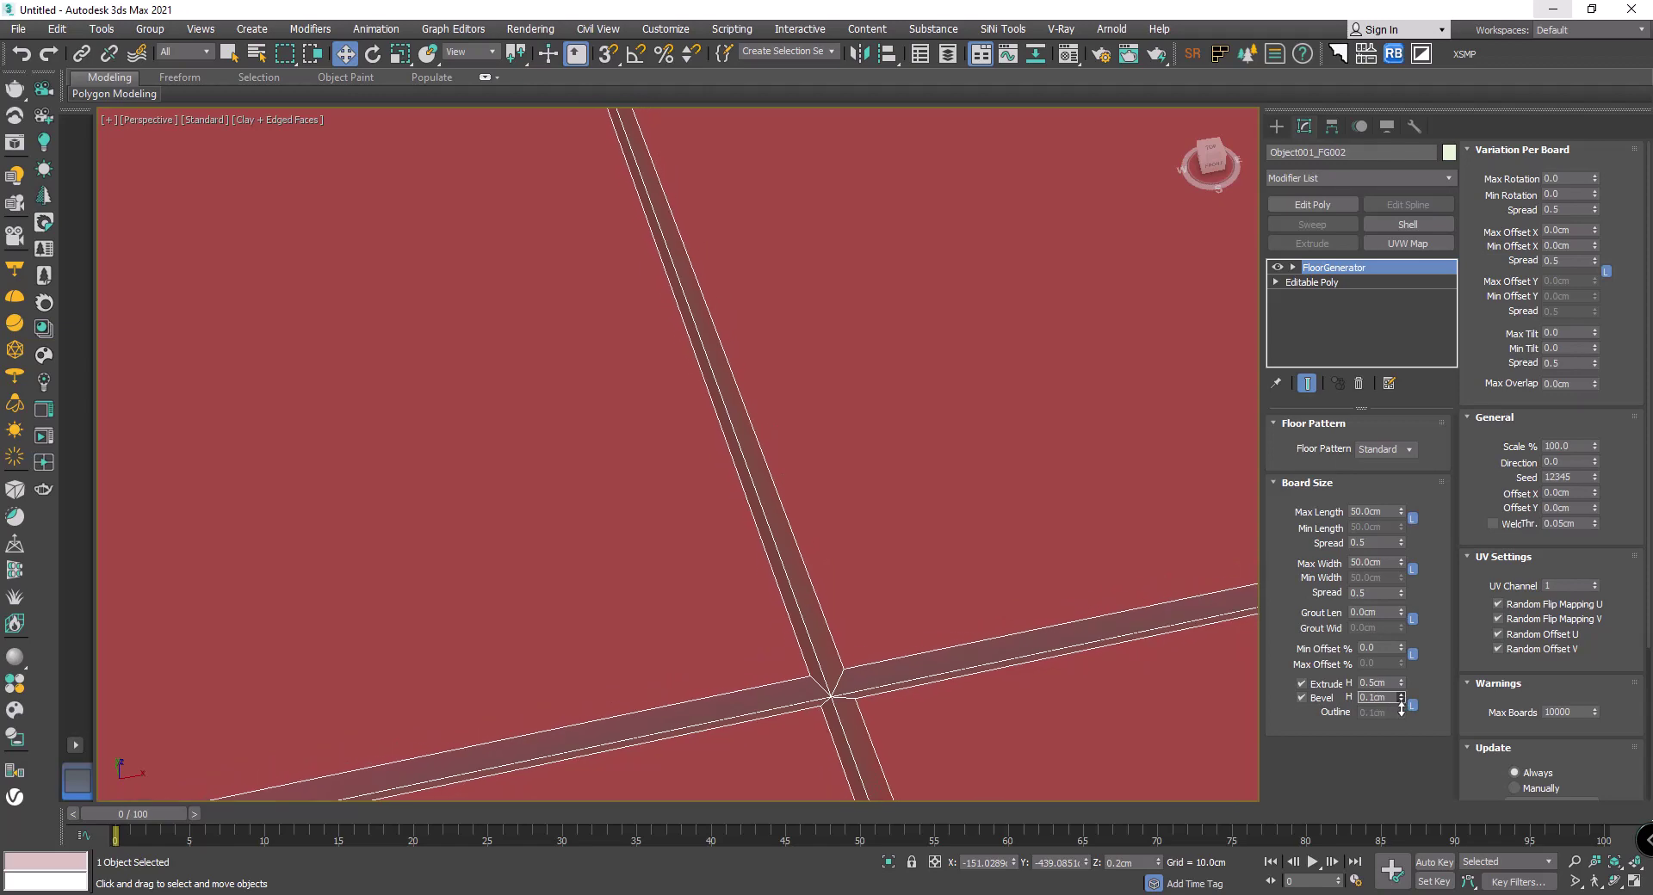
pyautogui.scroll(-1, 923, 570)
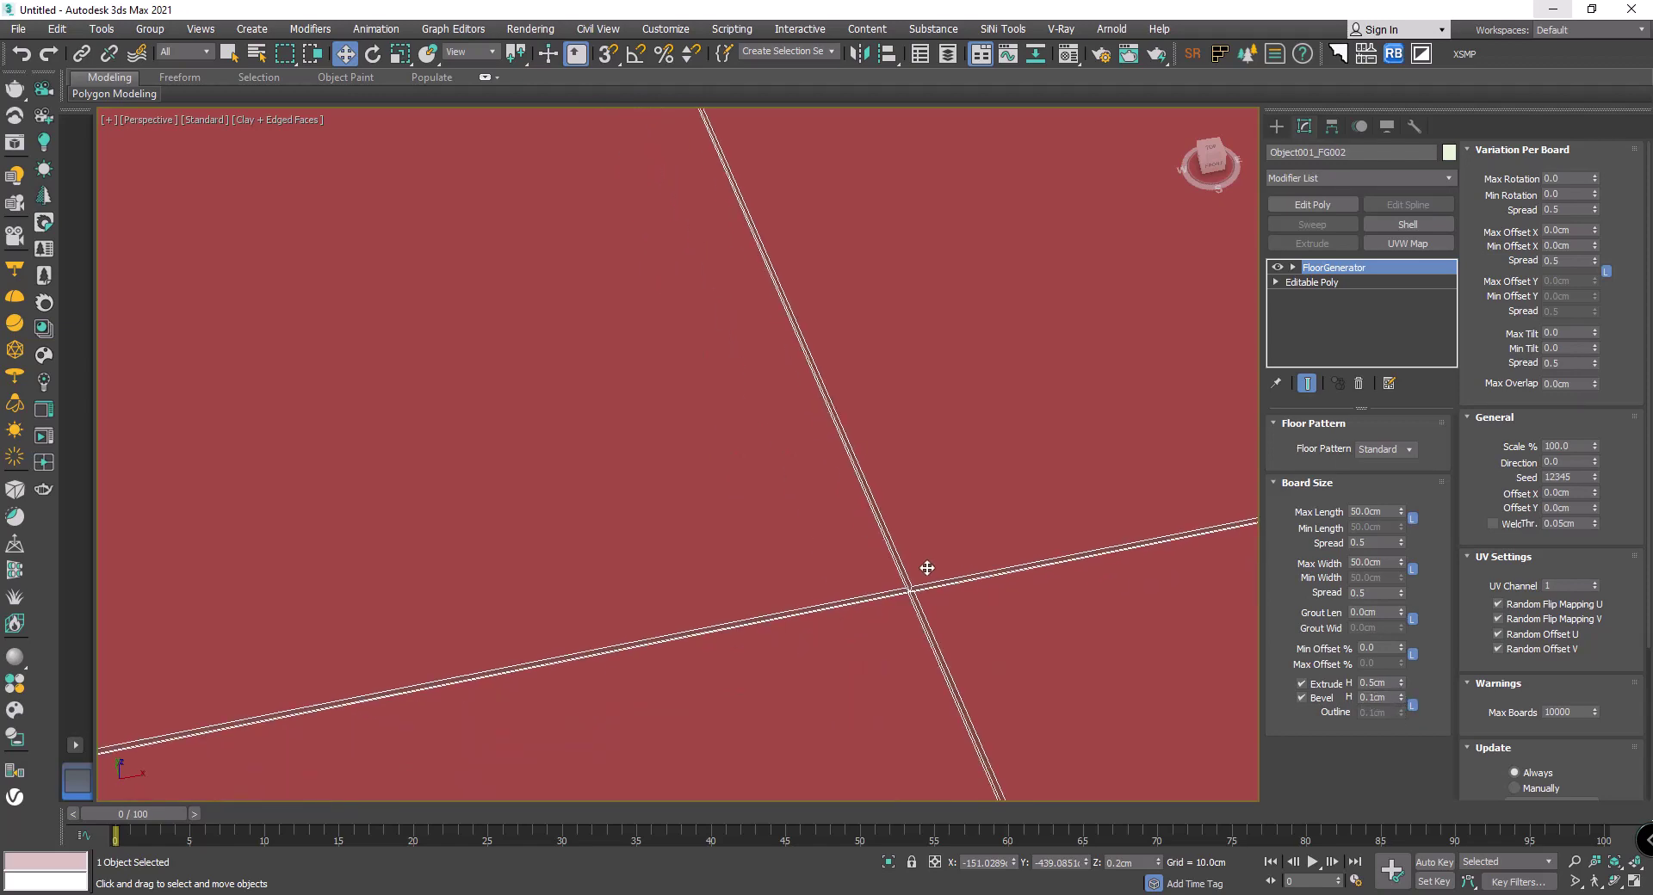
pyautogui.scroll(-4, 923, 571)
pyautogui.scroll(4, 912, 559)
pyautogui.scroll(2, 808, 545)
pyautogui.moveTo(498, 576); pyautogui.dragTo(417, 590, button='middle')
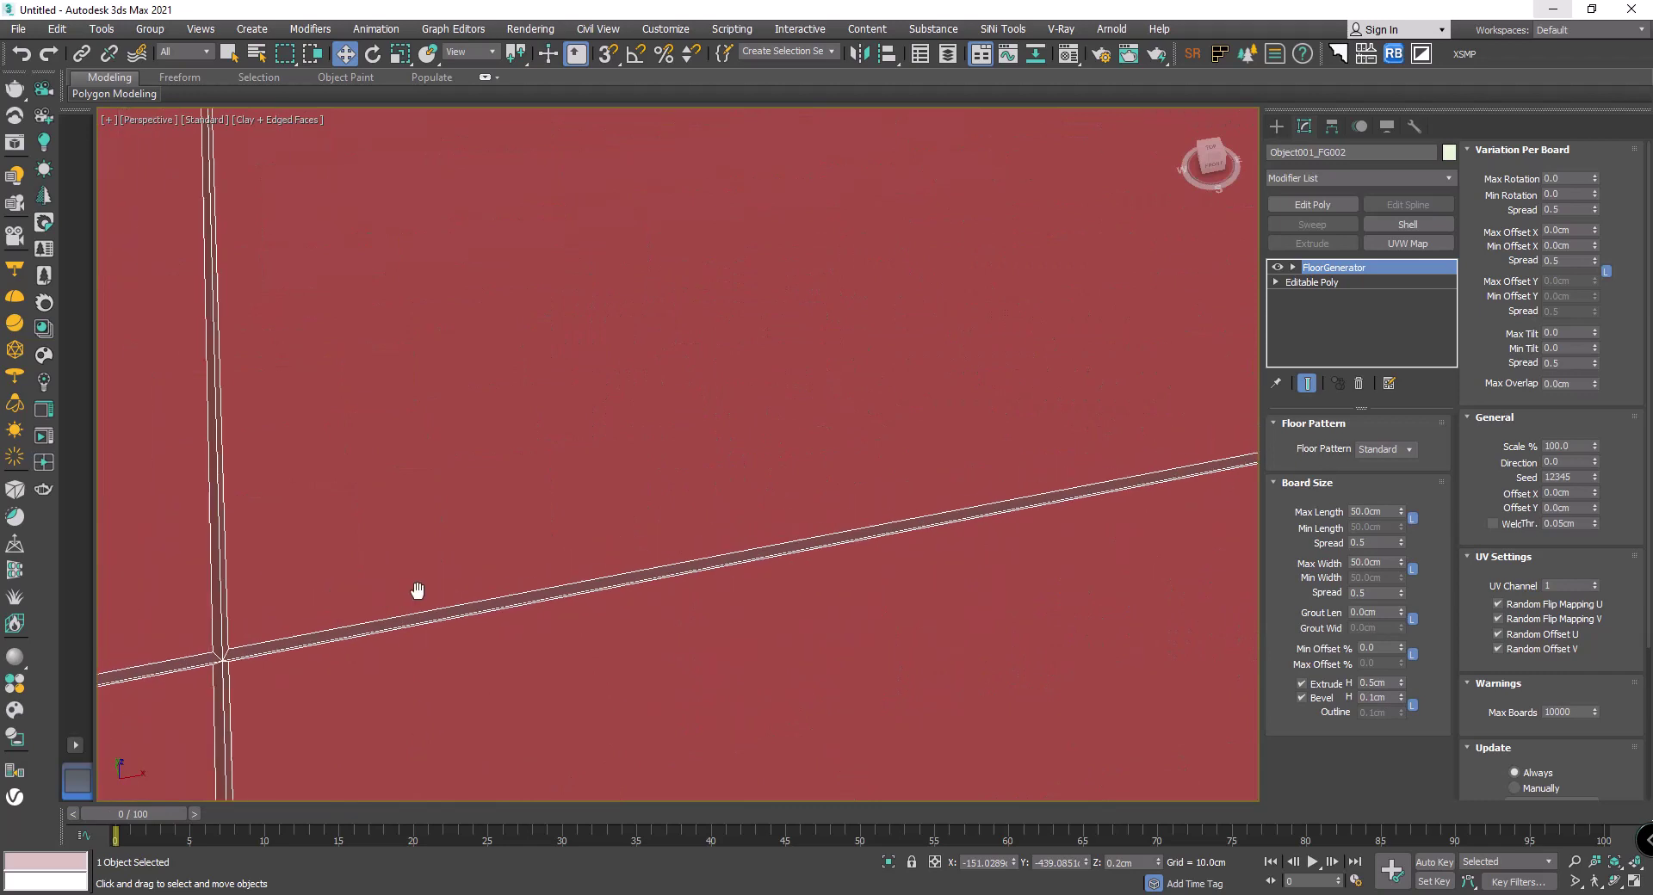
pyautogui.scroll(2, 506, 675)
pyautogui.scroll(2, 501, 660)
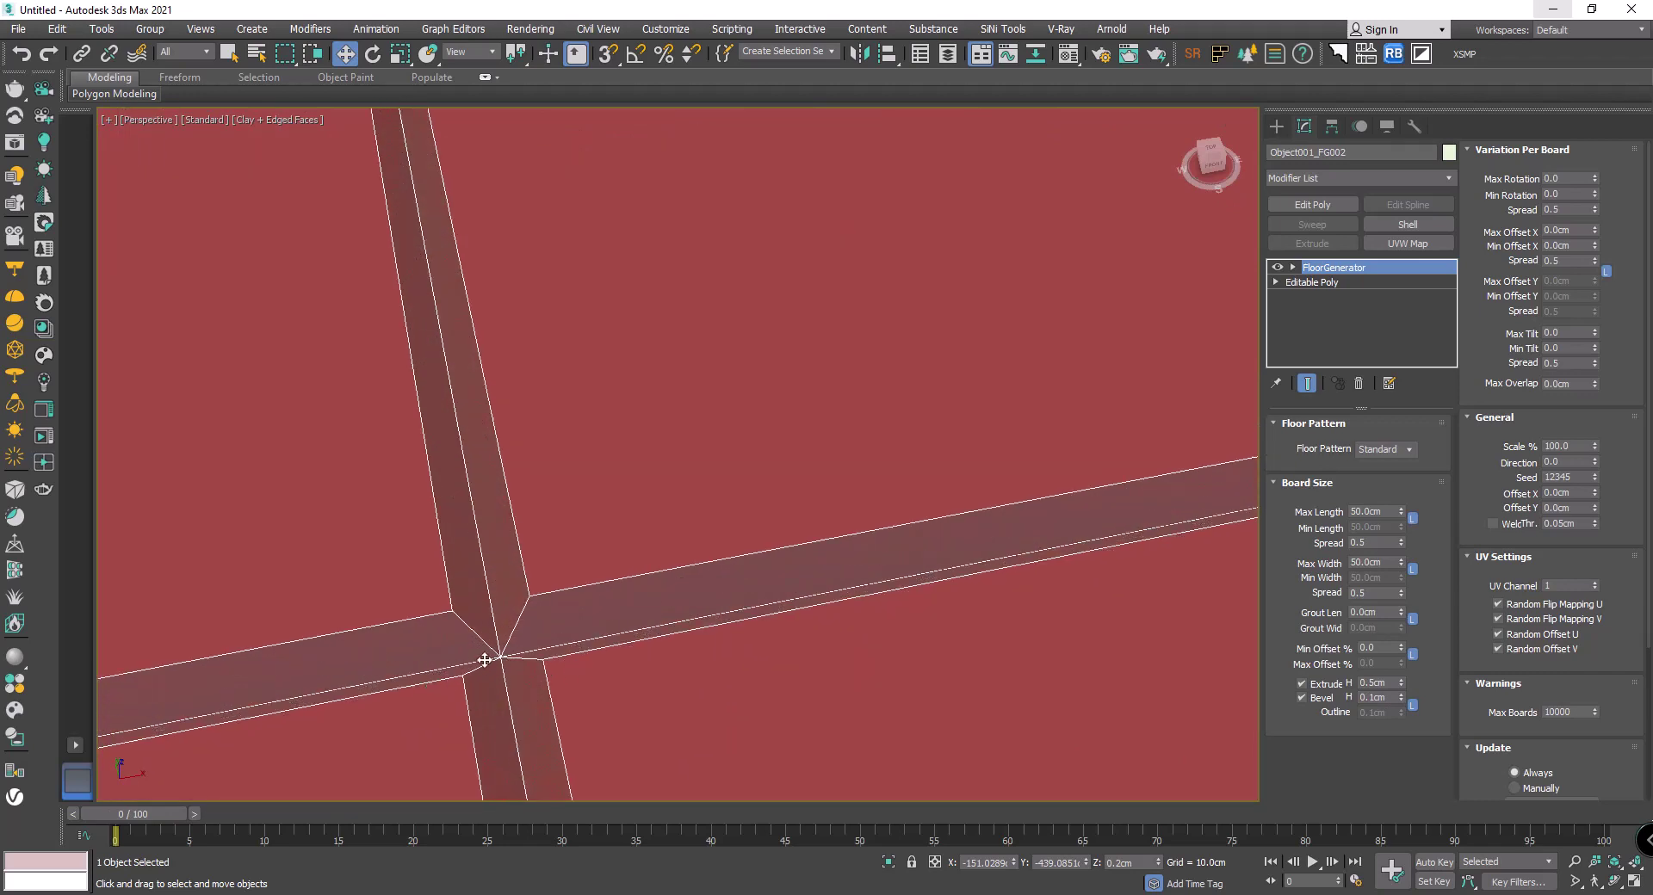
pyautogui.scroll(1, 508, 635)
pyautogui.scroll(1, 508, 635)
pyautogui.write('0.1')
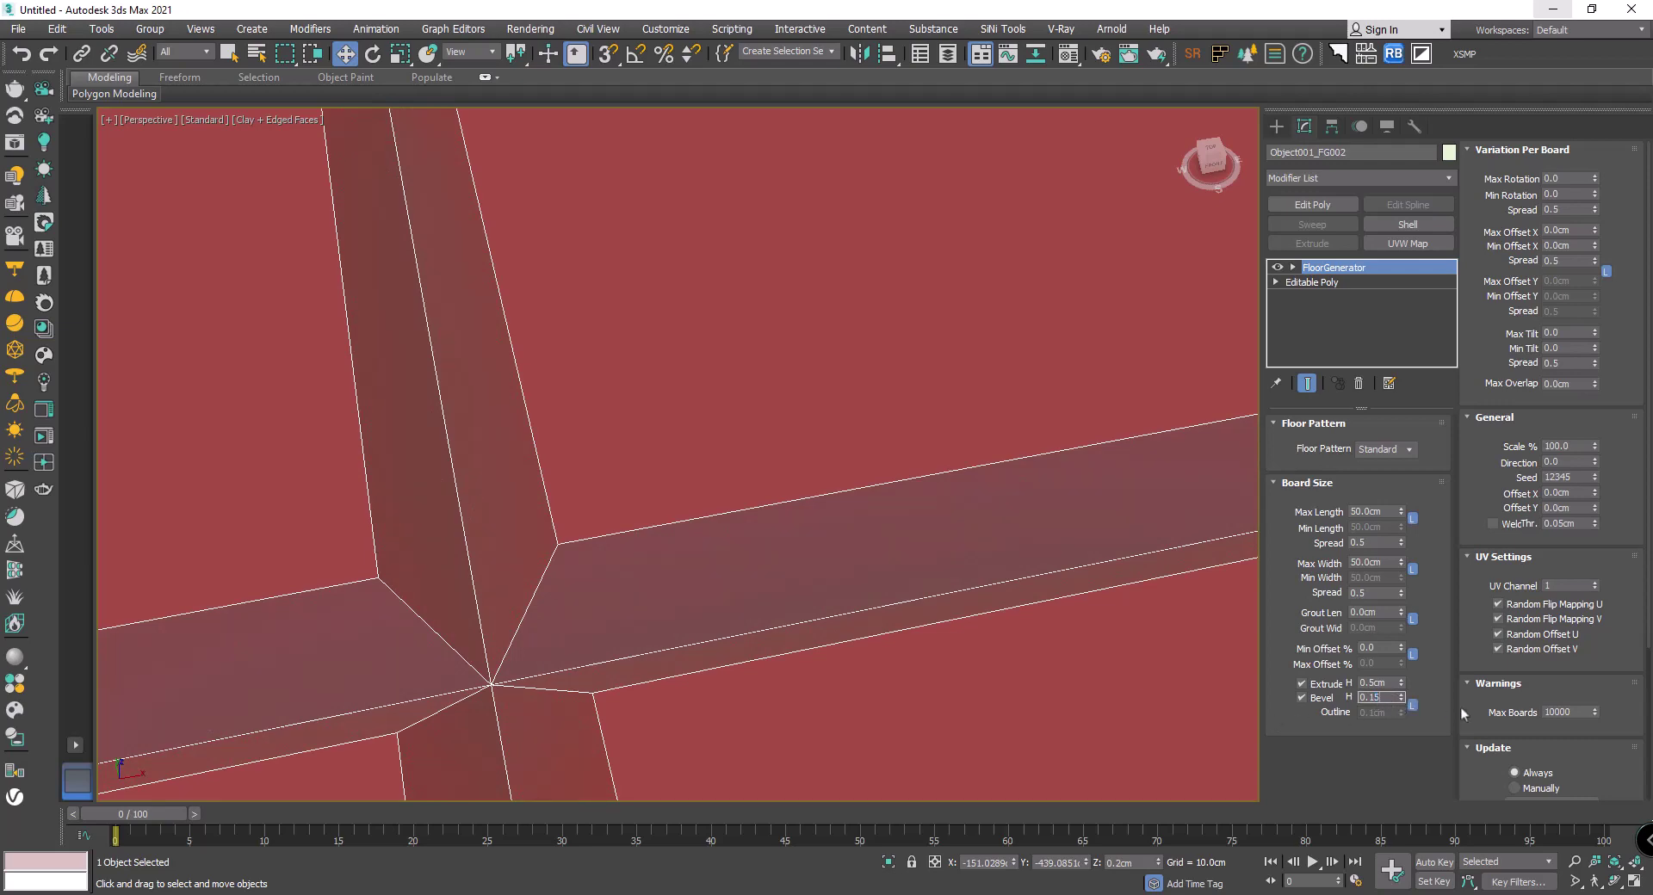
pyautogui.write('5')
pyautogui.press('Return')
pyautogui.scroll(-3, 730, 447)
pyautogui.scroll(-2, 801, 465)
pyautogui.scroll(-5, 801, 465)
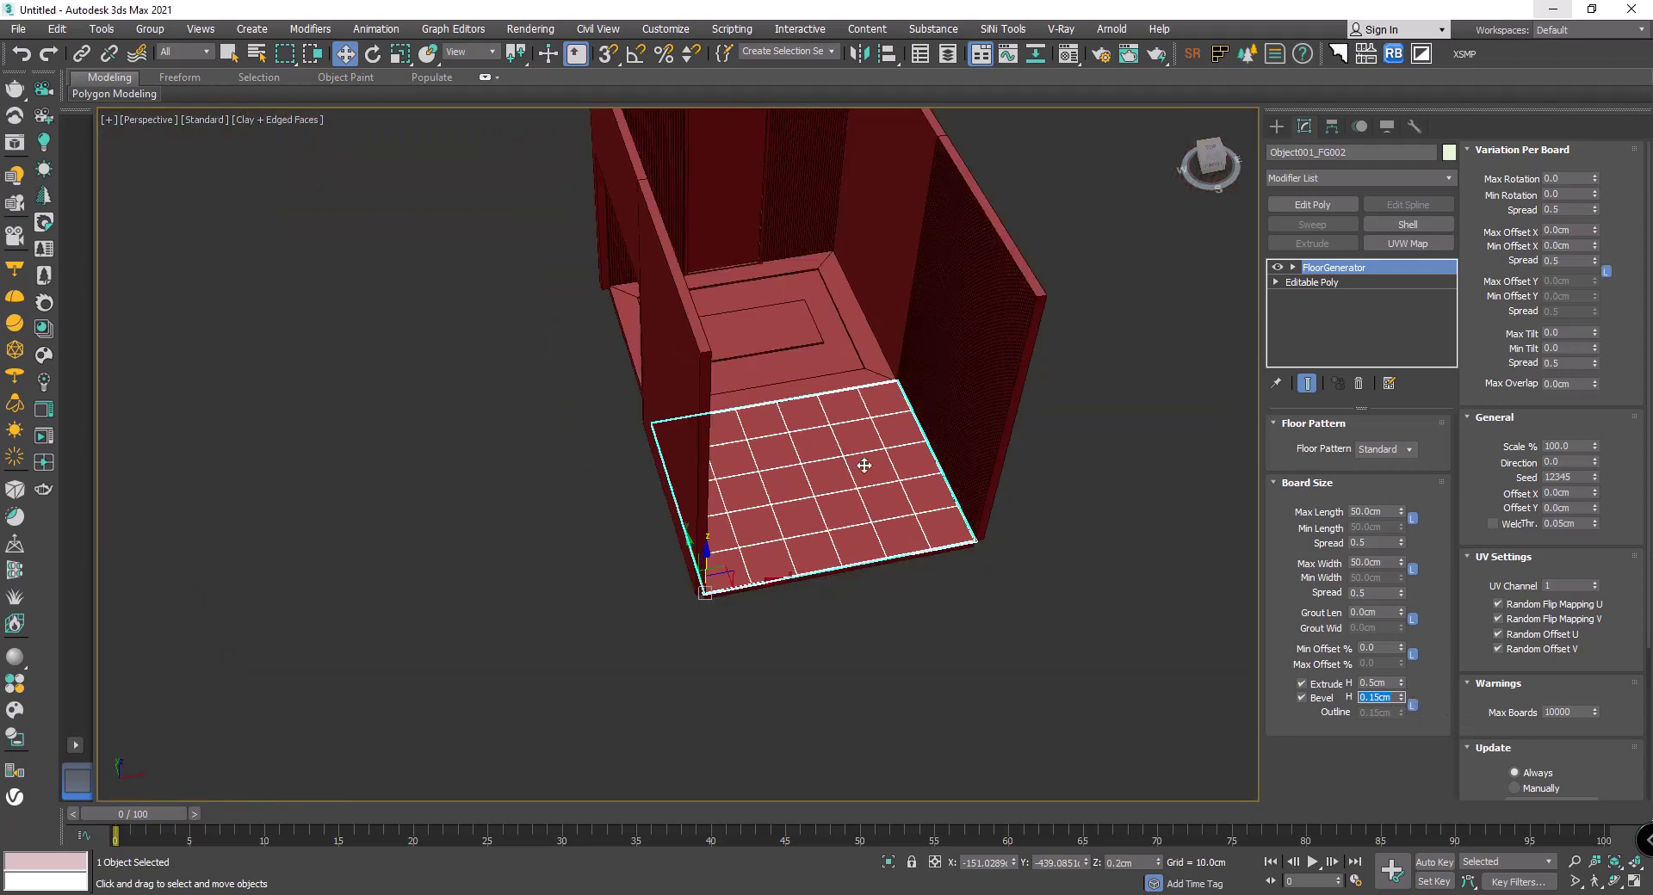
pyautogui.click(1040, 470)
pyautogui.scroll(4, 937, 436)
pyautogui.scroll(2, 849, 466)
# Step: Select the front, right, back and left border faces of the tub tray
pyautogui.click(849, 466)
pyautogui.scroll(2, 852, 465)
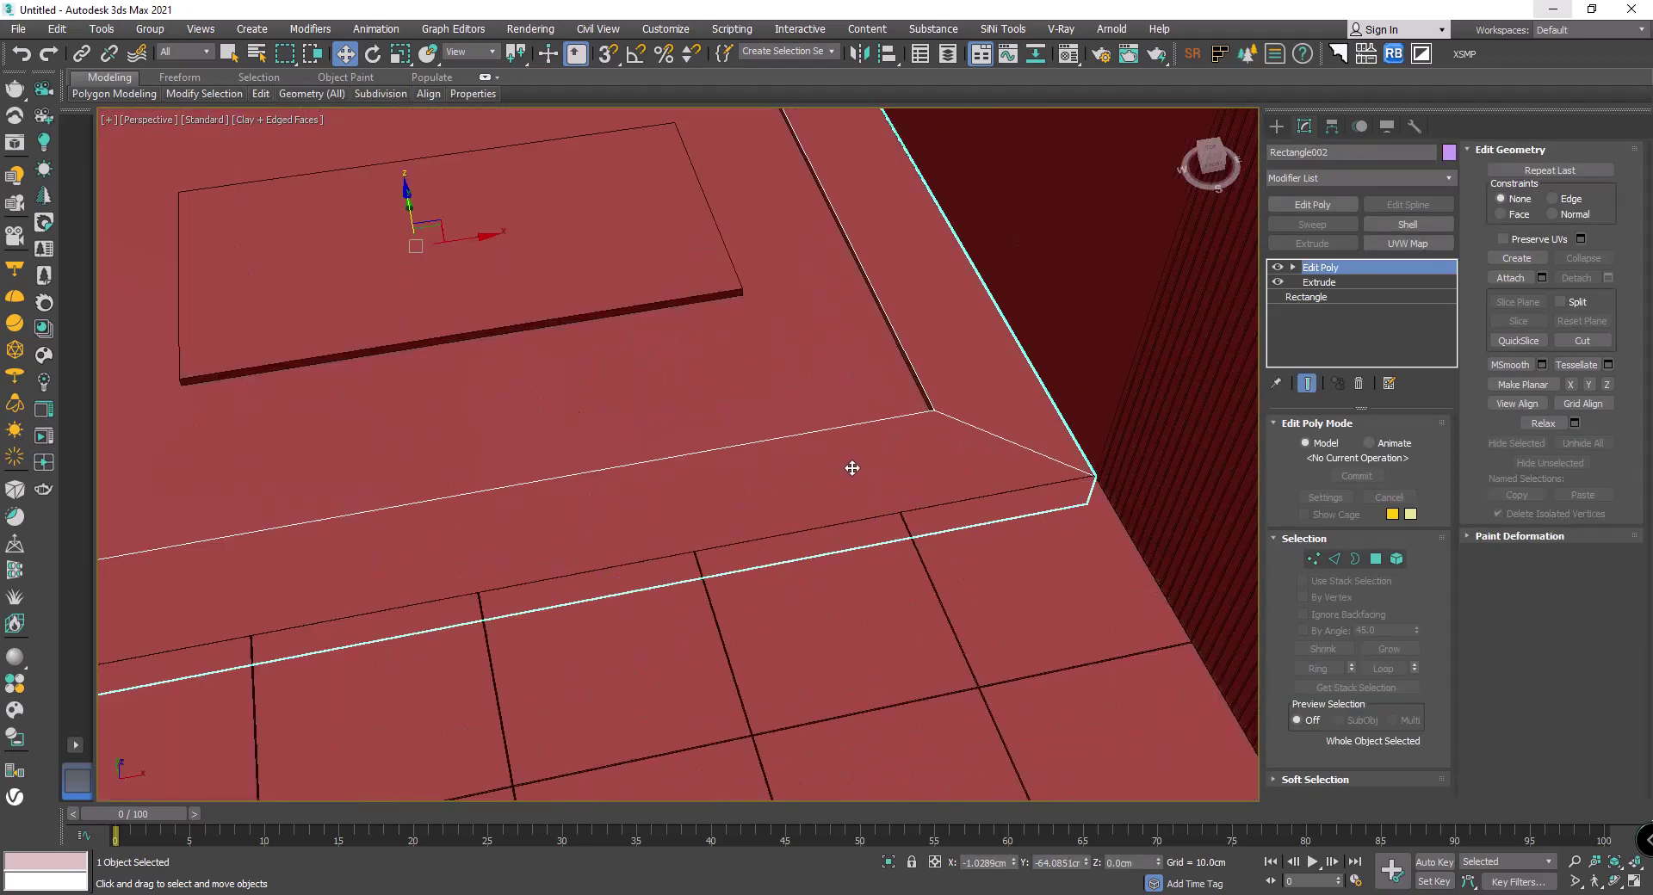
pyautogui.scroll(1, 871, 513)
pyautogui.press('4')
pyautogui.click(875, 513)
pyautogui.scroll(-2, 984, 447)
pyautogui.keyDown('ctrl'); pyautogui.click(984, 447); pyautogui.keyUp('ctrl')
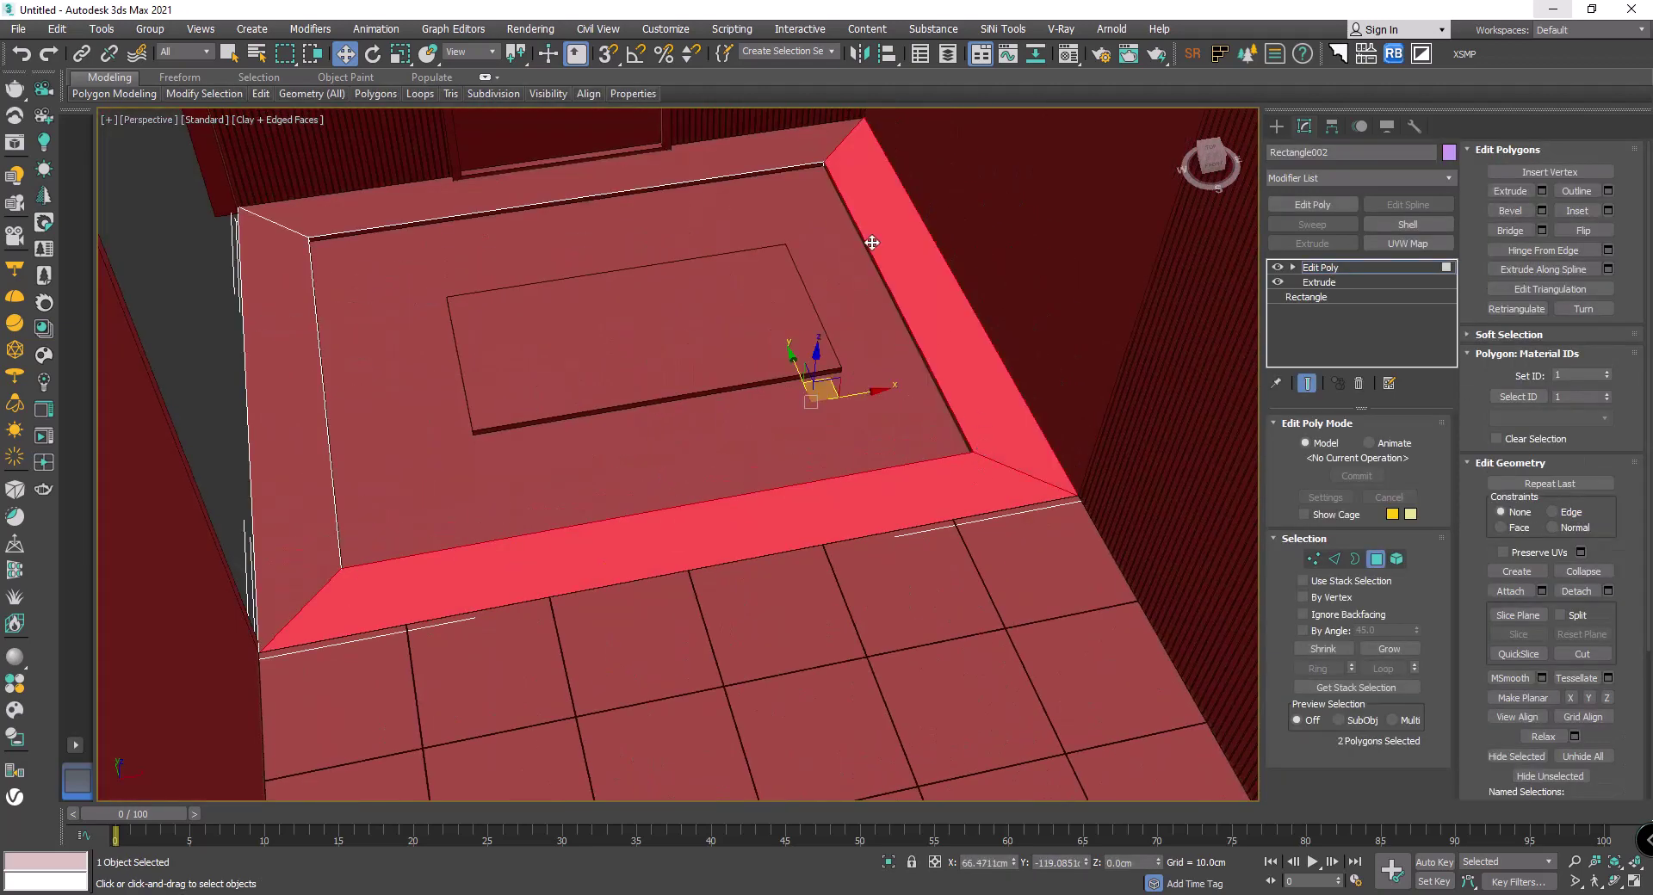
pyautogui.keyDown('ctrl'); pyautogui.click(737, 149); pyautogui.keyUp('ctrl')
pyautogui.keyDown('ctrl'); pyautogui.click(291, 328); pyautogui.keyUp('ctrl')
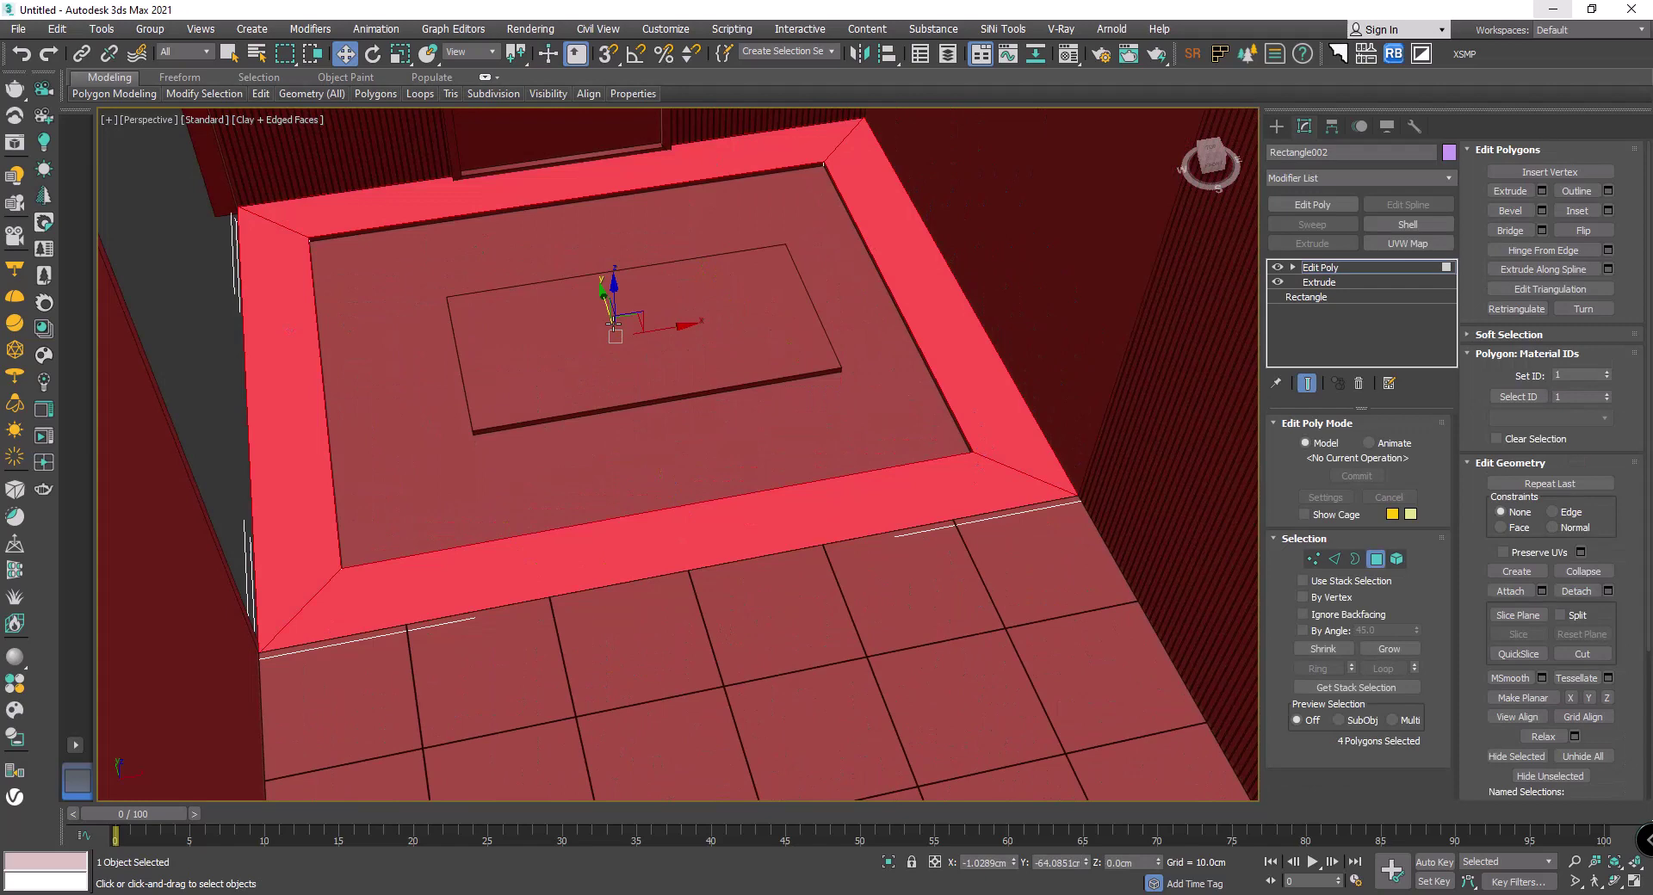
# Step: Detach the border faces as a clone named Object002 and select it
pyautogui.click(1608, 592)
pyautogui.click(807, 482)
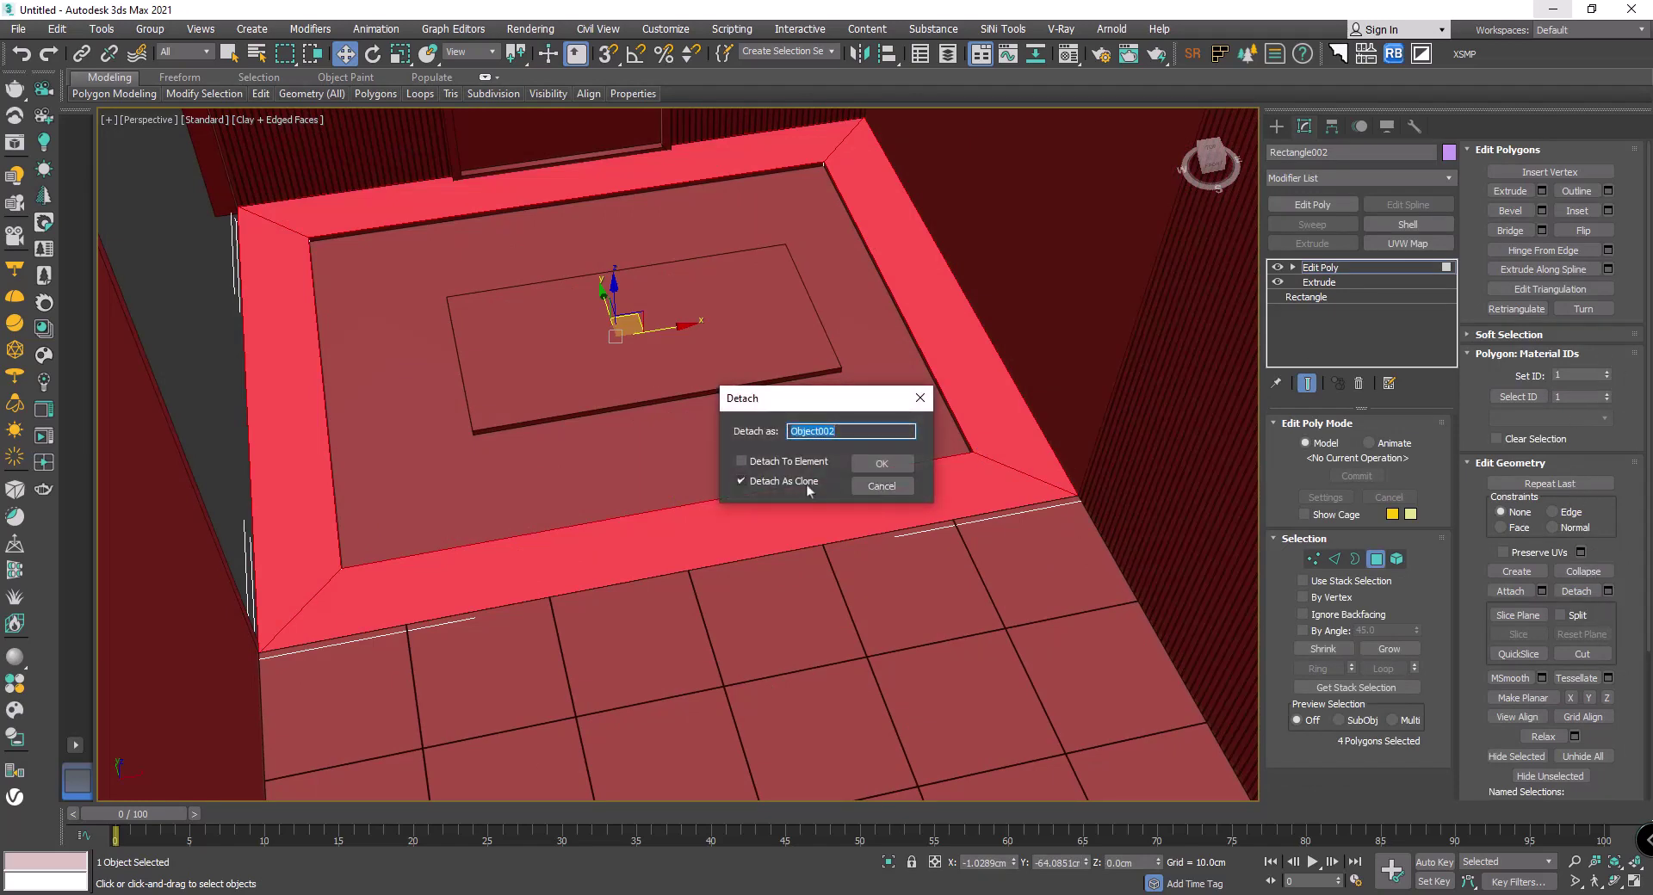
pyautogui.click(881, 464)
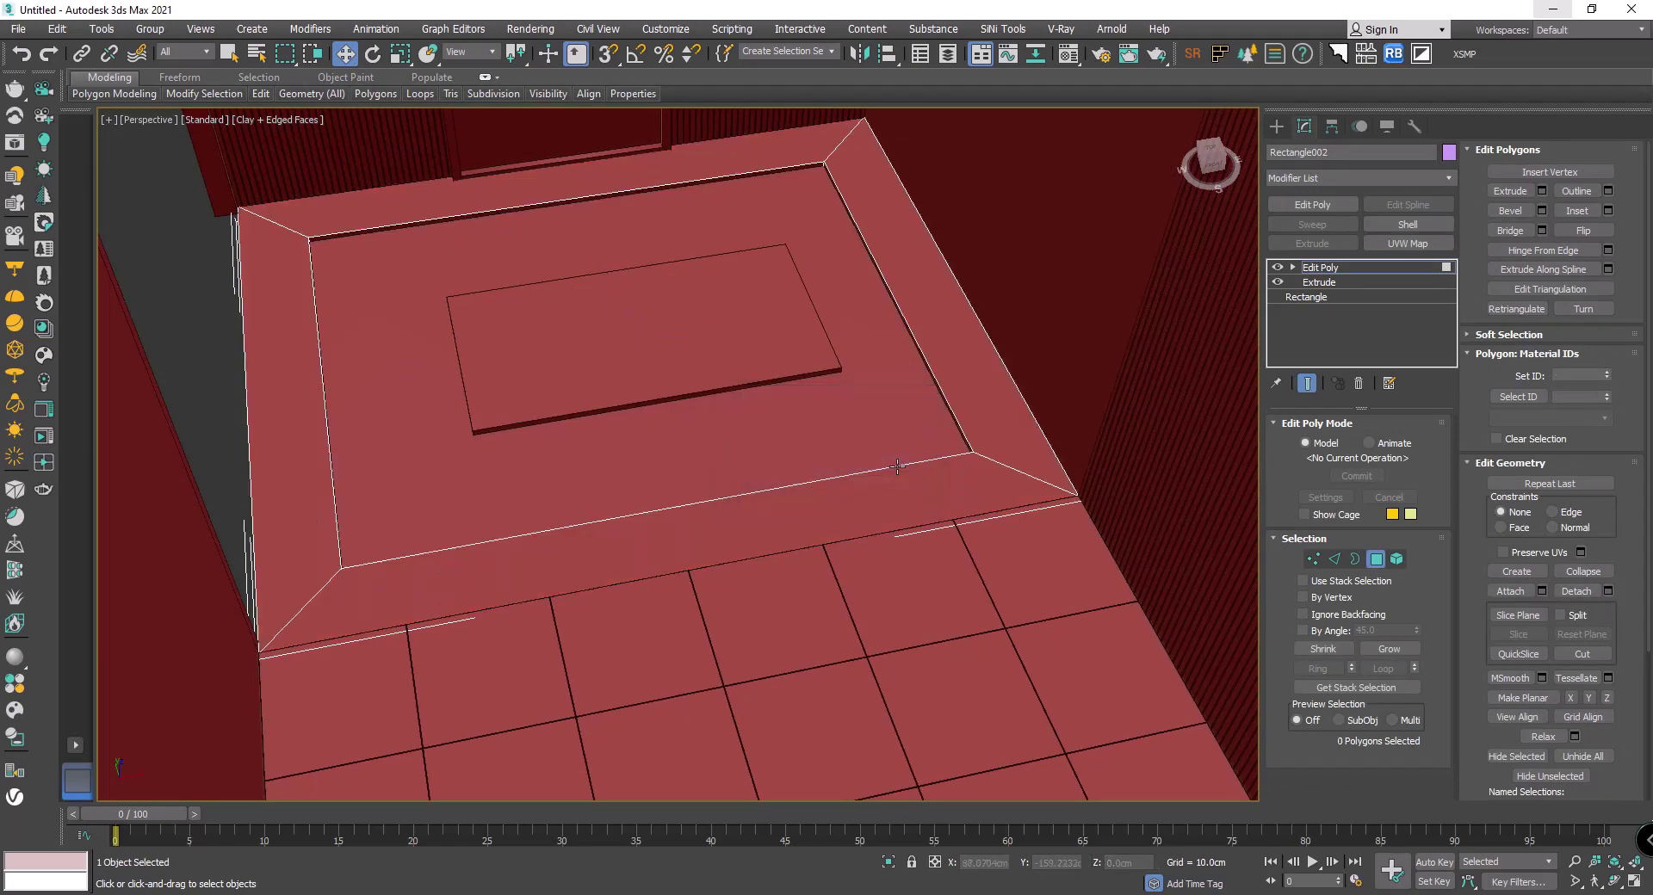
pyautogui.press('4')
pyautogui.click(1070, 484)
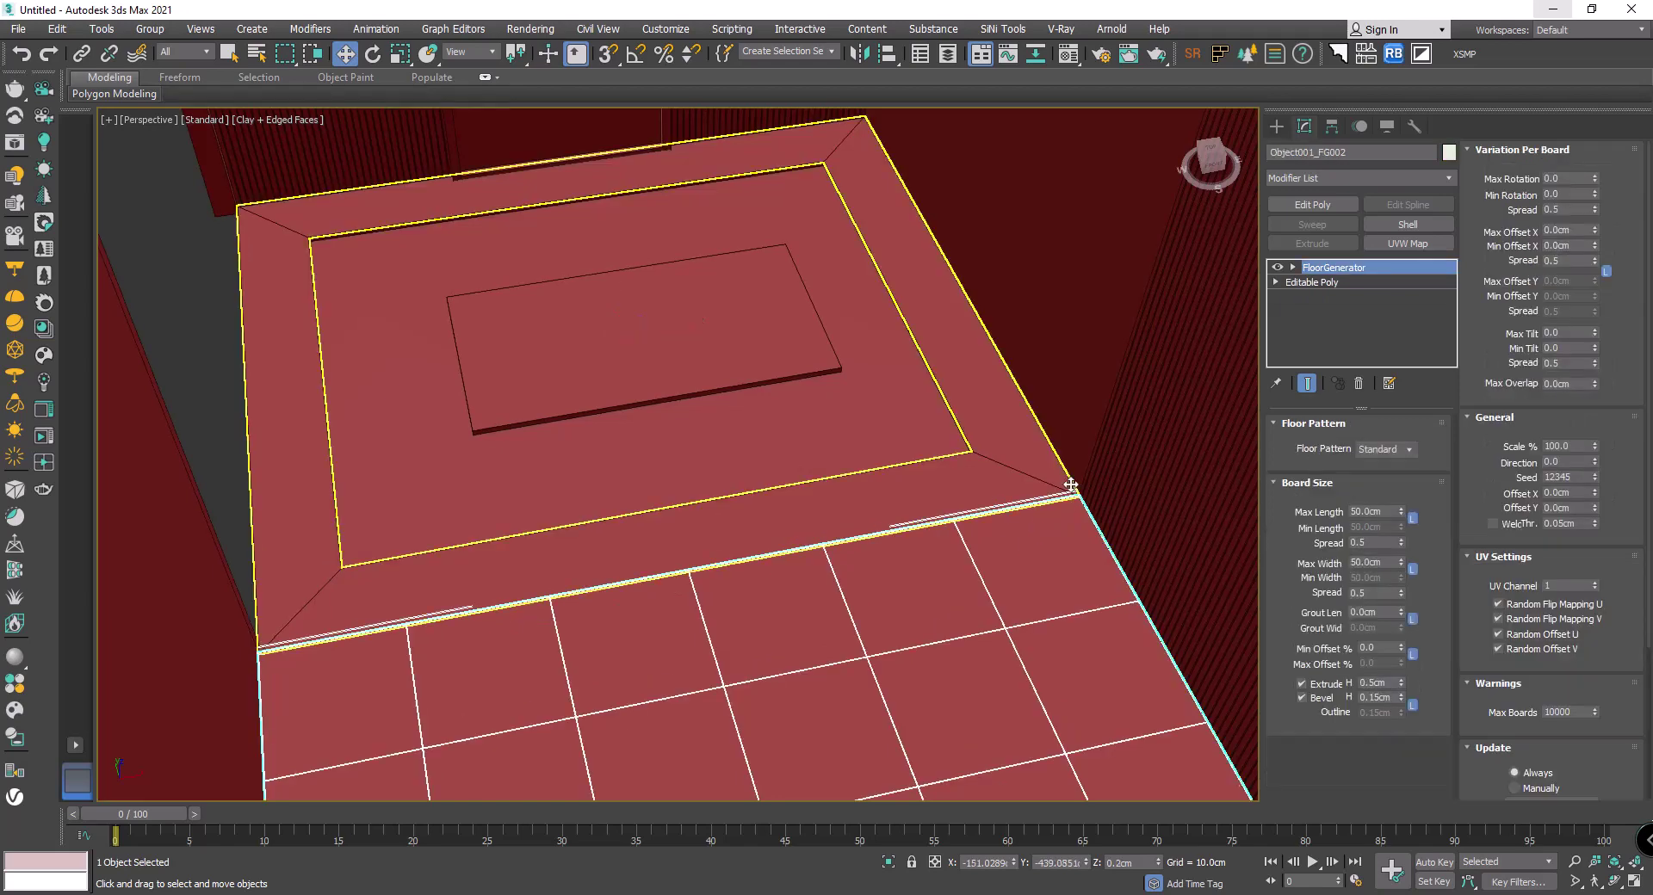
pyautogui.click(989, 374)
# Step: Tile Object002 with FloorGen boards of 50 cm max length and width
pyautogui.click(1219, 53)
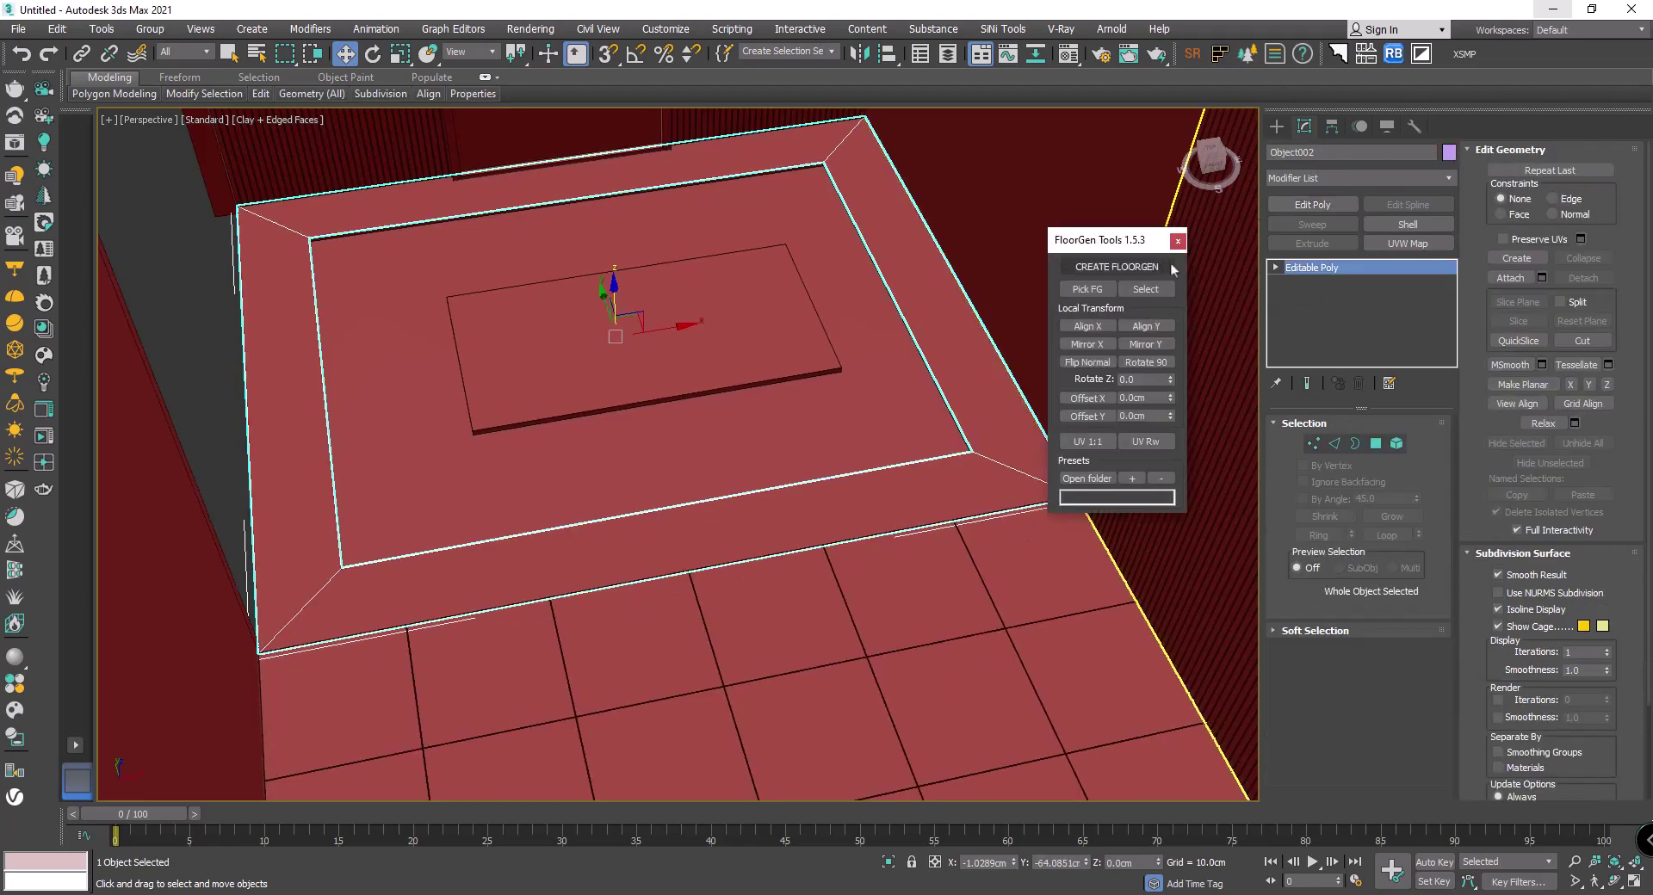
pyautogui.click(1117, 266)
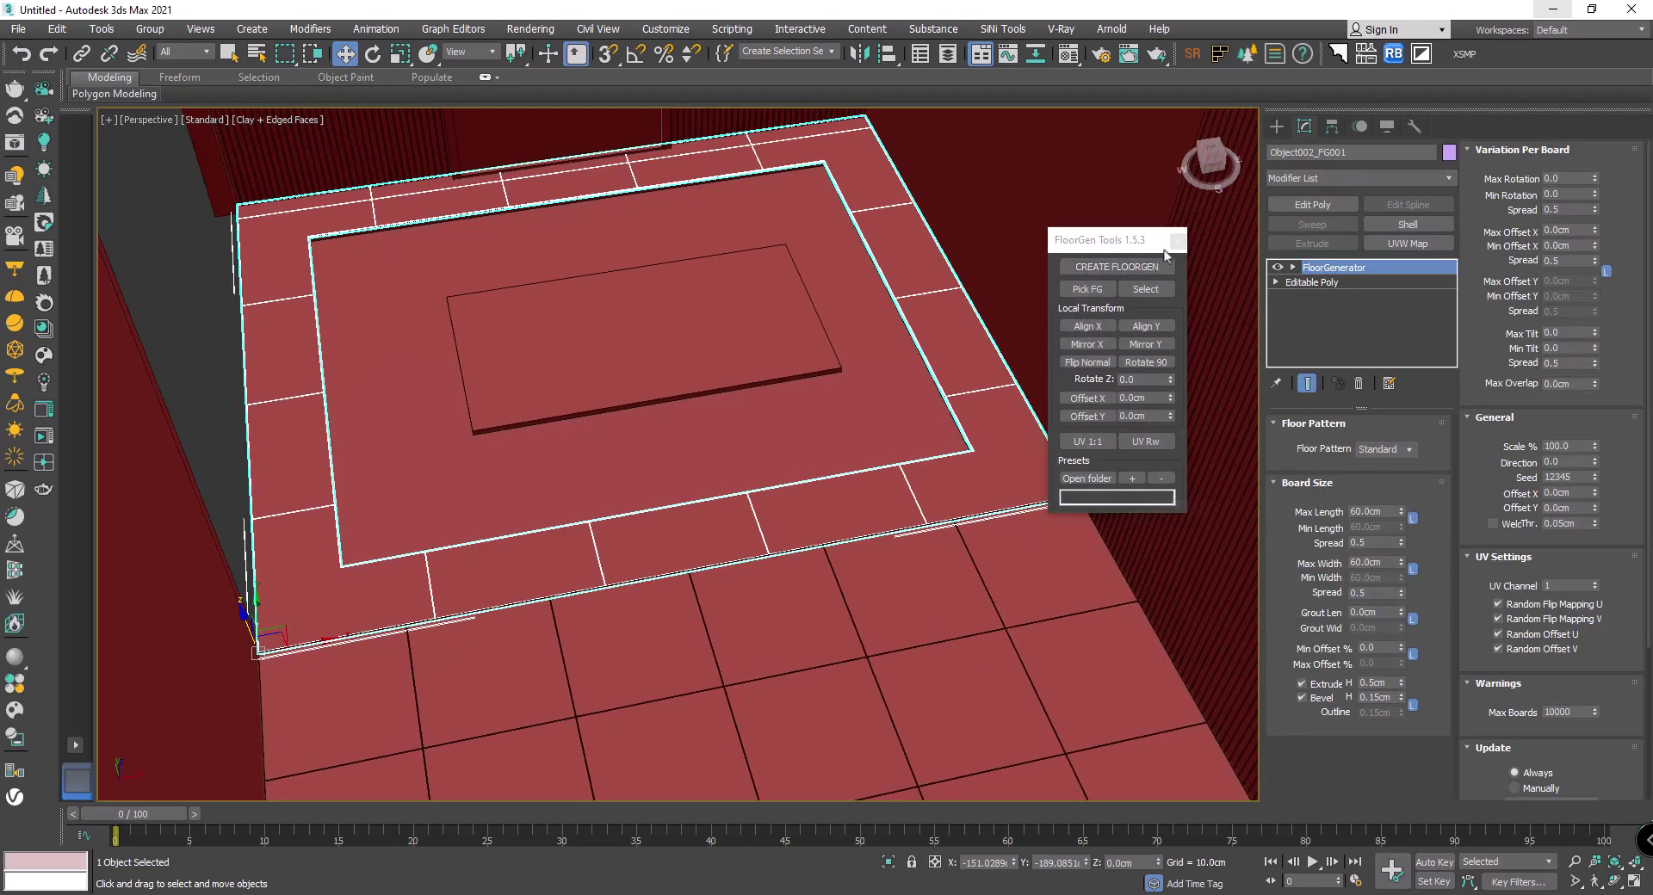
pyautogui.click(1087, 289)
pyautogui.click(1015, 611)
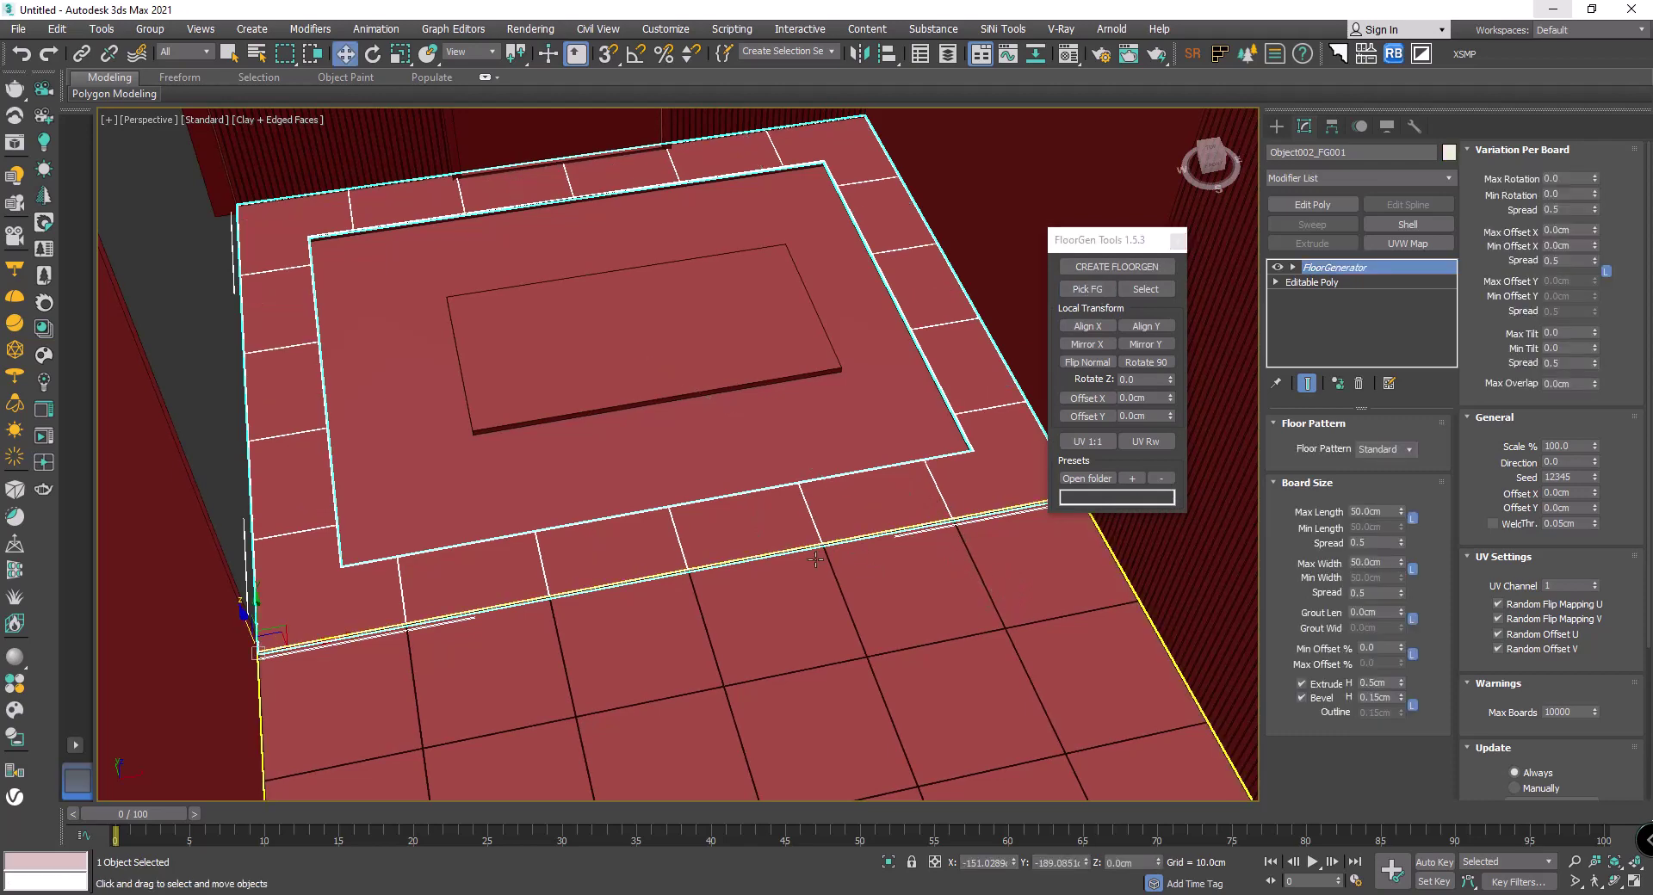
pyautogui.click(1177, 240)
pyautogui.click(188, 395)
# Step: Shift-clone a side wall into a copy named Box007
pyautogui.keyDown('alt'); pyautogui.moveTo(188, 395); pyautogui.dragTo(553, 476, button='middle'); pyautogui.keyUp('alt')
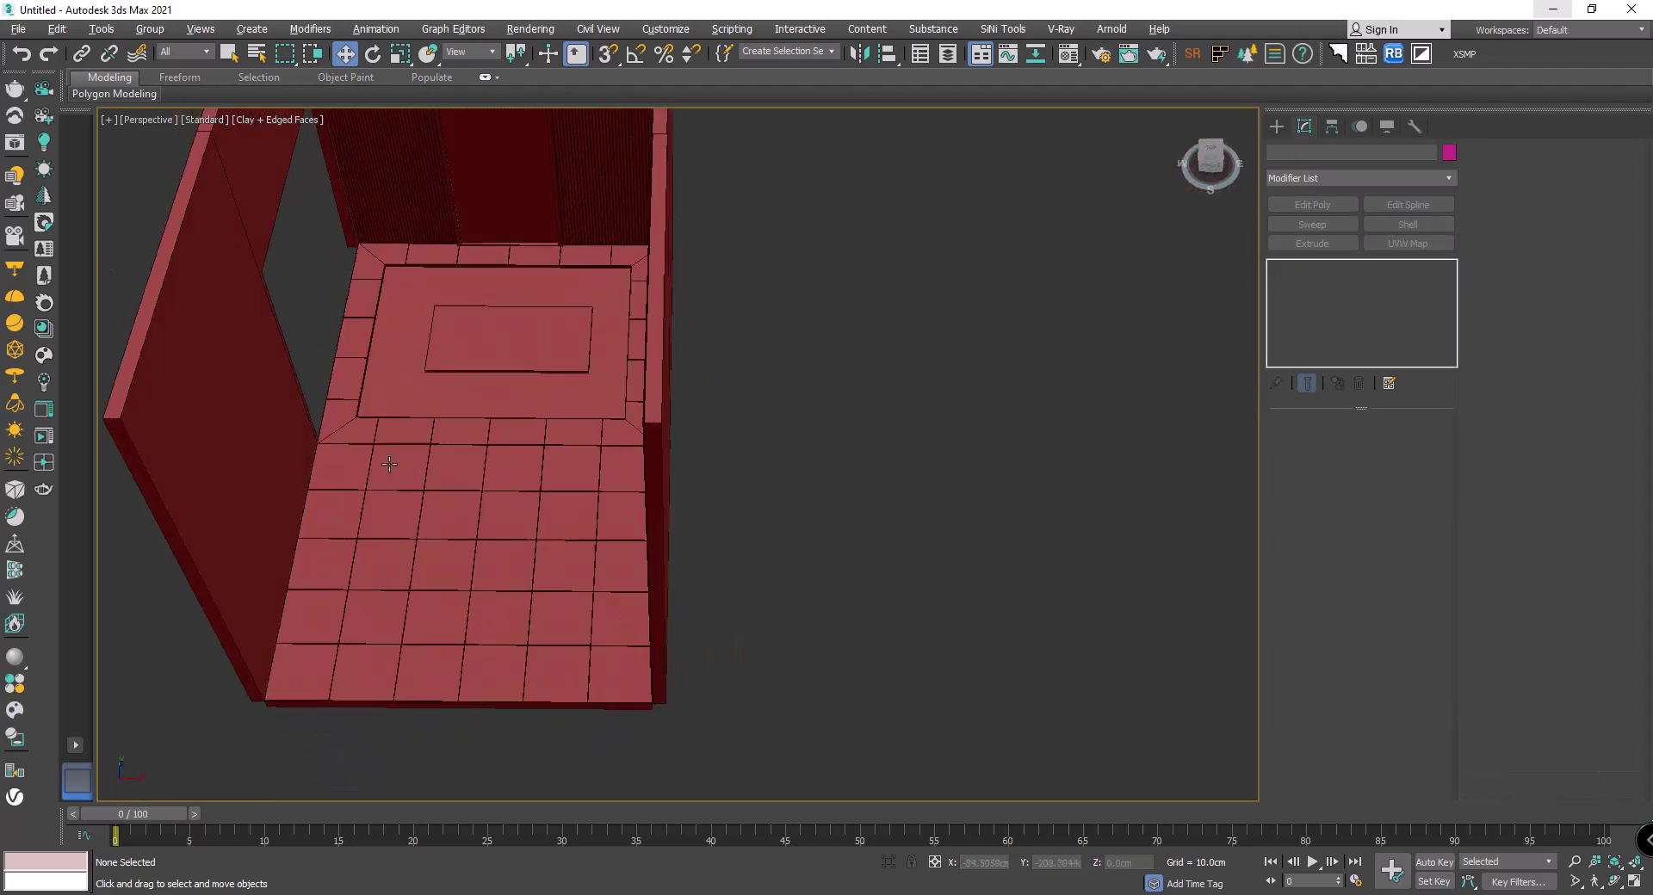
pyautogui.moveTo(834, 432)
pyautogui.keyDown('alt'); pyautogui.mouseDown(button='middle')
pyautogui.moveTo(856, 521)
pyautogui.moveTo(948, 480)
pyautogui.moveTo(528, 372)
pyautogui.mouseUp(button='middle'); pyautogui.keyUp('alt')
pyautogui.click(746, 344)
pyautogui.scroll(-5, 744, 345)
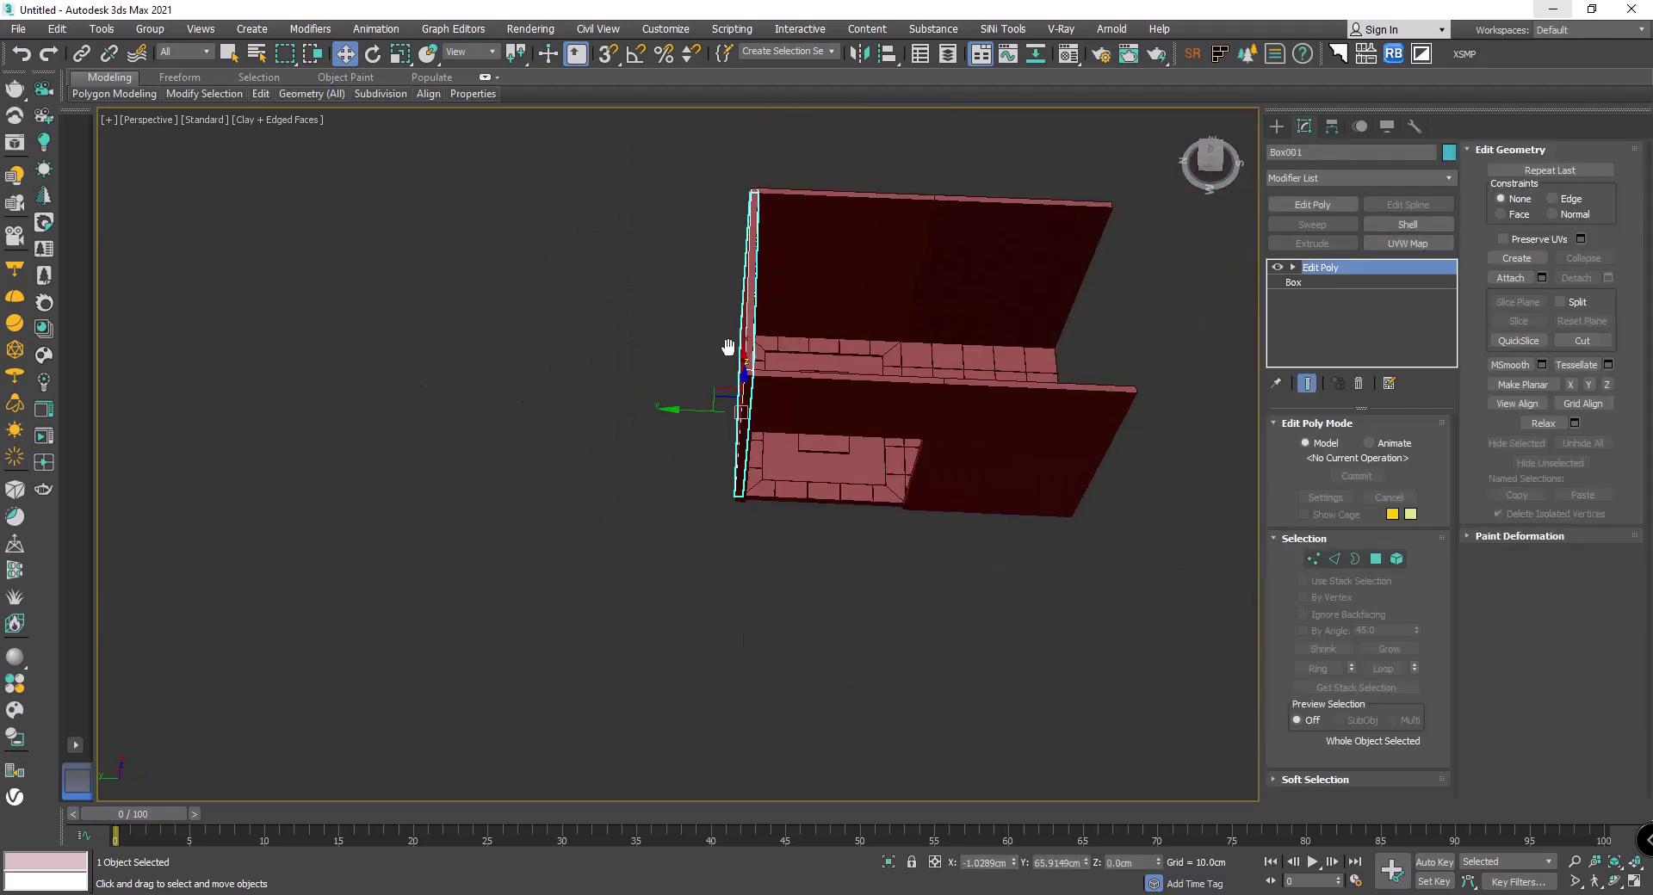
pyautogui.keyDown('alt'); pyautogui.moveTo(744, 345); pyautogui.dragTo(499, 440, button='middle'); pyautogui.keyUp('alt')
pyautogui.keyDown('shift'); pyautogui.moveTo(499, 440); pyautogui.dragTo(842, 461); pyautogui.keyUp('shift')
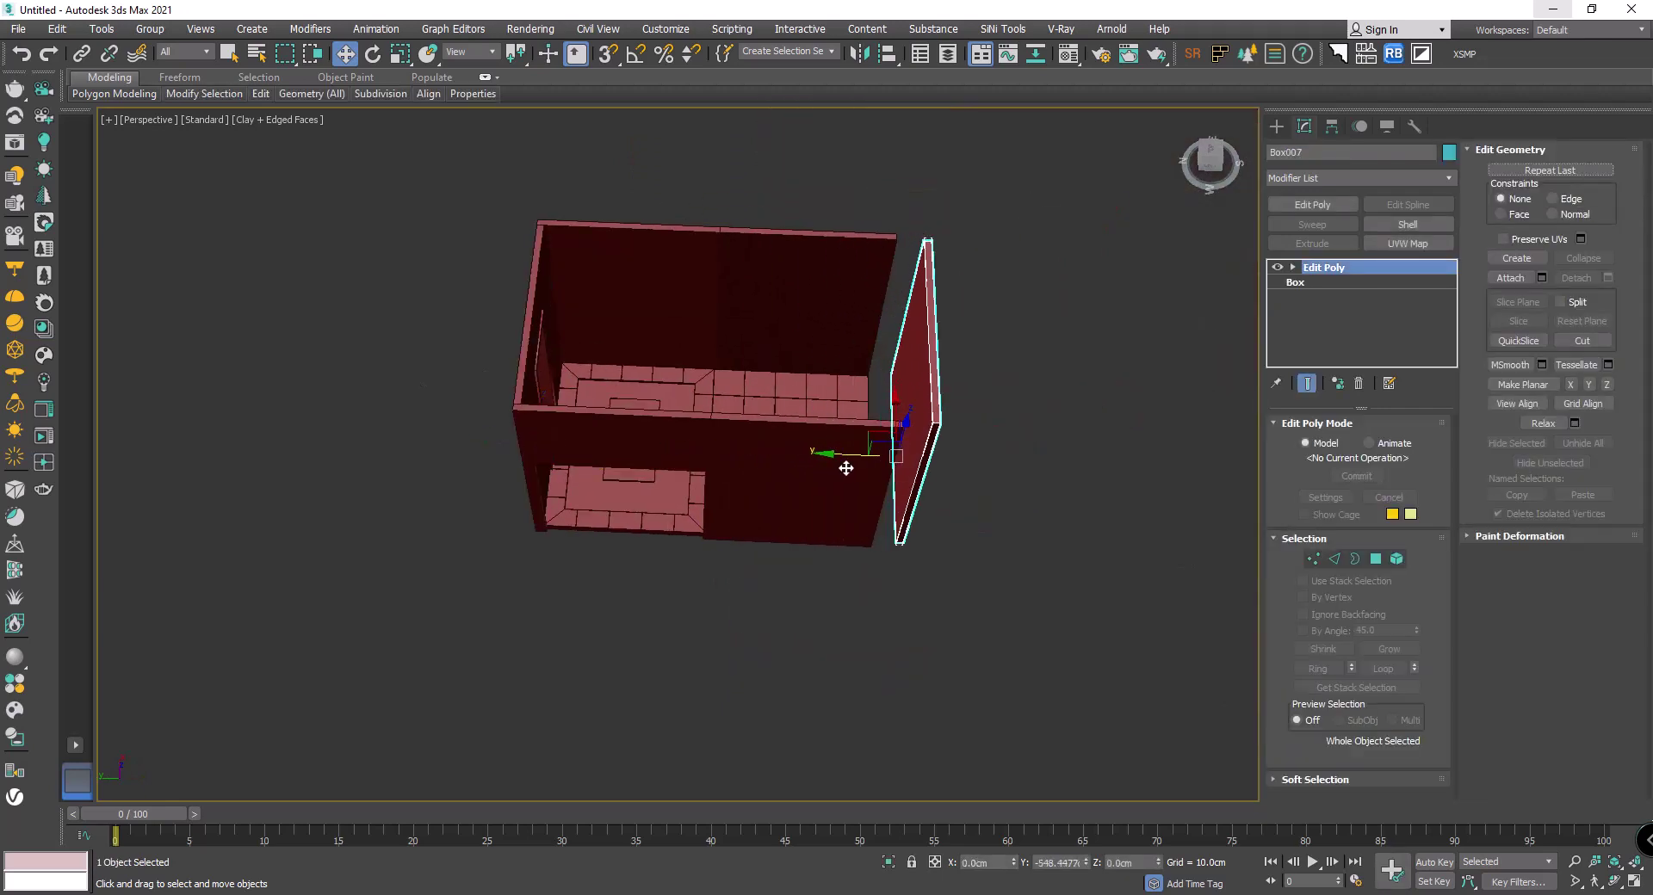
pyautogui.click(828, 529)
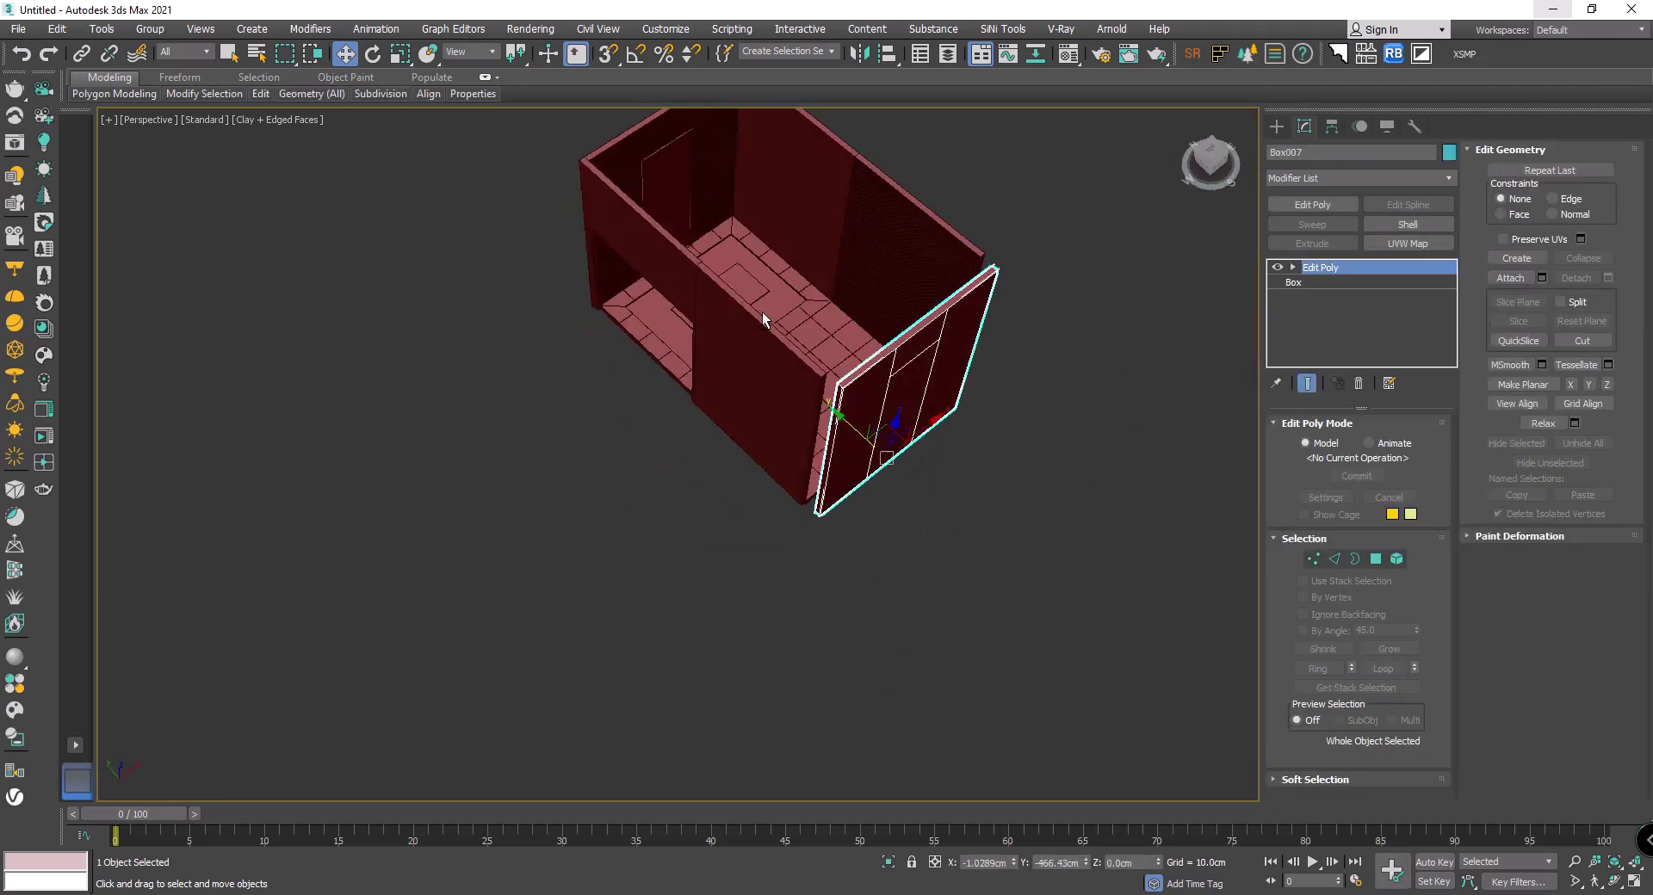
# Step: With 3D Snap on, snap Box007 into the open end onto the floor corner
pyautogui.keyDown('alt'); pyautogui.moveTo(829, 529); pyautogui.dragTo(904, 435, button='middle'); pyautogui.keyUp('alt')
pyautogui.scroll(5, 1001, 364)
pyautogui.moveTo(1001, 364); pyautogui.dragTo(826, 456, button='middle')
pyautogui.press('s')
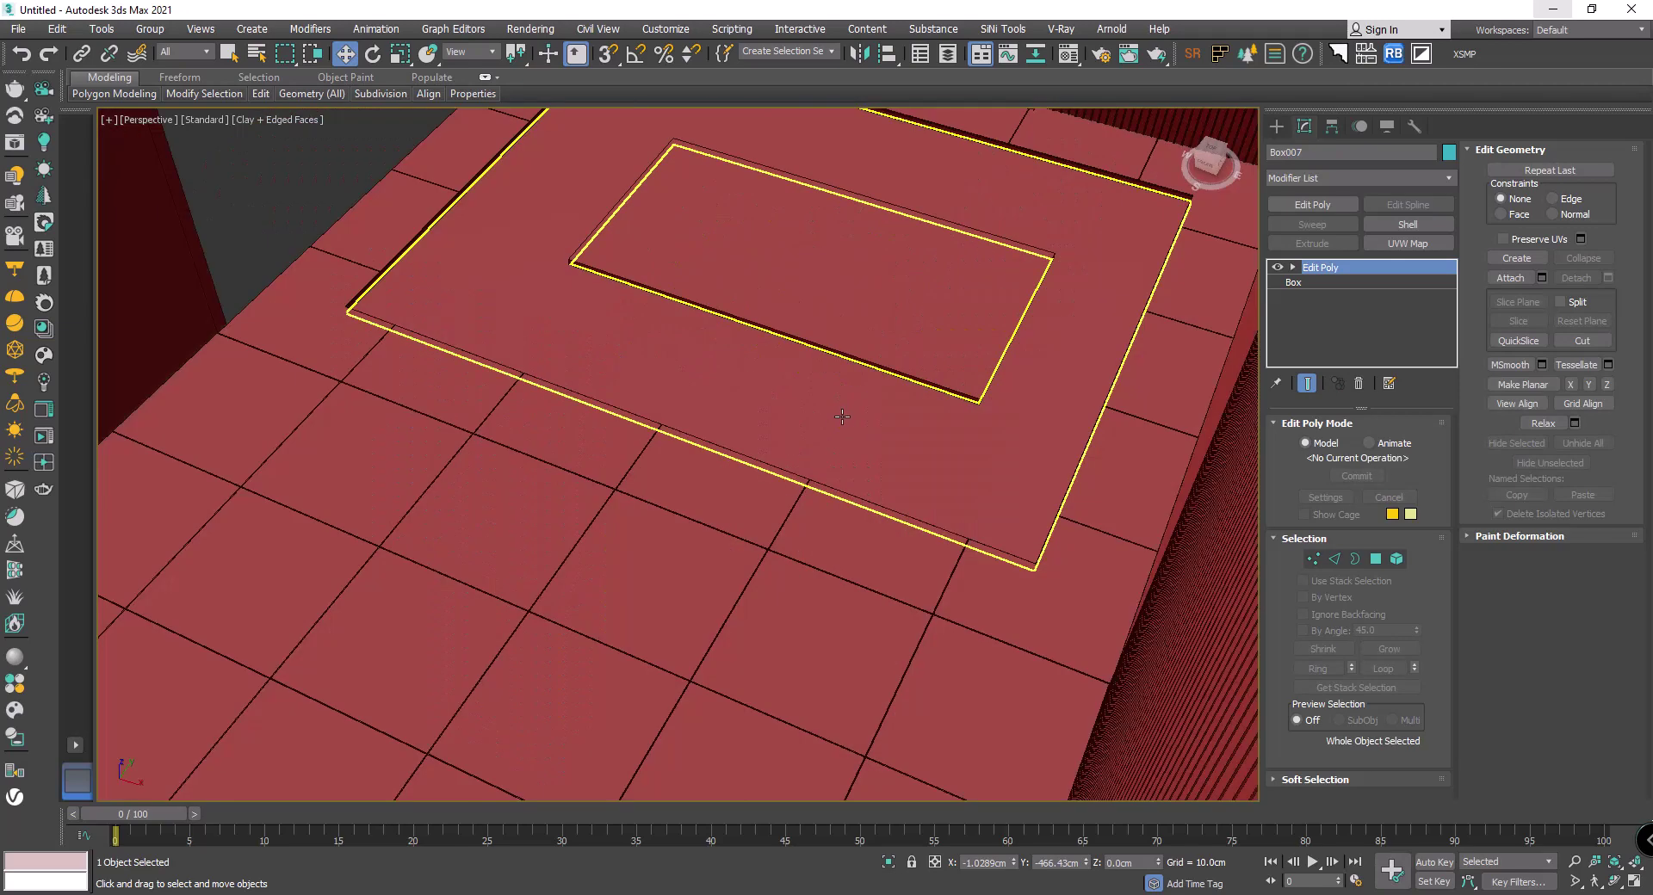
pyautogui.moveTo(827, 456); pyautogui.dragTo(667, 456)
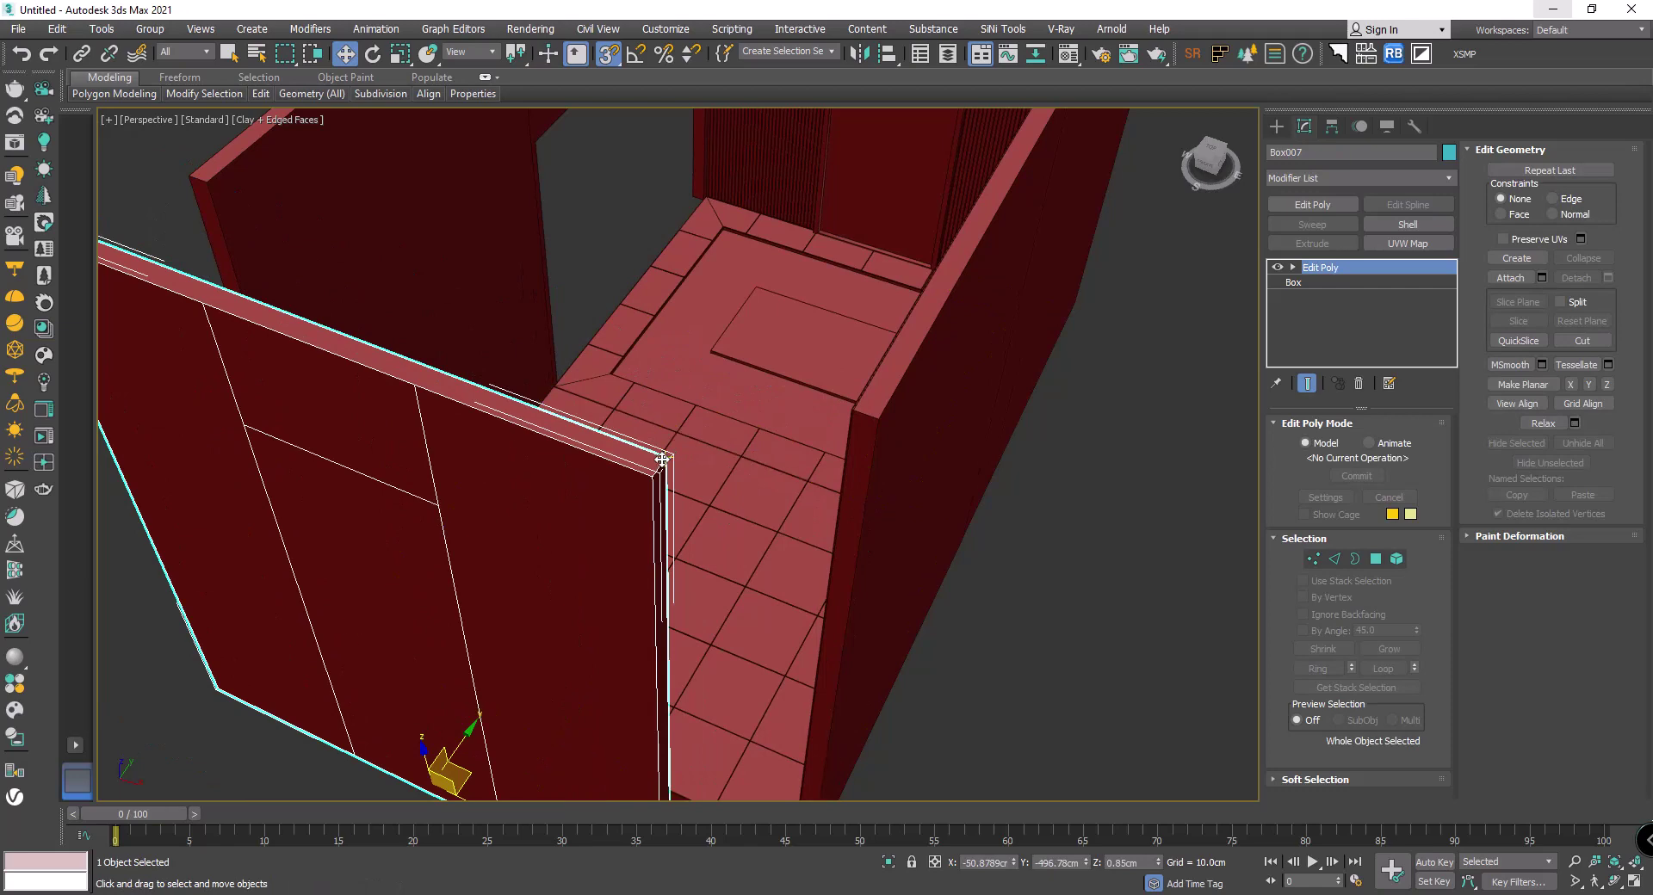
pyautogui.scroll(-5, 867, 428)
pyautogui.moveTo(866, 428)
pyautogui.keyDown('alt'); pyautogui.mouseDown(button='middle')
pyautogui.moveTo(934, 421)
pyautogui.moveTo(896, 421)
pyautogui.mouseUp(button='middle'); pyautogui.keyUp('alt')
pyautogui.scroll(5, 896, 421)
pyautogui.scroll(-2, 572, 387)
pyautogui.keyDown('alt'); pyautogui.moveTo(572, 387); pyautogui.dragTo(600, 397, button='middle'); pyautogui.keyUp('alt')
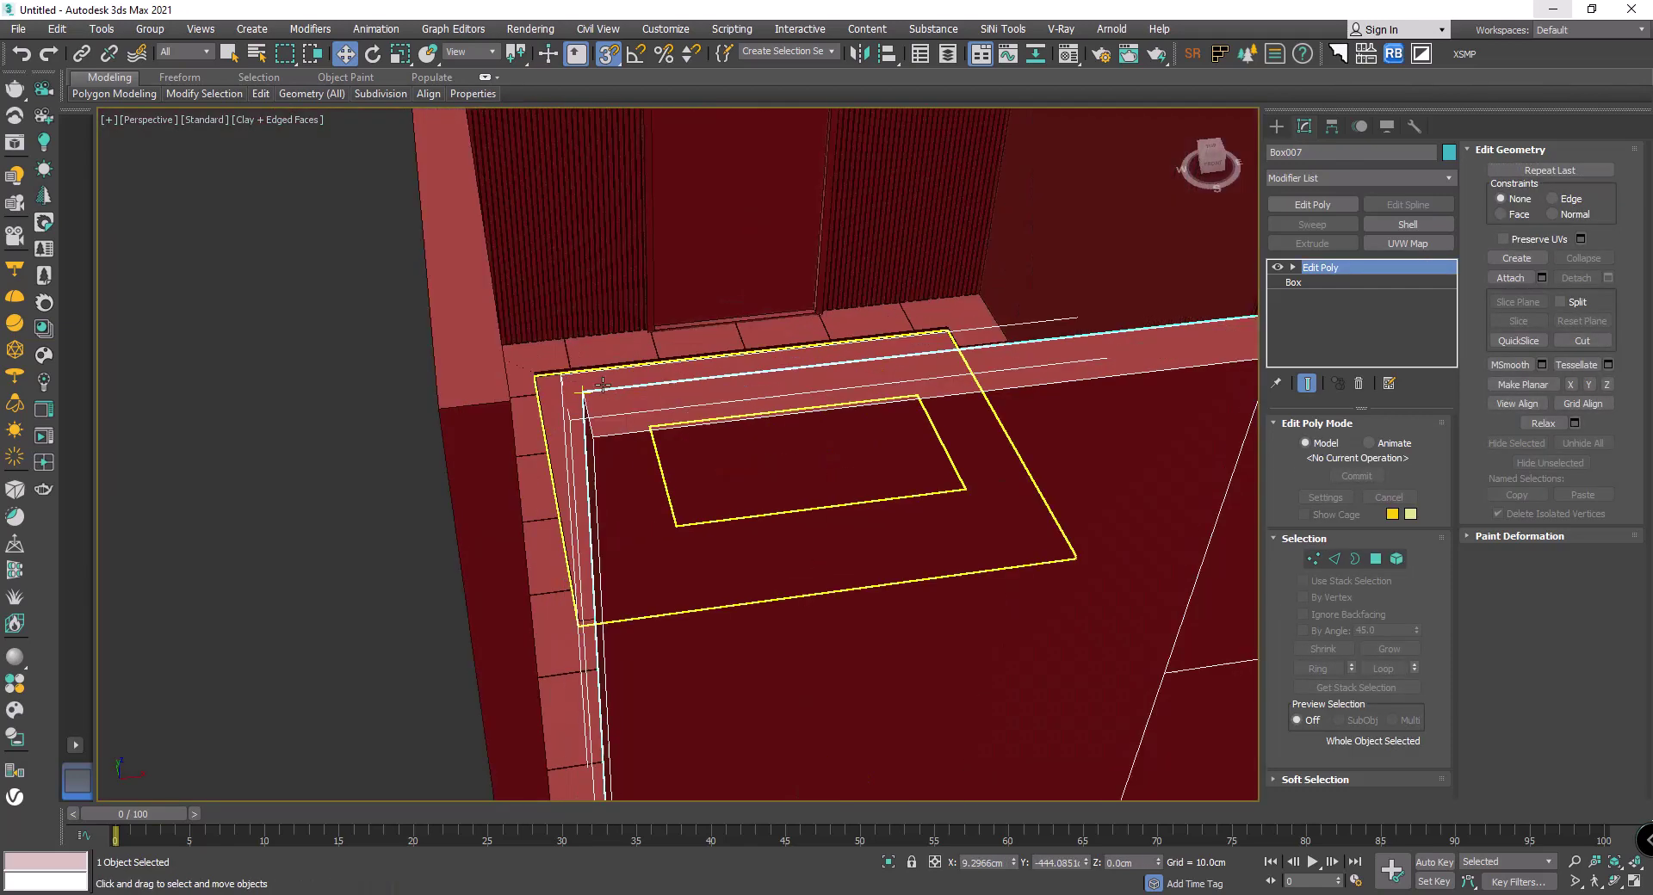
pyautogui.moveTo(589, 395); pyautogui.dragTo(522, 408)
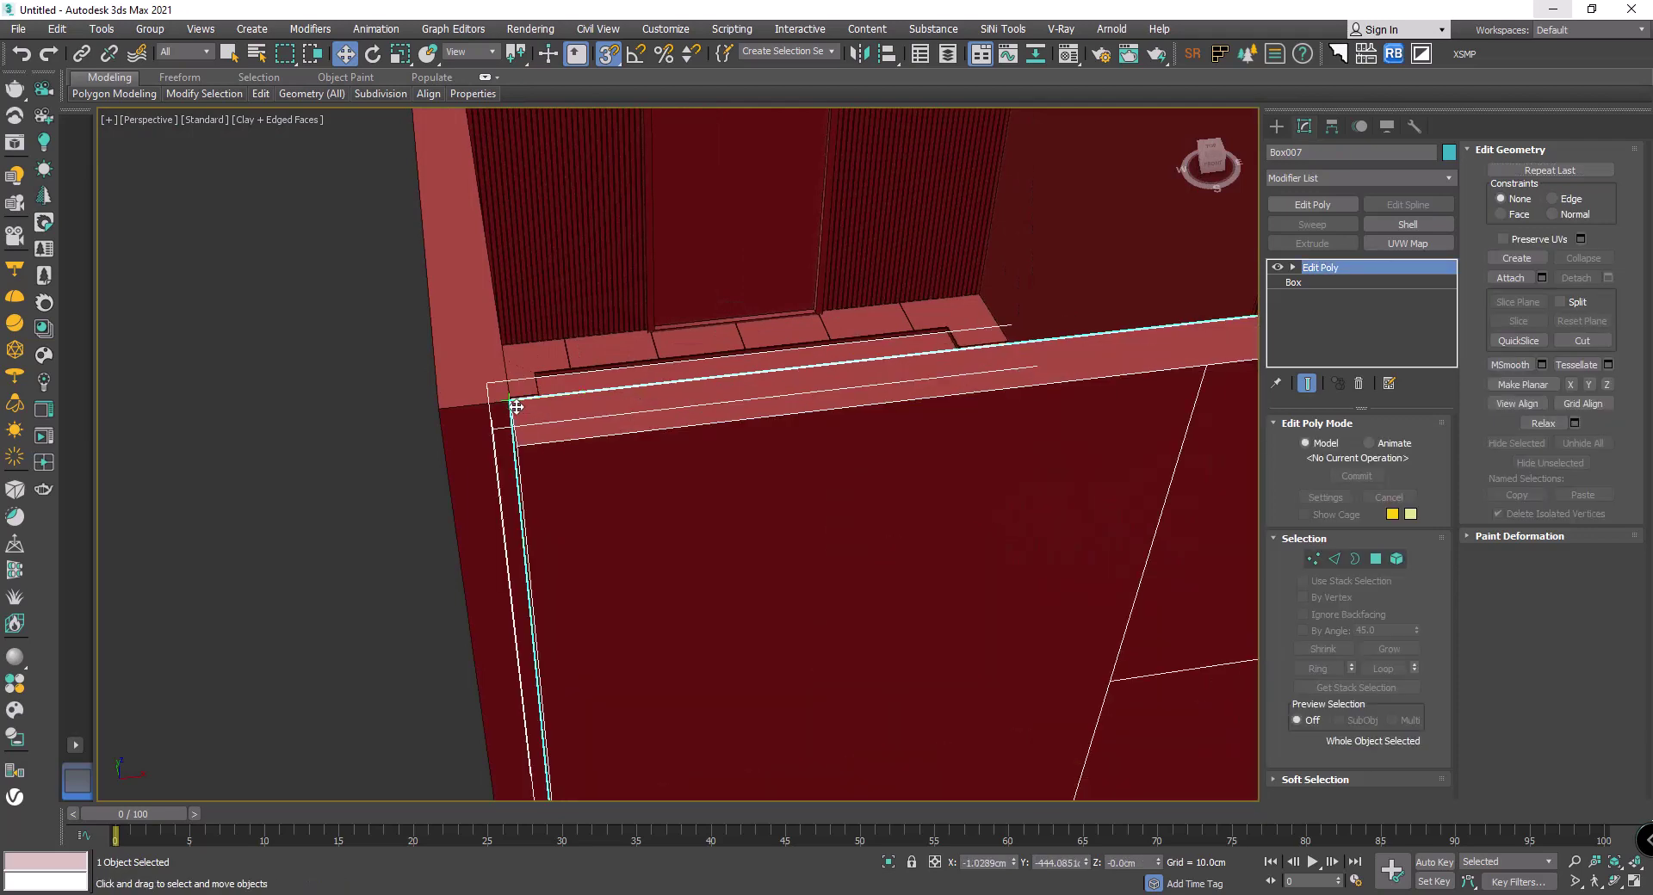
pyautogui.scroll(-5, 515, 406)
# Step: Deselect the wall and orbit to look down into the enclosed room
pyautogui.click(288, 425)
pyautogui.moveTo(287, 425)
pyautogui.keyDown('alt'); pyautogui.mouseDown(button='middle')
pyautogui.moveTo(580, 396)
pyautogui.moveTo(413, 424)
pyautogui.moveTo(812, 443)
pyautogui.moveTo(769, 402)
pyautogui.moveTo(664, 406)
pyautogui.moveTo(619, 336)
pyautogui.moveTo(783, 370)
pyautogui.moveTo(921, 205)
pyautogui.mouseUp(button='middle'); pyautogui.keyUp('alt')
pyautogui.scroll(5, 769, 403)
pyautogui.scroll(-3, 769, 403)
pyautogui.click(1277, 126)
# Step: Snap a 499.5 × 300 cm rectangle corner to corner over the walls
pyautogui.click(1391, 243)
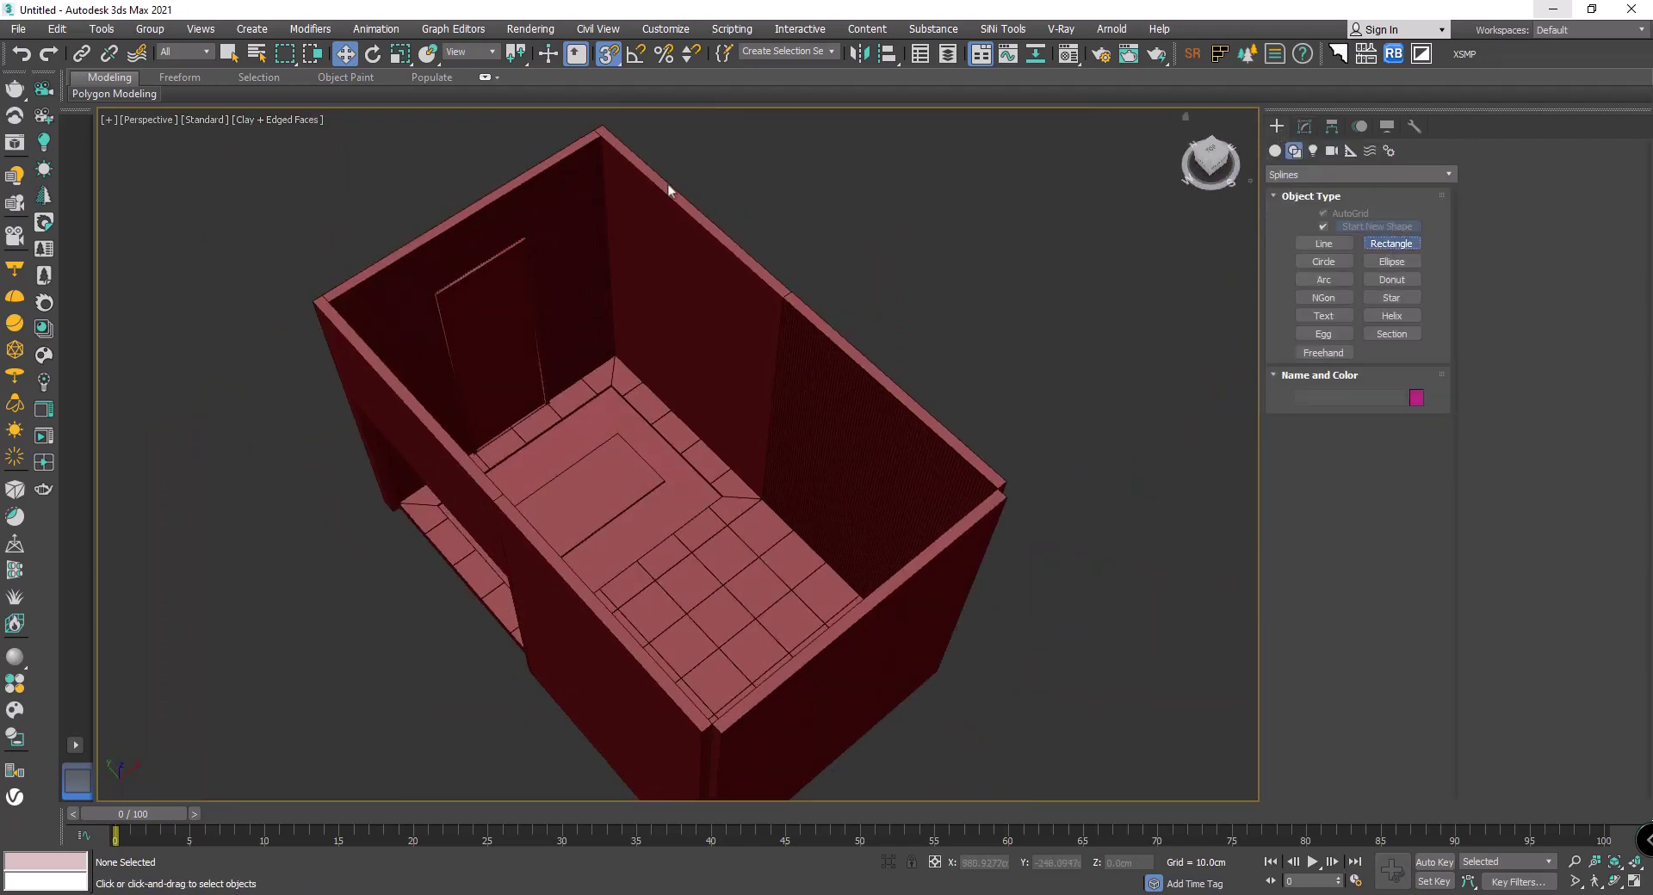
pyautogui.scroll(6, 679, 237)
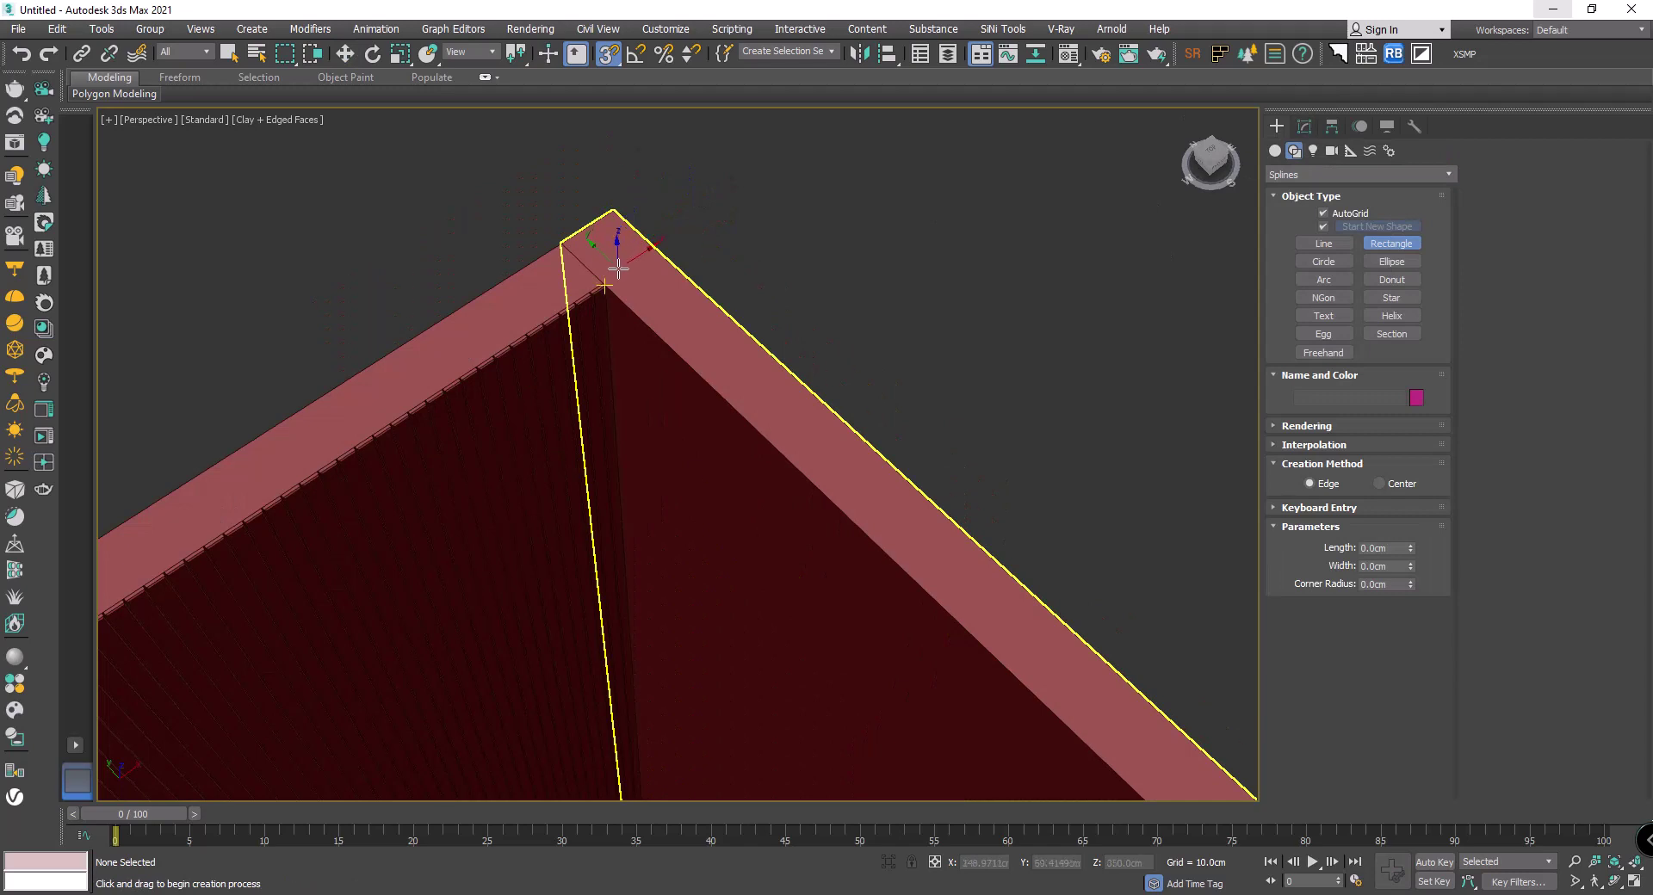
pyautogui.moveTo(618, 269); pyautogui.dragTo(617, 473)
pyautogui.scroll(-4, 617, 473)
pyautogui.moveTo(680, 568); pyautogui.dragTo(656, 342, button='middle')
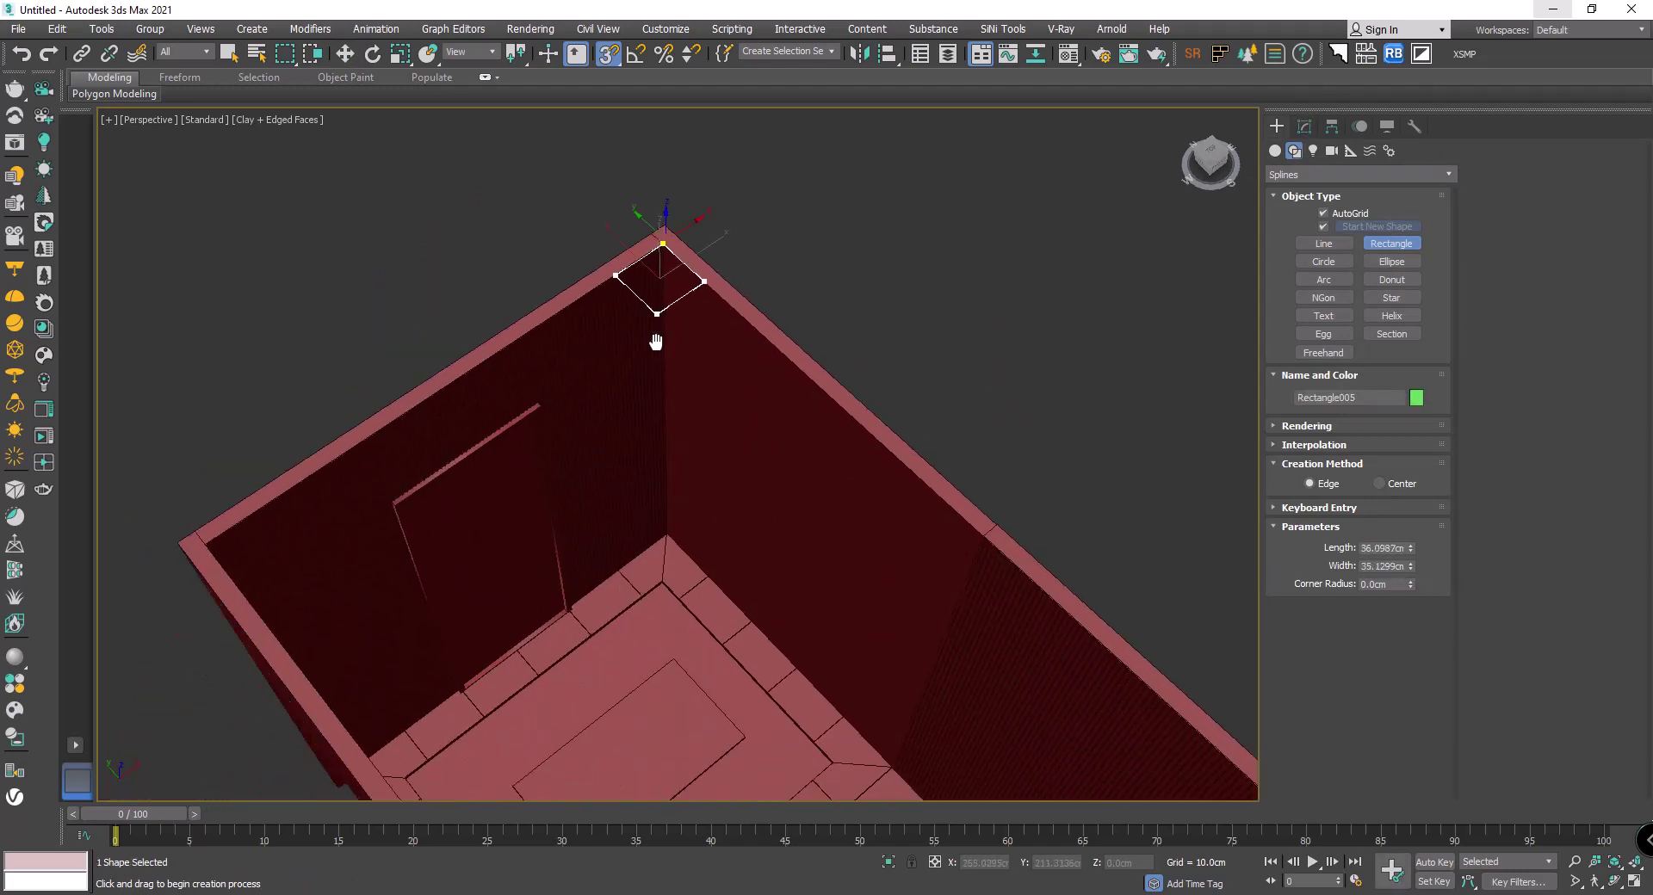
pyautogui.moveTo(656, 342); pyautogui.dragTo(757, 747)
pyautogui.scroll(-3, 675, 442)
pyautogui.scroll(3, 723, 571)
pyautogui.keyDown('alt'); pyautogui.moveTo(757, 747); pyautogui.dragTo(751, 398, button='middle'); pyautogui.keyUp('alt')
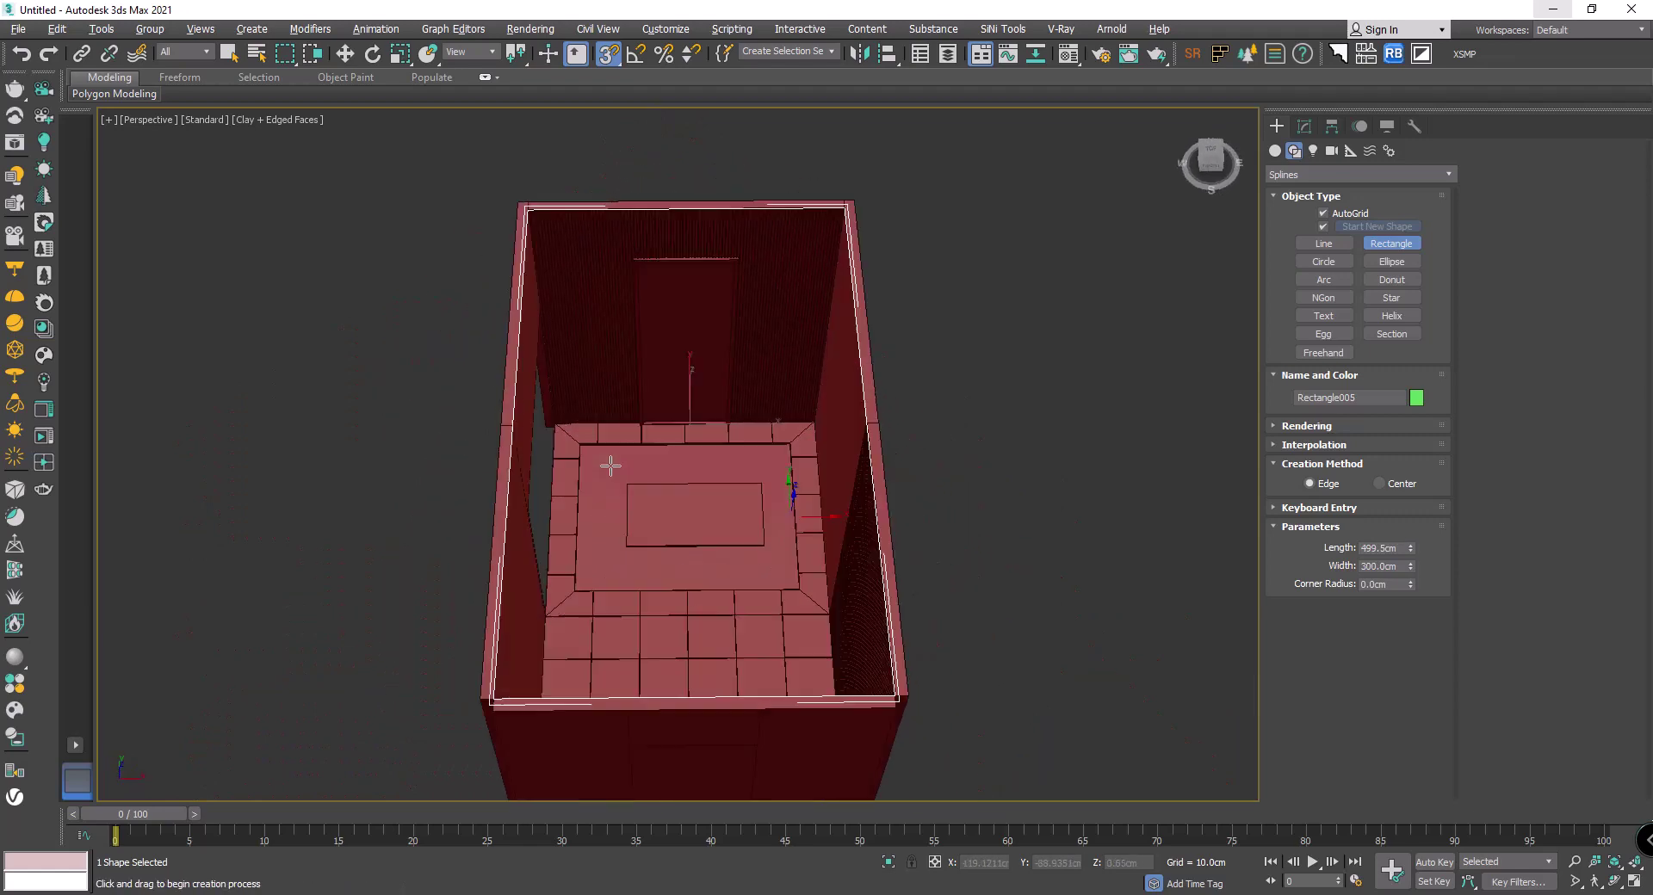
# Step: Extrude the rectangle 10 cm into the ceiling slab
pyautogui.press('w')
pyautogui.click(1304, 126)
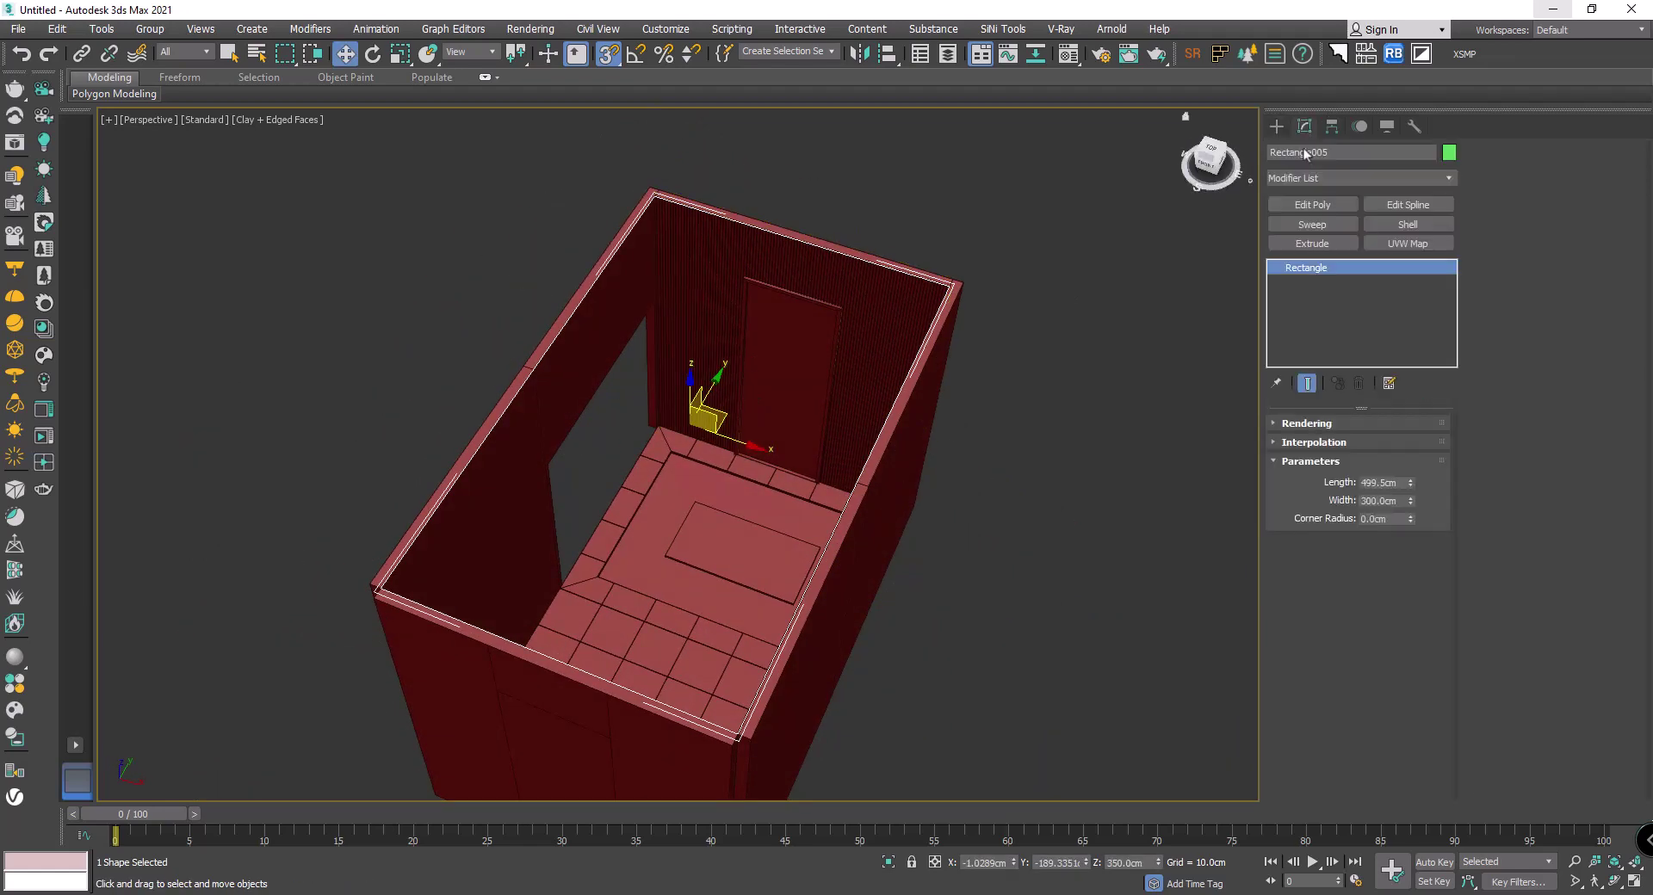
pyautogui.click(1339, 249)
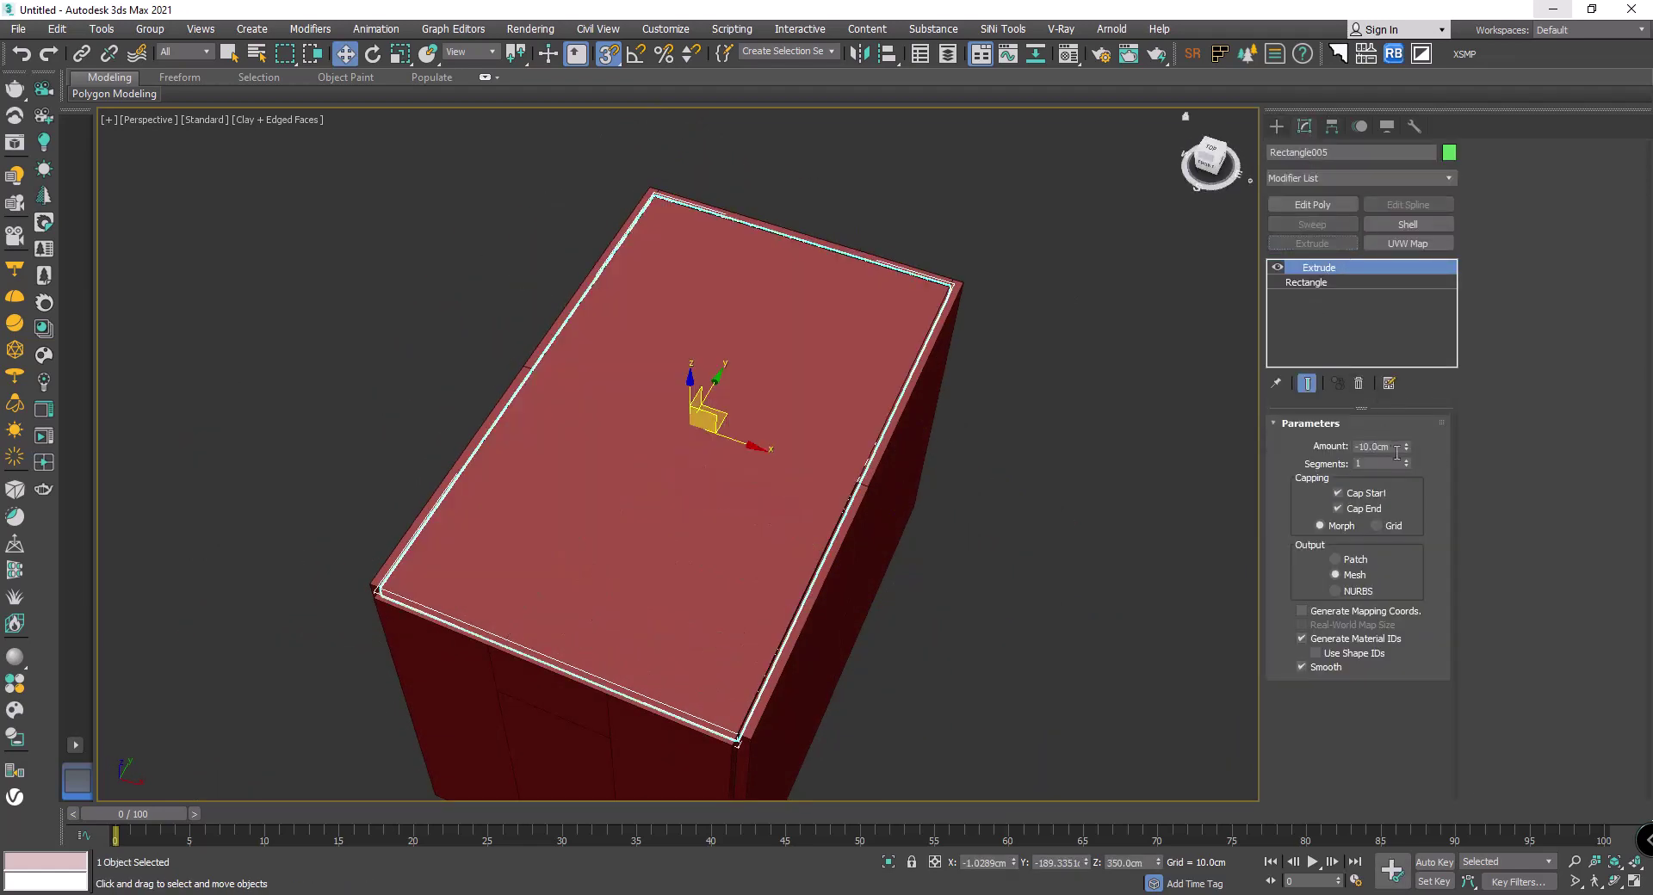
pyautogui.write('10')
pyautogui.press('Return')
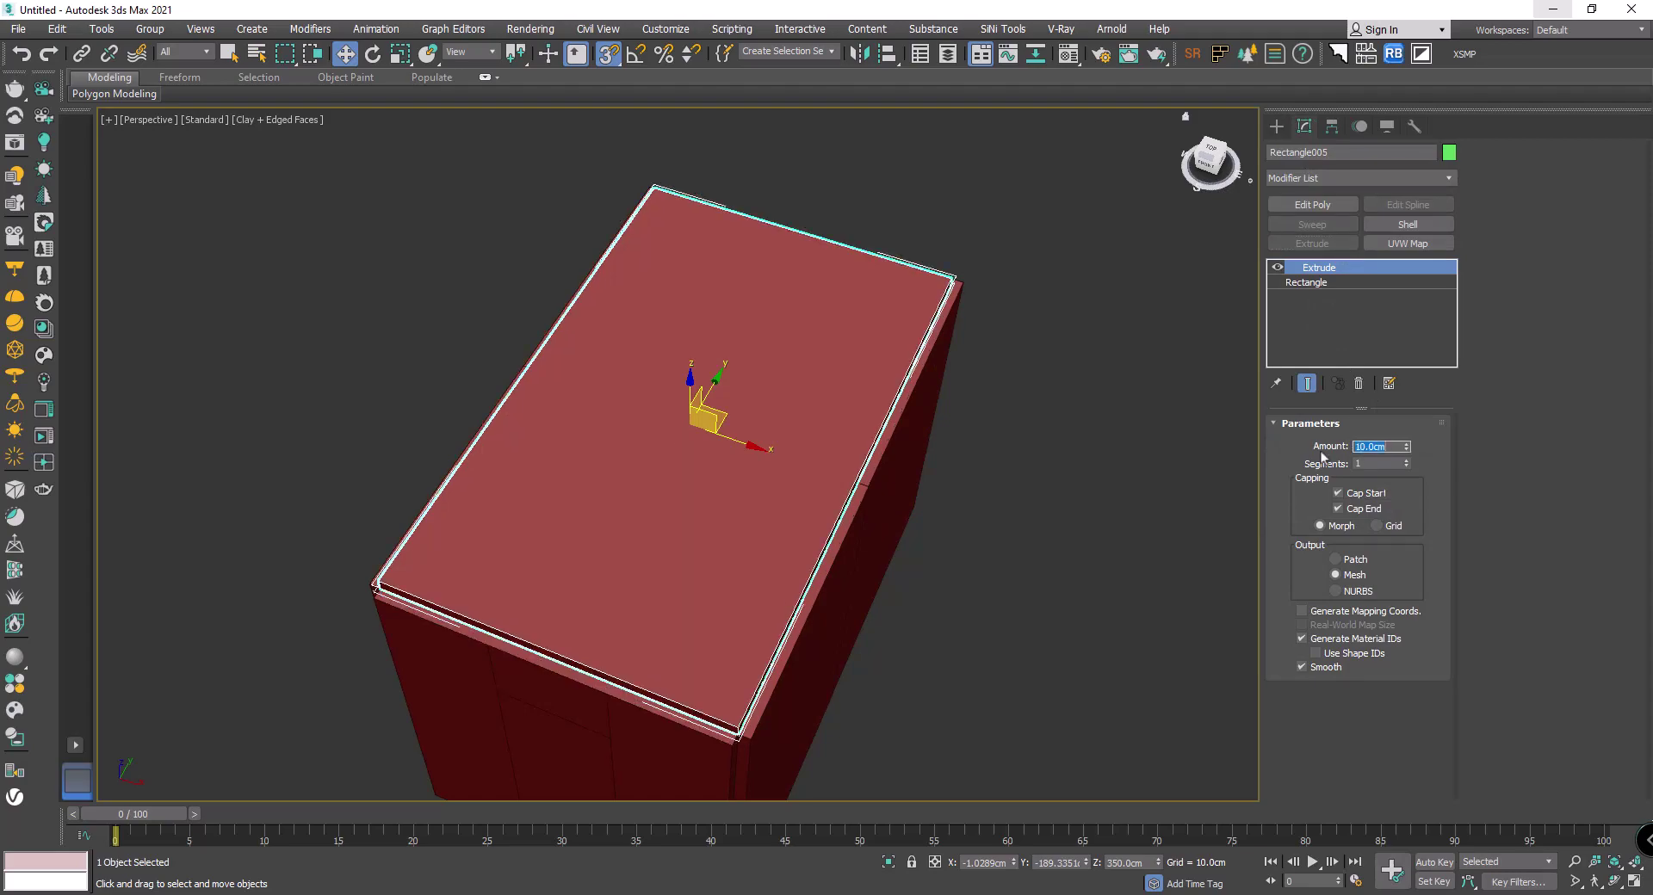
pyautogui.moveTo(1017, 431)
pyautogui.keyDown('alt'); pyautogui.mouseDown(button='middle')
pyautogui.moveTo(1174, 265)
pyautogui.moveTo(978, 287)
pyautogui.moveTo(1102, 266)
pyautogui.mouseUp(button='middle'); pyautogui.keyUp('alt')
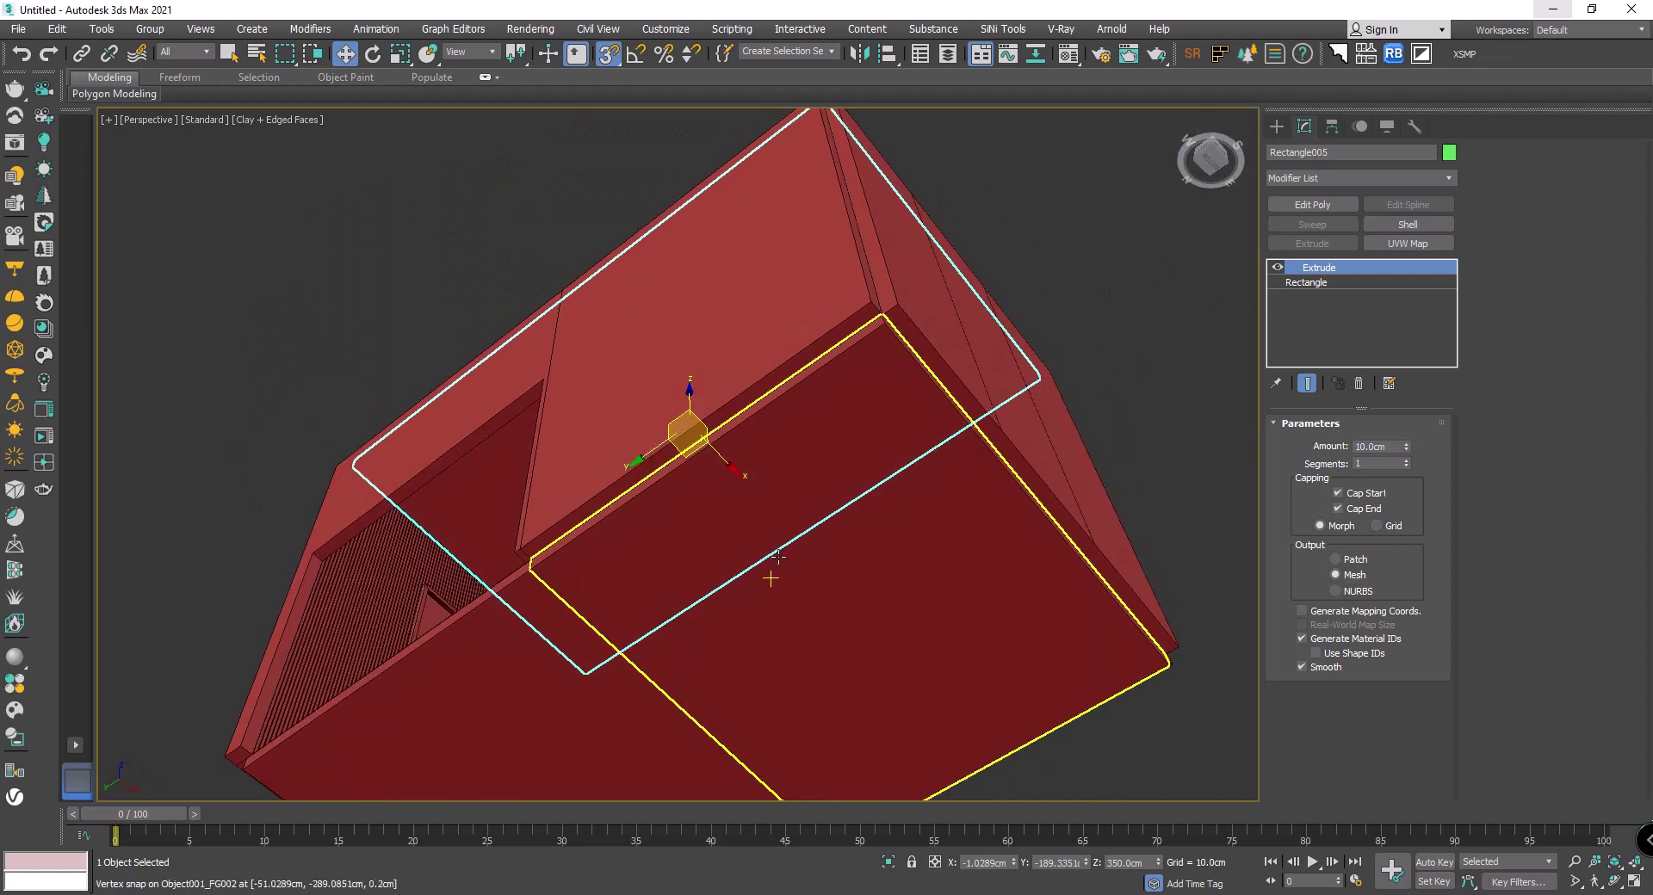
# Step: Unhide all objects, then hide the gridded floor plane and the nearby floor pieces
pyautogui.press('Delete')
pyautogui.rightClick(509, 649)
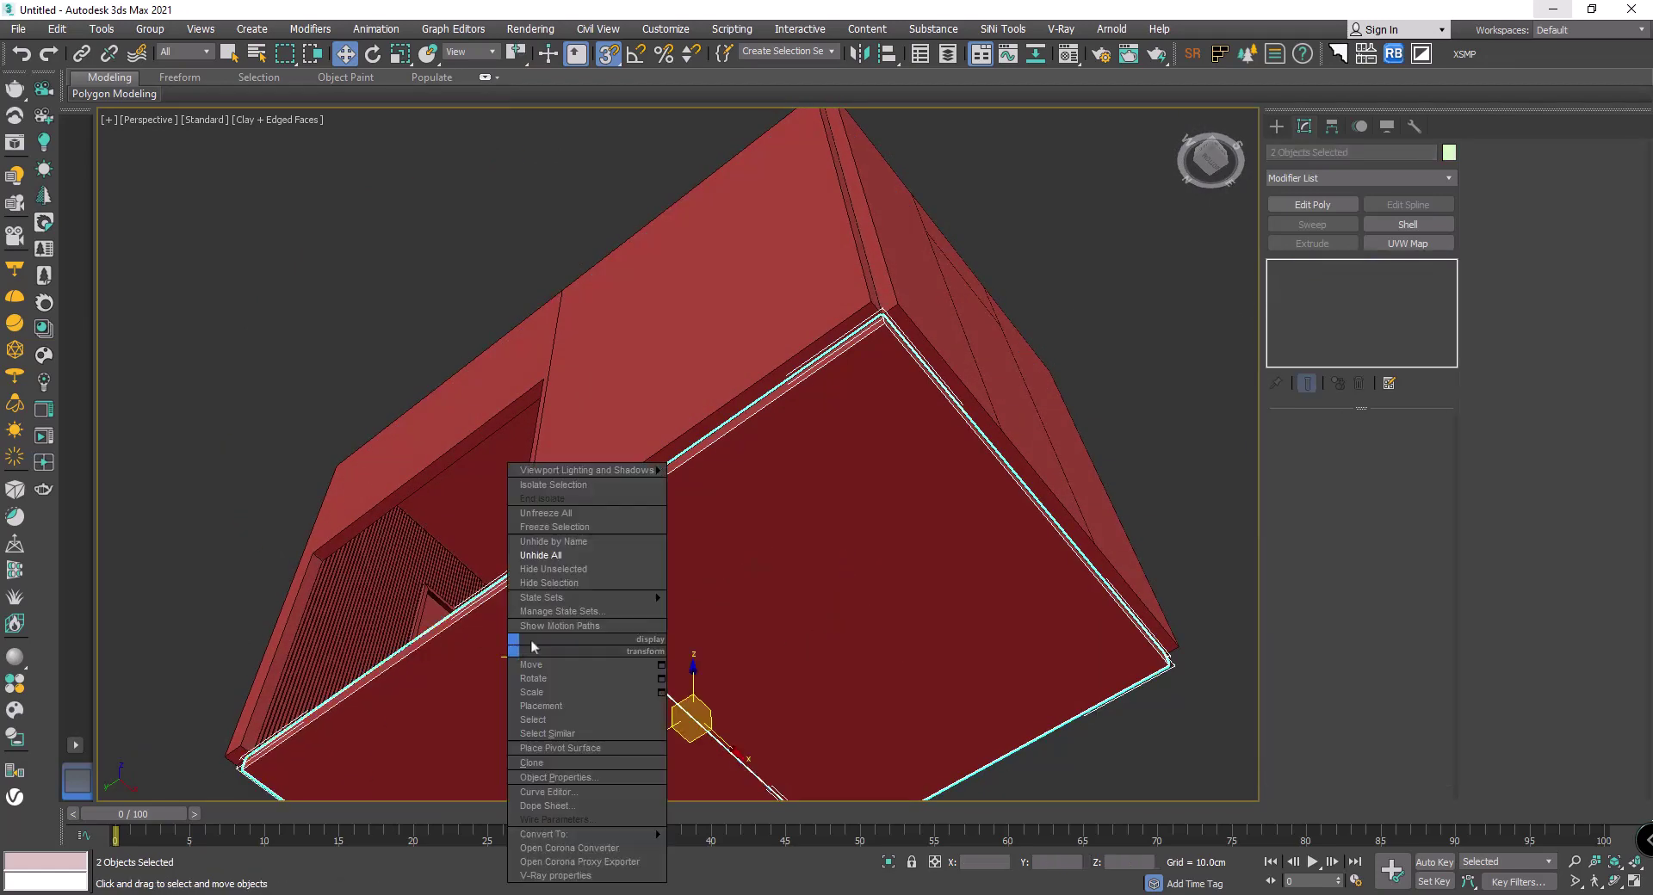
pyautogui.click(575, 590)
pyautogui.click(686, 483)
pyautogui.keyDown('ctrl'); pyautogui.click(552, 625); pyautogui.keyUp('ctrl')
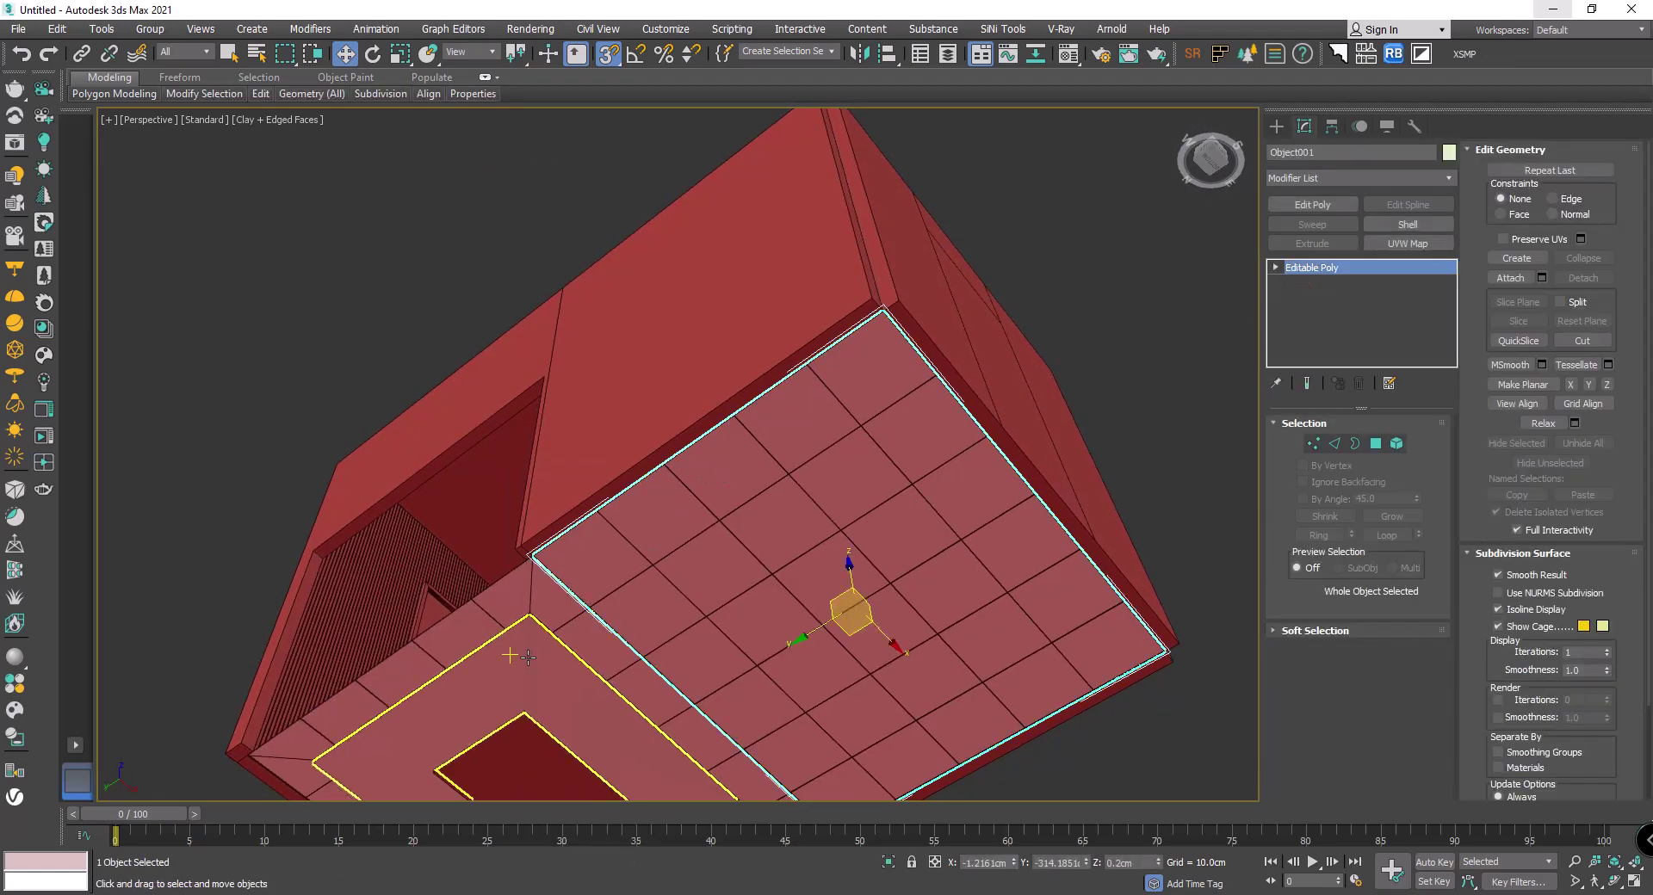
pyautogui.rightClick(553, 625)
pyautogui.click(622, 563)
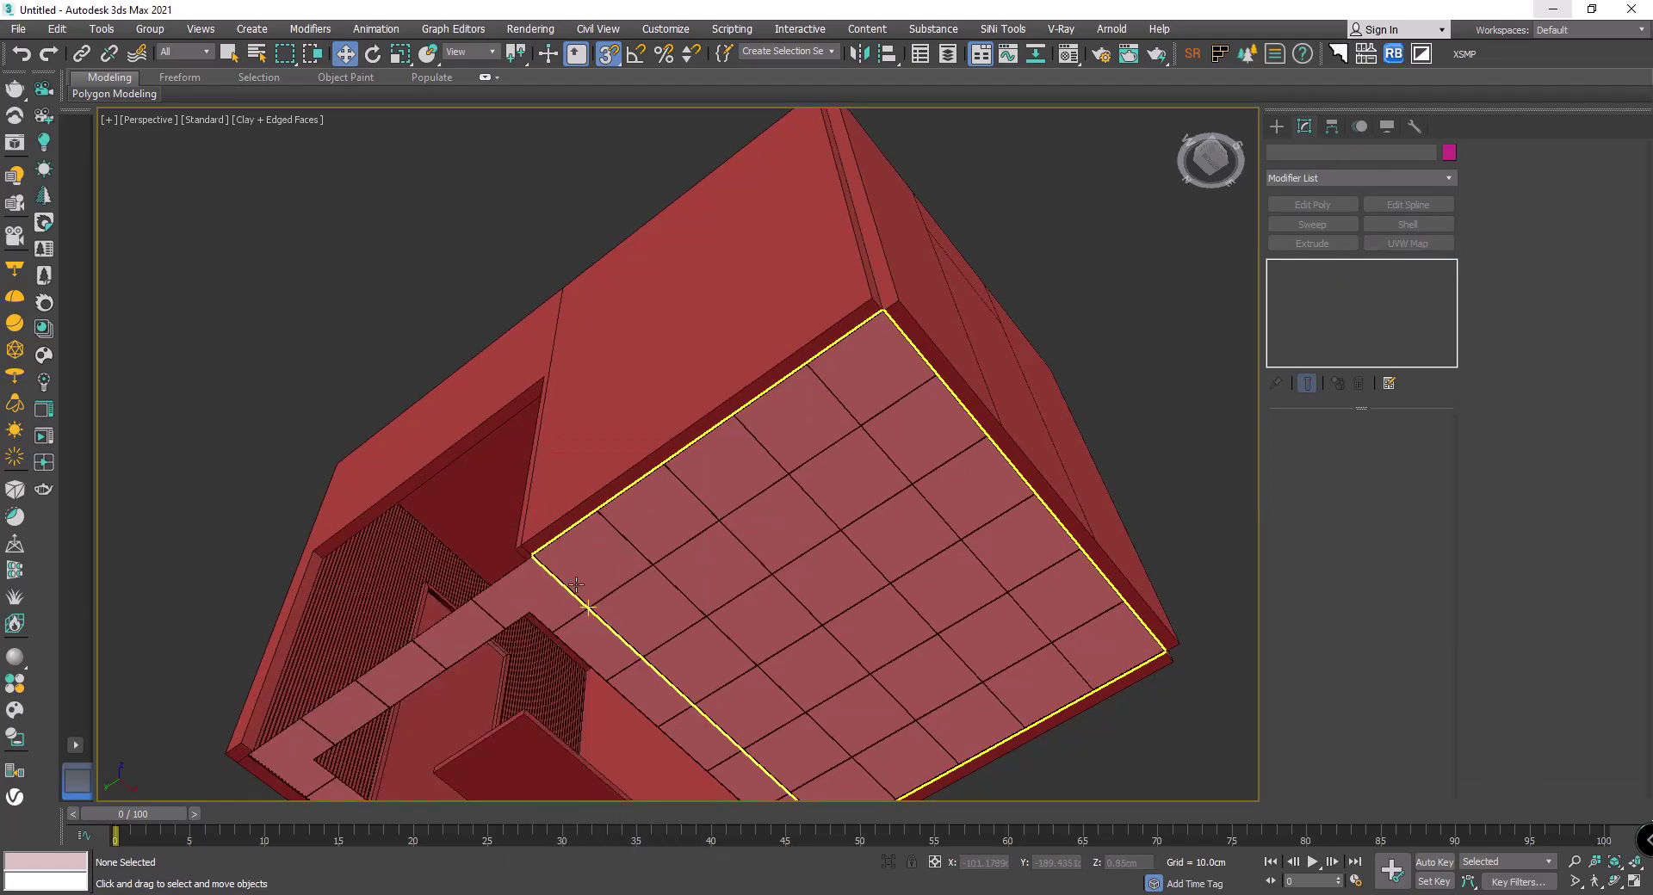
# Step: With snapping off, hide the tiled floor, the tiled bevel frame and the tub tray plate
pyautogui.moveTo(623, 563)
pyautogui.keyDown('alt'); pyautogui.mouseDown(button='middle')
pyautogui.moveTo(633, 414)
pyautogui.moveTo(809, 482)
pyautogui.mouseUp(button='middle'); pyautogui.keyUp('alt')
pyautogui.press('s')
pyautogui.click(808, 482)
pyautogui.rightClick(808, 482)
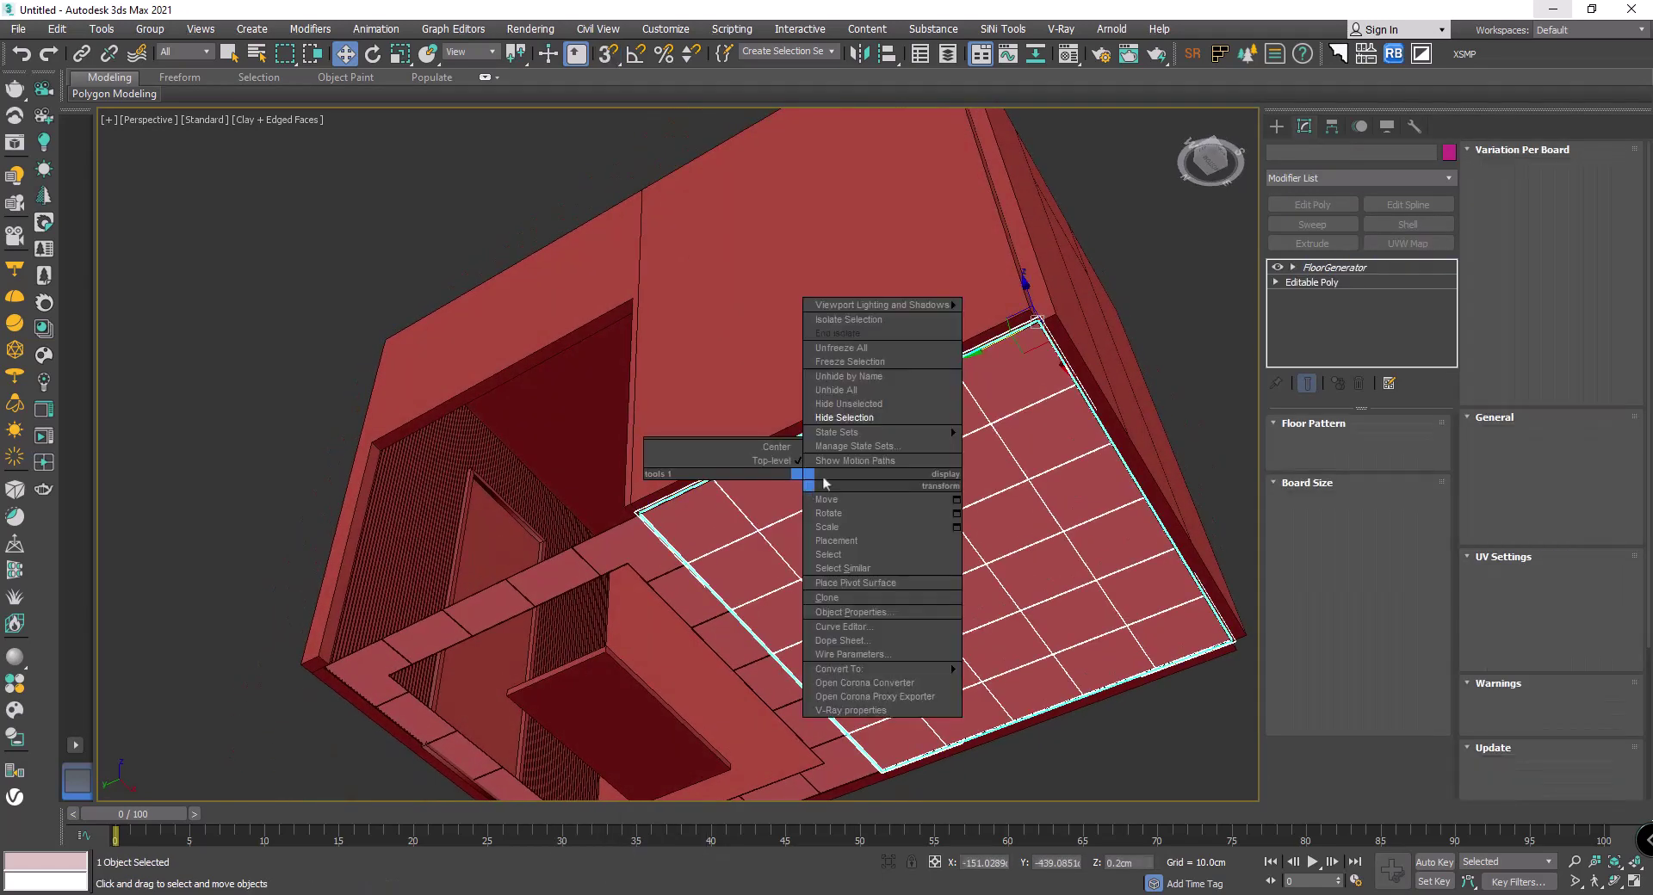
pyautogui.click(864, 418)
pyautogui.click(689, 574)
pyautogui.rightClick(688, 574)
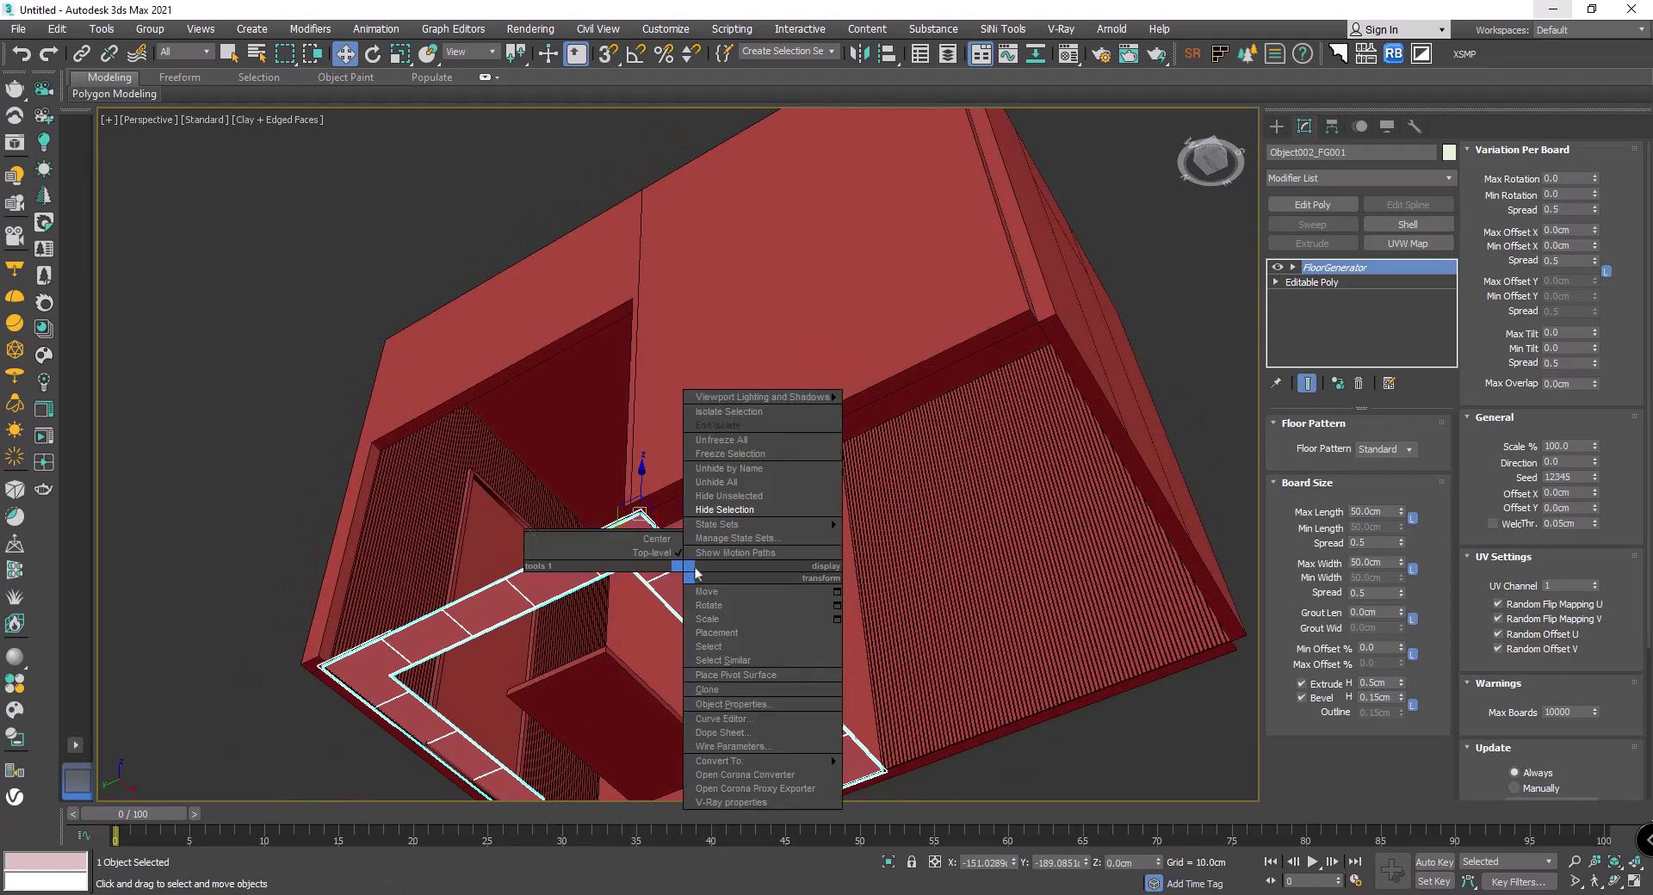
pyautogui.click(732, 514)
pyautogui.click(620, 670)
pyautogui.rightClick(620, 670)
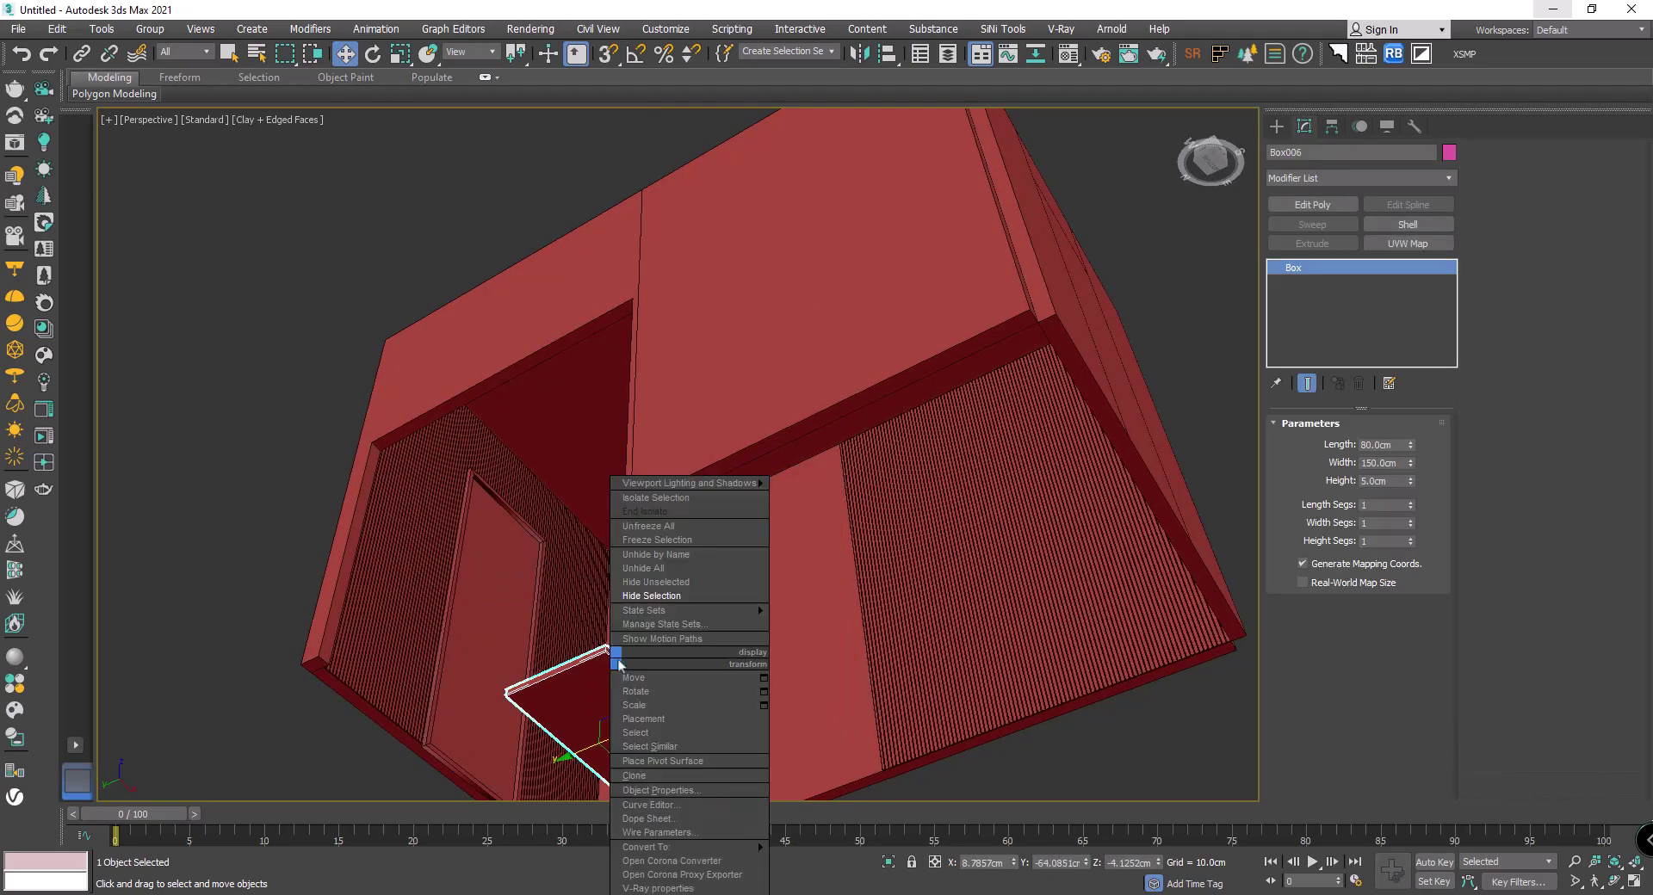
pyautogui.click(680, 598)
pyautogui.moveTo(680, 599)
pyautogui.keyDown('alt'); pyautogui.mouseDown(button='middle')
pyautogui.moveTo(623, 541)
pyautogui.moveTo(764, 611)
pyautogui.moveTo(723, 557)
pyautogui.mouseUp(button='middle'); pyautogui.keyUp('alt')
# Step: Add Edit Poly to the ceiling slab Rectangle005 and reopen 1223postproo.jpg in Photos
pyautogui.click(623, 541)
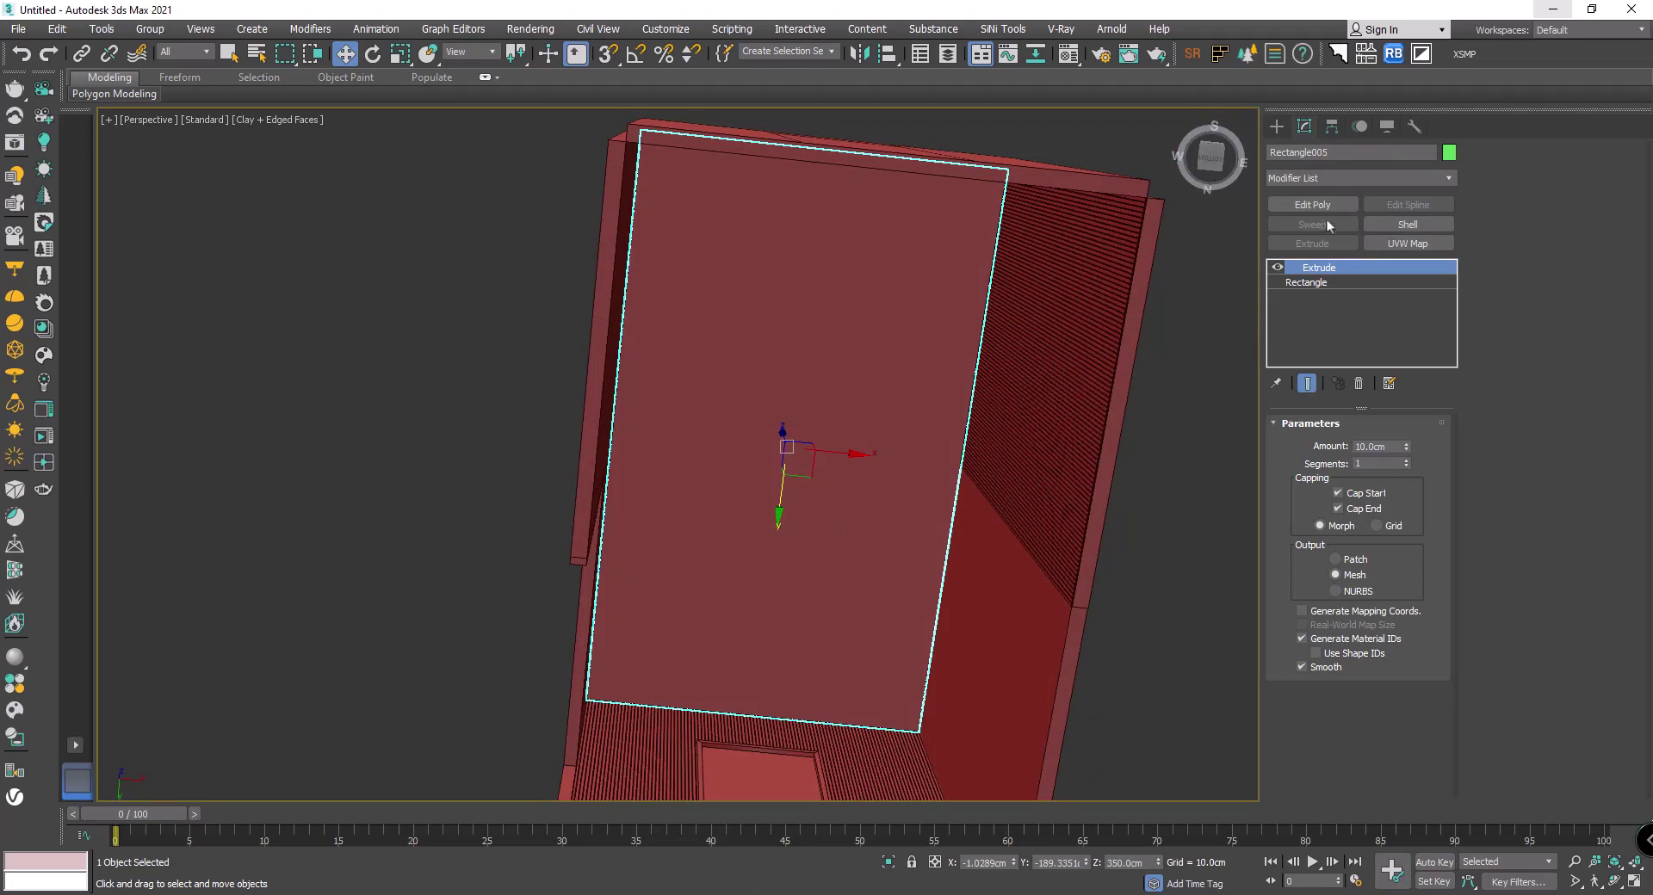
pyautogui.click(1315, 205)
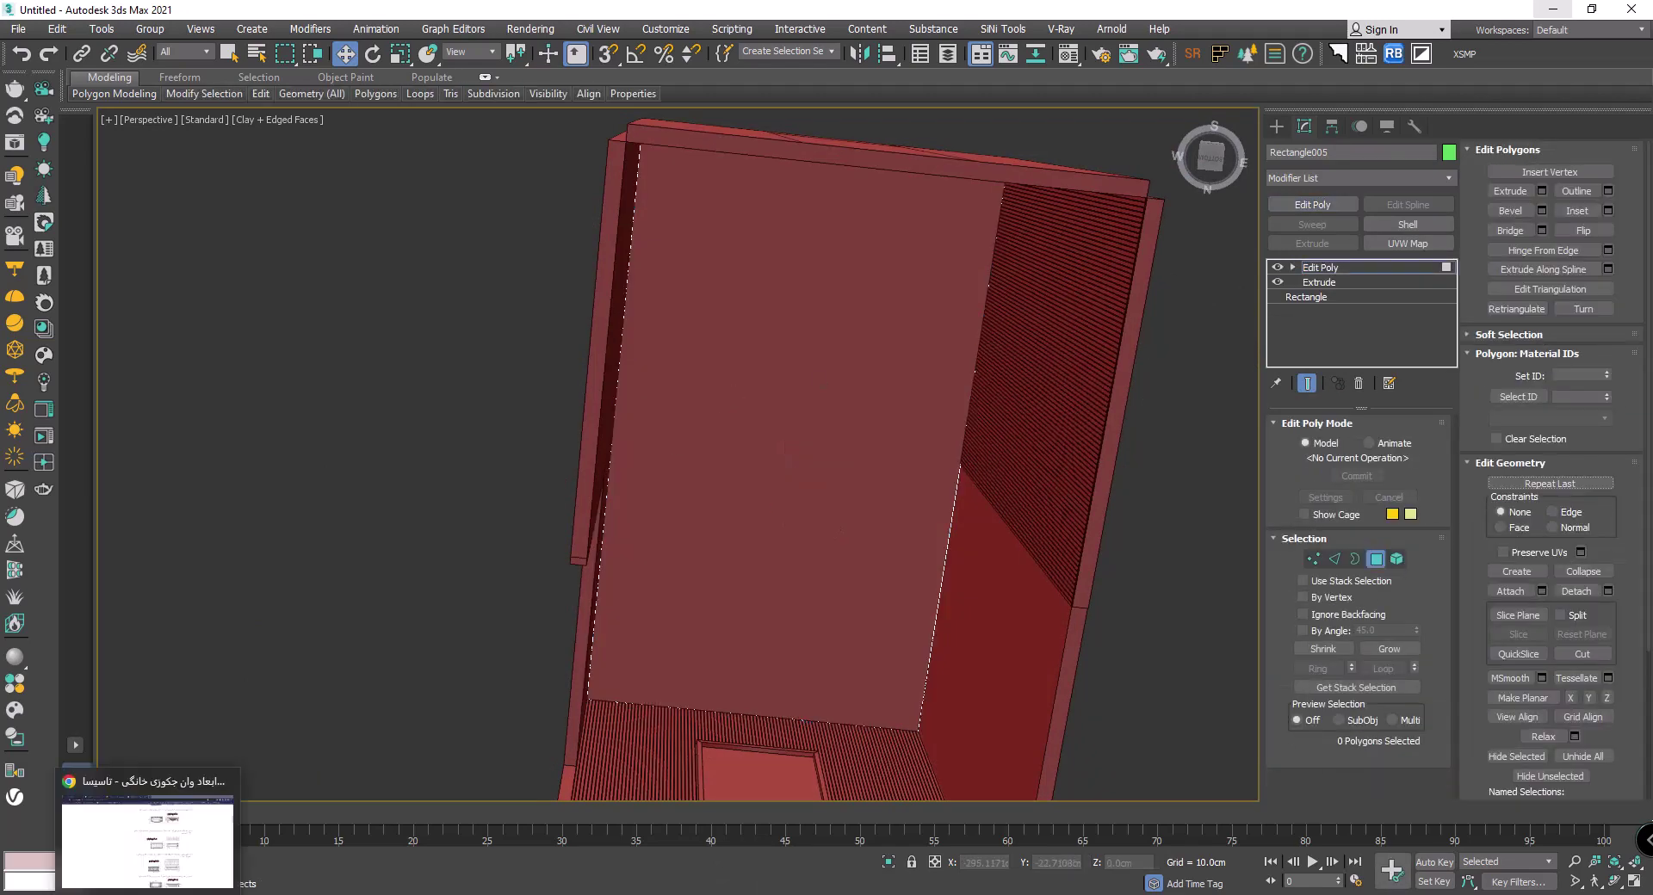
pyautogui.click(470, 817)
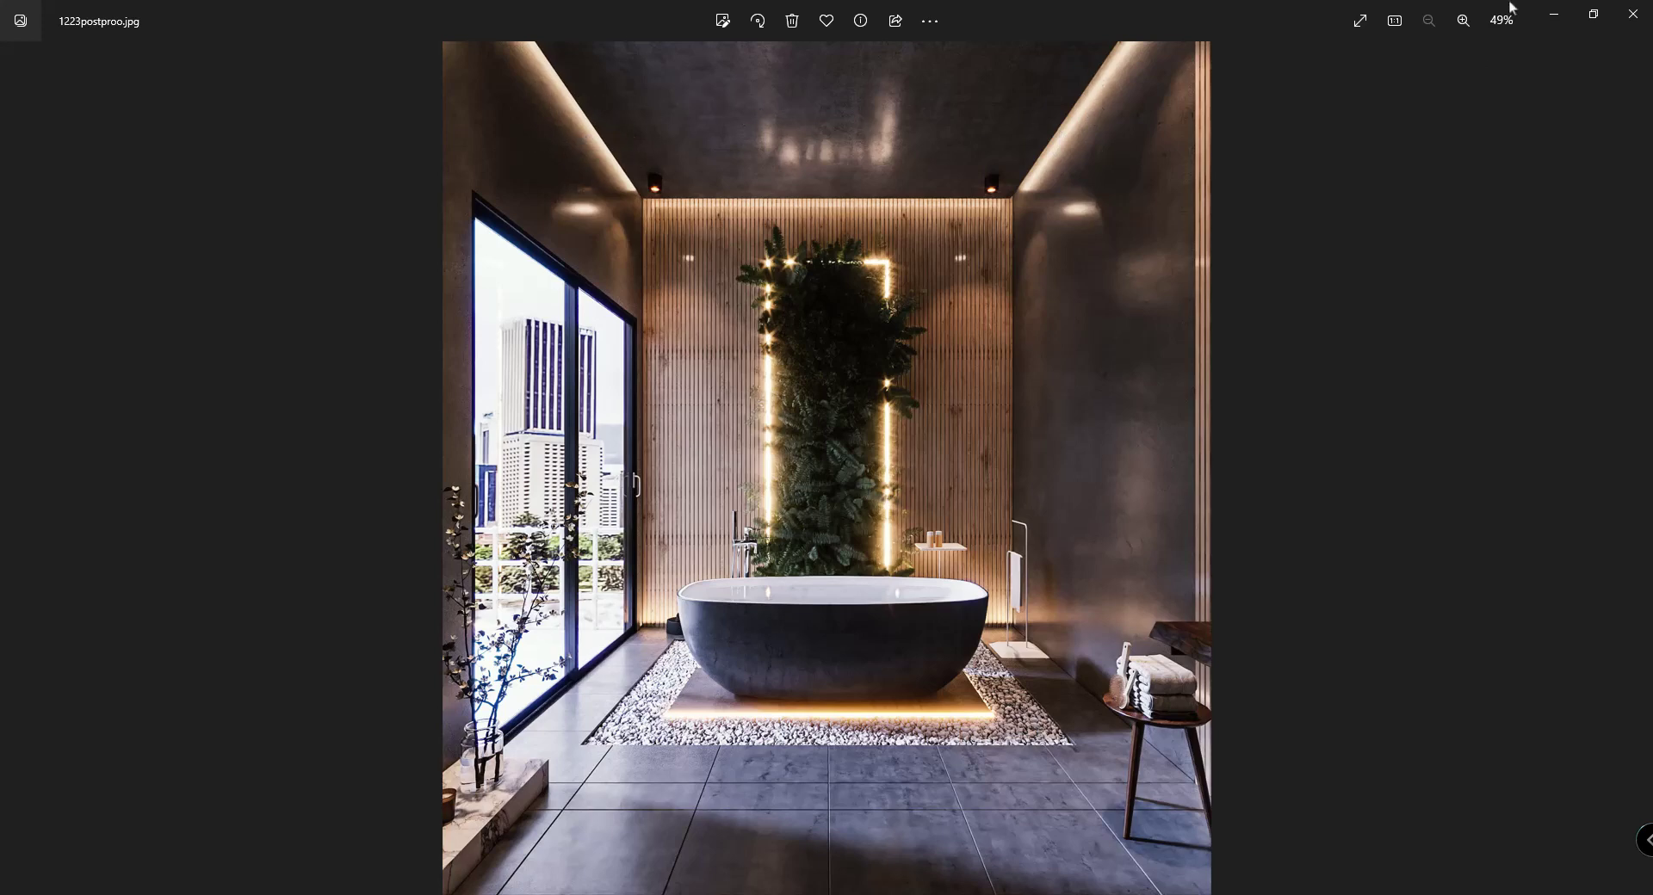
# Step: Minimize the Photos reference render to bring the red 3ds Max room model back
pyautogui.click(1560, 13)
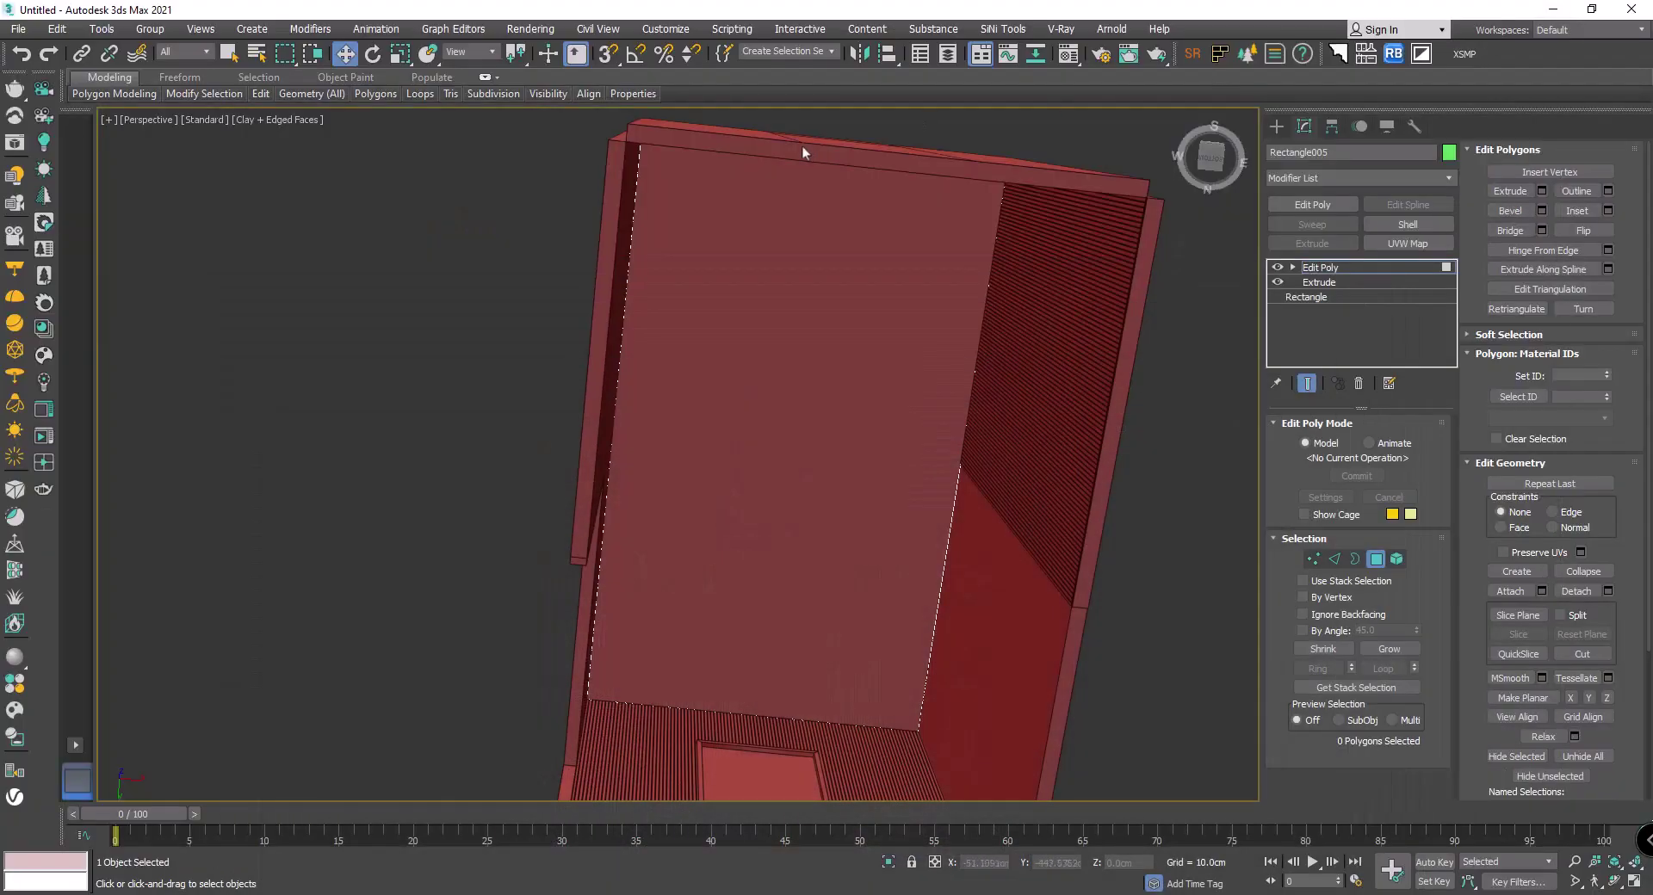
# Step: Inset the room's top face by 10 cm
pyautogui.rightClick(900, 336)
pyautogui.click(826, 421)
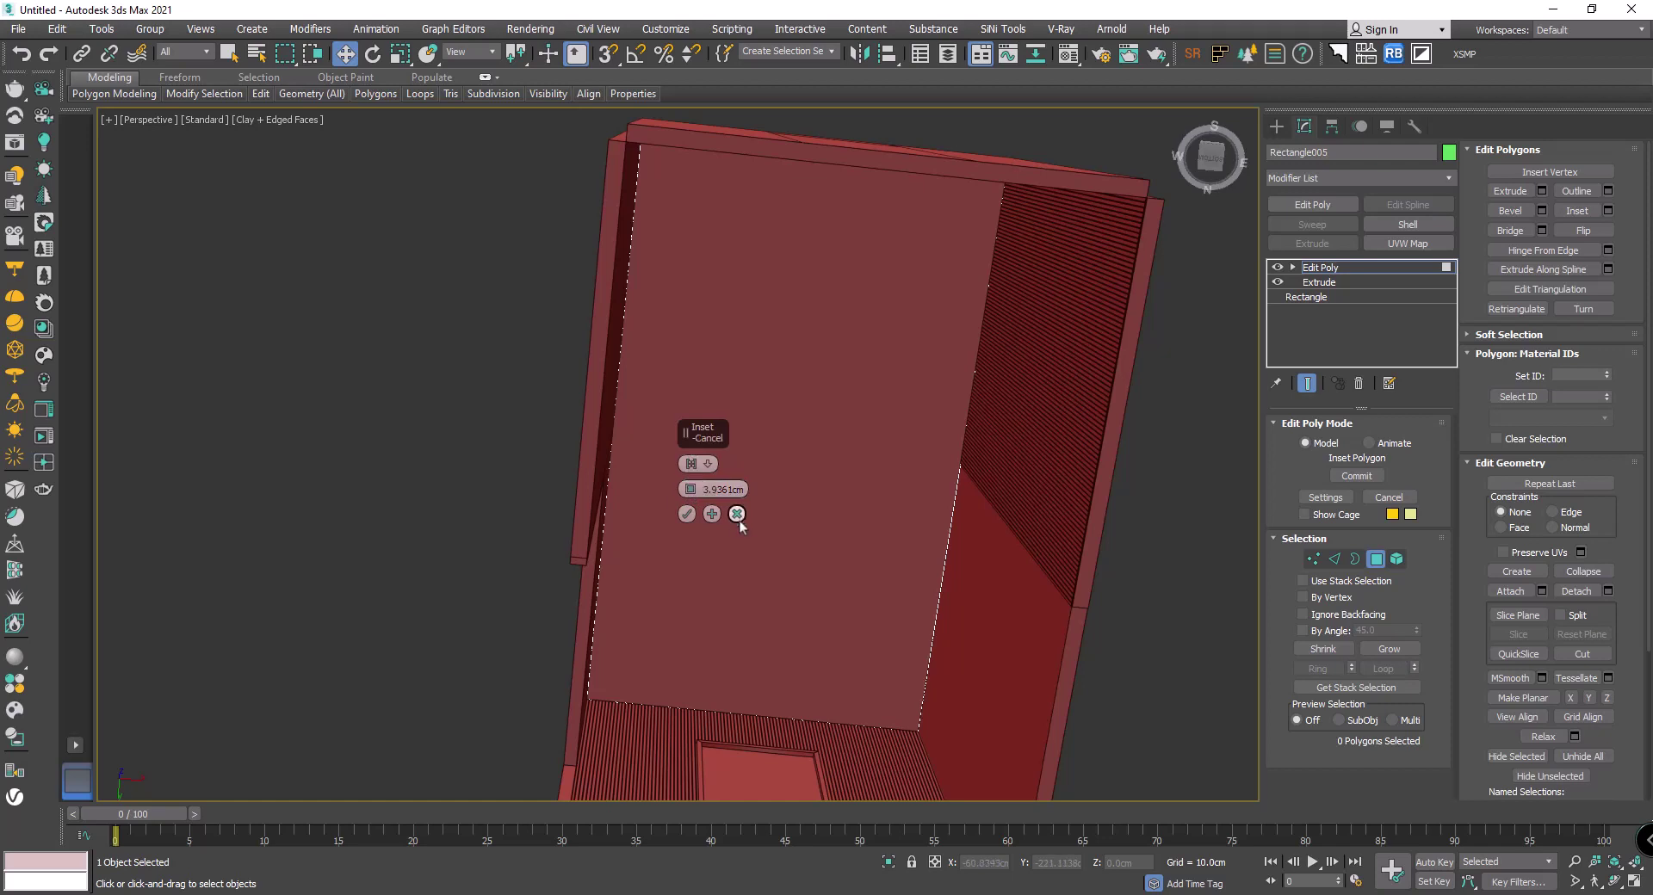
pyautogui.click(829, 397)
pyautogui.rightClick(829, 397)
pyautogui.click(673, 486)
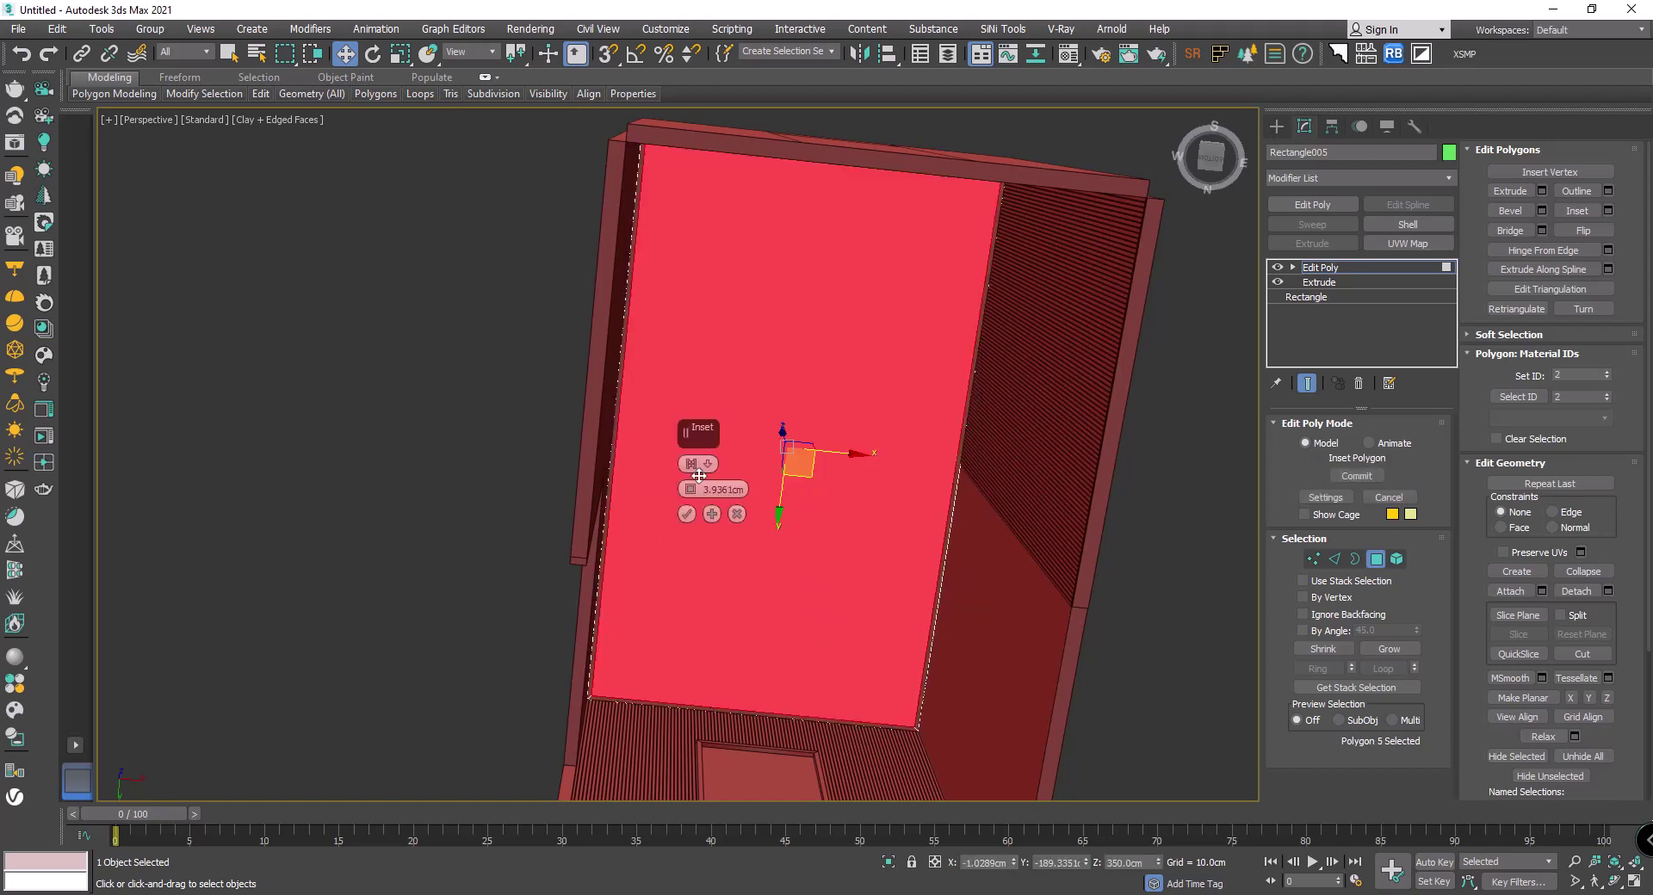
pyautogui.moveTo(675, 492)
pyautogui.mouseDown()
pyautogui.moveTo(688, 459)
pyautogui.moveTo(703, 492)
pyautogui.mouseUp()
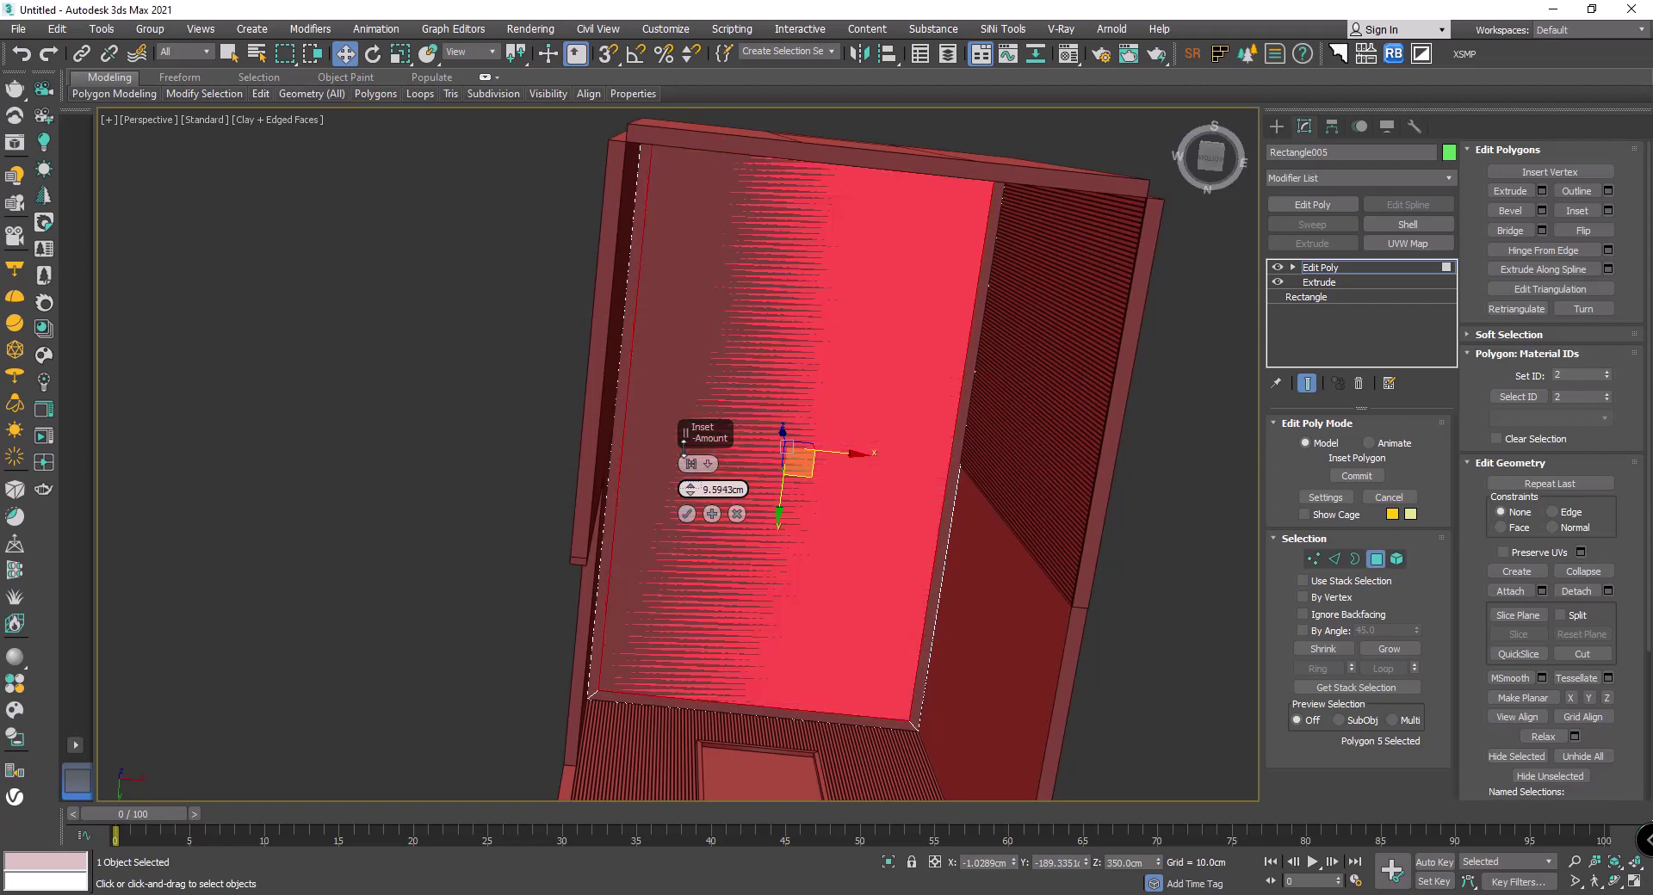
pyautogui.doubleClick(703, 492)
pyautogui.write('10.0cm')
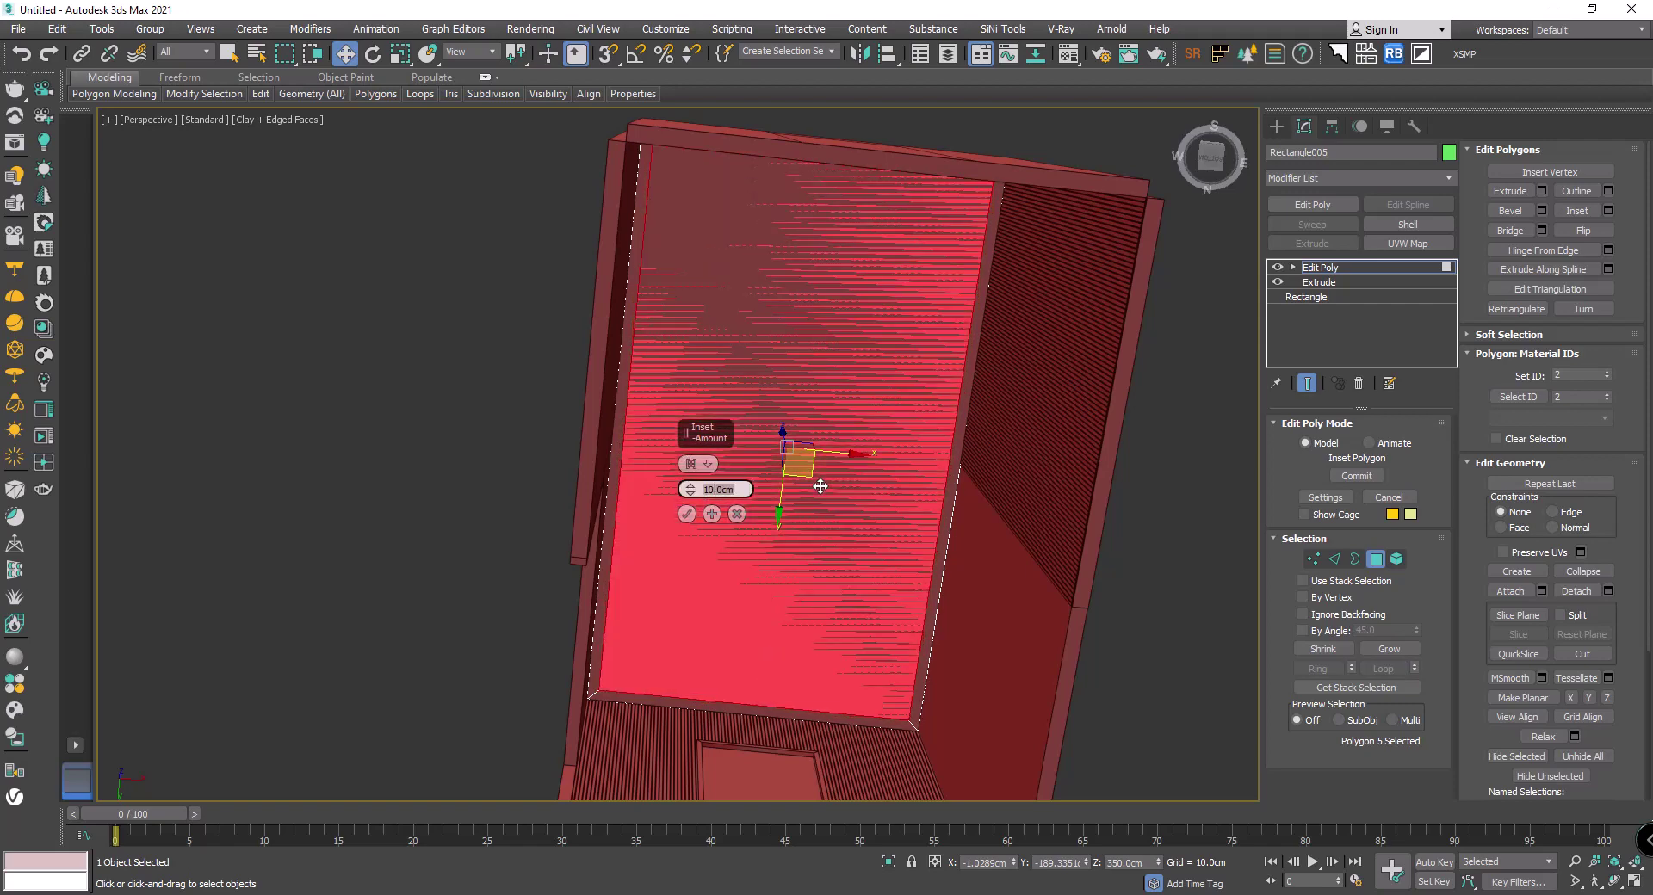
pyautogui.press('Return')
pyautogui.click(686, 514)
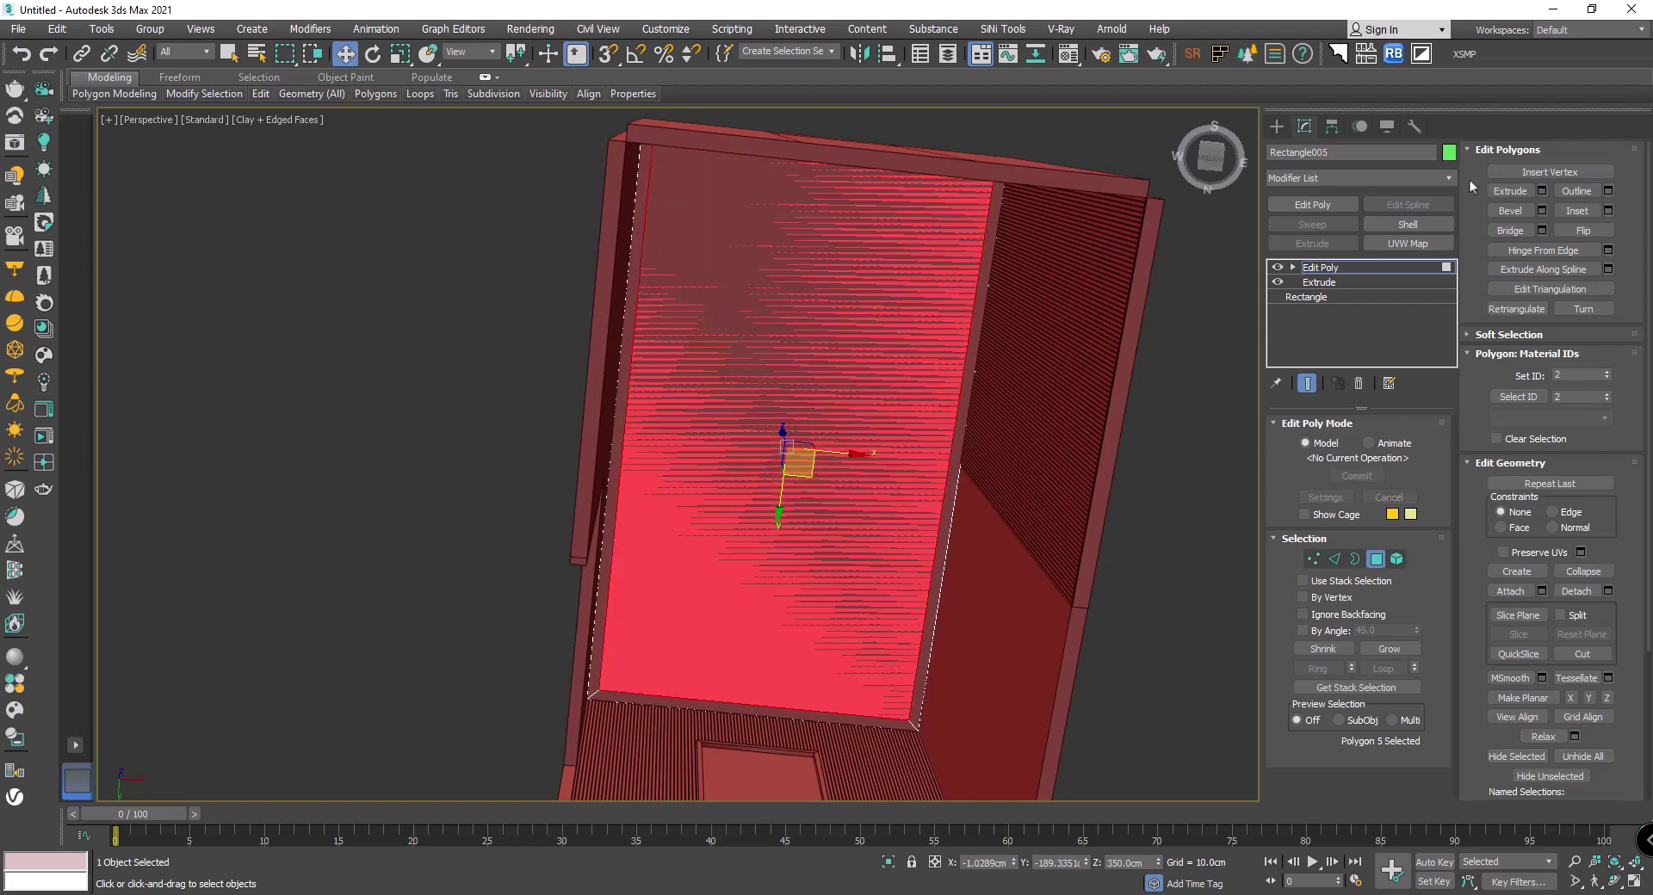
# Step: Extrude the inset face by 10 cm
pyautogui.click(1541, 191)
pyautogui.keyDown('alt'); pyautogui.moveTo(897, 287); pyautogui.dragTo(591, 378, button='middle'); pyautogui.keyUp('alt')
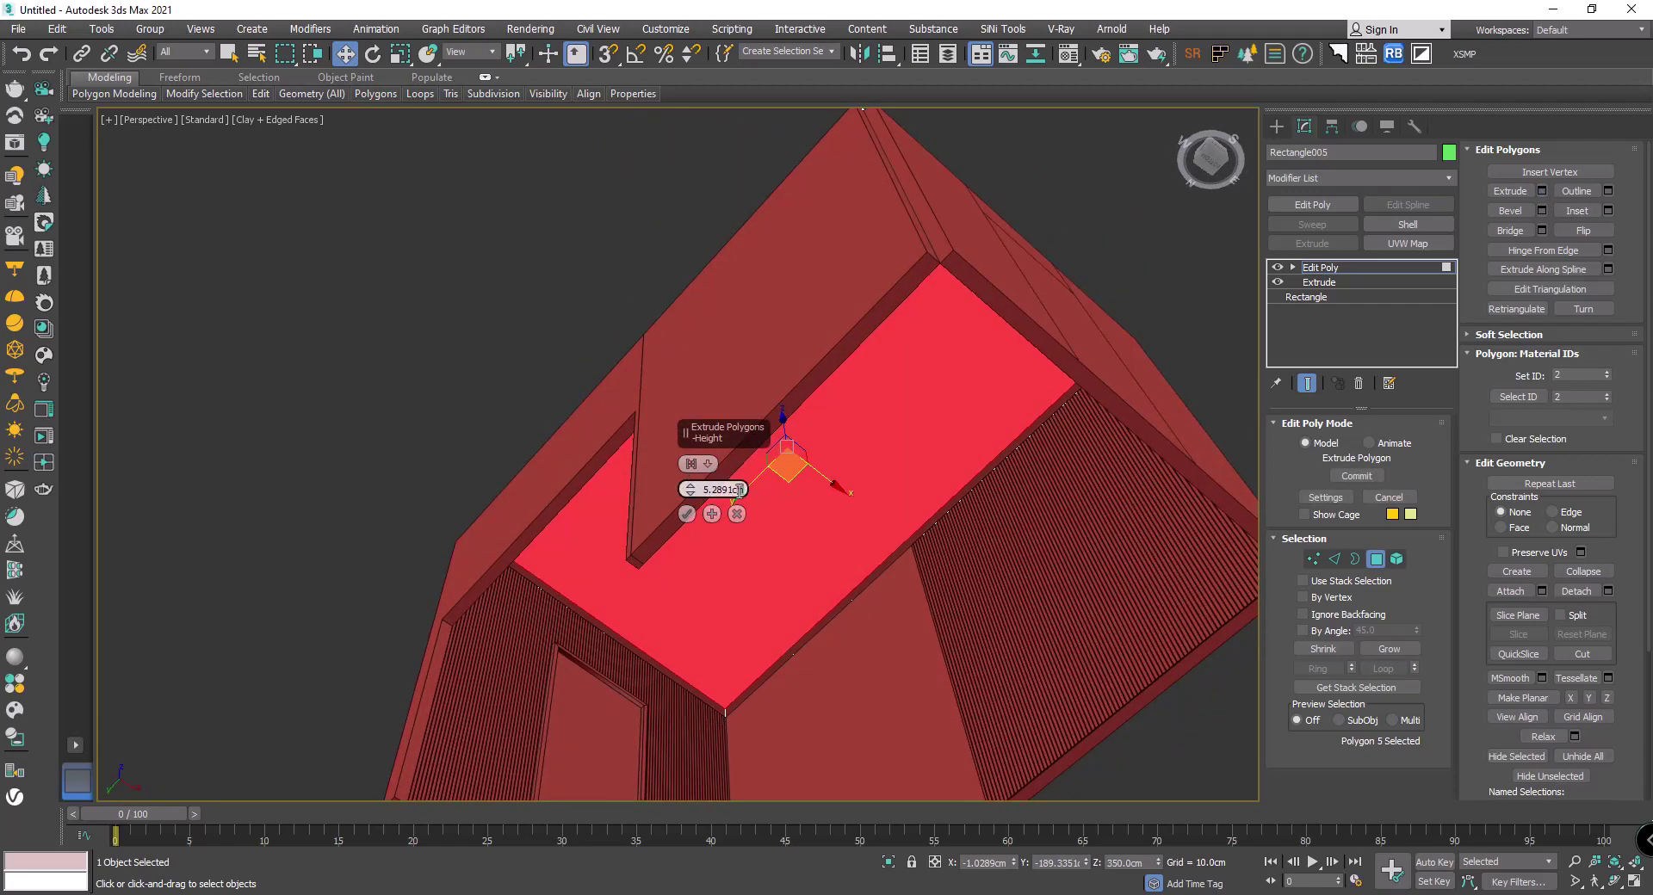
pyautogui.click(687, 514)
pyautogui.moveTo(687, 514)
pyautogui.keyDown('alt'); pyautogui.mouseDown(button='middle')
pyautogui.moveTo(694, 461)
pyautogui.moveTo(473, 473)
pyautogui.moveTo(591, 478)
pyautogui.moveTo(694, 560)
pyautogui.moveTo(870, 572)
pyautogui.mouseUp(button='middle'); pyautogui.keyUp('alt')
# Step: Leave face editing, deselect the slab and unhide all hidden objects
pyautogui.press('4')
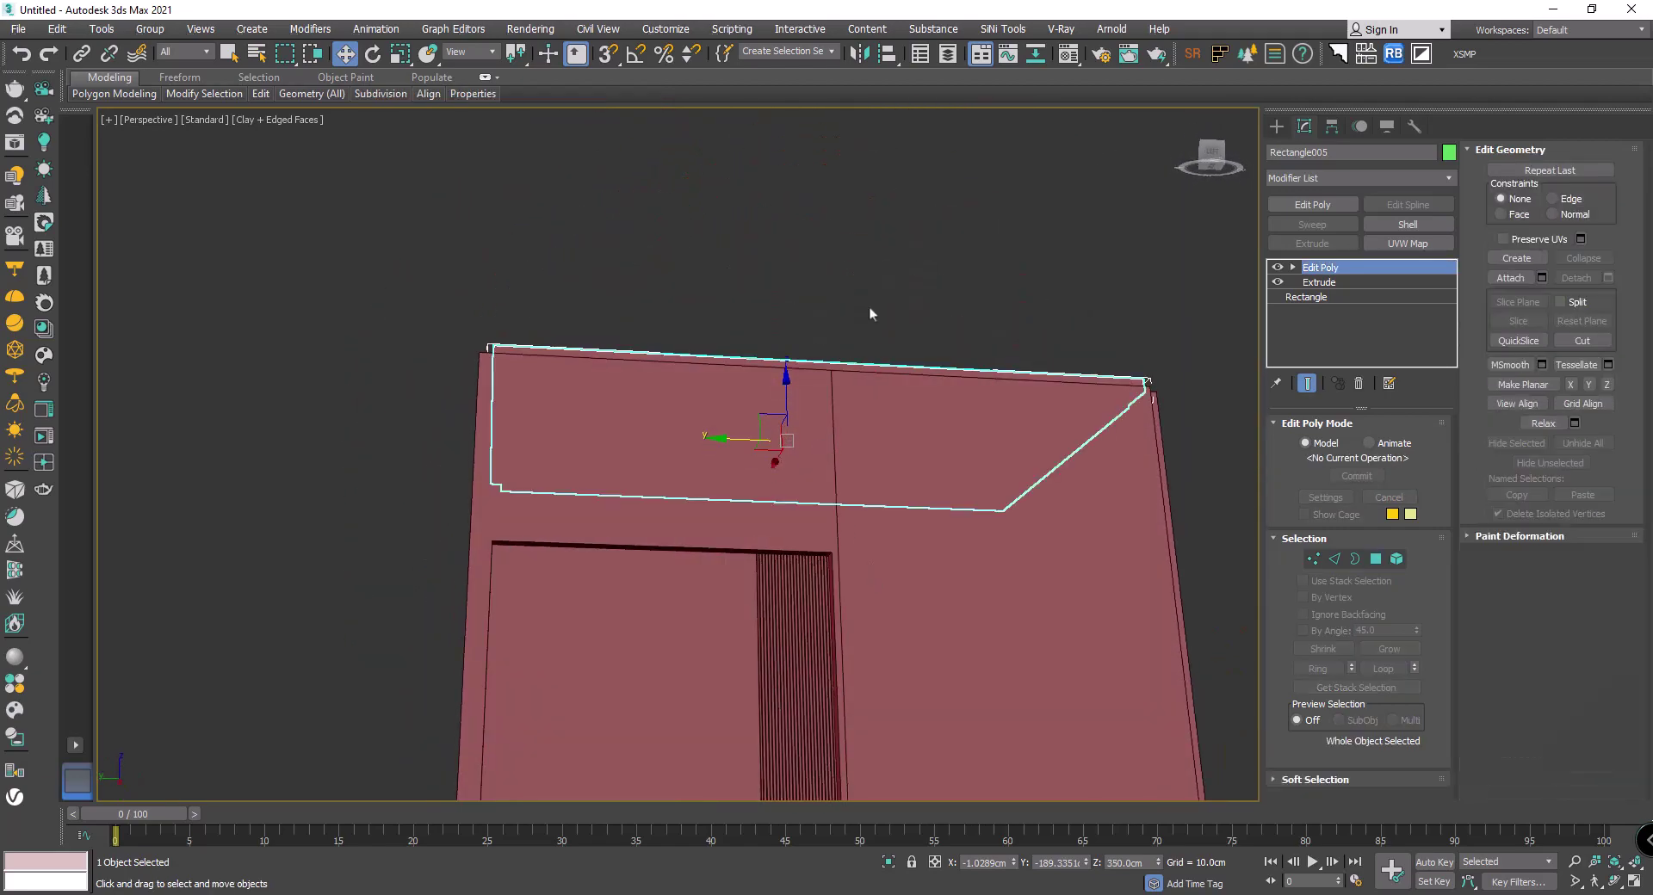
pyautogui.click(870, 307)
pyautogui.moveTo(771, 453)
pyautogui.keyDown('alt'); pyautogui.mouseDown(button='middle')
pyautogui.moveTo(841, 460)
pyautogui.moveTo(763, 427)
pyautogui.moveTo(865, 360)
pyautogui.mouseUp(button='middle'); pyautogui.keyUp('alt')
pyautogui.rightClick(887, 335)
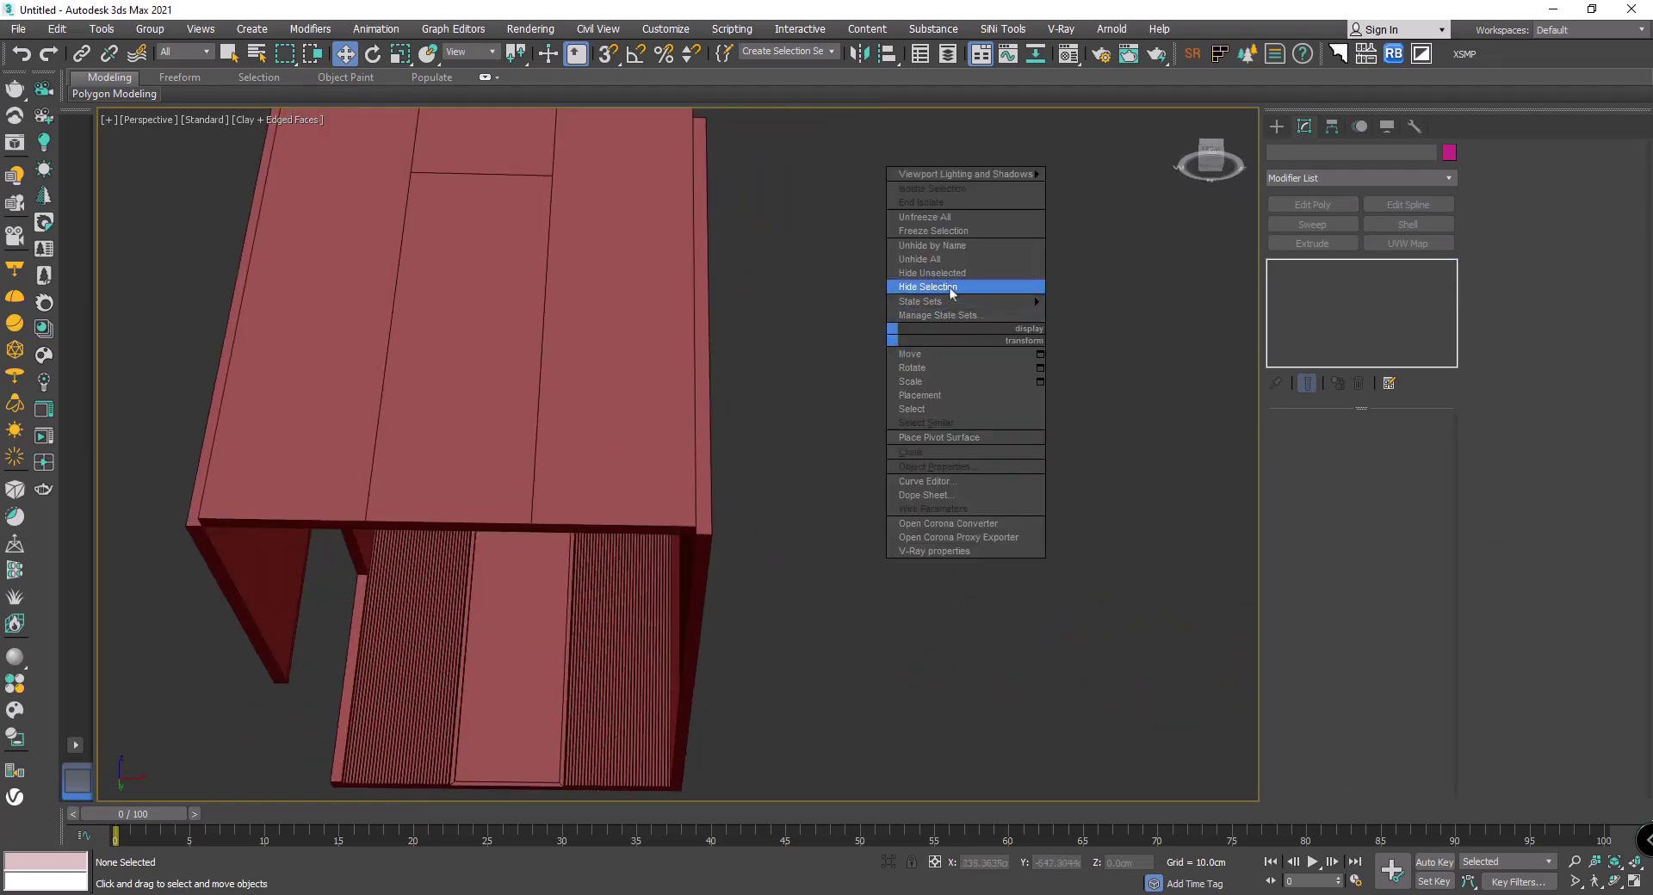
pyautogui.click(951, 259)
pyautogui.scroll(-5, 658, 520)
pyautogui.moveTo(658, 520)
pyautogui.keyDown('alt'); pyautogui.mouseDown(button='middle')
pyautogui.moveTo(637, 517)
pyautogui.moveTo(658, 520)
pyautogui.mouseUp(button='middle'); pyautogui.keyUp('alt')
# Step: Hide the roof to expose the room interior and tiled floor
pyautogui.click(604, 487)
pyautogui.rightClick(603, 487)
pyautogui.click(662, 417)
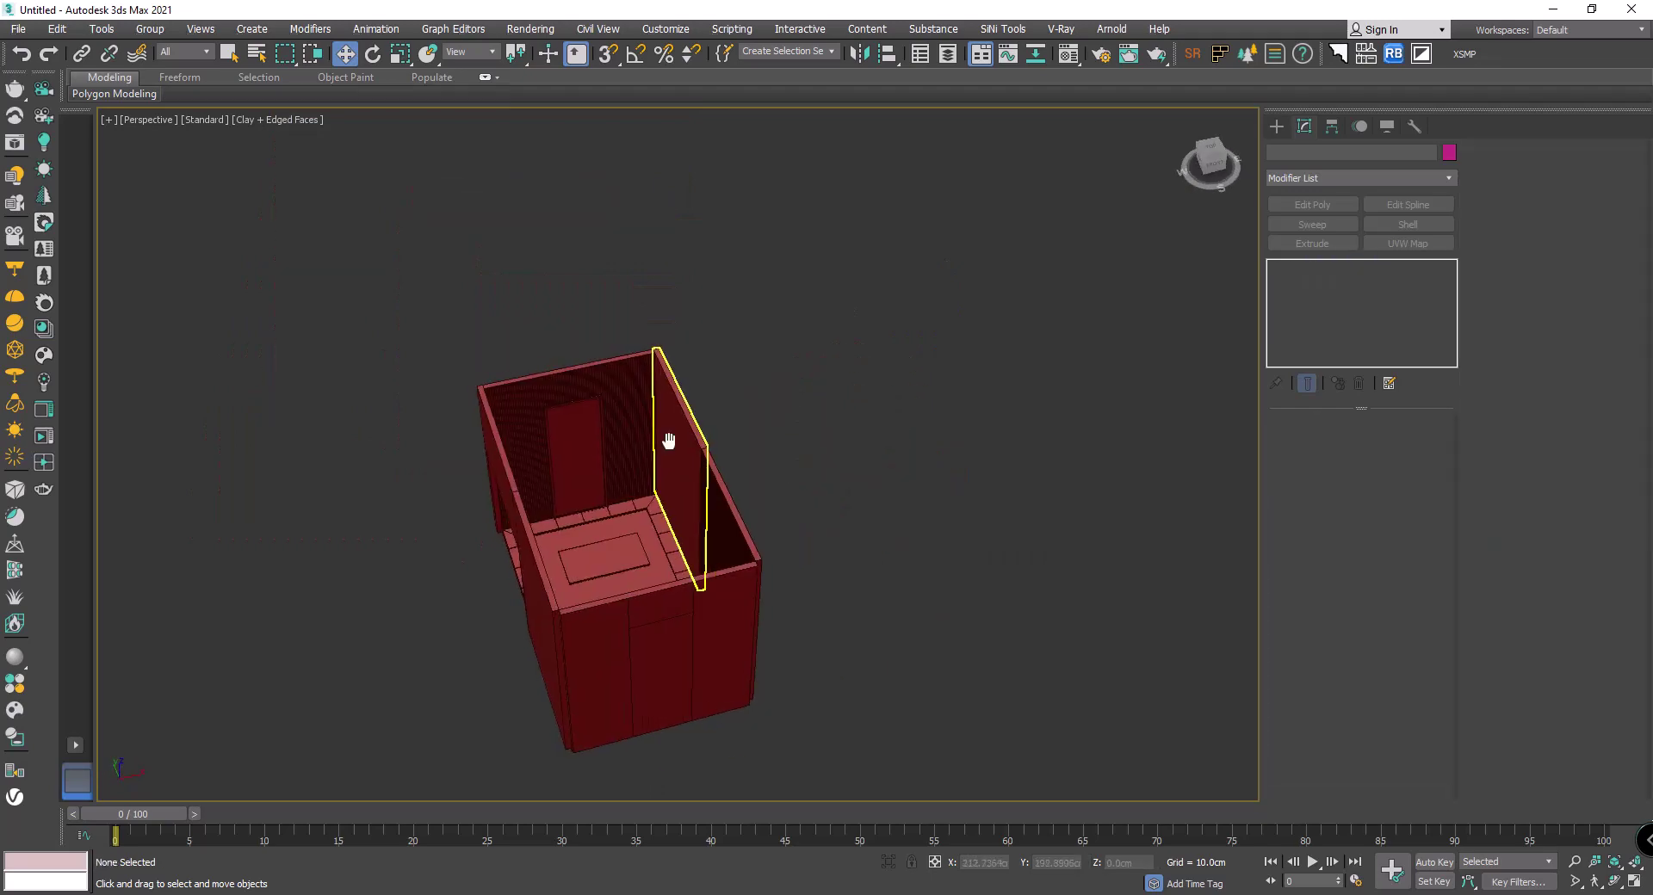
pyautogui.moveTo(664, 436)
pyautogui.keyDown('alt'); pyautogui.mouseDown(button='middle')
pyautogui.moveTo(785, 438)
pyautogui.moveTo(653, 476)
pyautogui.moveTo(489, 458)
pyautogui.moveTo(507, 559)
pyautogui.mouseUp(button='middle'); pyautogui.keyUp('alt')
pyautogui.scroll(3, 759, 443)
pyautogui.click(1276, 127)
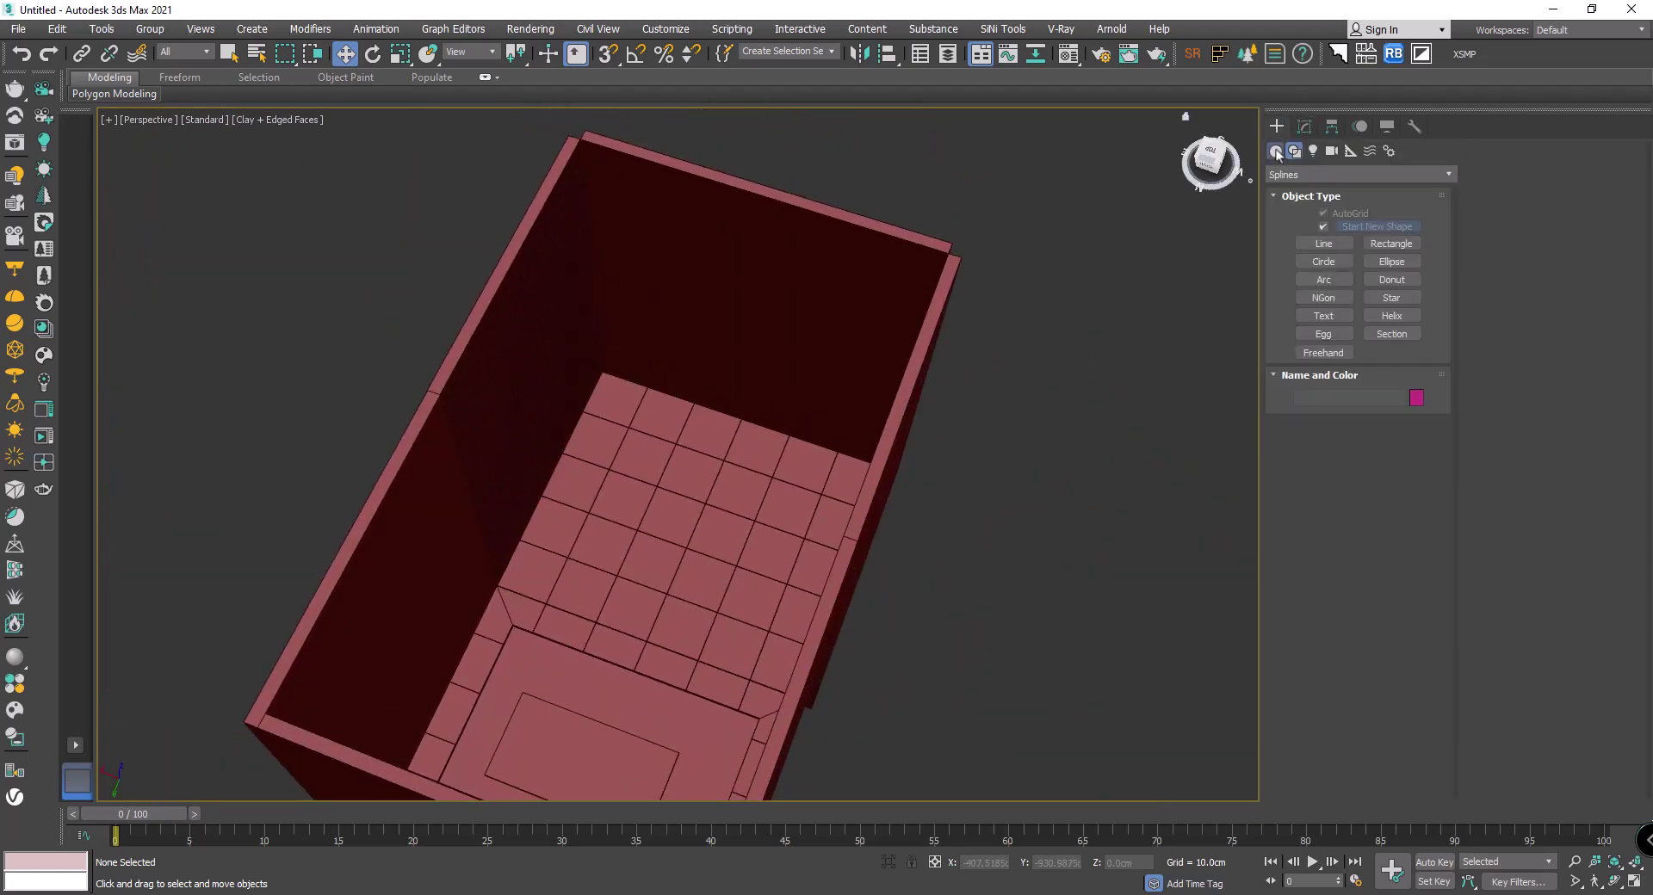
# Step: Start a snapped standard Box at the floor corner, cancelling the first attempt
pyautogui.click(1275, 152)
pyautogui.click(1323, 230)
pyautogui.keyDown('alt'); pyautogui.moveTo(603, 430); pyautogui.dragTo(619, 369, button='middle'); pyautogui.keyUp('alt')
pyautogui.scroll(5, 760, 413)
pyautogui.press('s')
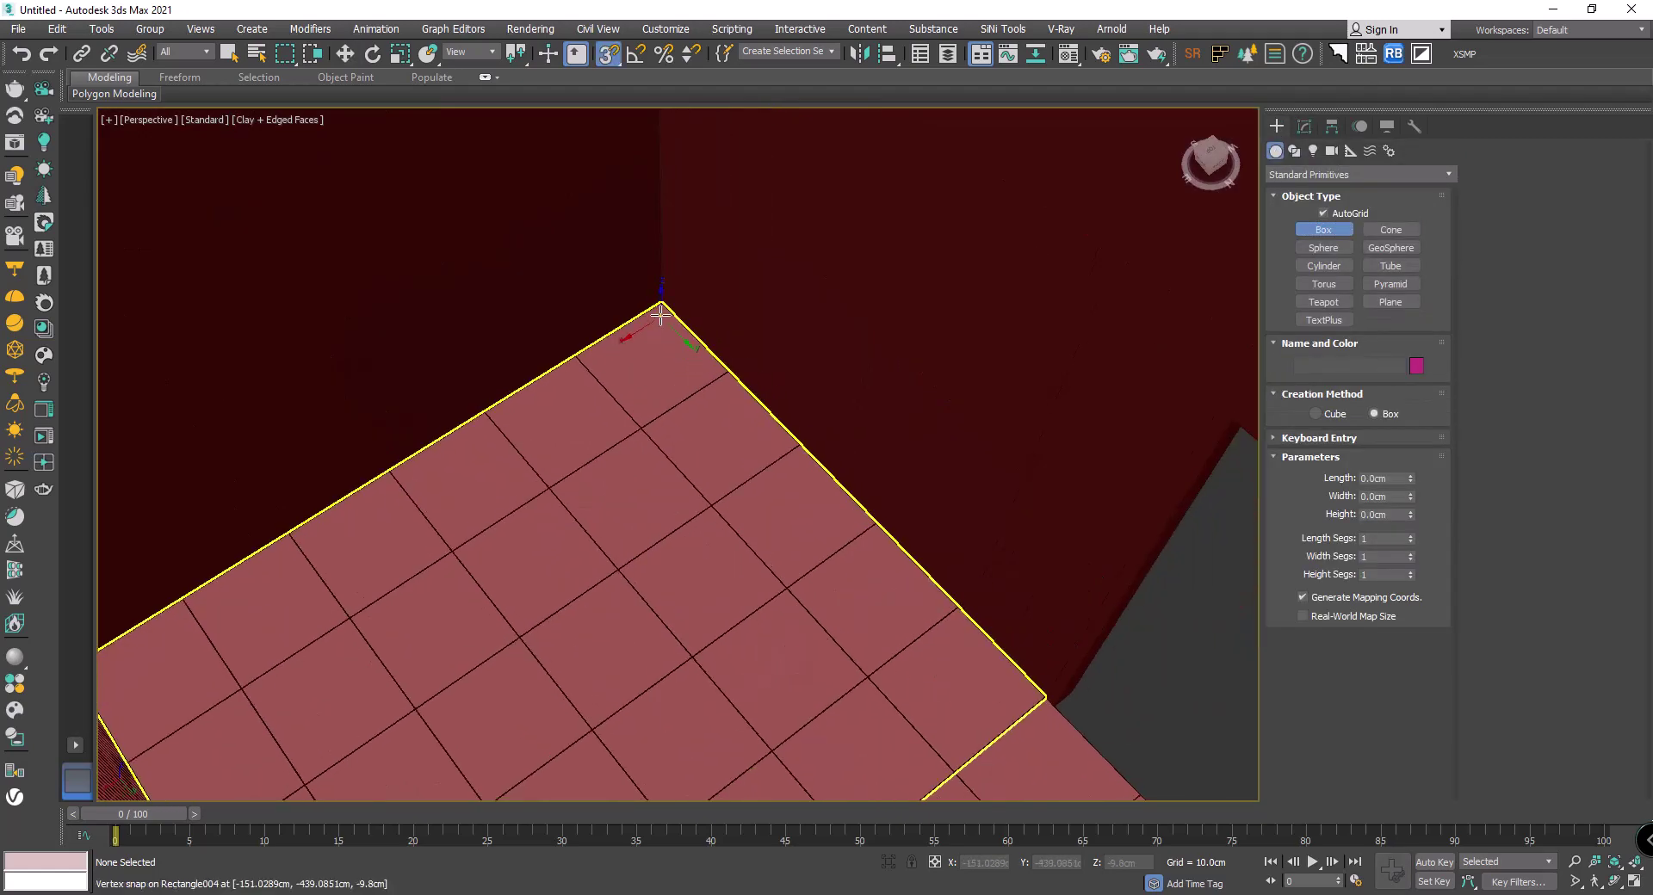
pyautogui.moveTo(664, 306); pyautogui.dragTo(811, 442)
pyautogui.rightClick(933, 627)
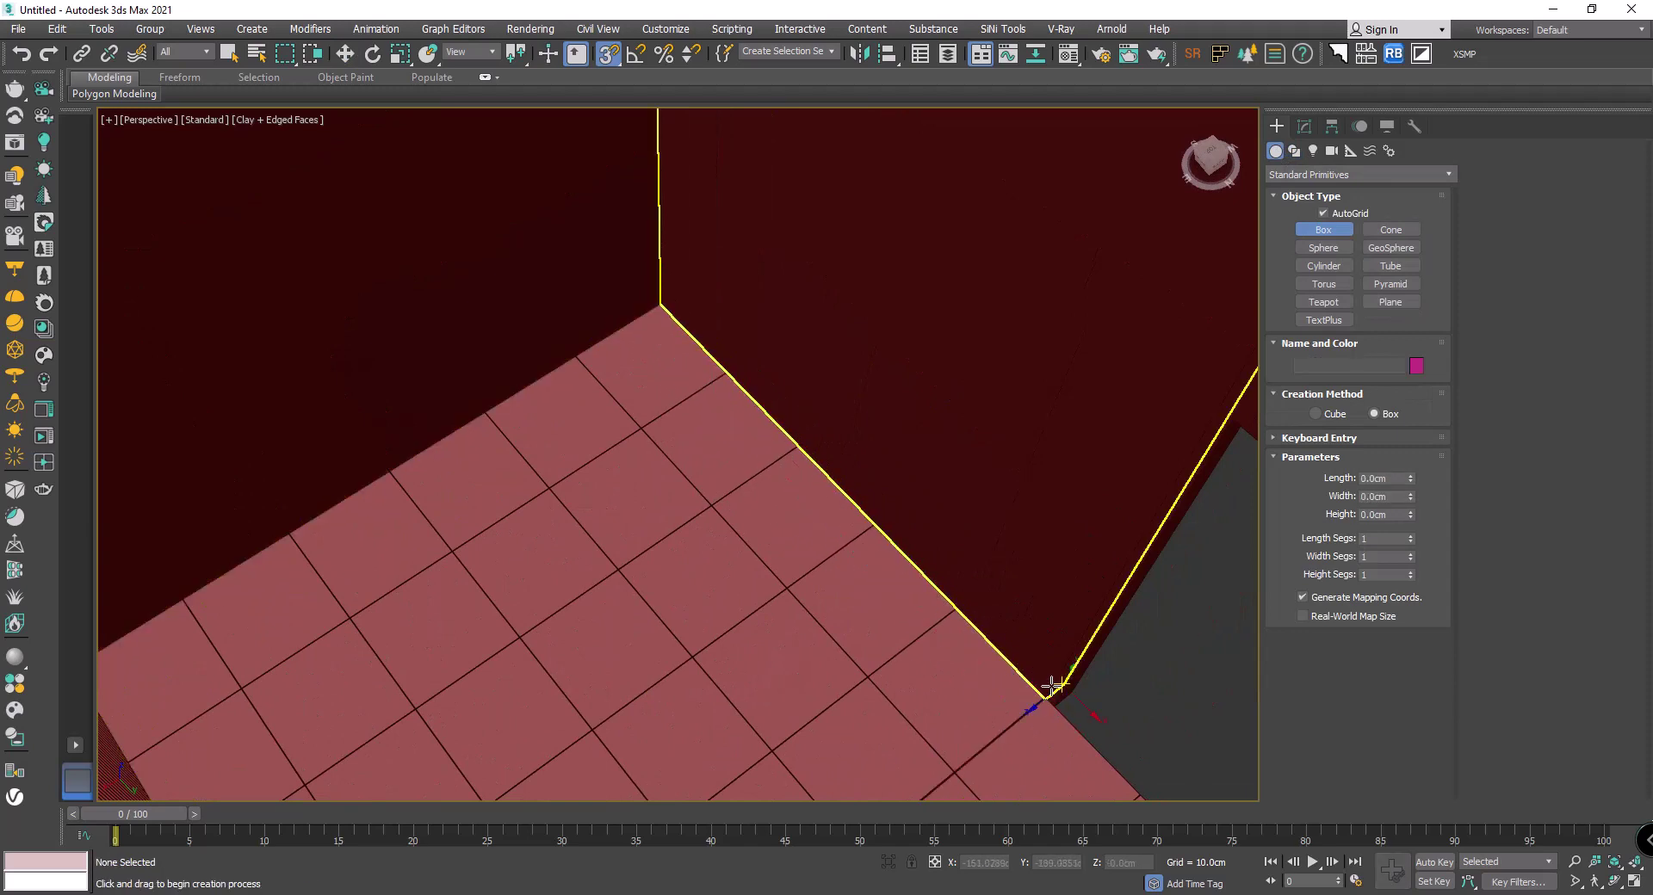
# Step: Draw a box about 254 × 50 cm along the floor from the wall corner
pyautogui.scroll(5, 1053, 680)
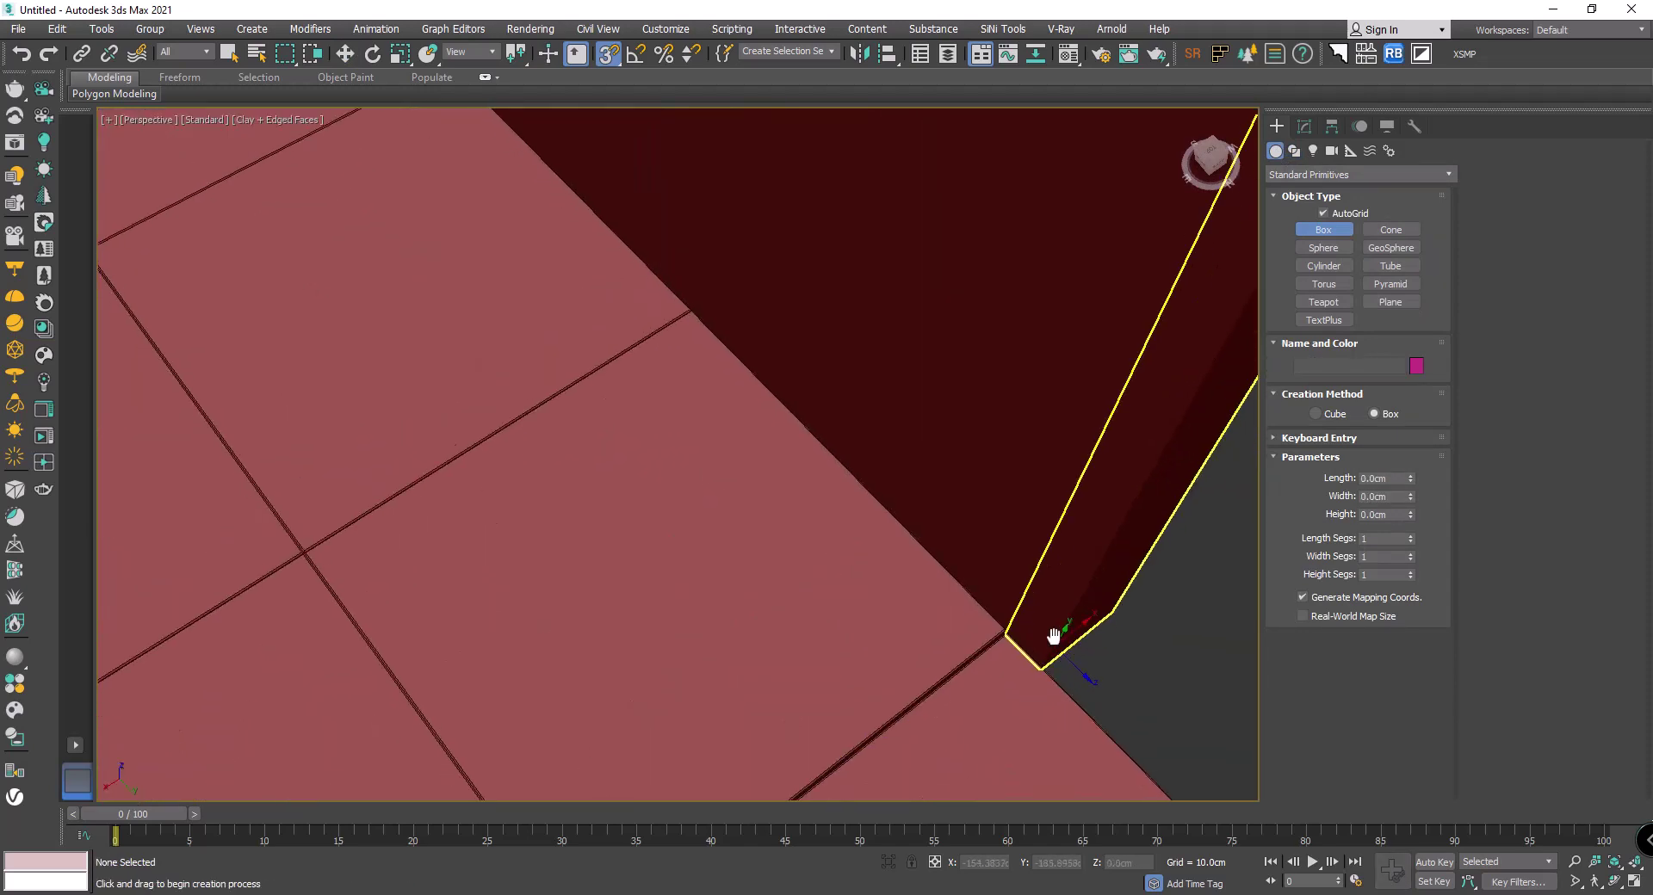
pyautogui.scroll(-5, 1053, 636)
pyautogui.moveTo(1044, 656); pyautogui.dragTo(638, 564)
pyautogui.scroll(2, 638, 564)
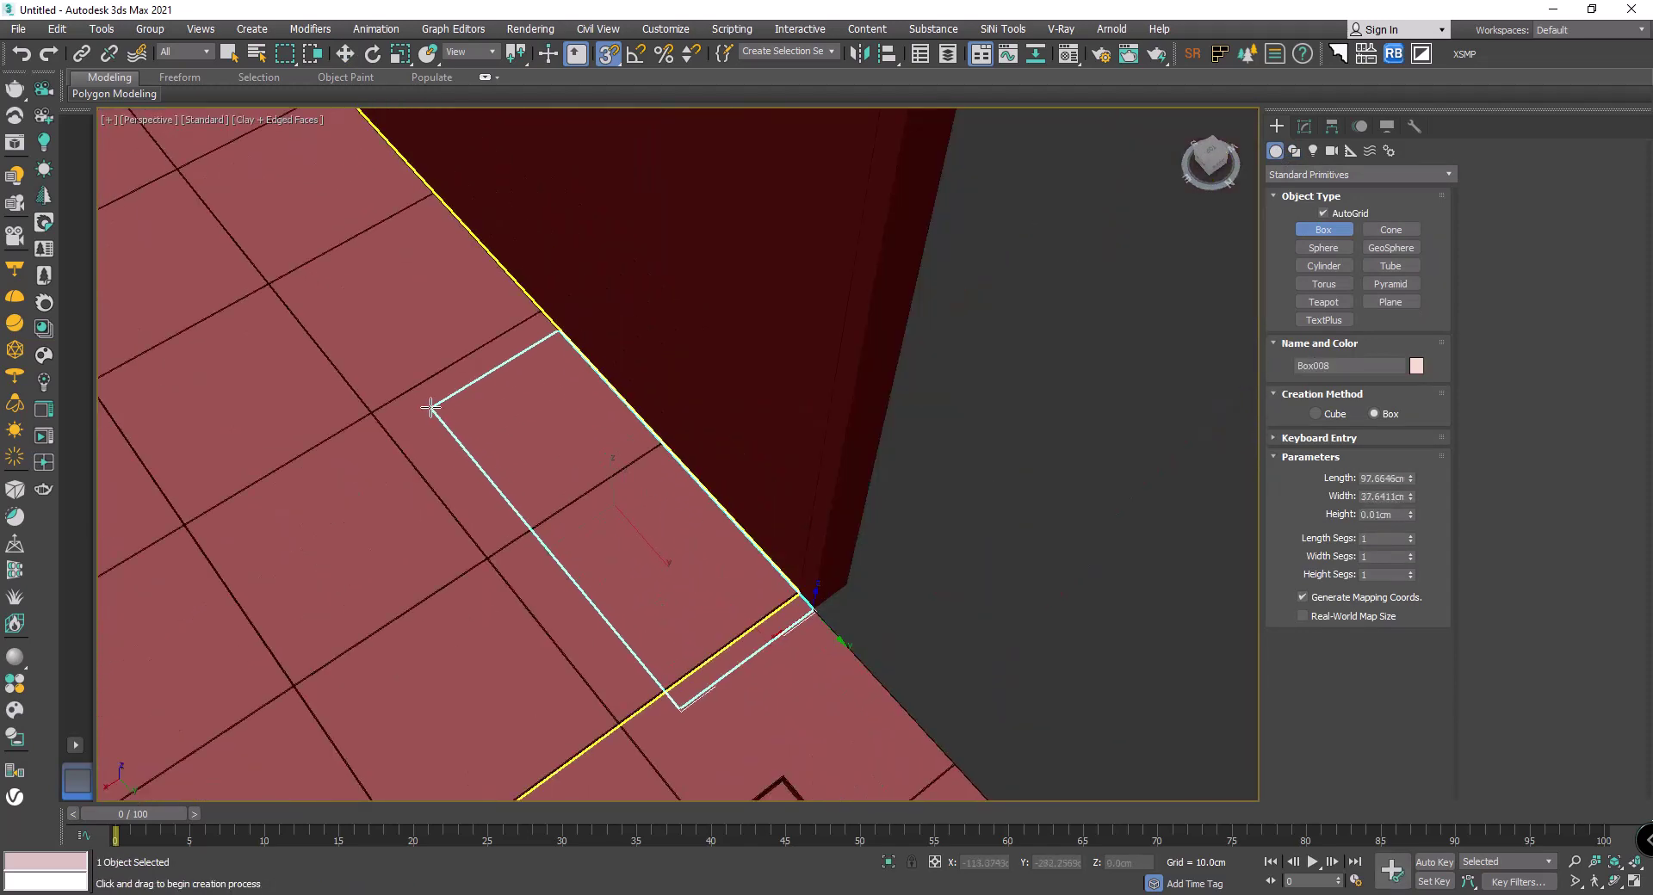
pyautogui.scroll(-3, 430, 408)
pyautogui.moveTo(430, 407); pyautogui.dragTo(513, 402)
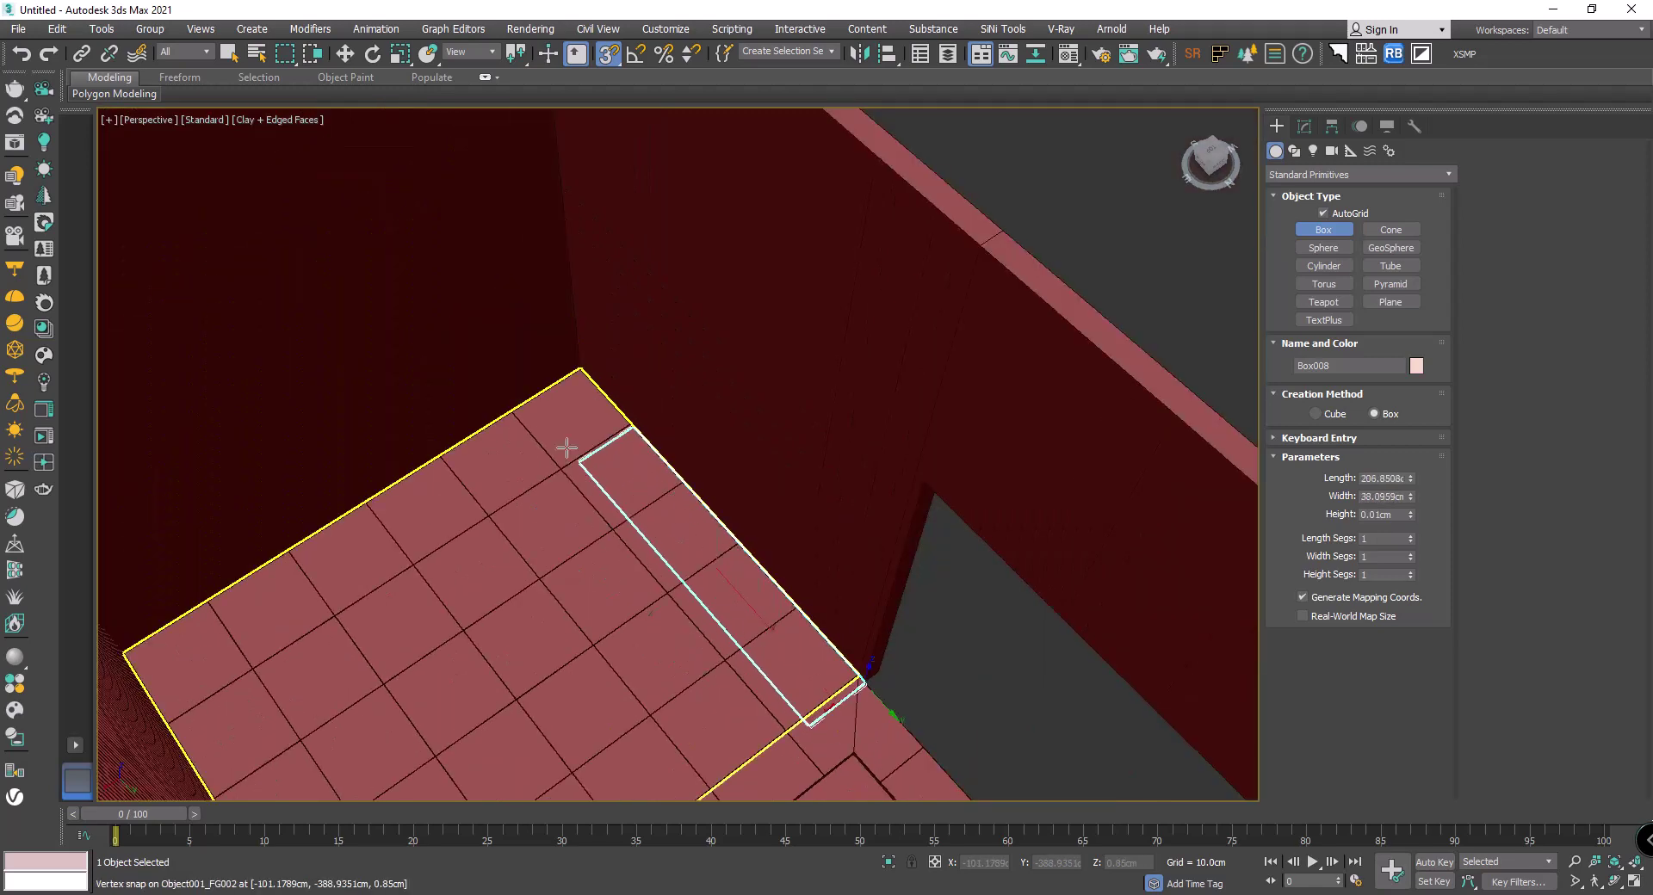
pyautogui.click(519, 382)
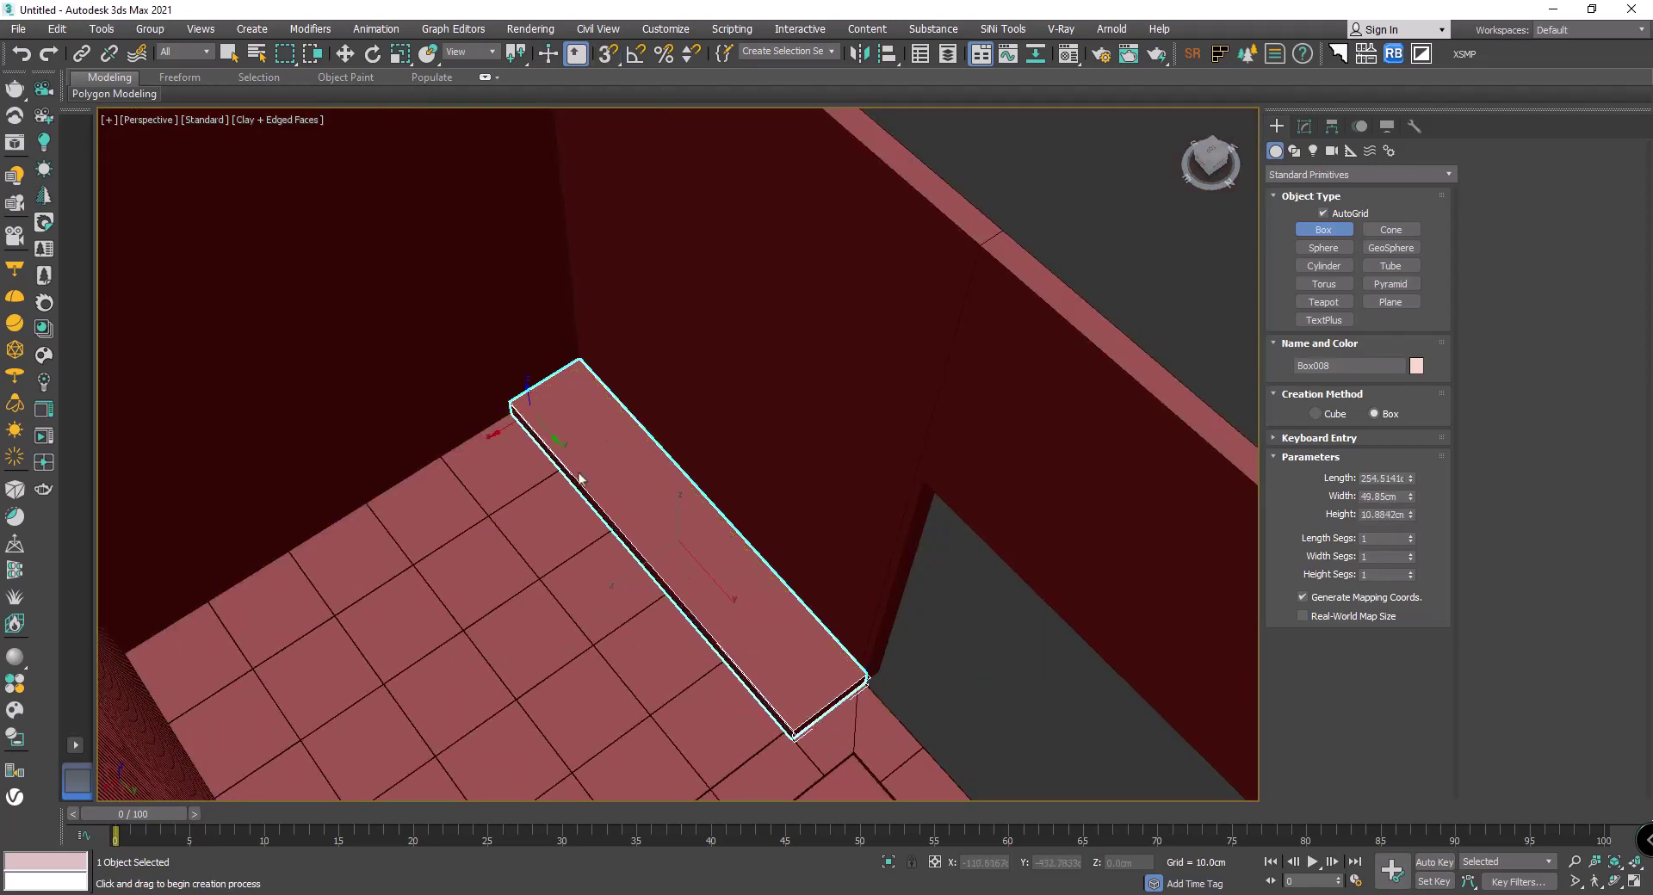
pyautogui.press('w')
pyautogui.moveTo(654, 611); pyautogui.dragTo(709, 540, button='middle')
pyautogui.rightClick(709, 540)
# Step: Align the box's Z minimum to the floor object
pyautogui.hotkey('alt', 'a')
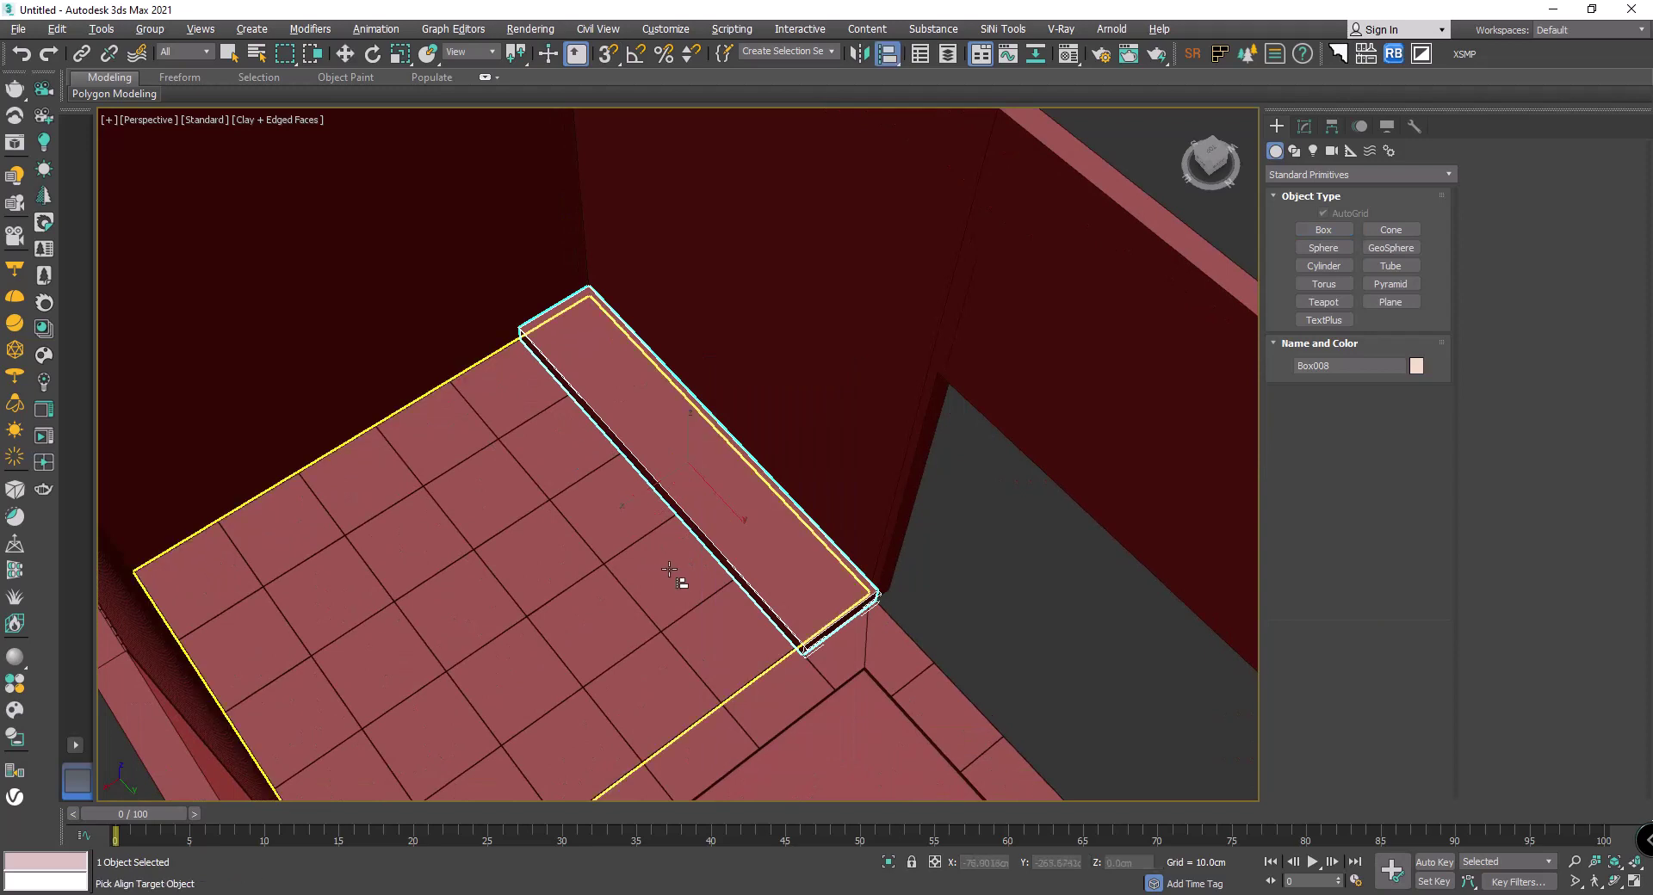
pyautogui.click(683, 580)
pyautogui.click(1150, 373)
pyautogui.click(1007, 414)
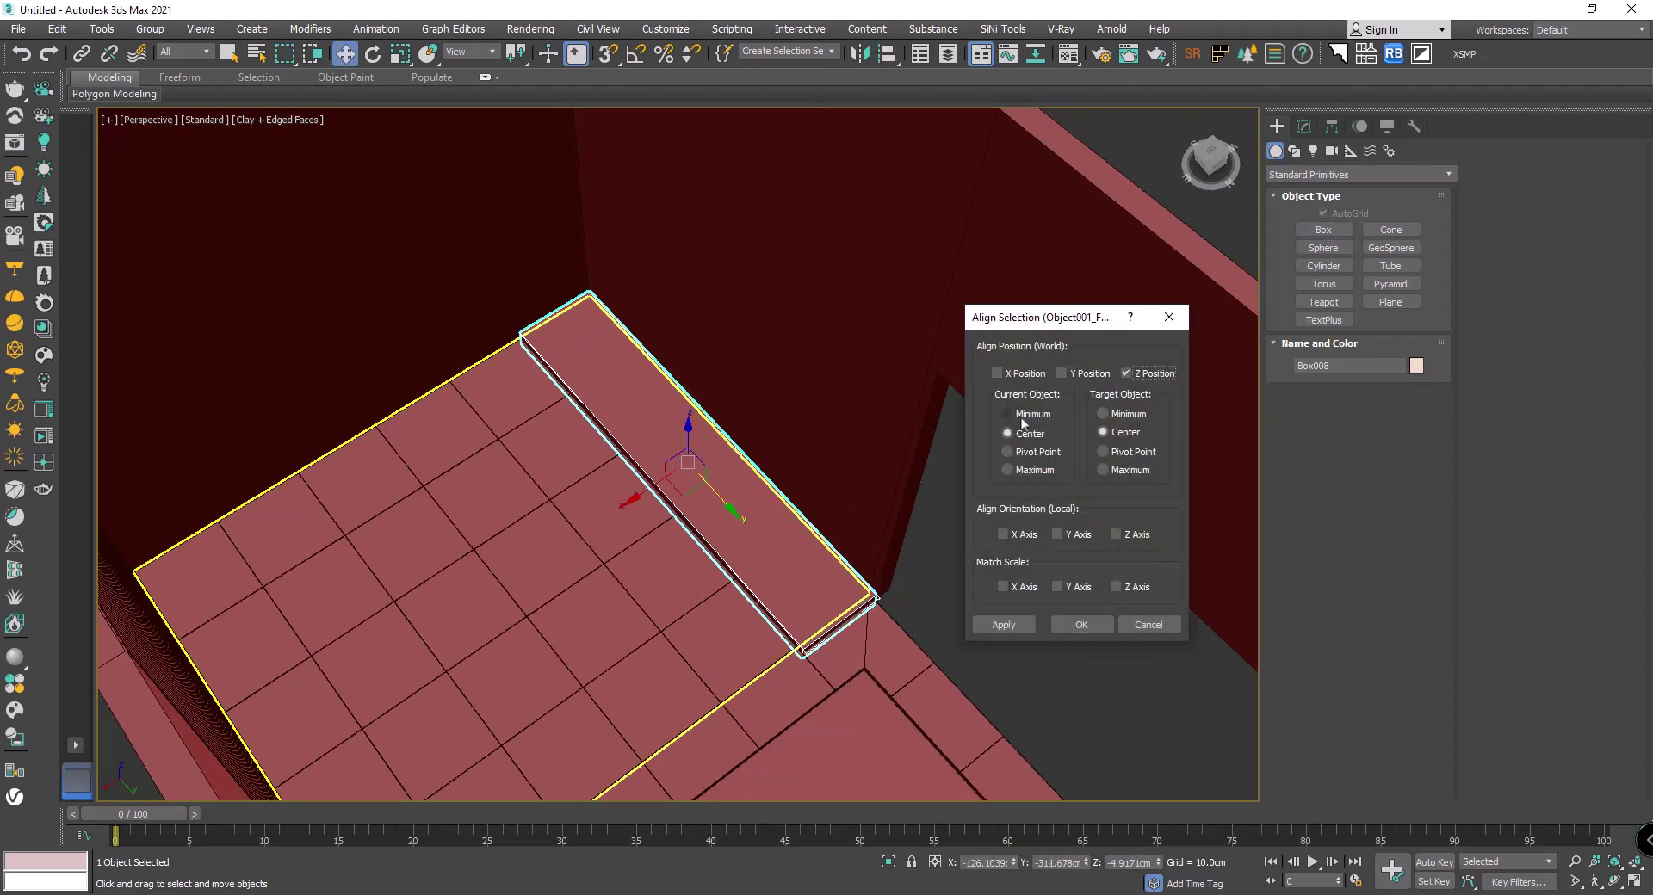
pyautogui.click(1057, 628)
# Step: Set the box height to 12 cm to form the ledge
pyautogui.press('z')
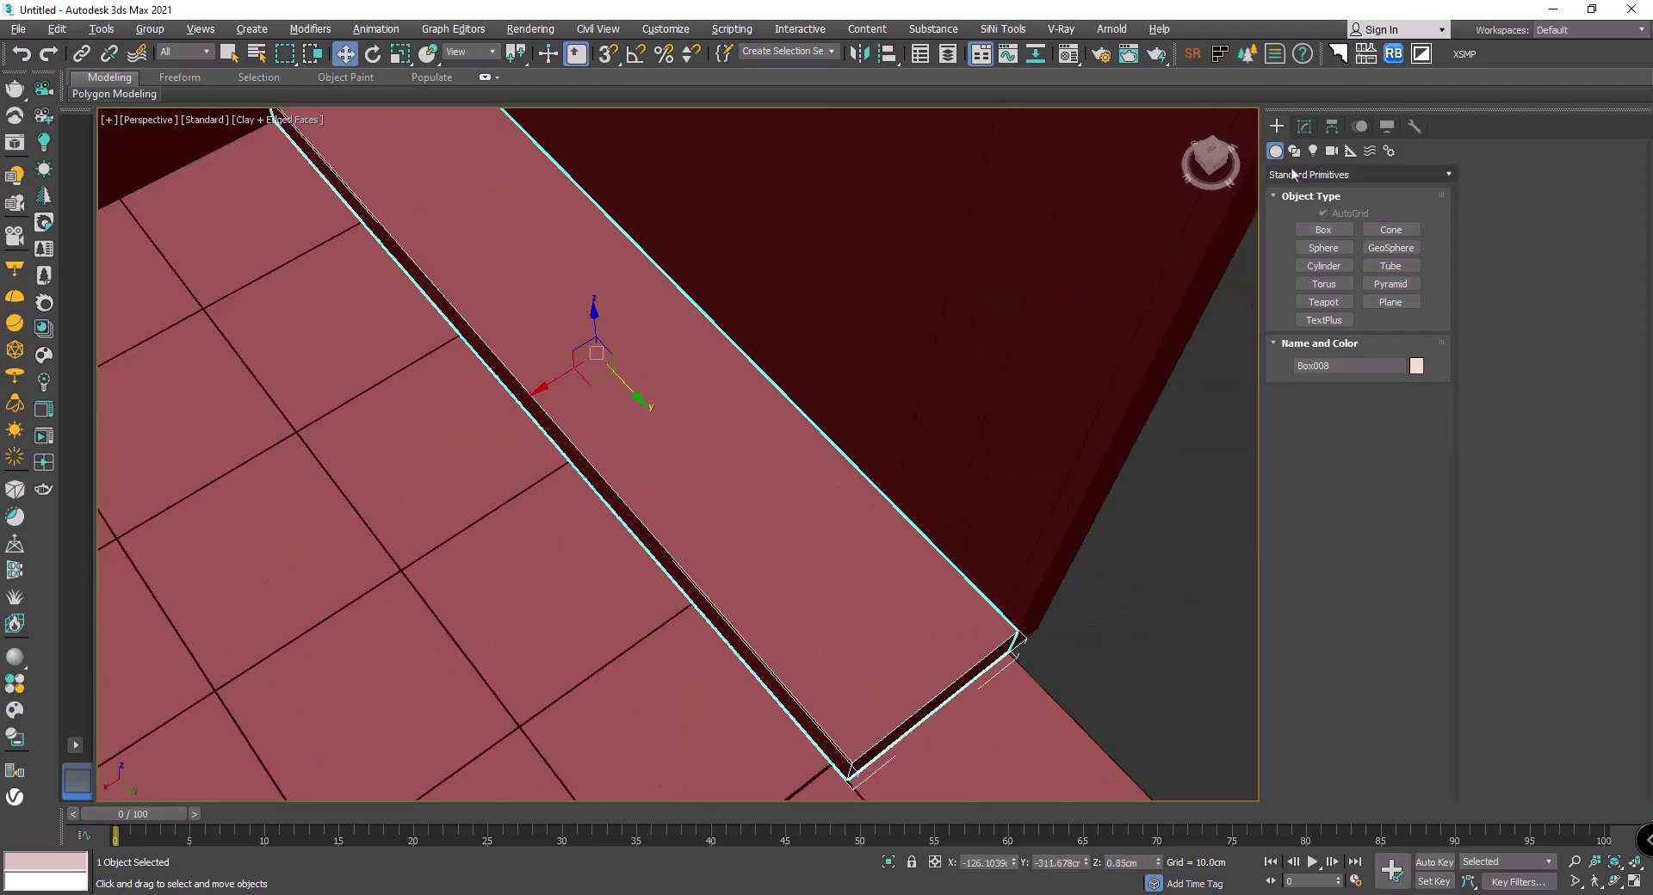
pyautogui.click(1304, 127)
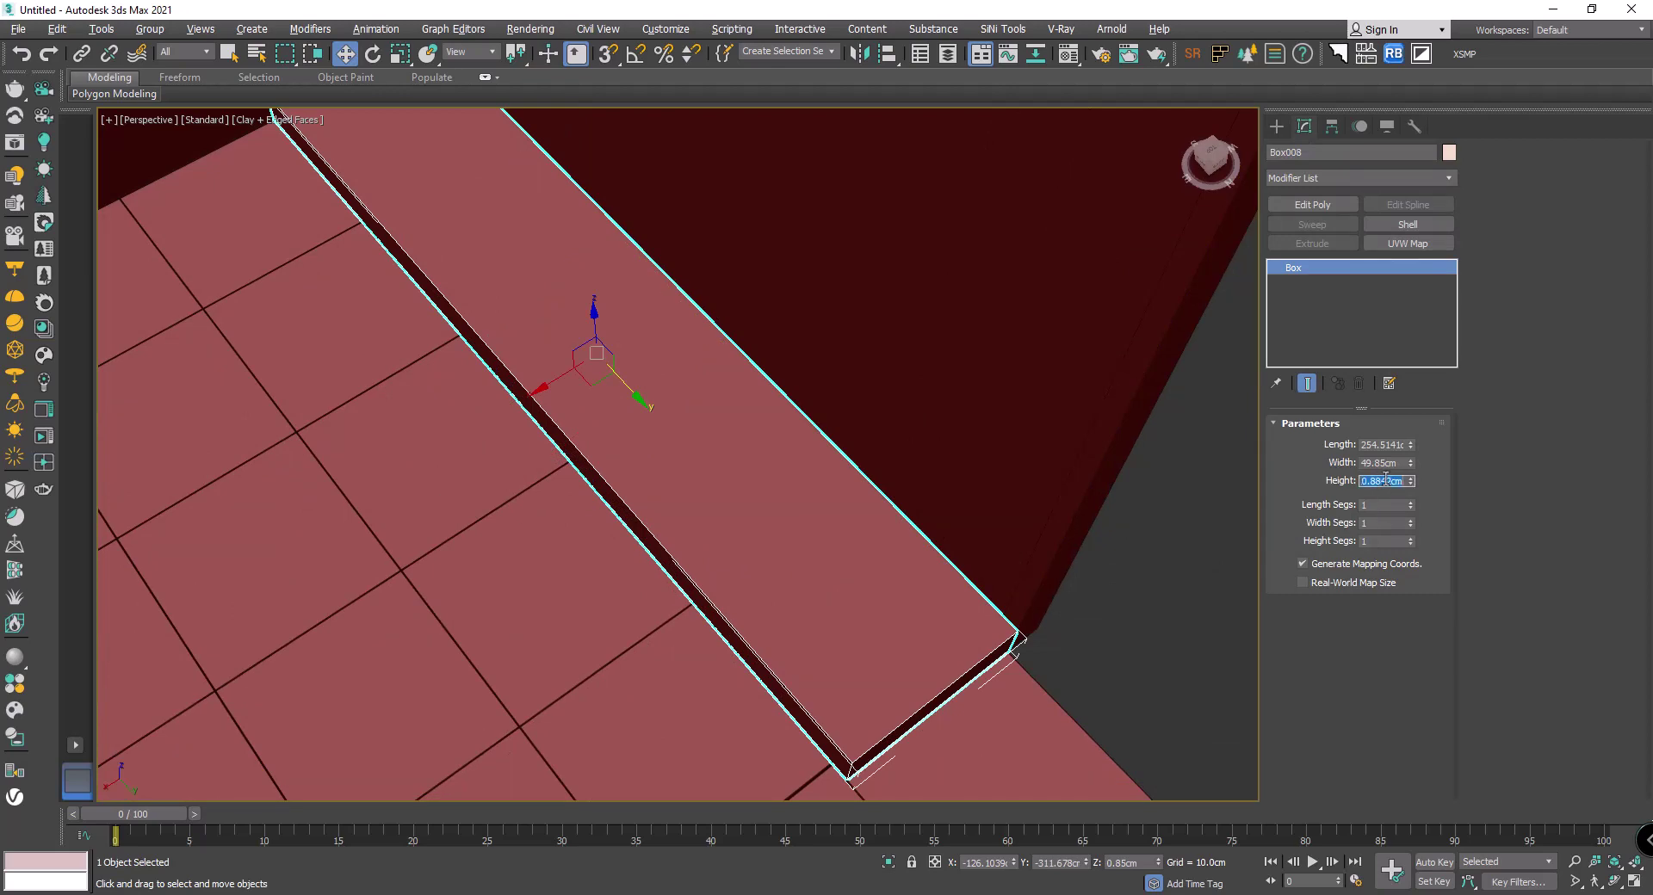
pyautogui.write('2')
pyautogui.press('Return')
pyautogui.moveTo(509, 375)
pyautogui.keyDown('alt'); pyautogui.mouseDown(button='middle')
pyautogui.moveTo(859, 213)
pyautogui.moveTo(841, 358)
pyautogui.moveTo(579, 368)
pyautogui.moveTo(461, 412)
pyautogui.moveTo(775, 344)
pyautogui.mouseUp(button='middle'); pyautogui.keyUp('alt')
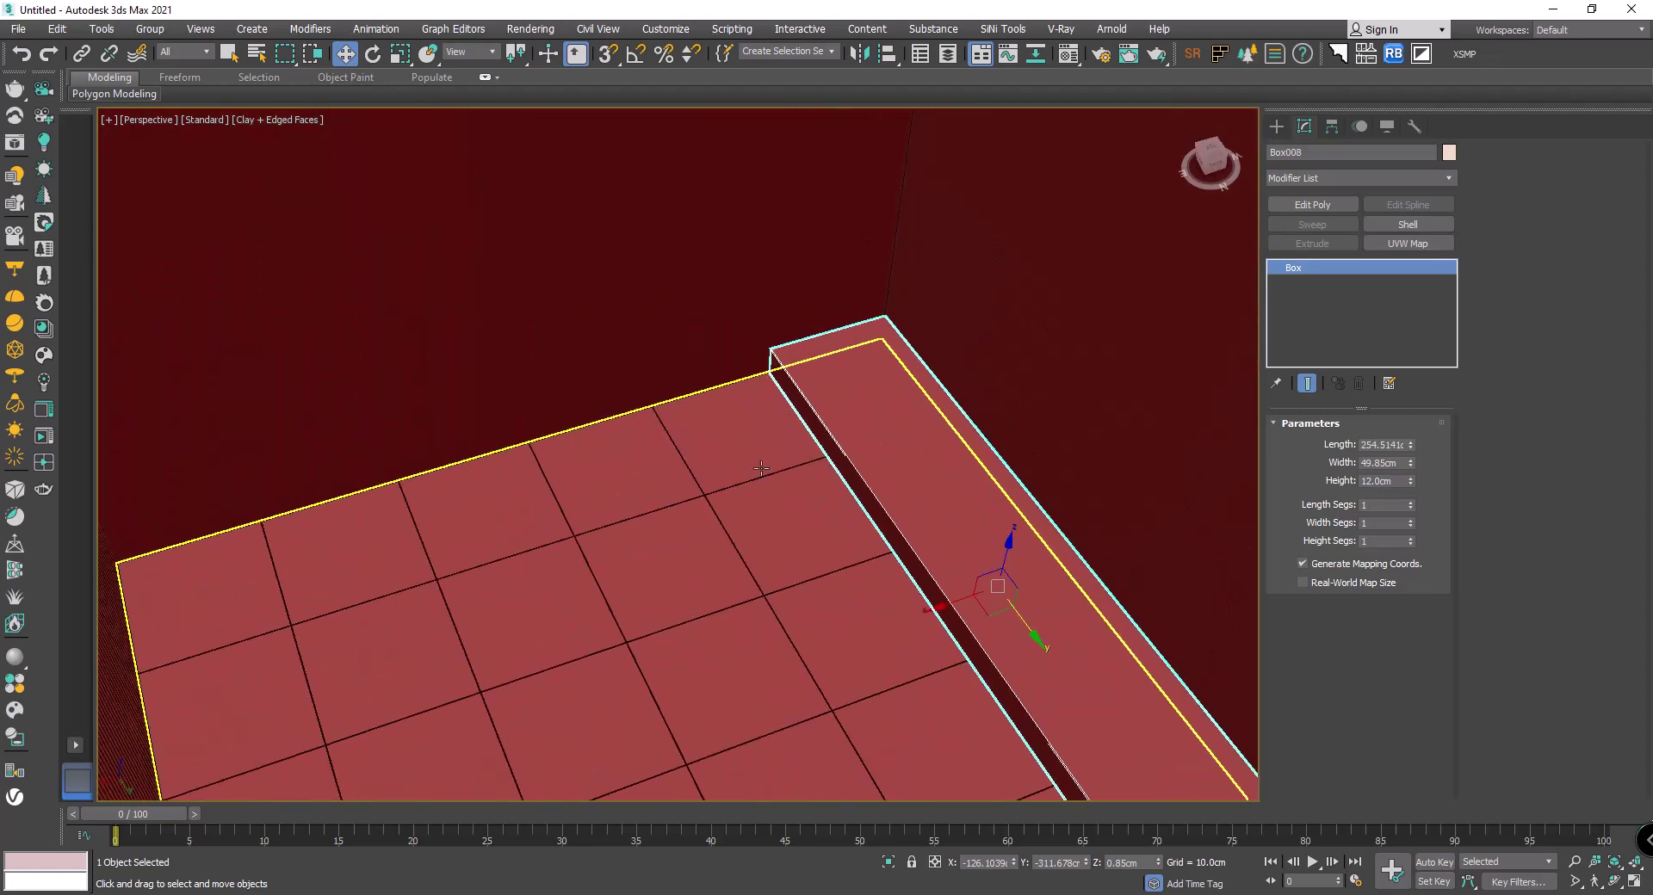
pyautogui.click(1276, 126)
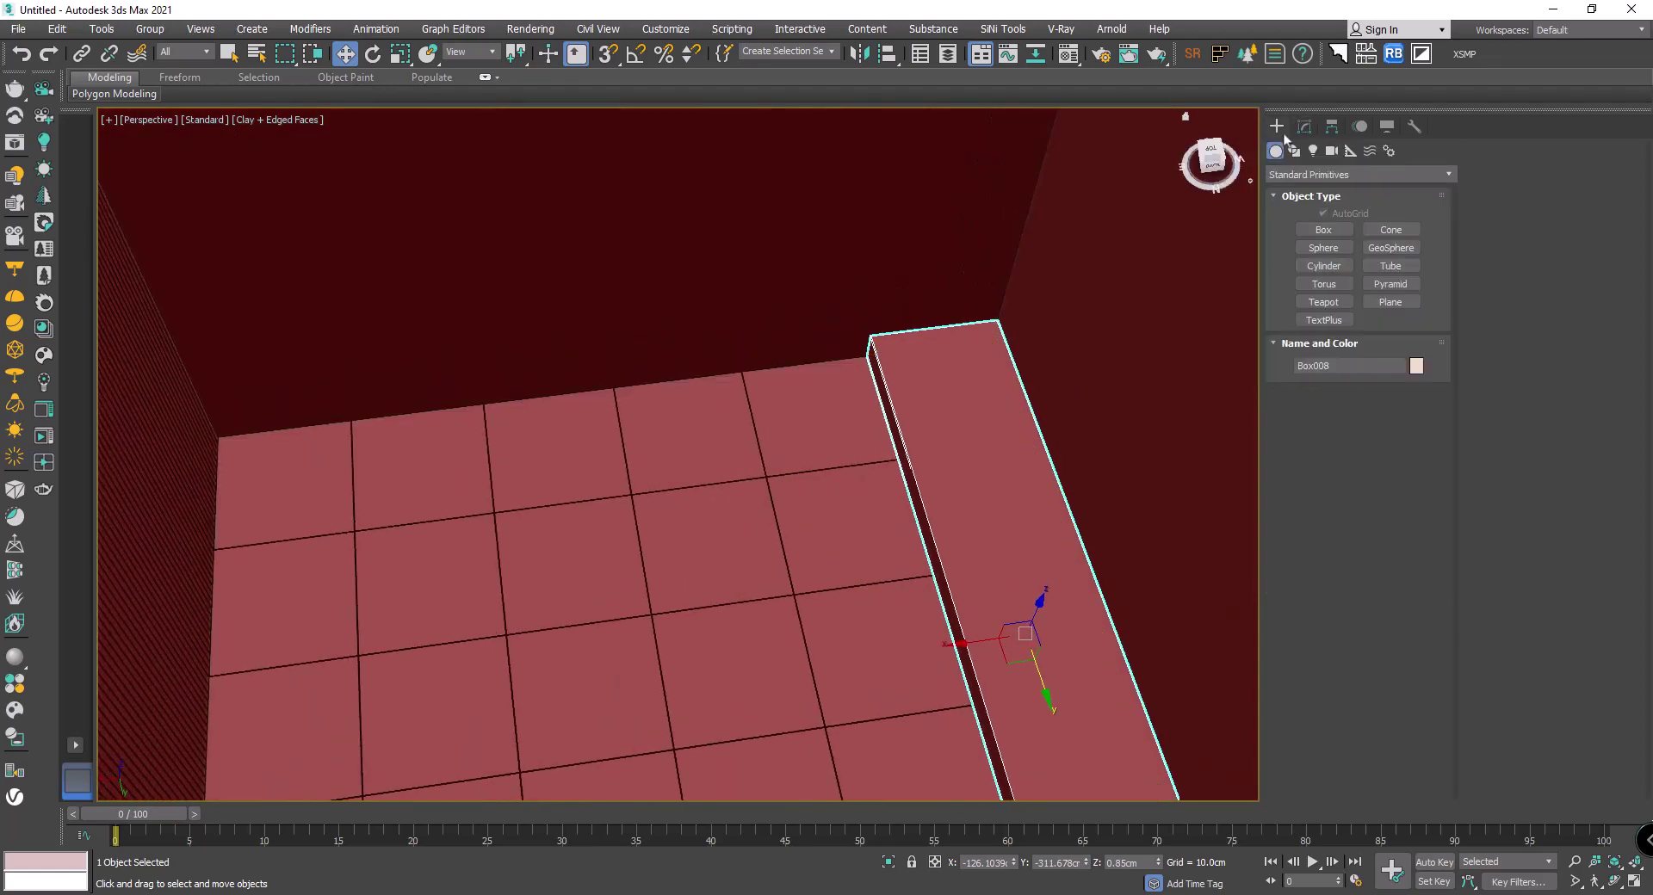
# Step: Draw another box base from the wall corner along the floor after several cancelled tries
pyautogui.click(1323, 230)
pyautogui.moveTo(228, 431)
pyautogui.mouseDown()
pyautogui.moveTo(866, 358)
pyautogui.moveTo(688, 465)
pyautogui.moveTo(210, 450)
pyautogui.moveTo(706, 471)
pyautogui.mouseUp()
pyautogui.rightClick(869, 349)
pyautogui.rightClick(212, 448)
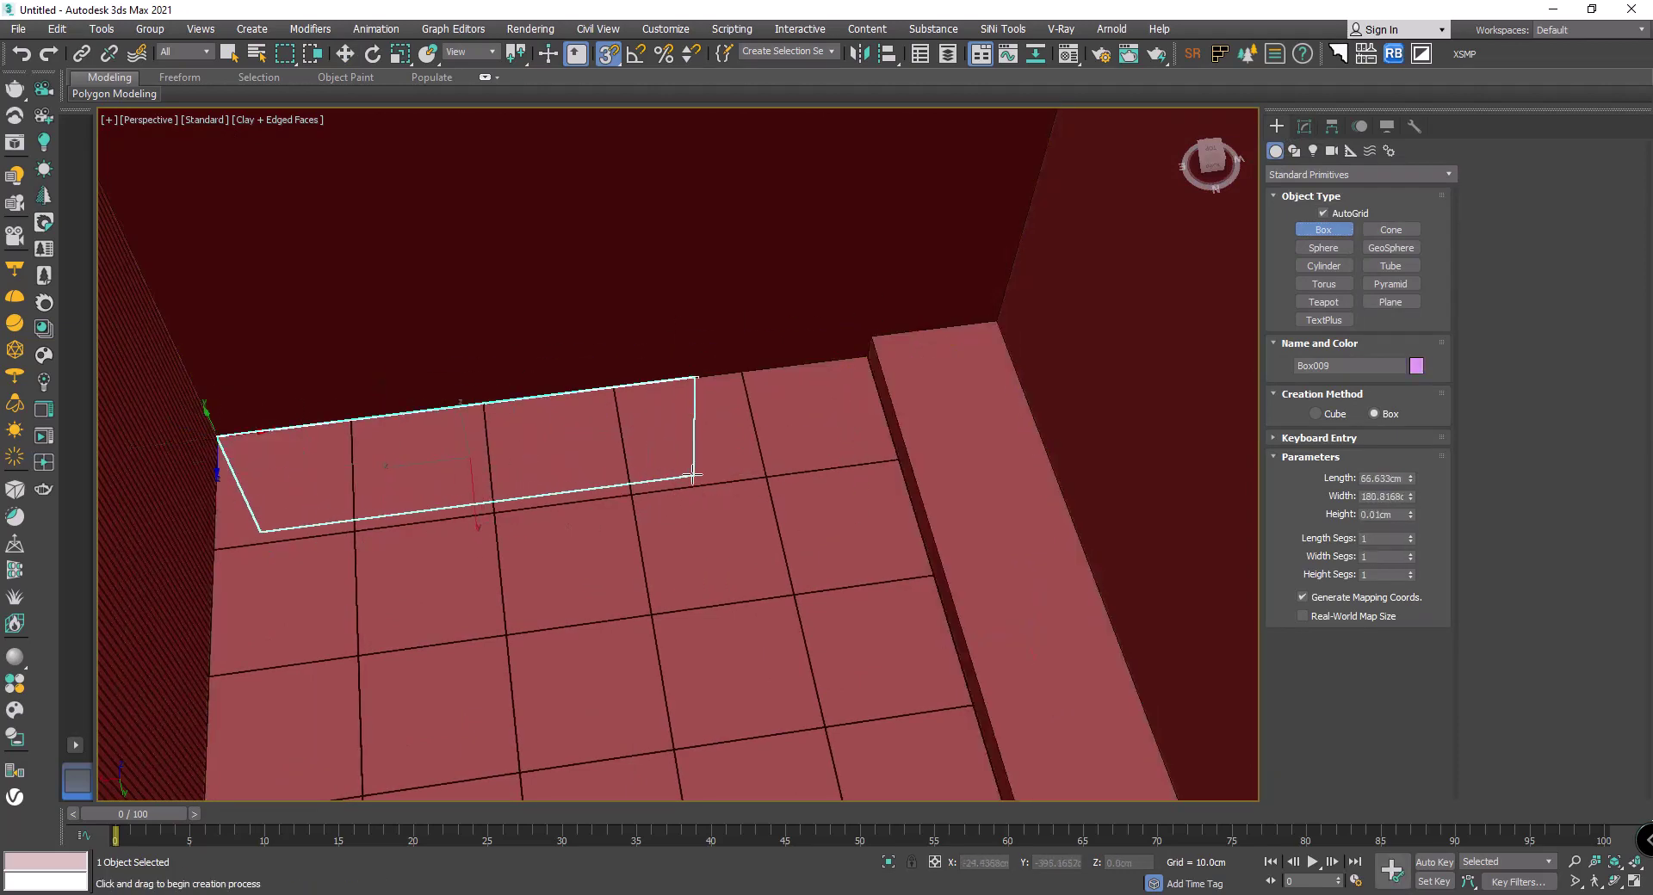
pyautogui.rightClick(818, 374)
pyautogui.moveTo(870, 356)
pyautogui.mouseDown()
pyautogui.moveTo(372, 524)
pyautogui.moveTo(216, 547)
pyautogui.mouseUp()
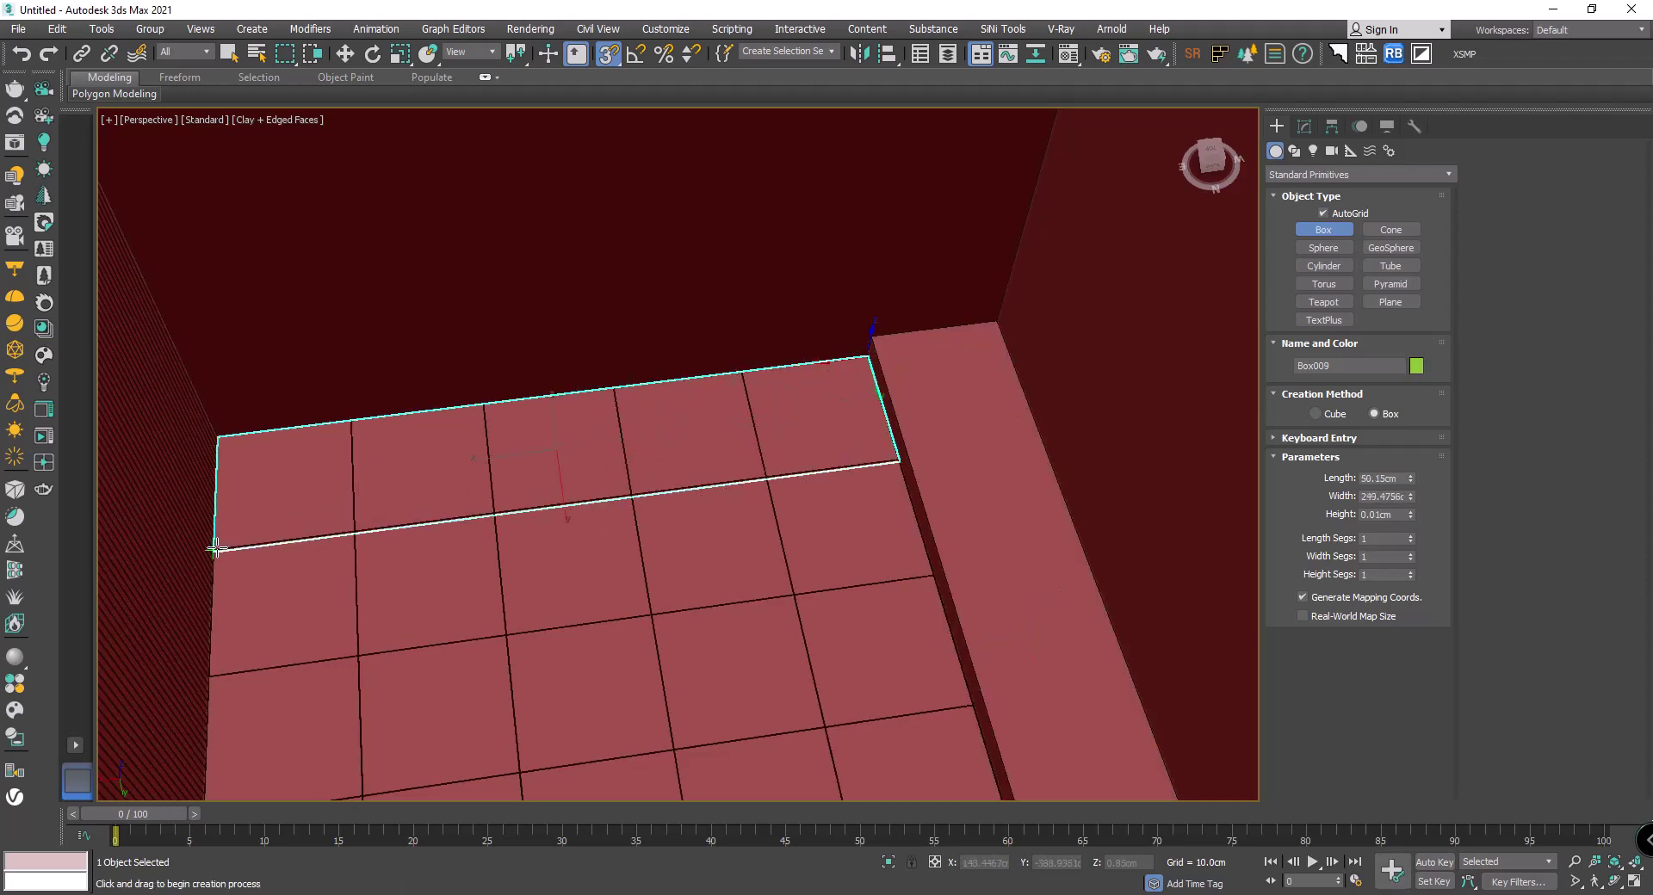
pyautogui.click(291, 417)
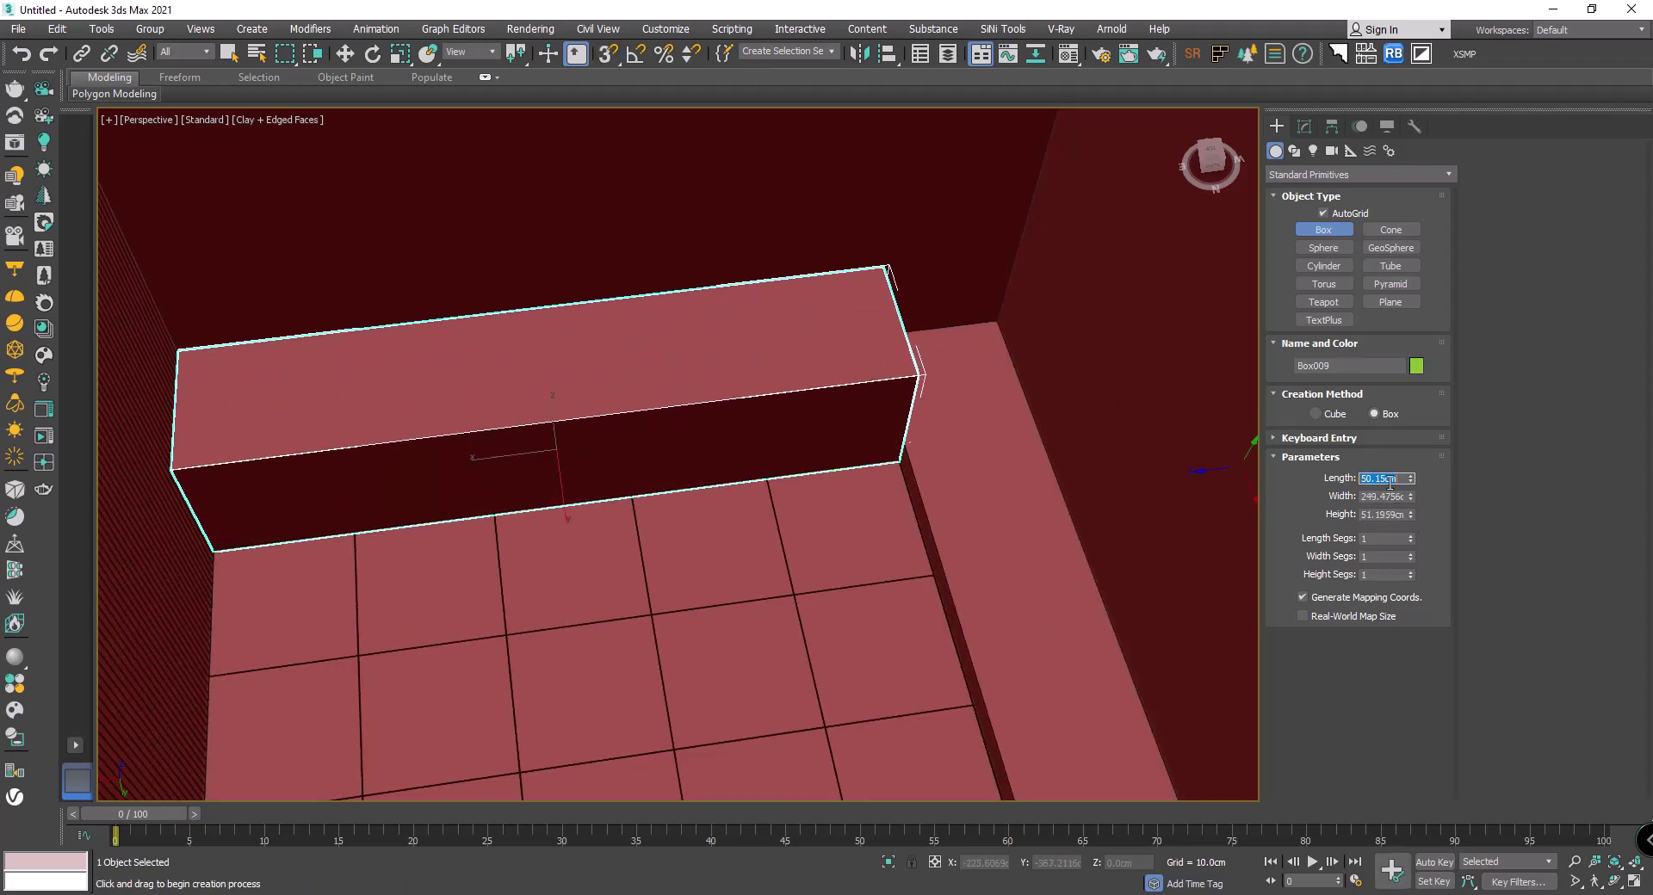
# Step: Give the trial box Length 50 cm and Height 75 cm
pyautogui.write('75')
pyautogui.press('Return')
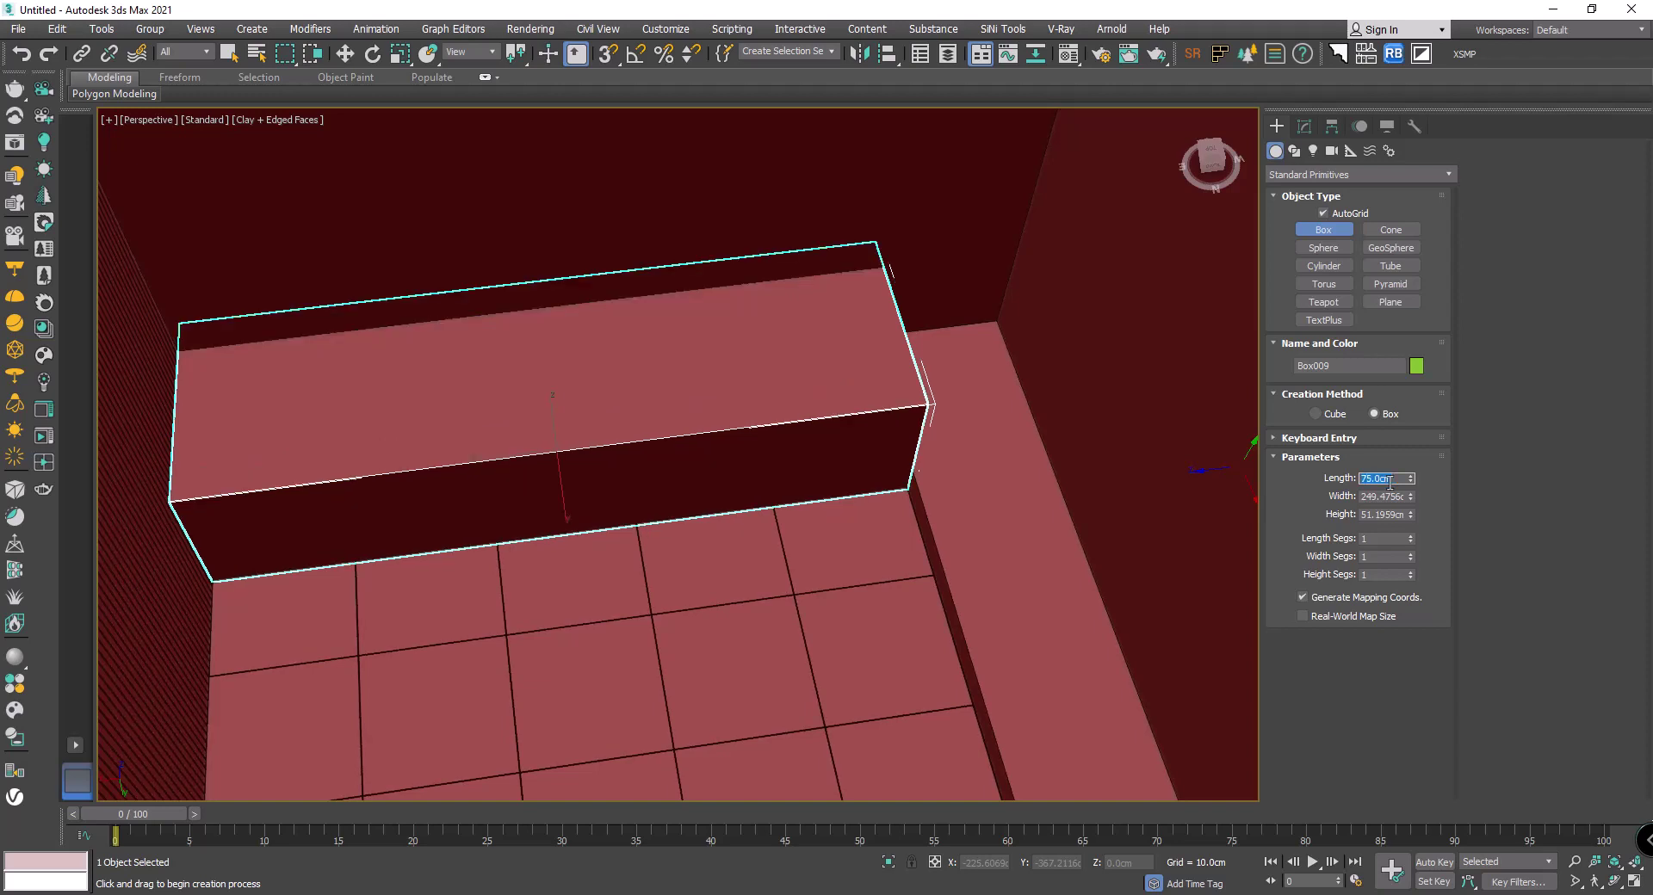
pyautogui.write('50')
pyautogui.press('Return')
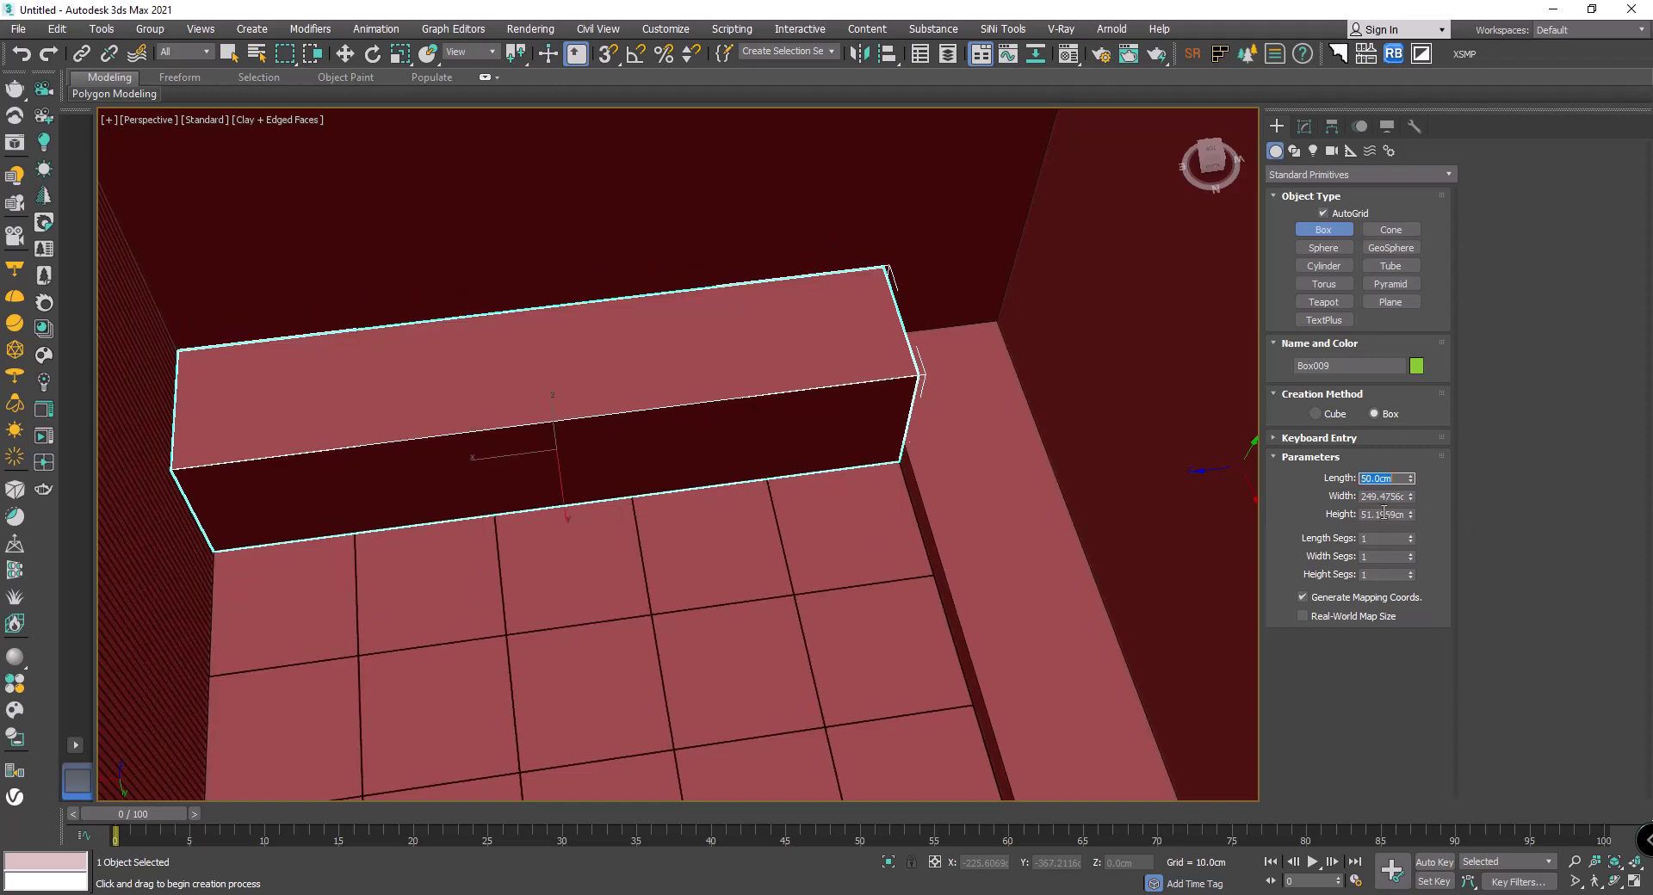
pyautogui.write('75')
pyautogui.press('Return')
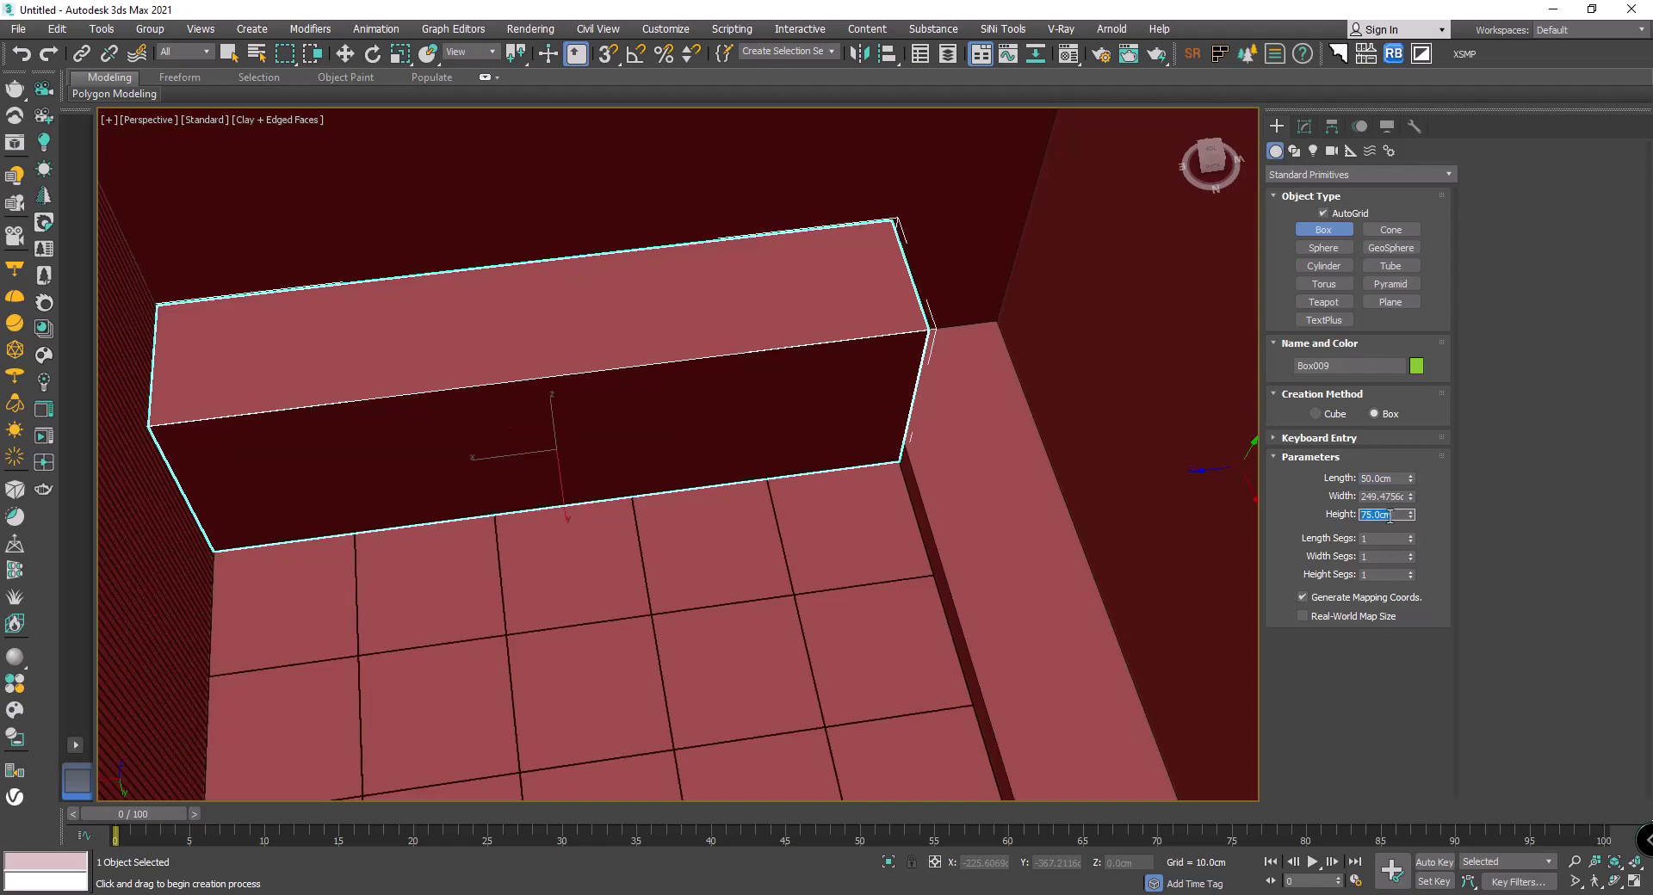
pyautogui.press('w')
# Step: Select and delete the trial box
pyautogui.scroll(-10, 720, 308)
pyautogui.keyDown('alt'); pyautogui.moveTo(756, 343); pyautogui.dragTo(1069, 416, button='middle'); pyautogui.keyUp('alt')
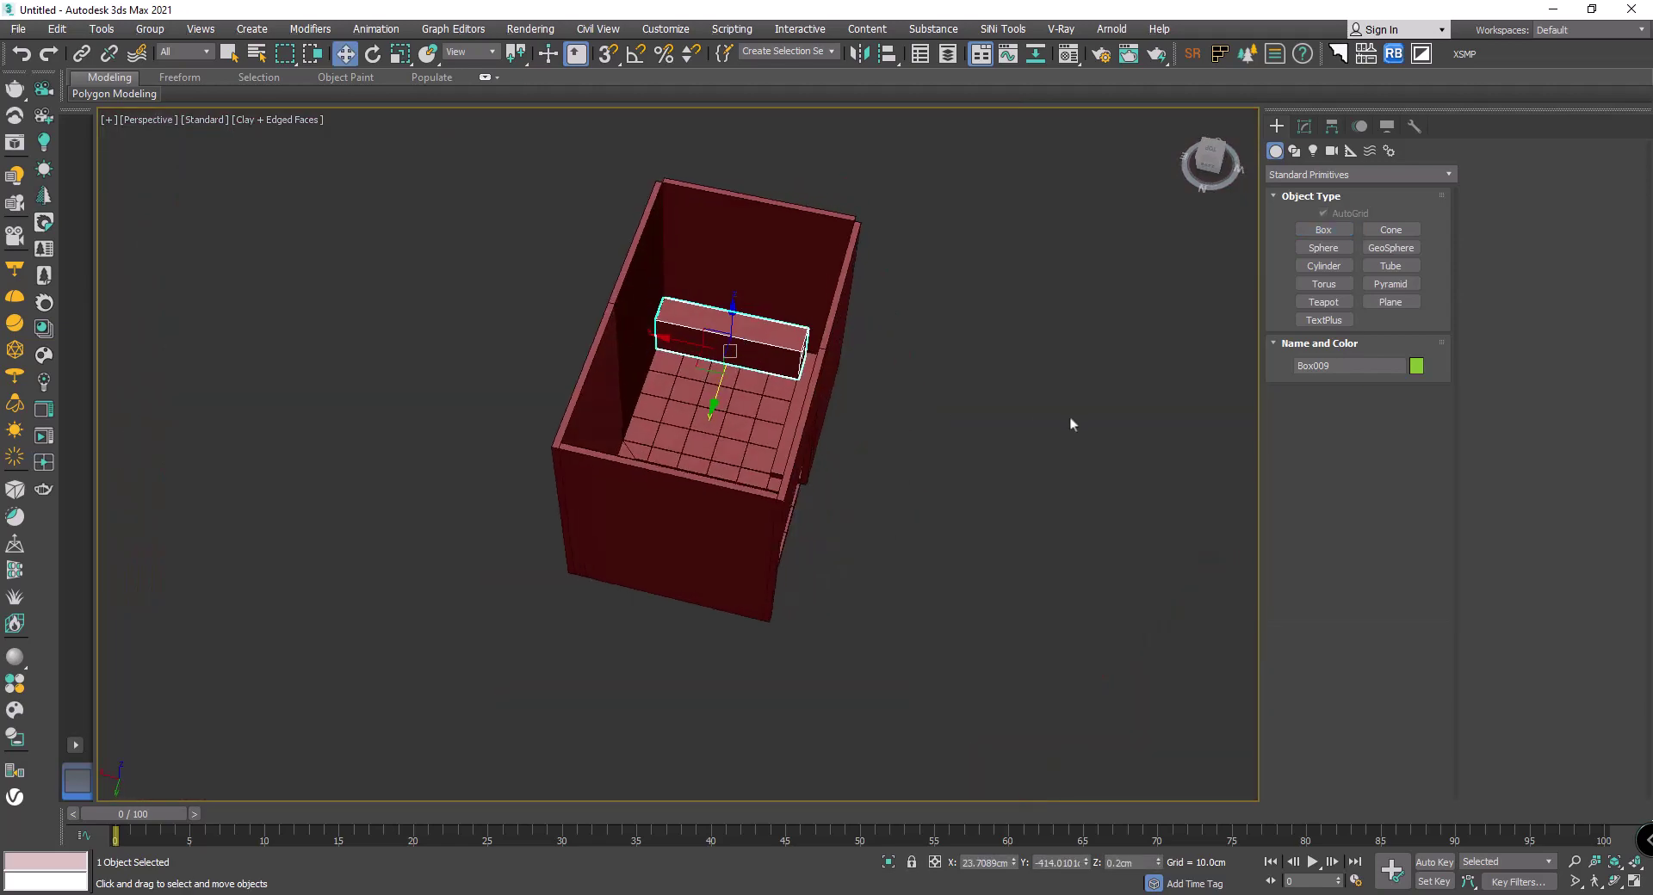
pyautogui.scroll(10, 752, 345)
pyautogui.click(752, 345)
pyautogui.moveTo(763, 387)
pyautogui.keyDown('alt'); pyautogui.mouseDown(button='middle')
pyautogui.moveTo(653, 387)
pyautogui.moveTo(699, 409)
pyautogui.moveTo(713, 363)
pyautogui.moveTo(804, 369)
pyautogui.mouseUp(button='middle'); pyautogui.keyUp('alt')
pyautogui.press('Delete')
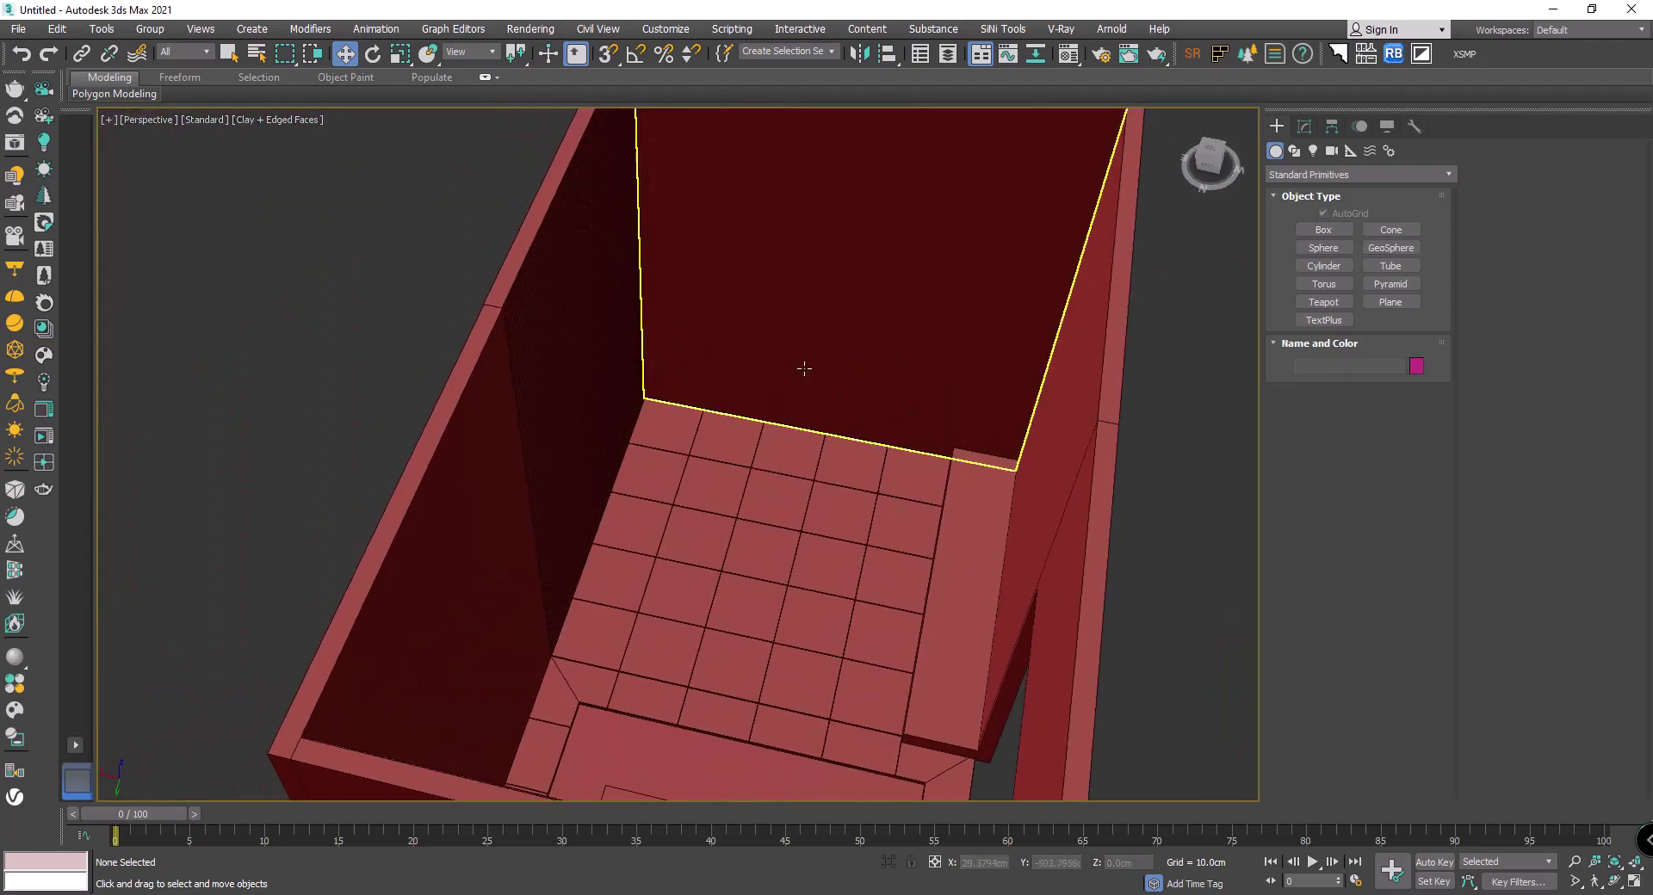
# Step: Preview the sliding window, then drag window_with_shutters_2012.max into the viewport
pyautogui.moveTo(964, 517)
pyautogui.keyDown('alt'); pyautogui.mouseDown(button='middle')
pyautogui.moveTo(775, 431)
pyautogui.moveTo(747, 398)
pyautogui.moveTo(649, 409)
pyautogui.moveTo(504, 274)
pyautogui.mouseUp(button='middle'); pyautogui.keyUp('alt')
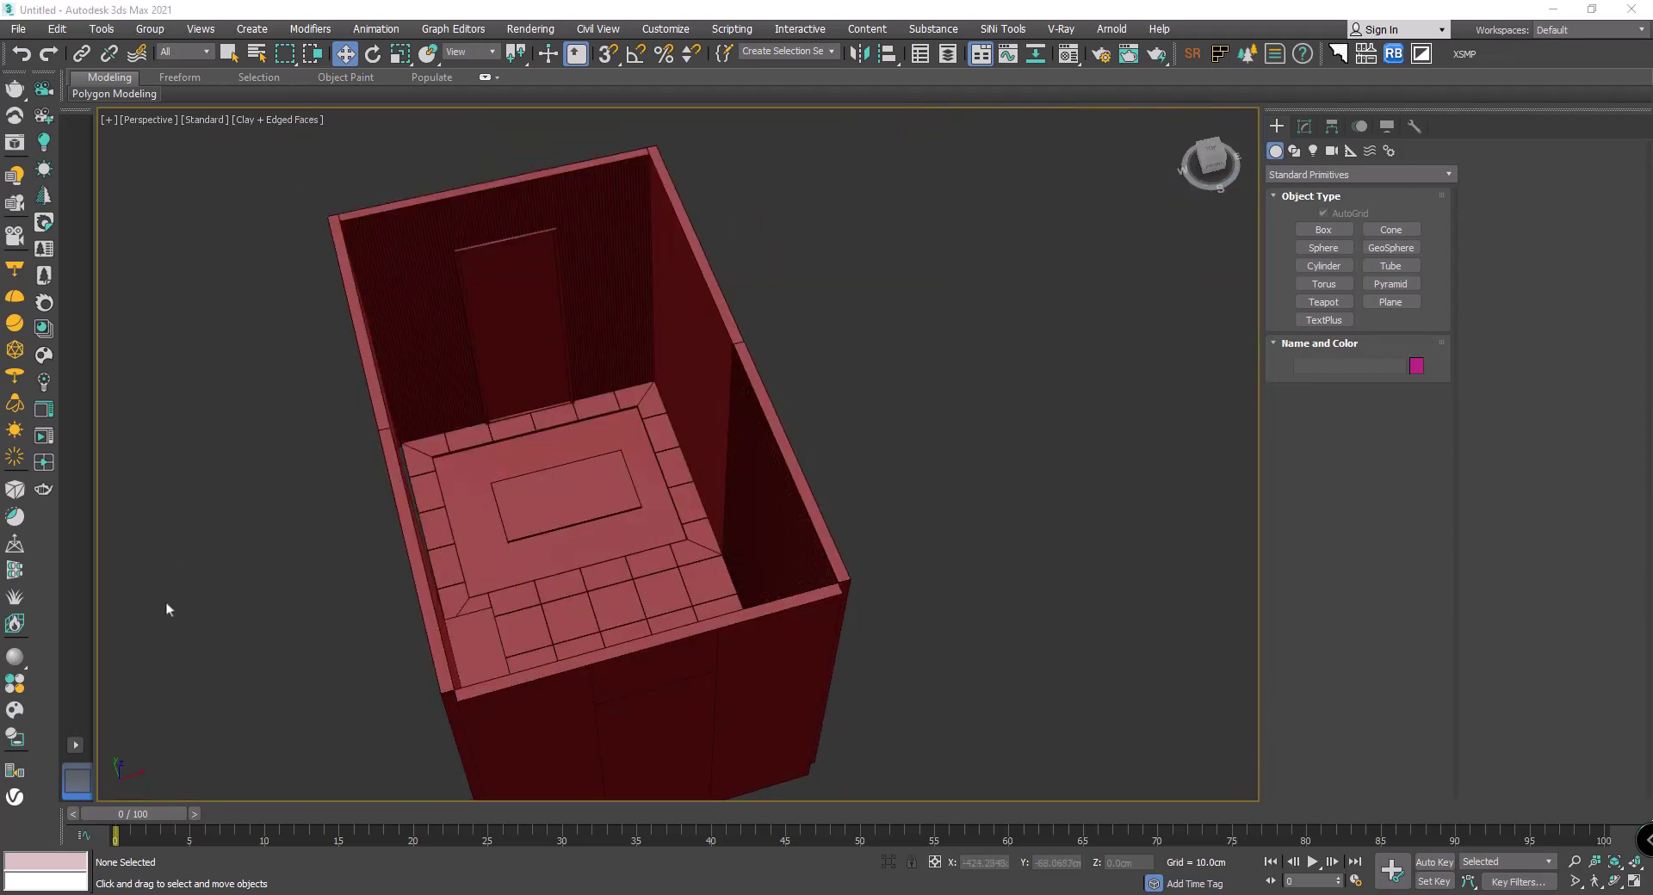
pyautogui.click(105, 842)
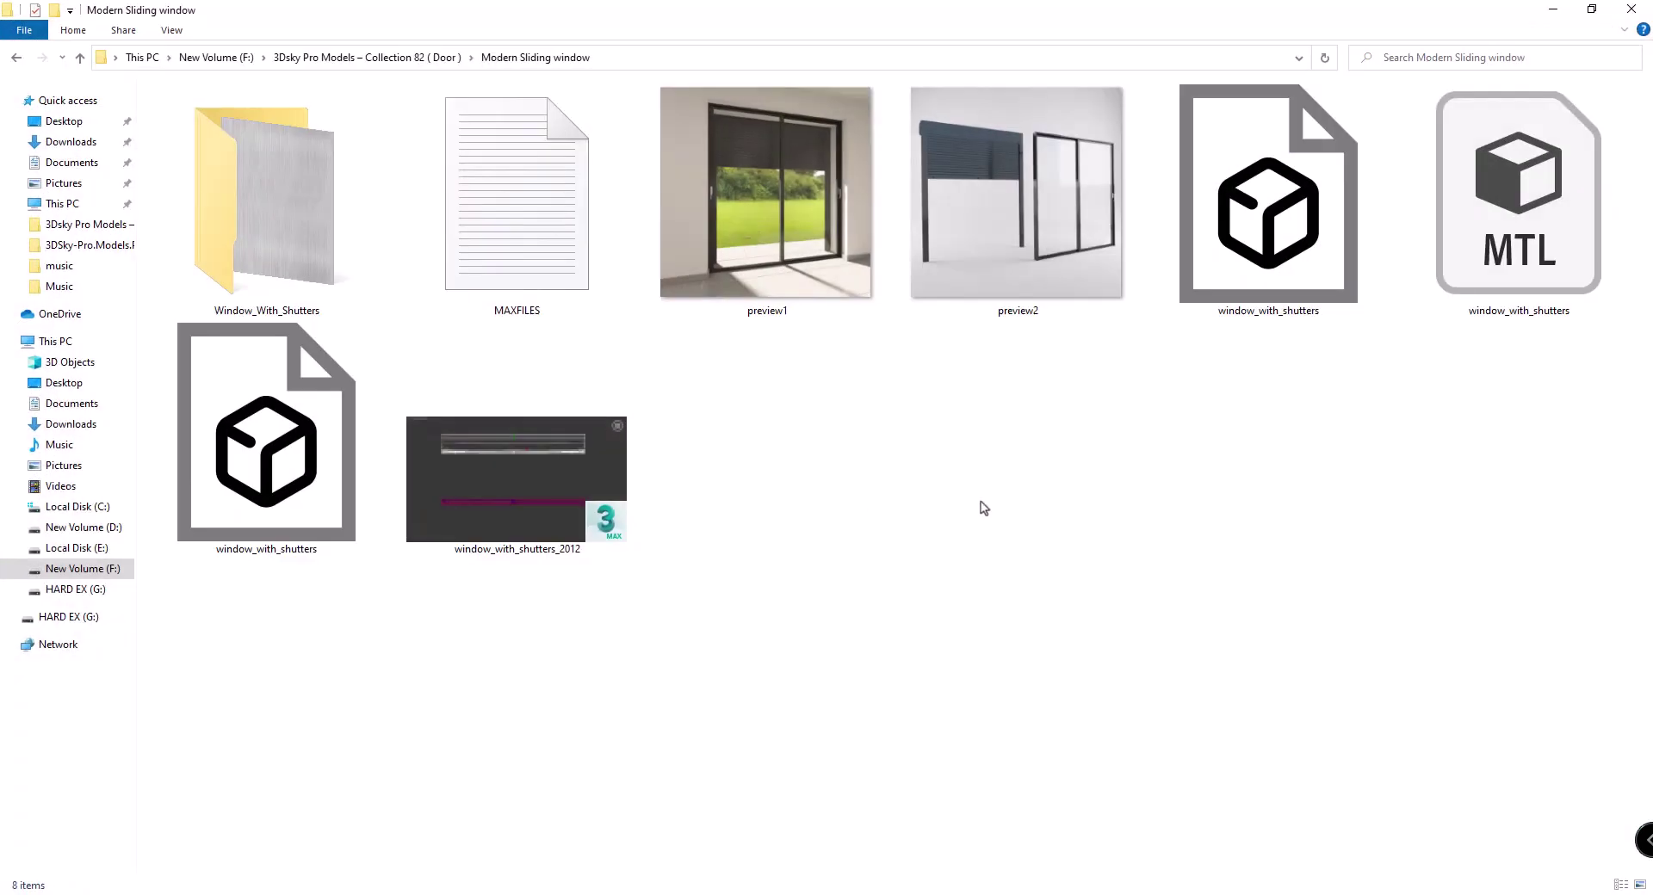
pyautogui.click(1039, 208)
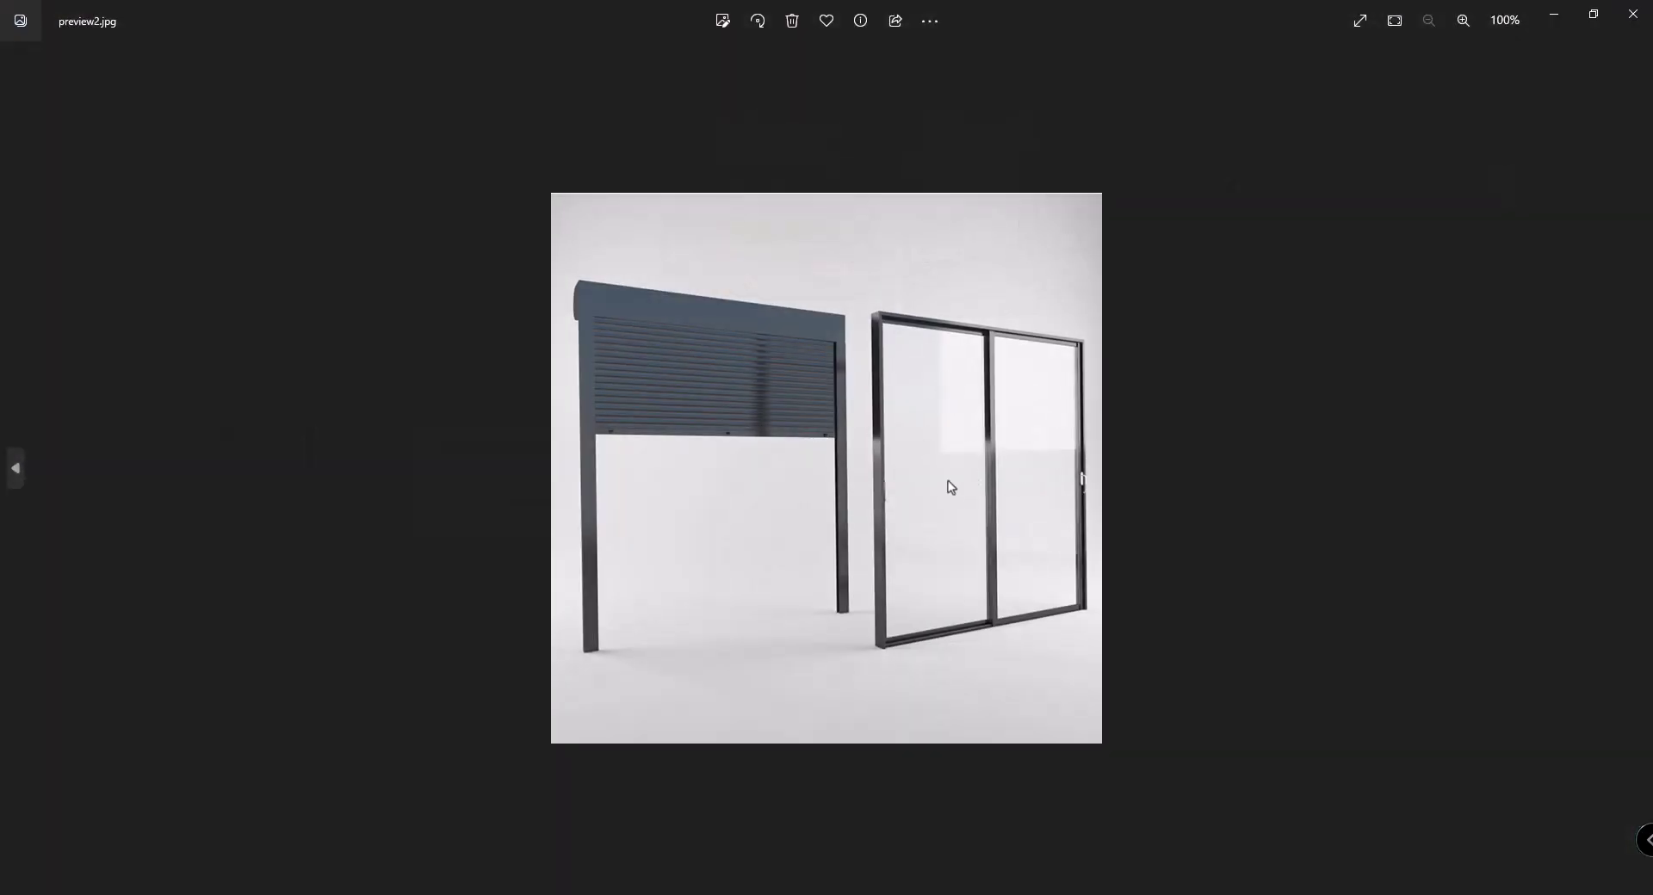
pyautogui.hotkey('alt', 'F4')
pyautogui.moveTo(535, 515)
pyautogui.mouseDown()
pyautogui.moveTo(761, 805)
pyautogui.moveTo(1153, 469)
pyautogui.mouseUp()
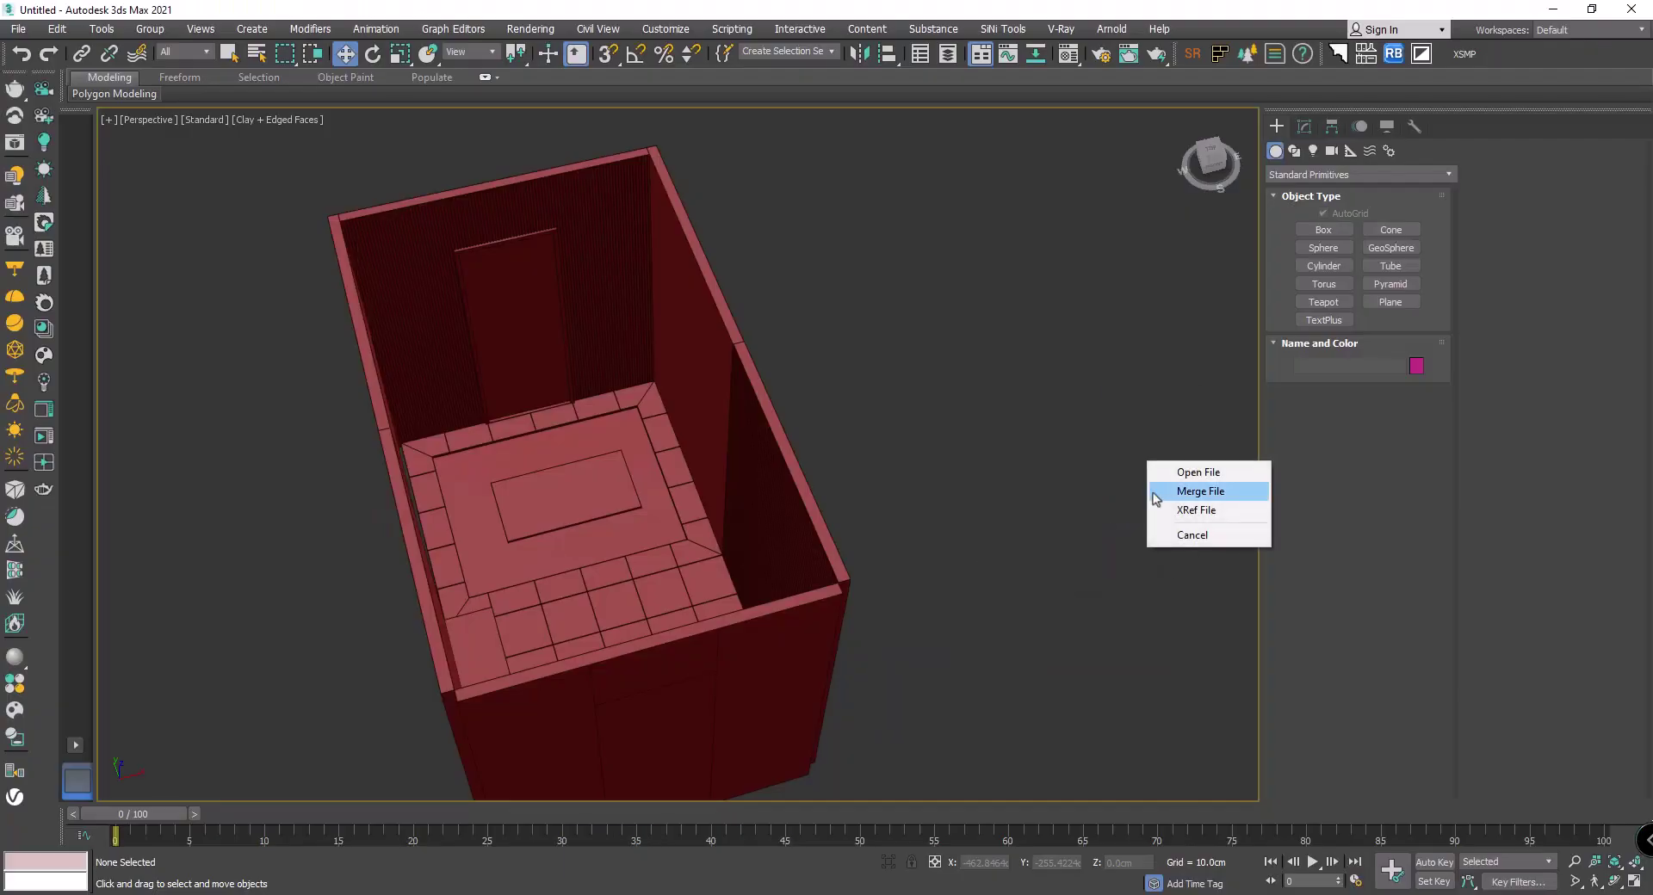
# Step: Merge the window file, dismissing the obsolete-file warning and Scene Converter
pyautogui.click(1200, 490)
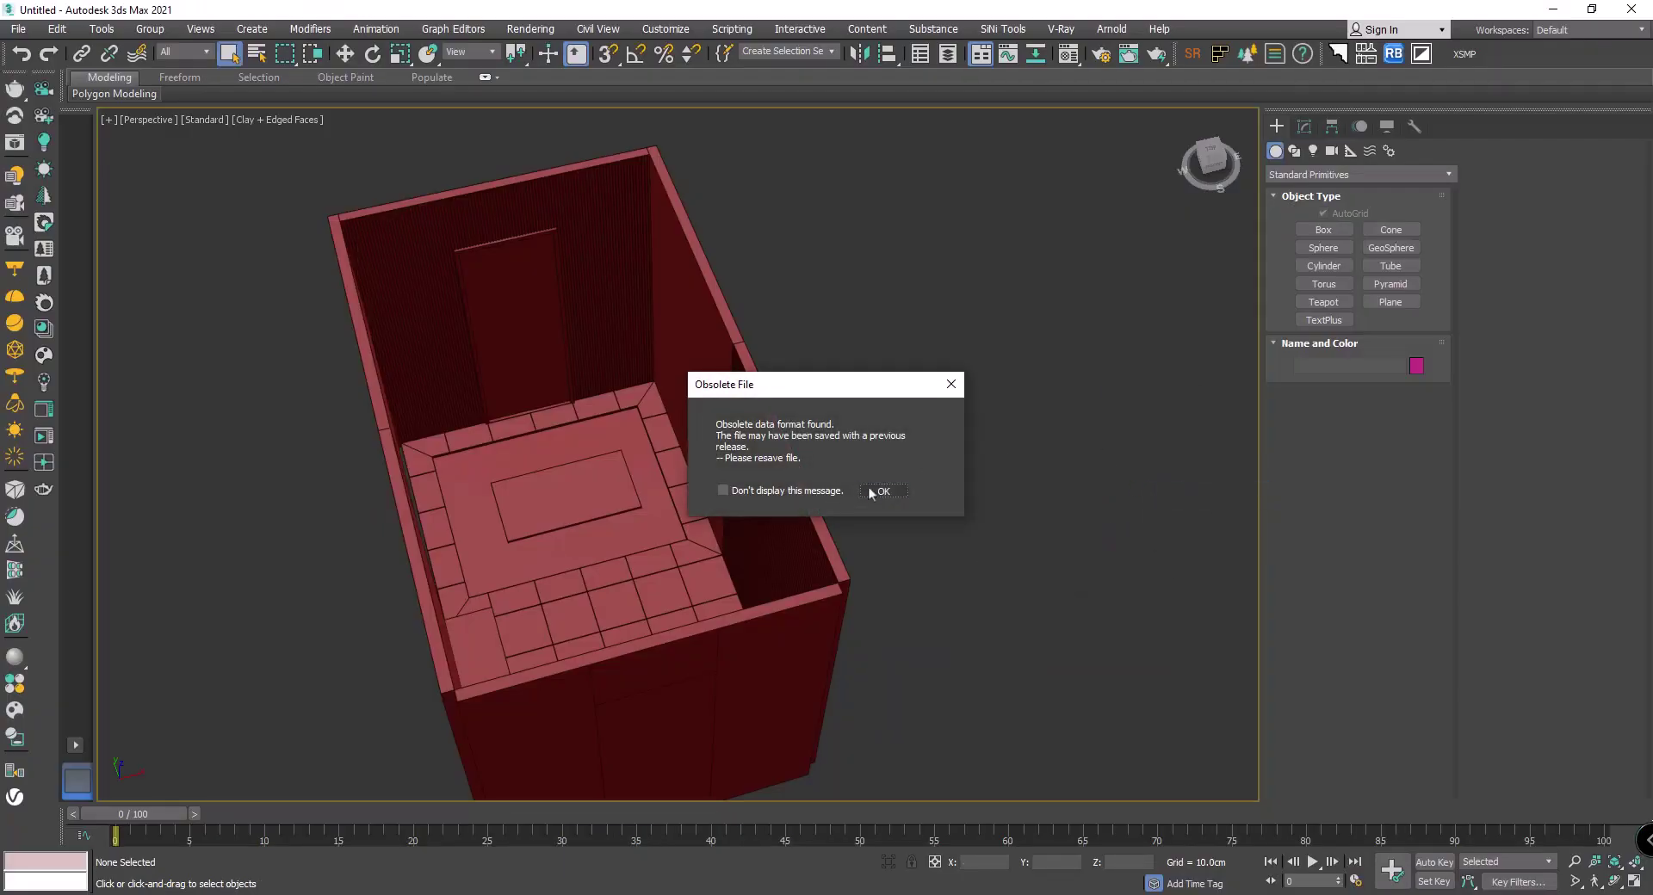
pyautogui.click(870, 484)
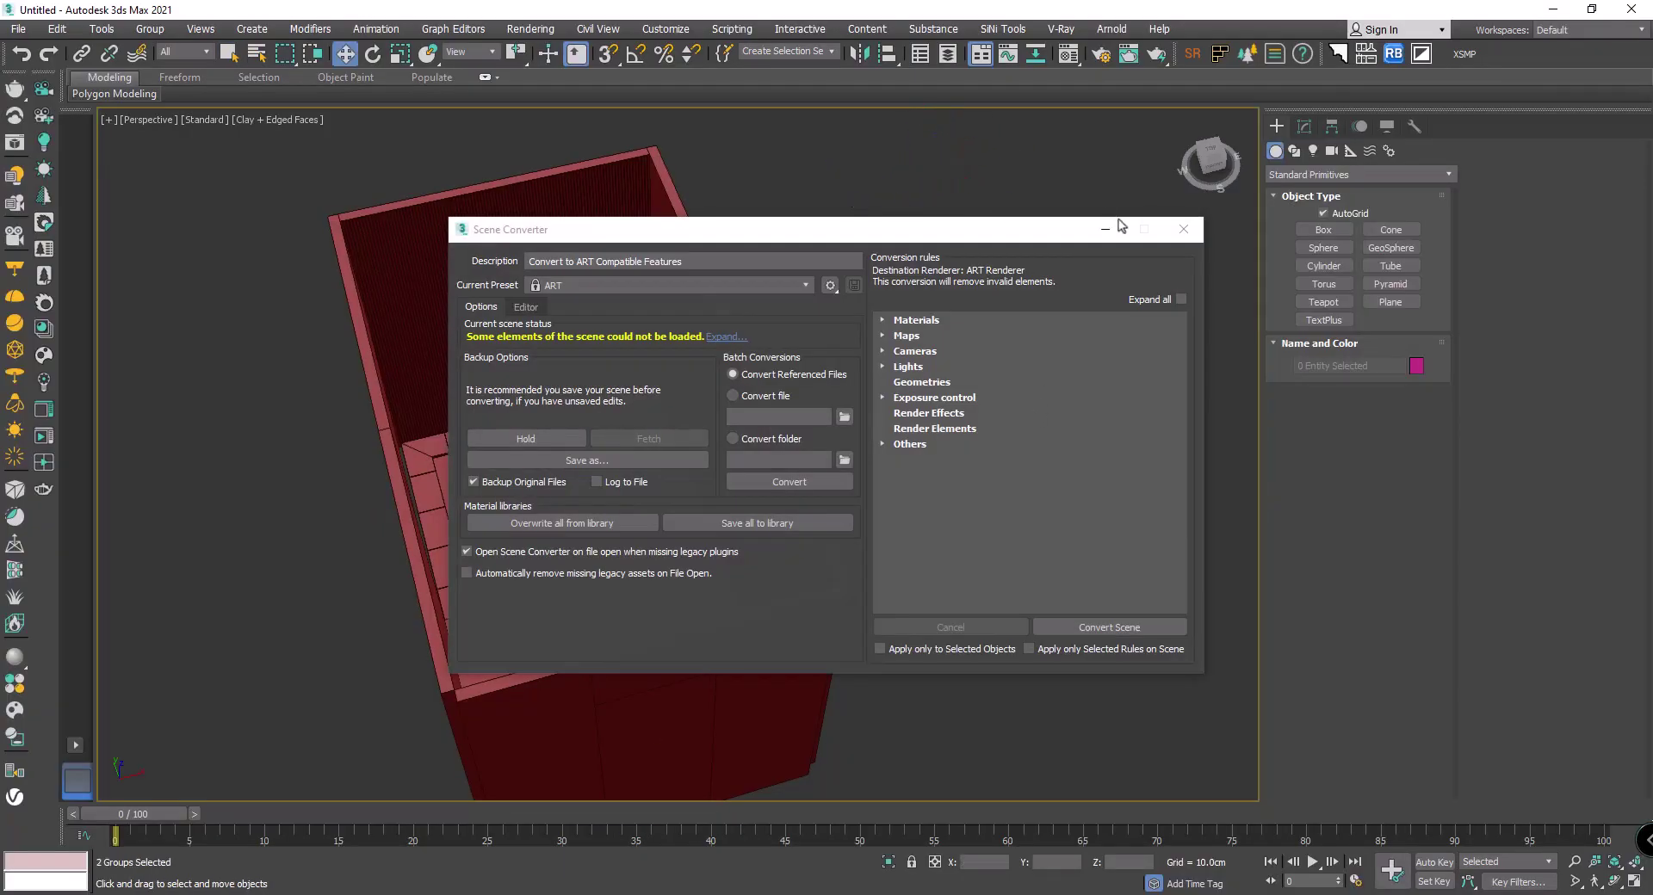
pyautogui.click(1171, 229)
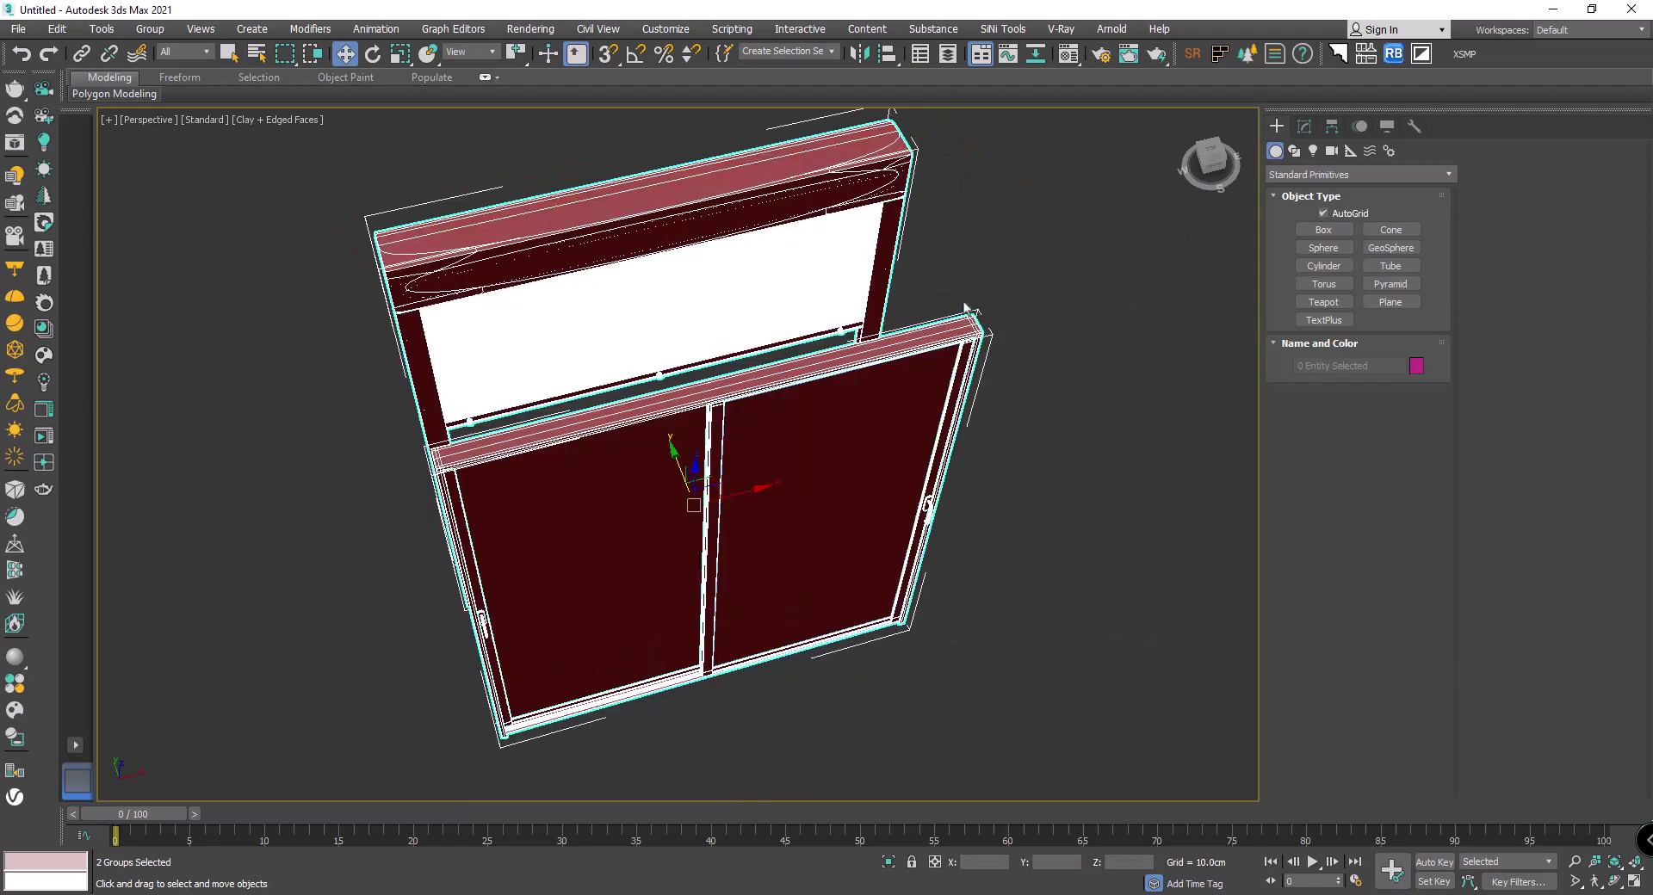
# Step: Select the merged window group and isolate it in top view
pyautogui.click(993, 305)
pyautogui.click(766, 225)
pyautogui.keyDown('alt'); pyautogui.moveTo(766, 226); pyautogui.dragTo(815, 218, button='middle'); pyautogui.keyUp('alt')
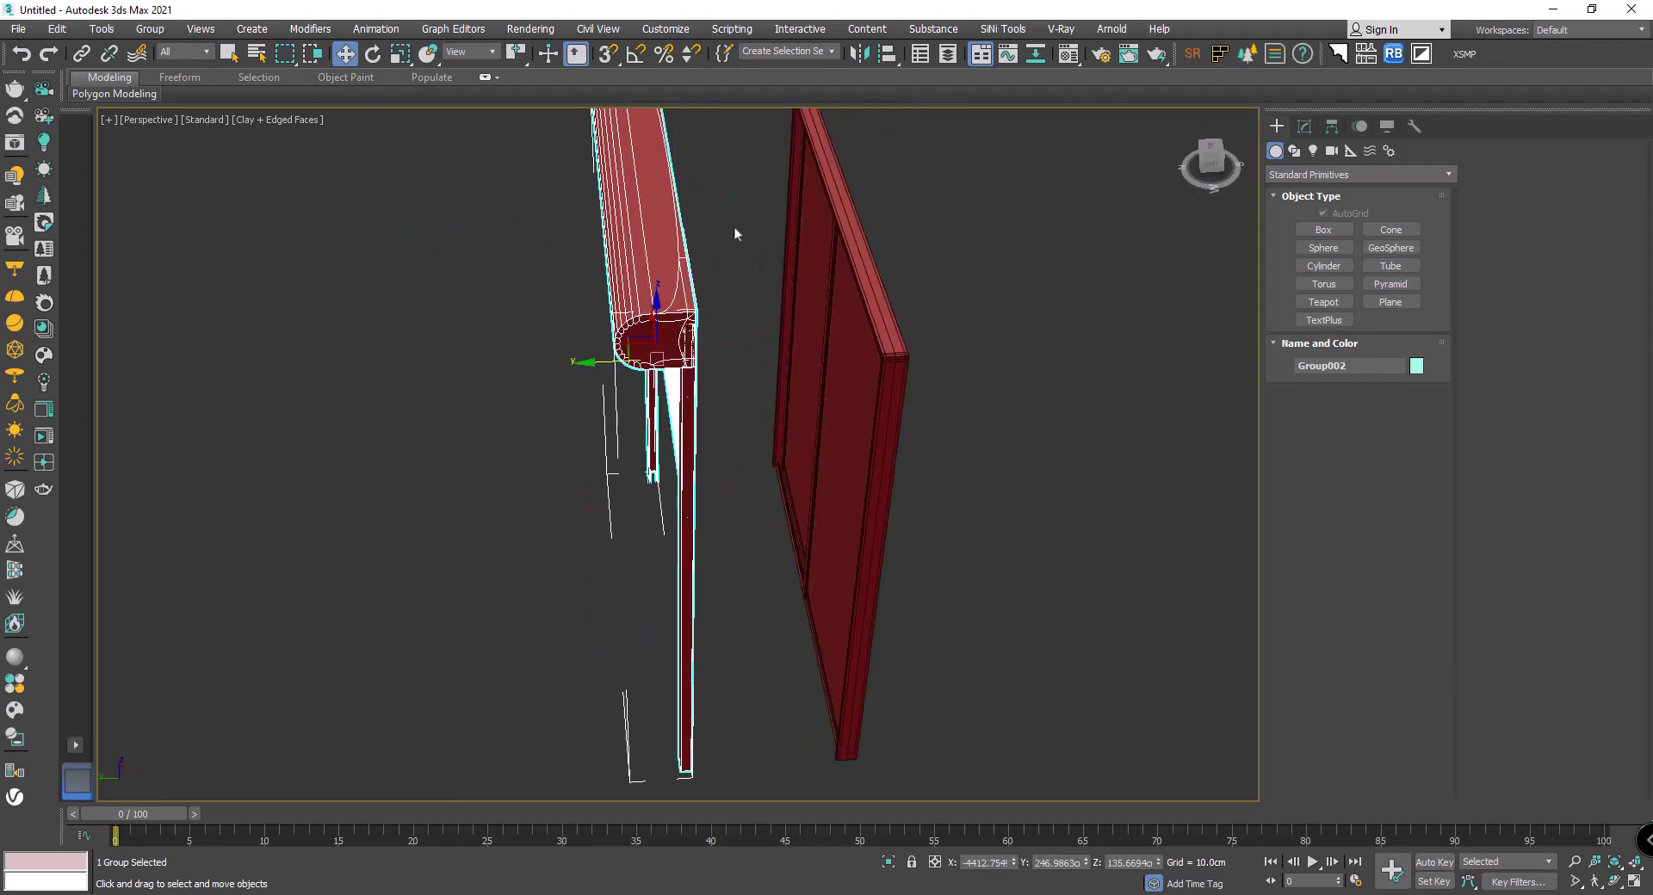
pyautogui.click(801, 277)
pyautogui.hotkey('alt', 'q')
pyautogui.press('t')
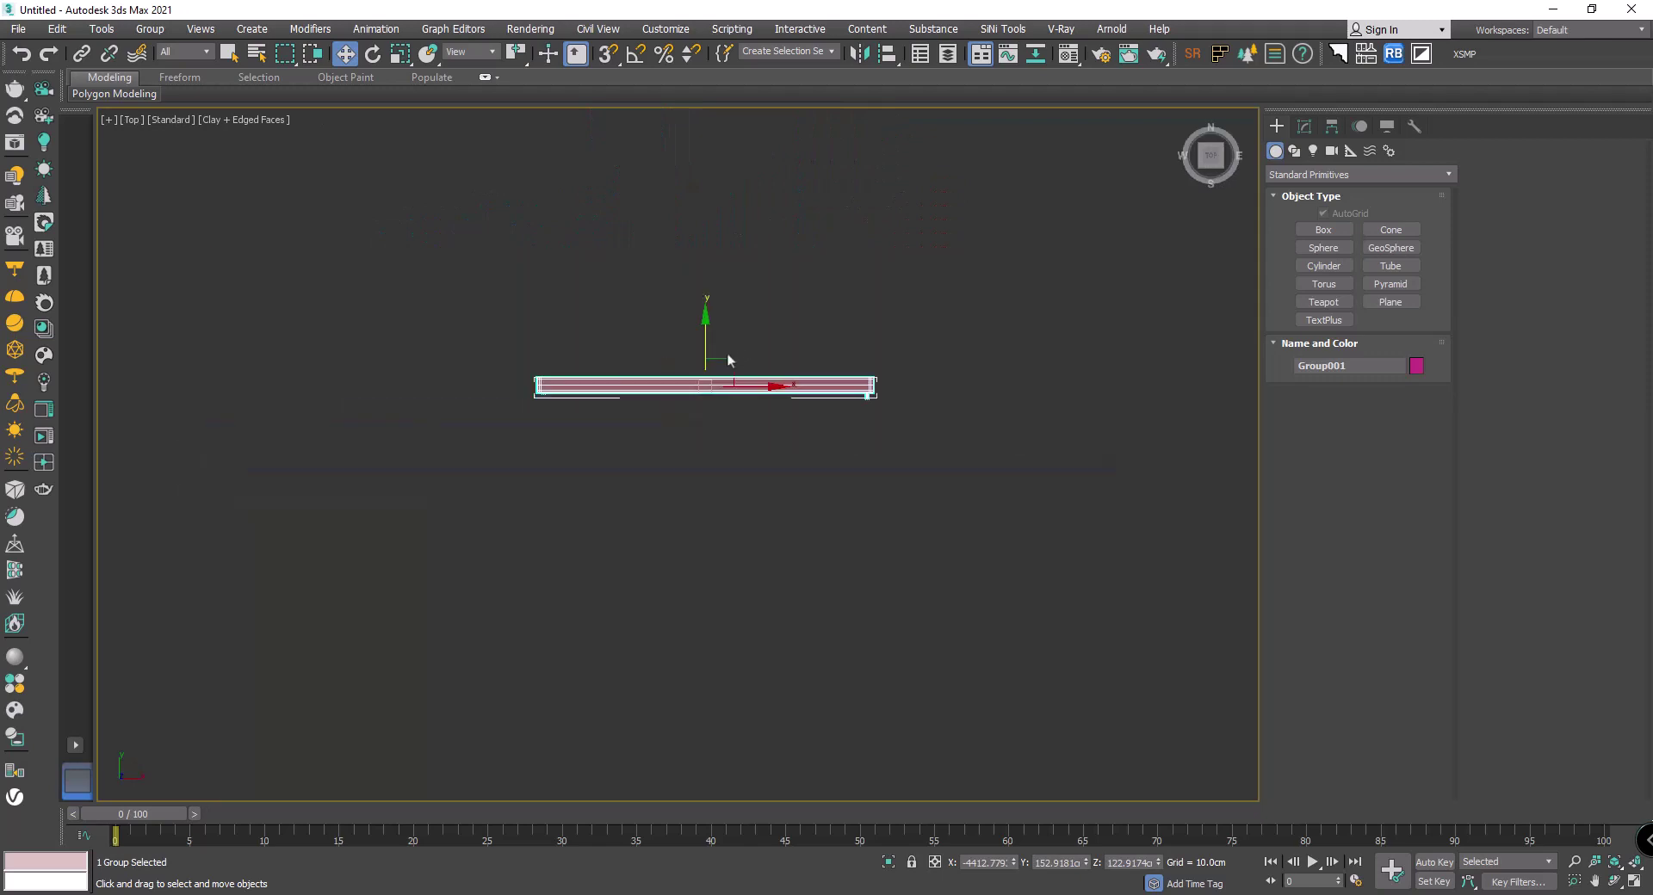
pyautogui.moveTo(575, 600); pyautogui.dragTo(575, 430, button='middle')
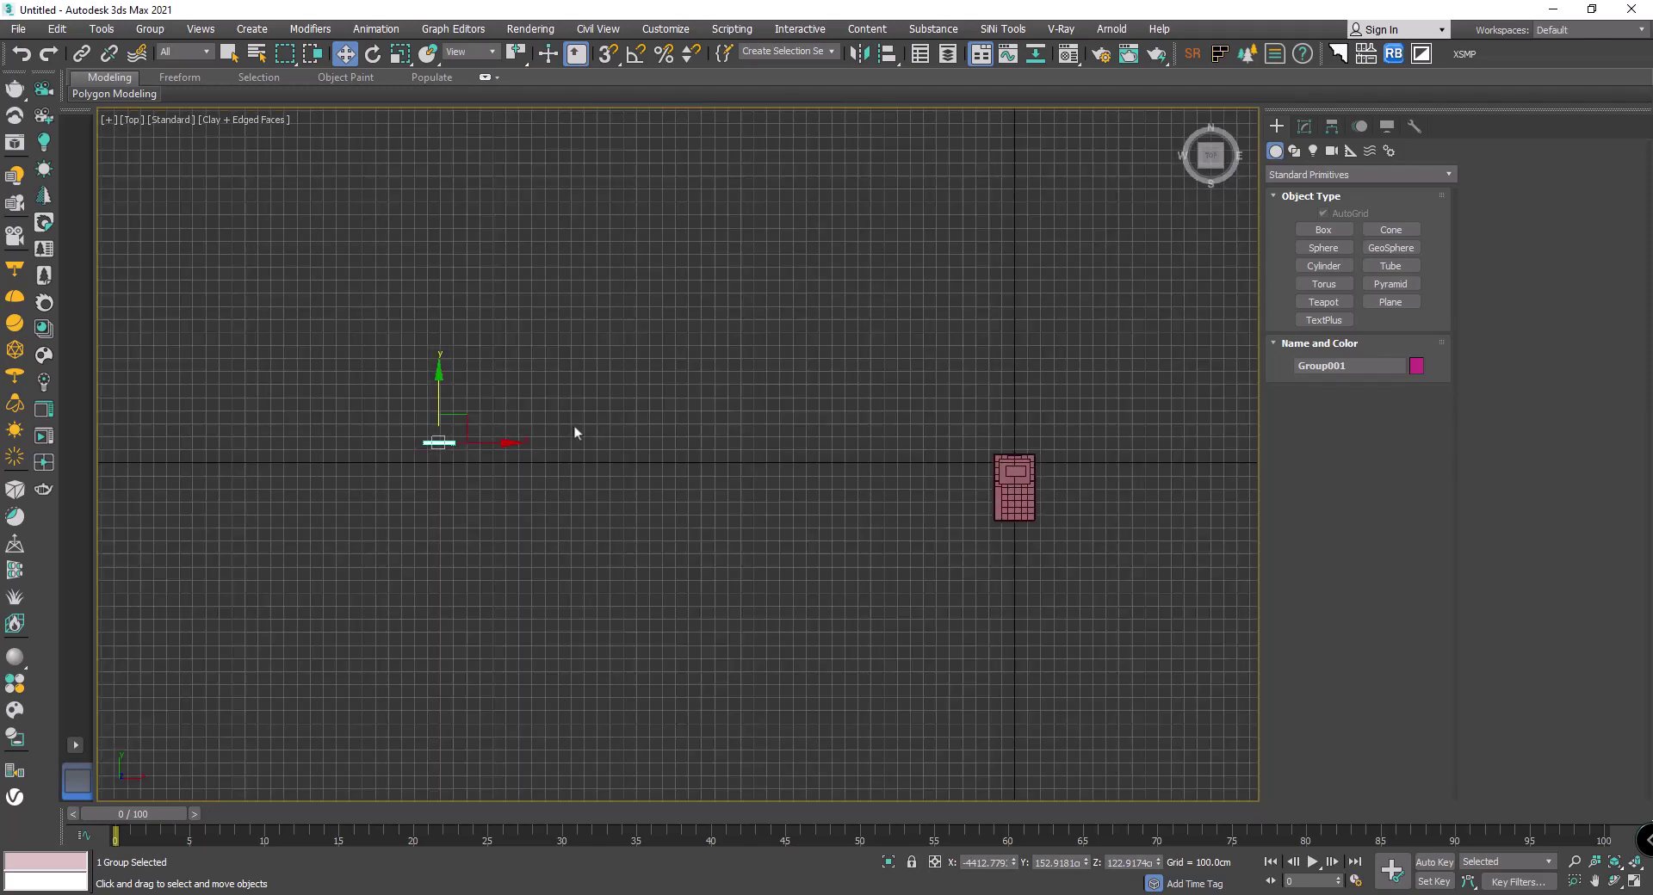
pyautogui.scroll(6, 996, 480)
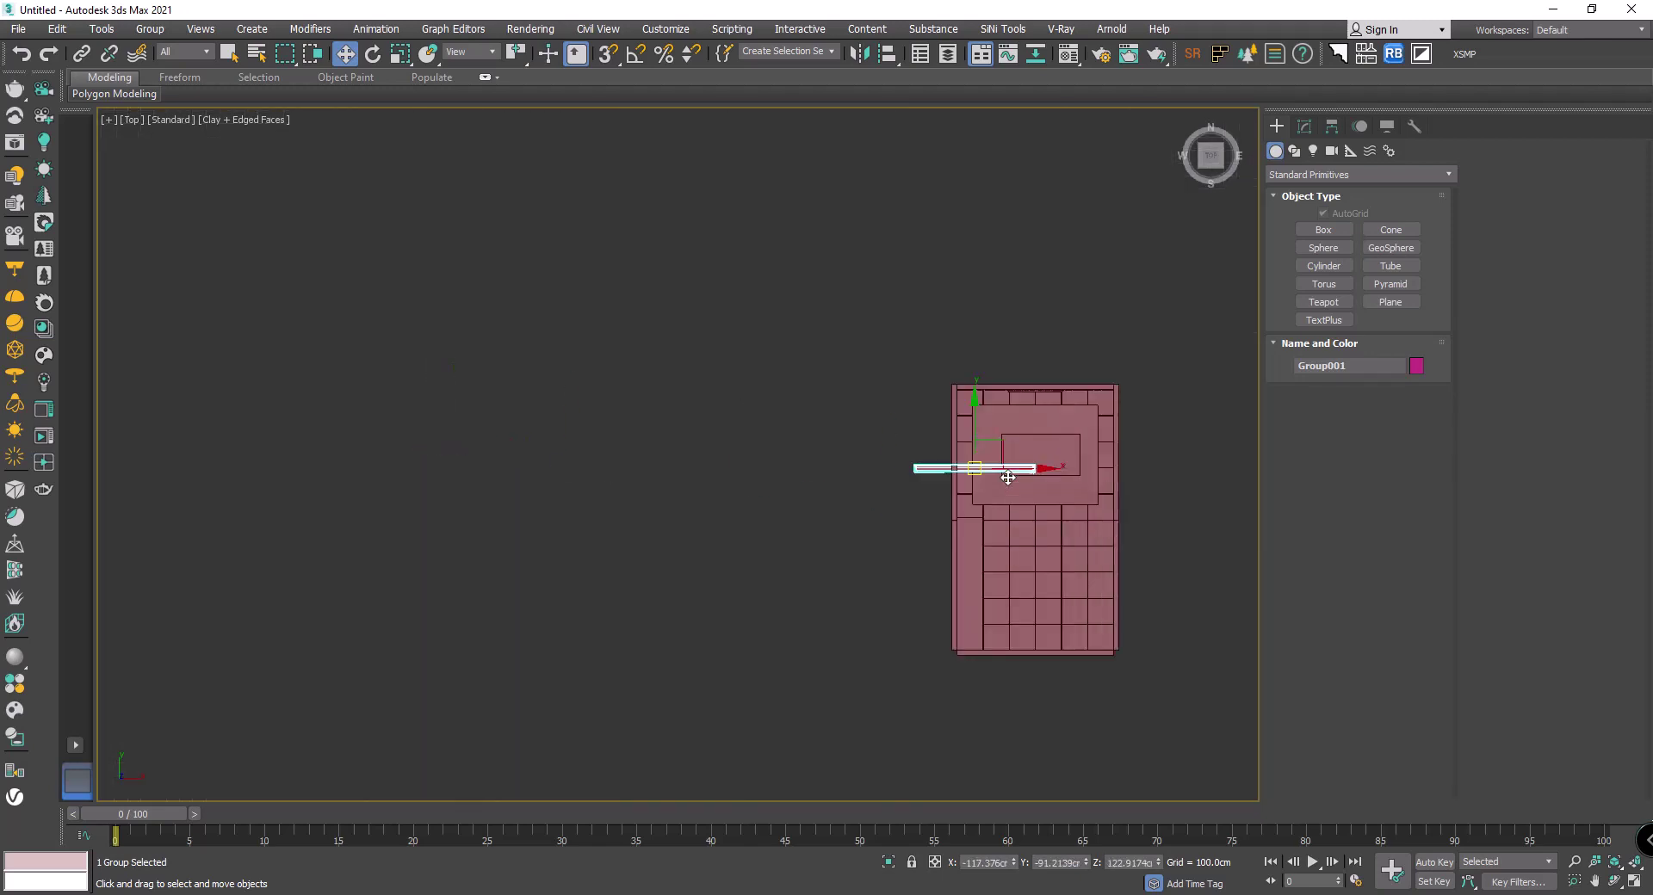
pyautogui.scroll(4, 977, 467)
# Step: Set angle snap and rotate the rectangle outline -90° on Z
pyautogui.press('e')
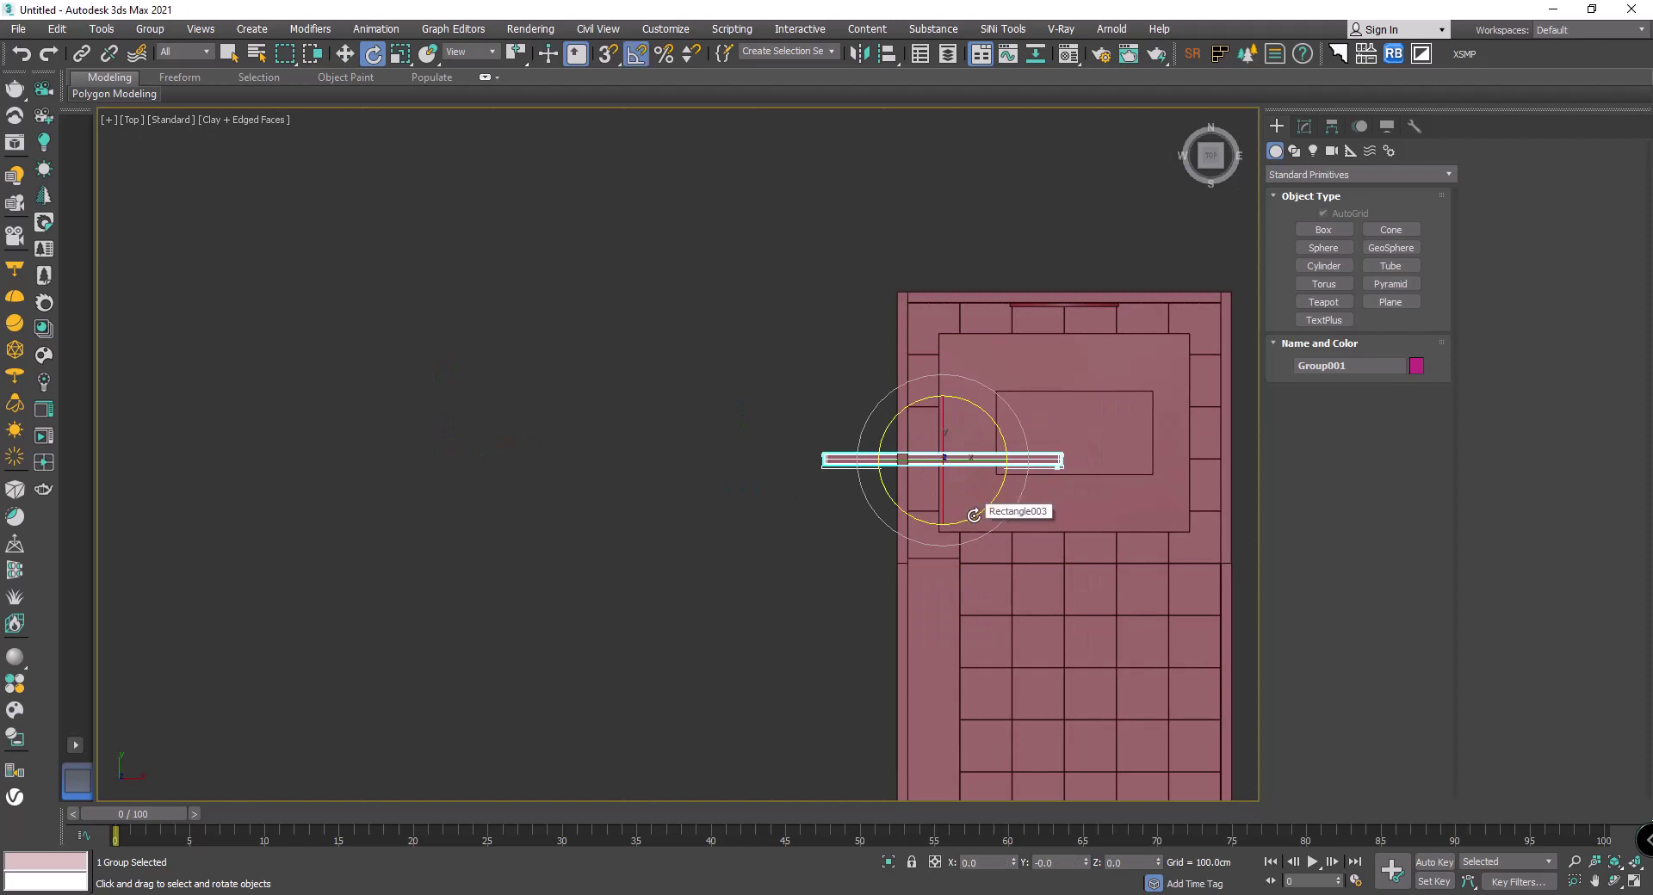
pyautogui.click(974, 515)
pyautogui.rightClick(636, 53)
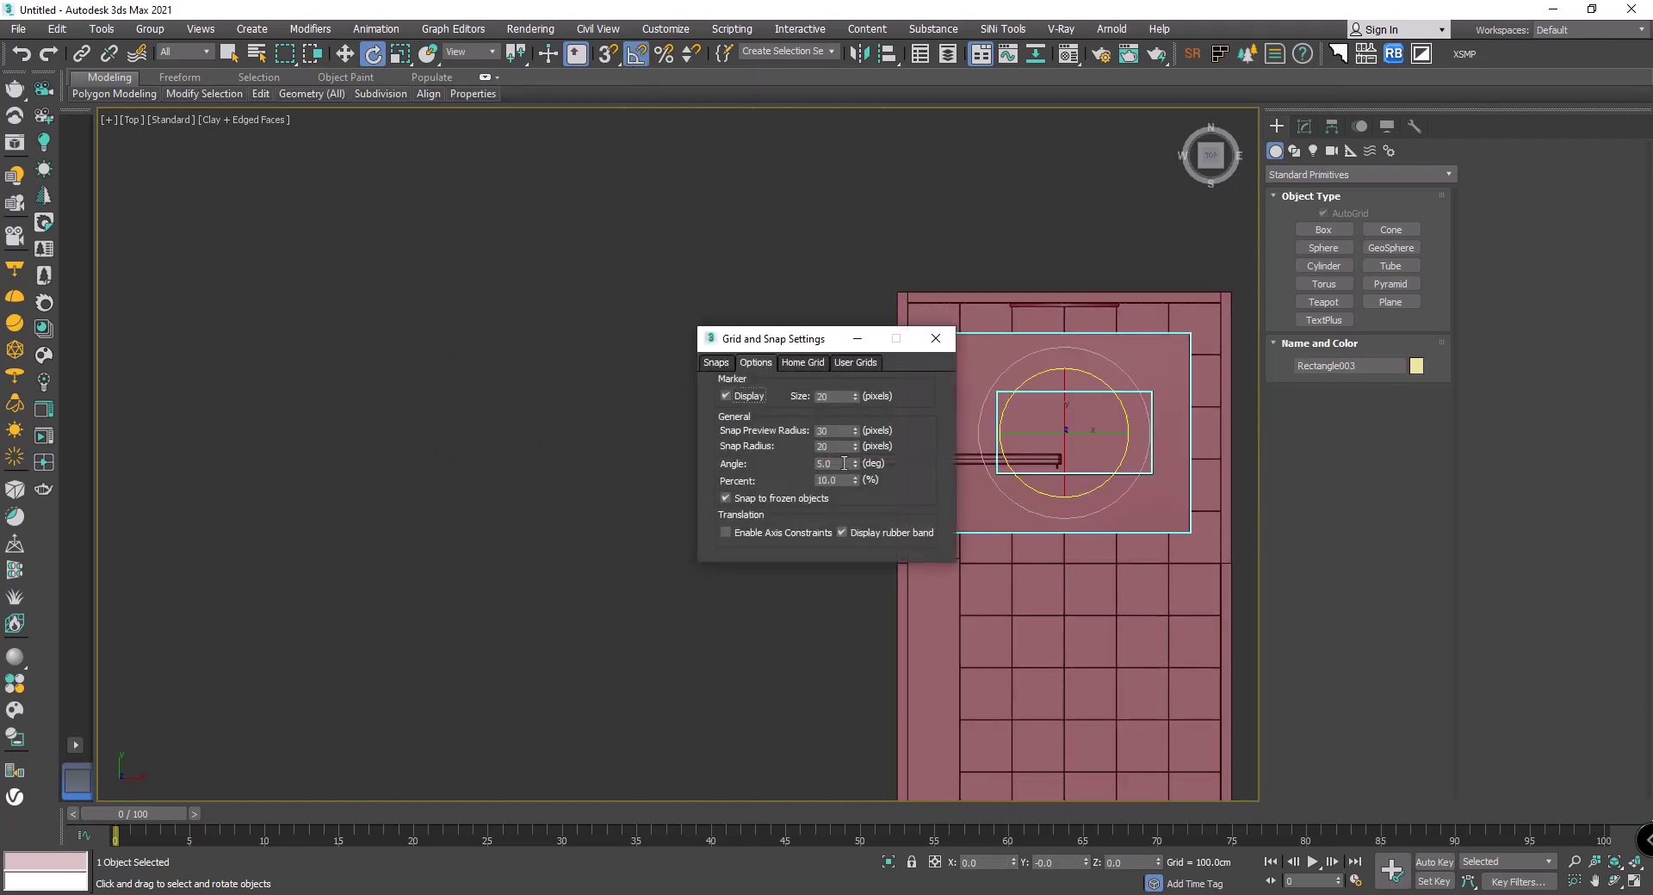
pyautogui.click(936, 339)
pyautogui.moveTo(1095, 488); pyautogui.dragTo(1089, 488)
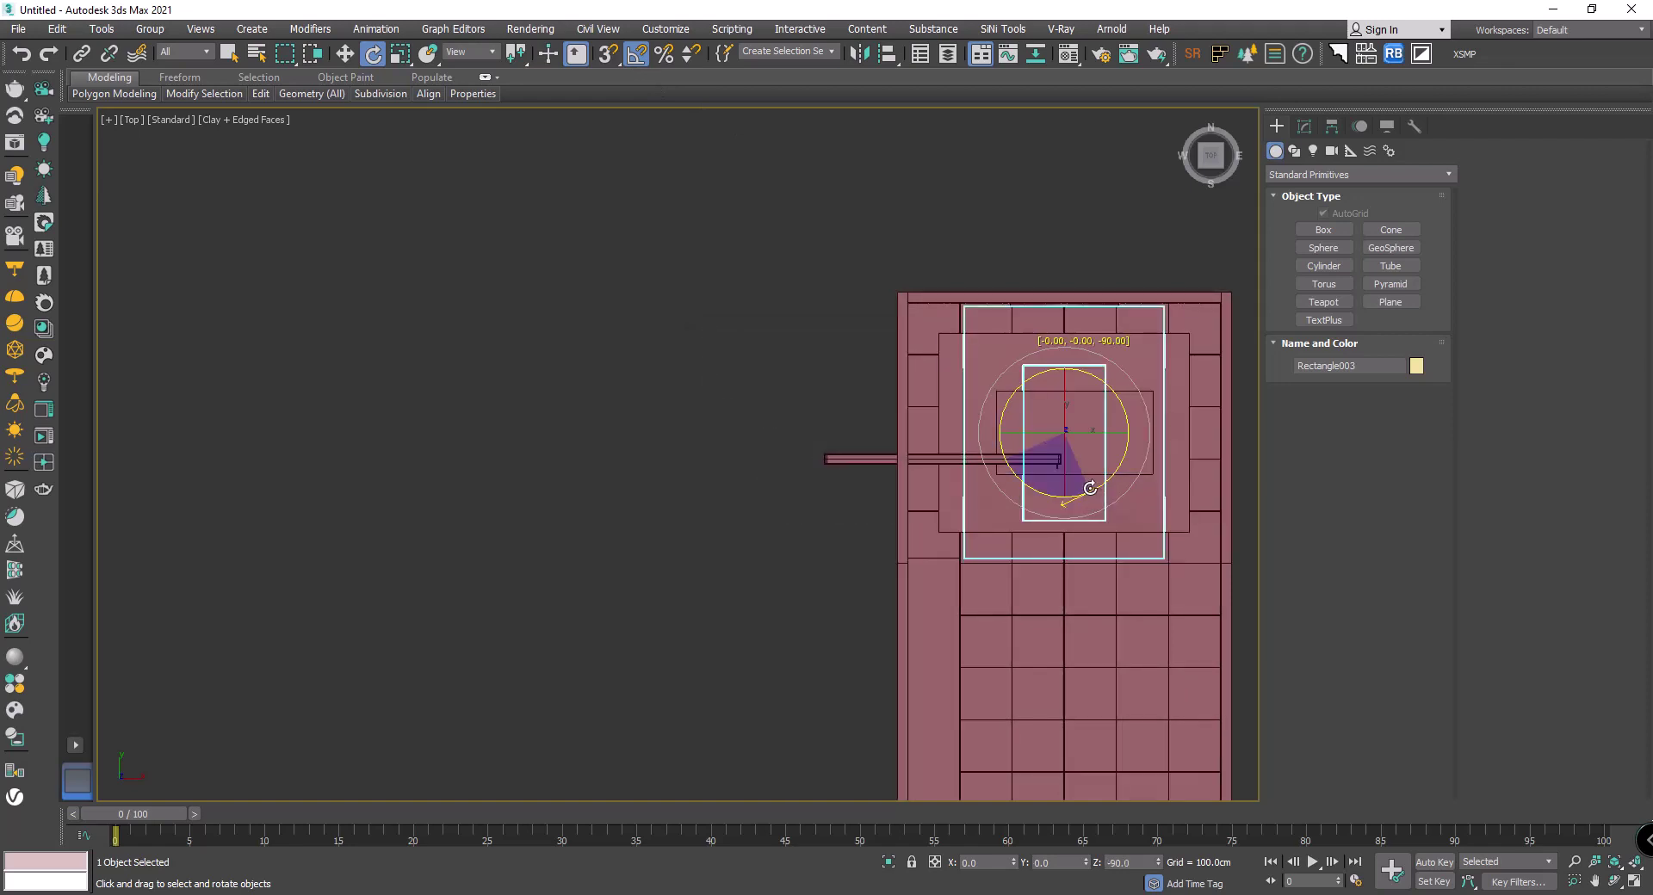
# Step: Rotate the window group -90° on Z
pyautogui.keyDown('alt'); pyautogui.moveTo(633, 456); pyautogui.dragTo(683, 386, button='middle'); pyautogui.keyUp('alt')
pyautogui.press('w')
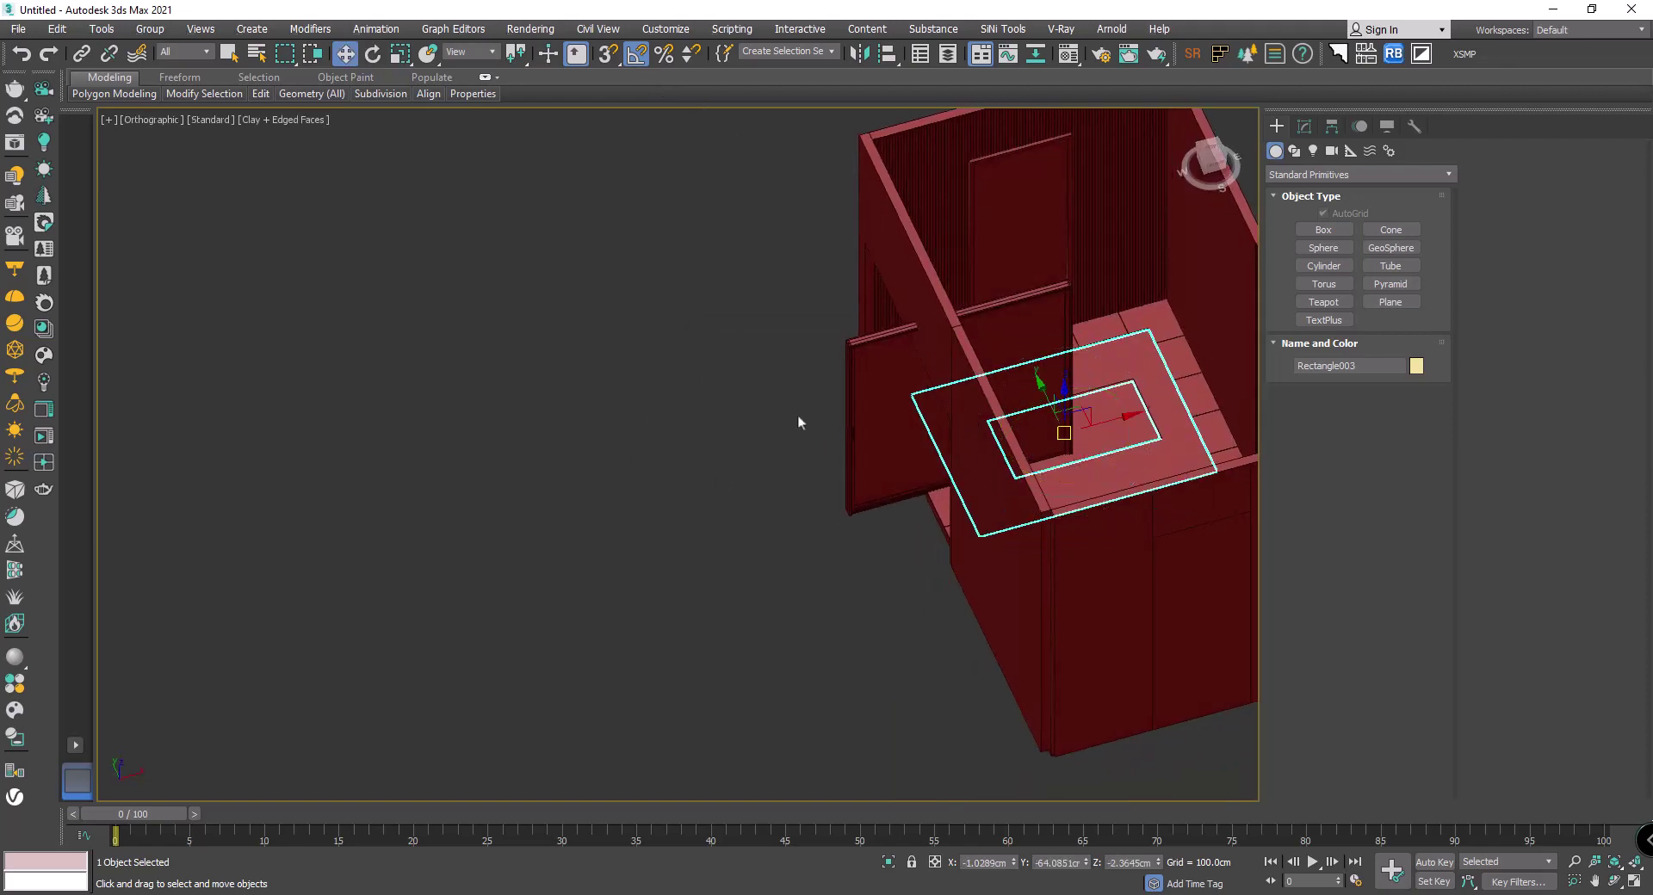
pyautogui.click(860, 391)
pyautogui.scroll(3, 859, 392)
pyautogui.press('e')
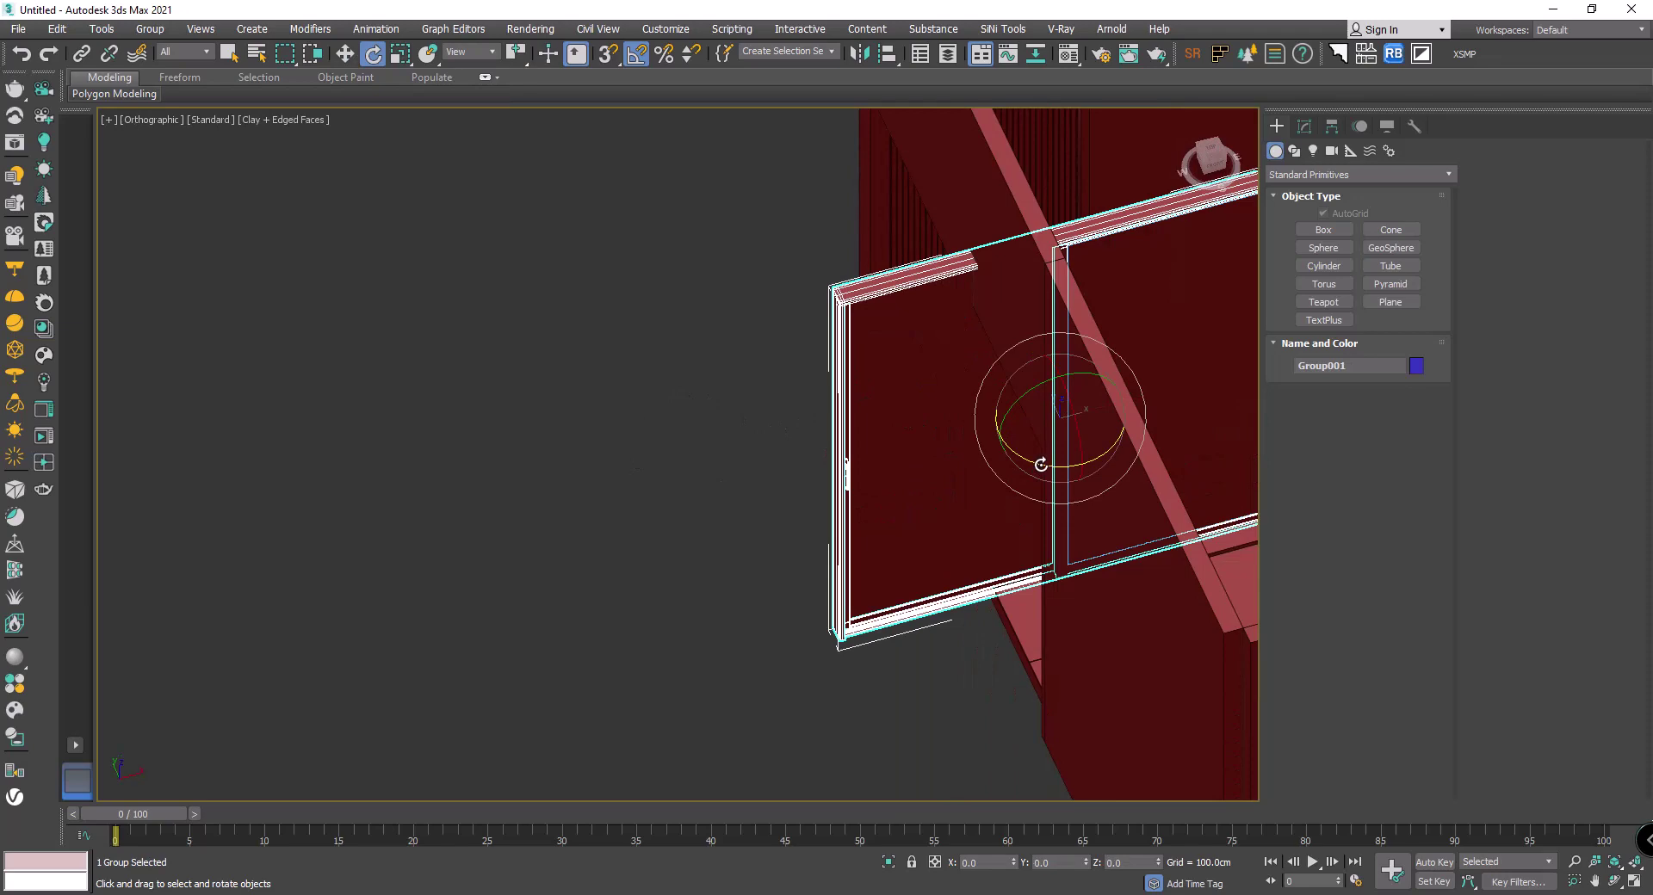
pyautogui.moveTo(1041, 465); pyautogui.dragTo(1037, 466)
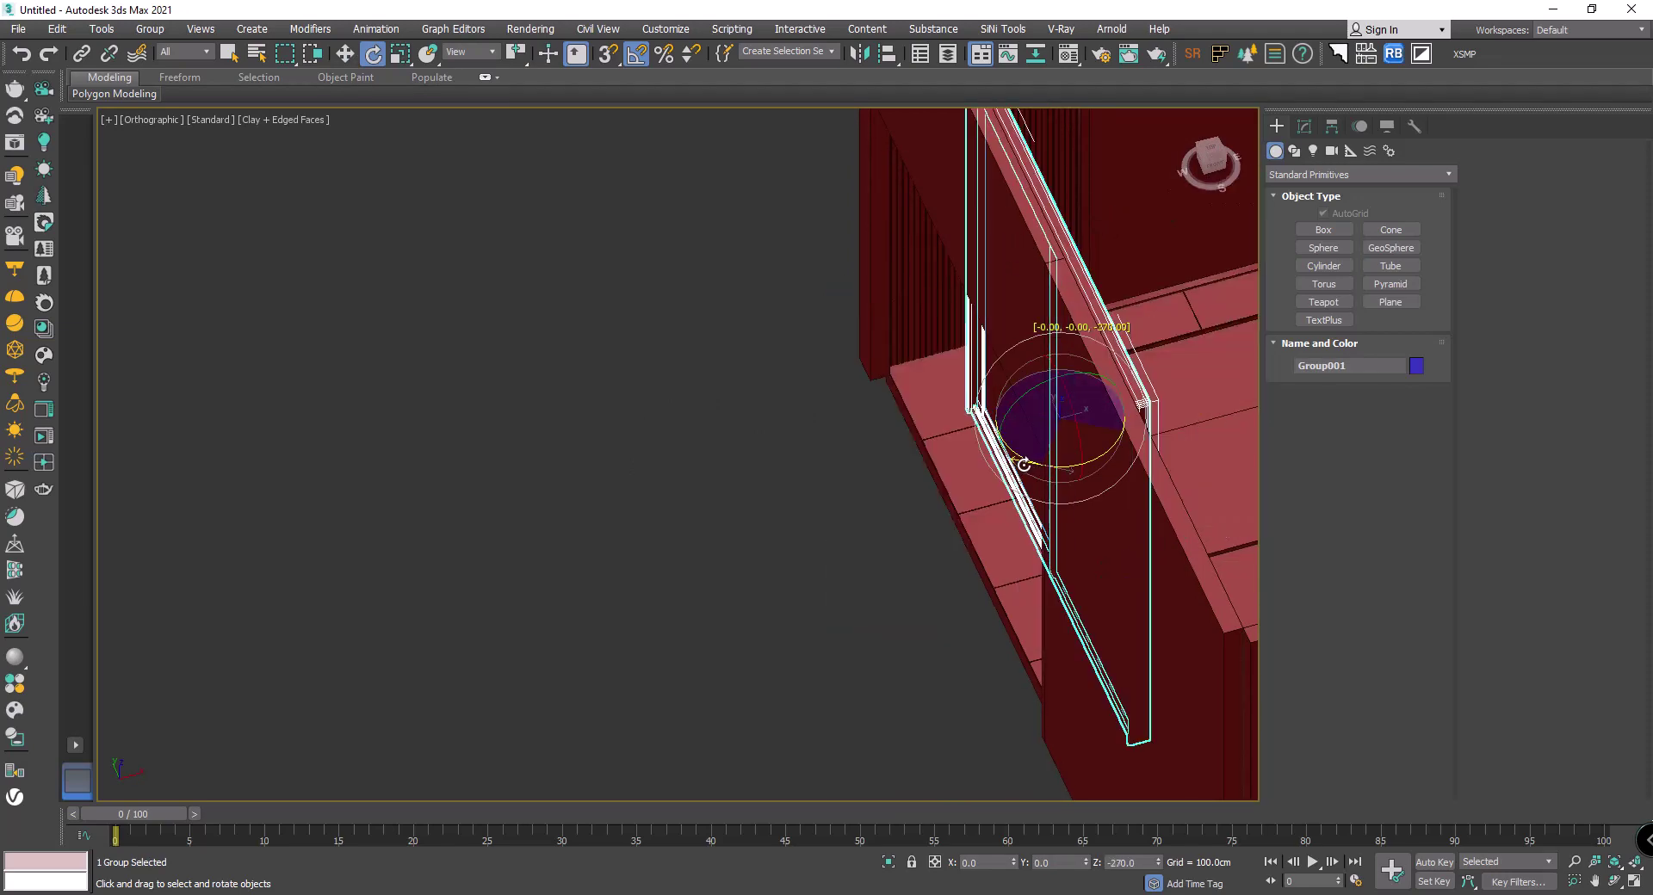
# Step: Move the window group into the room's front wall
pyautogui.press('w')
pyautogui.moveTo(1094, 413); pyautogui.dragTo(1053, 424)
pyautogui.moveTo(1053, 424)
pyautogui.keyDown('alt'); pyautogui.mouseDown(button='middle')
pyautogui.moveTo(849, 435)
pyautogui.moveTo(878, 535)
pyautogui.mouseUp(button='middle'); pyautogui.keyUp('alt')
pyautogui.scroll(5, 1000, 561)
pyautogui.moveTo(1000, 561)
pyautogui.mouseDown(button='middle')
pyautogui.moveTo(905, 608)
pyautogui.moveTo(730, 604)
pyautogui.mouseUp(button='middle')
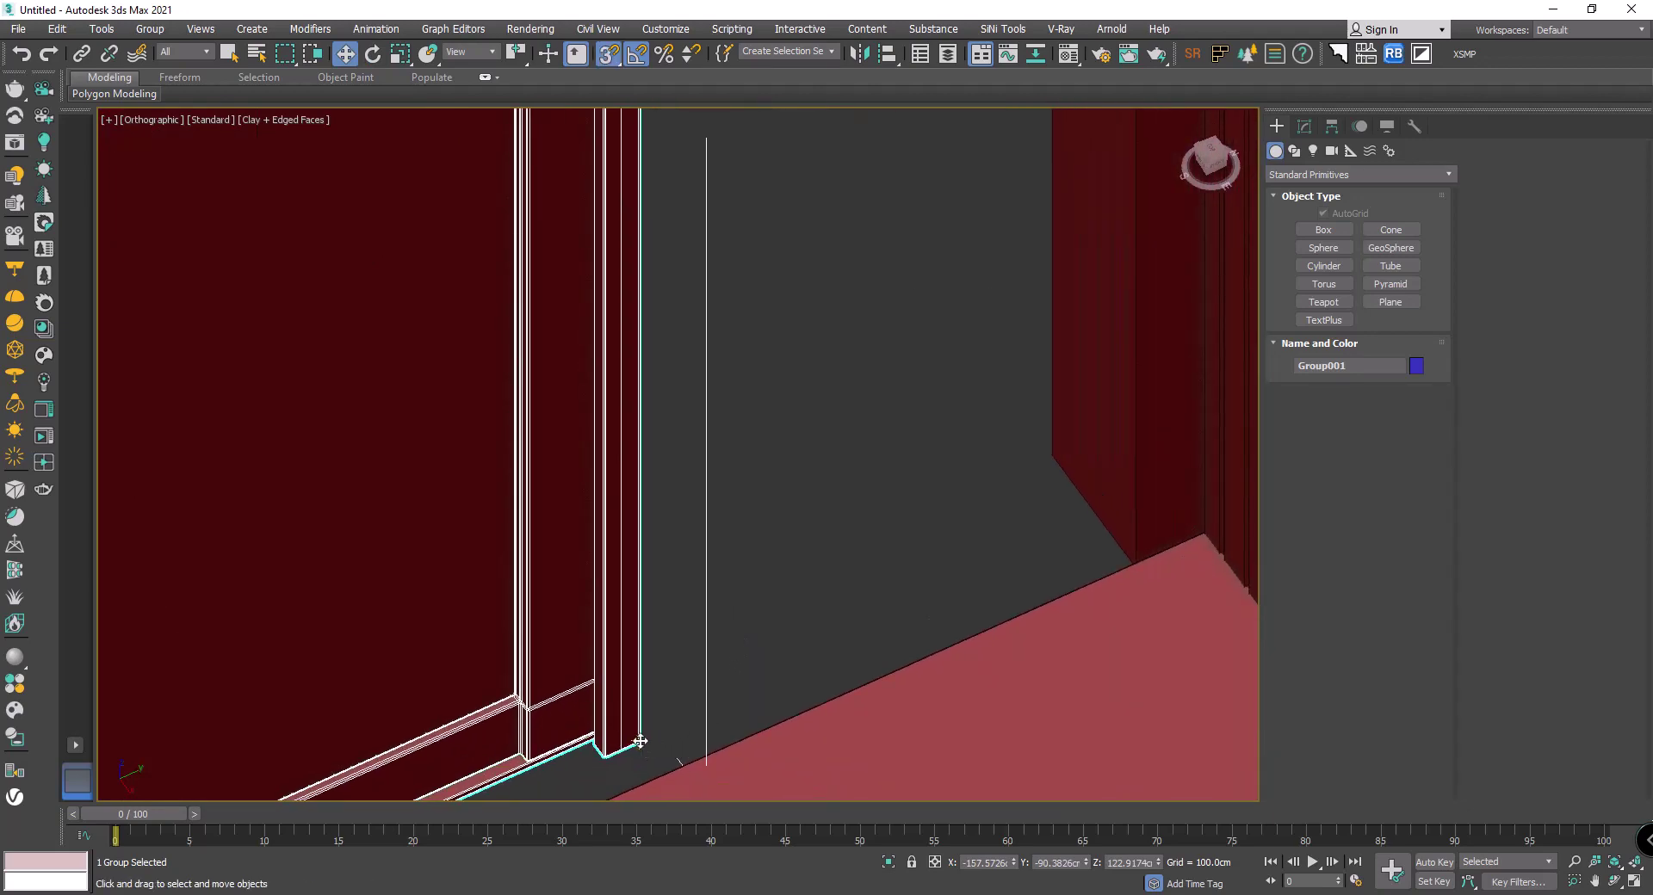
pyautogui.scroll(-3, 641, 741)
pyautogui.scroll(-3, 948, 523)
pyautogui.scroll(-4, 948, 523)
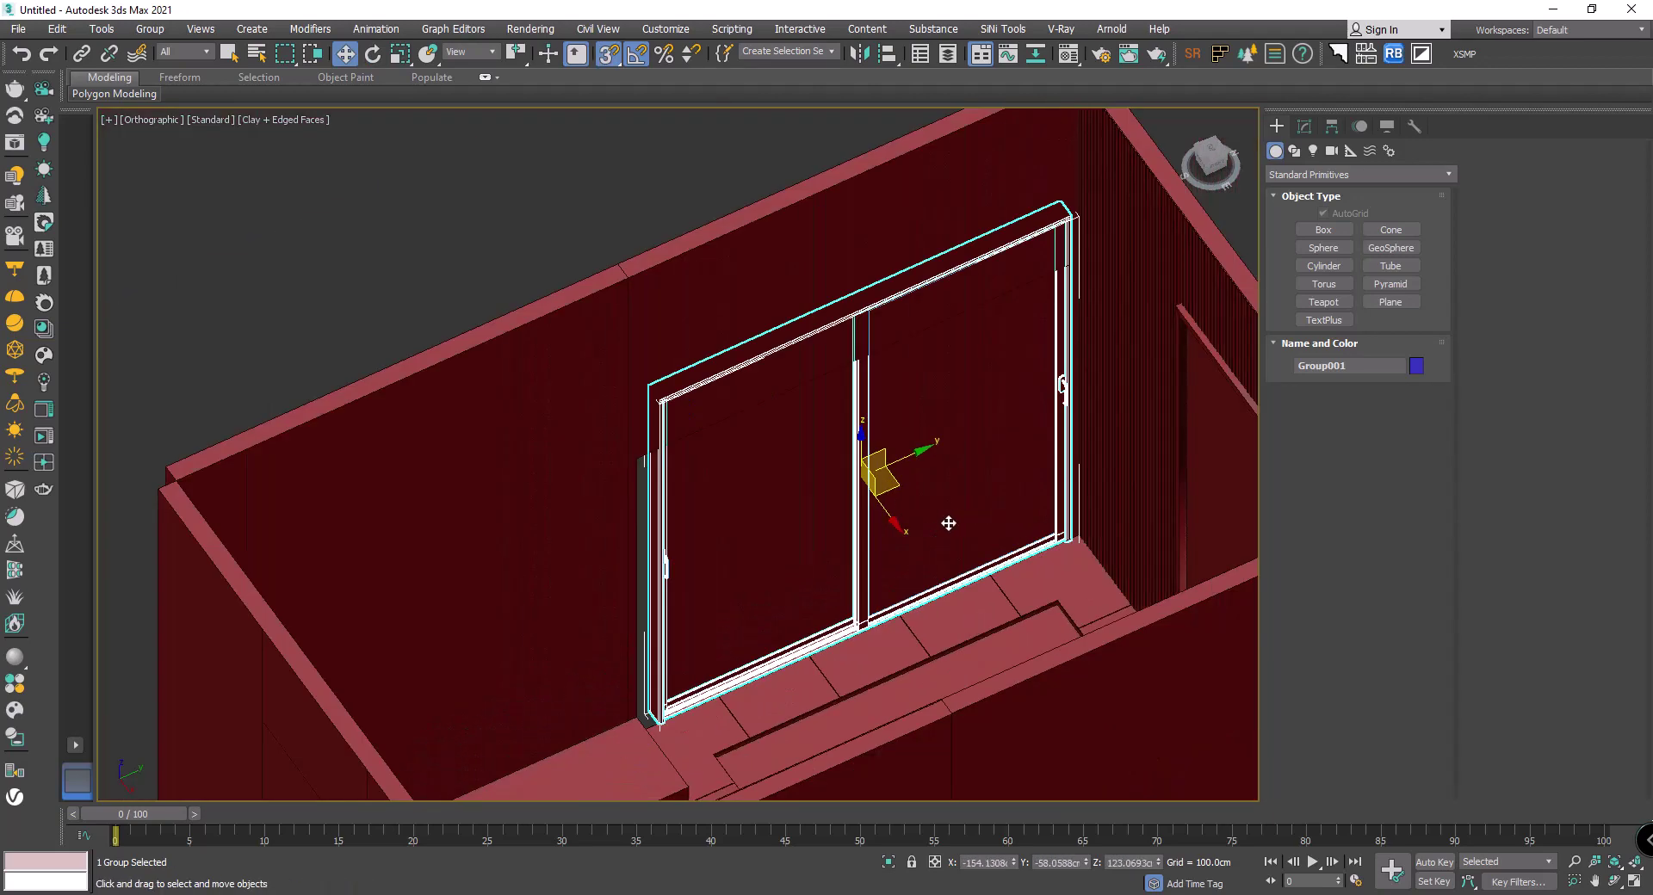
pyautogui.moveTo(947, 523)
pyautogui.keyDown('alt'); pyautogui.mouseDown(button='middle')
pyautogui.moveTo(878, 534)
pyautogui.moveTo(992, 520)
pyautogui.moveTo(861, 482)
pyautogui.mouseUp(button='middle'); pyautogui.keyUp('alt')
# Step: Reselect the window group and inspect its fit in the wall in perspective view
pyautogui.hotkey('ctrl', 'd')
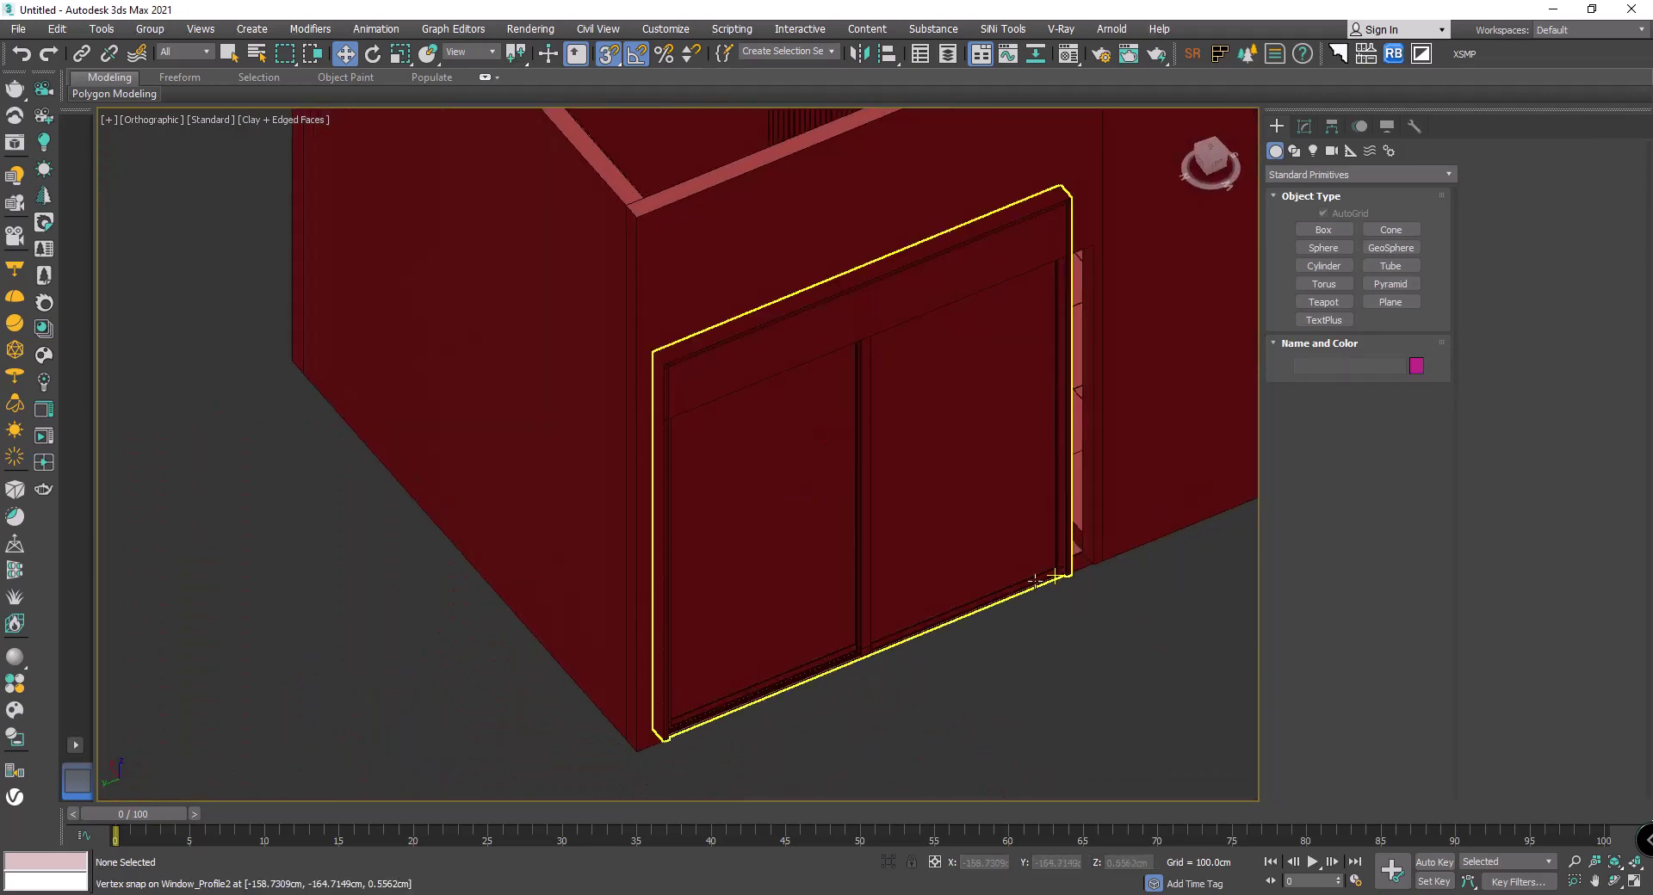
pyautogui.keyDown('alt'); pyautogui.moveTo(1052, 575); pyautogui.dragTo(953, 572, button='middle'); pyautogui.keyUp('alt')
pyautogui.click(932, 504)
pyautogui.keyDown('alt'); pyautogui.moveTo(931, 509); pyautogui.dragTo(858, 560, button='middle'); pyautogui.keyUp('alt')
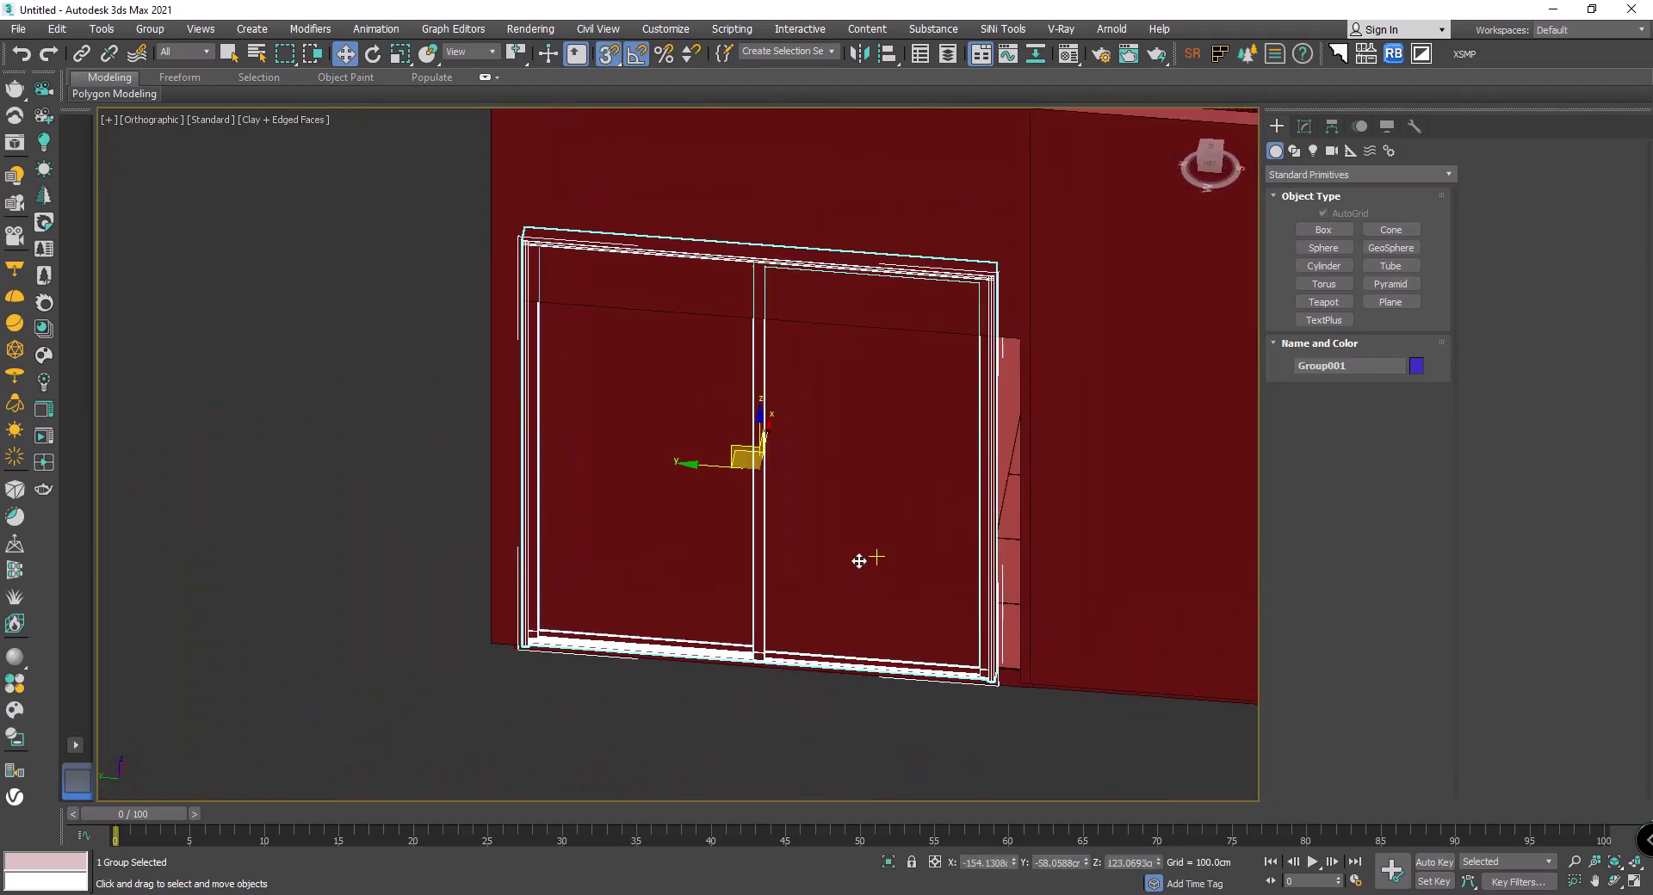
pyautogui.moveTo(846, 503)
pyautogui.keyDown('alt'); pyautogui.mouseDown(button='middle')
pyautogui.moveTo(860, 439)
pyautogui.moveTo(903, 435)
pyautogui.mouseUp(button='middle'); pyautogui.keyUp('alt')
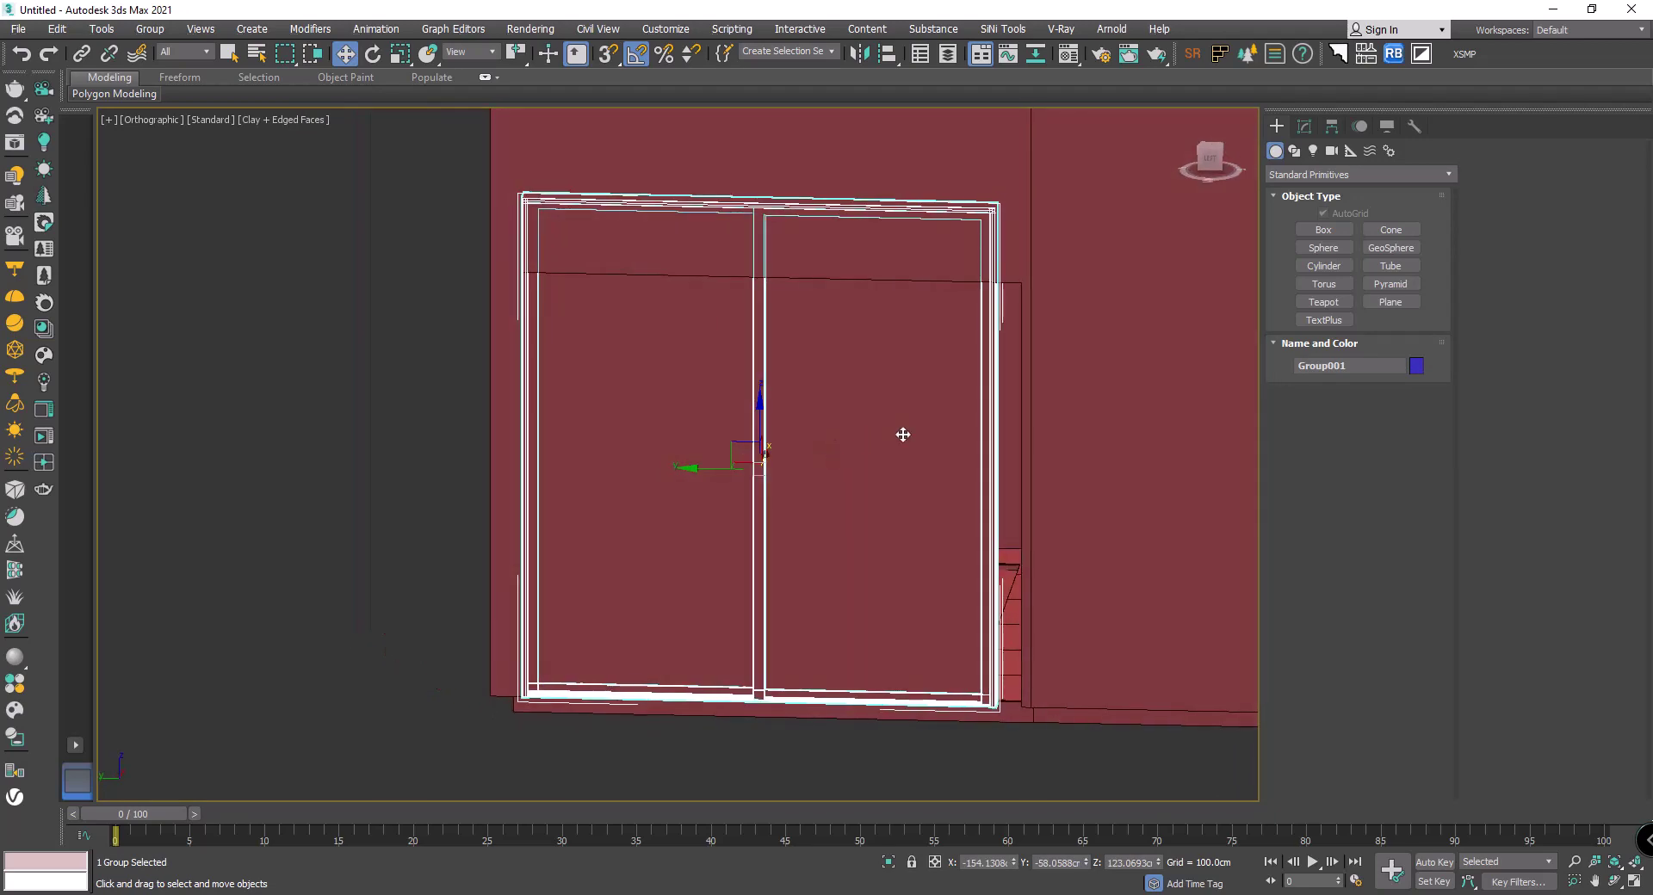
pyautogui.moveTo(880, 576)
pyautogui.keyDown('alt'); pyautogui.mouseDown(button='middle')
pyautogui.moveTo(829, 376)
pyautogui.moveTo(867, 369)
pyautogui.mouseUp(button='middle'); pyautogui.keyUp('alt')
pyautogui.scroll(-2, 883, 412)
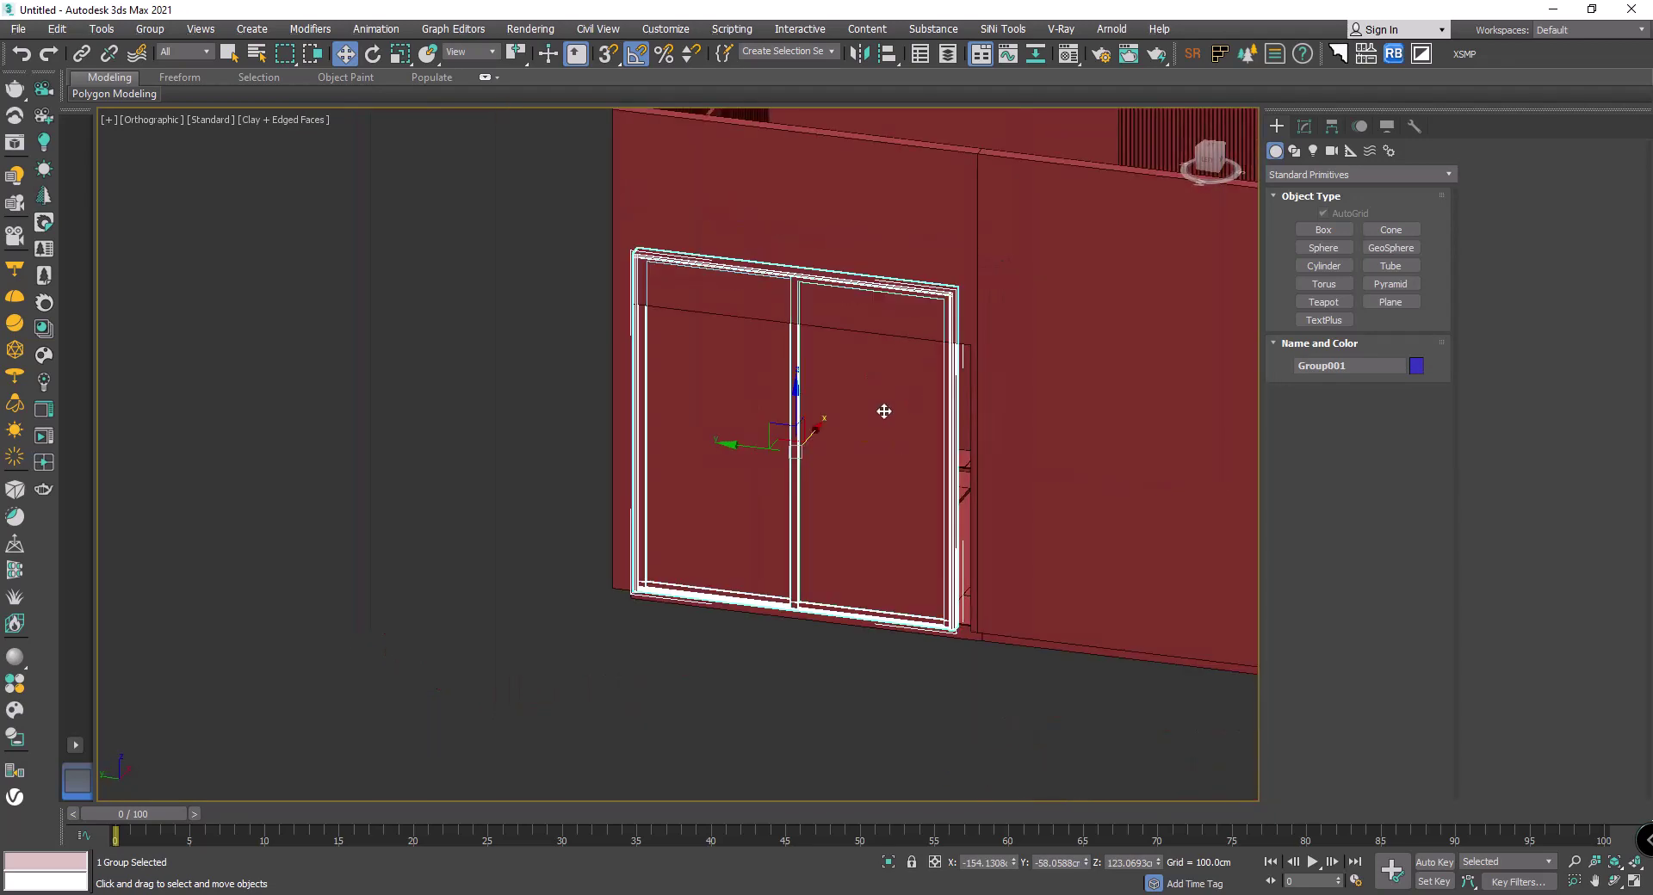
pyautogui.press('p')
pyautogui.scroll(-2, 926, 398)
pyautogui.moveTo(926, 398)
pyautogui.keyDown('alt'); pyautogui.mouseDown(button='middle')
pyautogui.moveTo(986, 348)
pyautogui.moveTo(878, 377)
pyautogui.moveTo(797, 456)
pyautogui.moveTo(748, 469)
pyautogui.mouseUp(button='middle'); pyautogui.keyUp('alt')
pyautogui.scroll(-2, 987, 348)
pyautogui.scroll(4, 740, 442)
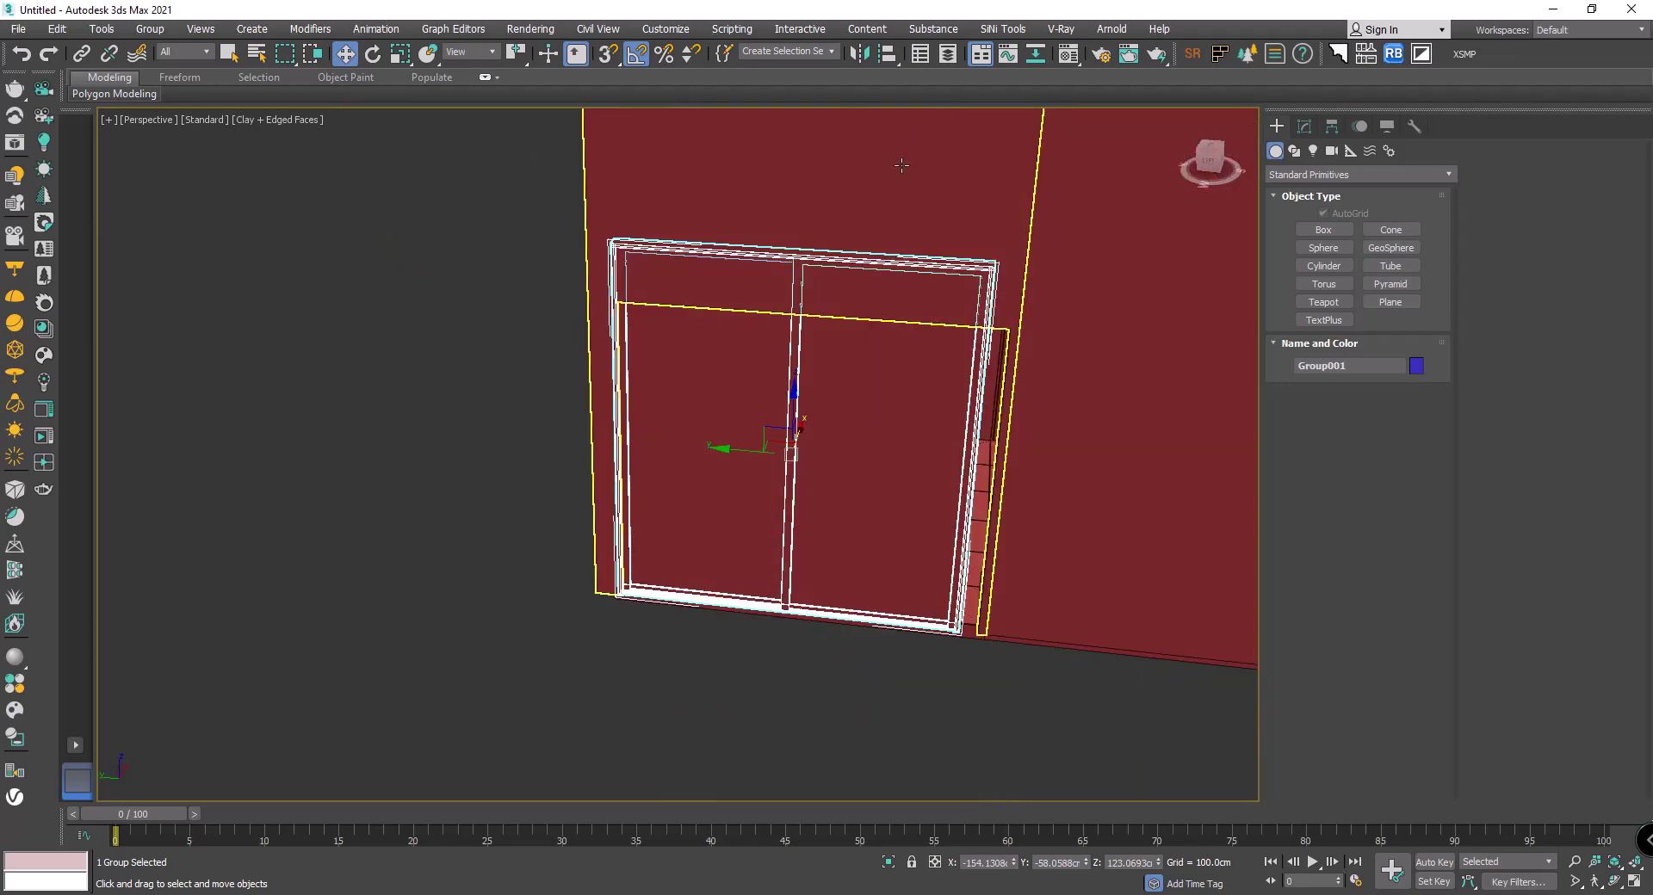
# Step: Add an FFD 2x2x2 modifier to the sliding door frame group
pyautogui.click(1304, 127)
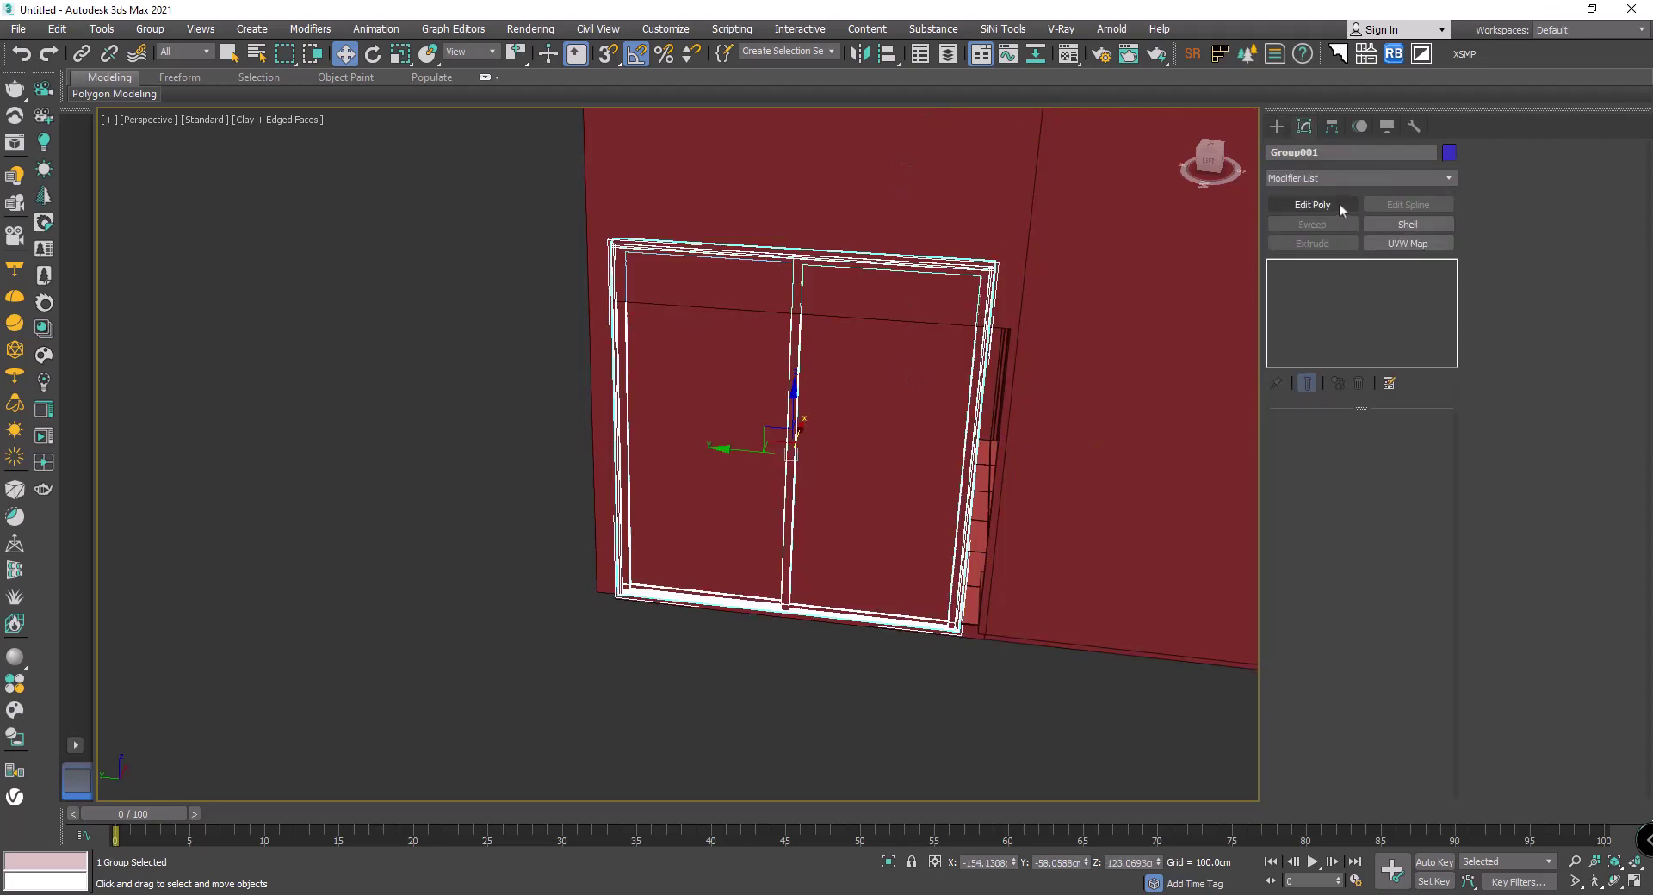
pyautogui.click(1349, 177)
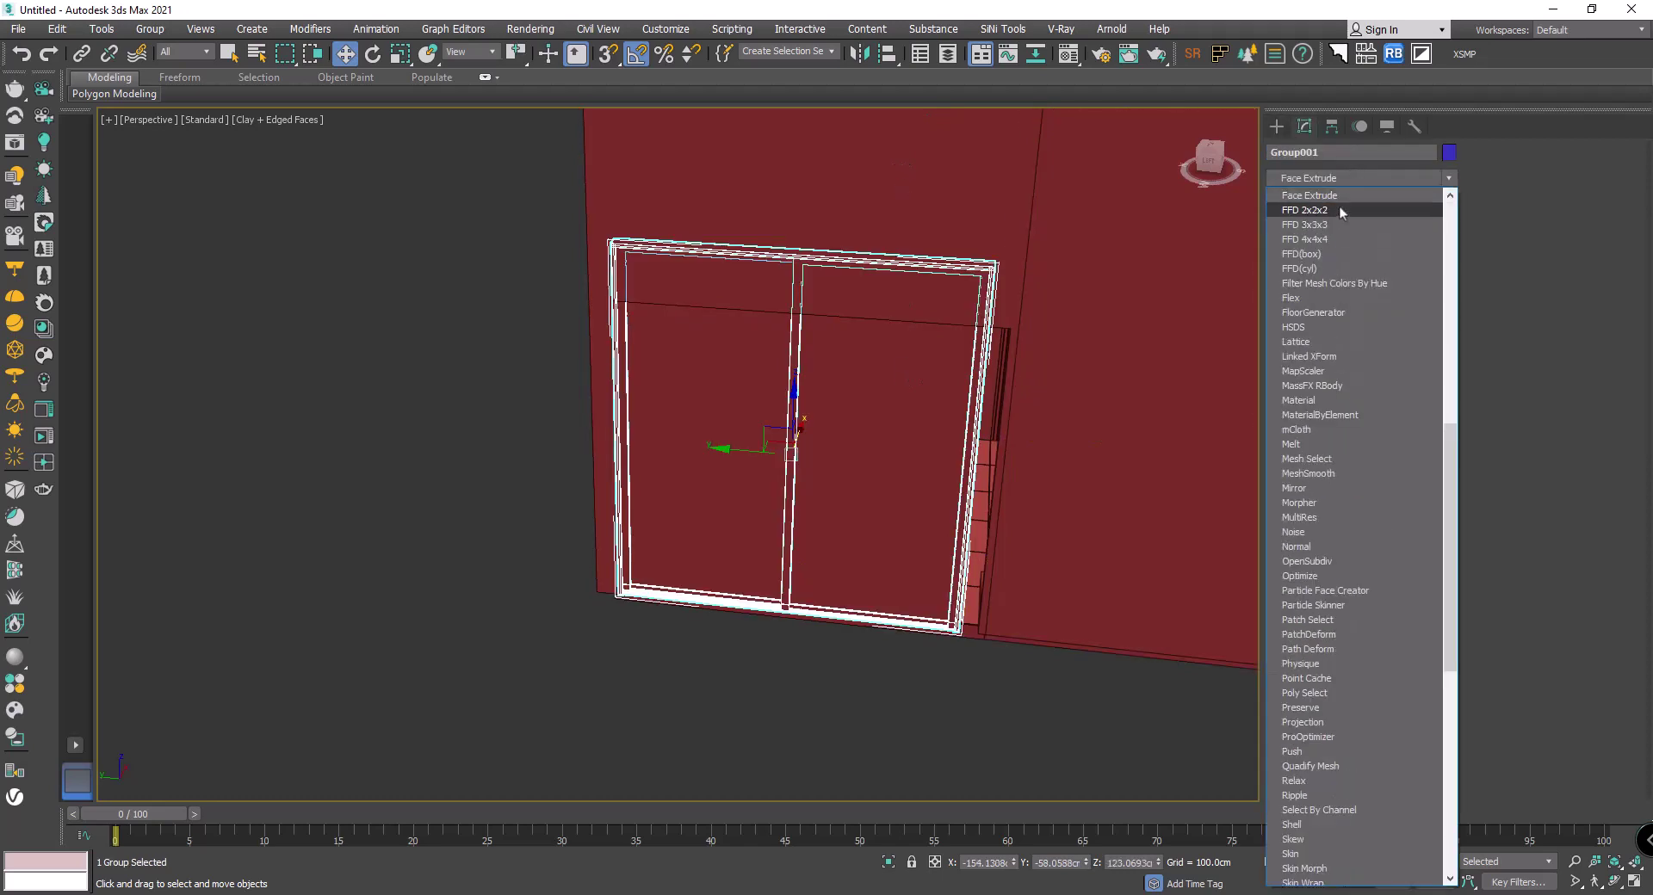
pyautogui.click(1340, 204)
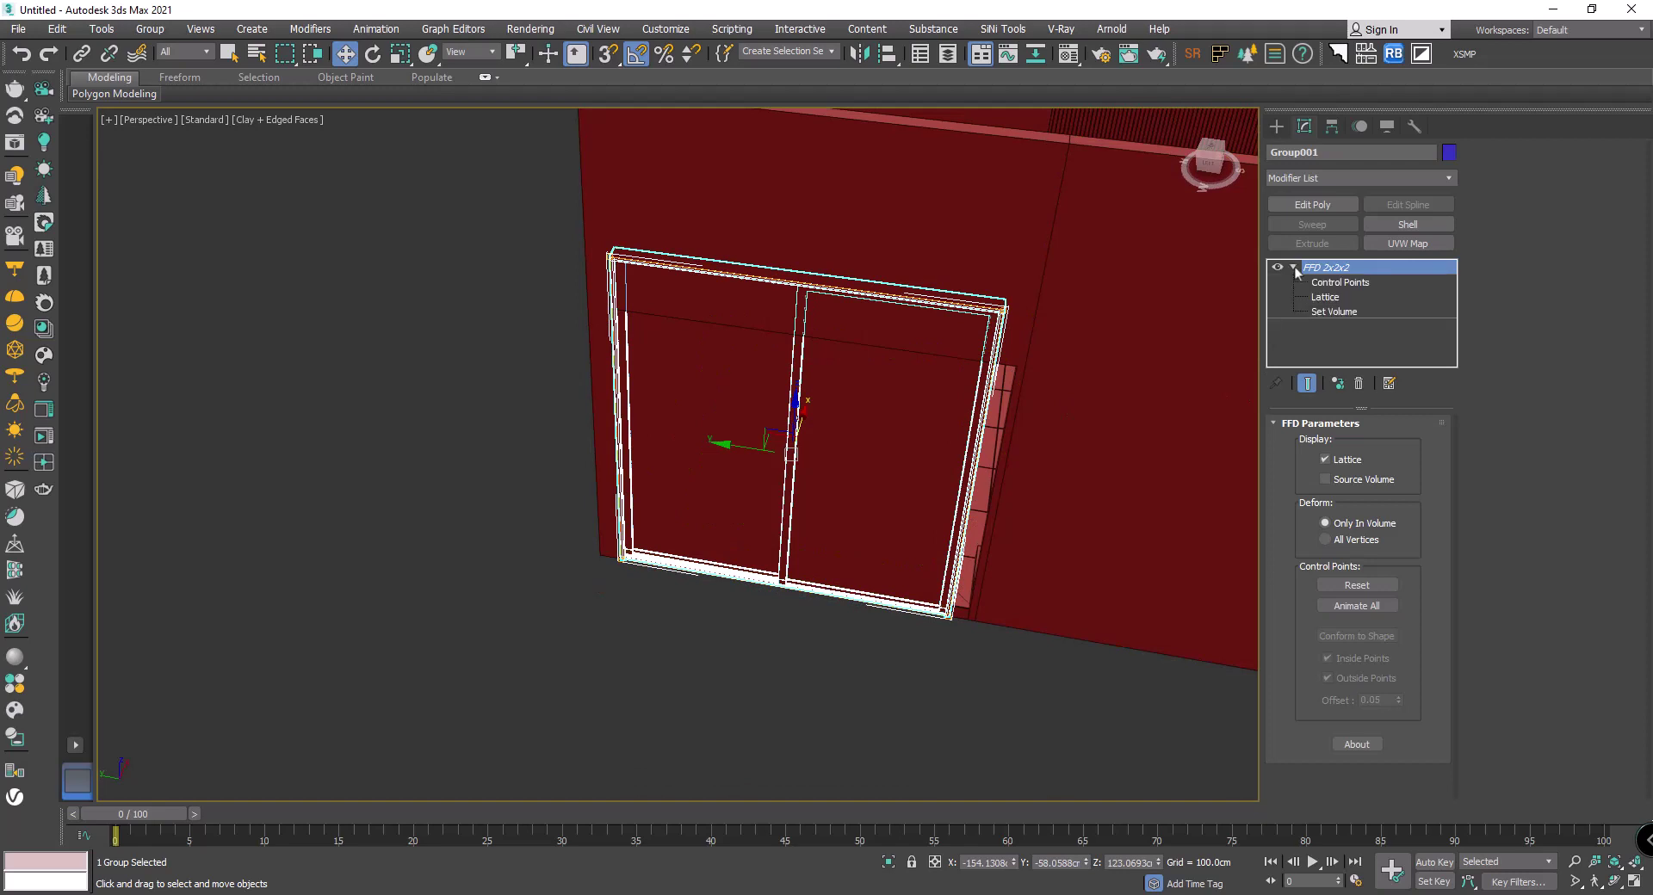
# Step: In wireframe Top view, drag the lattice's end control points to stretch the frame to the wall edge
pyautogui.press('t')
pyautogui.scroll(3, 829, 337)
pyautogui.scroll(2, 690, 358)
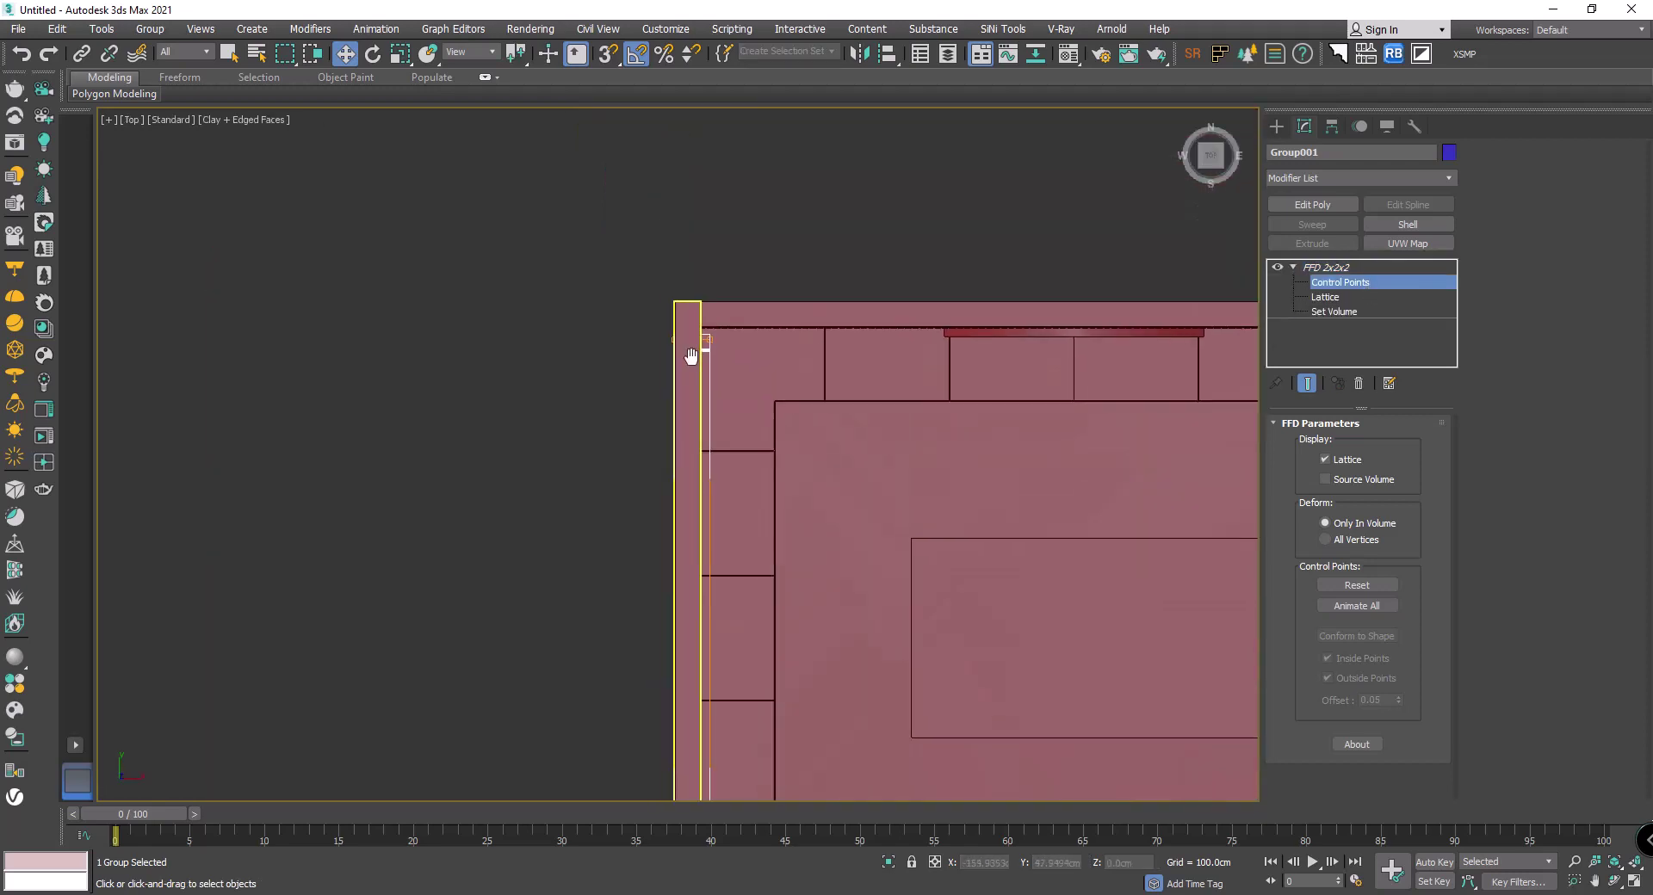
pyautogui.press('F3')
pyautogui.scroll(2, 707, 324)
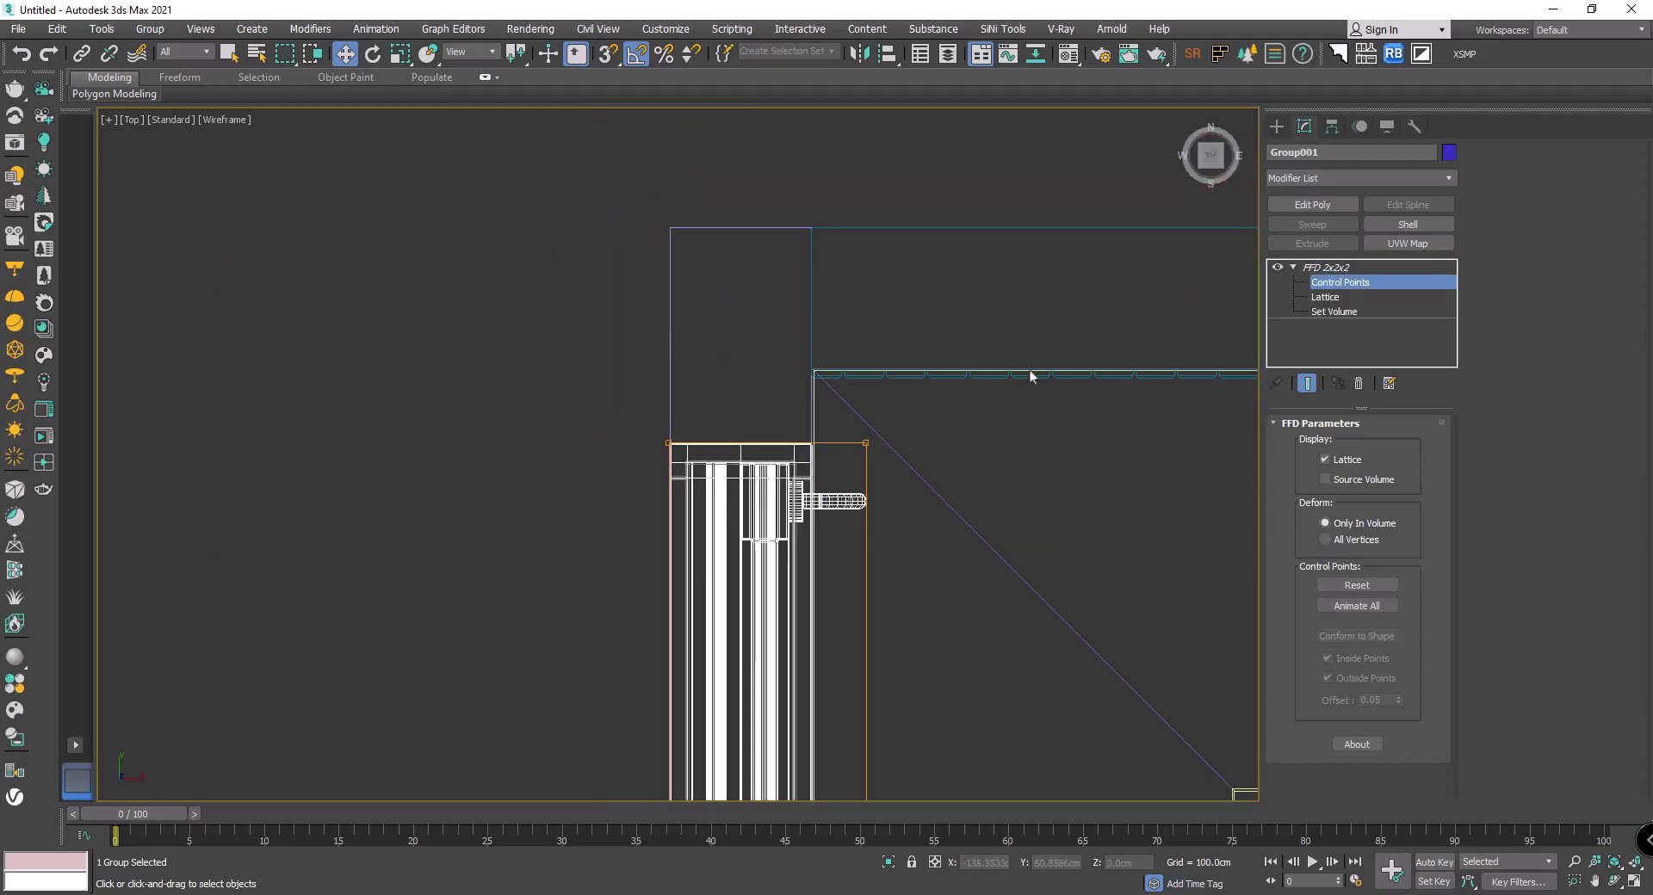
pyautogui.scroll(4, 758, 426)
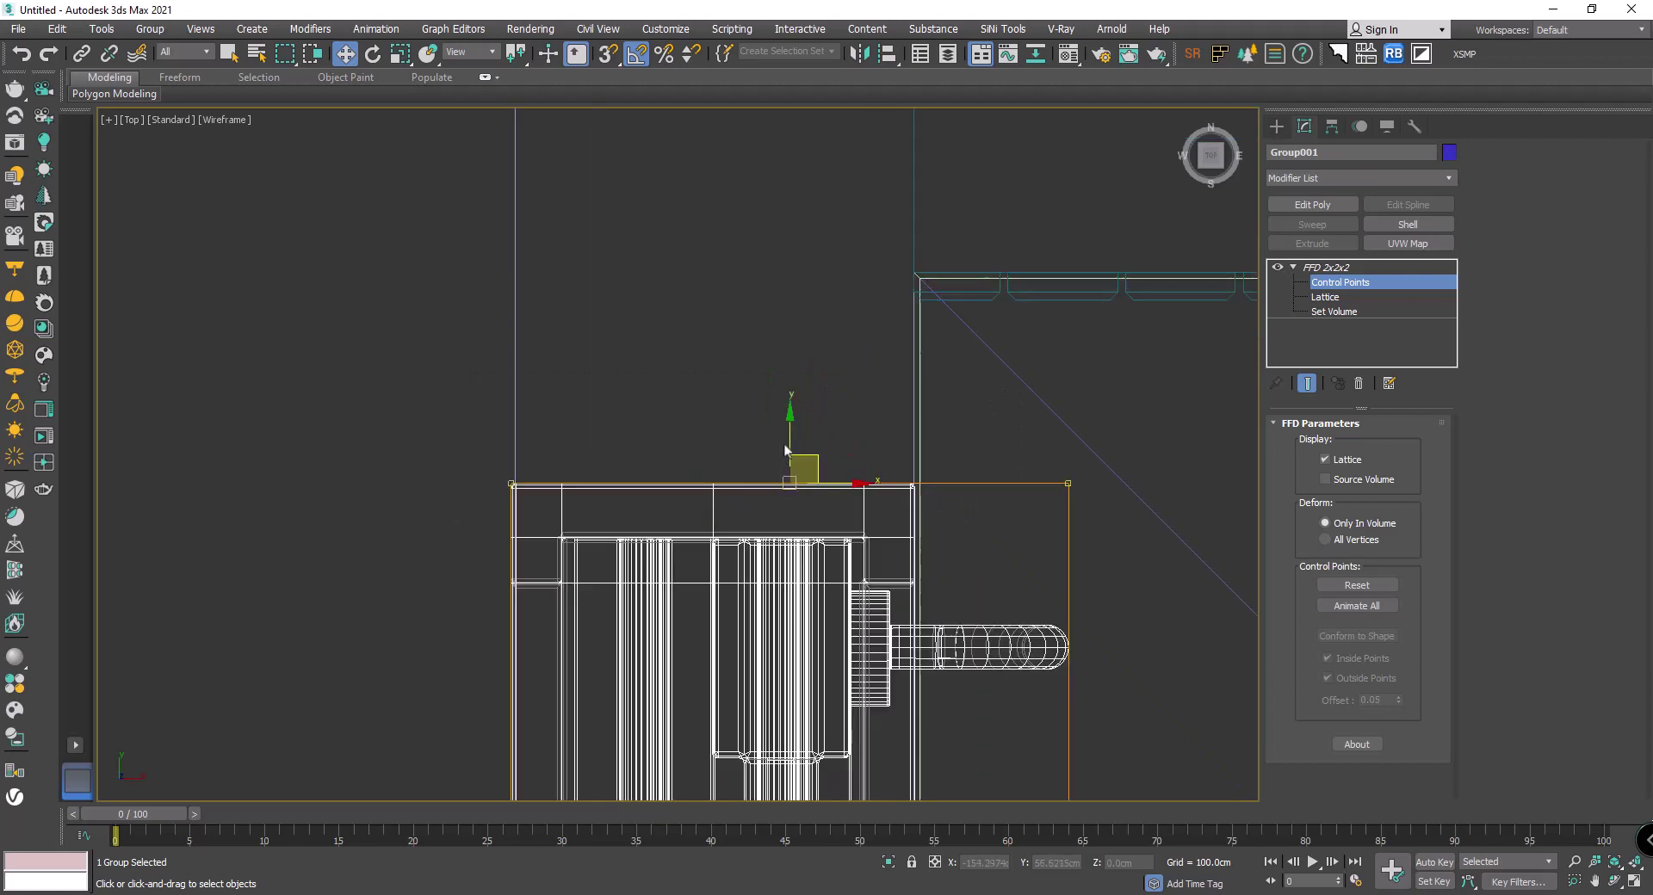
pyautogui.moveTo(790, 441); pyautogui.dragTo(786, 442)
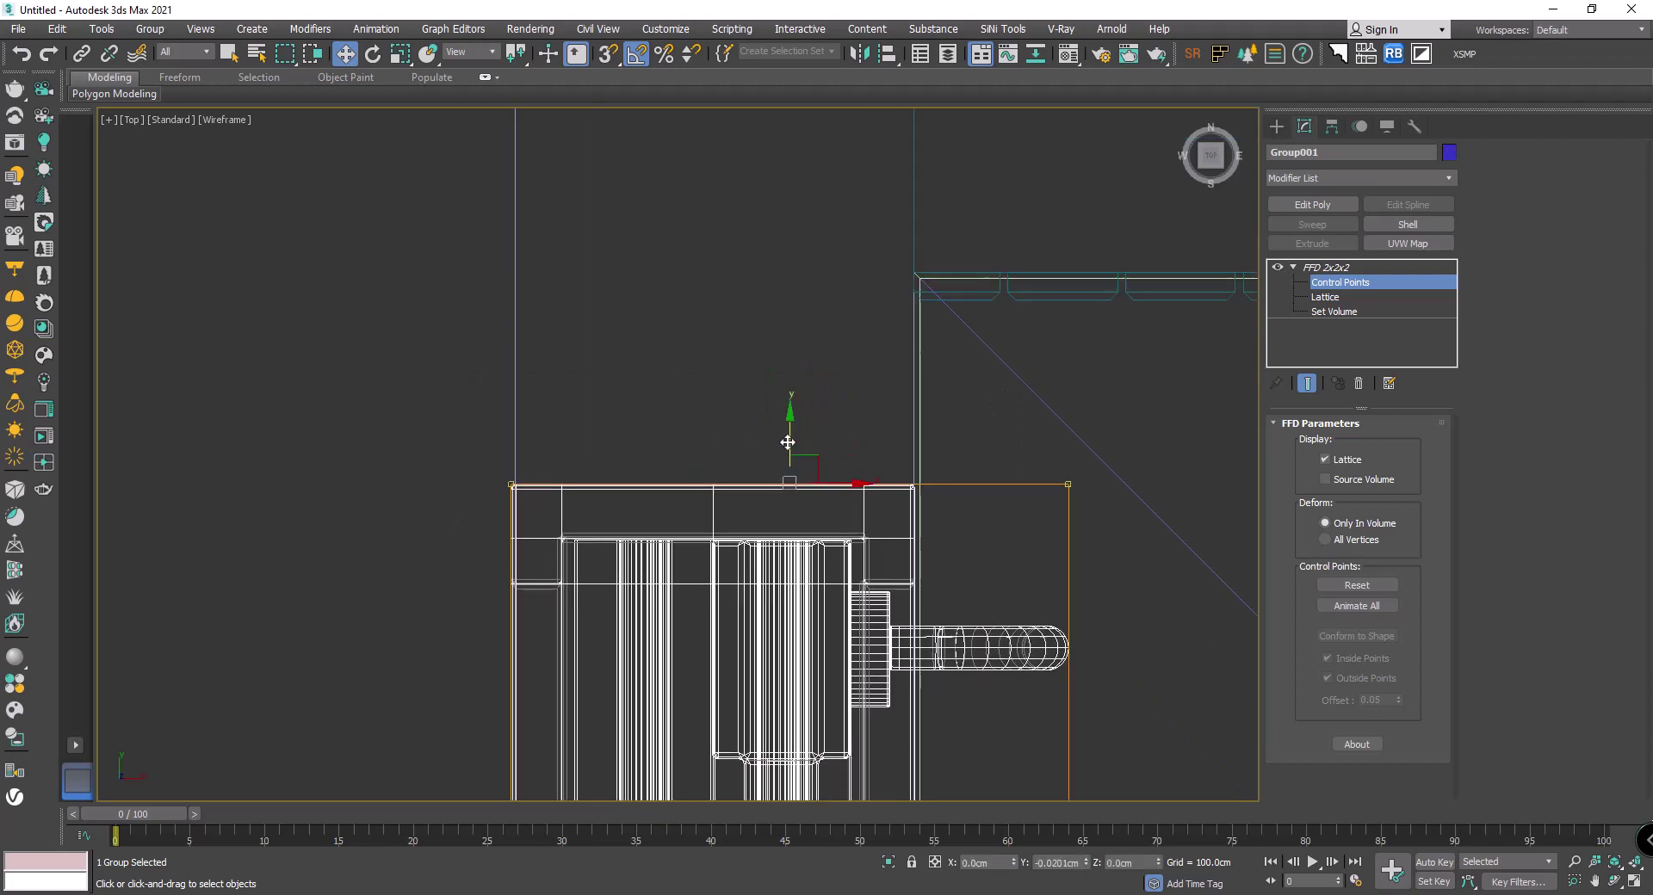
pyautogui.moveTo(788, 456); pyautogui.dragTo(952, 420, button='middle')
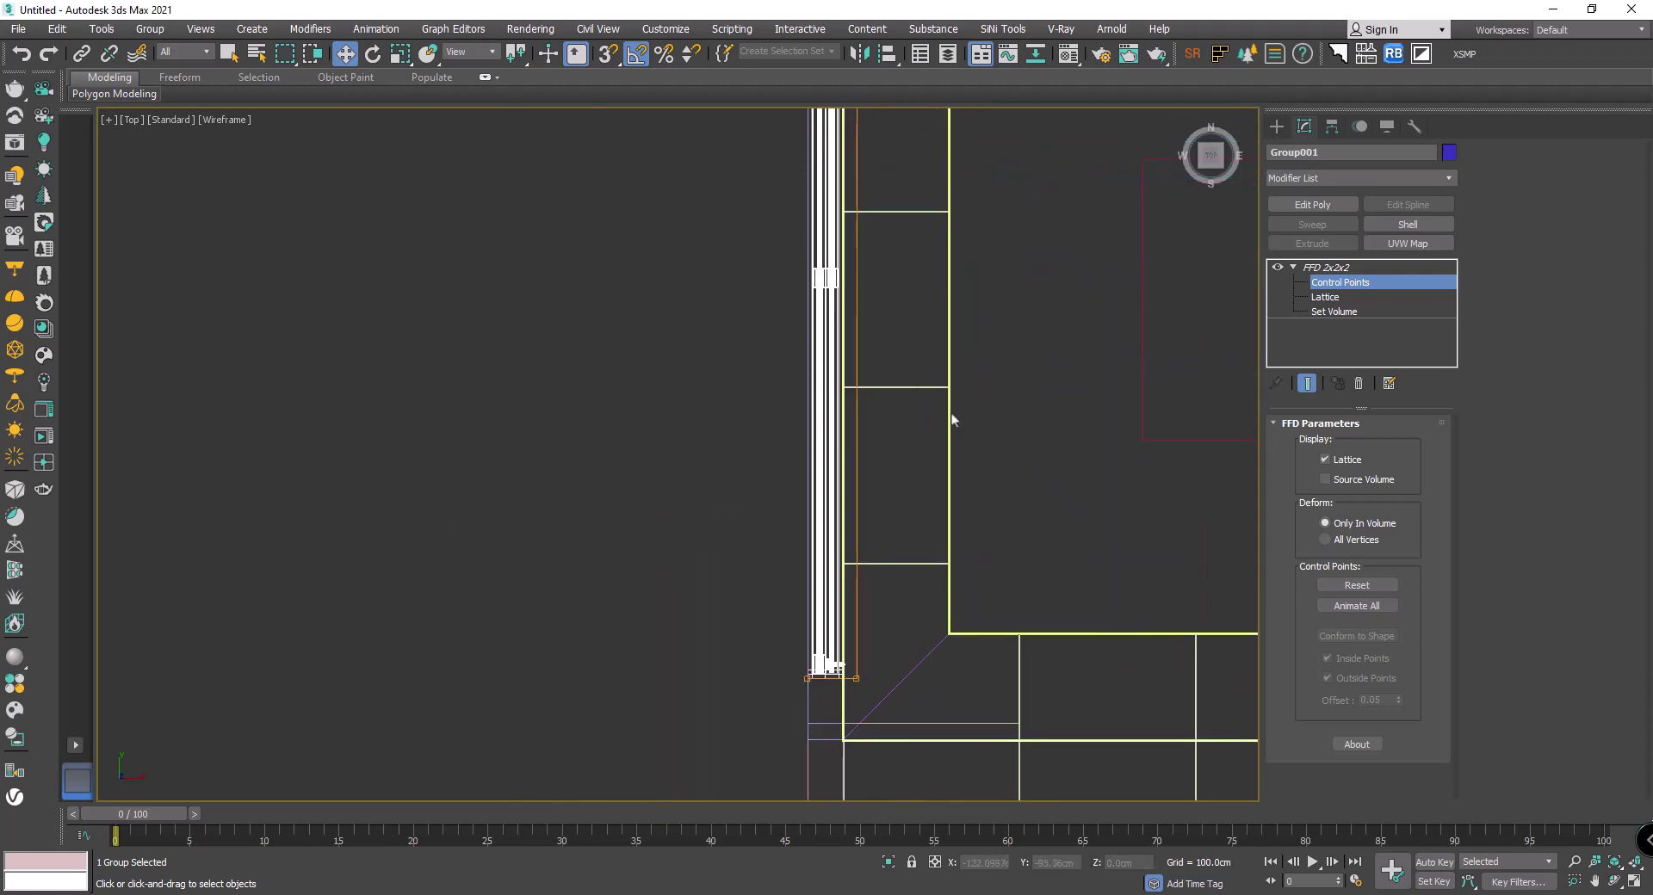
pyautogui.moveTo(742, 706); pyautogui.dragTo(819, 453, button='middle')
pyautogui.scroll(6, 822, 461)
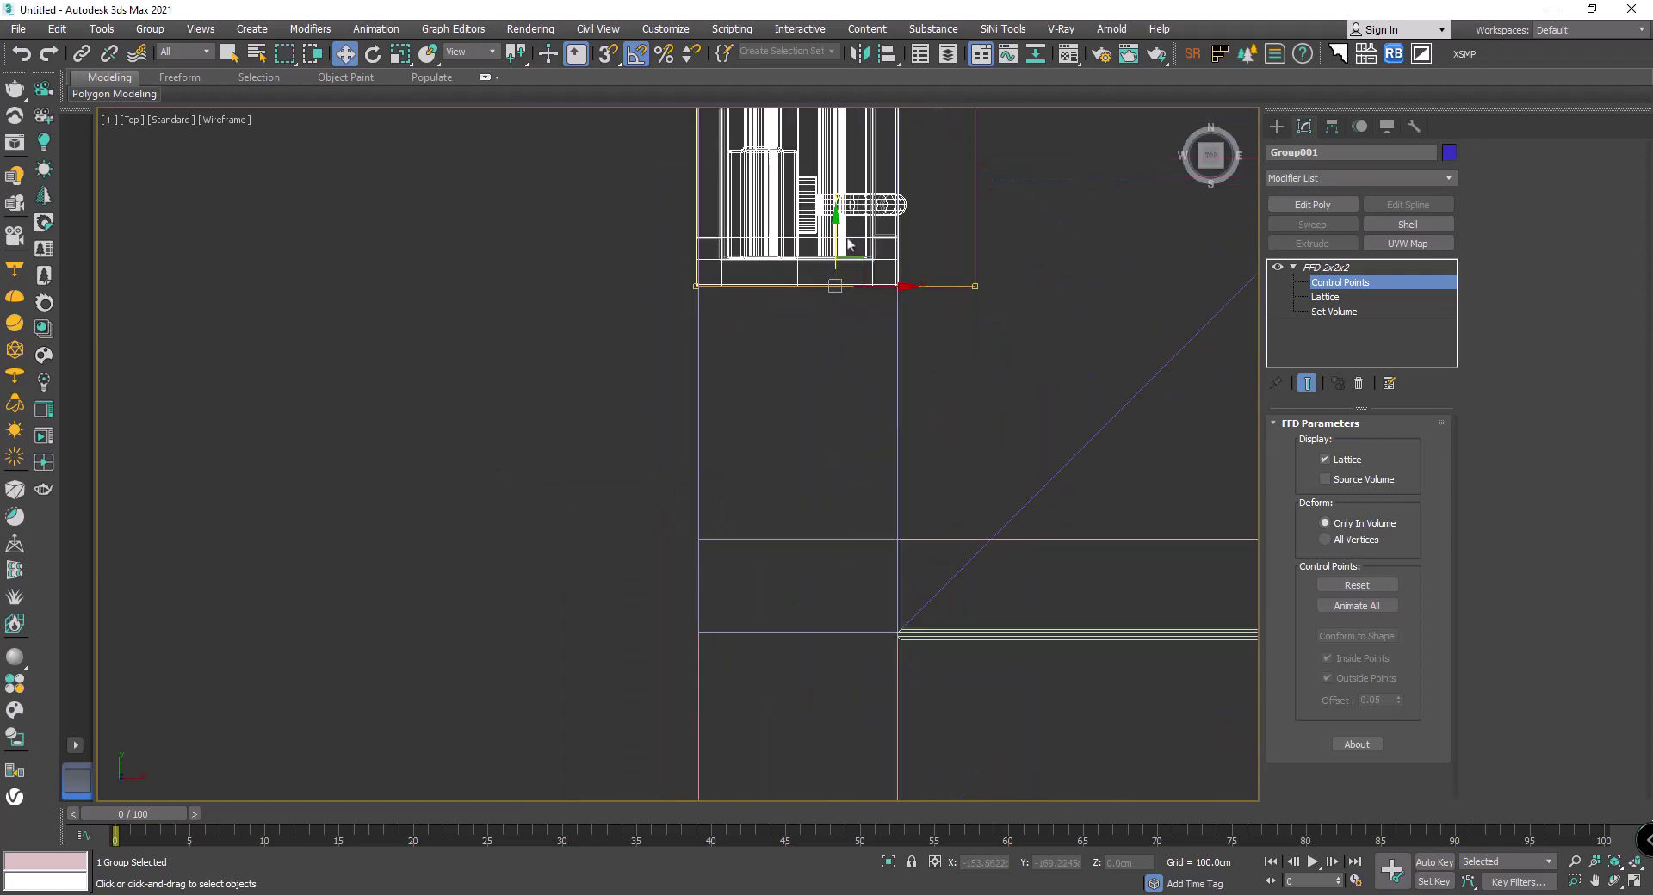
pyautogui.moveTo(834, 244); pyautogui.dragTo(828, 494)
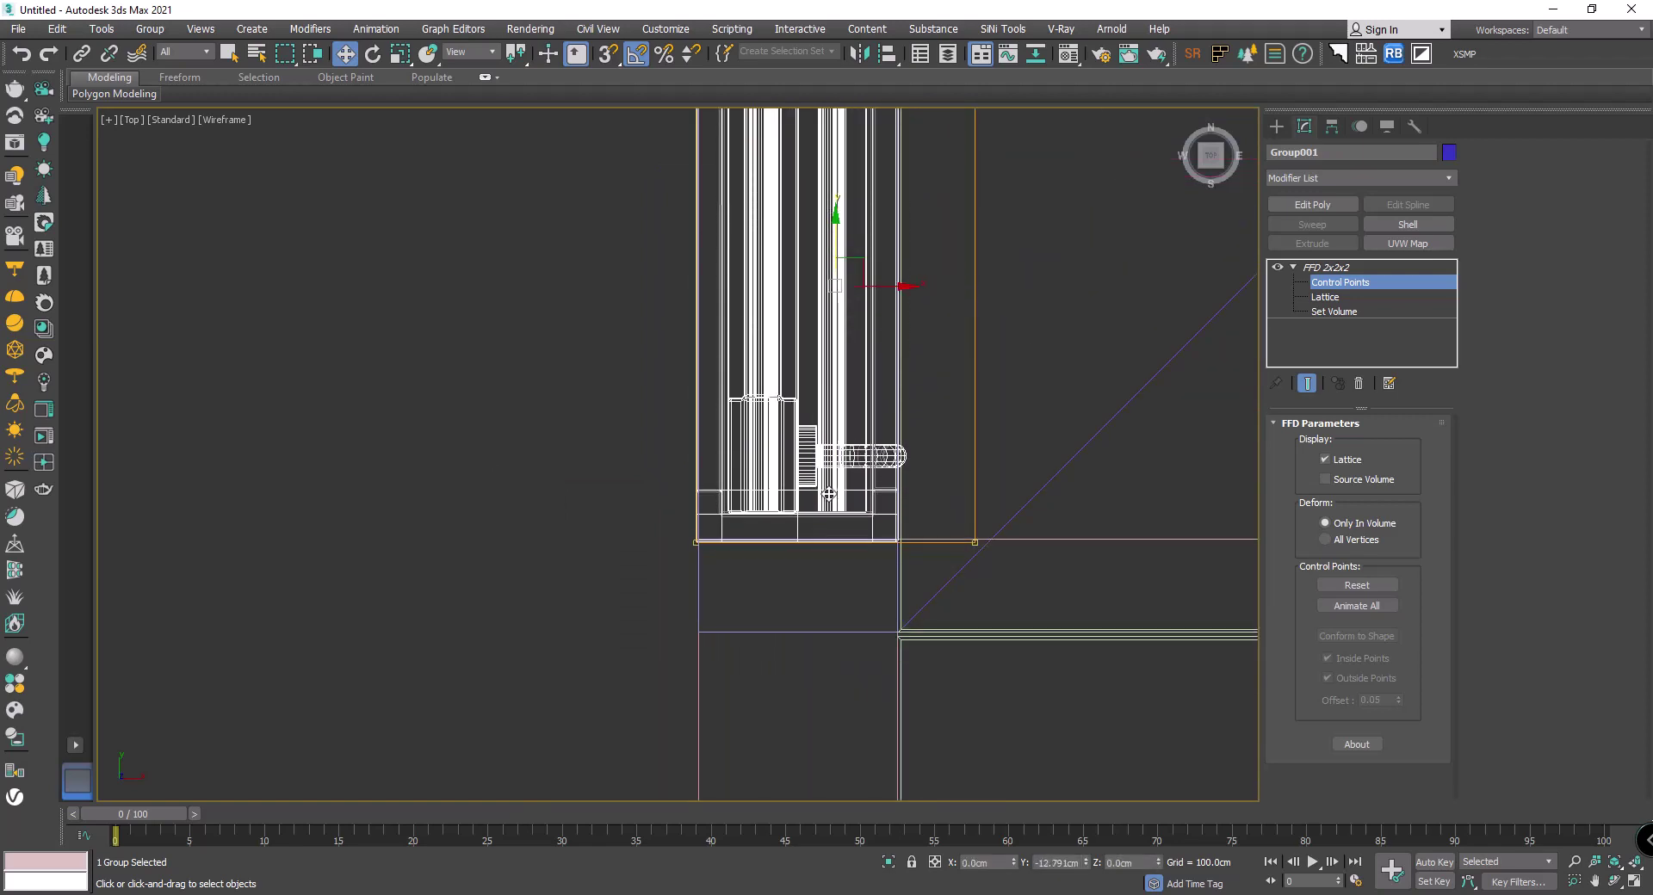
# Step: In shaded perspective, pull the lattice's right side in to narrow the frame and finish editing
pyautogui.scroll(-3, 828, 493)
pyautogui.moveTo(831, 499)
pyautogui.keyDown('alt'); pyautogui.mouseDown(button='middle')
pyautogui.moveTo(813, 450)
pyautogui.moveTo(831, 436)
pyautogui.mouseUp(button='middle'); pyautogui.keyUp('alt')
pyautogui.press('p')
pyautogui.press('F3')
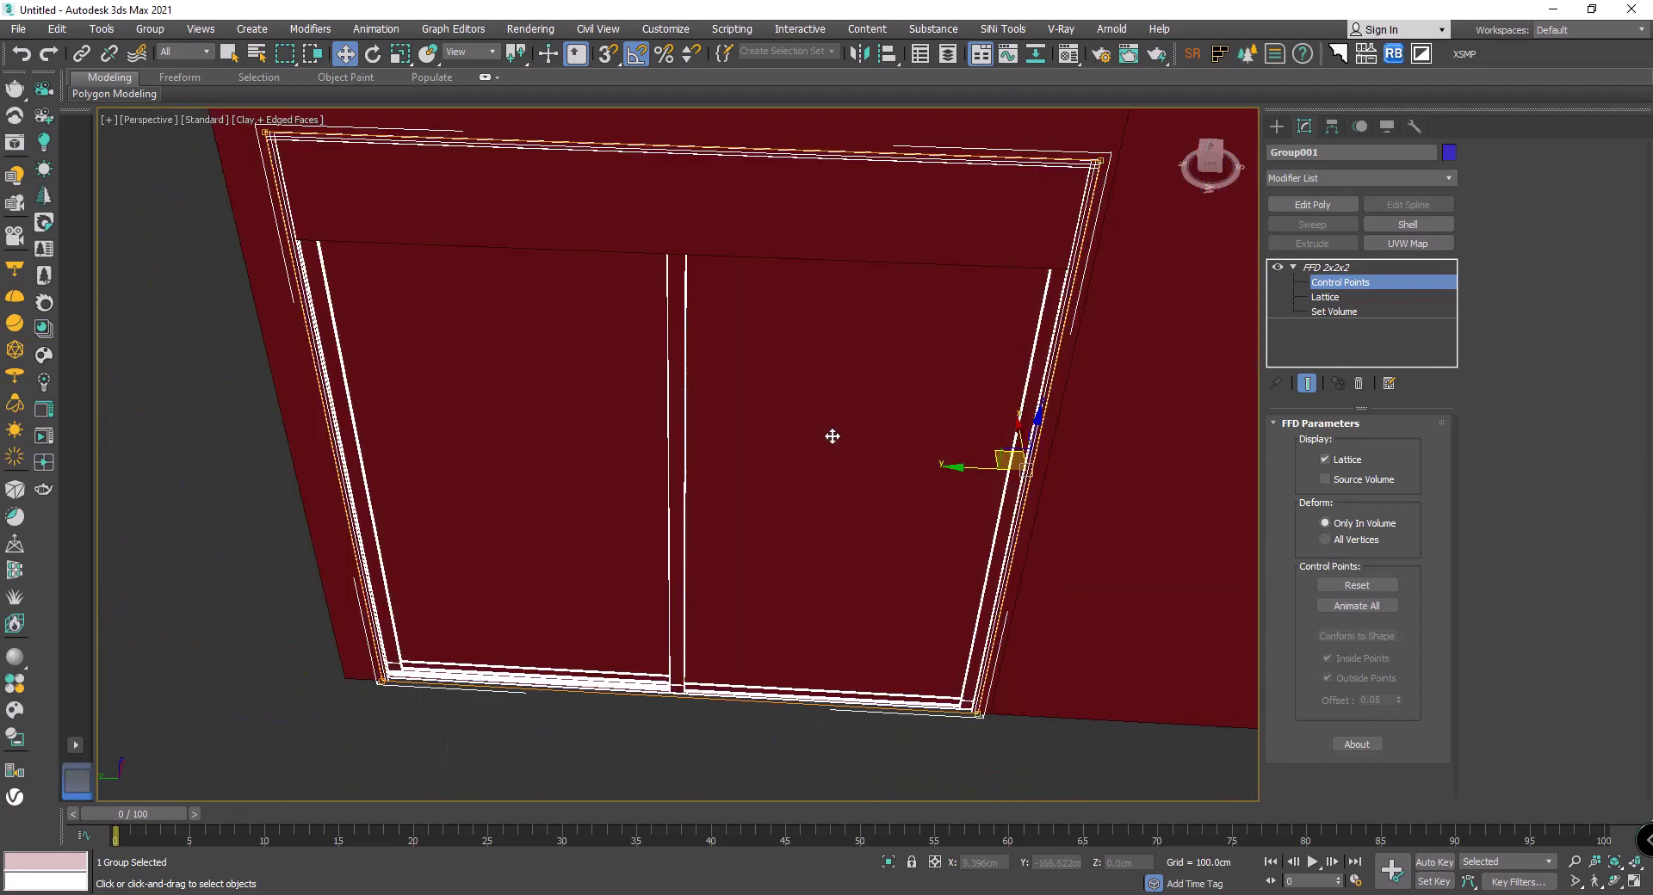
pyautogui.scroll(-2, 832, 437)
pyautogui.scroll(3, 937, 458)
pyautogui.moveTo(914, 453)
pyautogui.mouseDown()
pyautogui.moveTo(906, 477)
pyautogui.moveTo(675, 476)
pyautogui.moveTo(1058, 505)
pyautogui.moveTo(934, 501)
pyautogui.mouseUp()
pyautogui.hotkey('ctrl', 'b')
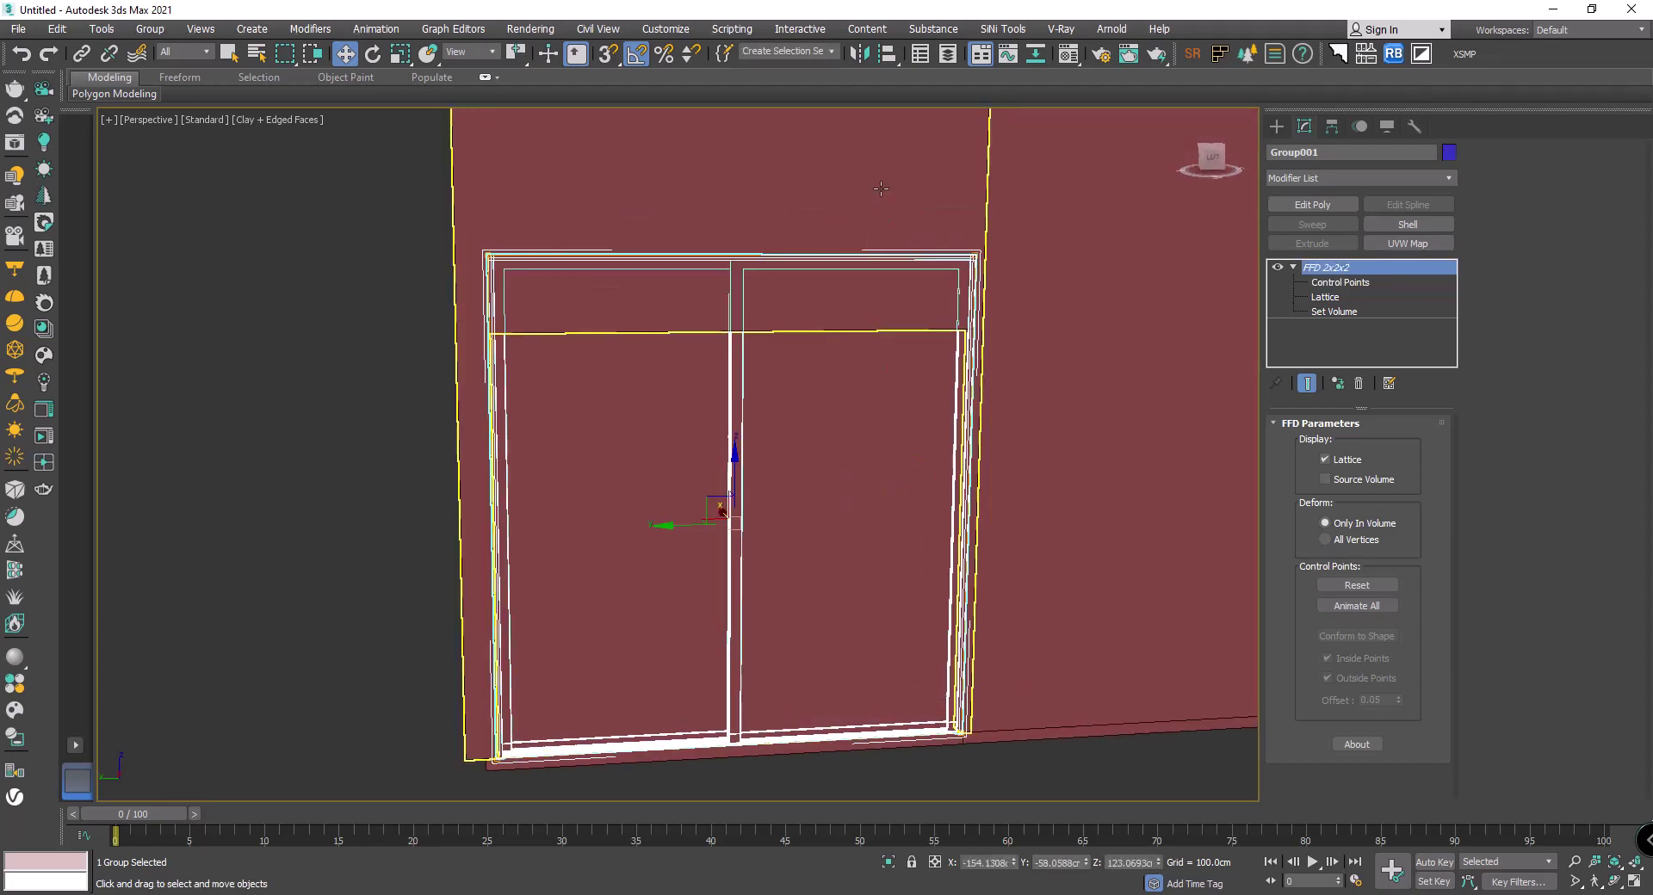
# Step: Select the top corner vertices of Box002's wall opening in wireframe view
pyautogui.hotkey('ctrl', 'z')
pyautogui.moveTo(871, 202); pyautogui.dragTo(886, 339, button='middle')
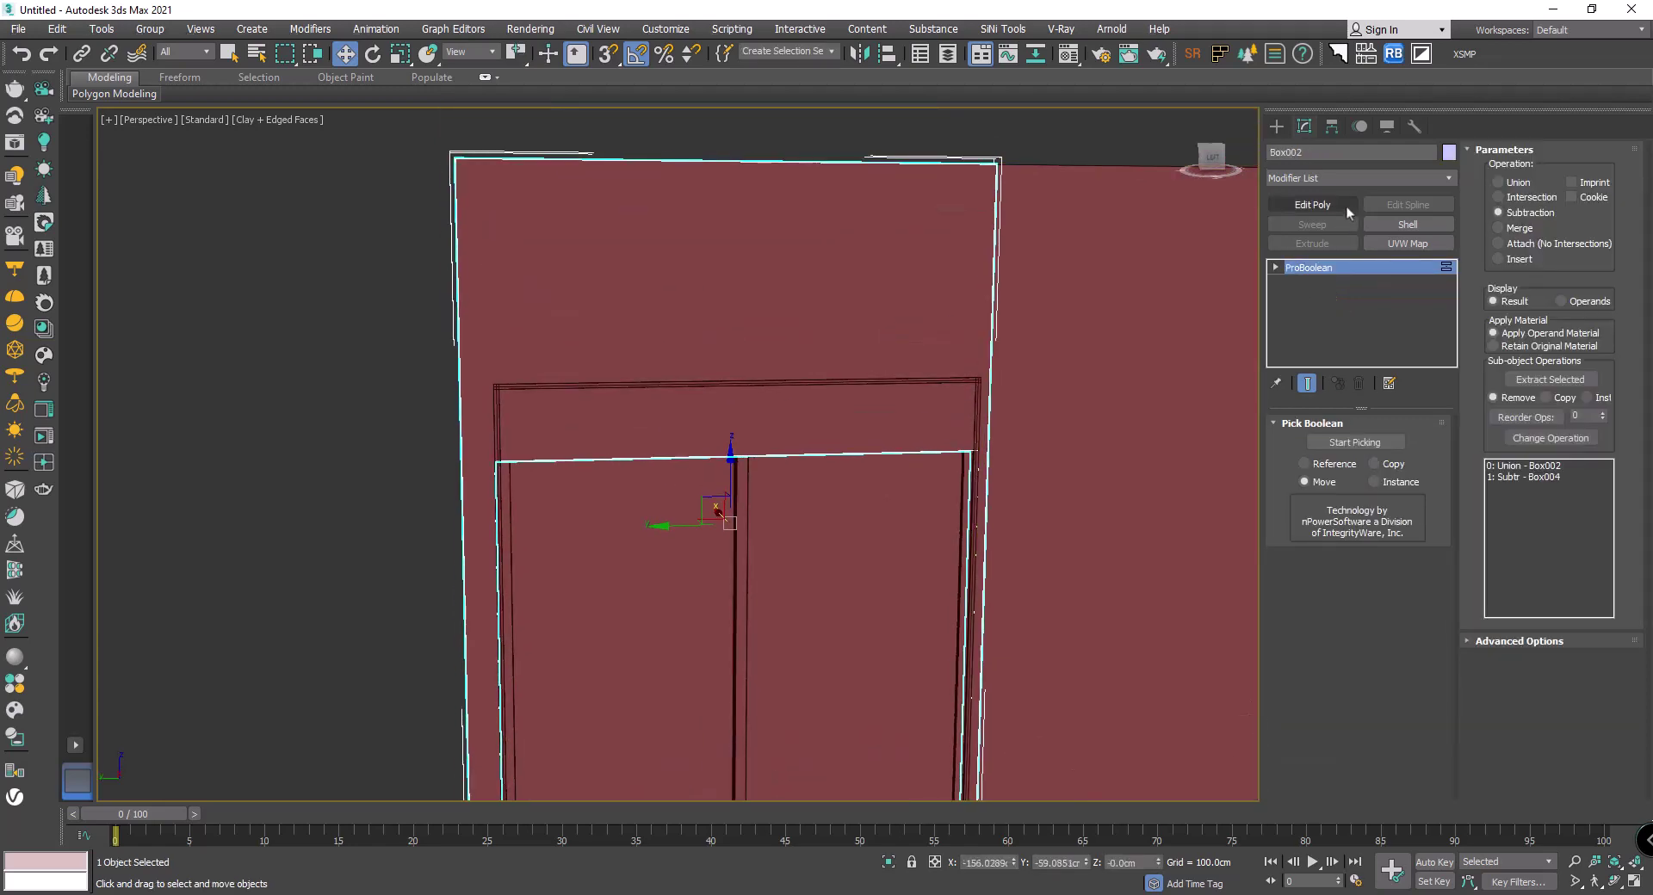
pyautogui.press('F3')
pyautogui.scroll(-3, 934, 387)
pyautogui.scroll(6, 955, 369)
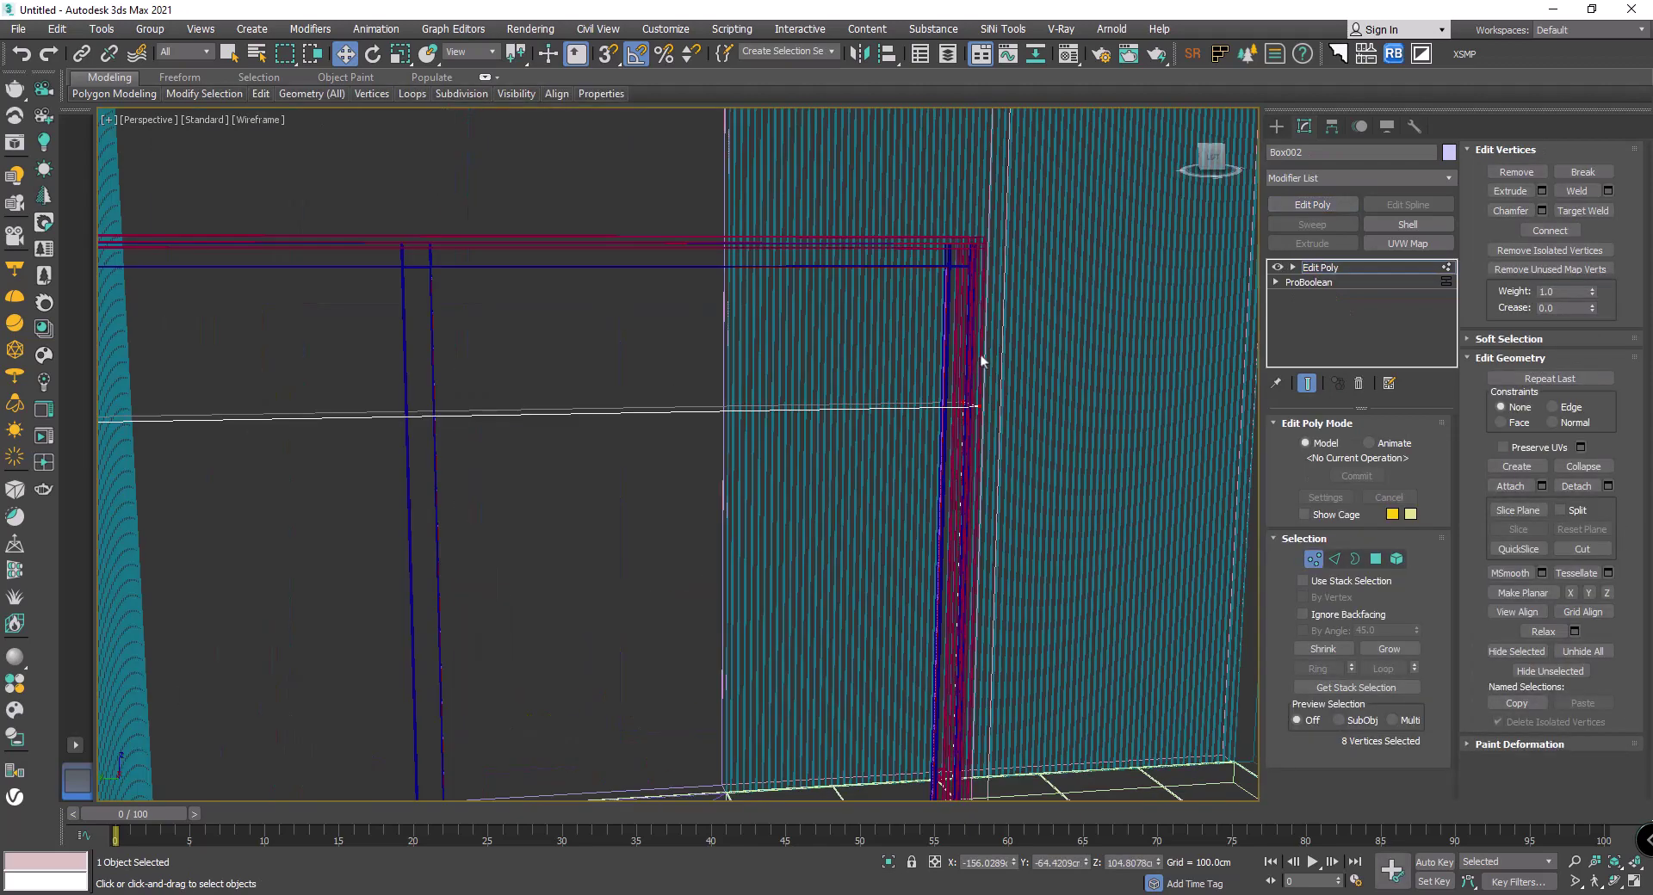
pyautogui.click(981, 366)
pyautogui.moveTo(913, 476); pyautogui.dragTo(914, 476)
pyautogui.moveTo(339, 428); pyautogui.dragTo(868, 404, button='middle')
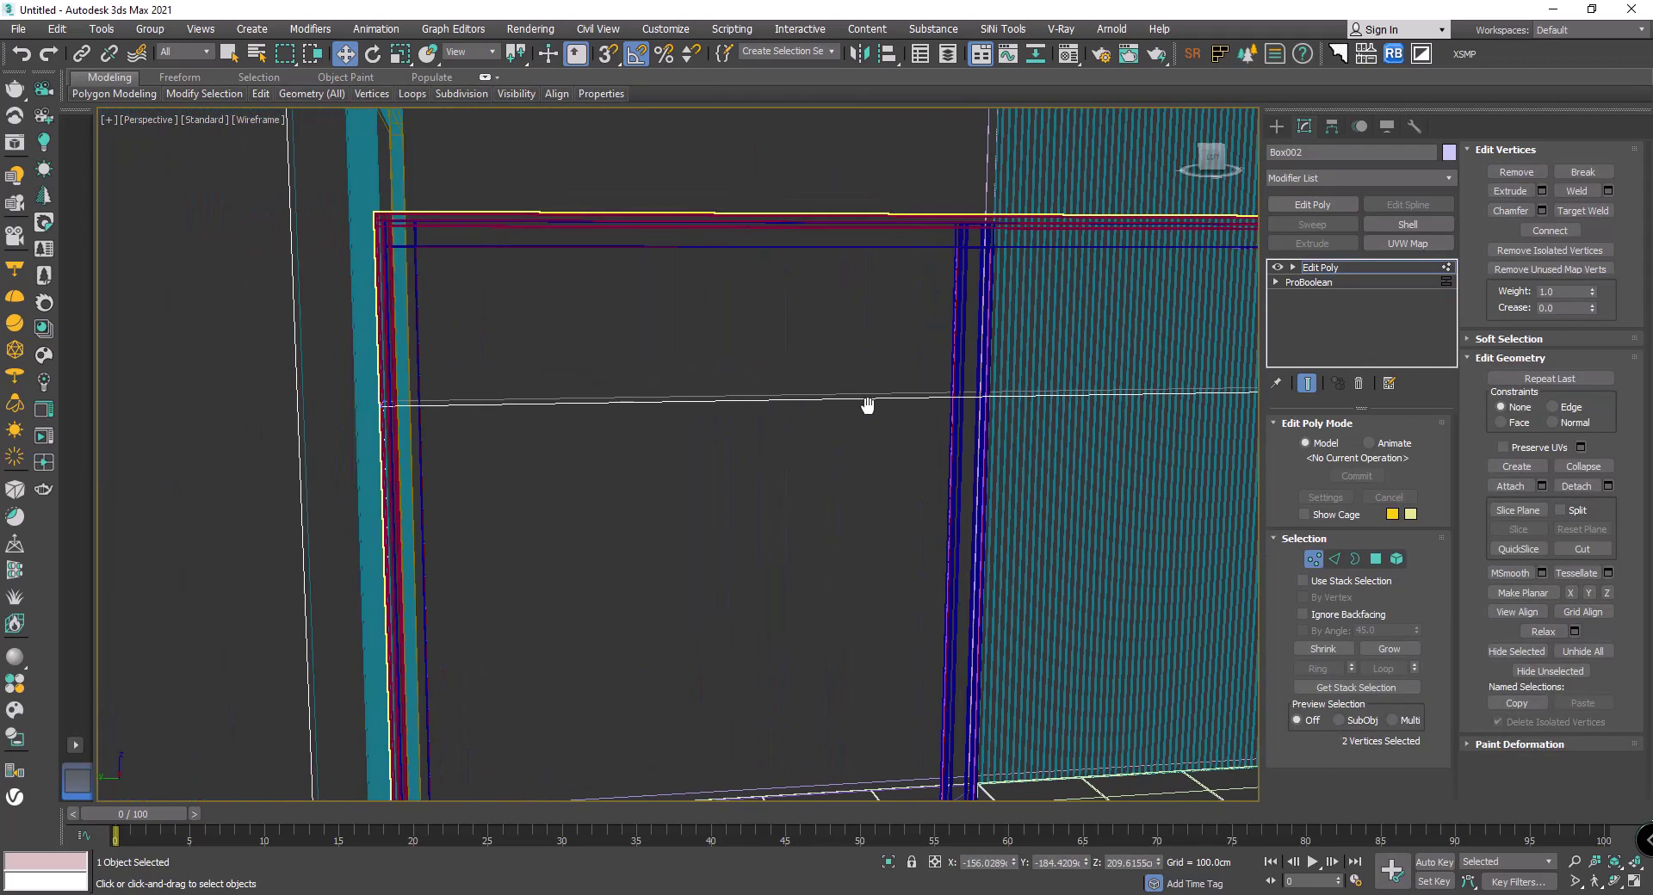
pyautogui.moveTo(376, 435); pyautogui.dragTo(376, 435)
# Step: Raise the opening's top vertices to 250 cm, then settle them at about 246 cm
pyautogui.scroll(-5, 529, 404)
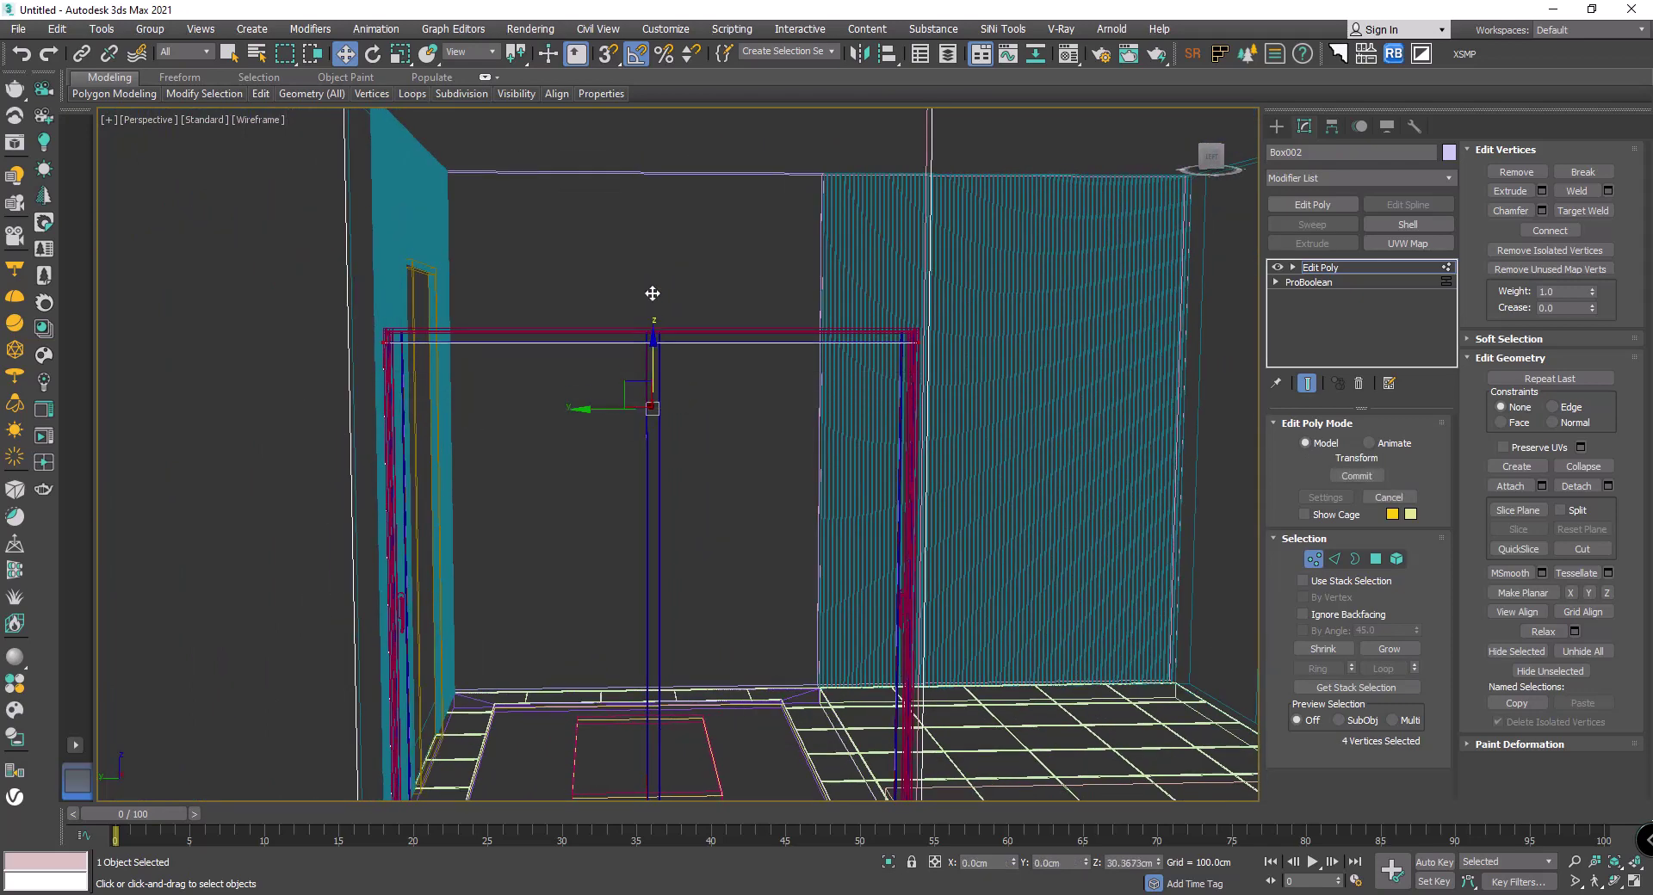
pyautogui.moveTo(651, 360); pyautogui.dragTo(653, 295)
pyautogui.scroll(3, 653, 295)
pyautogui.scroll(3, 311, 375)
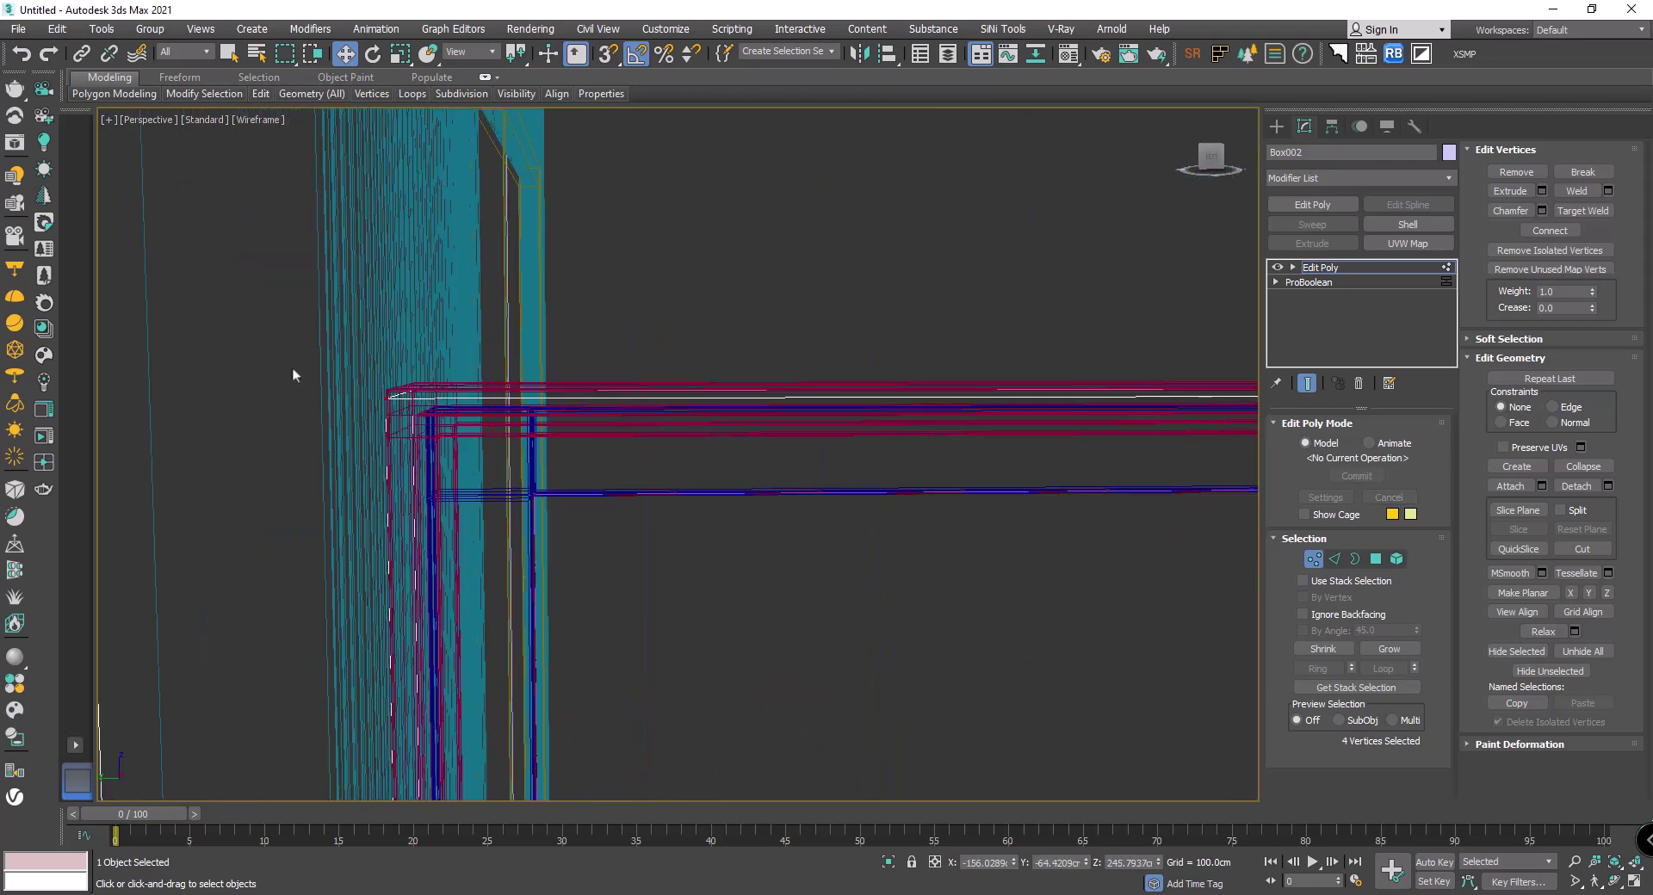
pyautogui.moveTo(483, 410); pyautogui.dragTo(394, 440, button='middle')
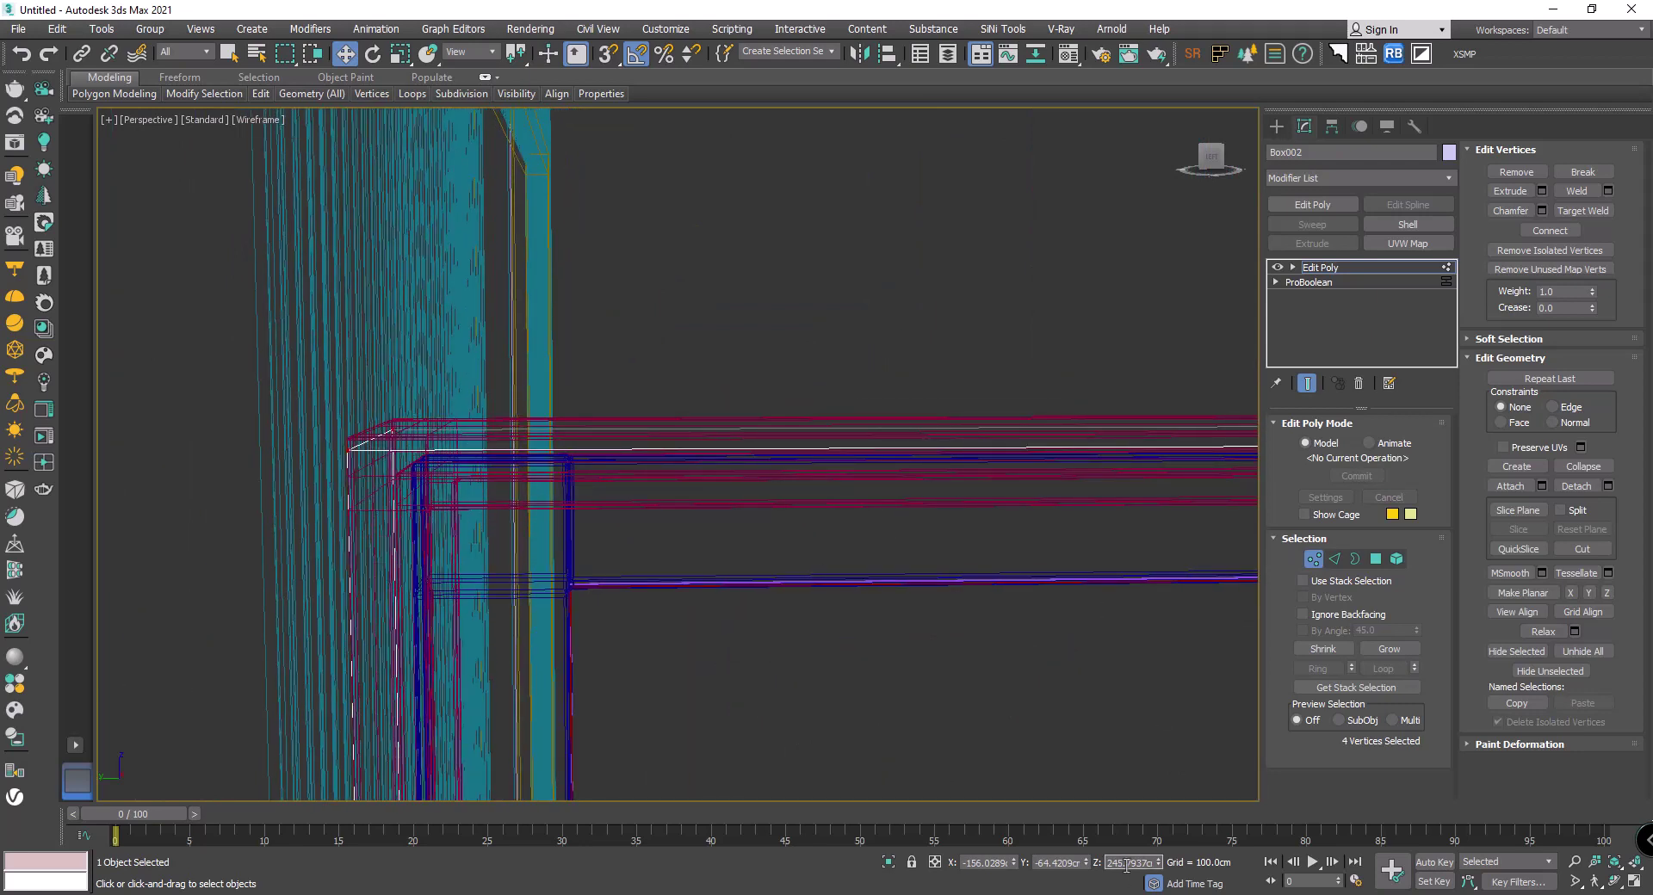
pyautogui.write('250')
pyautogui.press('Return')
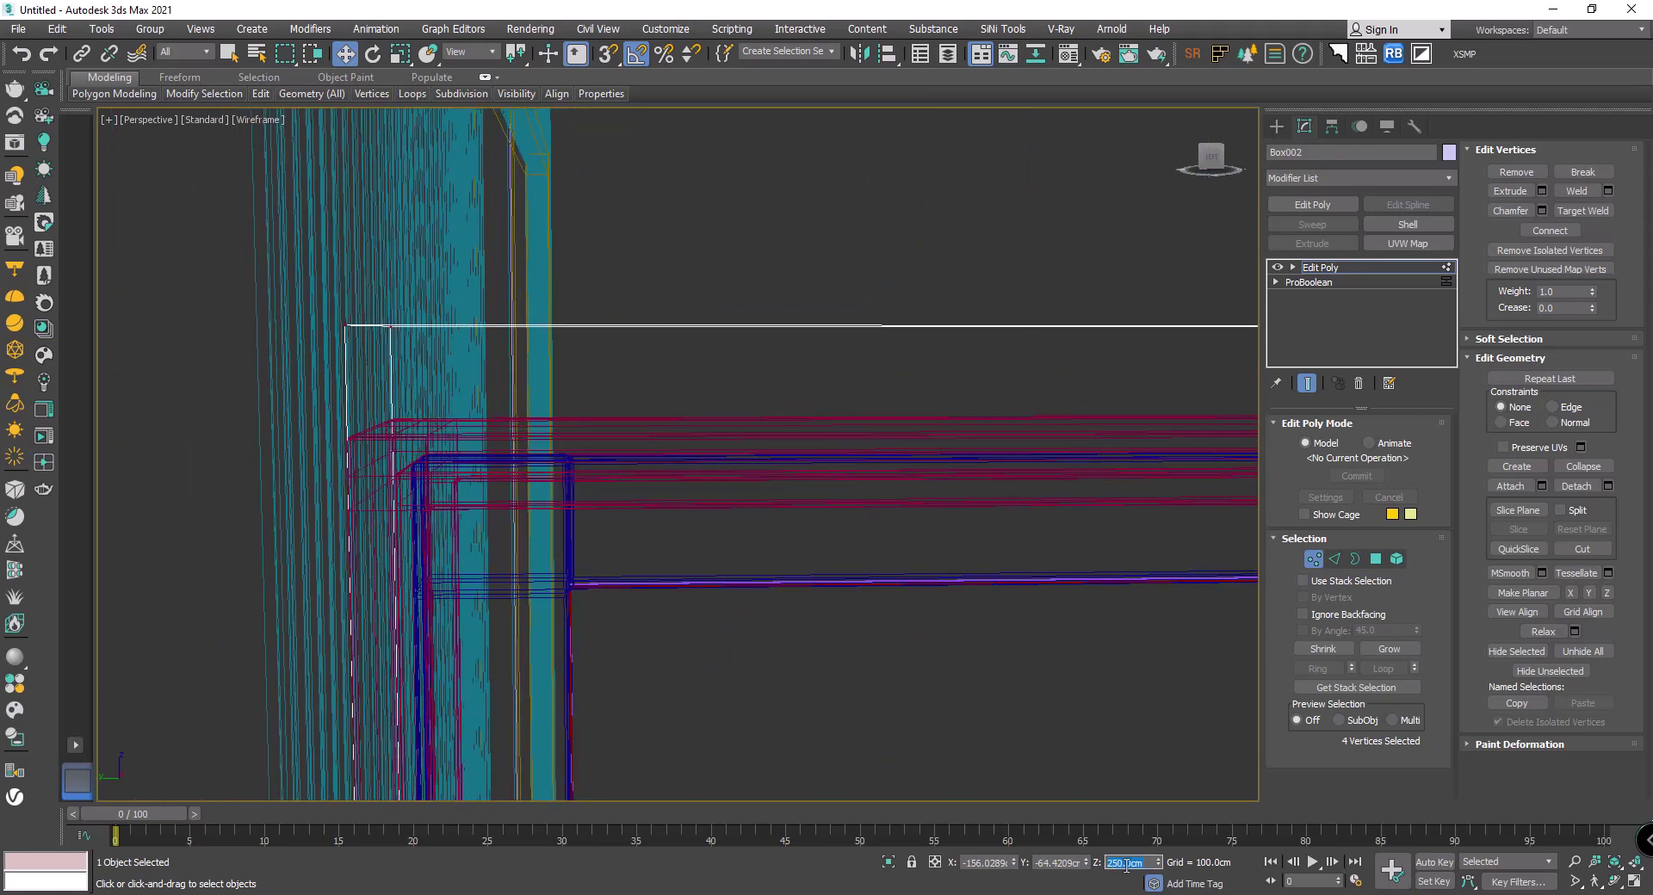
pyautogui.moveTo(1158, 872); pyautogui.dragTo(1147, 76)
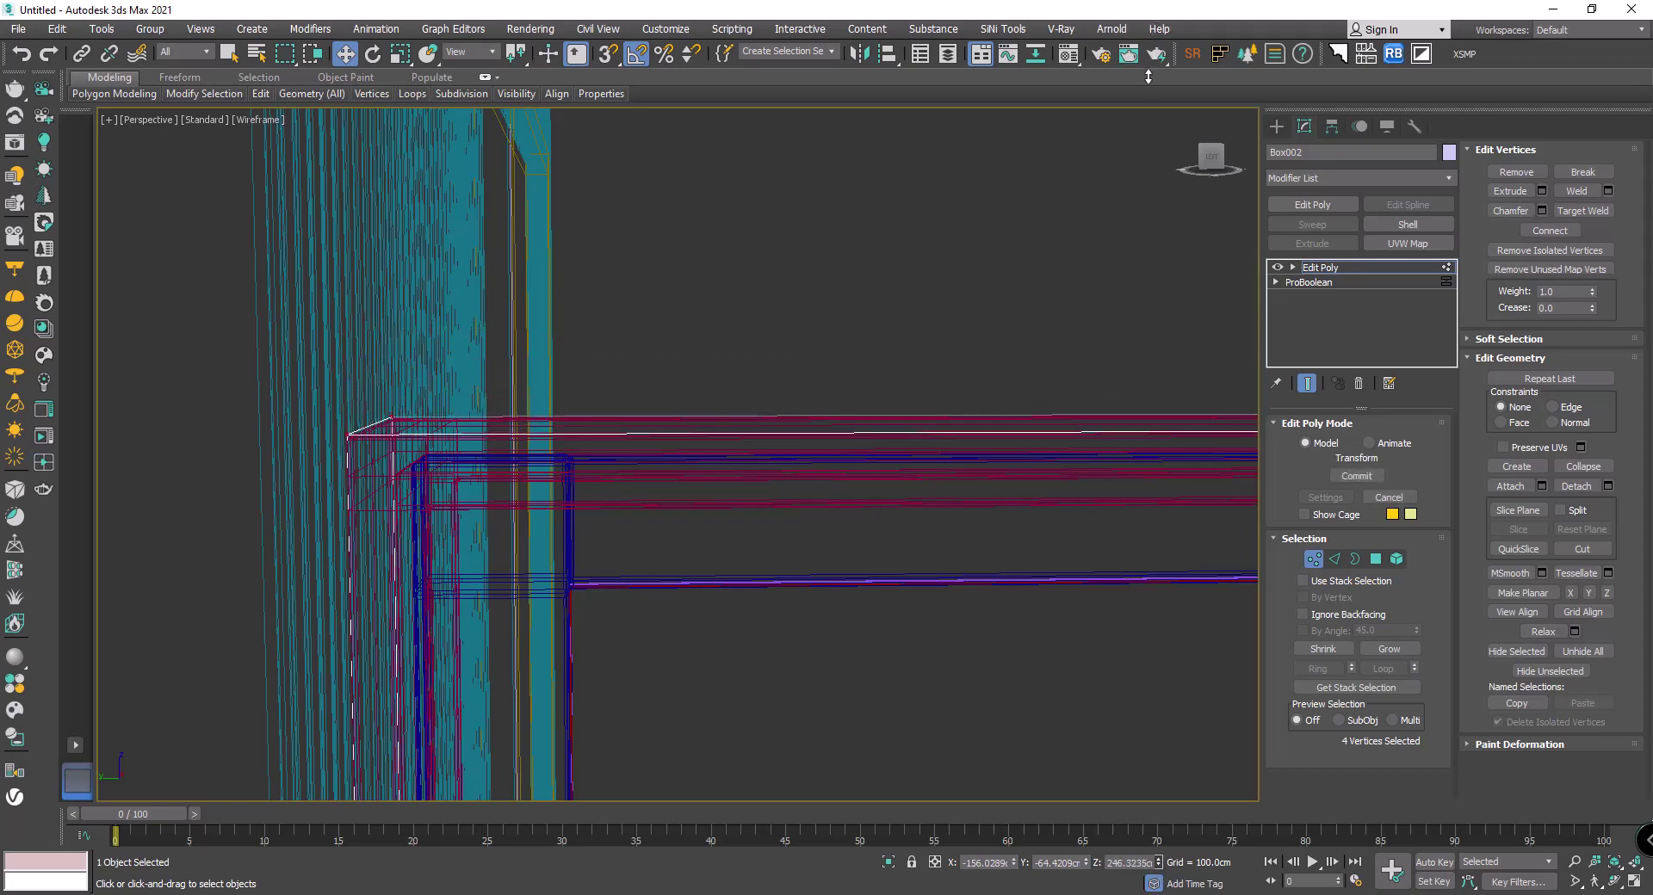
pyautogui.scroll(-3, 616, 448)
pyautogui.scroll(-5, 534, 451)
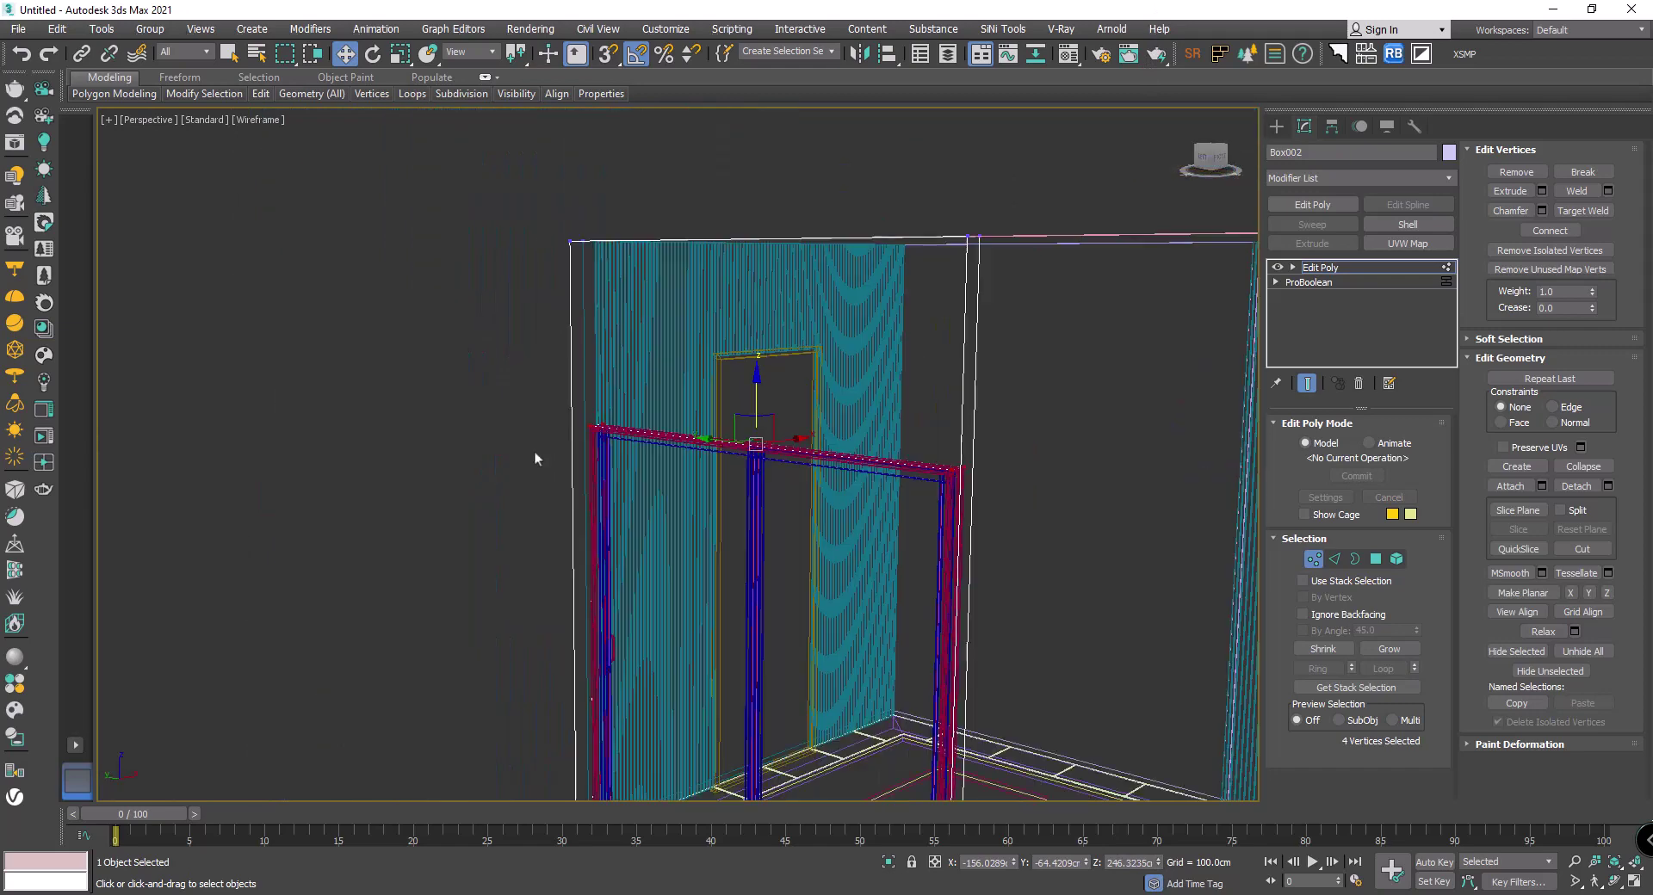
pyautogui.press('F3')
# Step: Orbit and zoom around the room to inspect the door group in the wall opening
pyautogui.click(394, 381)
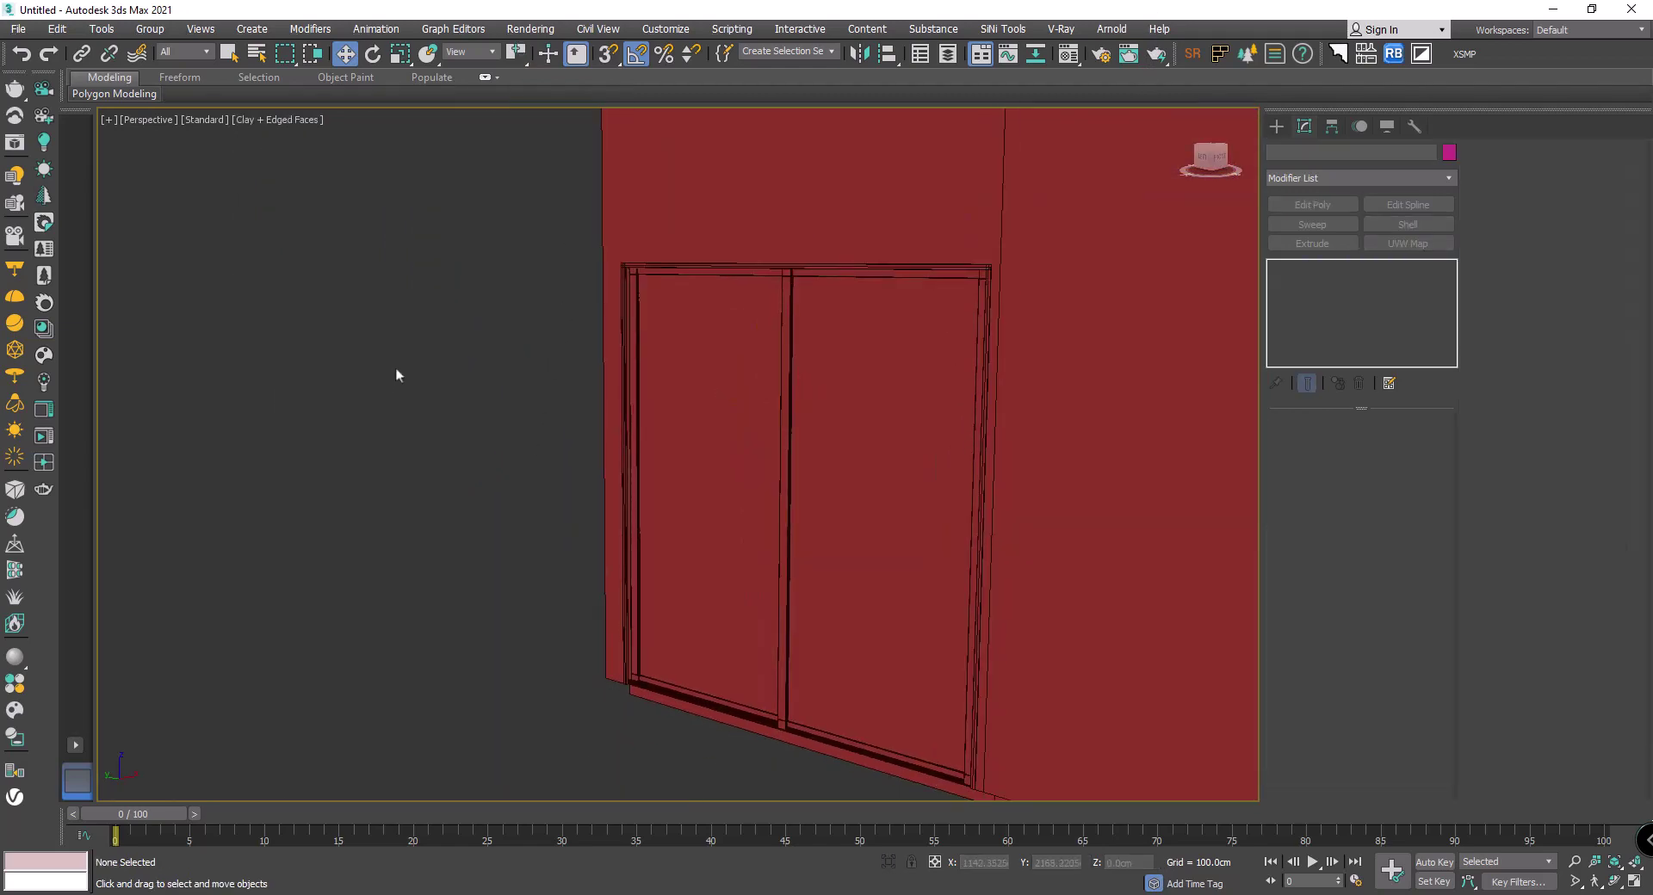
pyautogui.moveTo(395, 367); pyautogui.dragTo(432, 254, button='middle')
pyautogui.click(732, 452)
pyautogui.moveTo(735, 450)
pyautogui.keyDown('alt'); pyautogui.mouseDown(button='middle')
pyautogui.moveTo(465, 476)
pyautogui.moveTo(476, 536)
pyautogui.moveTo(546, 527)
pyautogui.moveTo(370, 619)
pyautogui.moveTo(376, 583)
pyautogui.moveTo(338, 486)
pyautogui.mouseUp(button='middle'); pyautogui.keyUp('alt')
pyautogui.scroll(-5, 327, 304)
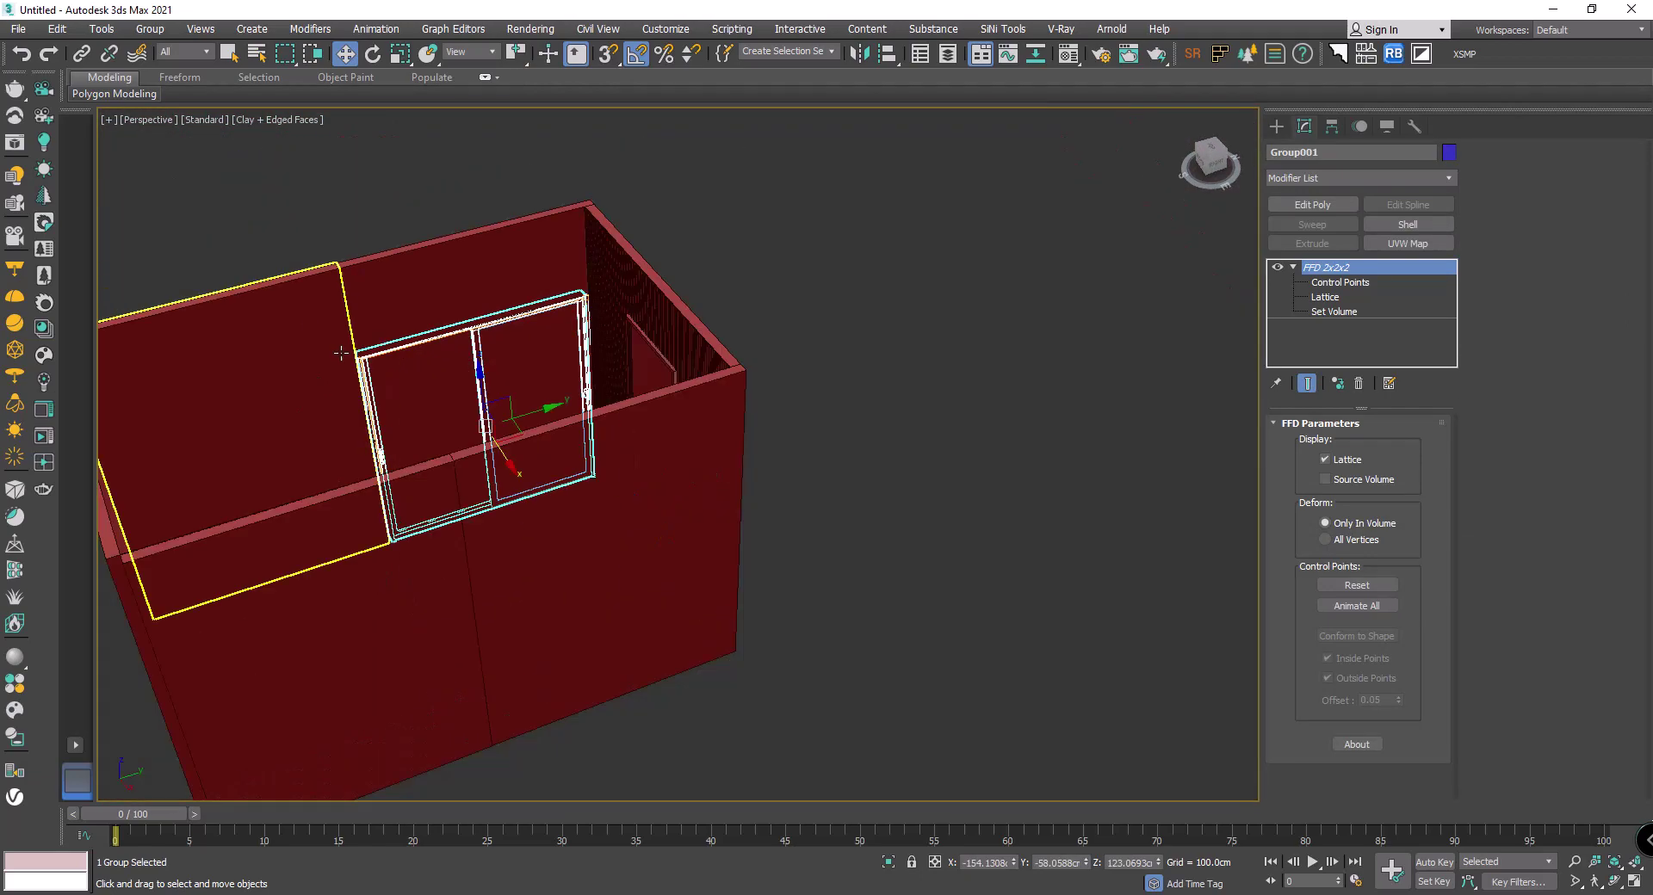
pyautogui.click(277, 210)
pyautogui.moveTo(277, 210)
pyautogui.keyDown('alt'); pyautogui.mouseDown(button='middle')
pyautogui.moveTo(307, 339)
pyautogui.moveTo(268, 349)
pyautogui.moveTo(387, 332)
pyautogui.mouseUp(button='middle'); pyautogui.keyUp('alt')
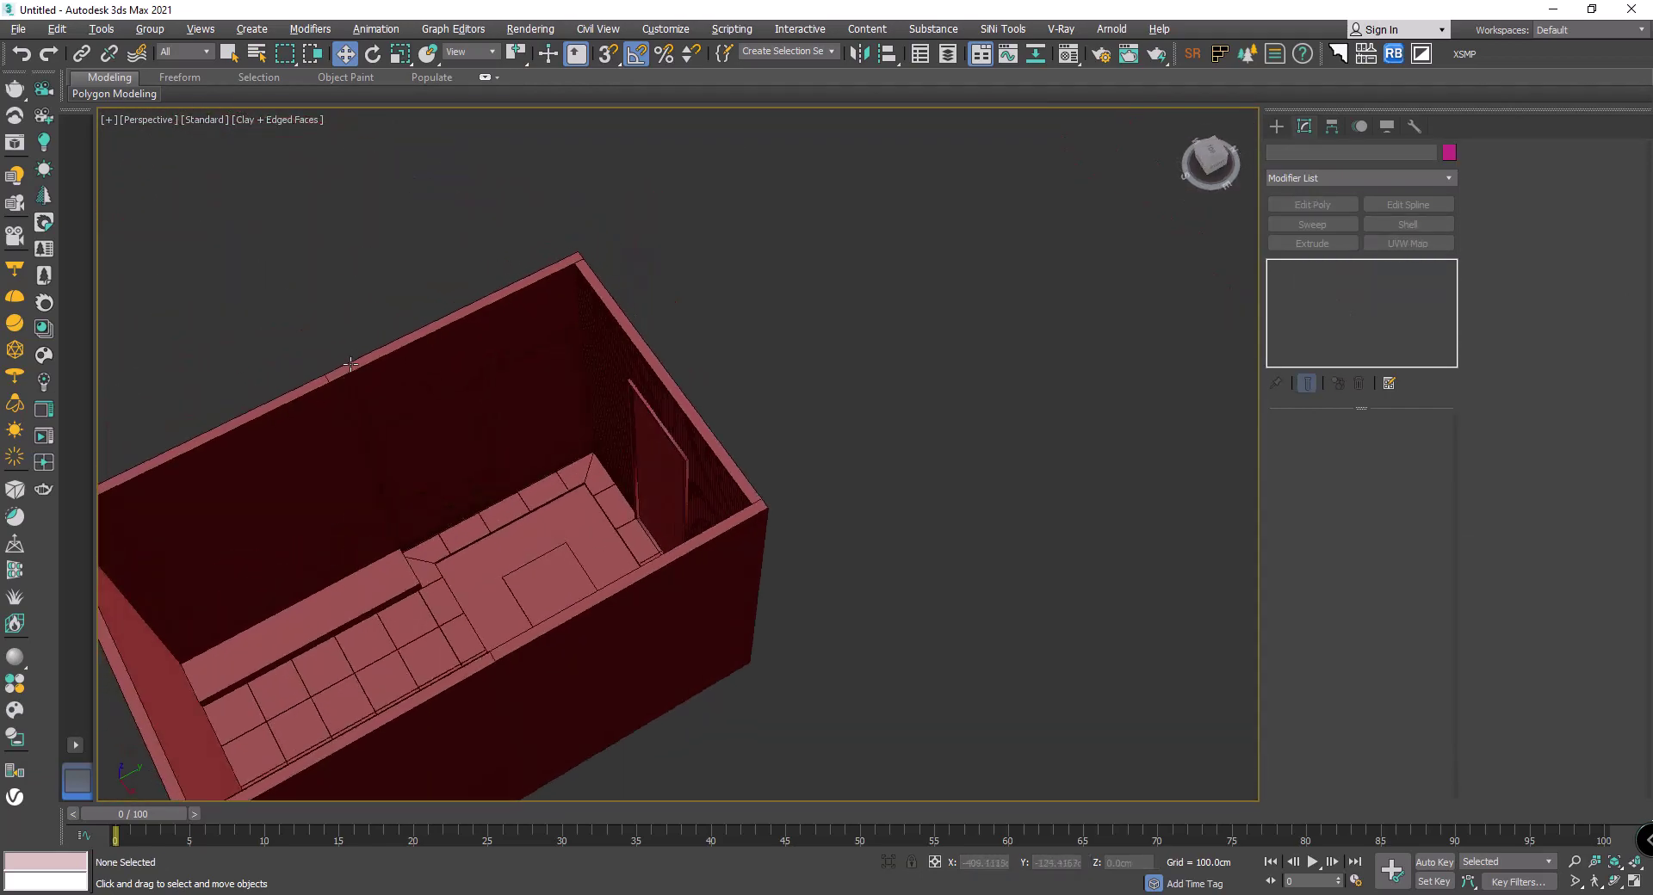
pyautogui.scroll(5, 447, 410)
# Step: Orbit out to check the door wall from above and the front, then start Box creation
pyautogui.click(486, 401)
pyautogui.keyDown('alt'); pyautogui.moveTo(486, 401); pyautogui.dragTo(396, 395, button='middle'); pyautogui.keyUp('alt')
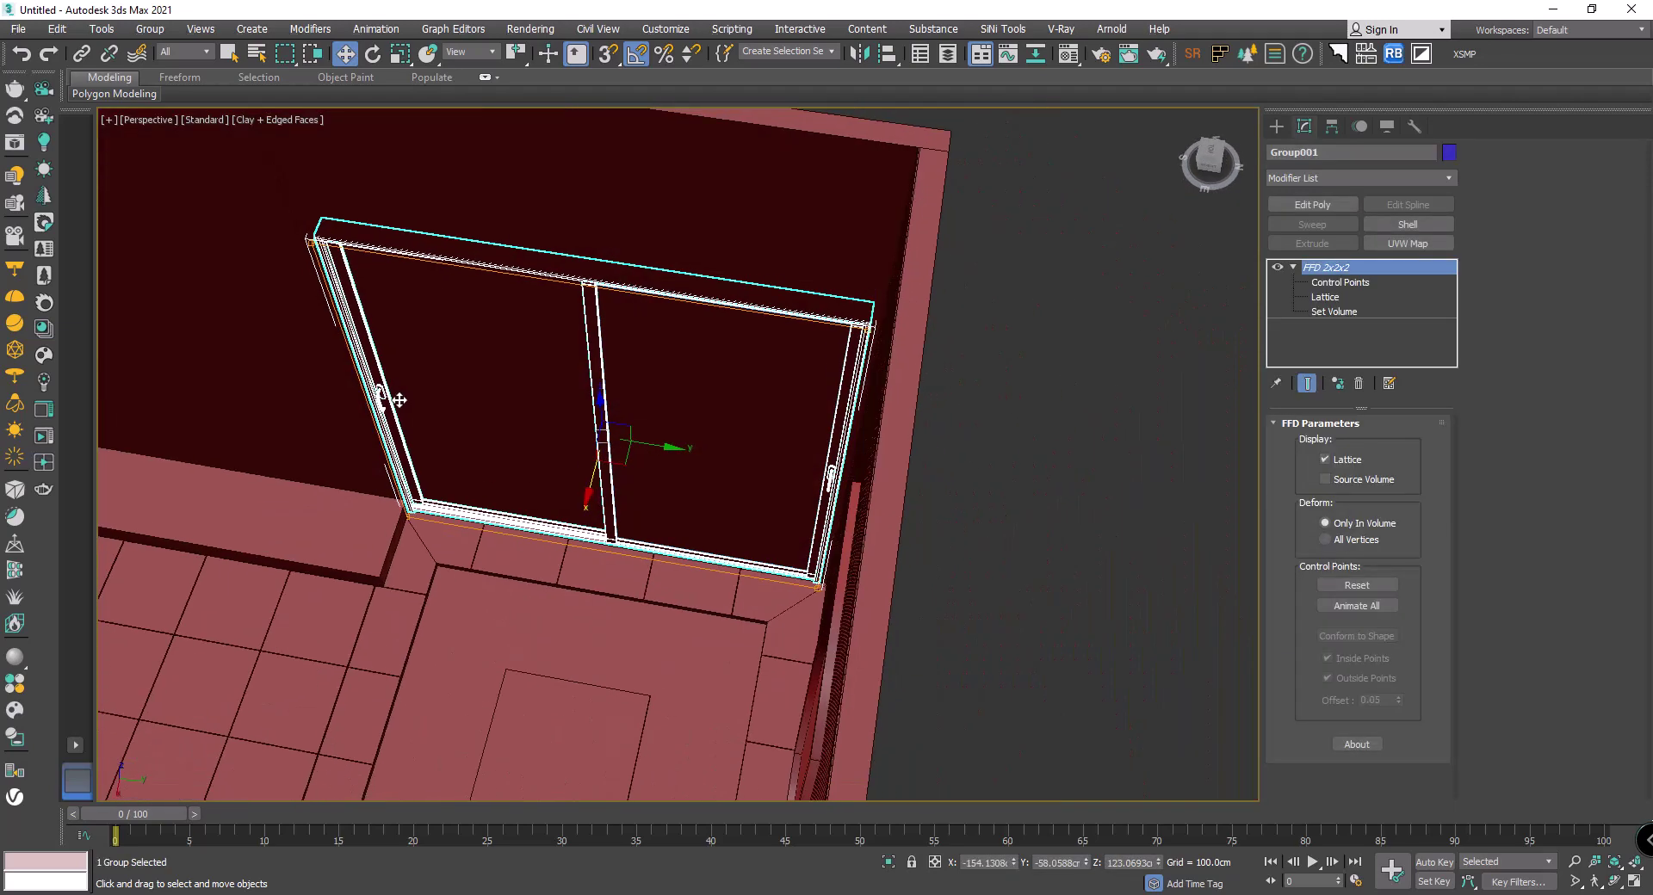
pyautogui.scroll(-5, 396, 395)
pyautogui.keyDown('alt'); pyautogui.moveTo(498, 388); pyautogui.dragTo(656, 371, button='middle'); pyautogui.keyUp('alt')
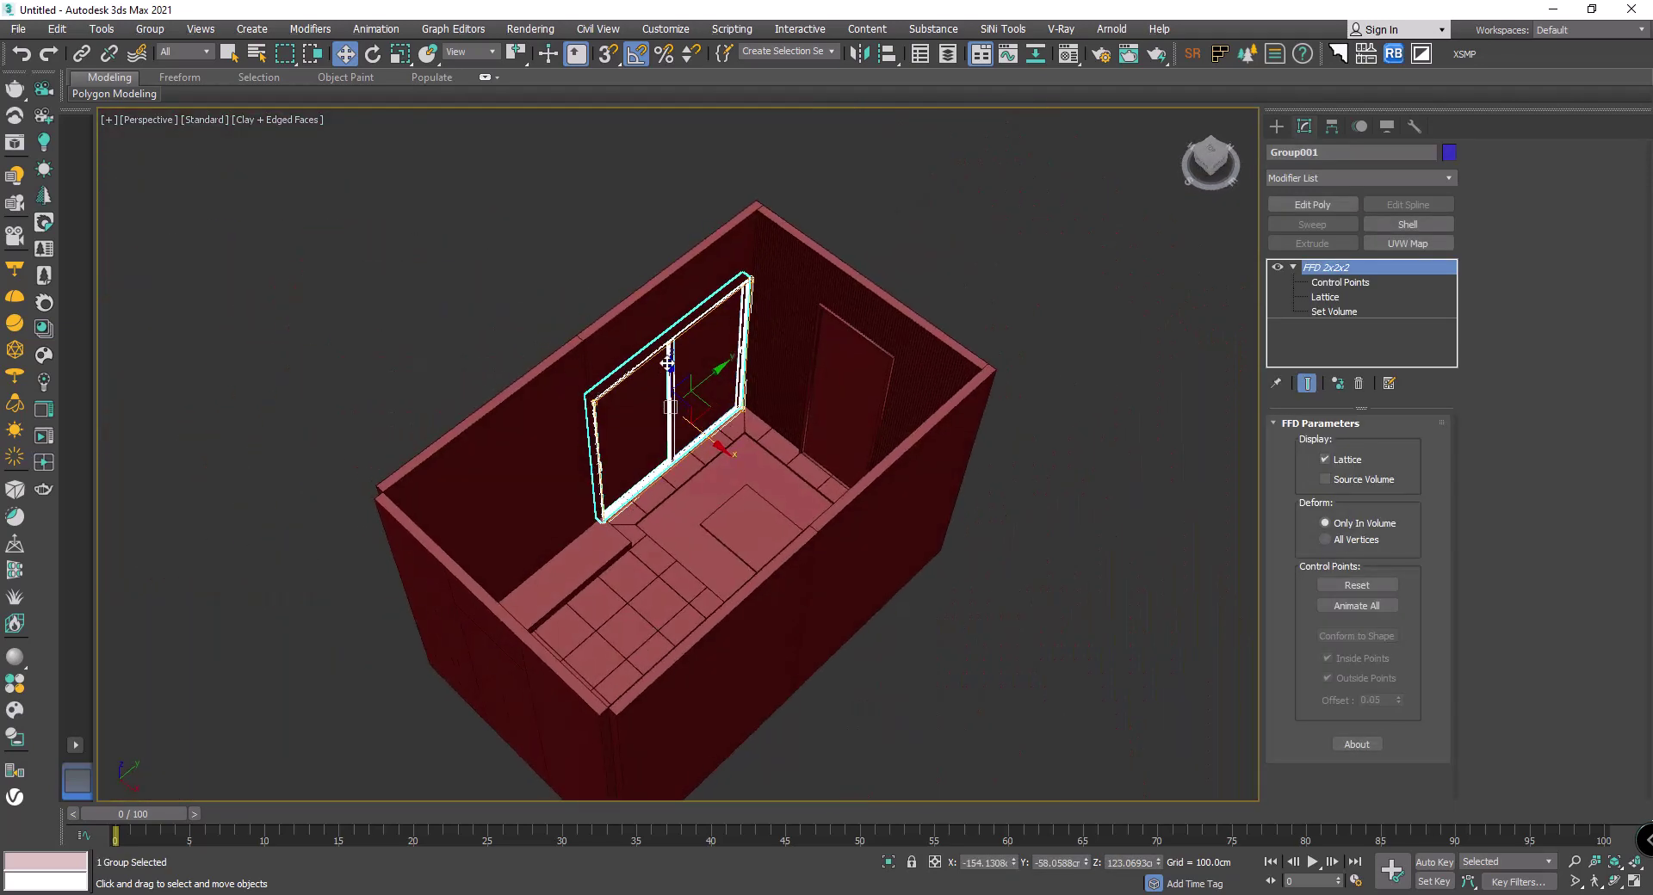
pyautogui.keyDown('alt'); pyautogui.moveTo(487, 397); pyautogui.dragTo(575, 396, button='middle'); pyautogui.keyUp('alt')
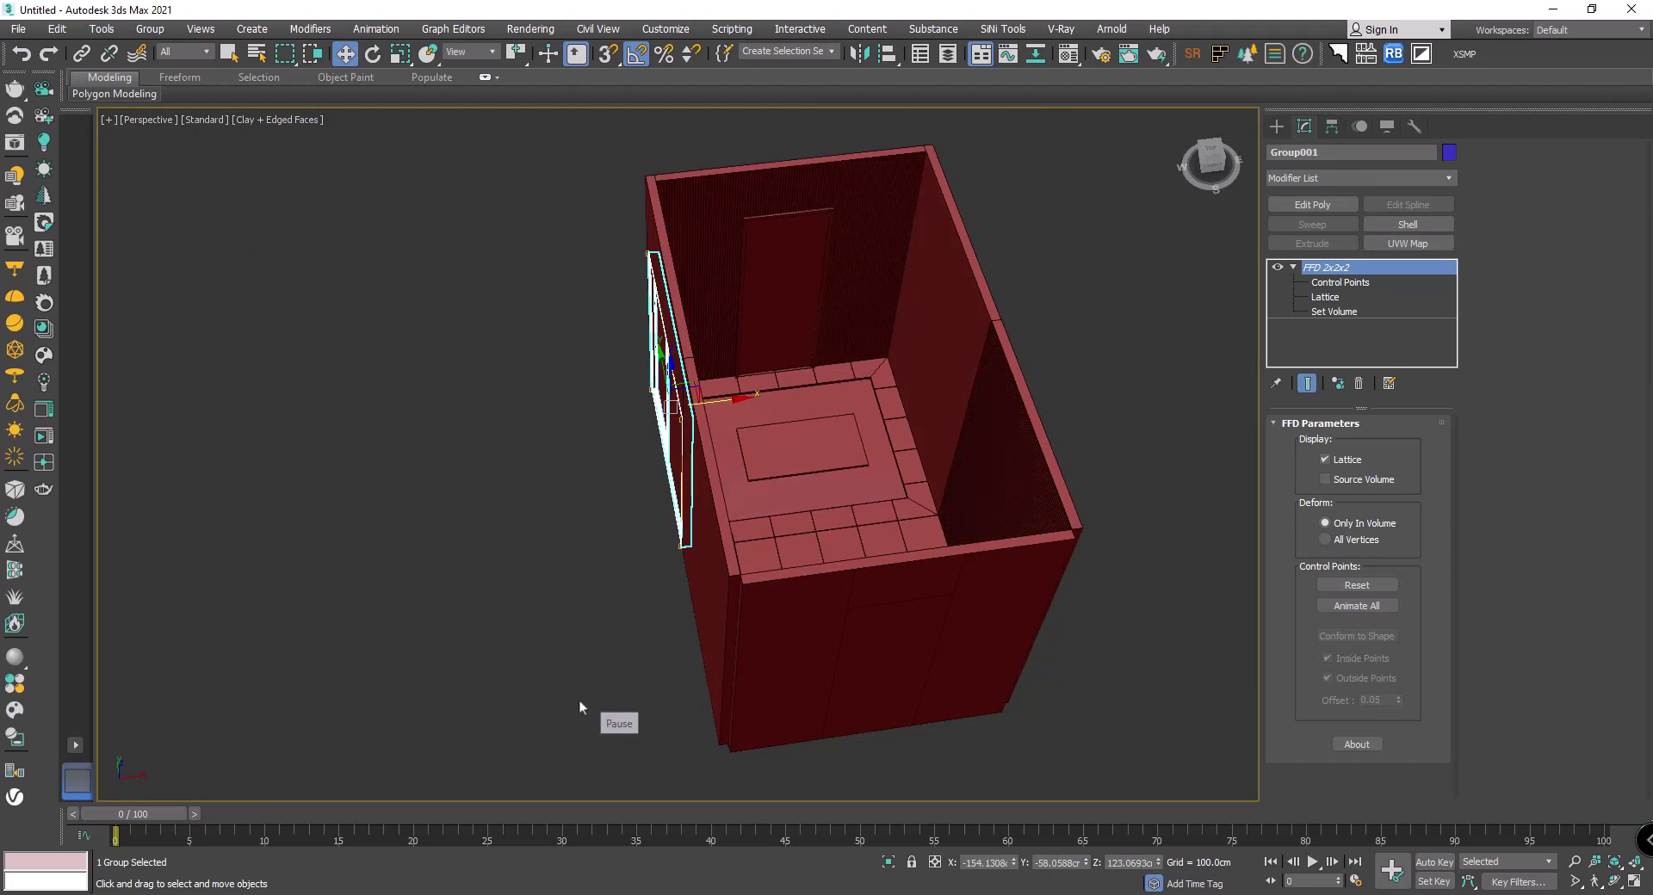
pyautogui.click(531, 511)
pyautogui.moveTo(531, 511)
pyautogui.keyDown('alt'); pyautogui.mouseDown(button='middle')
pyautogui.moveTo(564, 498)
pyautogui.moveTo(742, 591)
pyautogui.mouseUp(button='middle'); pyautogui.keyUp('alt')
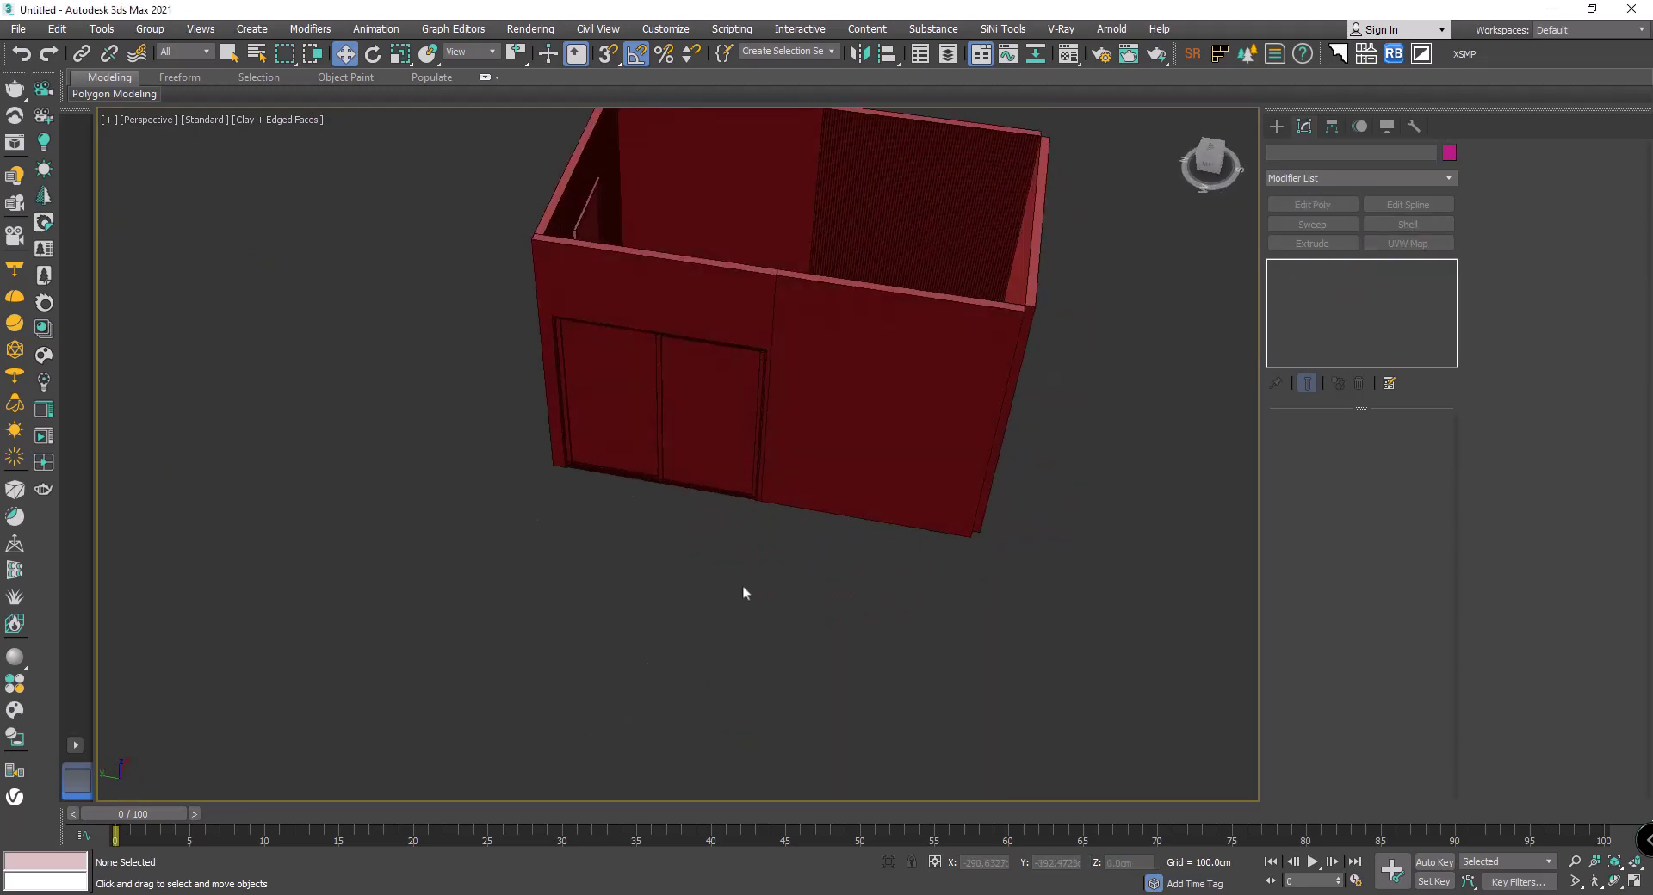
pyautogui.click(1277, 127)
# Step: With snaps on, create a thick box slab outside the wall, roughly 275 by 291 cm
pyautogui.click(1324, 229)
pyautogui.scroll(5, 583, 487)
pyautogui.scroll(3, 520, 431)
pyautogui.press('s')
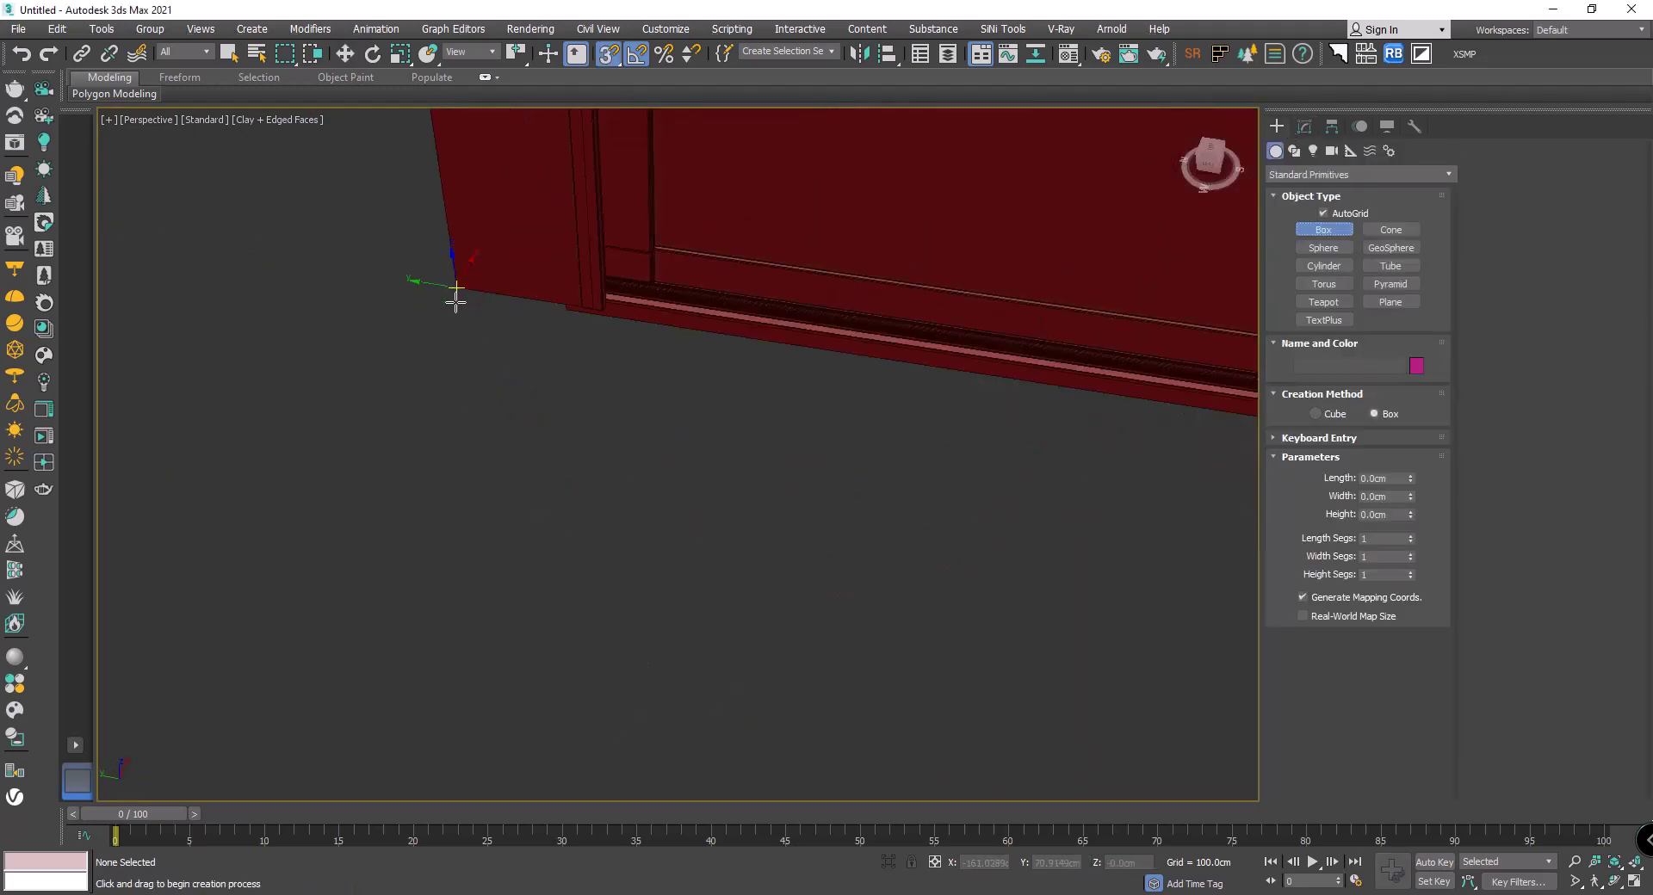
pyautogui.moveTo(457, 297); pyautogui.dragTo(985, 608)
pyautogui.moveTo(985, 608)
pyautogui.keyDown('alt'); pyautogui.mouseDown(button='middle')
pyautogui.moveTo(1125, 634)
pyautogui.moveTo(645, 473)
pyautogui.mouseUp(button='middle'); pyautogui.keyUp('alt')
pyautogui.moveTo(646, 472); pyautogui.dragTo(1098, 686)
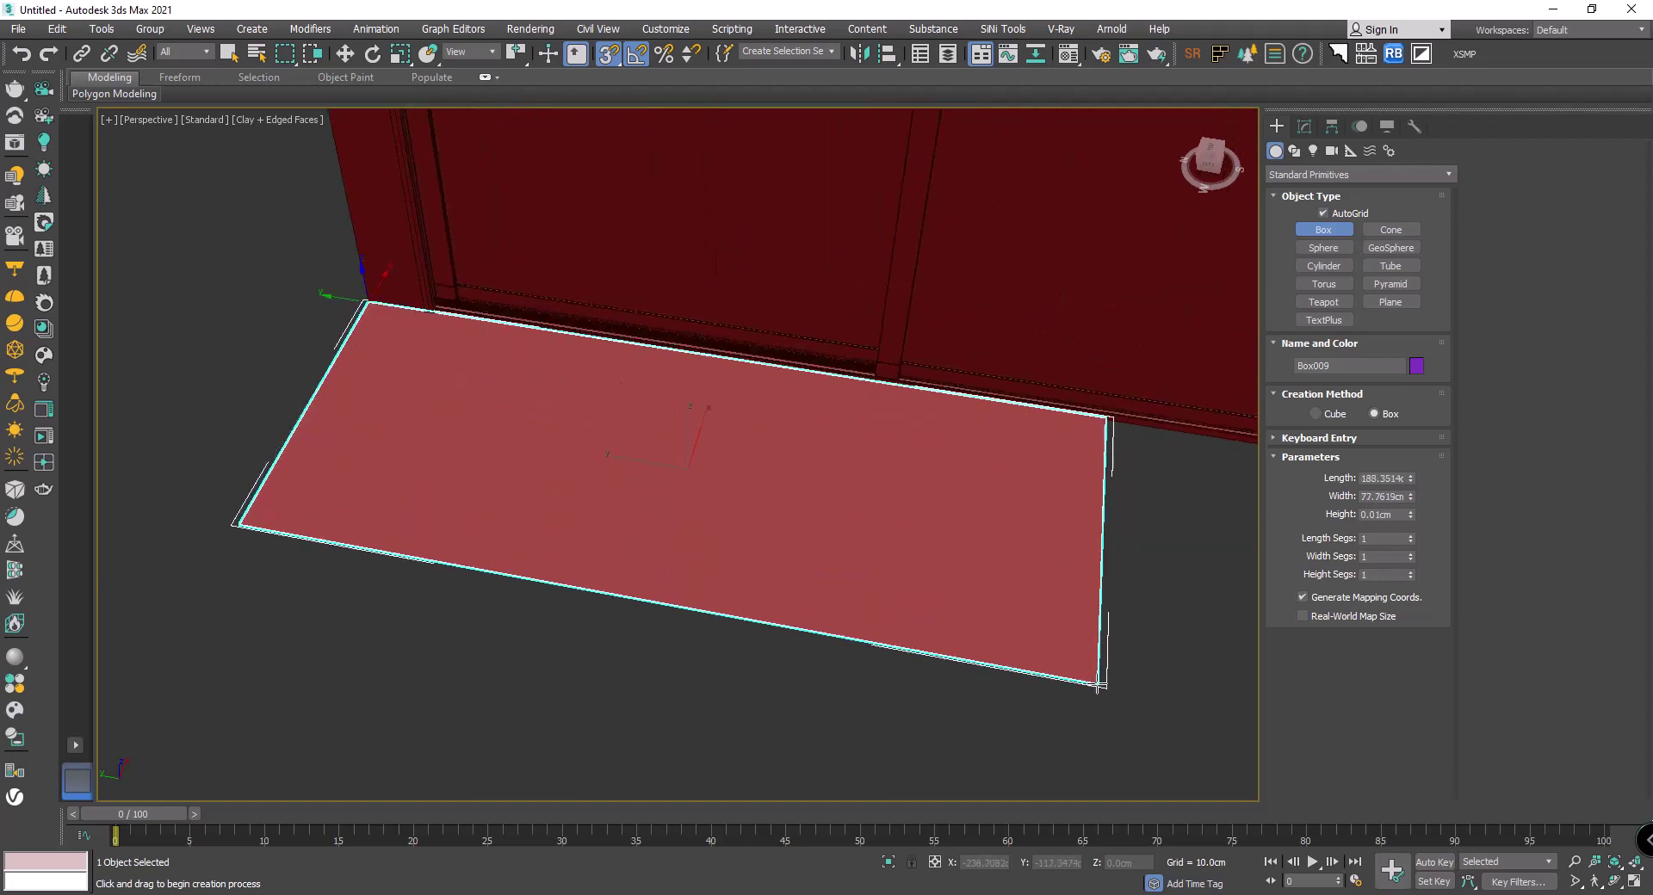
pyautogui.scroll(-5, 915, 598)
pyautogui.keyDown('alt'); pyautogui.moveTo(915, 597); pyautogui.dragTo(664, 491, button='middle'); pyautogui.keyUp('alt')
pyautogui.moveTo(664, 491)
pyautogui.mouseDown()
pyautogui.moveTo(793, 700)
pyautogui.moveTo(804, 768)
pyautogui.mouseUp()
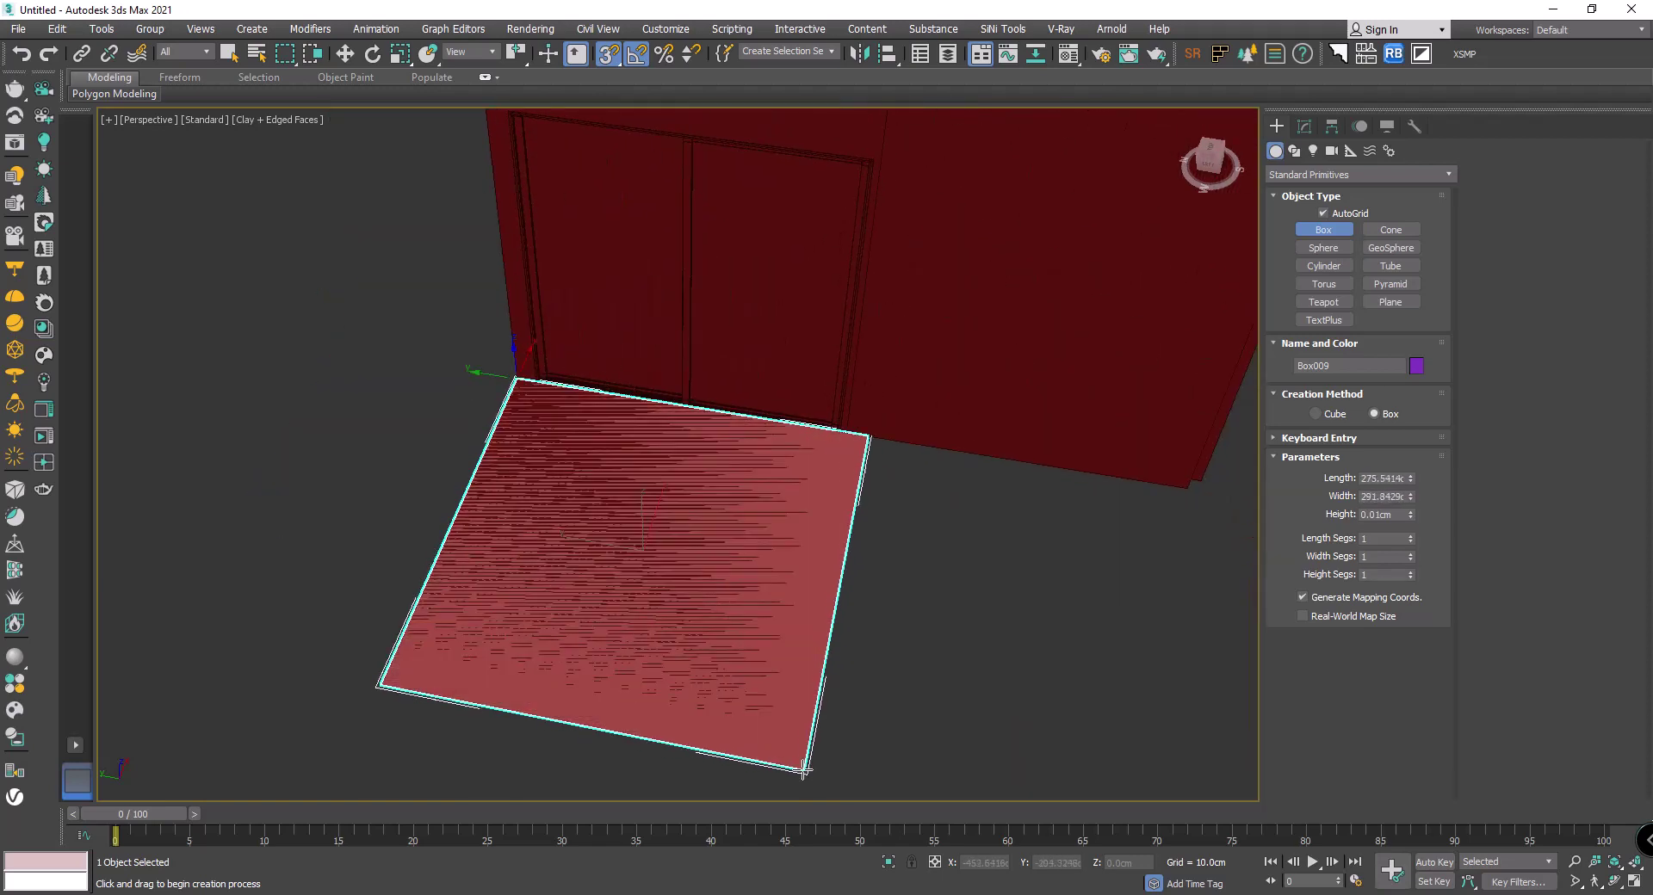
pyautogui.keyDown('alt'); pyautogui.moveTo(804, 768); pyautogui.dragTo(848, 686, button='middle'); pyautogui.keyUp('alt')
pyautogui.moveTo(849, 686); pyautogui.dragTo(825, 716)
pyautogui.click(819, 751)
# Step: Draw a corner-type line snapped along the slab's left and front top edges
pyautogui.press('w')
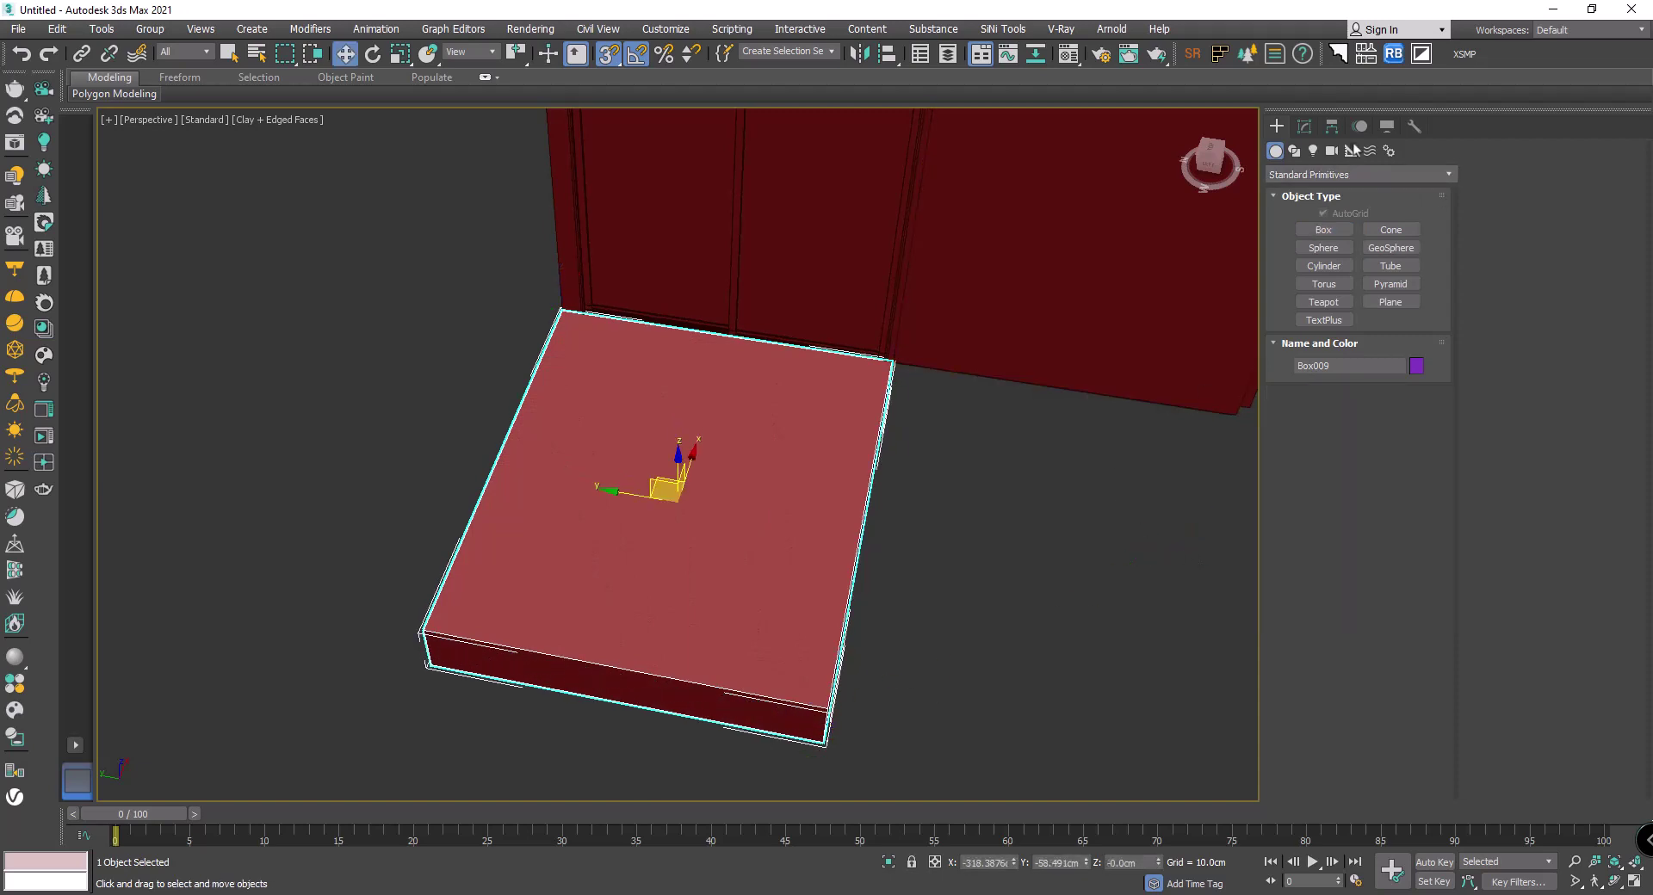
pyautogui.click(282, 396)
pyautogui.click(1293, 151)
pyautogui.click(1323, 244)
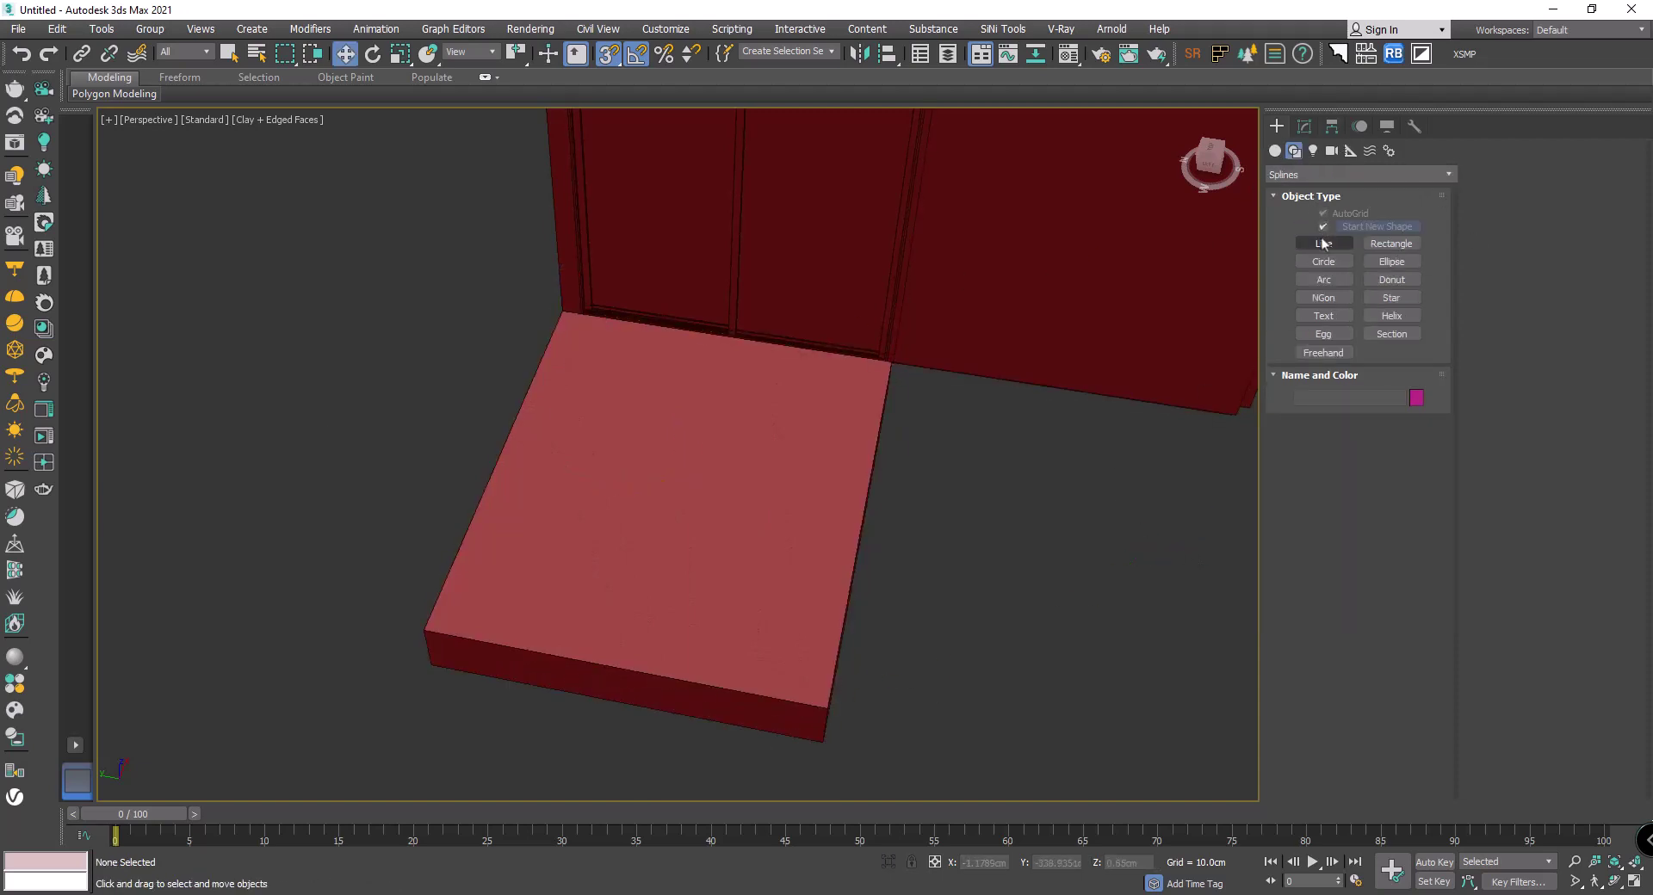
pyautogui.scroll(5, 534, 323)
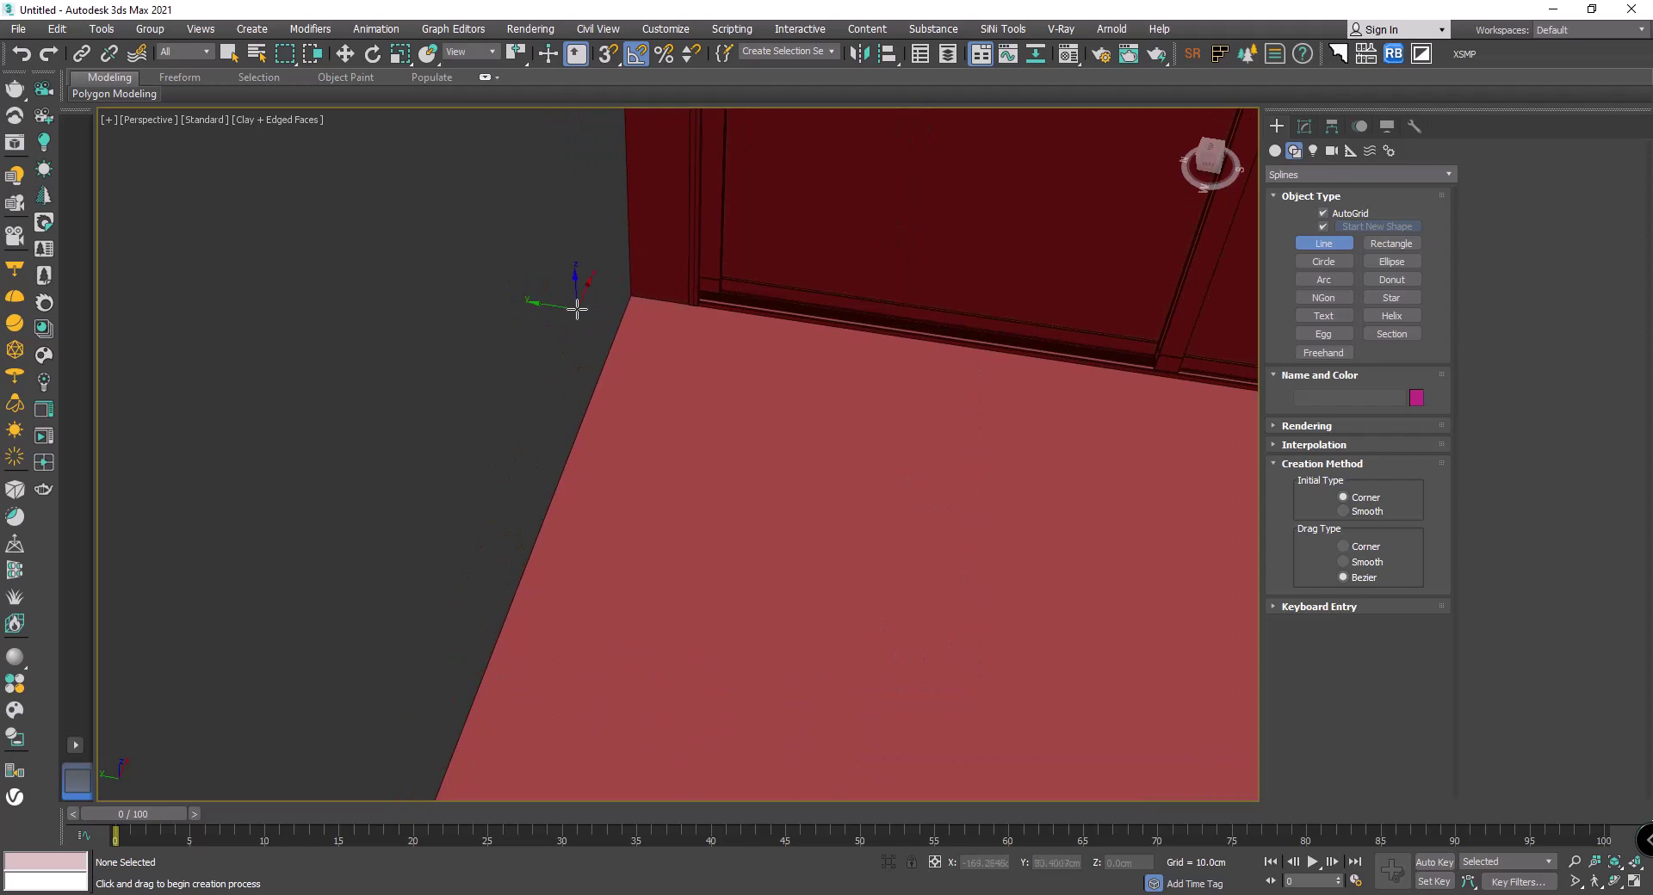
pyautogui.press('s')
pyautogui.click(630, 297)
pyautogui.scroll(-2, 473, 471)
pyautogui.scroll(-3, 542, 362)
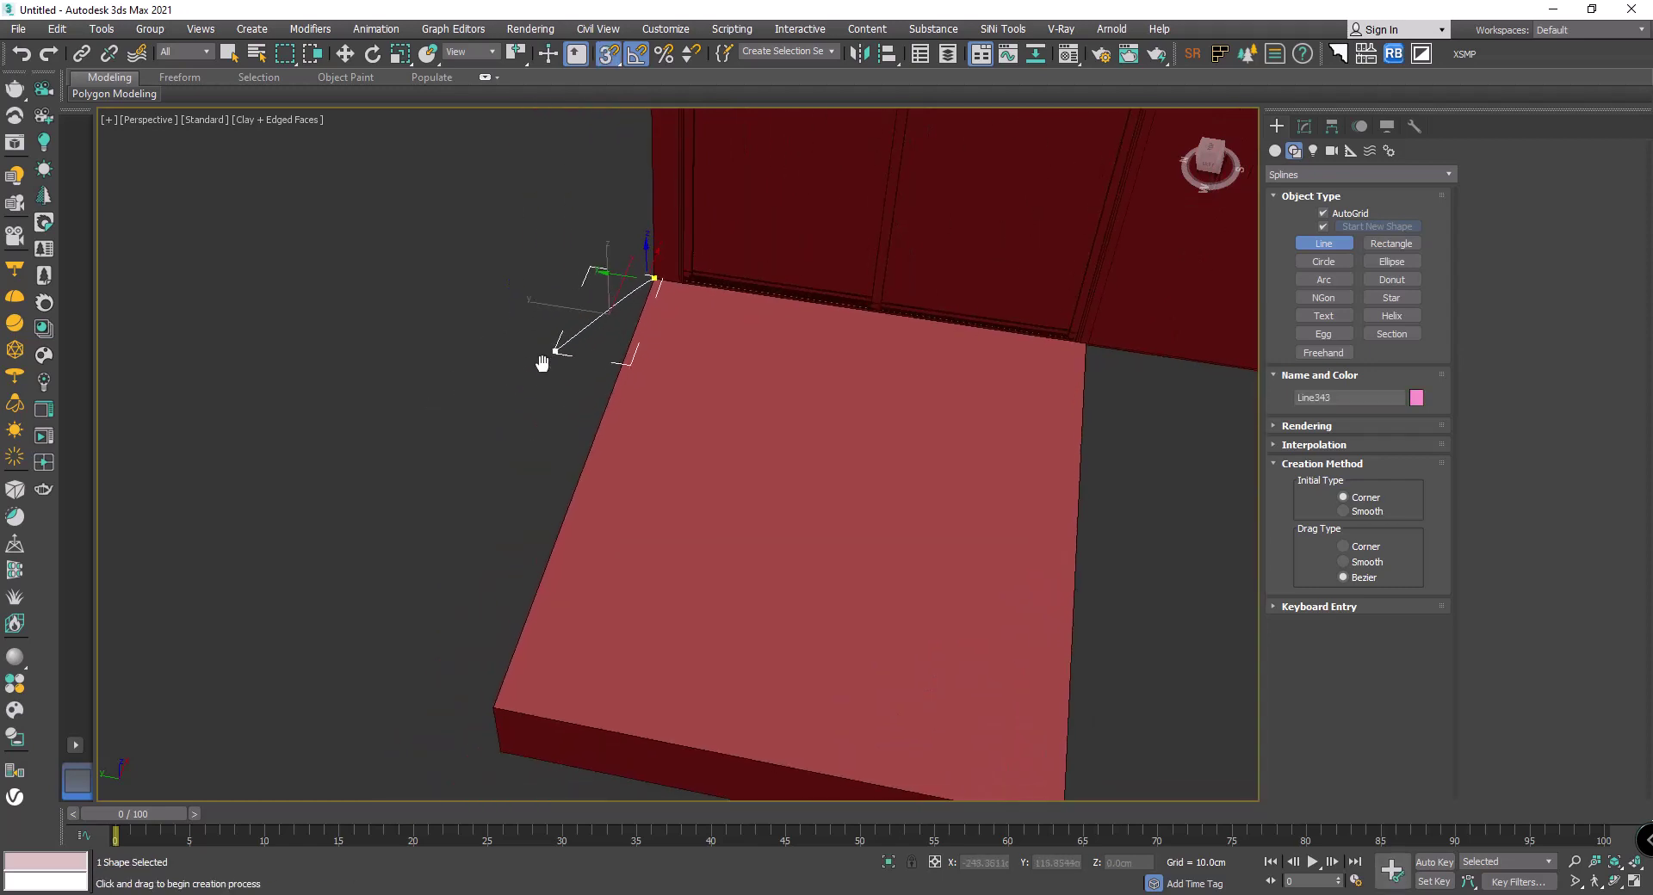
pyautogui.click(1360, 548)
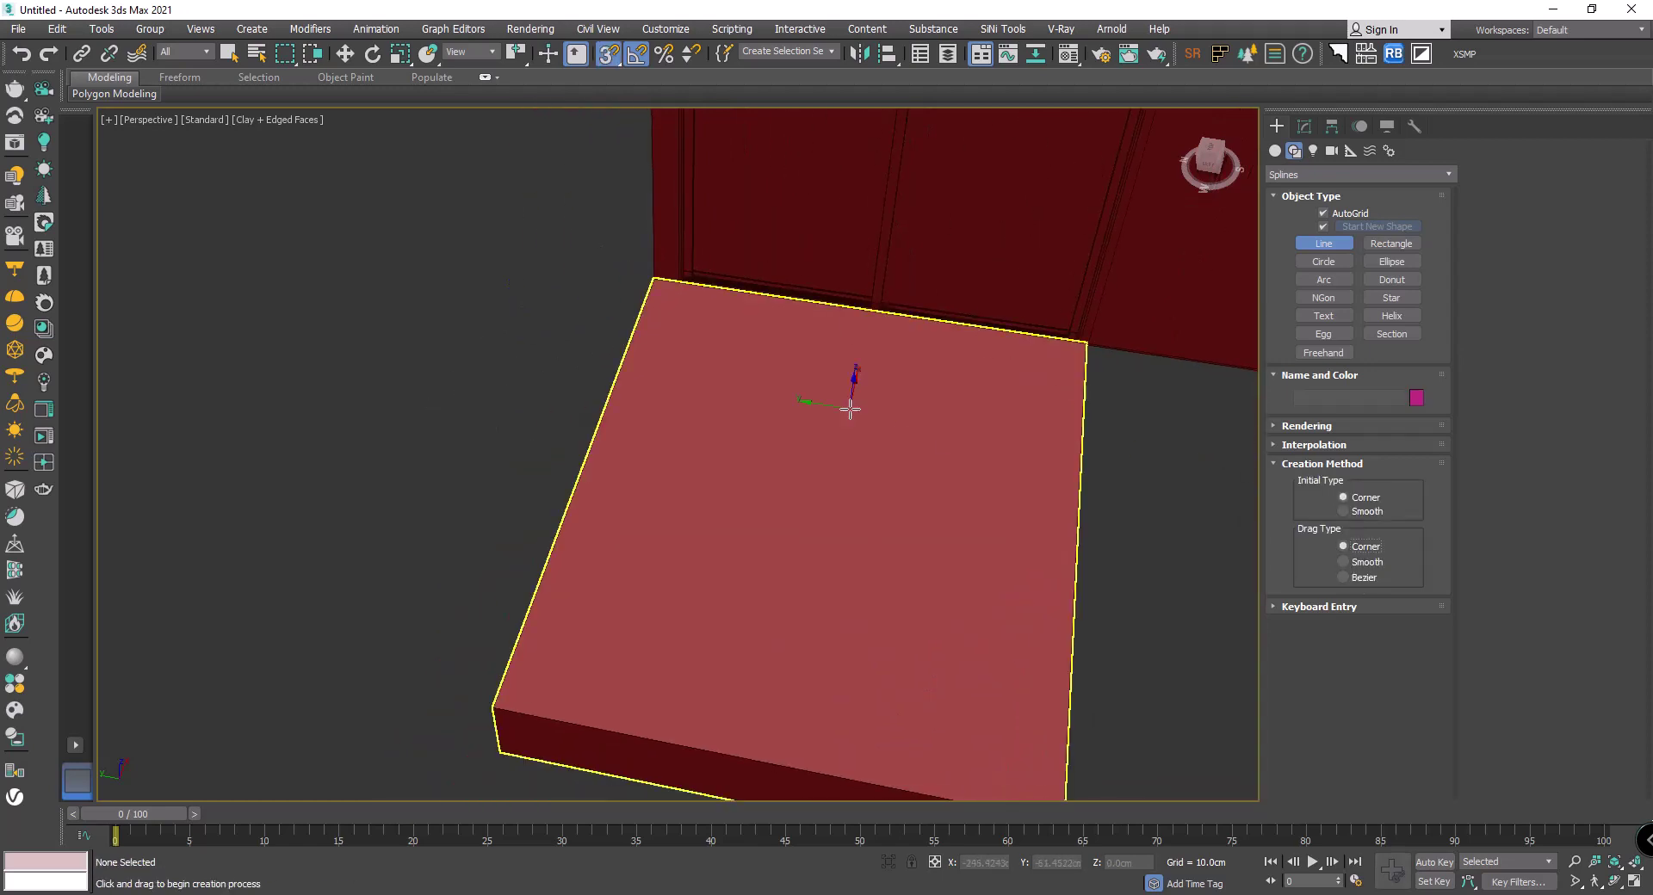
pyautogui.click(652, 276)
pyautogui.moveTo(504, 692); pyautogui.dragTo(622, 555, button='middle')
pyautogui.click(621, 555)
pyautogui.click(1216, 683)
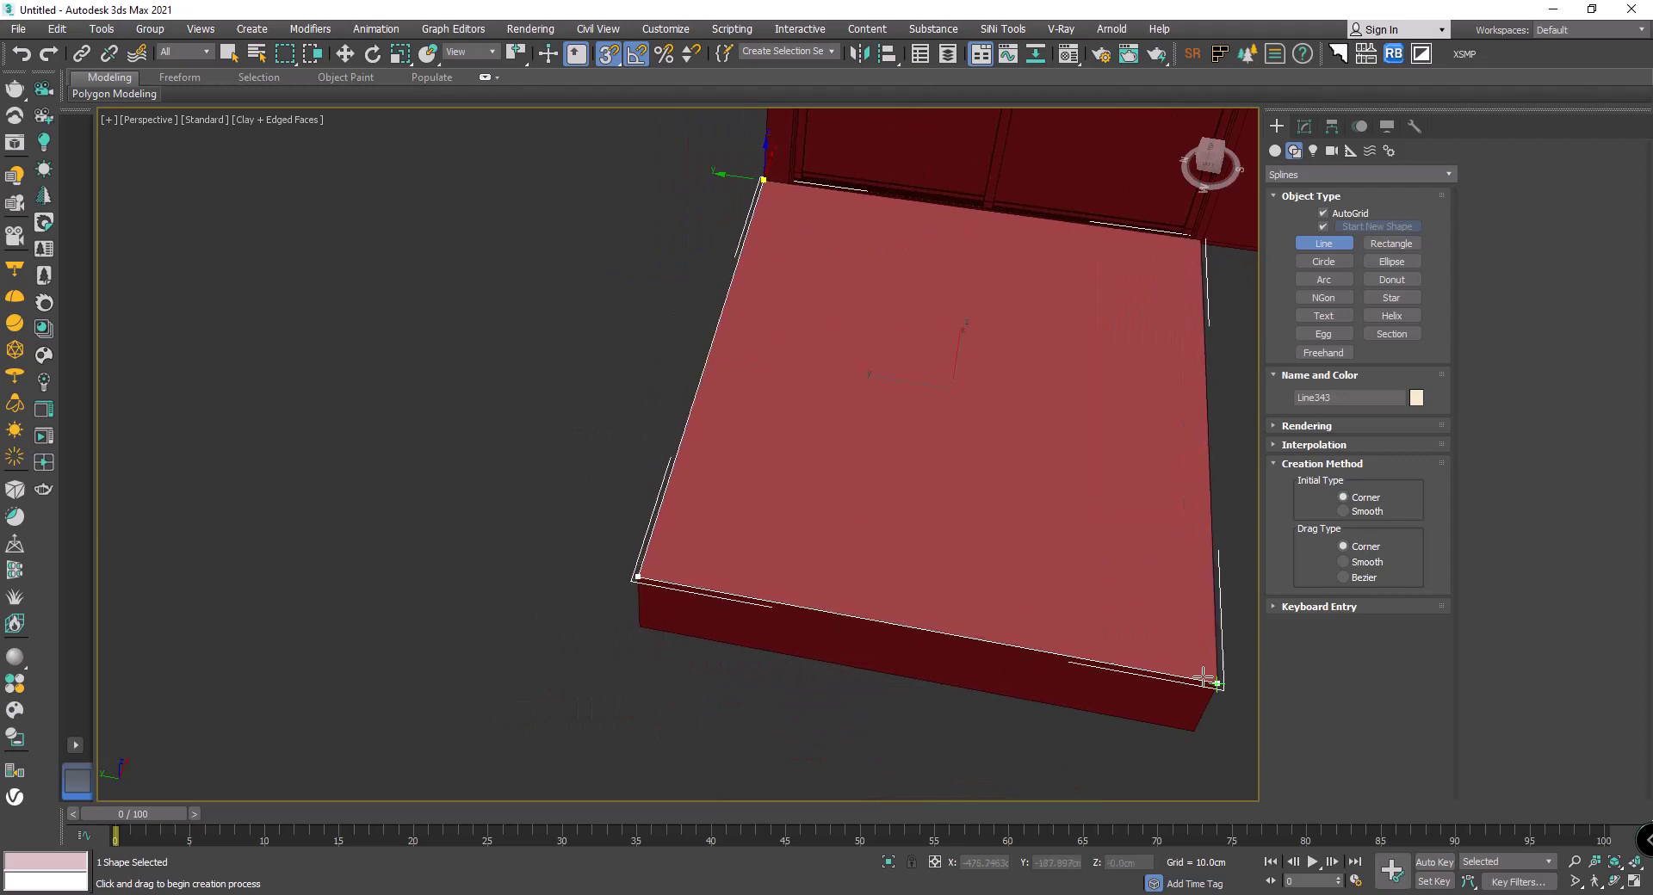
pyautogui.rightClick(1216, 683)
pyautogui.moveTo(523, 456); pyautogui.dragTo(476, 555, button='middle')
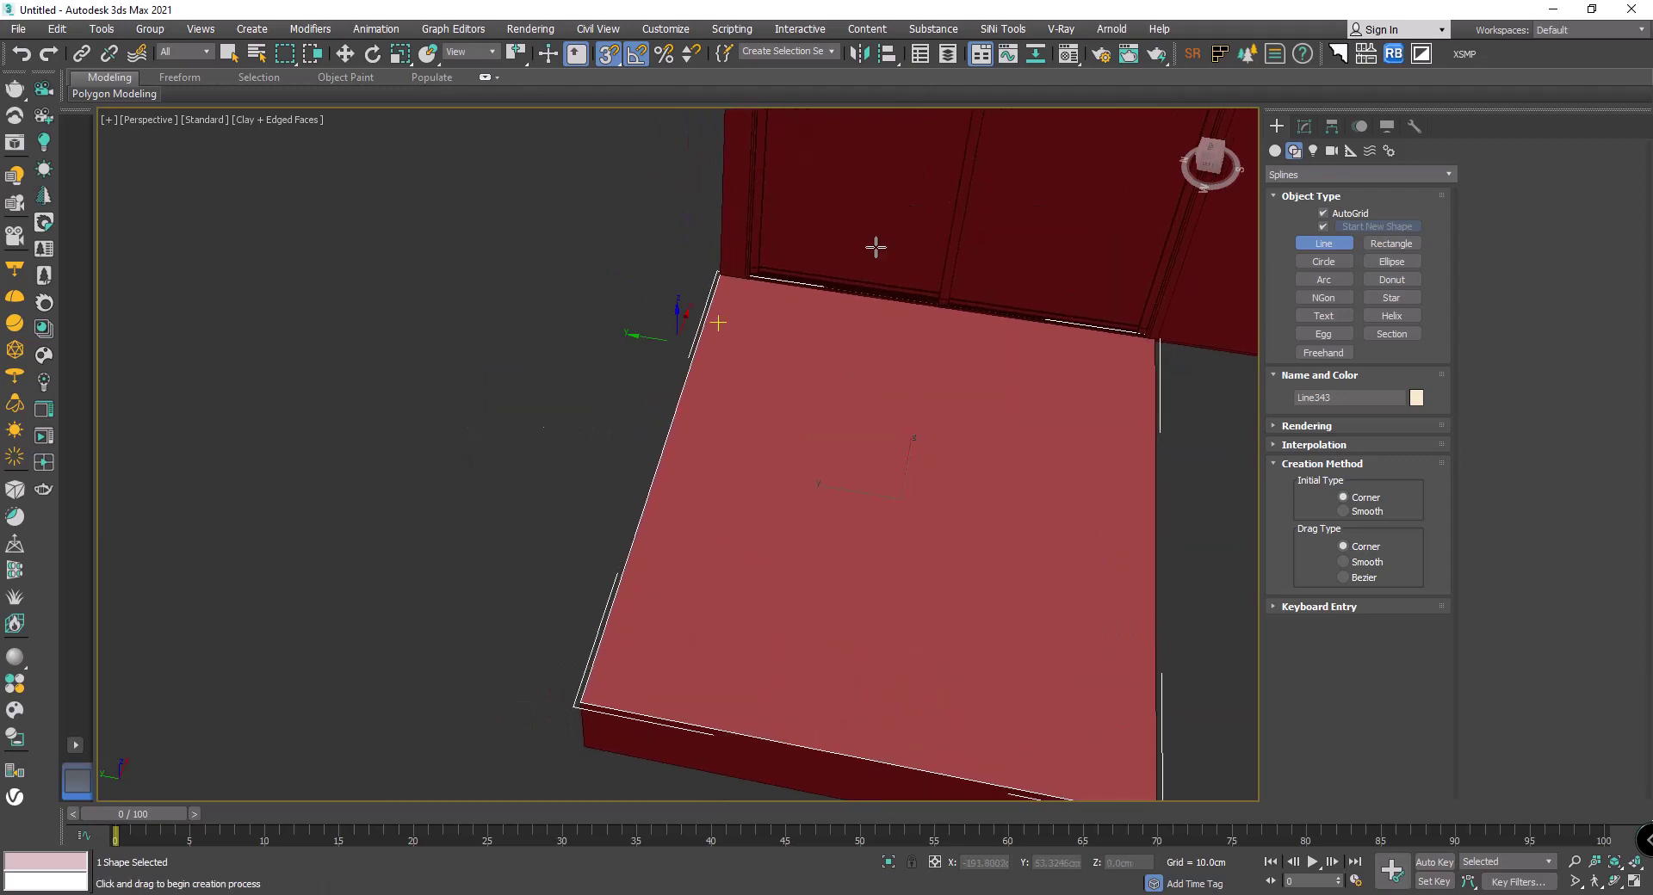
# Step: Apply an Extrude modifier to the line, making 80 cm tall railing walls
pyautogui.click(1304, 126)
pyautogui.click(1348, 243)
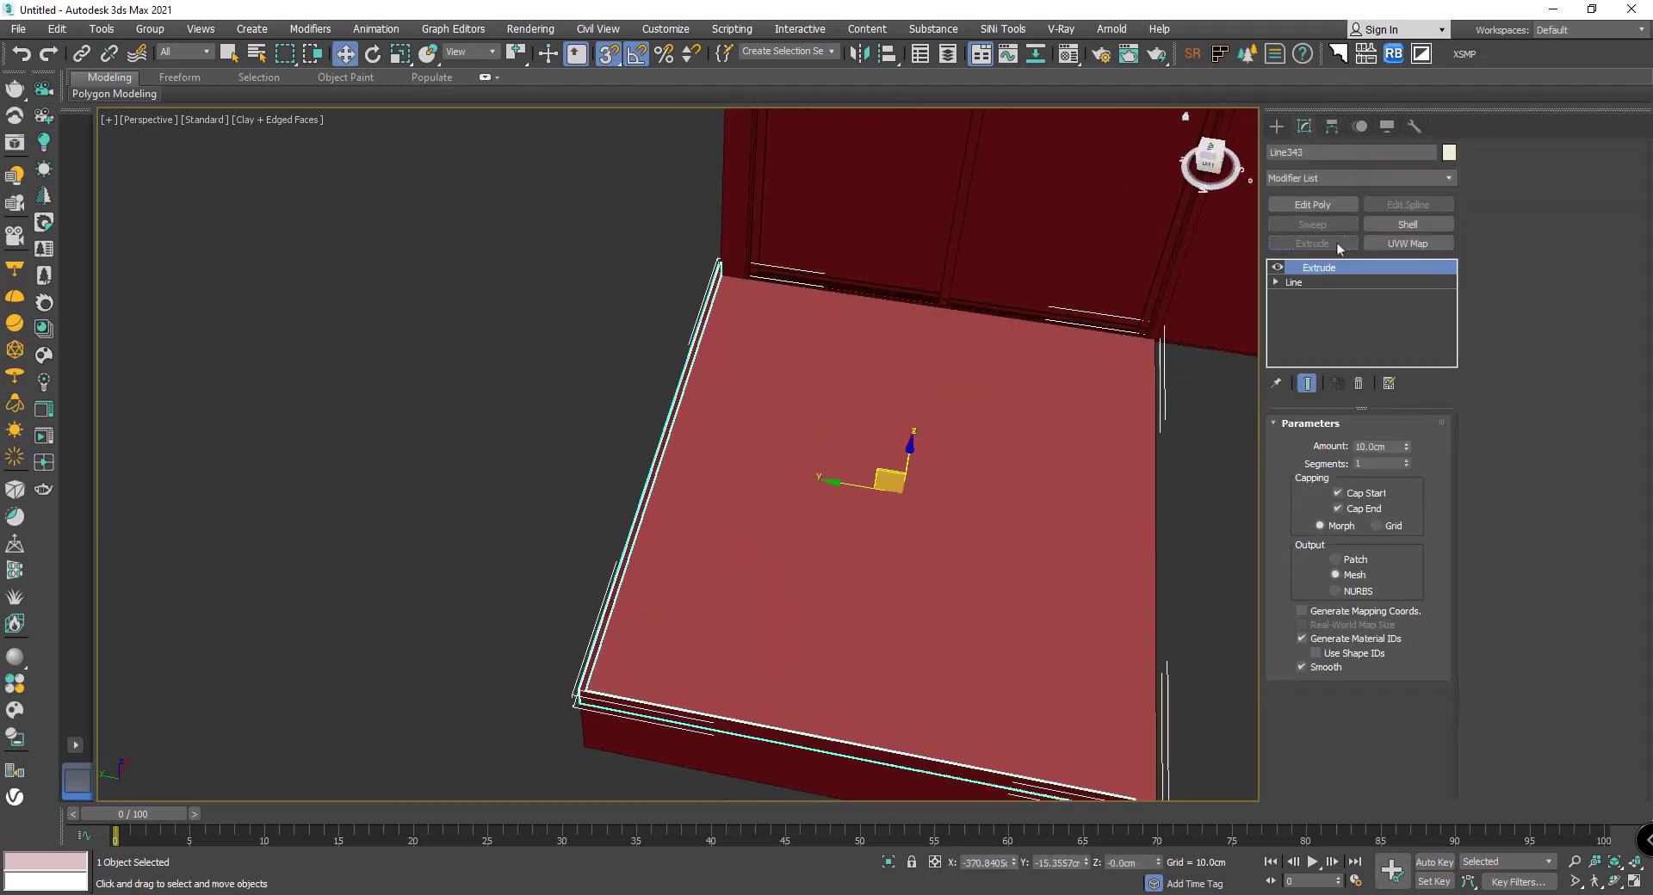
pyautogui.moveTo(1406, 446); pyautogui.dragTo(1410, 366)
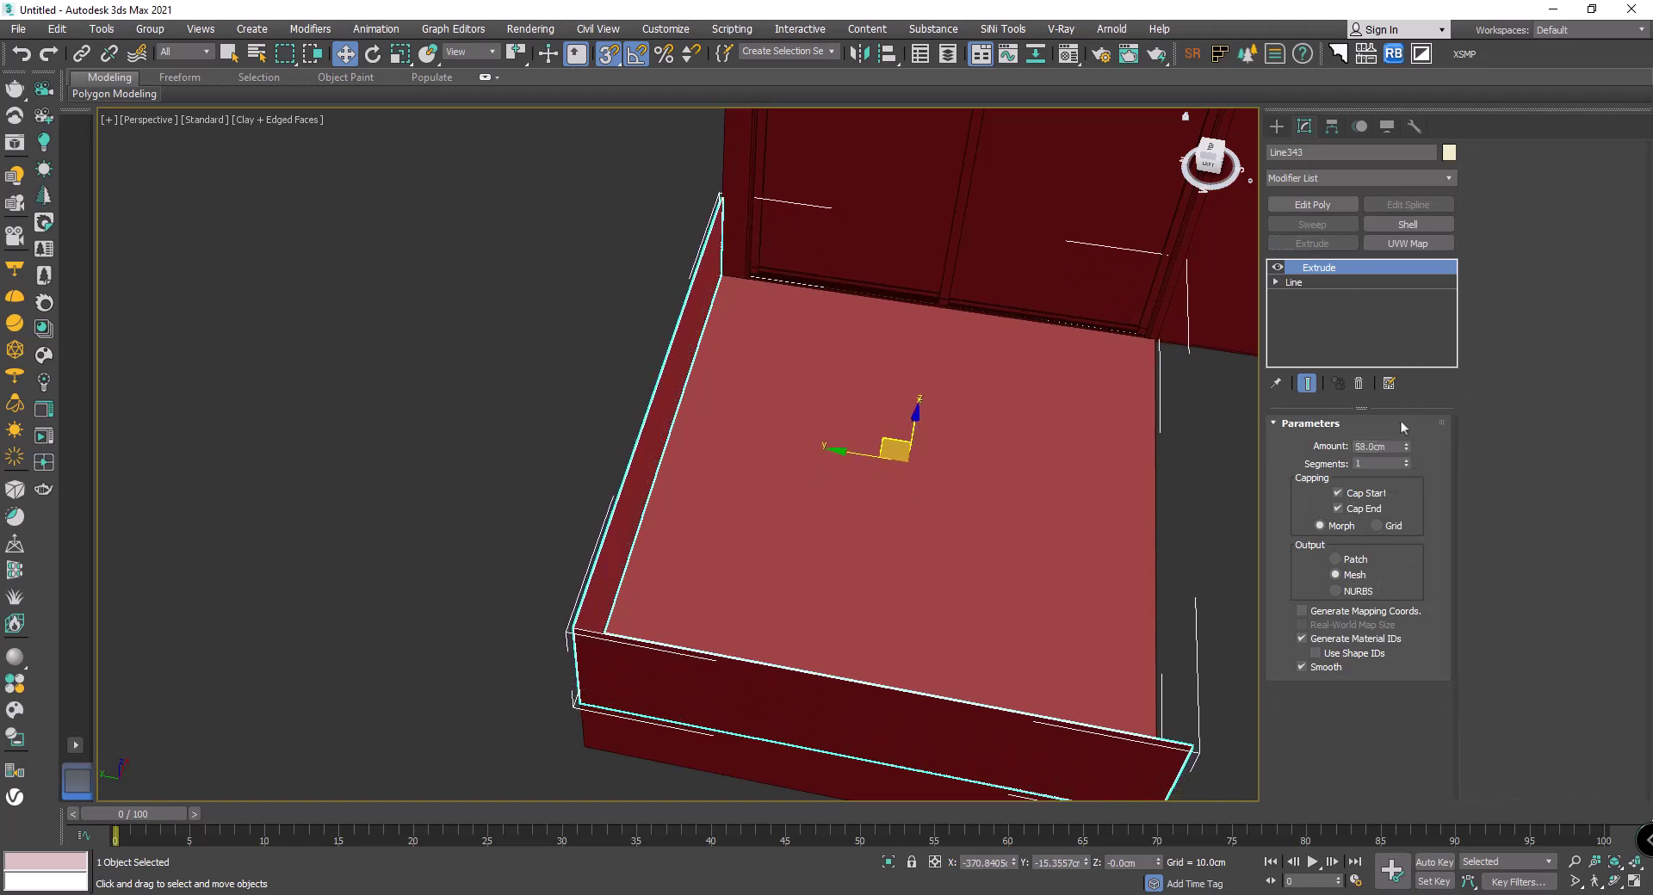
pyautogui.moveTo(990, 361)
pyautogui.keyDown('alt'); pyautogui.mouseDown(button='middle')
pyautogui.moveTo(872, 315)
pyautogui.moveTo(886, 321)
pyautogui.mouseUp(button='middle'); pyautogui.keyUp('alt')
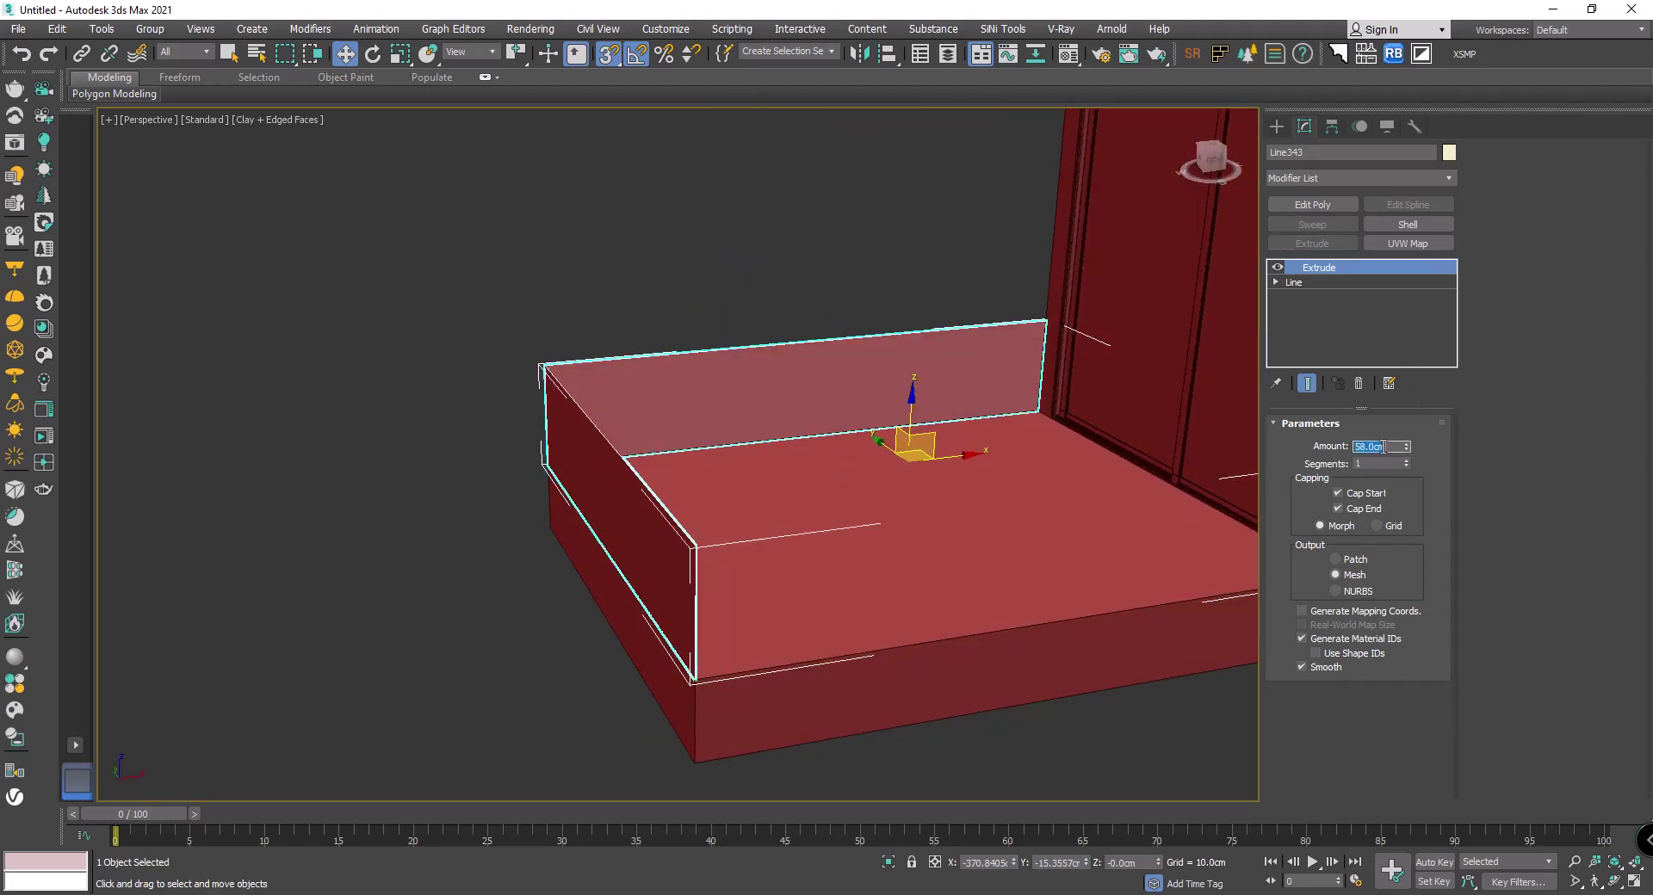
pyautogui.write('80')
pyautogui.press('Return')
# Step: Turn off snapping and change the railing walls' Extrude amount to 100 cm
pyautogui.keyDown('alt'); pyautogui.moveTo(638, 187); pyautogui.dragTo(586, 212, button='middle'); pyautogui.keyUp('alt')
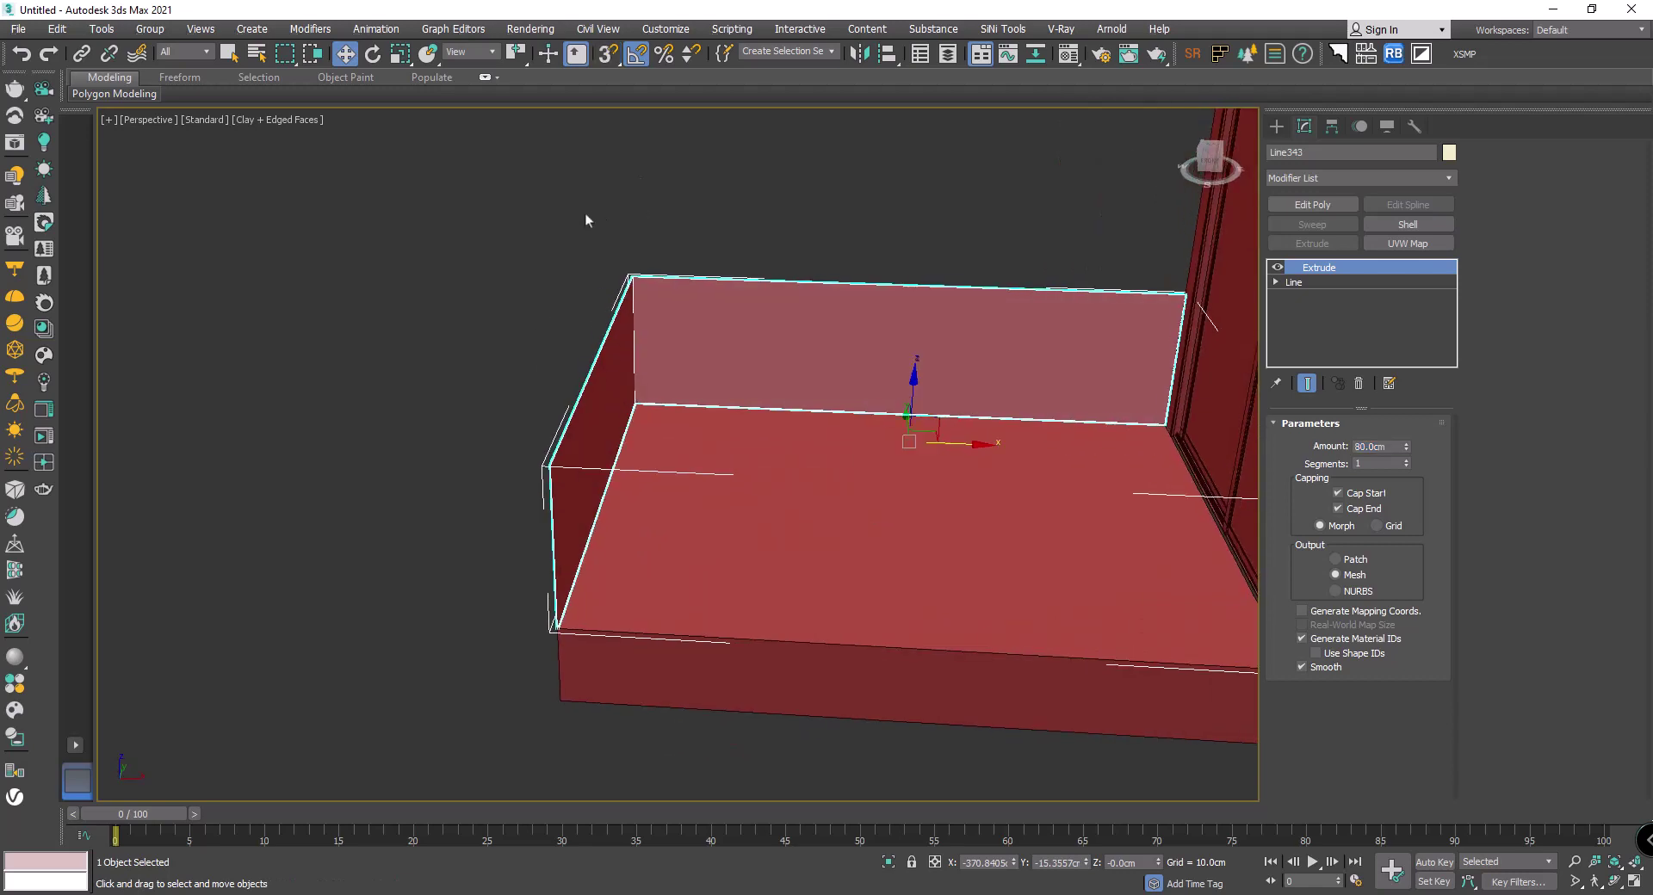
pyautogui.click(711, 205)
pyautogui.press('s')
pyautogui.press('a')
pyautogui.click(791, 299)
pyautogui.keyDown('alt'); pyautogui.moveTo(791, 299); pyautogui.dragTo(756, 284, button='middle'); pyautogui.keyUp('alt')
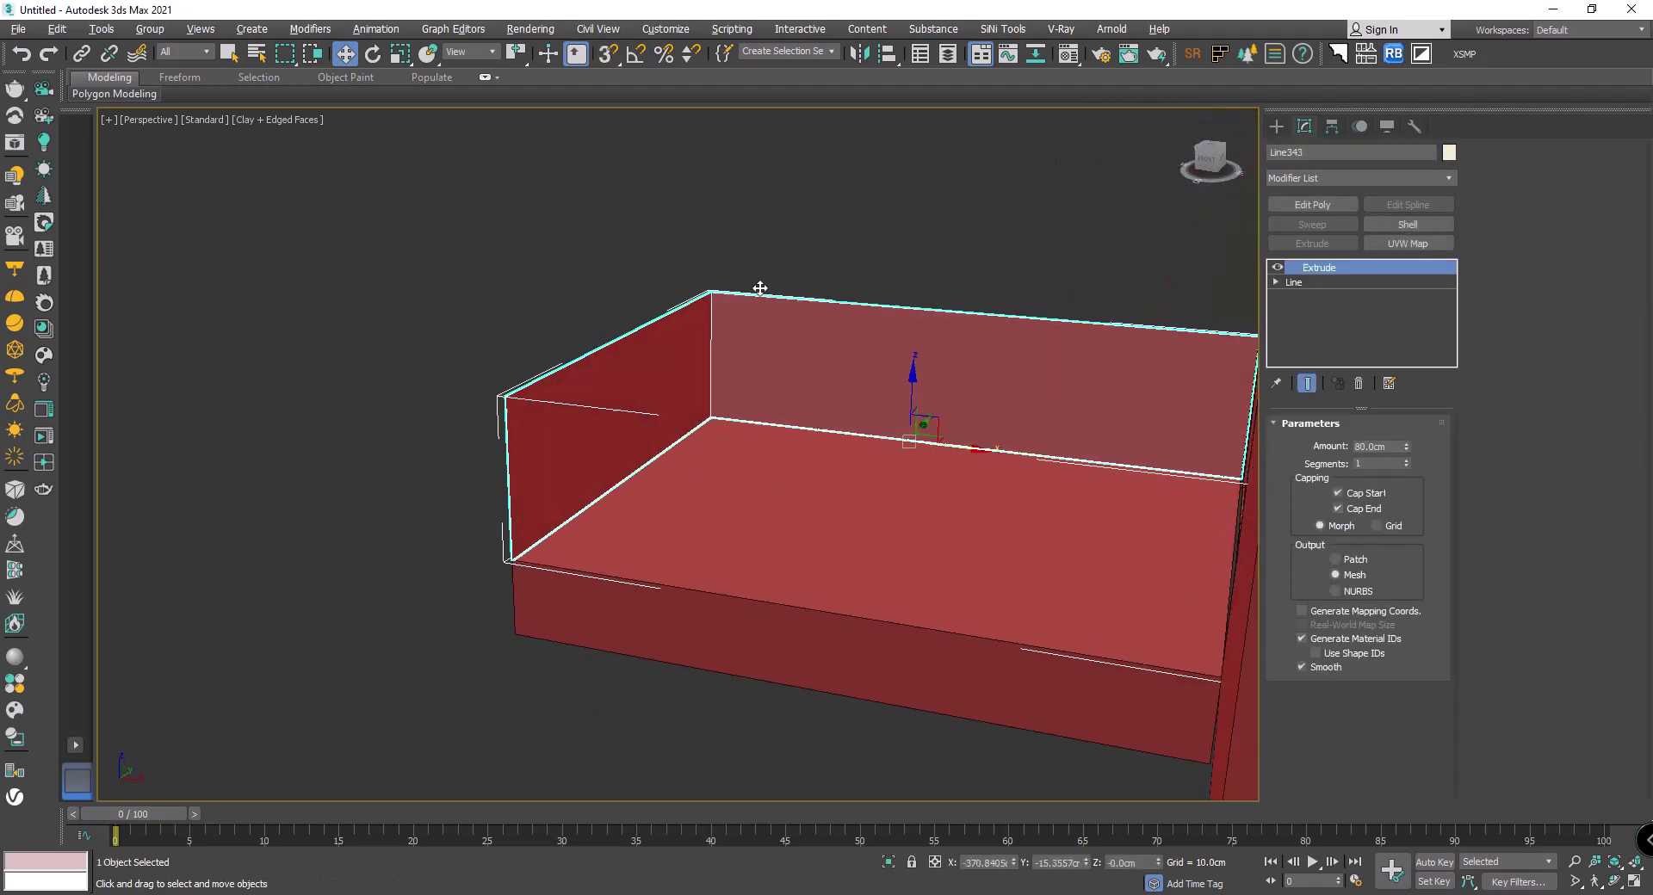
pyautogui.click(1365, 284)
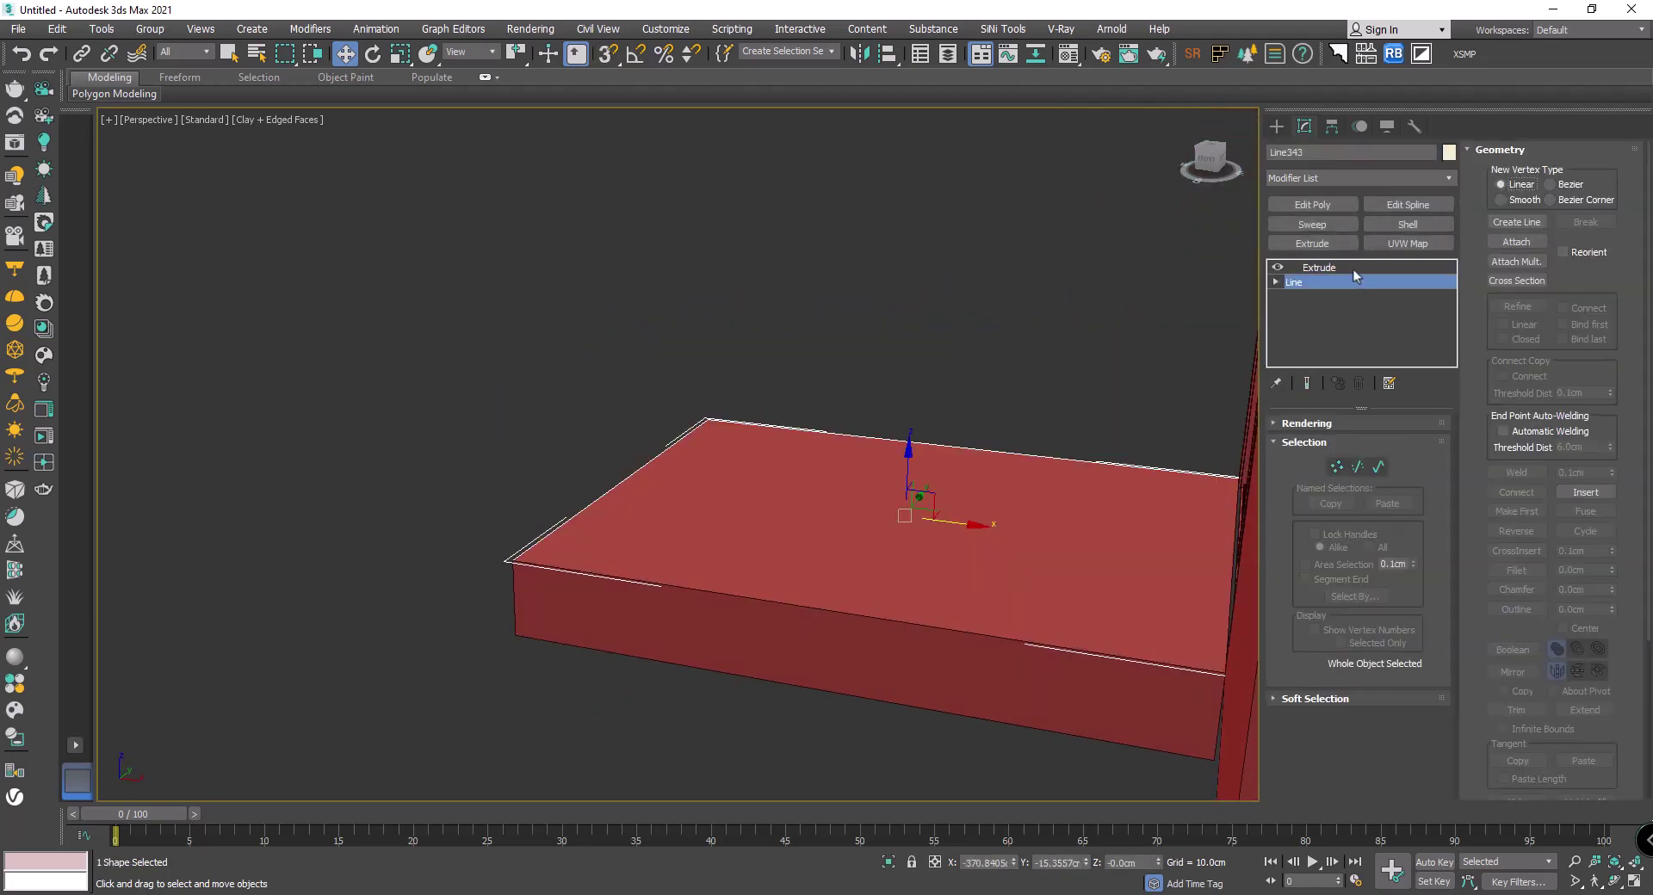
pyautogui.click(1343, 268)
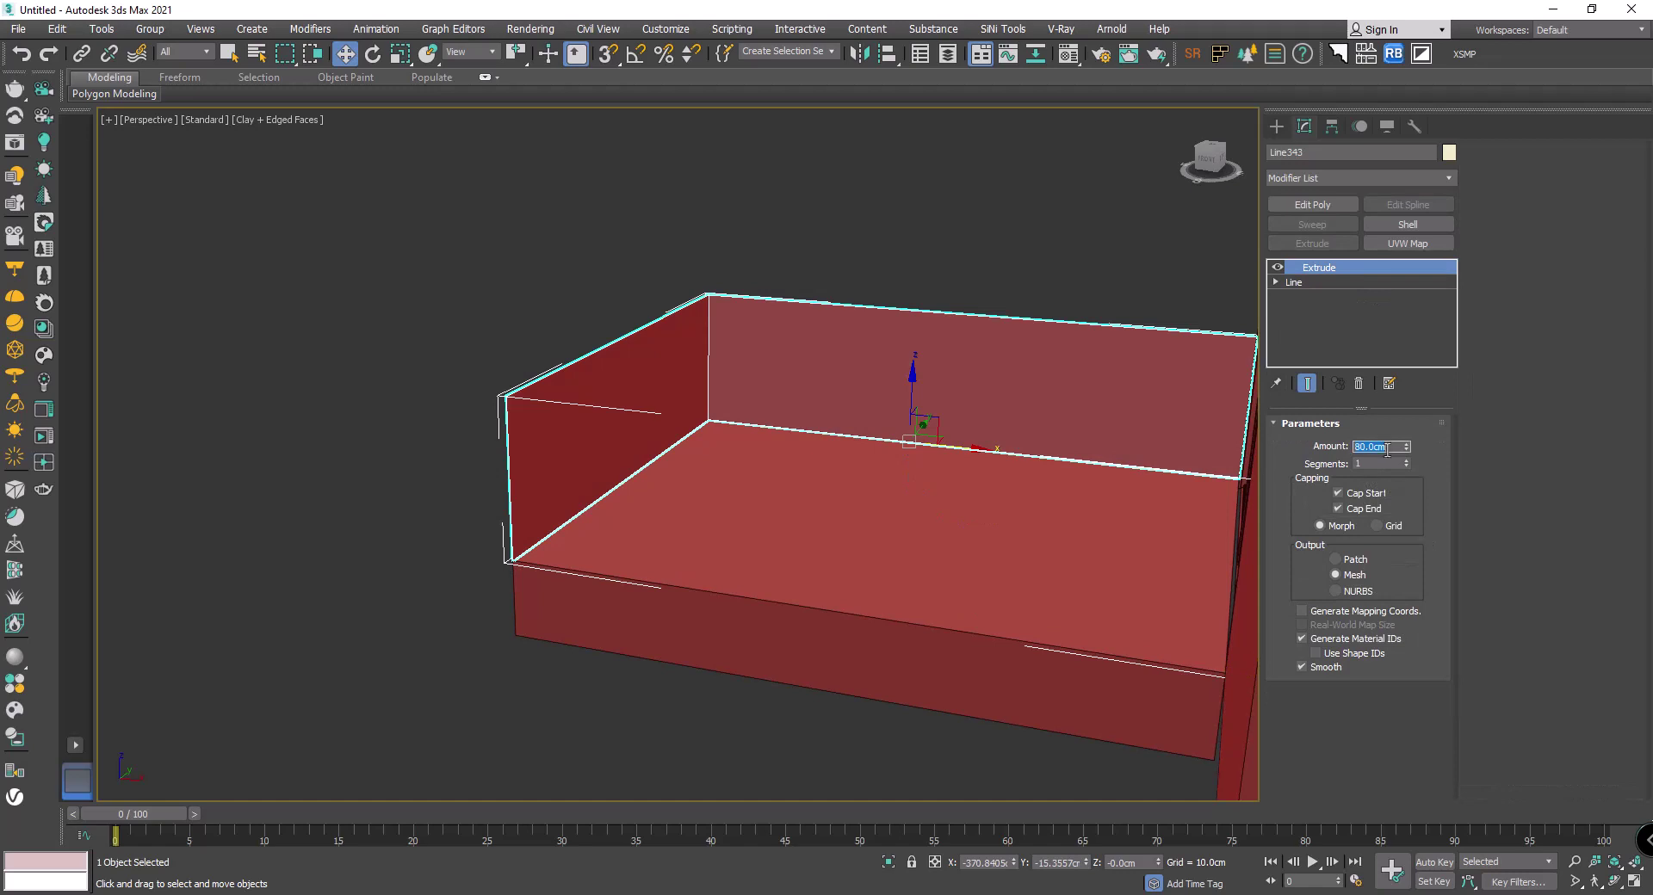
pyautogui.write('100')
pyautogui.press('Return')
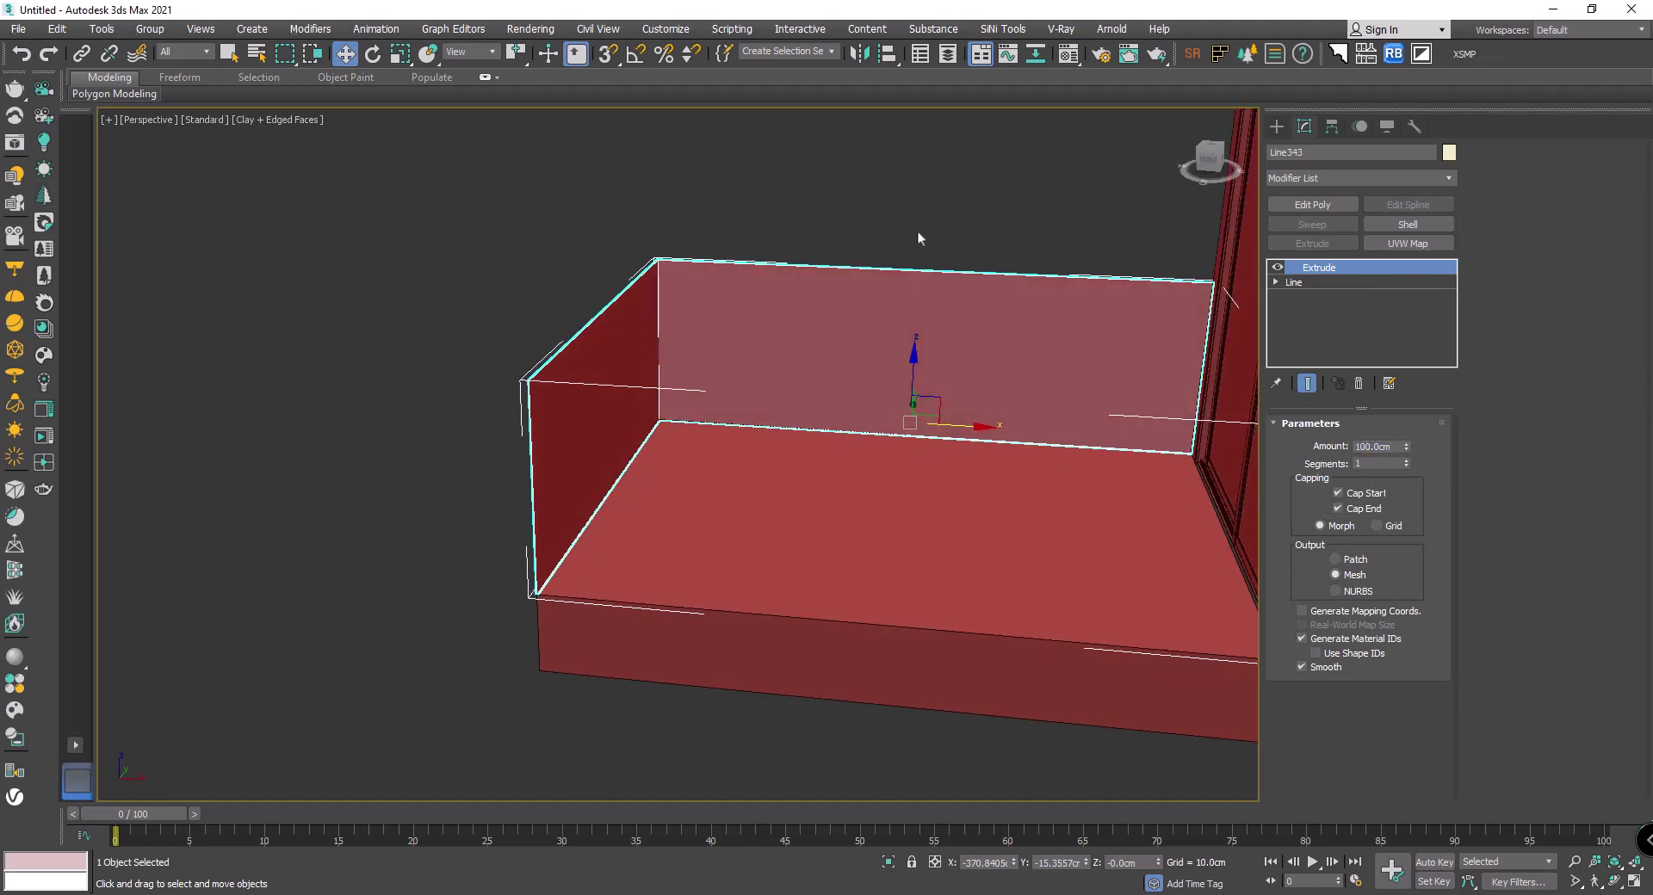
pyautogui.click(917, 230)
pyautogui.click(963, 327)
# Step: Add Edit Poly and connect the long wall's top and bottom edges with vertical divisions
pyautogui.click(1312, 204)
pyautogui.press('2')
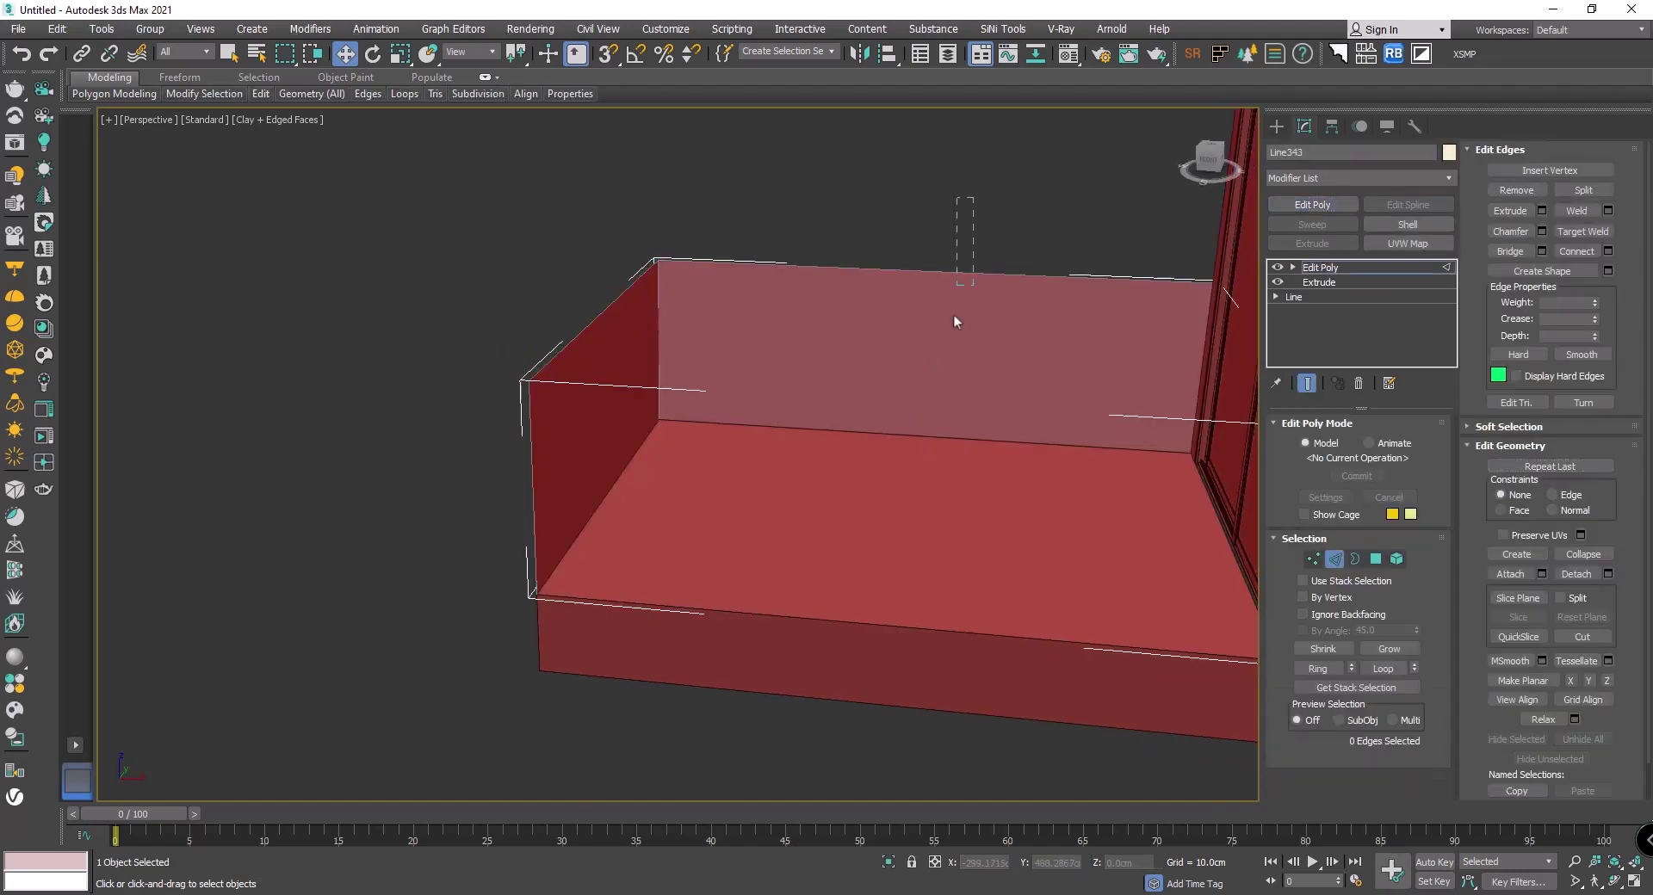
pyautogui.click(953, 274)
pyautogui.click(1607, 250)
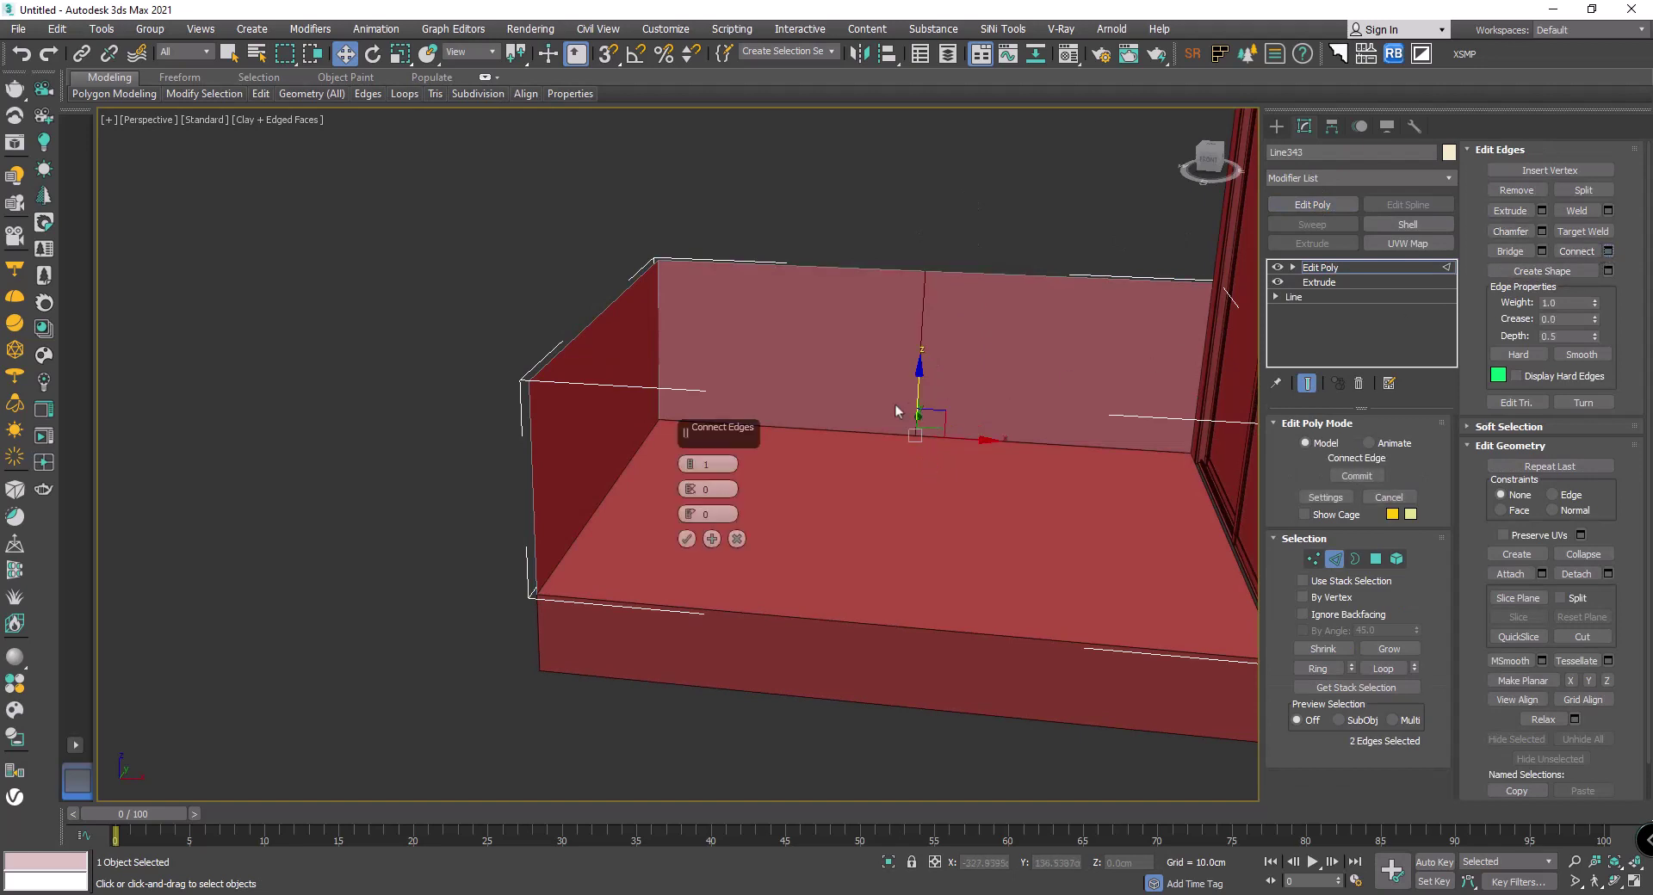
pyautogui.moveTo(691, 465); pyautogui.dragTo(696, 438)
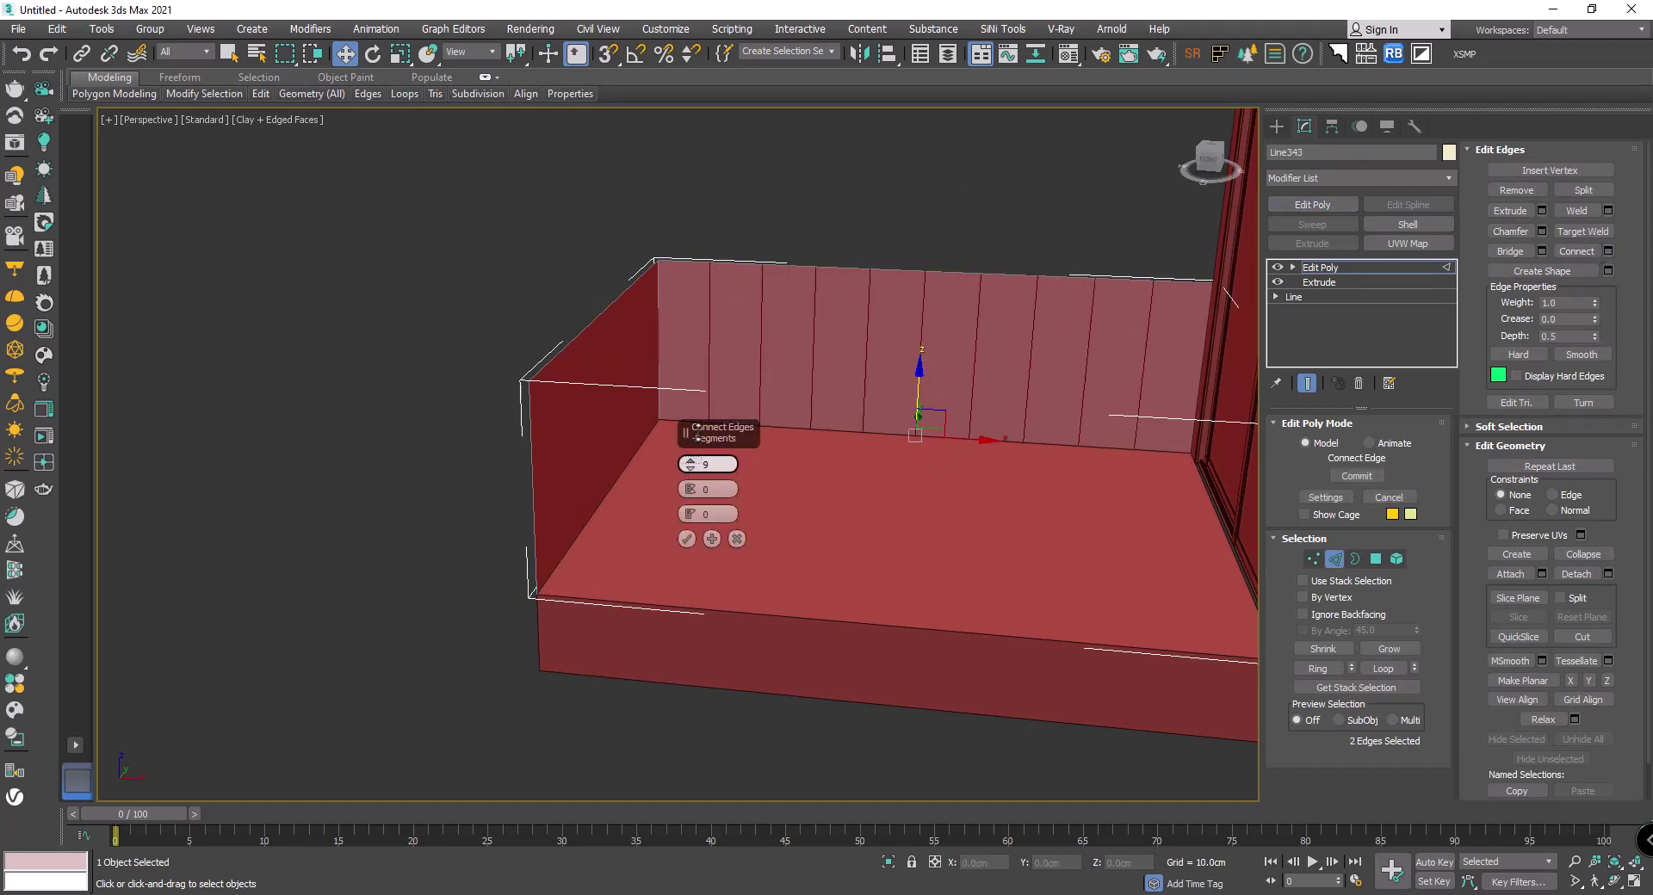
pyautogui.click(688, 540)
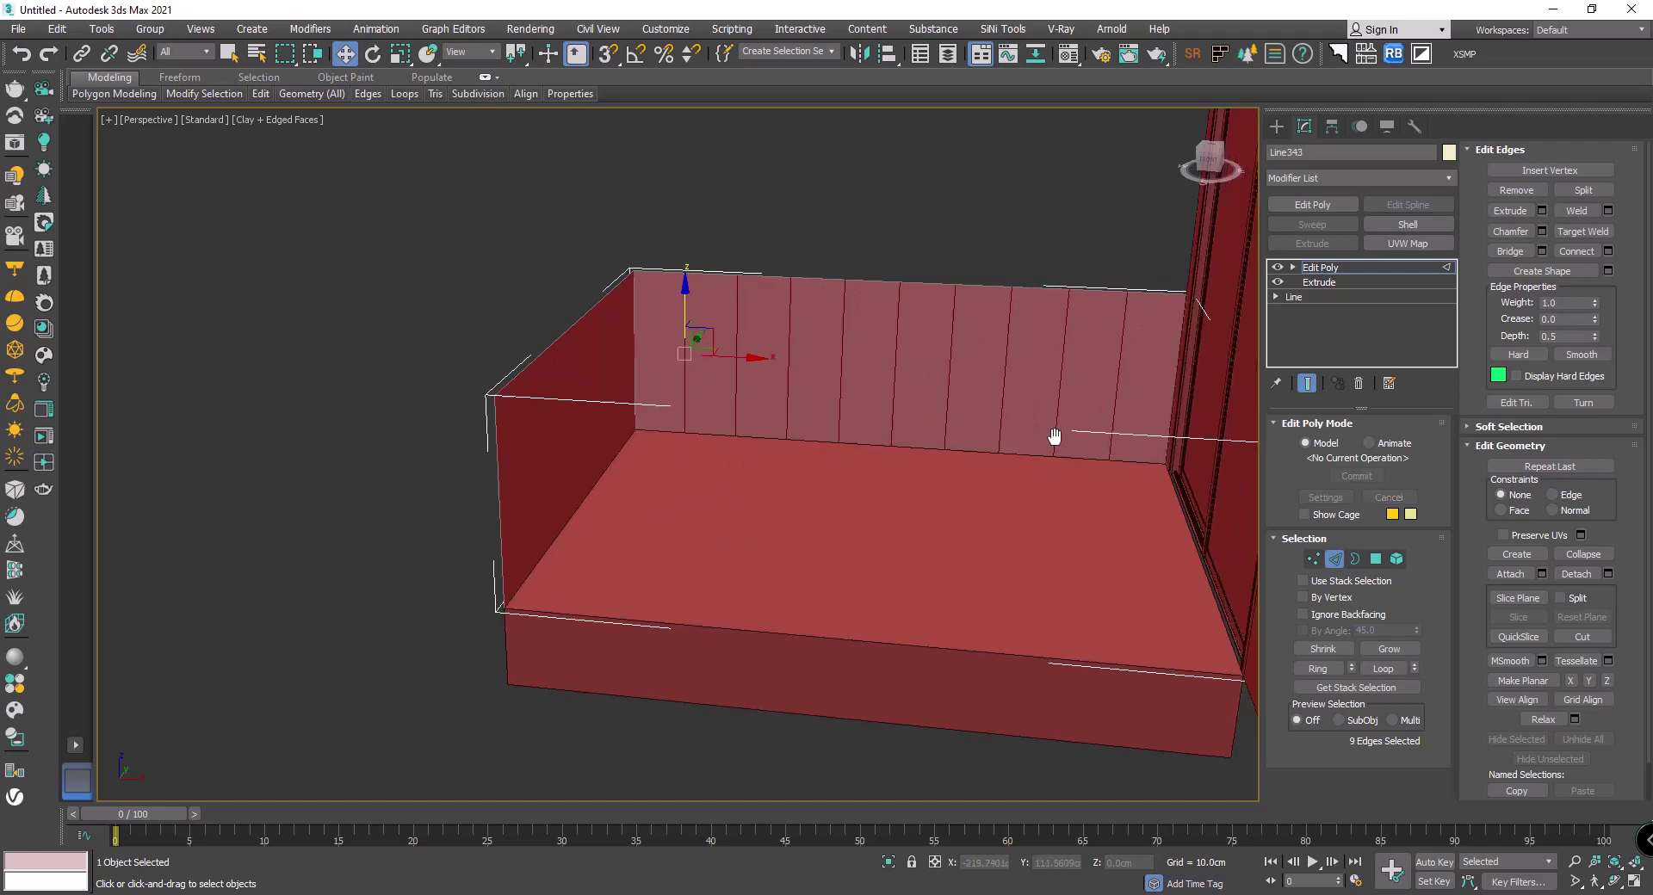
# Step: In wireframe, connect the long wall's vertical edges to add horizontal divisions
pyautogui.keyDown('alt'); pyautogui.moveTo(1051, 435); pyautogui.dragTo(952, 442, button='middle'); pyautogui.keyUp('alt')
pyautogui.press('F3')
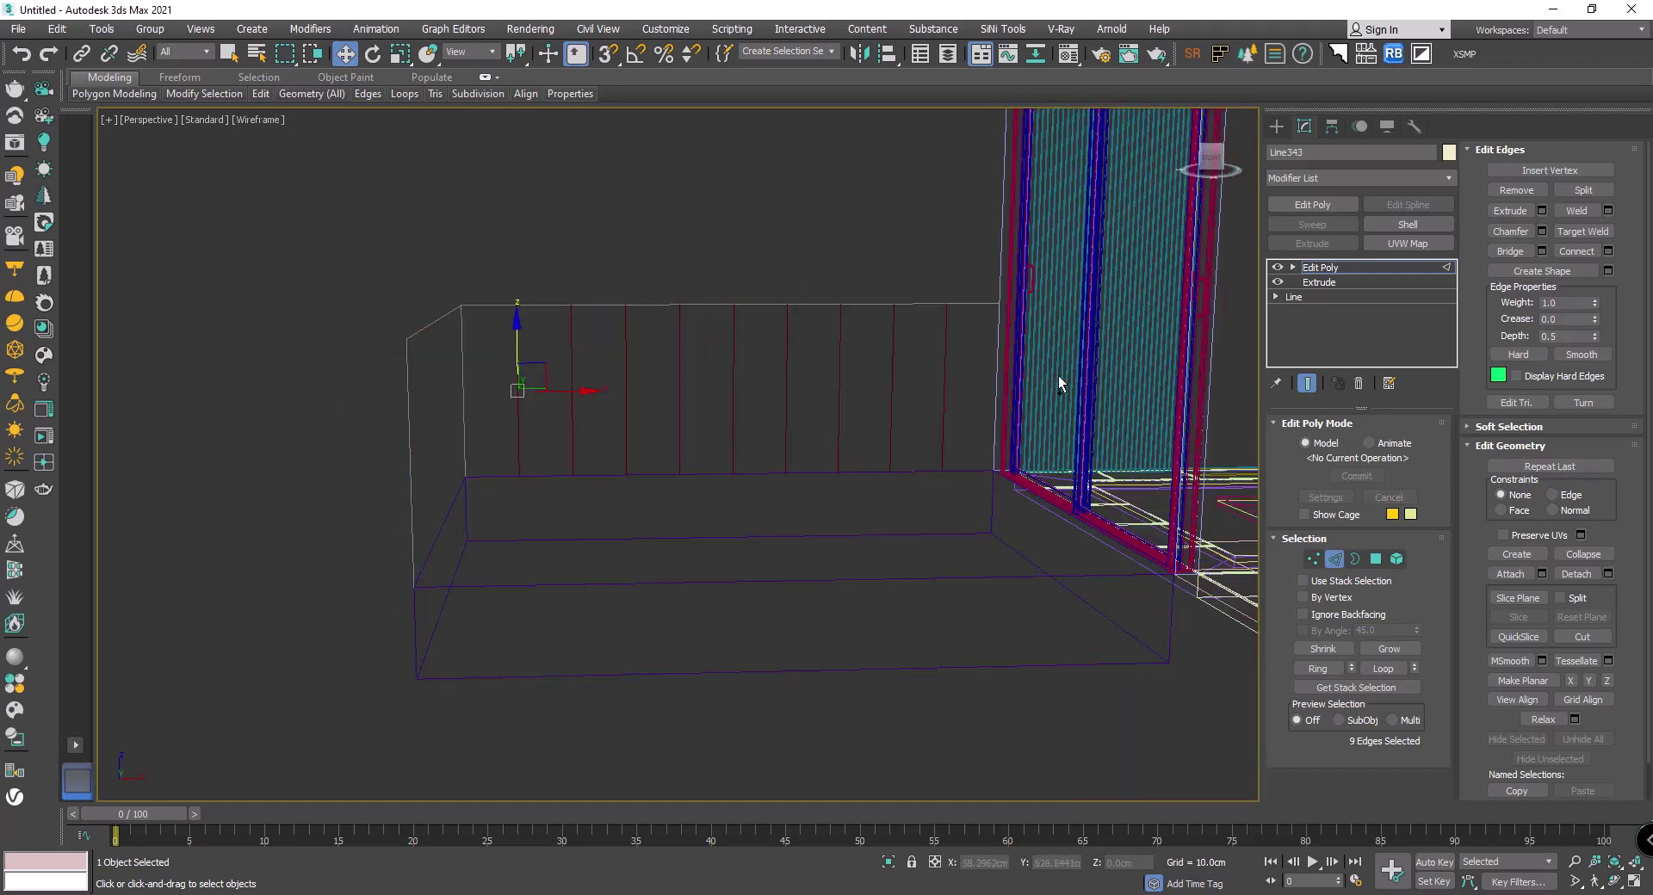
pyautogui.moveTo(453, 399); pyautogui.dragTo(454, 396)
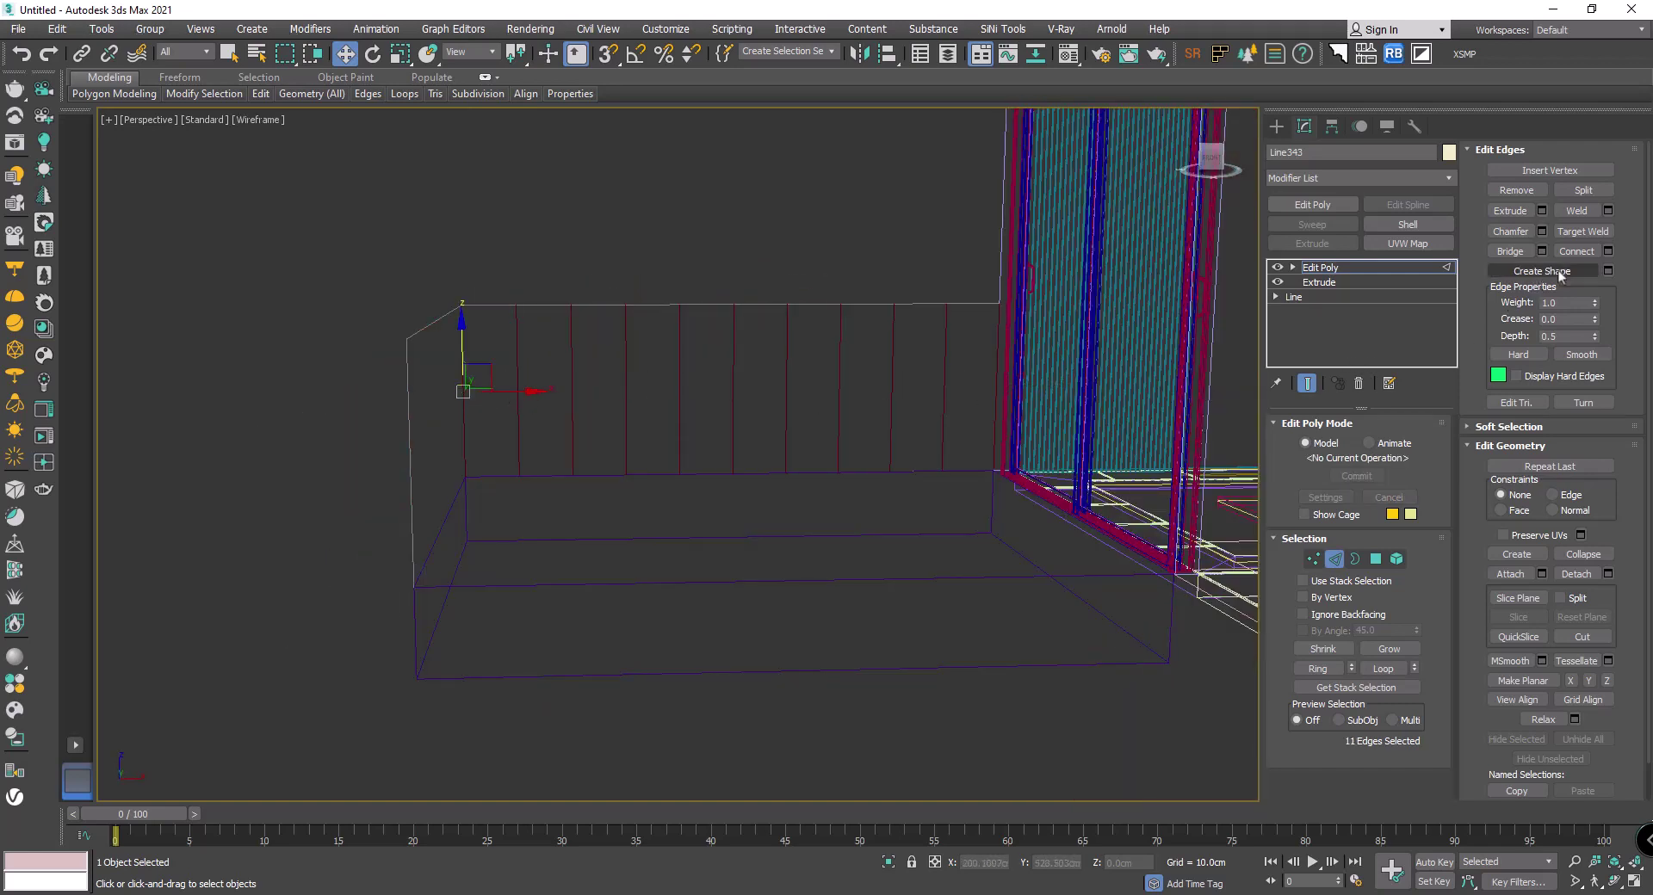
pyautogui.click(1607, 251)
pyautogui.moveTo(730, 464)
pyautogui.mouseDown()
pyautogui.moveTo(692, 465)
pyautogui.moveTo(689, 482)
pyautogui.mouseUp()
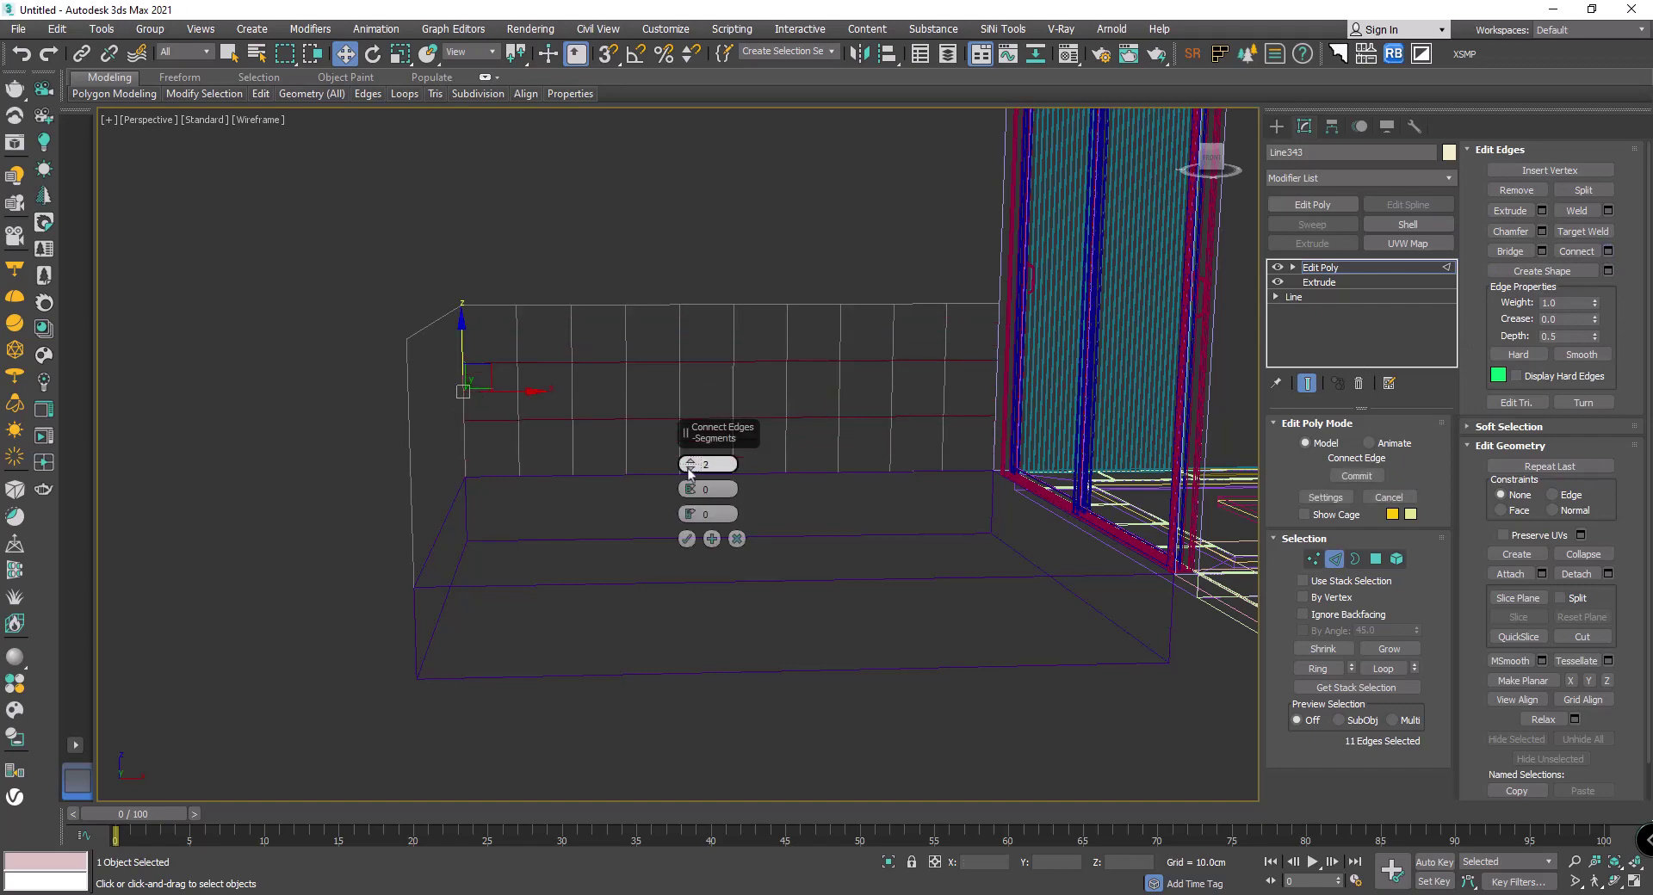
pyautogui.click(687, 540)
pyautogui.moveTo(687, 542)
pyautogui.keyDown('alt'); pyautogui.mouseDown(button='middle')
pyautogui.moveTo(781, 493)
pyautogui.moveTo(527, 377)
pyautogui.mouseUp(button='middle'); pyautogui.keyUp('alt')
# Step: Select the side wall's two long edges and connect them with vertical divisions
pyautogui.press('2')
pyautogui.press('F3')
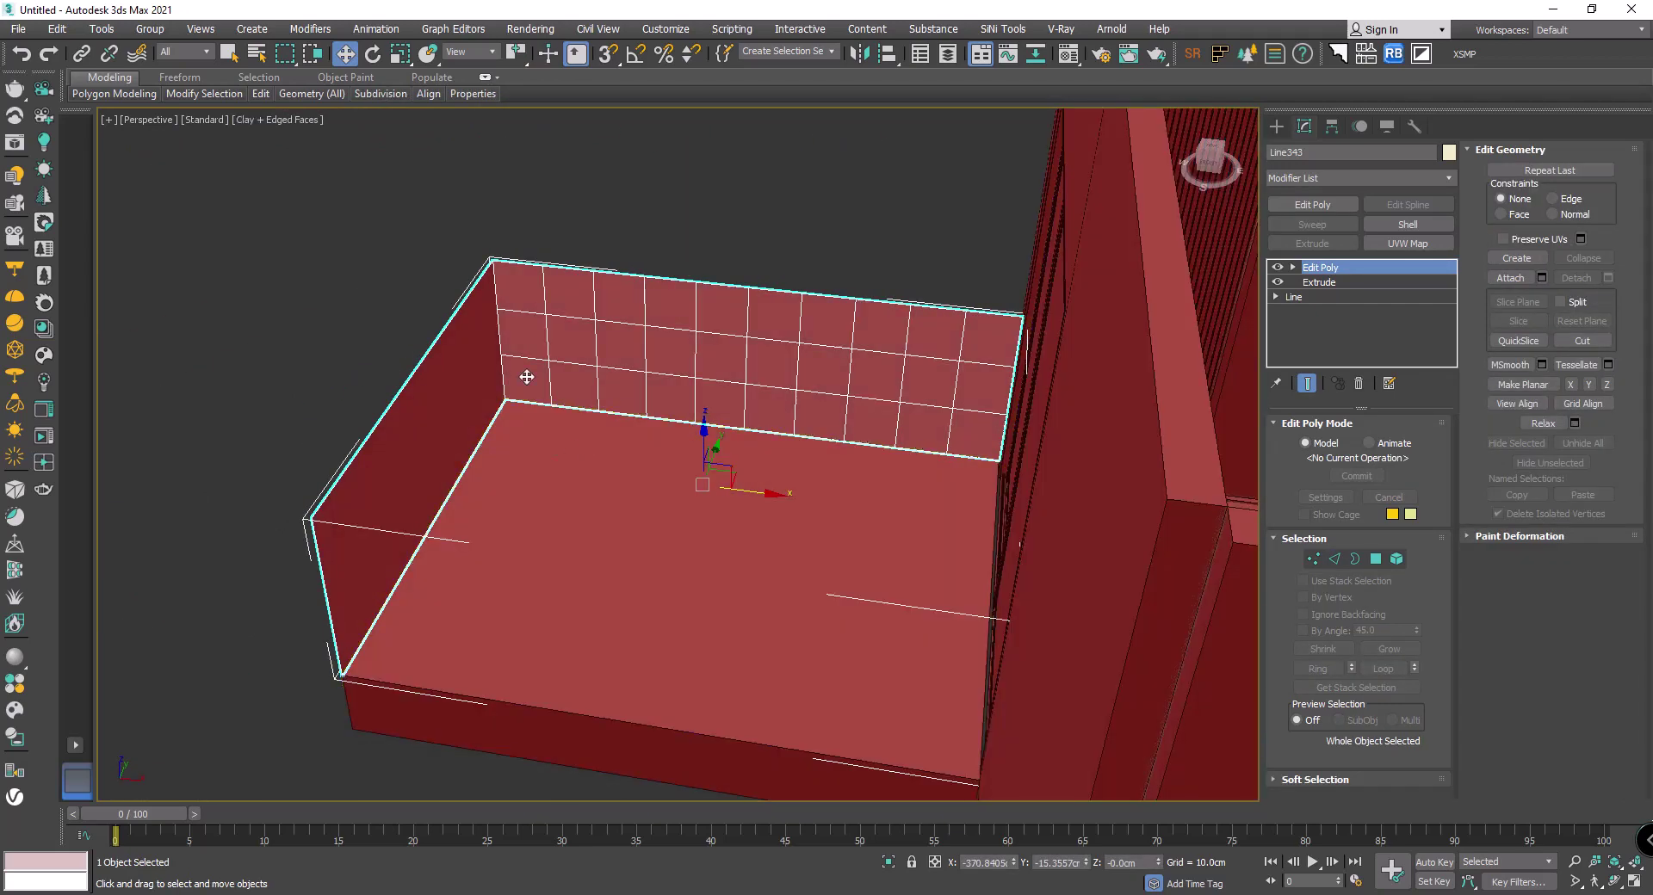
pyautogui.keyDown('alt'); pyautogui.moveTo(710, 389); pyautogui.dragTo(744, 411, button='middle'); pyautogui.keyUp('alt')
pyautogui.keyDown('alt'); pyautogui.moveTo(617, 423); pyautogui.dragTo(570, 444, button='middle'); pyautogui.keyUp('alt')
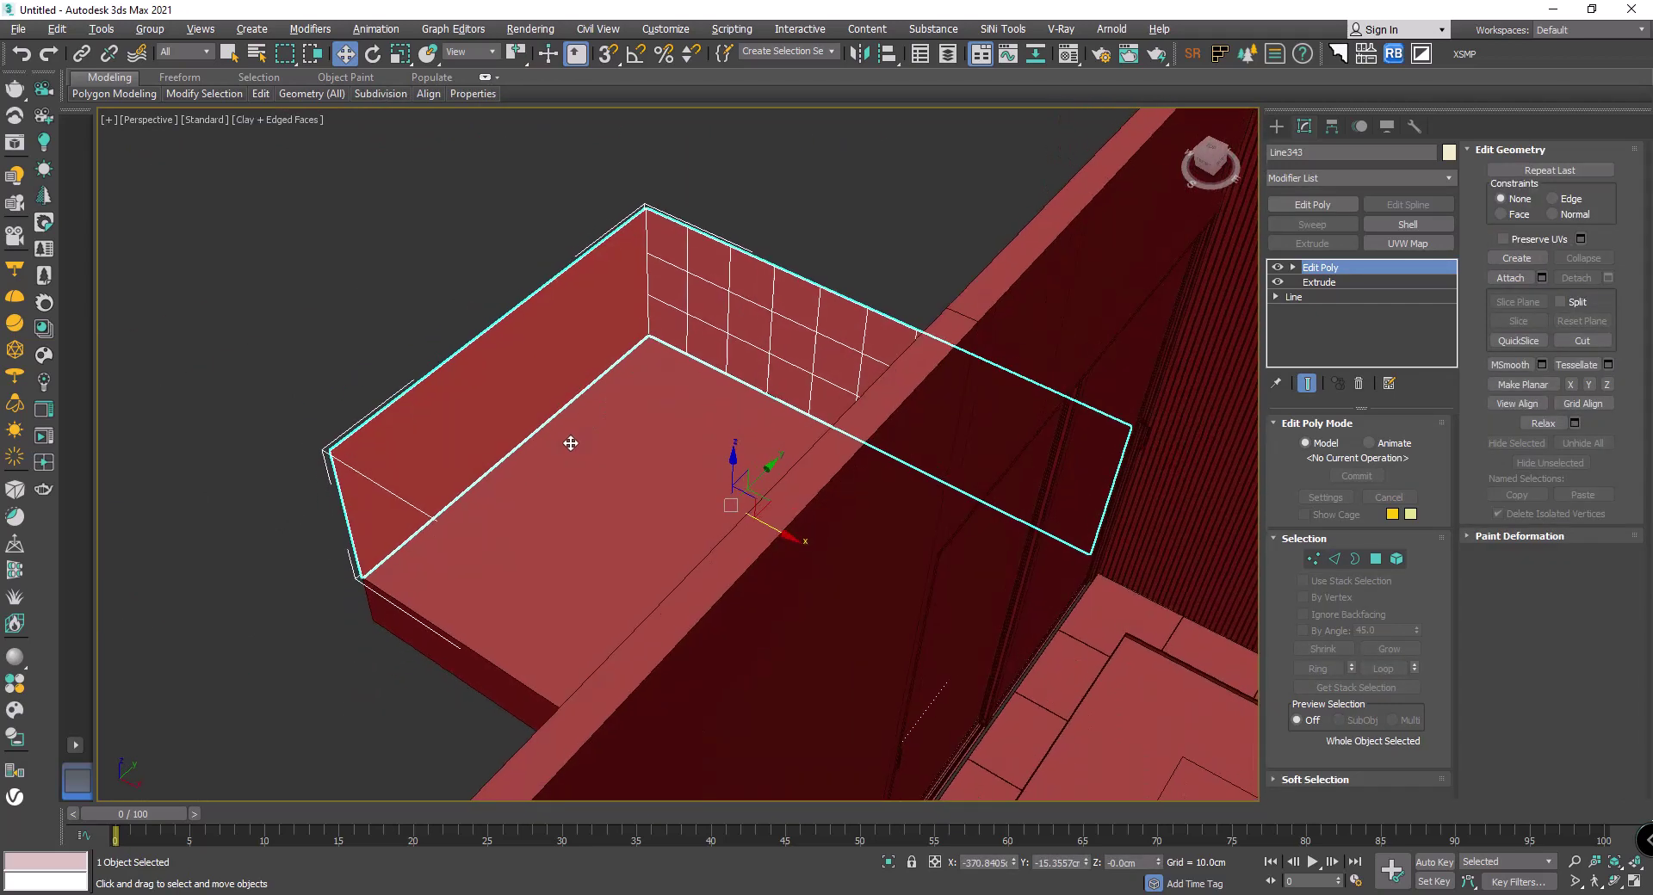
pyautogui.press('2')
pyautogui.moveTo(488, 506); pyautogui.dragTo(489, 508)
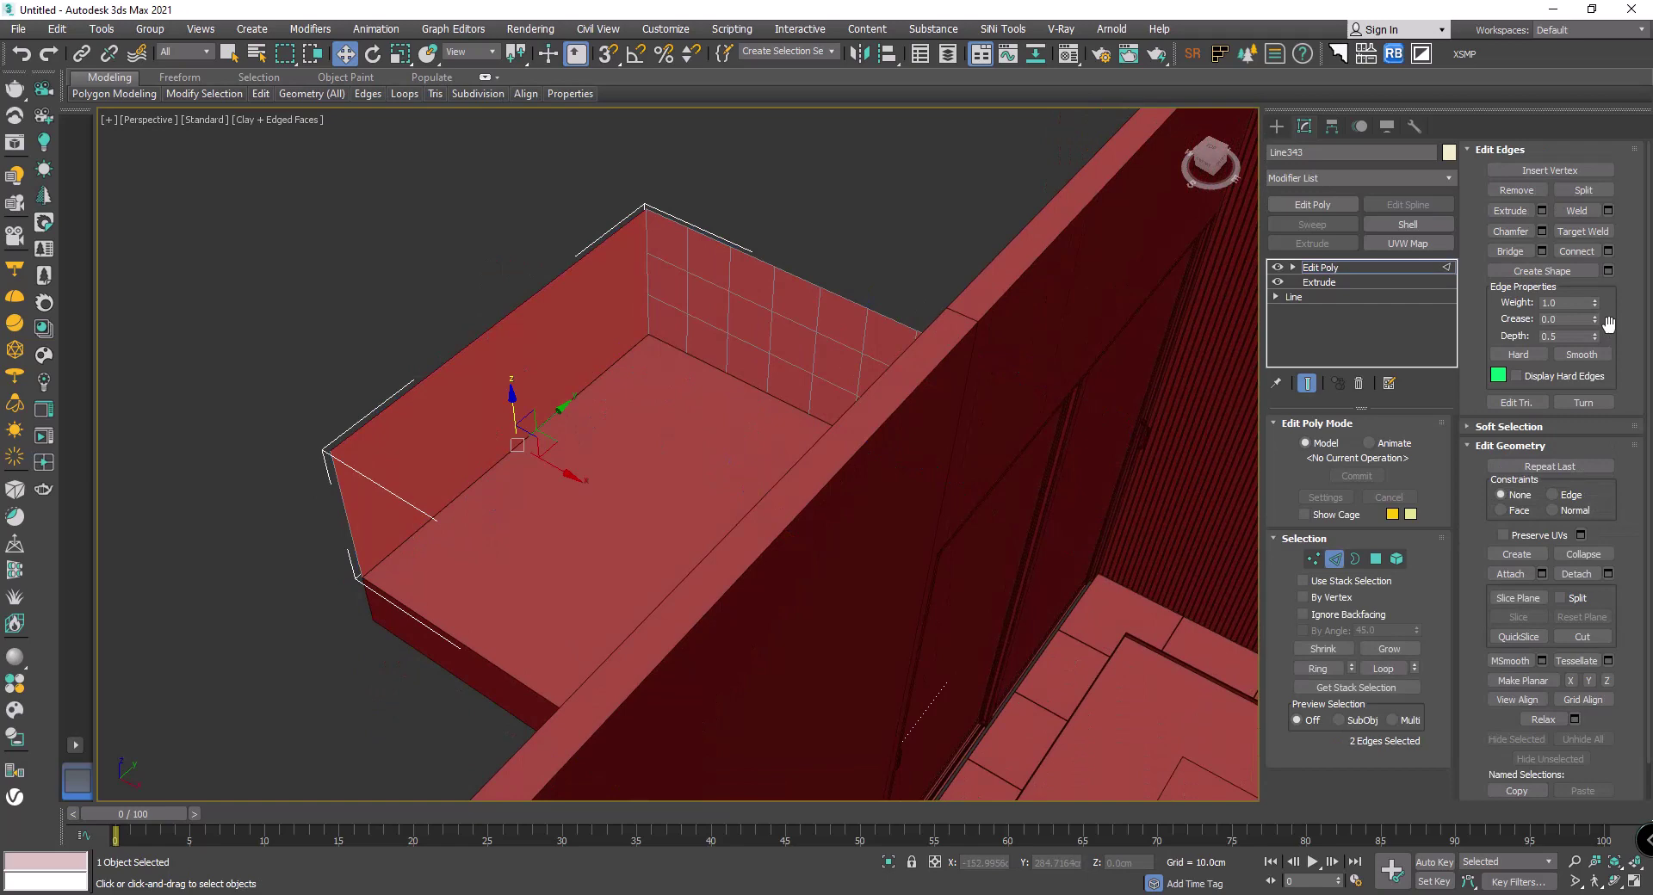
pyautogui.click(1607, 250)
pyautogui.moveTo(681, 457); pyautogui.dragTo(690, 463)
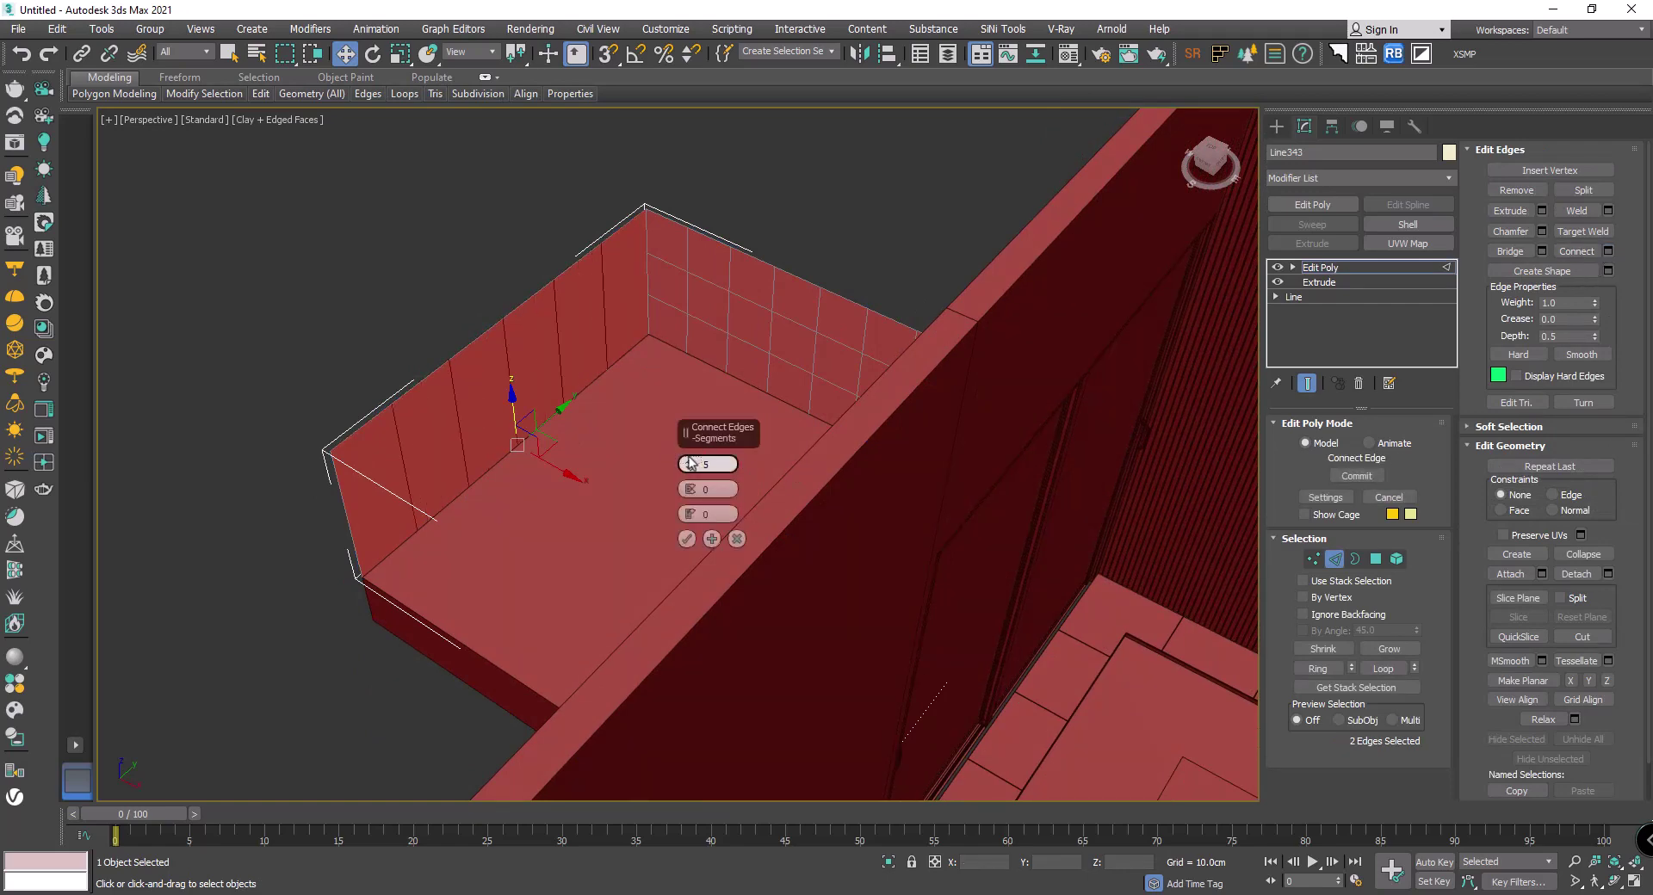
pyautogui.click(686, 539)
# Step: Add 2 horizontal connecting edges across the left wall, then leave edge mode
pyautogui.moveTo(686, 539)
pyautogui.keyDown('alt'); pyautogui.mouseDown(button='middle')
pyautogui.moveTo(579, 441)
pyautogui.moveTo(1143, 391)
pyautogui.mouseUp(button='middle'); pyautogui.keyUp('alt')
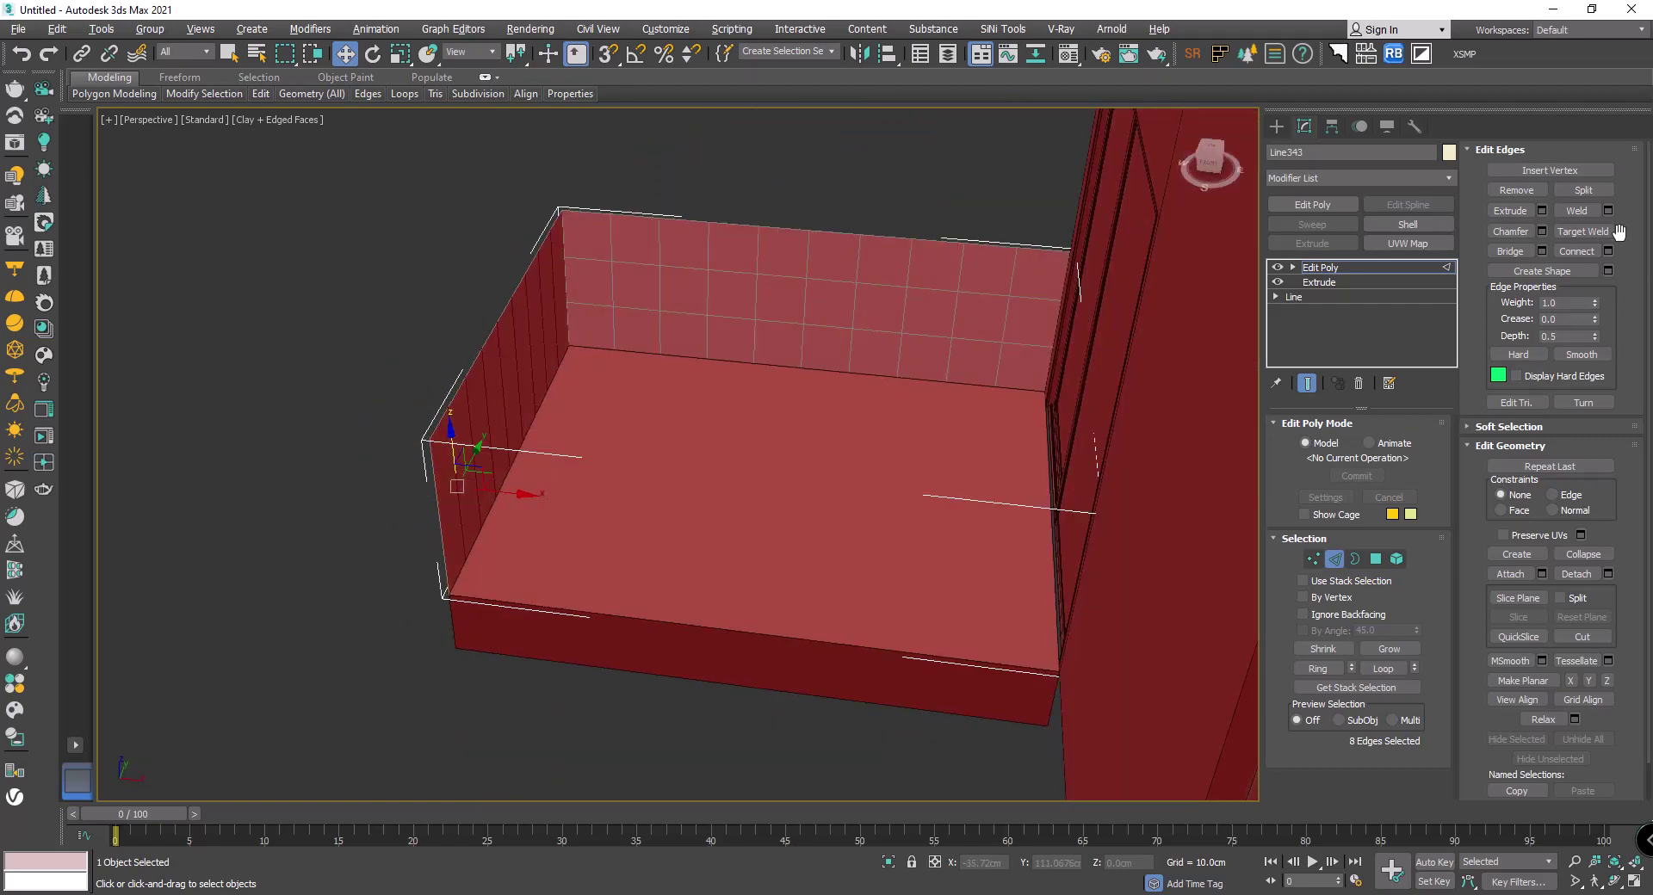
pyautogui.click(1607, 251)
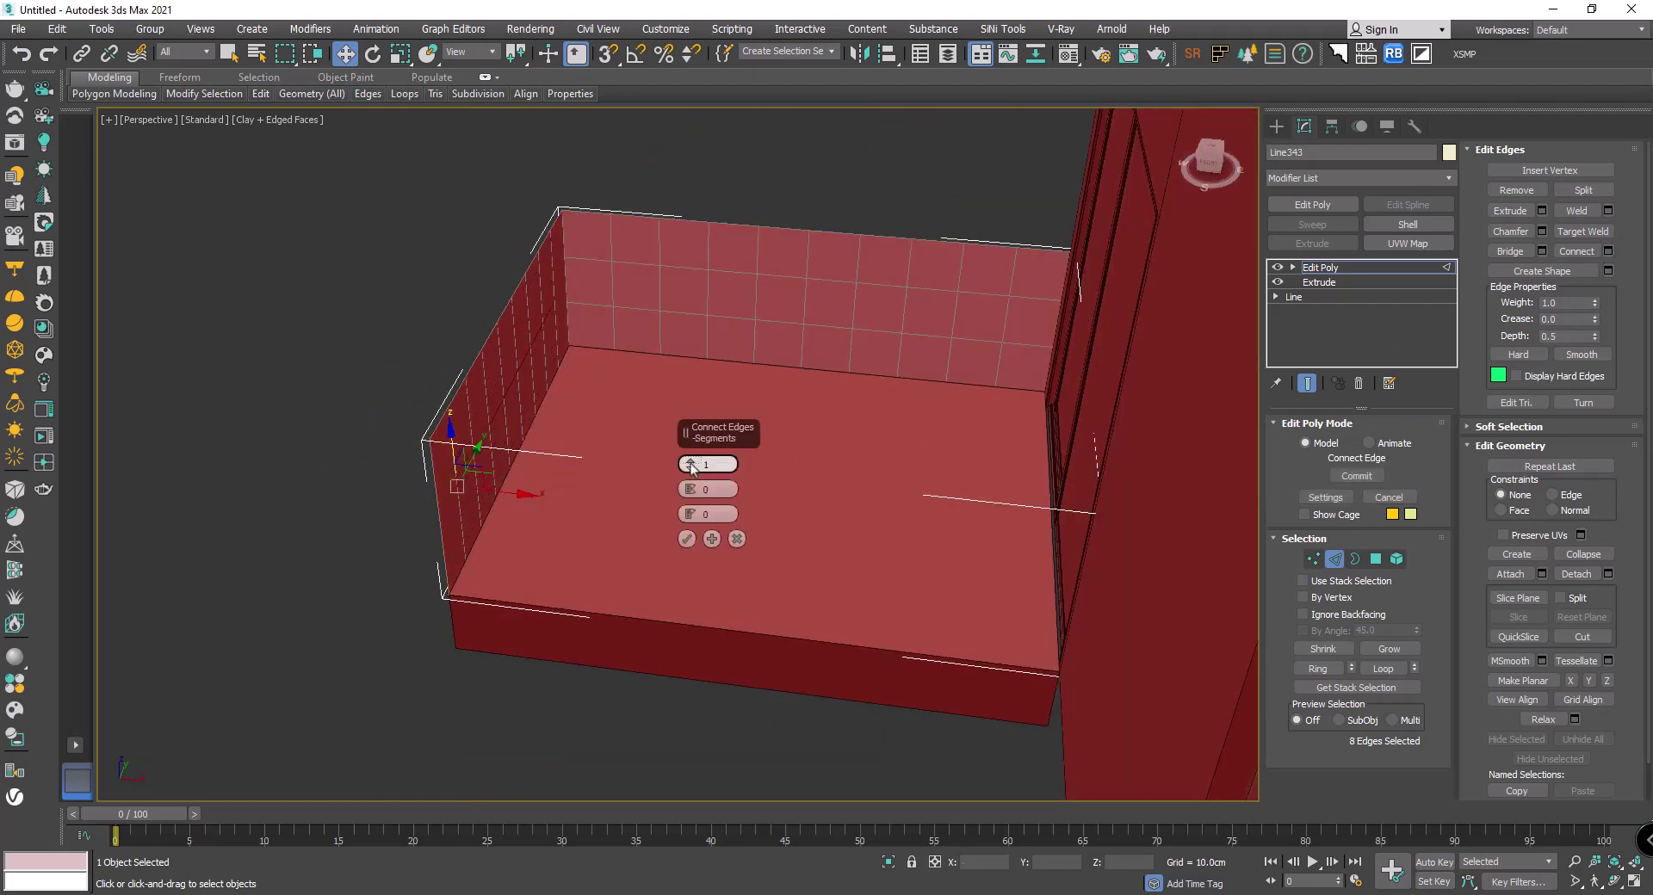
pyautogui.keyDown('alt'); pyautogui.moveTo(689, 469); pyautogui.dragTo(654, 482, button='middle'); pyautogui.keyUp('alt')
pyautogui.moveTo(689, 464); pyautogui.dragTo(690, 456)
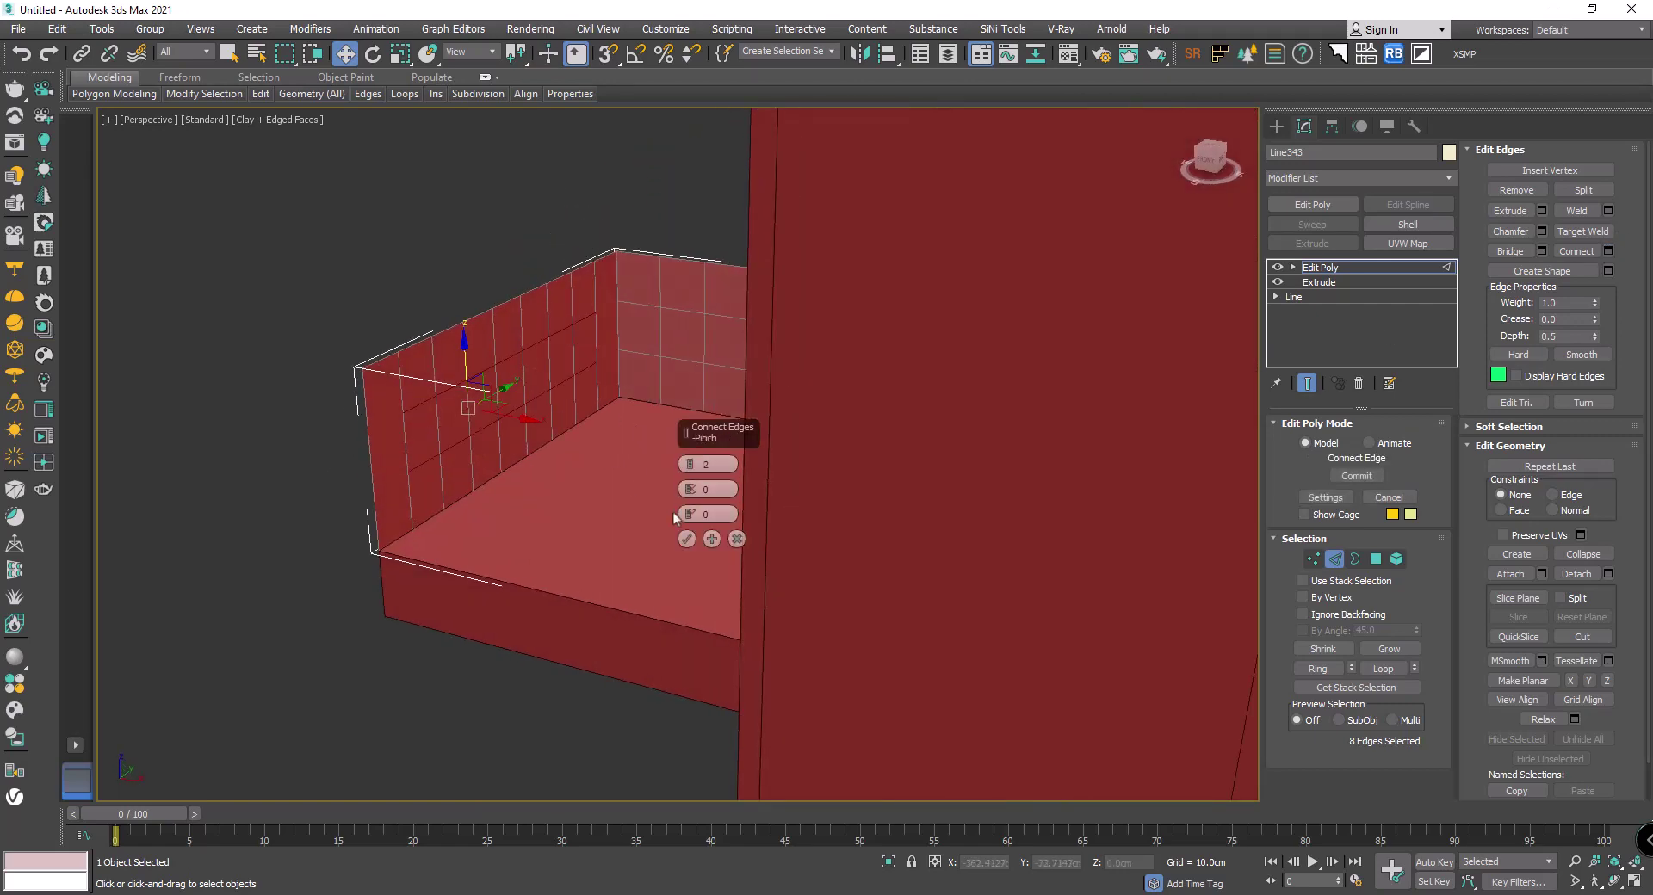
pyautogui.click(686, 539)
pyautogui.moveTo(580, 308)
pyautogui.keyDown('alt'); pyautogui.mouseDown(button='middle')
pyautogui.moveTo(665, 385)
pyautogui.moveTo(780, 372)
pyautogui.mouseUp(button='middle'); pyautogui.keyUp('alt')
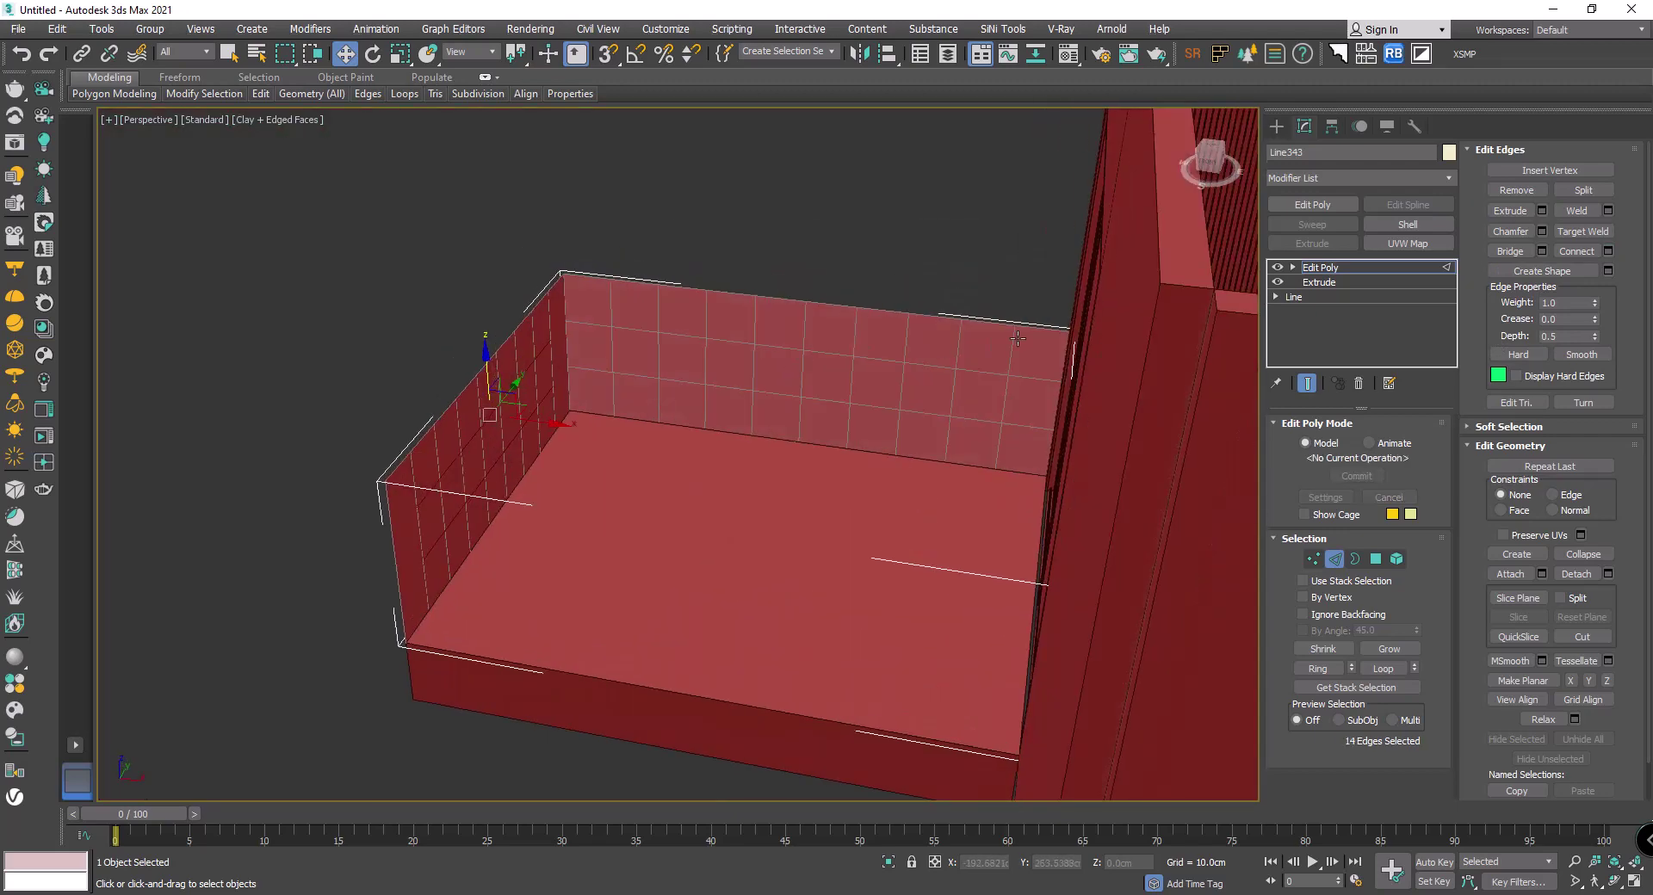
pyautogui.press('2')
pyautogui.click(1353, 179)
# Step: Apply a Lattice modifier to the gridded walls with the lat alias
pyautogui.write('lat')
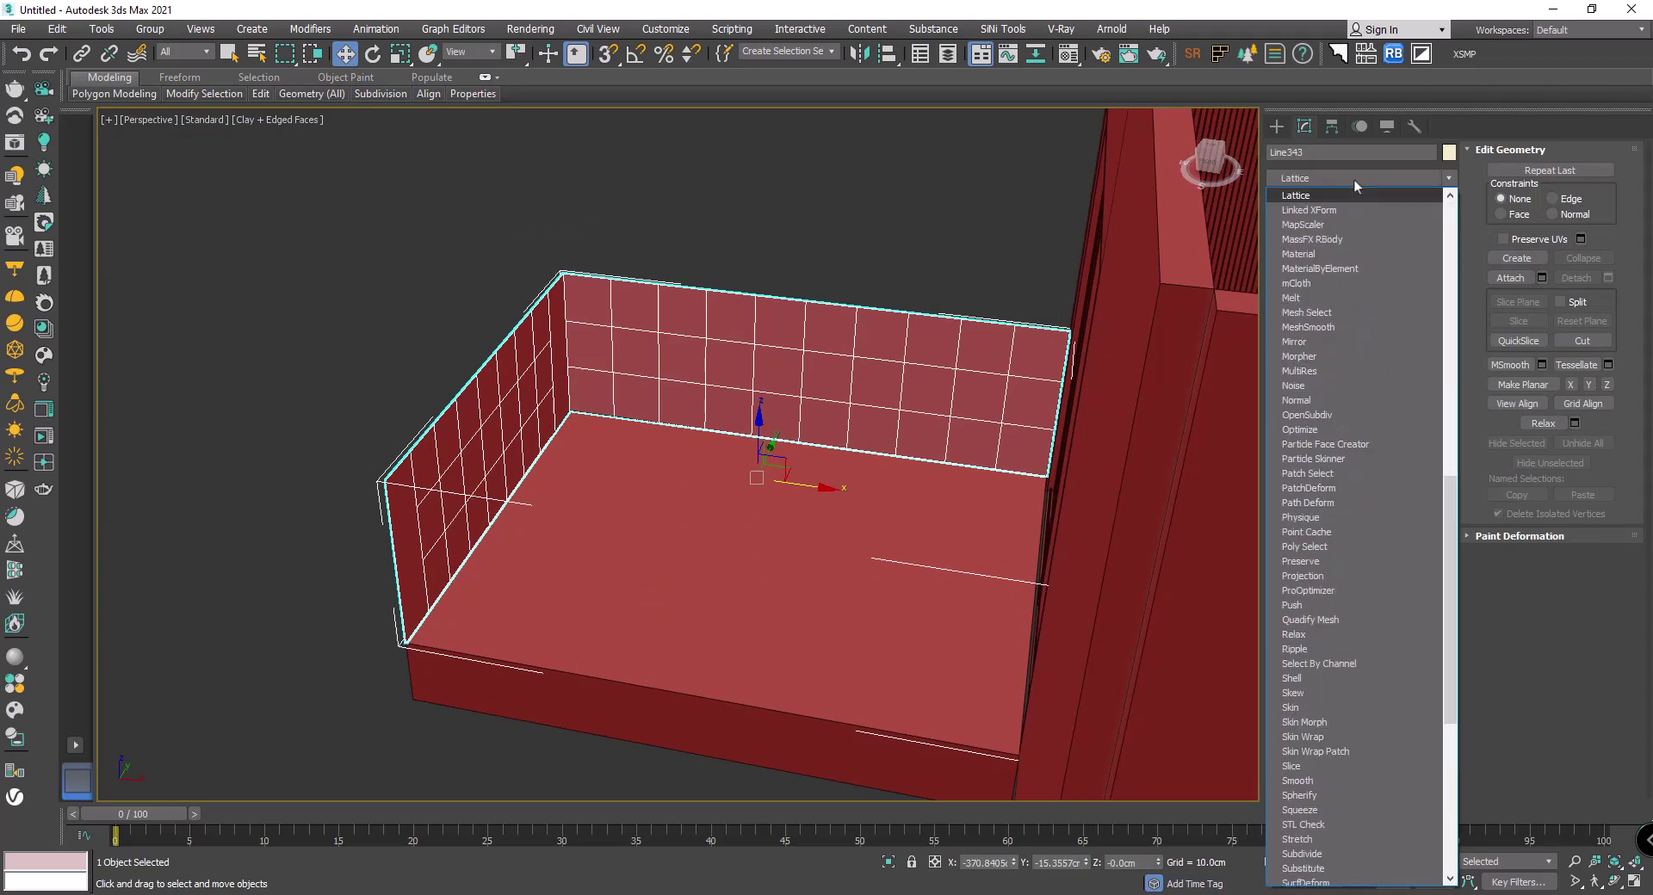
pyautogui.press('Return')
pyautogui.keyDown('alt'); pyautogui.moveTo(757, 224); pyautogui.dragTo(821, 200, button='middle'); pyautogui.keyUp('alt')
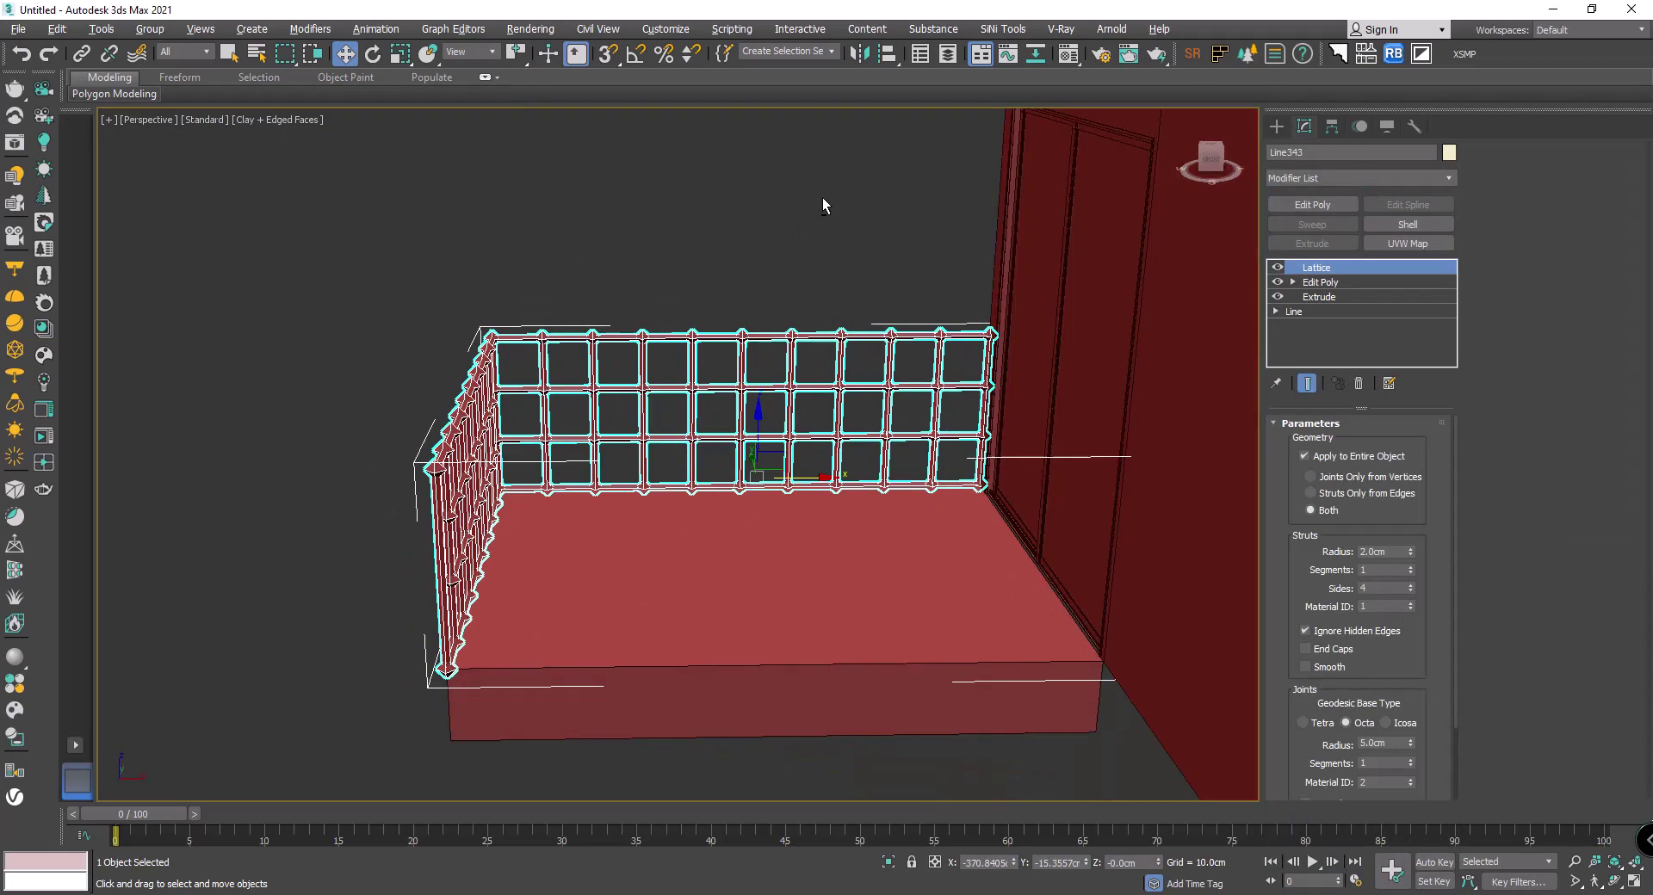
pyautogui.scroll(5, 944, 317)
pyautogui.keyDown('alt'); pyautogui.moveTo(943, 318); pyautogui.dragTo(915, 302, button='middle'); pyautogui.keyUp('alt')
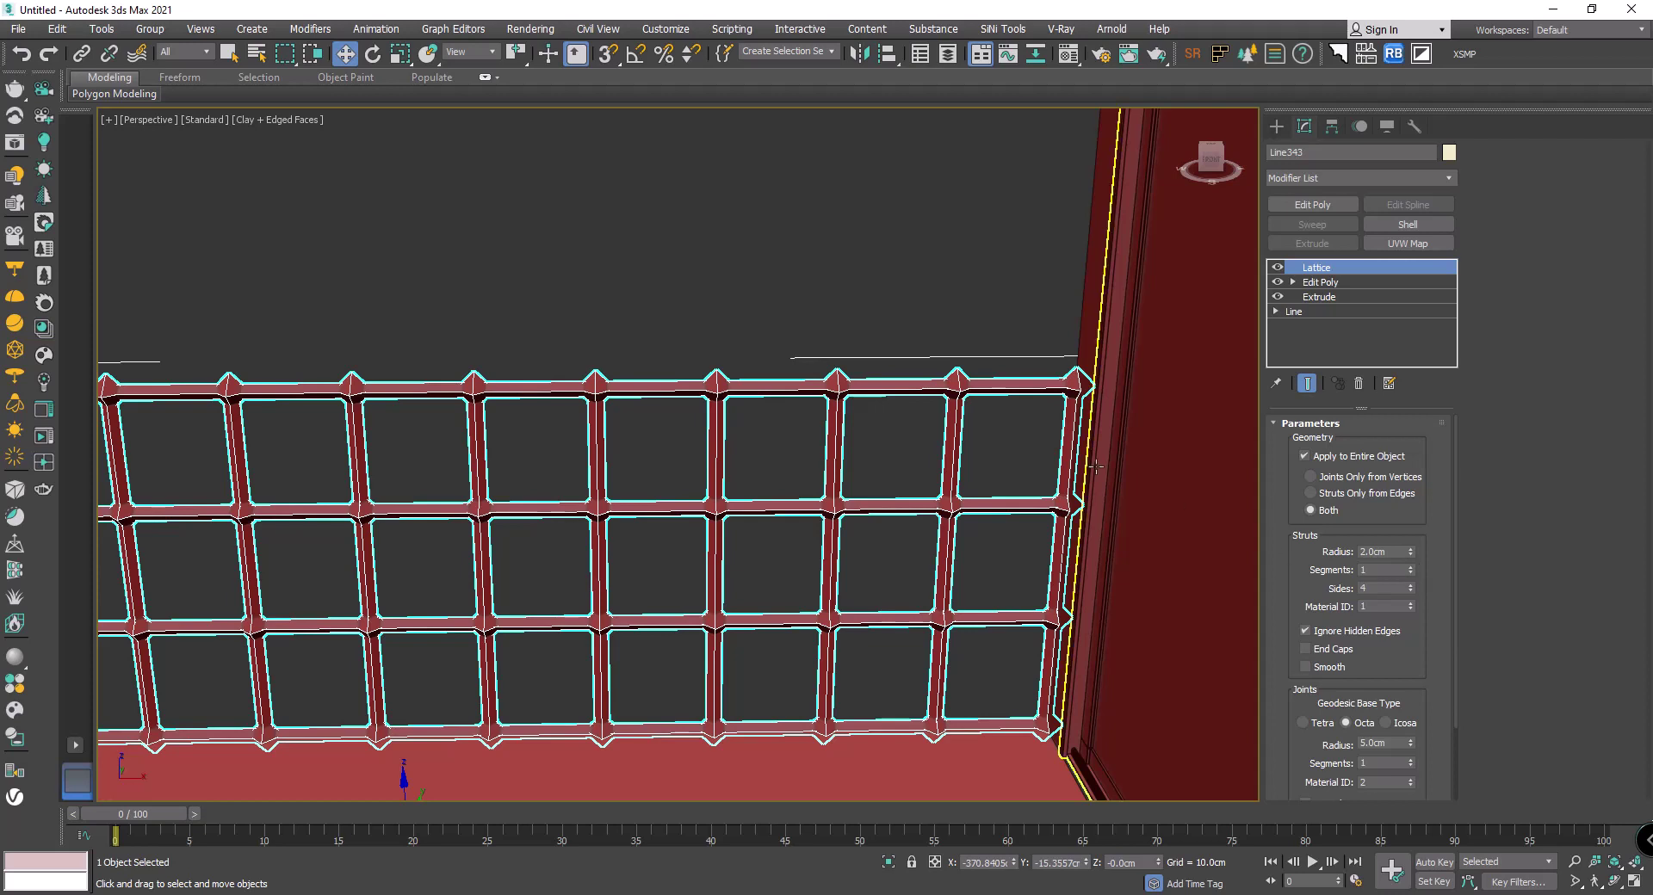
pyautogui.press('[')
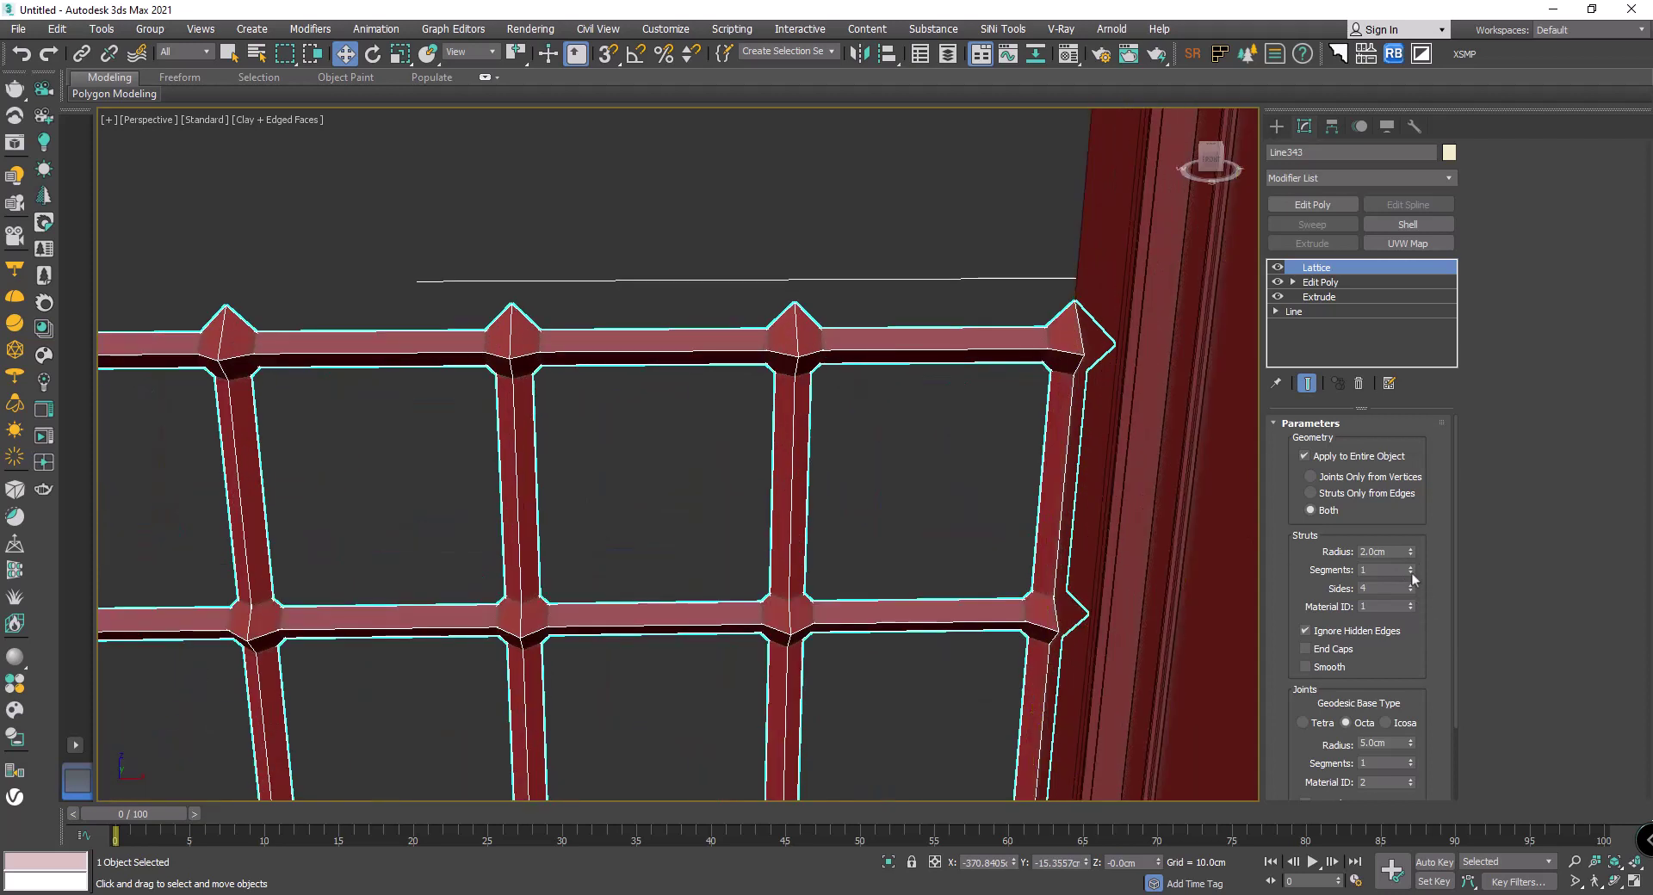
# Step: Give the lattice struts 6 sides and a 2.0cm radius
pyautogui.moveTo(1411, 574); pyautogui.dragTo(1412, 594)
pyautogui.click(1410, 585)
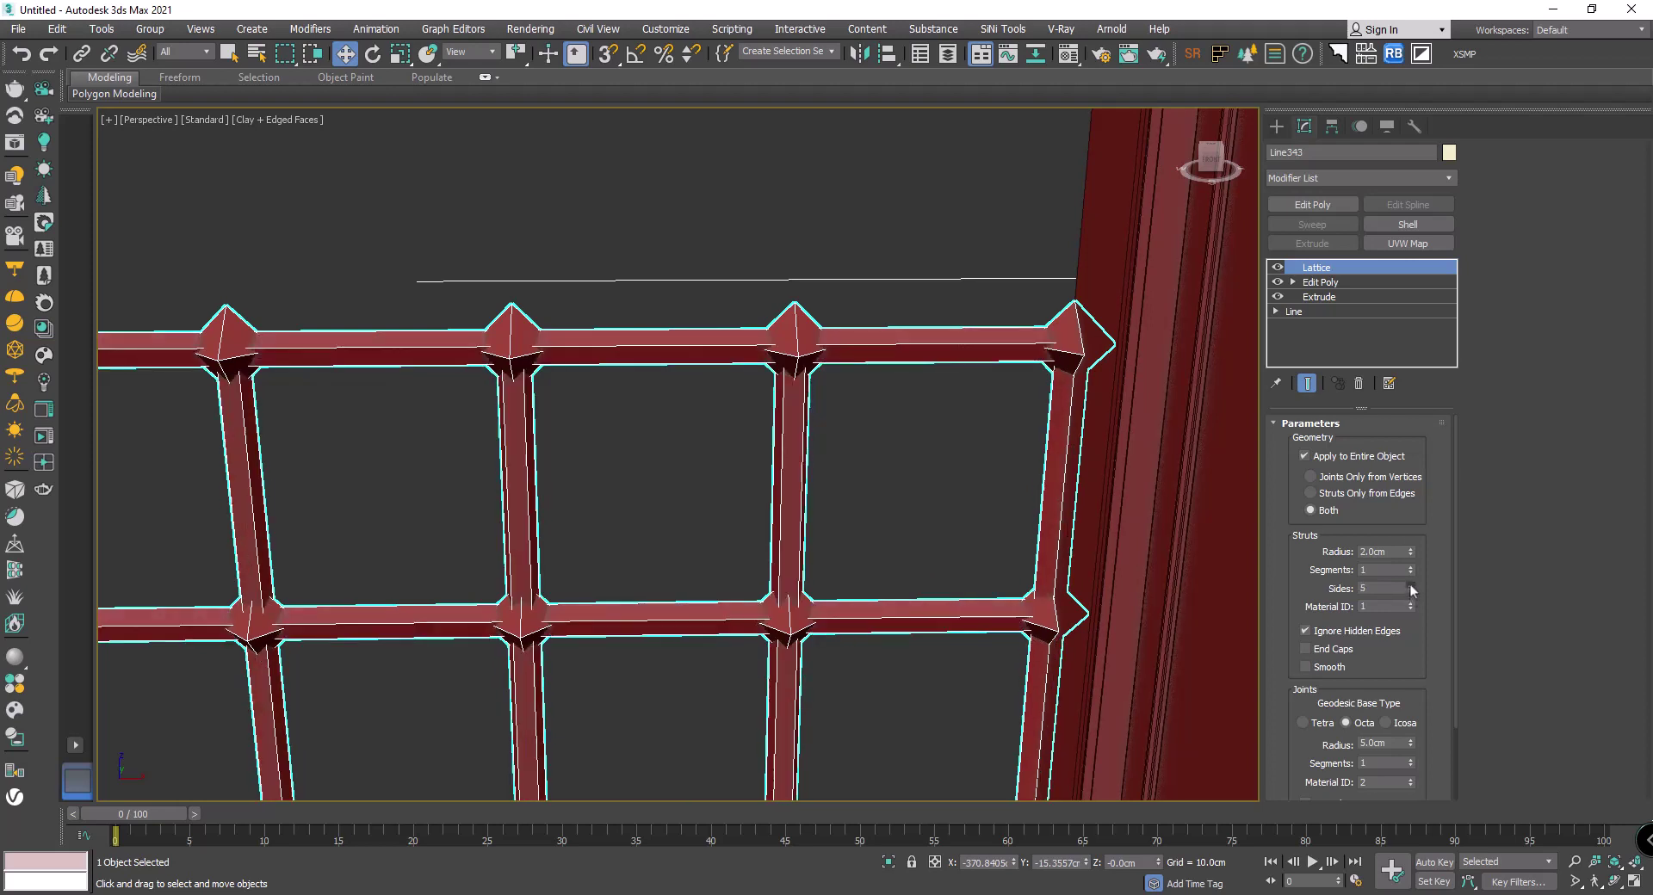
pyautogui.click(1411, 586)
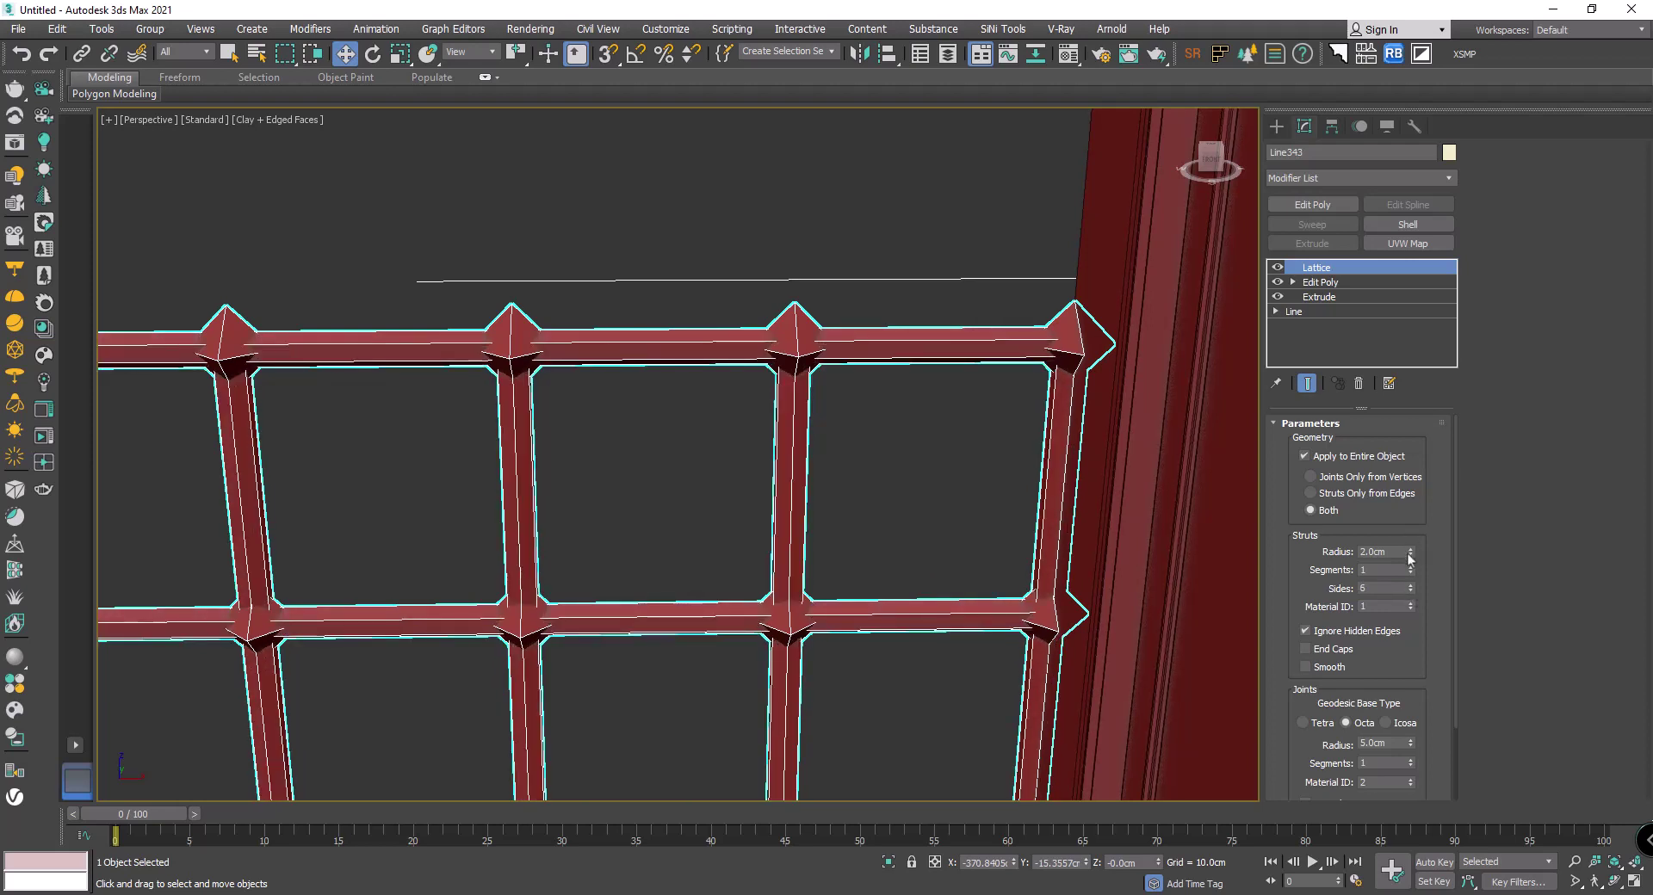
pyautogui.moveTo(1410, 558); pyautogui.dragTo(1410, 561)
pyautogui.write('2')
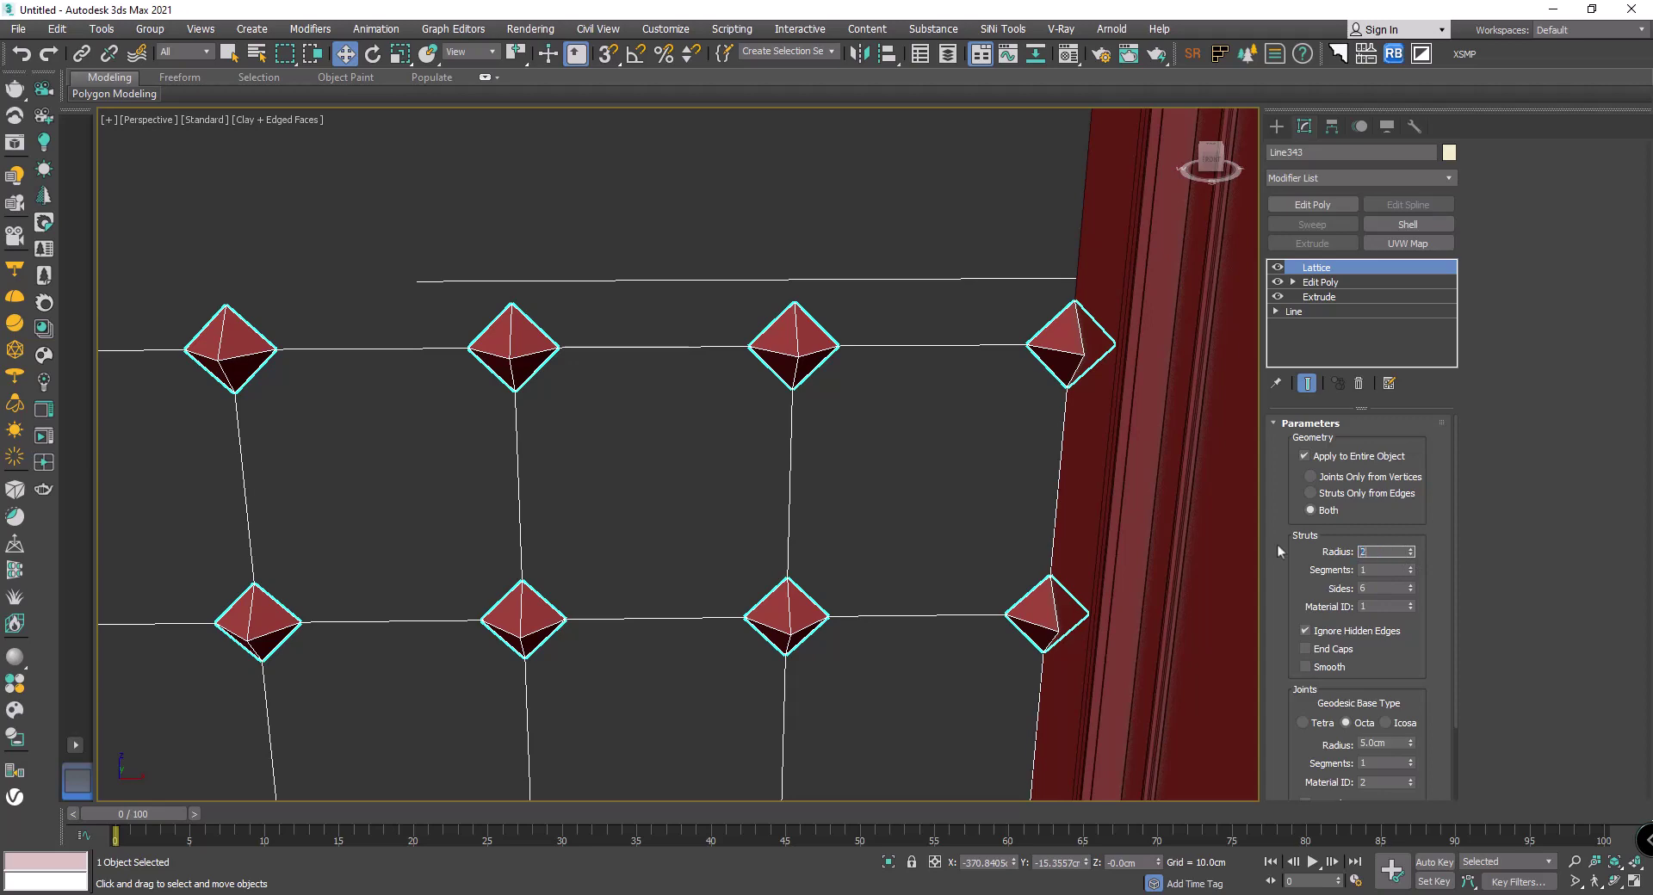
pyautogui.press('Return')
# Step: Switch the joints to Icosa with a 2.5cm radius, then nudge the railing slightly on X
pyautogui.scroll(-2, 1309, 602)
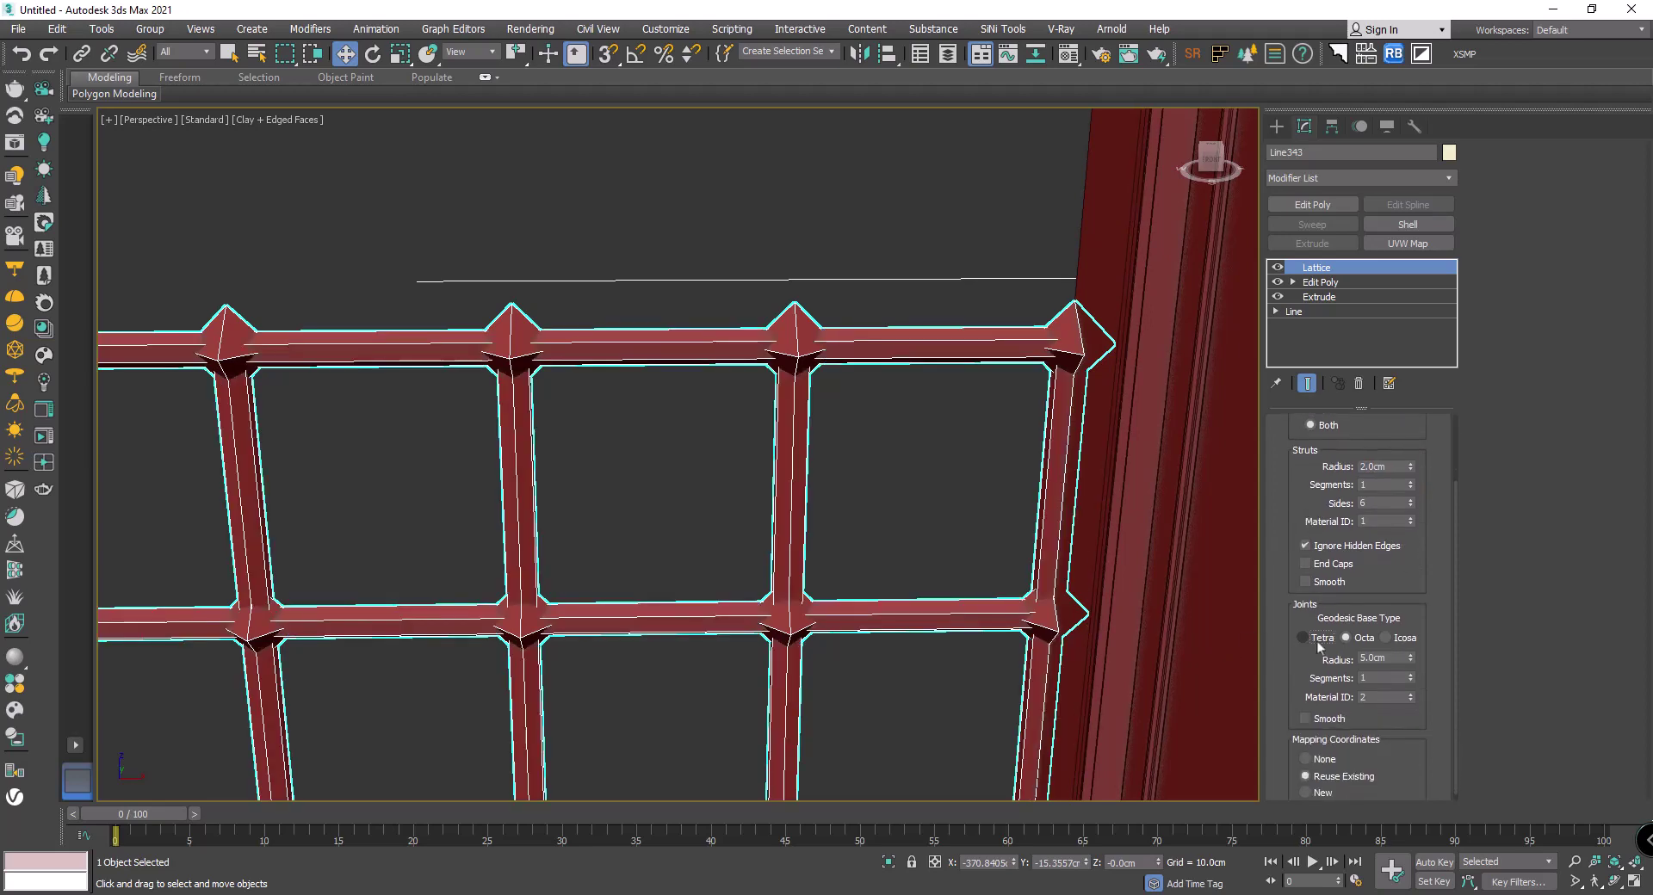
pyautogui.click(1318, 639)
pyautogui.click(1386, 637)
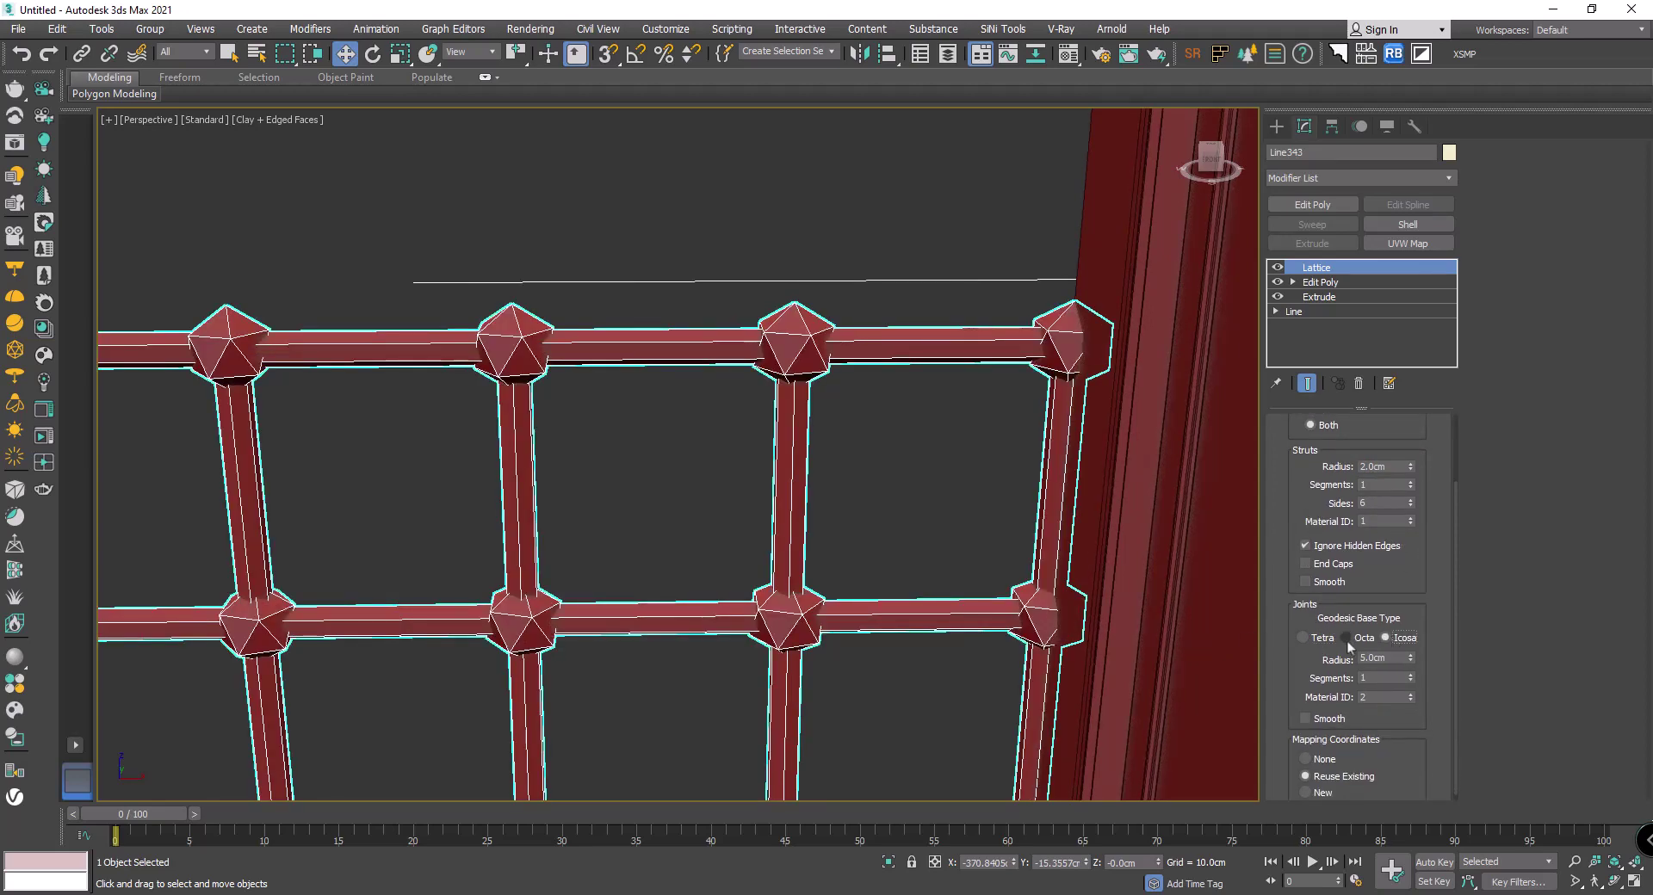
pyautogui.scroll(-5, 895, 534)
pyautogui.keyDown('alt'); pyautogui.moveTo(896, 534); pyautogui.dragTo(861, 551, button='middle'); pyautogui.keyUp('alt')
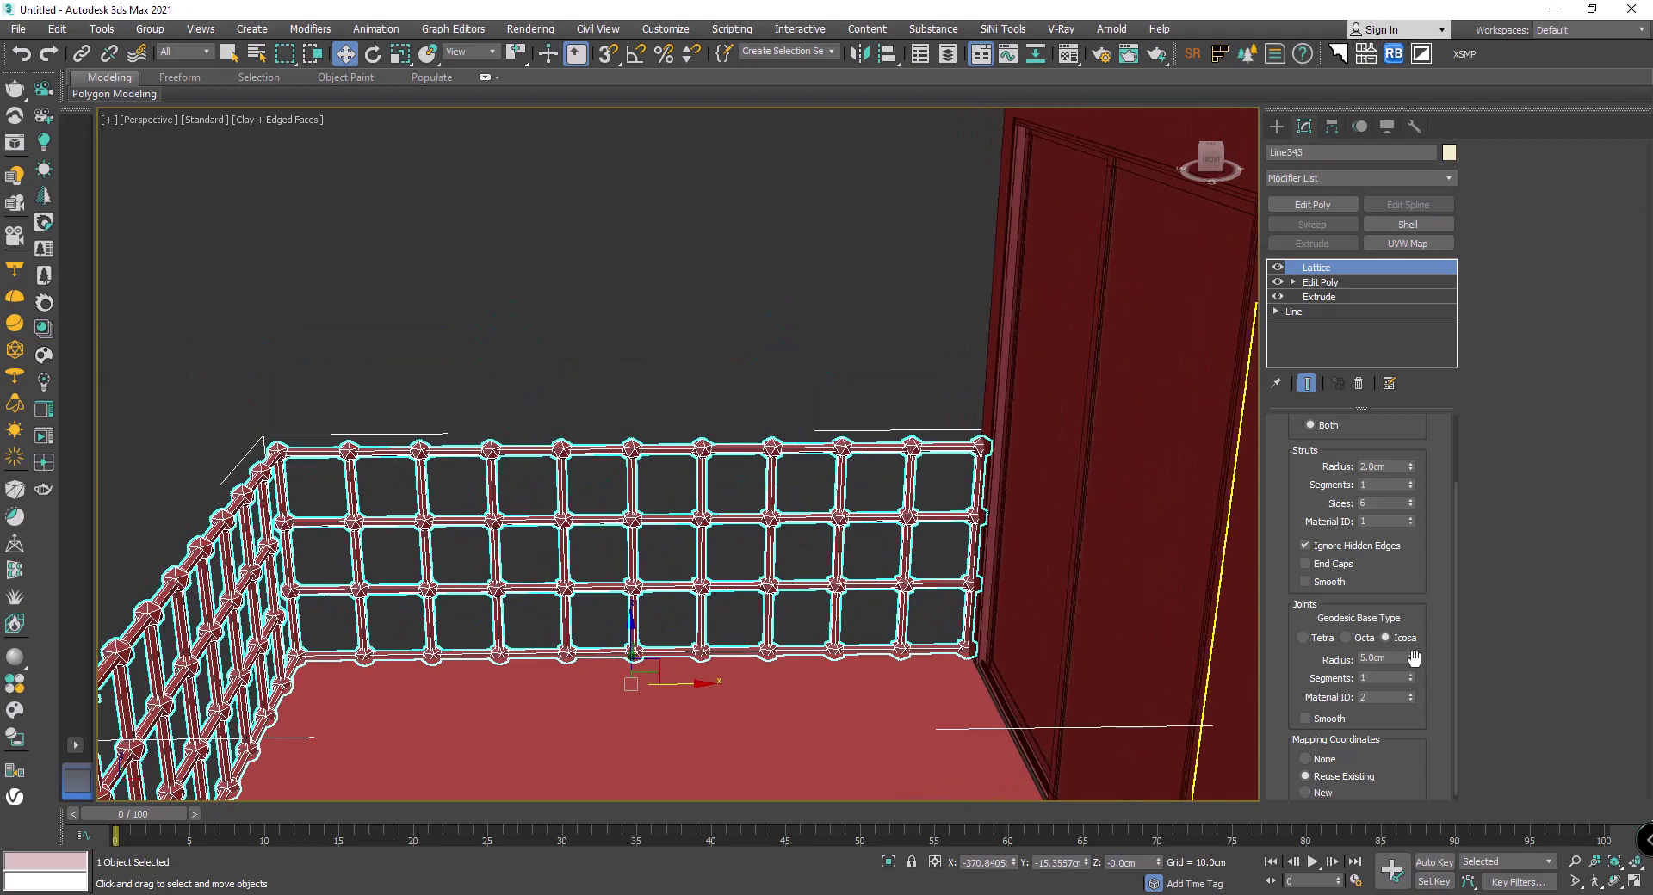
pyautogui.moveTo(1411, 658); pyautogui.dragTo(1416, 664)
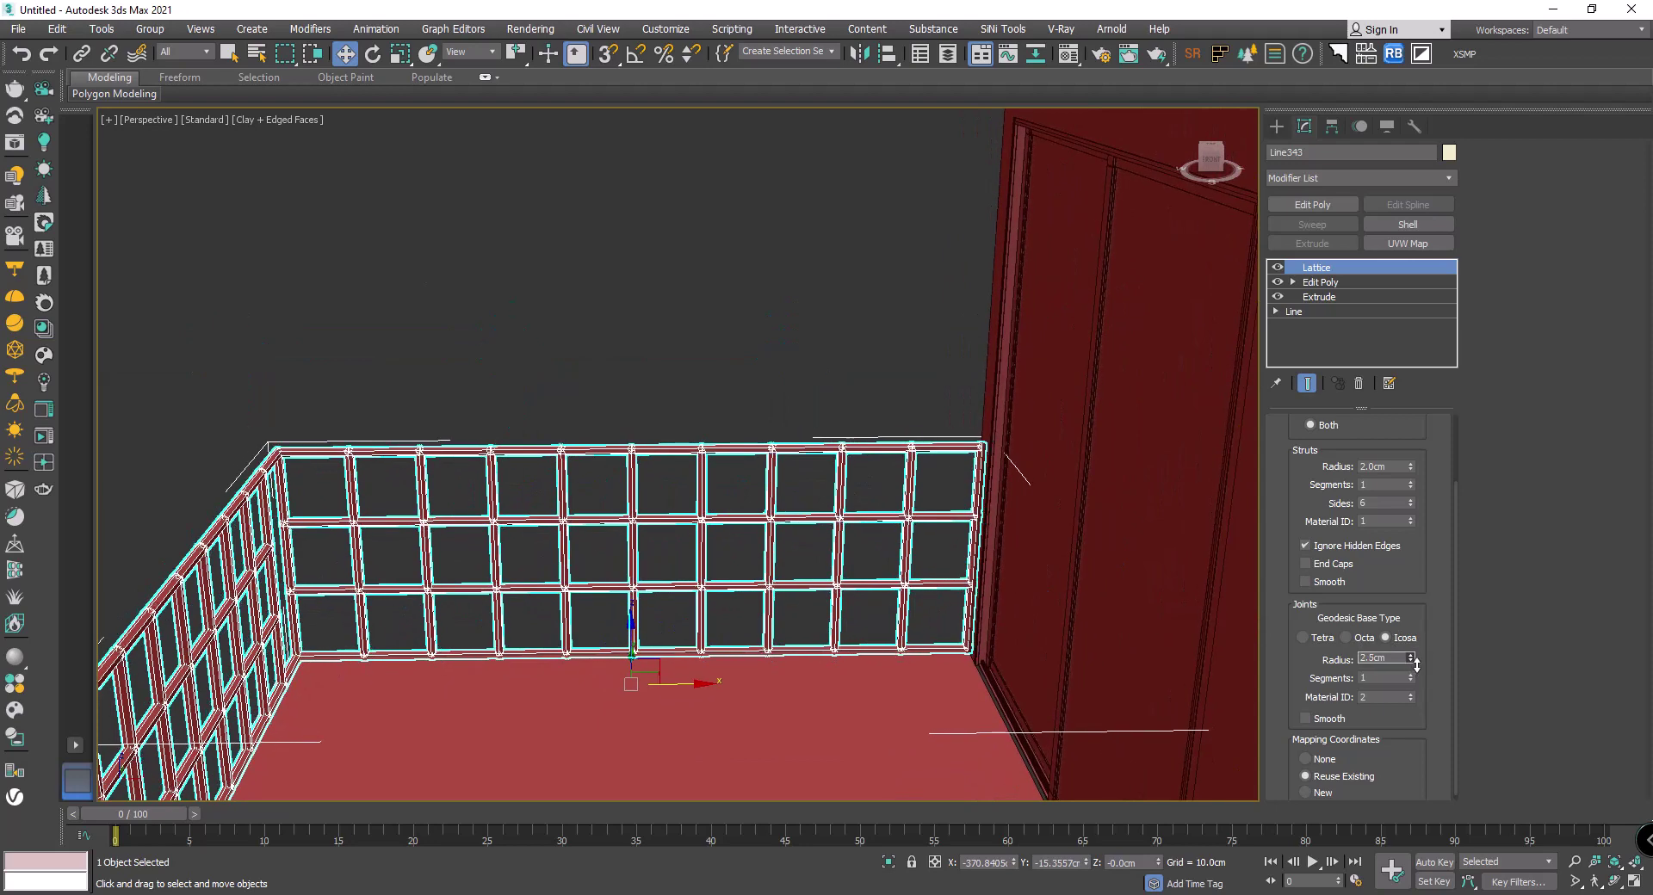
pyautogui.moveTo(766, 625); pyautogui.dragTo(797, 578, button='middle')
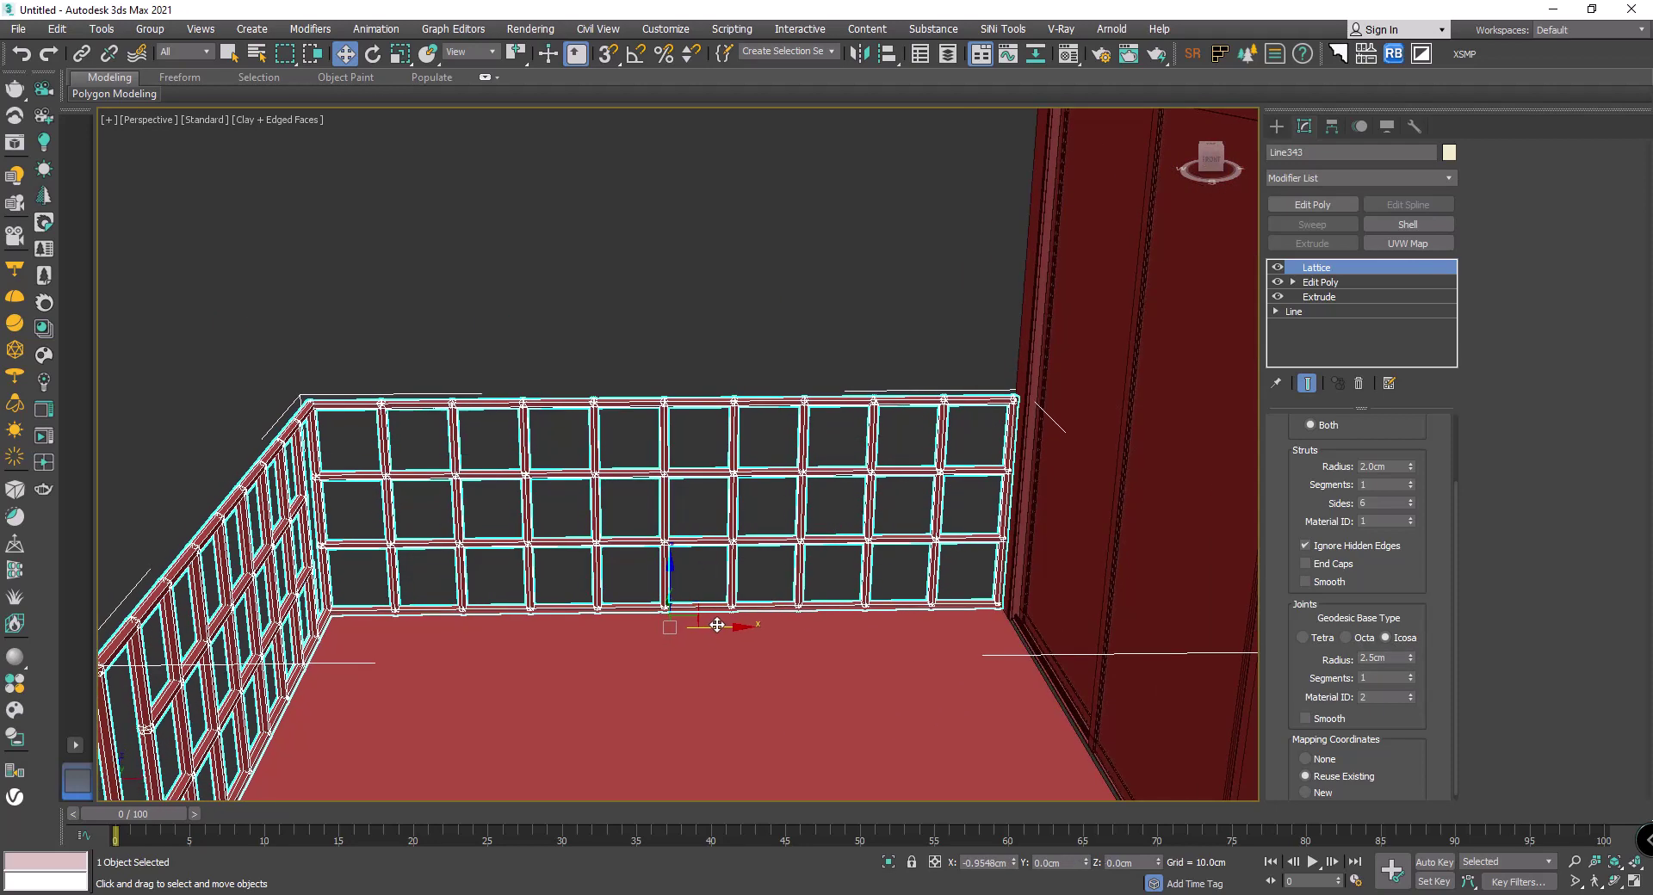
pyautogui.moveTo(717, 625); pyautogui.dragTo(715, 625)
# Step: Reselect the lattice railing and reset its joint radius to 0.0cm
pyautogui.click(746, 290)
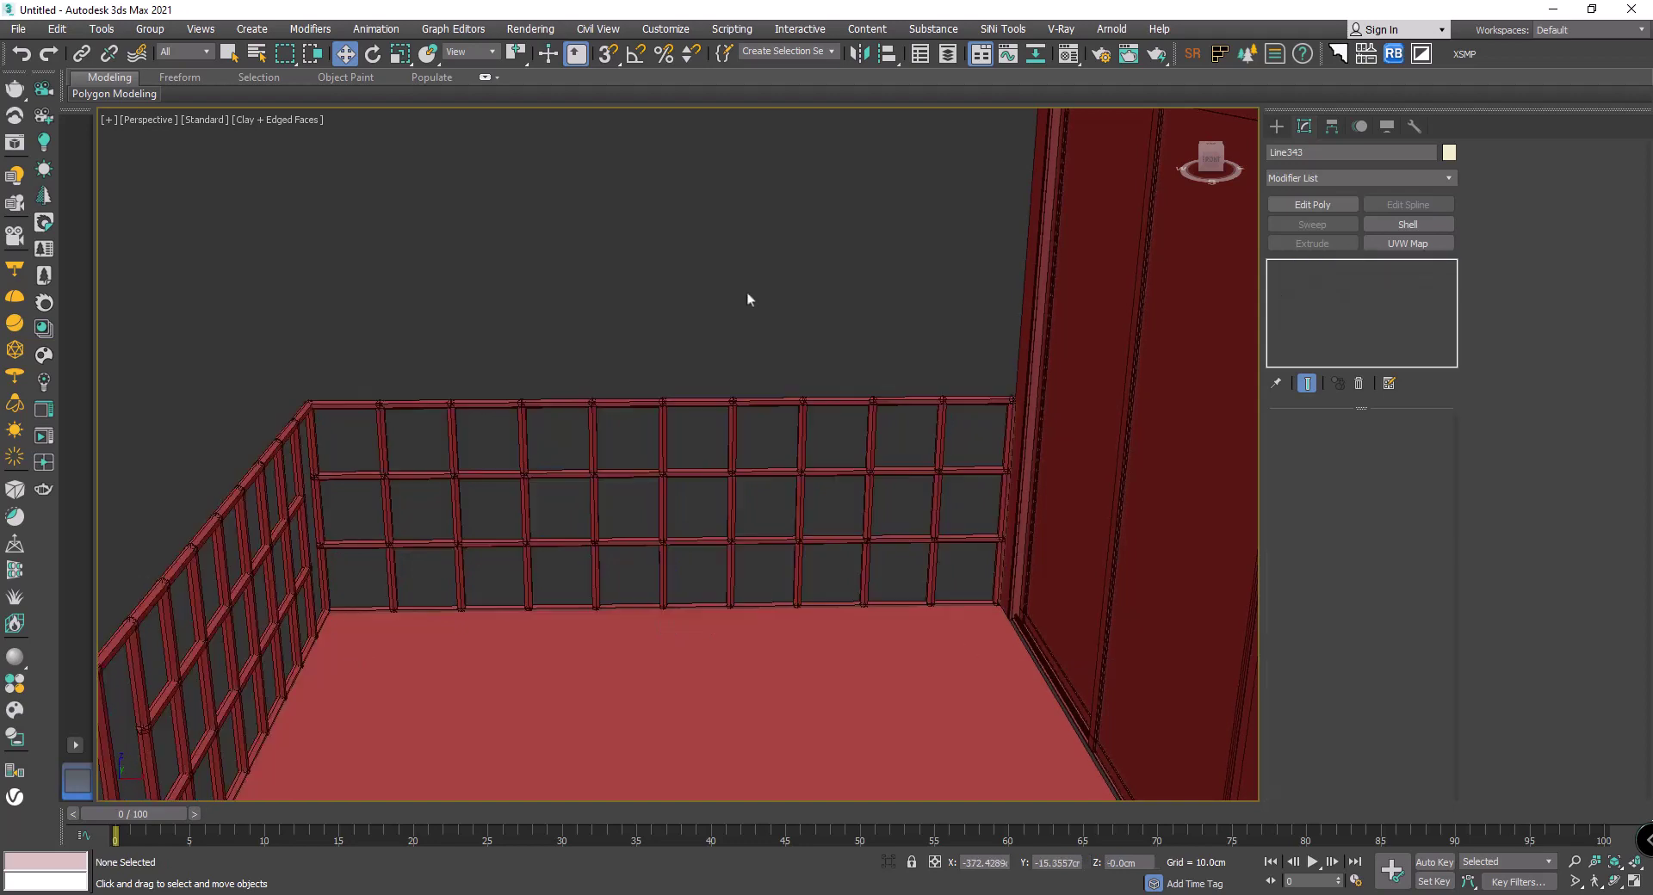
pyautogui.scroll(5, 987, 458)
pyautogui.click(917, 289)
pyautogui.scroll(3, 918, 288)
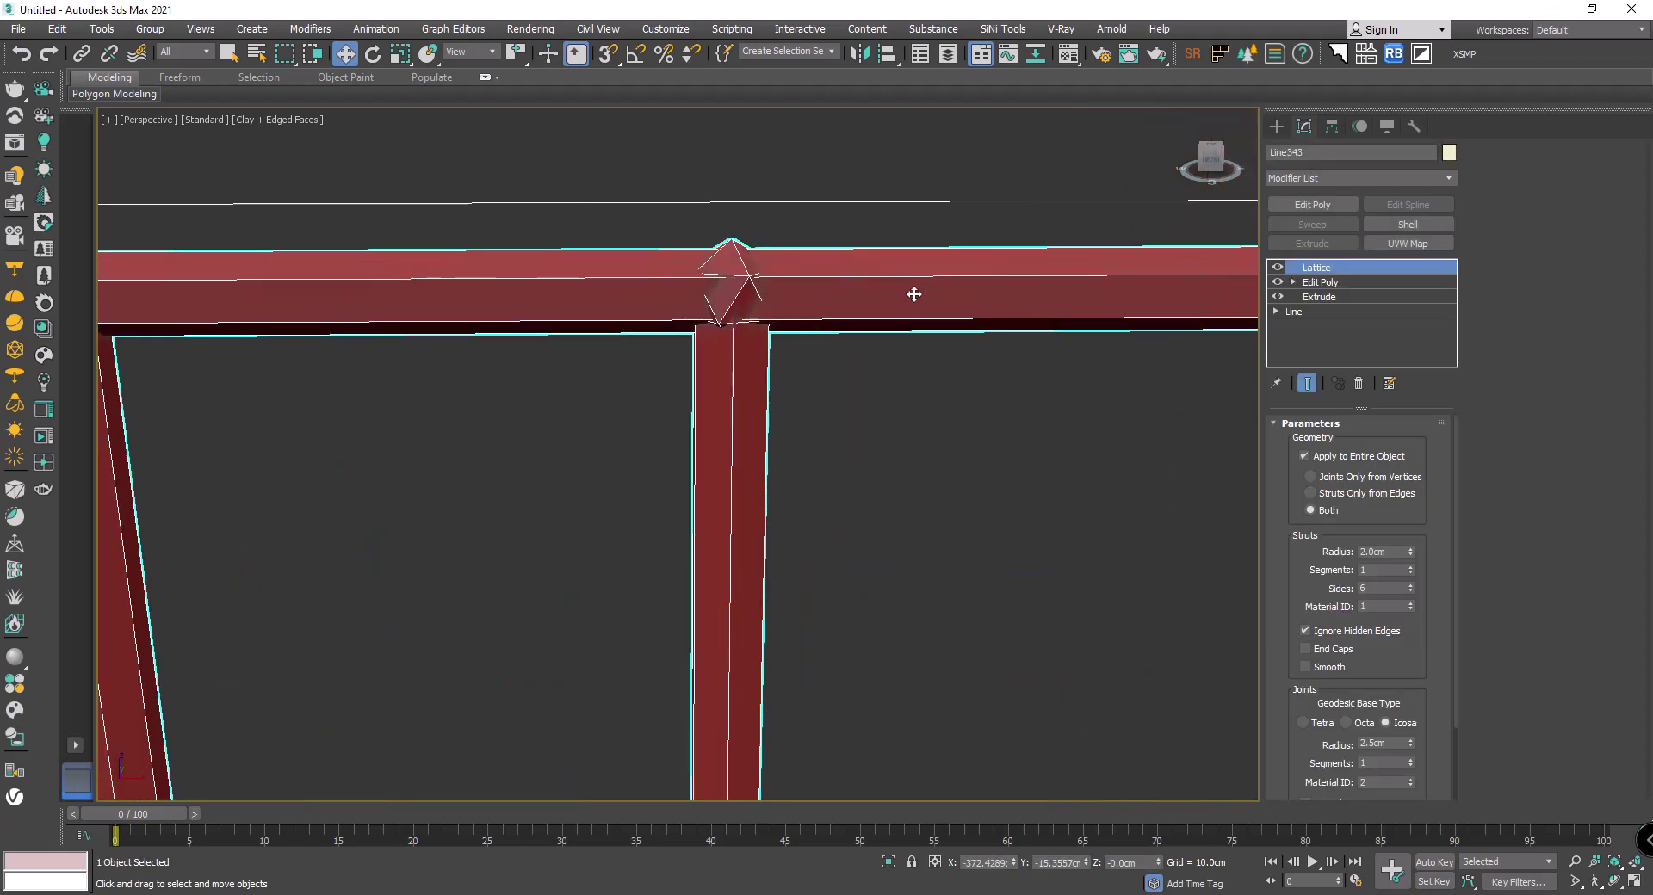
pyautogui.rightClick(1411, 745)
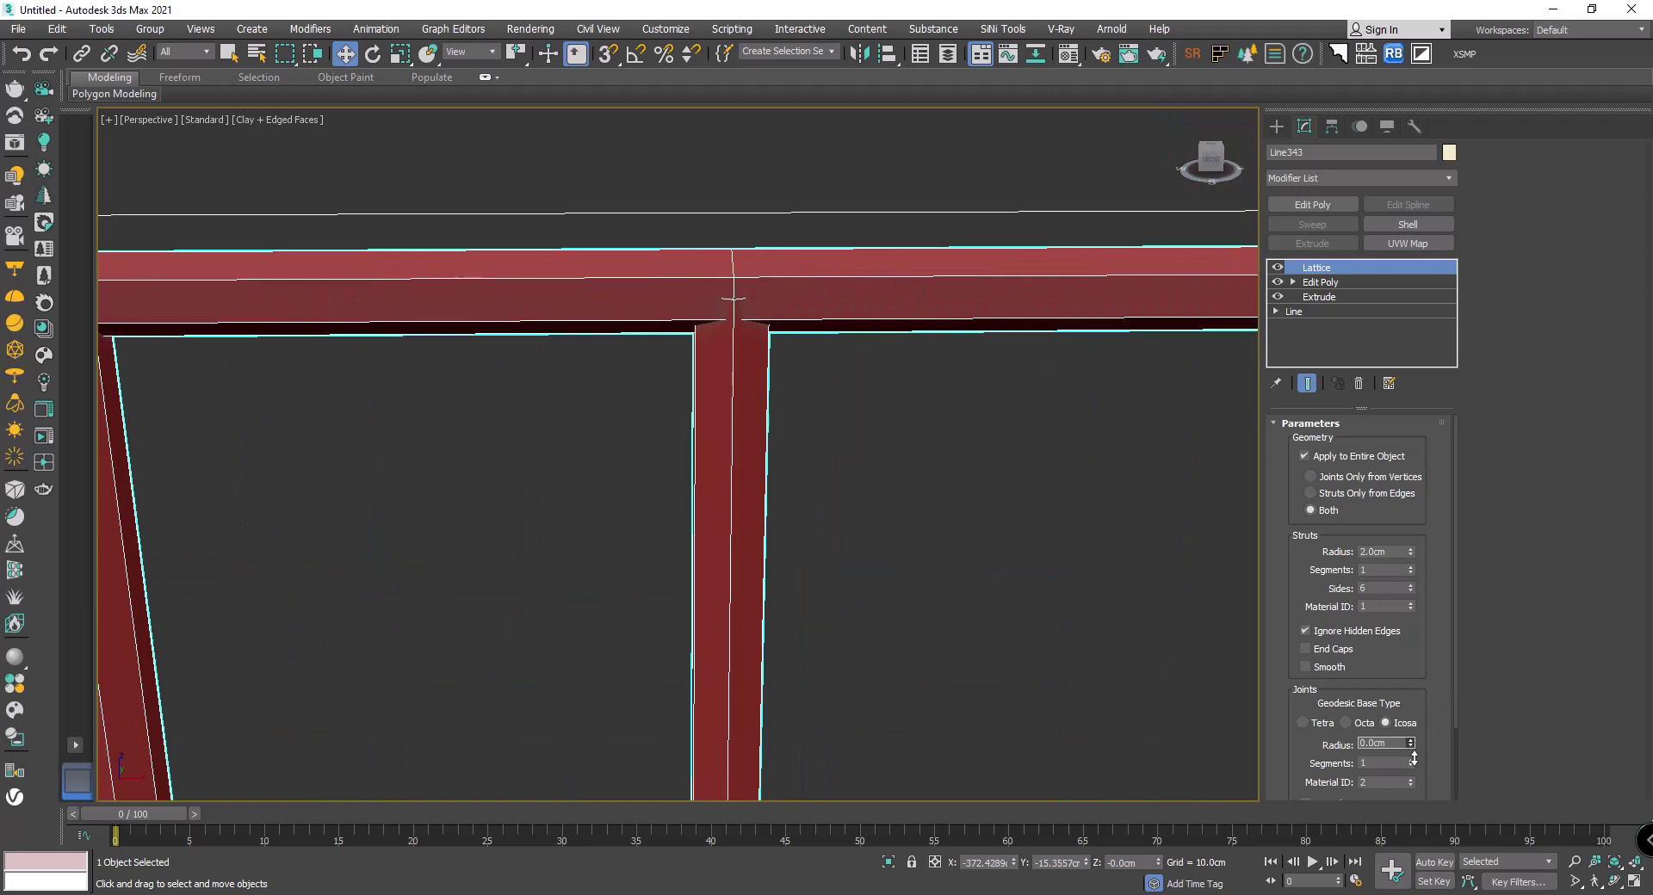
# Step: Deselect the railing and orbit to a high view of the whole room
pyautogui.scroll(-3, 1016, 543)
pyautogui.scroll(-2, 910, 504)
pyautogui.scroll(-2, 926, 435)
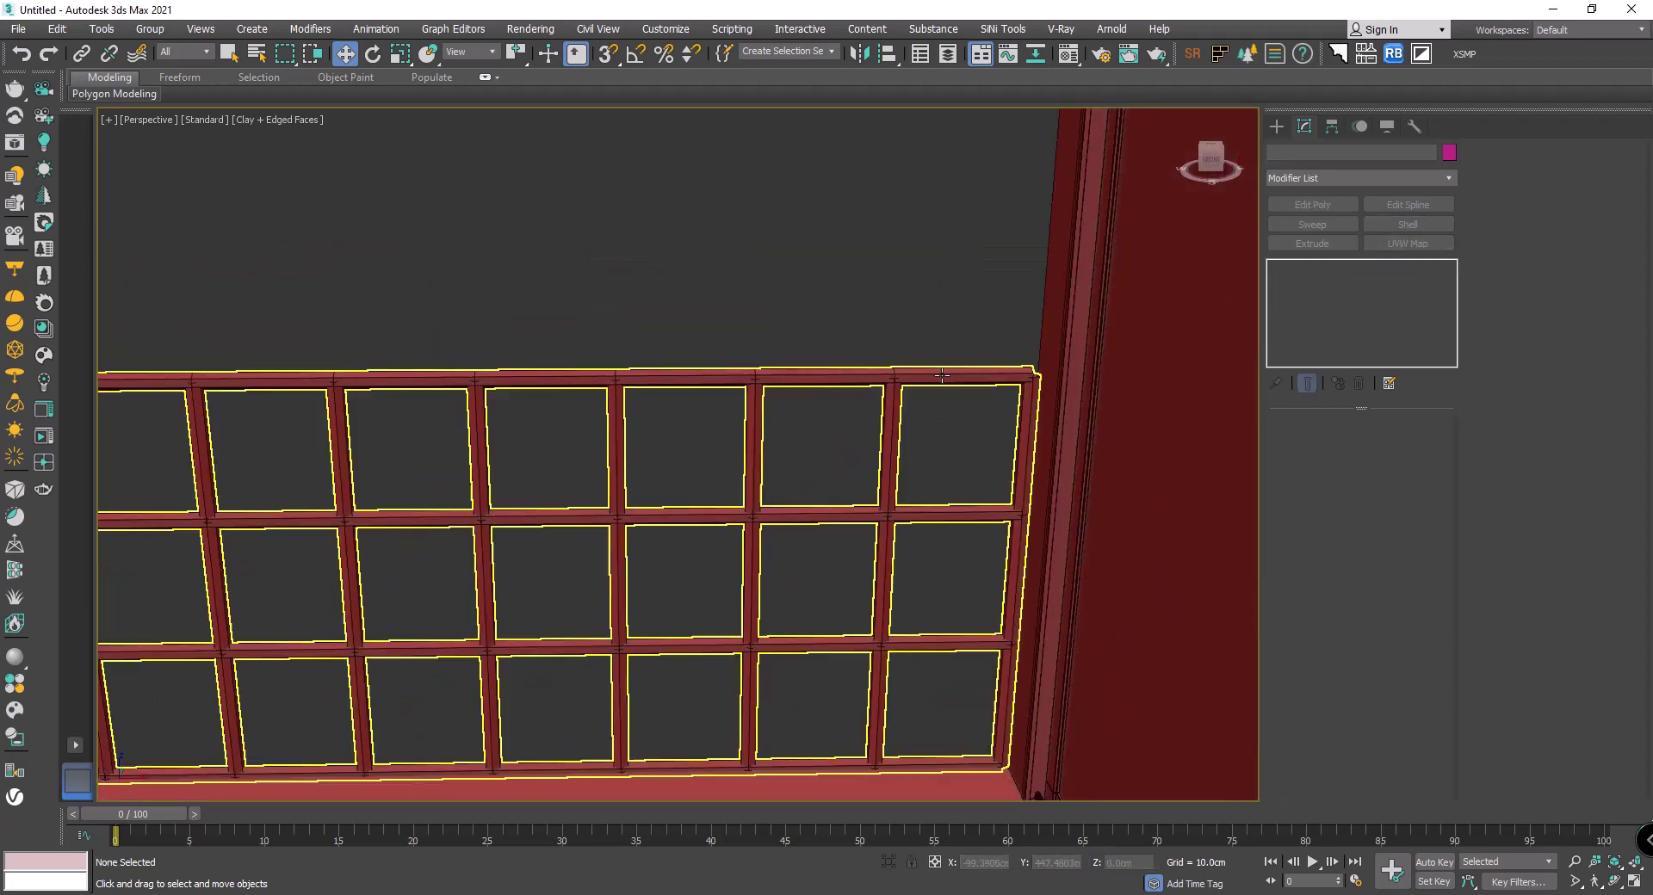
pyautogui.scroll(-2, 919, 382)
pyautogui.scroll(-2, 835, 345)
pyautogui.click(844, 398)
pyautogui.scroll(-2, 844, 397)
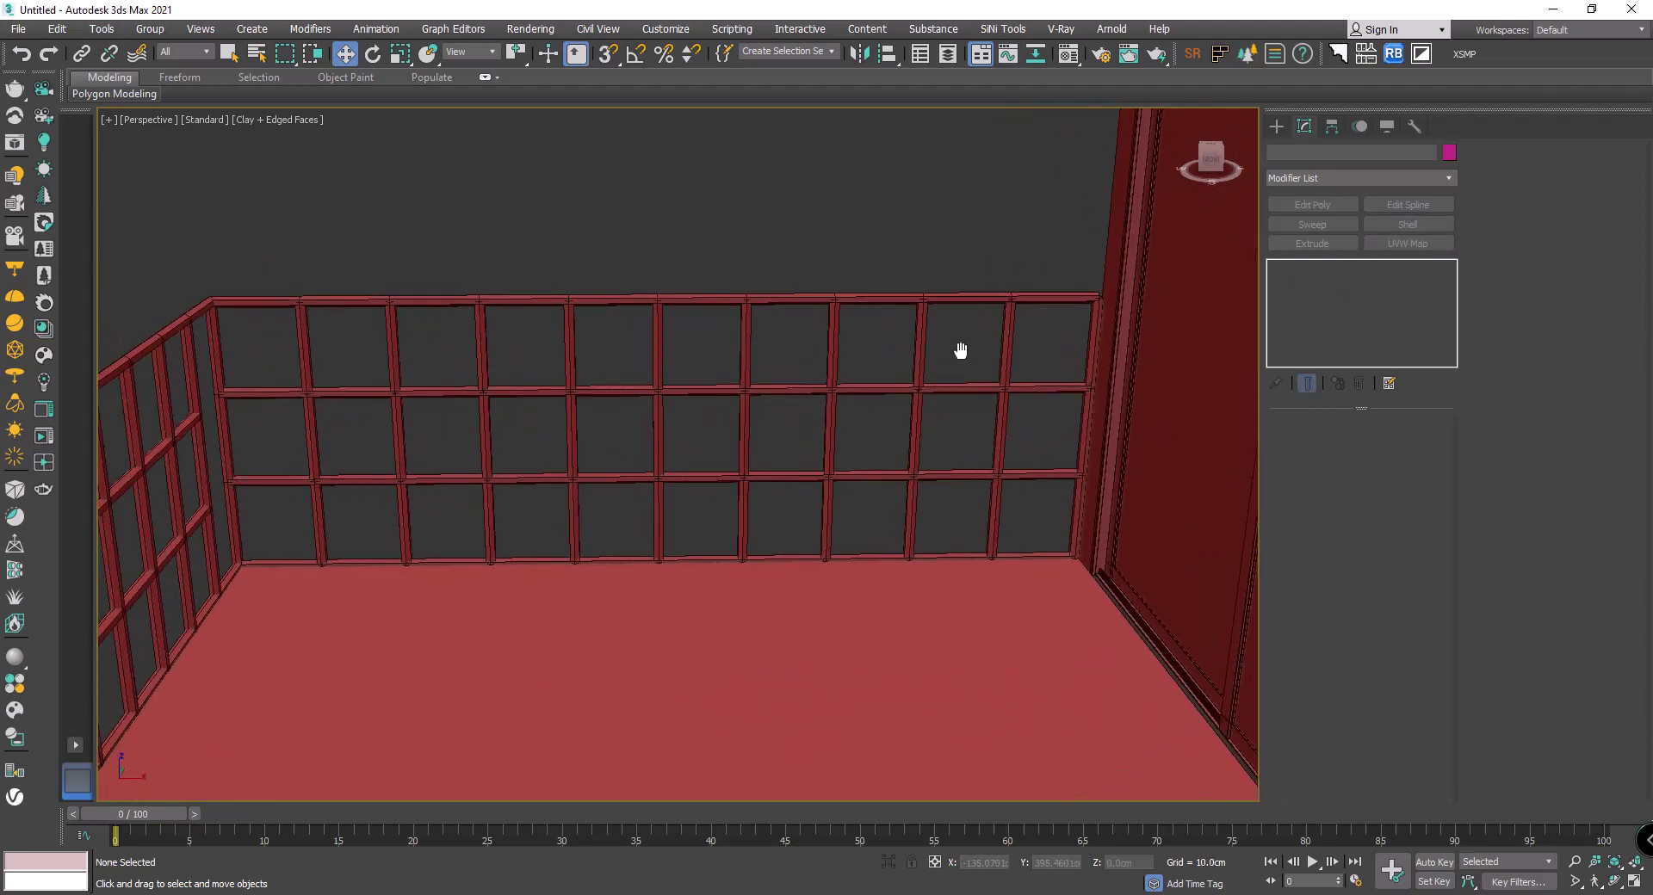
pyautogui.scroll(-1, 940, 377)
pyautogui.click(940, 377)
pyautogui.scroll(4, 937, 383)
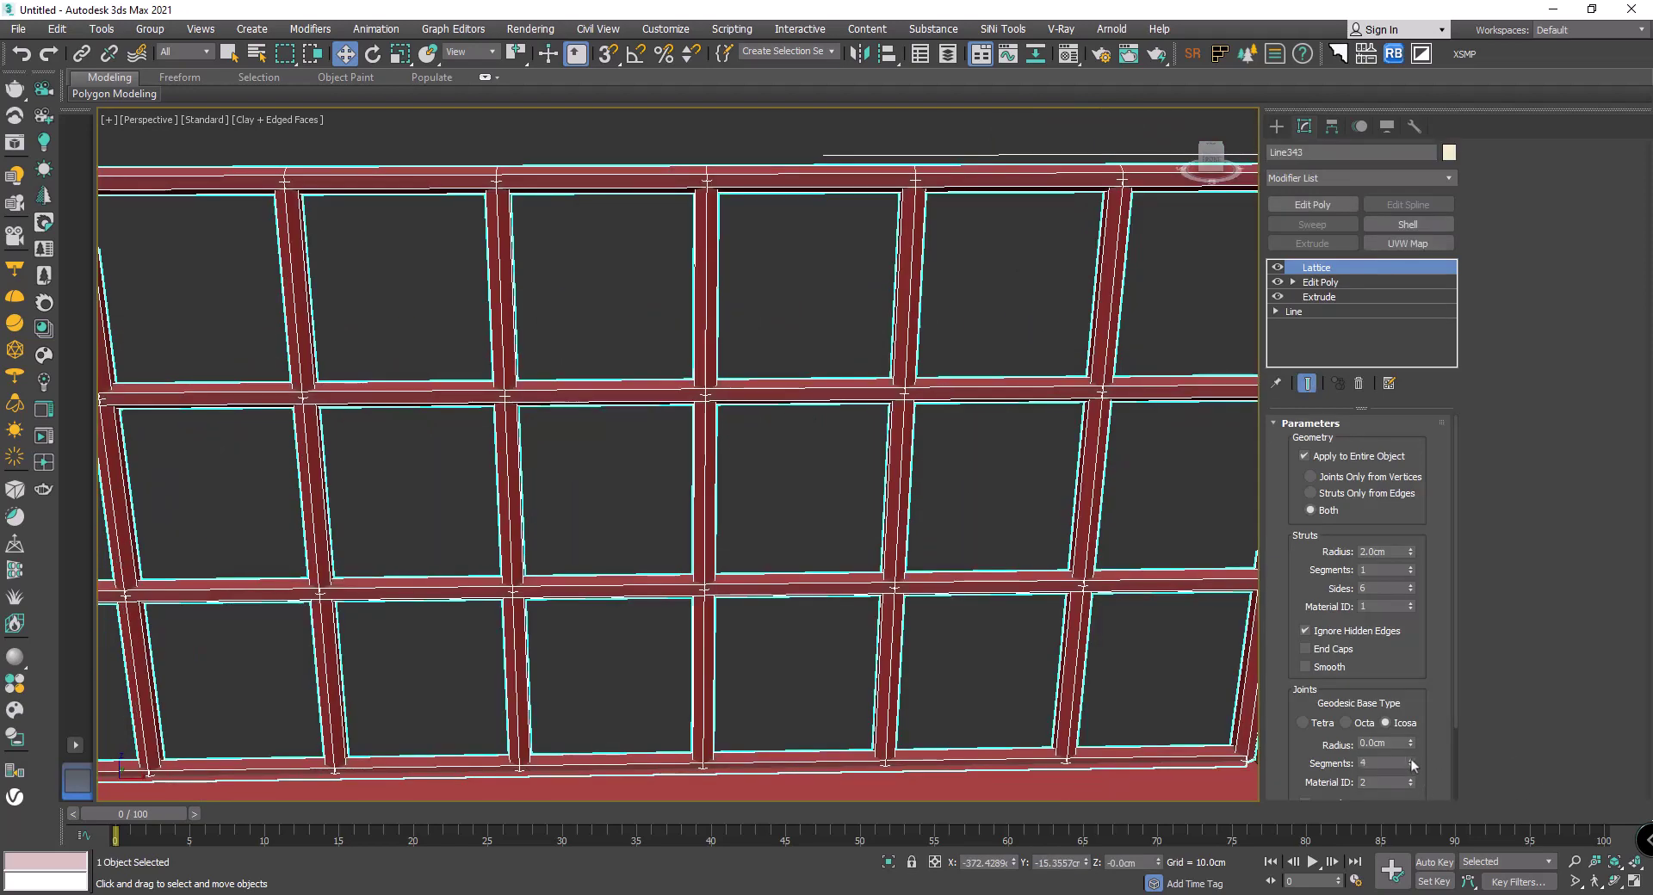
pyautogui.scroll(-5, 866, 350)
pyautogui.click(861, 361)
pyautogui.scroll(2, 857, 369)
pyautogui.scroll(1, 827, 409)
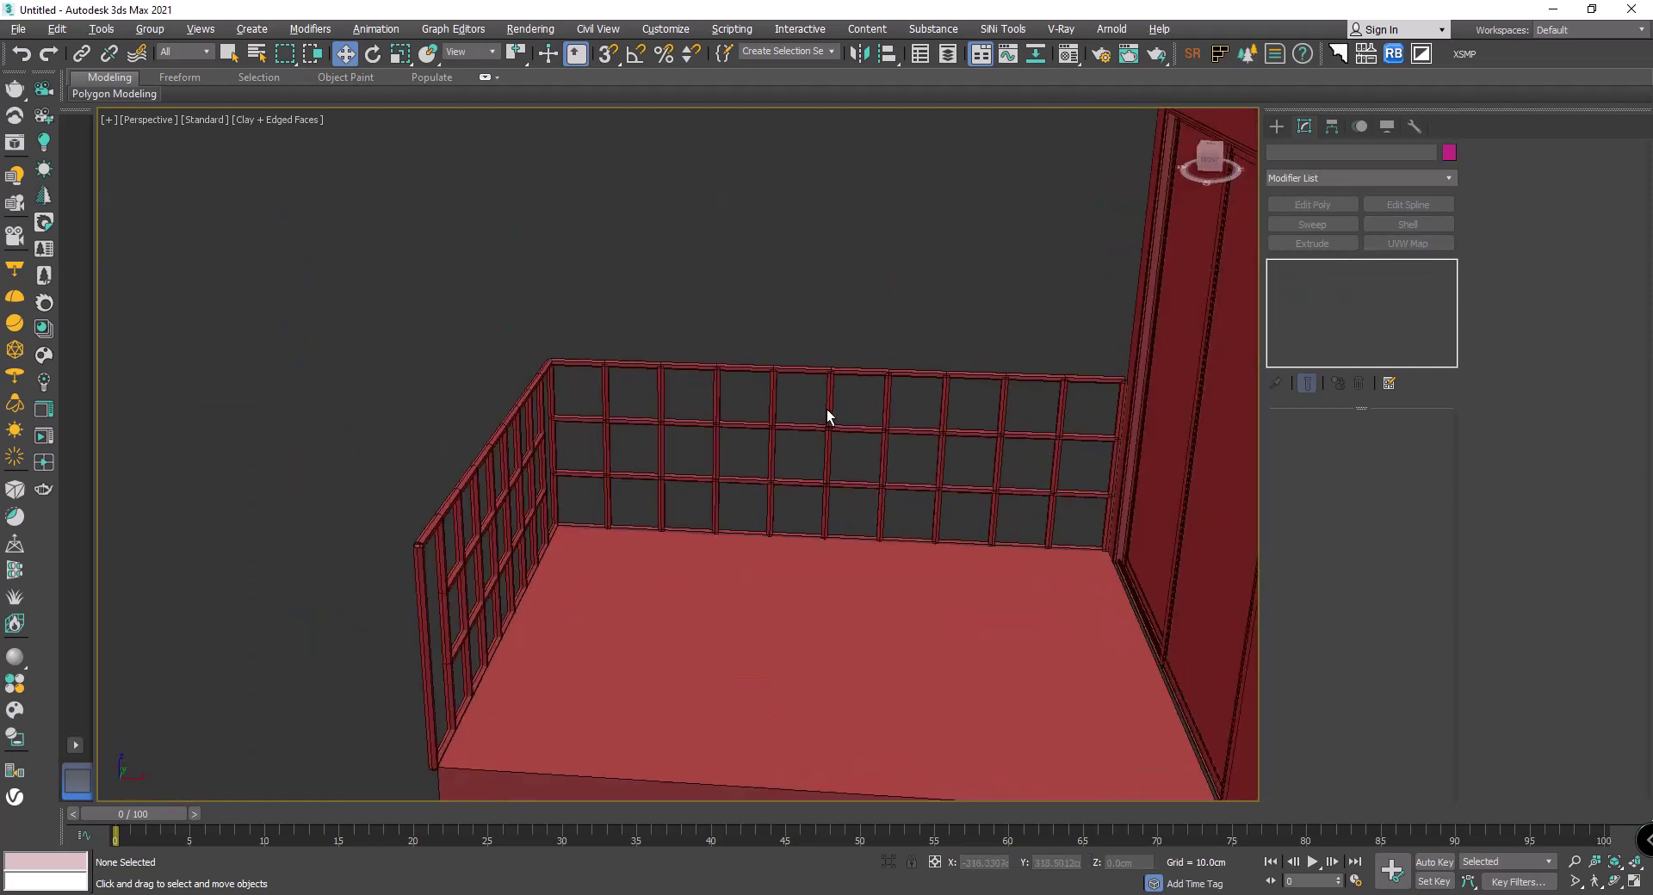
pyautogui.scroll(-2, 829, 425)
pyautogui.moveTo(859, 417)
pyautogui.keyDown('alt'); pyautogui.mouseDown(button='middle')
pyautogui.moveTo(601, 424)
pyautogui.moveTo(690, 483)
pyautogui.moveTo(1174, 357)
pyautogui.moveTo(767, 453)
pyautogui.moveTo(705, 501)
pyautogui.moveTo(517, 516)
pyautogui.moveTo(649, 505)
pyautogui.moveTo(654, 482)
pyautogui.moveTo(588, 457)
pyautogui.moveTo(663, 480)
pyautogui.moveTo(647, 515)
pyautogui.moveTo(835, 498)
pyautogui.moveTo(921, 711)
pyautogui.moveTo(848, 517)
pyautogui.moveTo(837, 558)
pyautogui.moveTo(609, 554)
pyautogui.moveTo(756, 649)
pyautogui.moveTo(656, 573)
pyautogui.moveTo(797, 549)
pyautogui.moveTo(601, 546)
pyautogui.moveTo(888, 546)
pyautogui.moveTo(789, 445)
pyautogui.moveTo(930, 553)
pyautogui.moveTo(743, 561)
pyautogui.moveTo(801, 549)
pyautogui.mouseUp(button='middle'); pyautogui.keyUp('alt')
pyautogui.scroll(-3, 601, 424)
pyautogui.scroll(2, 589, 457)
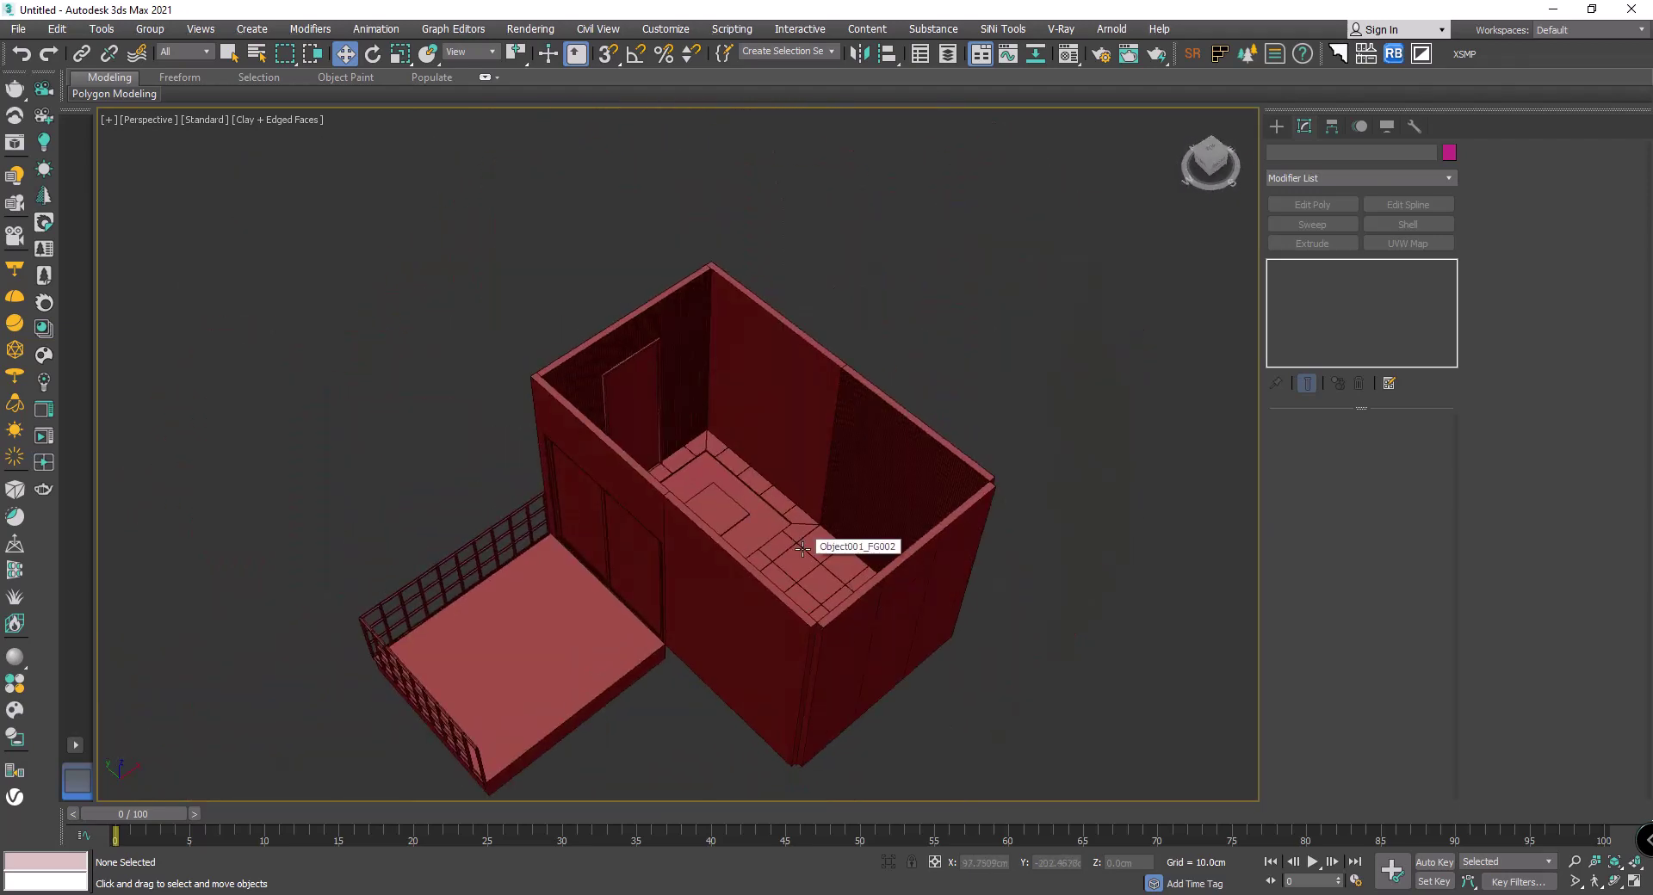